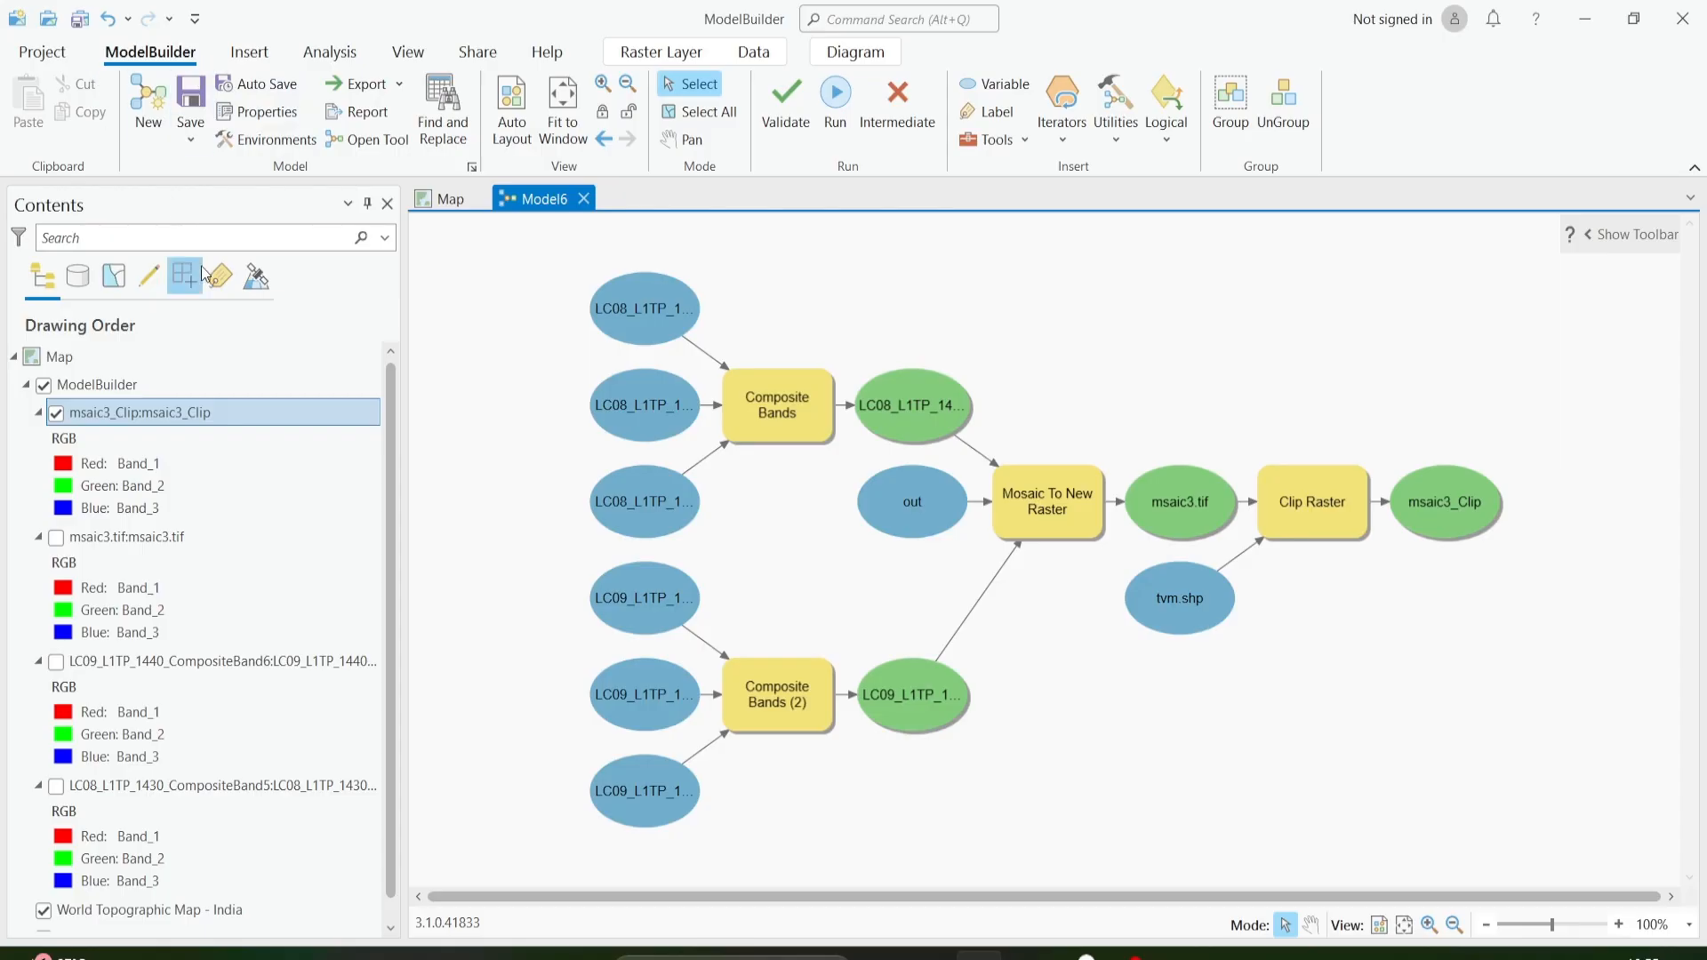
Show the project catalog beside the map and expand the ModelBuilder.atbx toolbox to list its models.
click(418, 202)
click(359, 57)
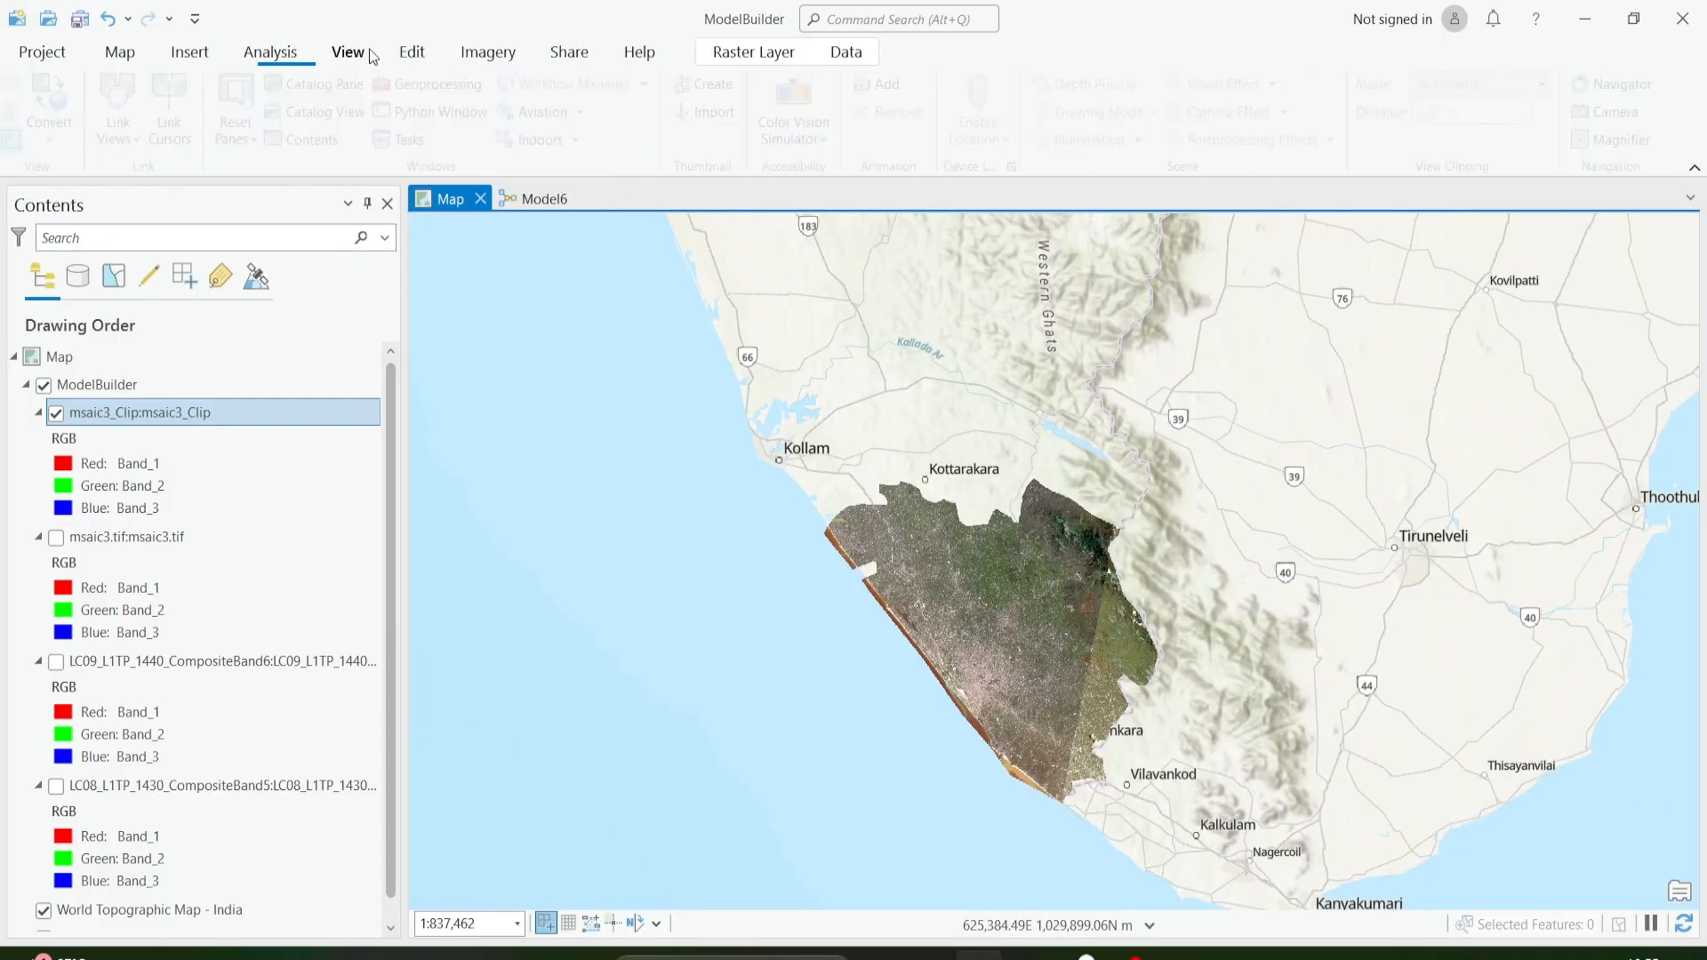
click(349, 85)
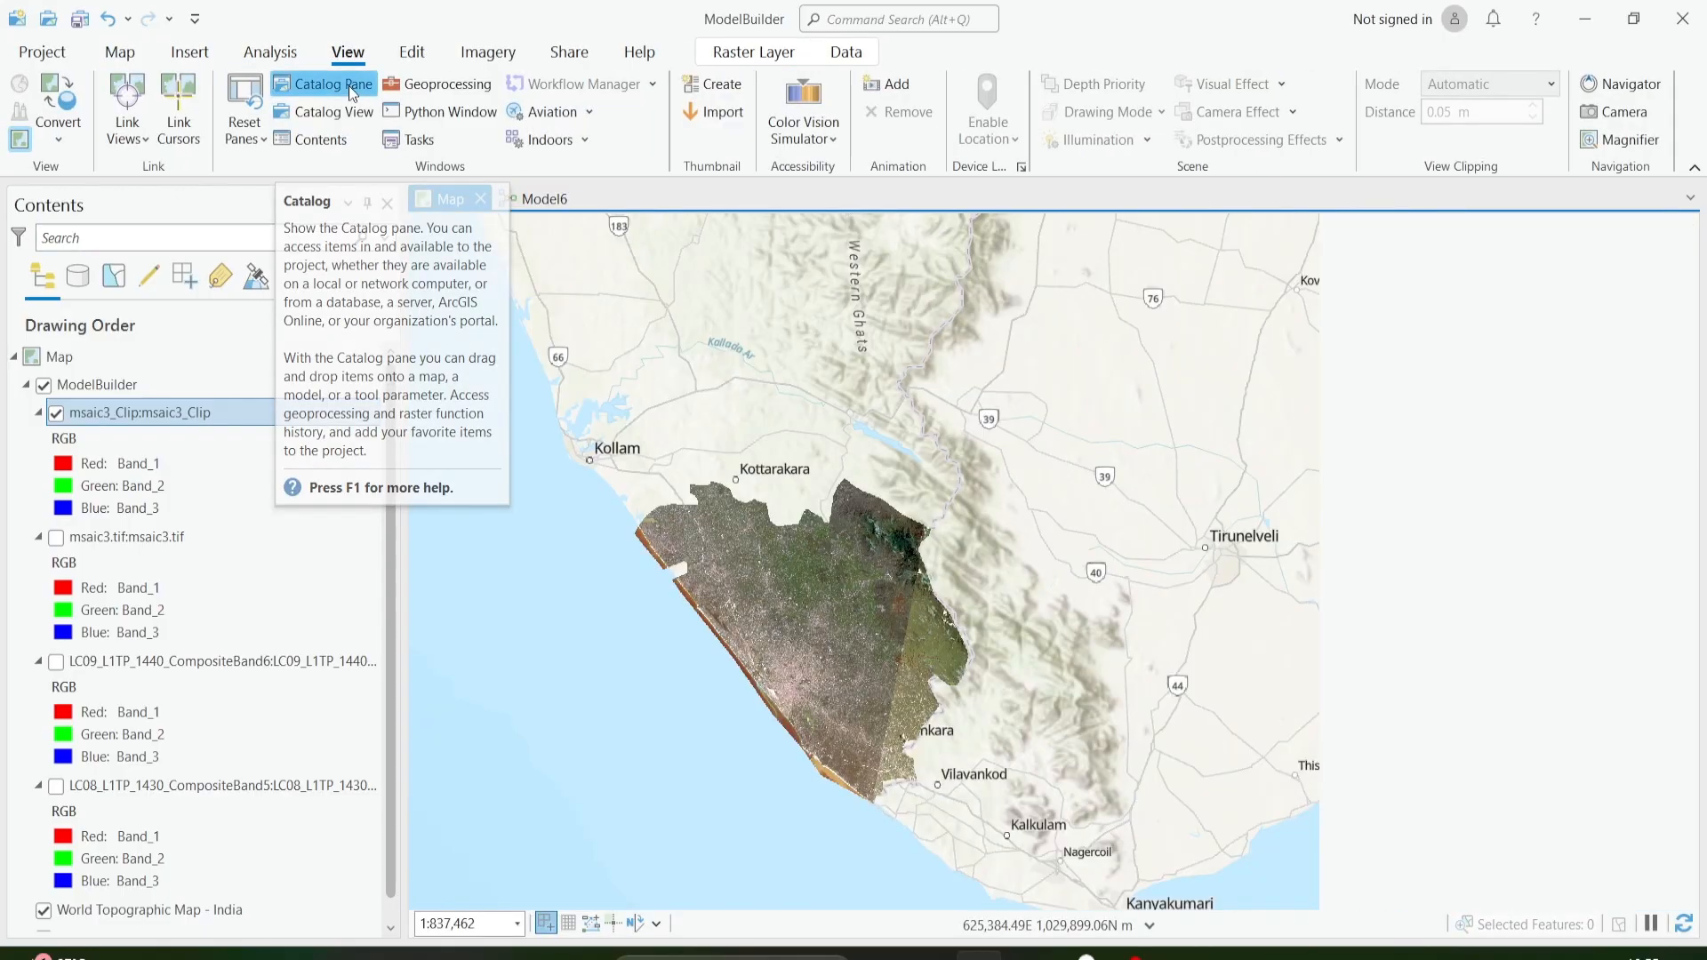
click(1360, 363)
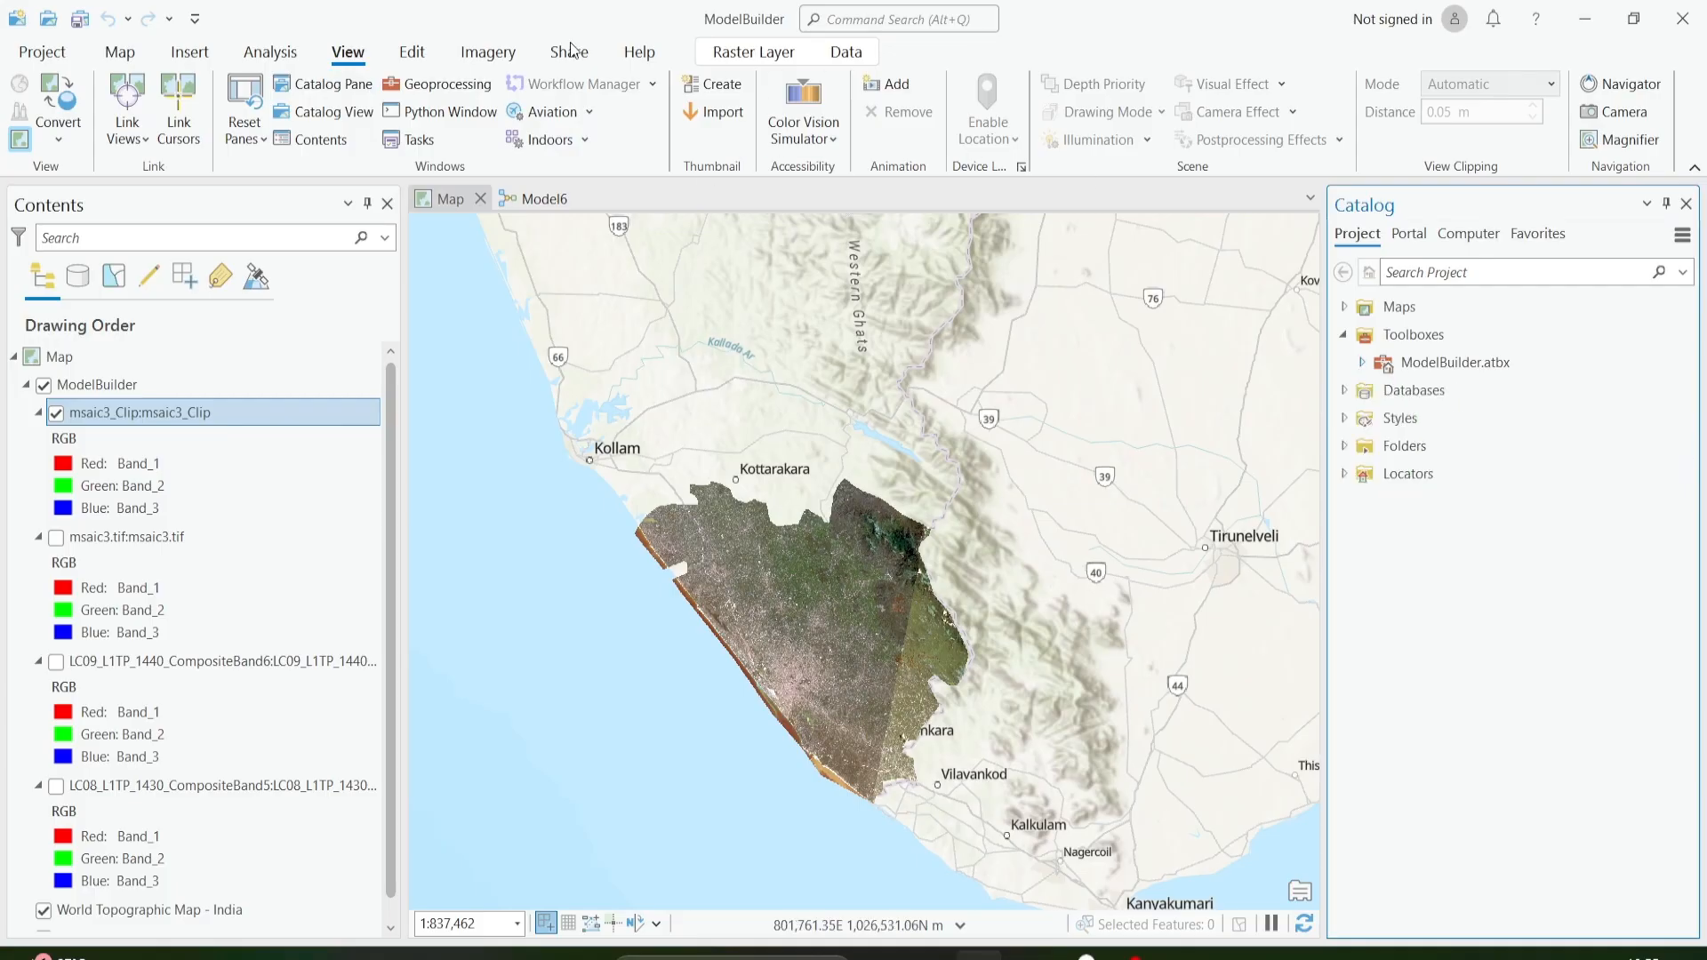
click(1363, 365)
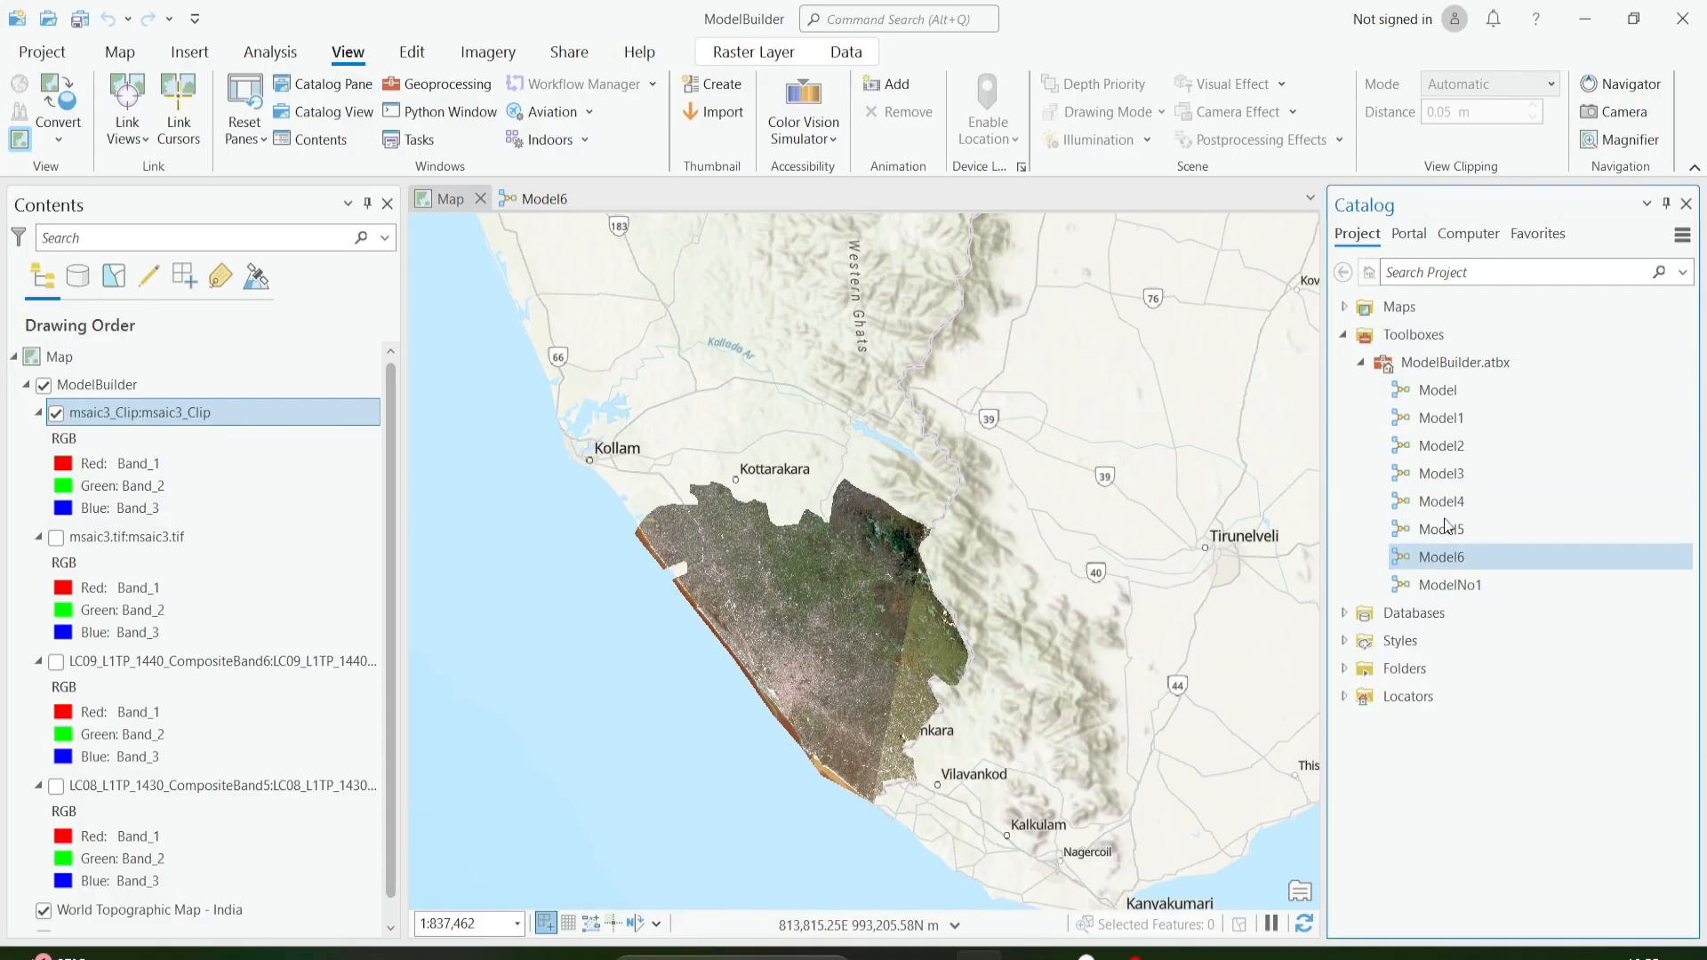
Open Model6 from the toolbox as a geoprocessing tool to check its parameters, and close the tool and the catalog.
click(534, 199)
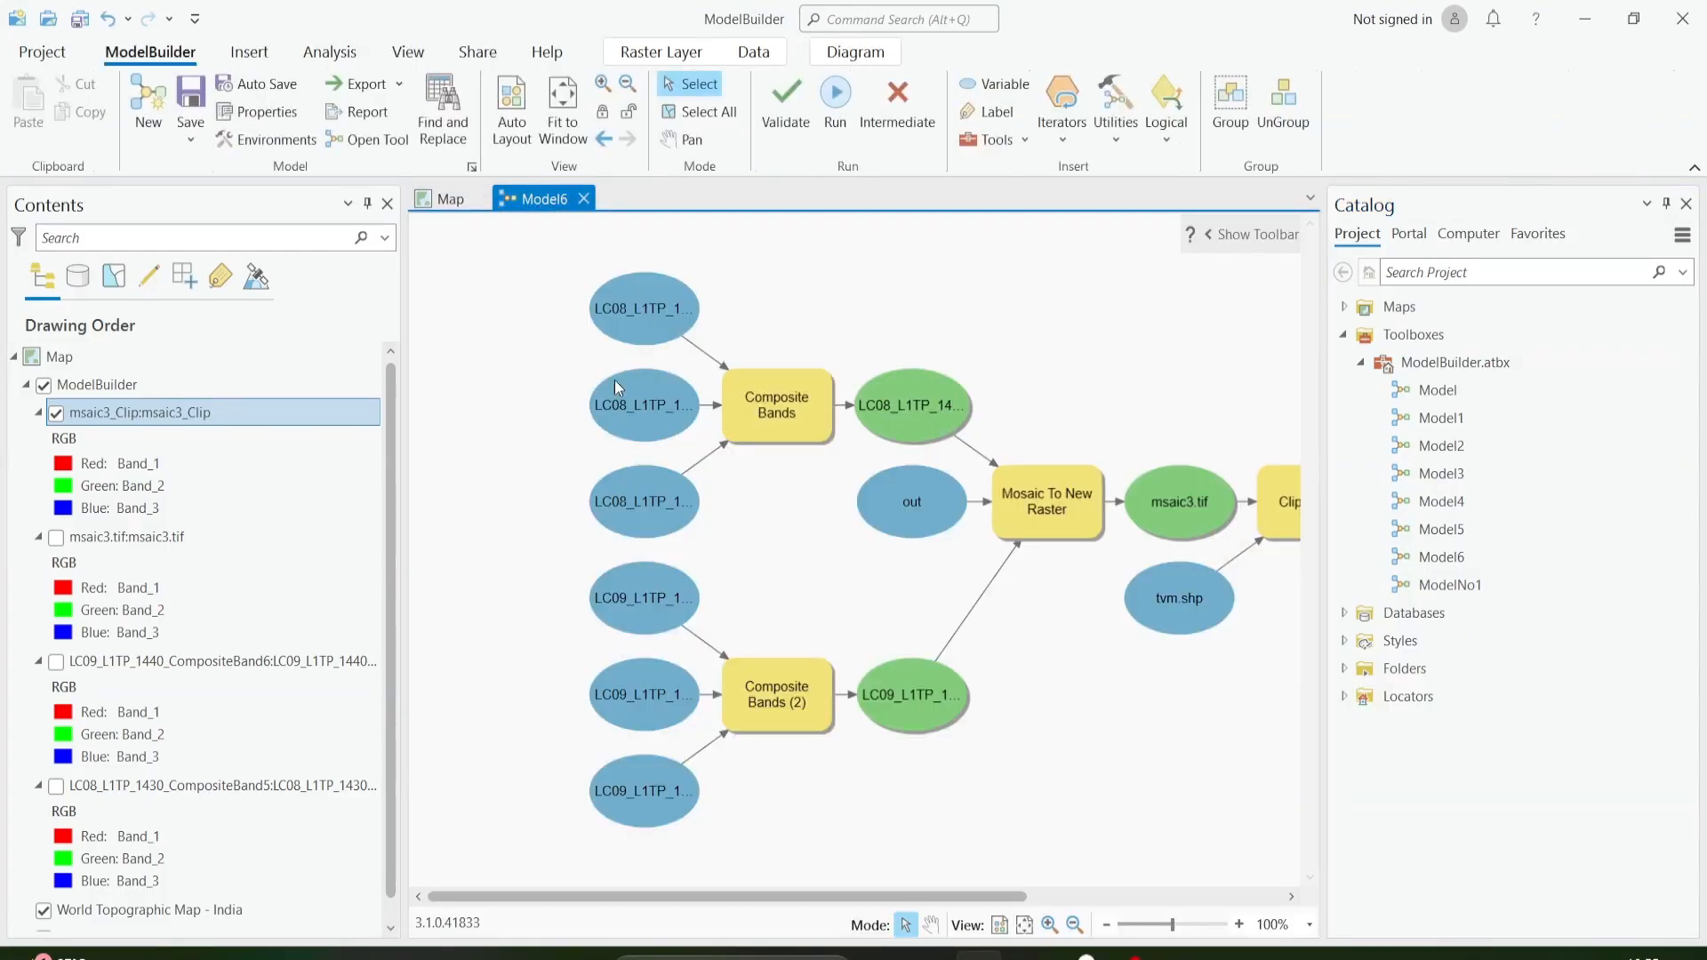
right_click(1437, 558)
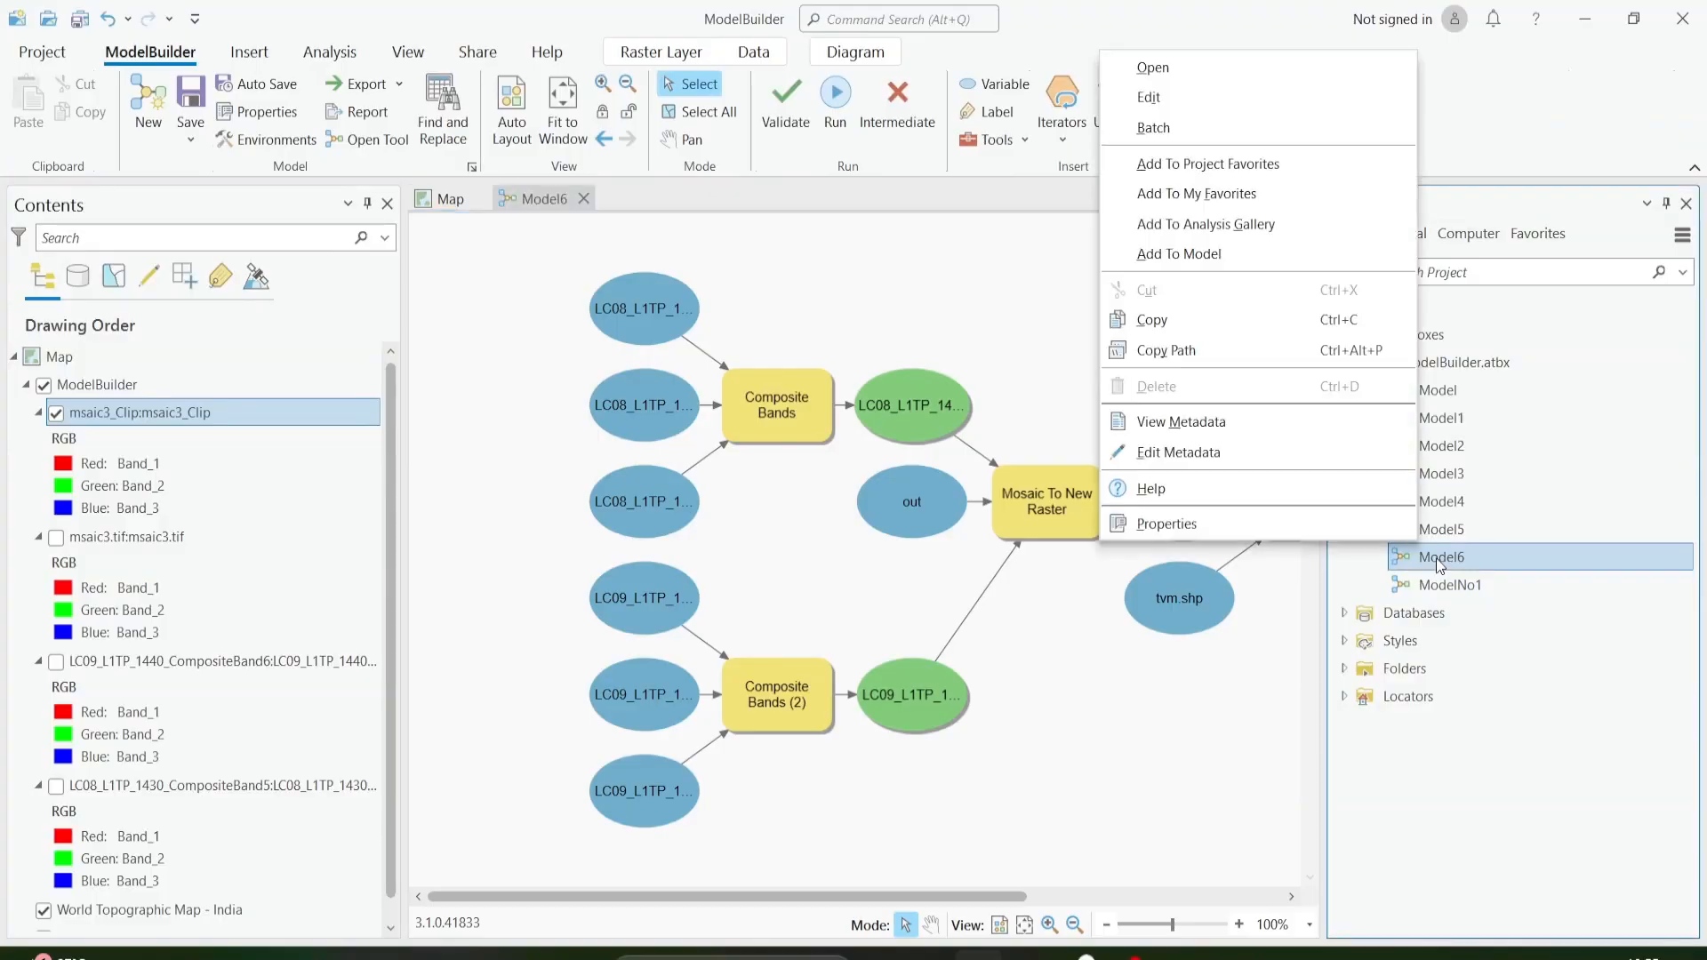
click(1238, 75)
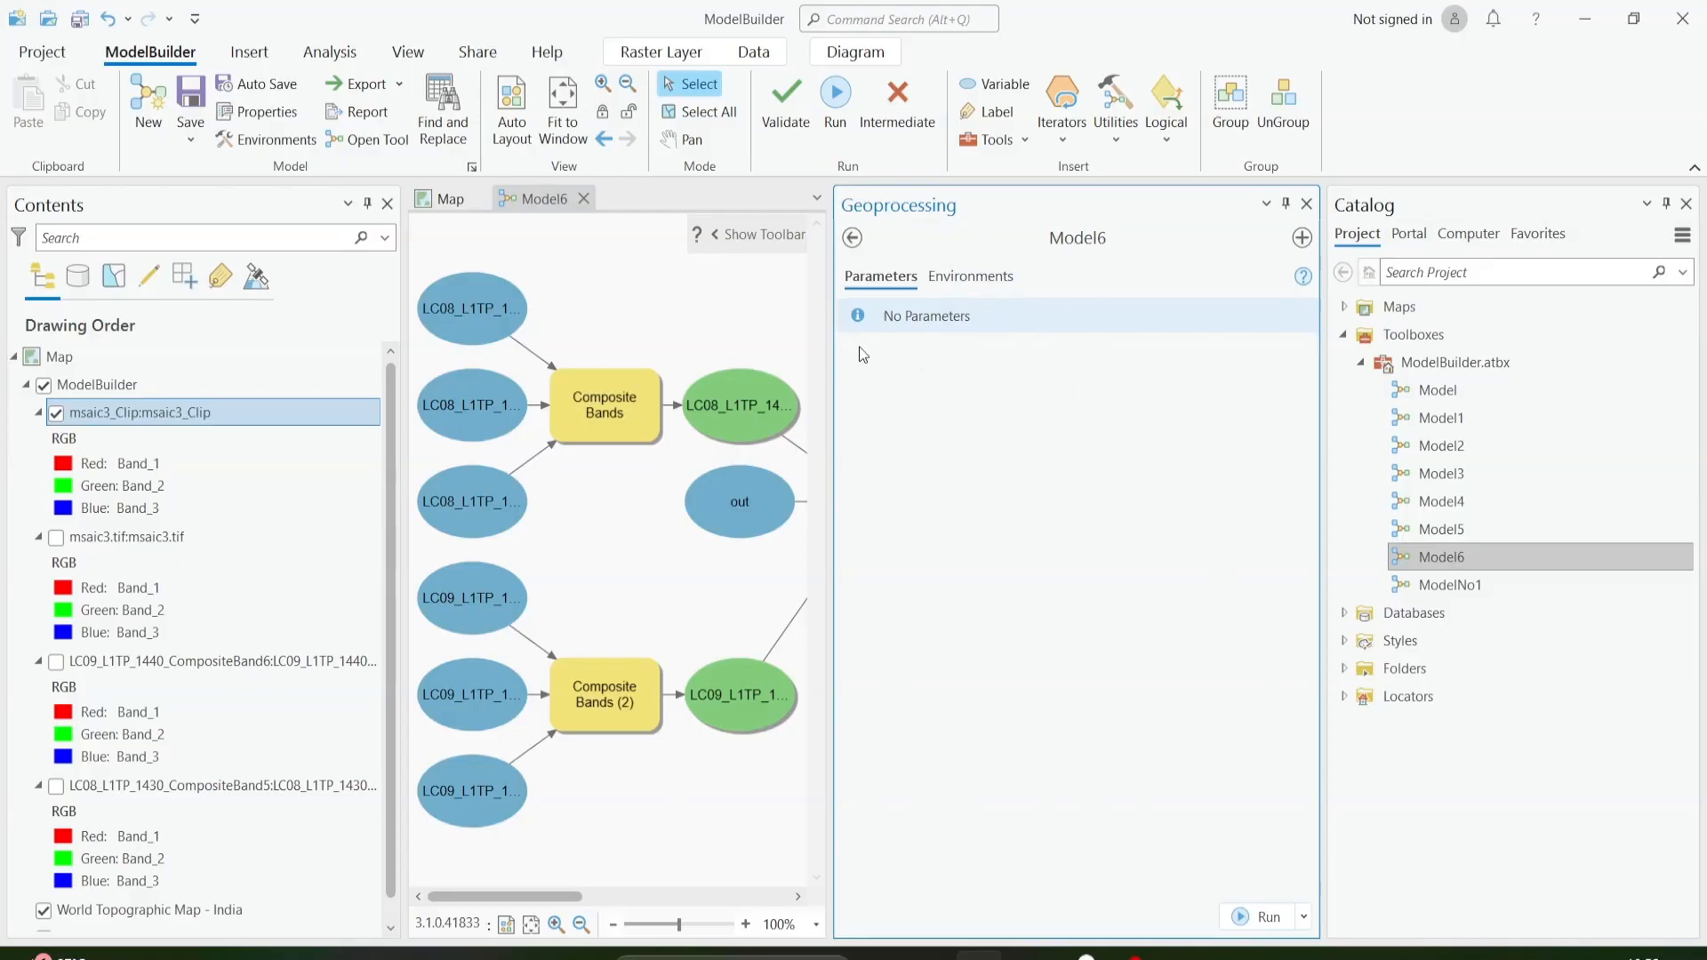
click(1304, 206)
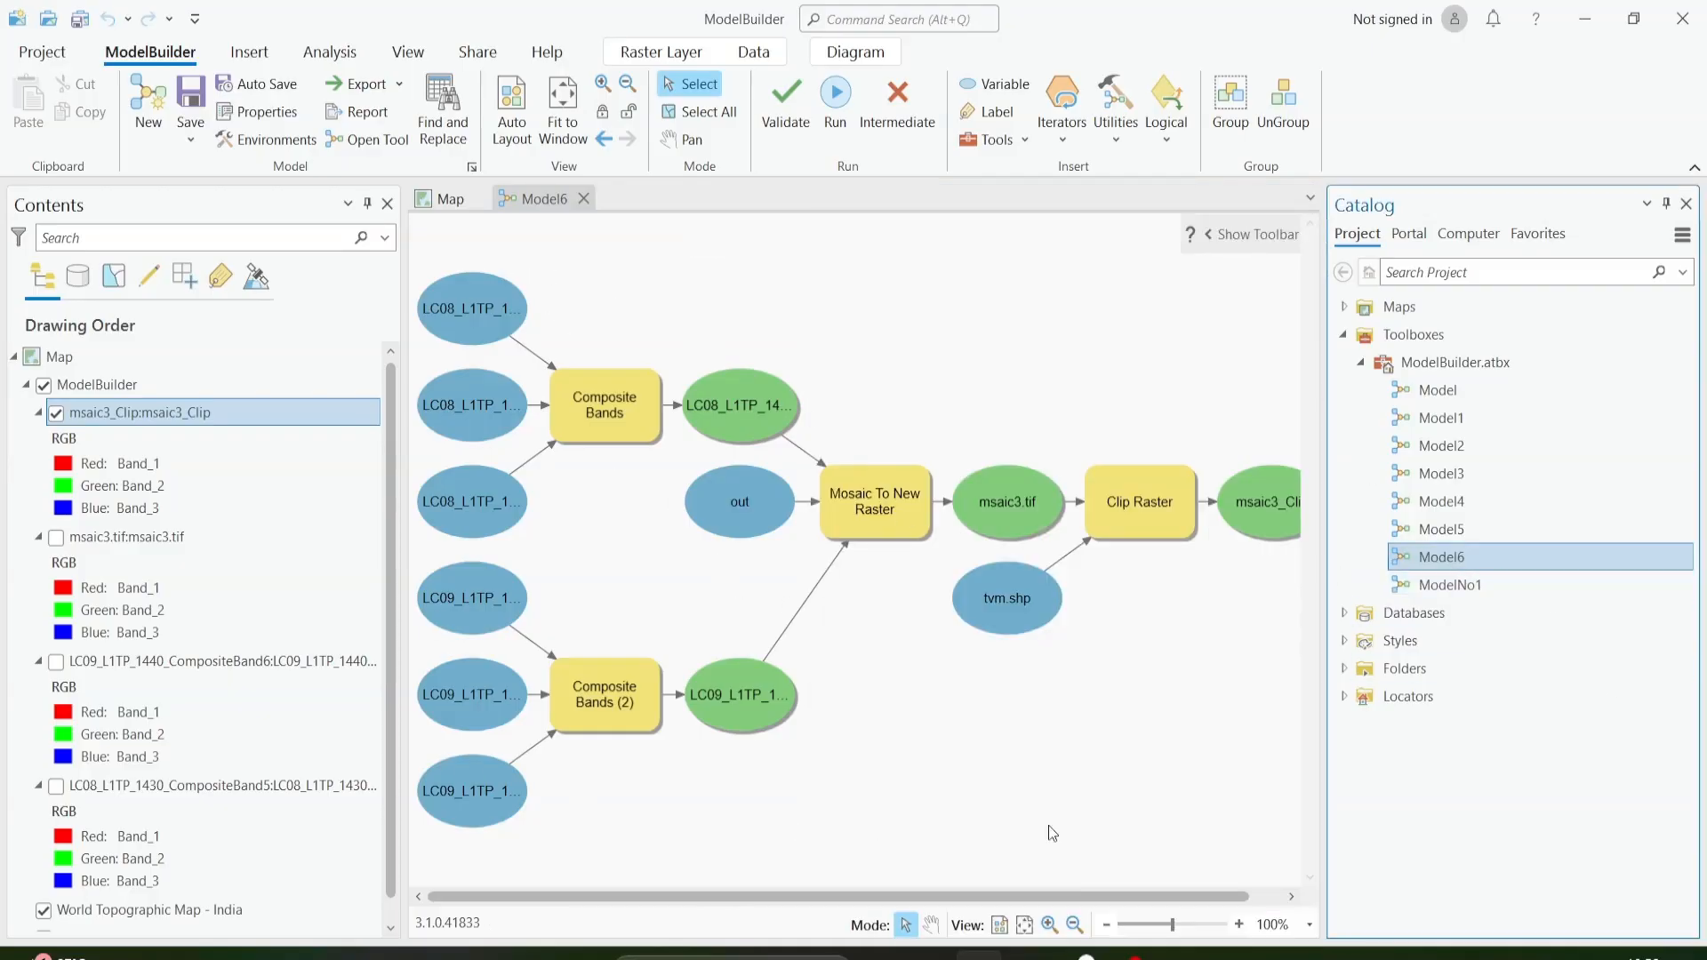
right_click(1434, 562)
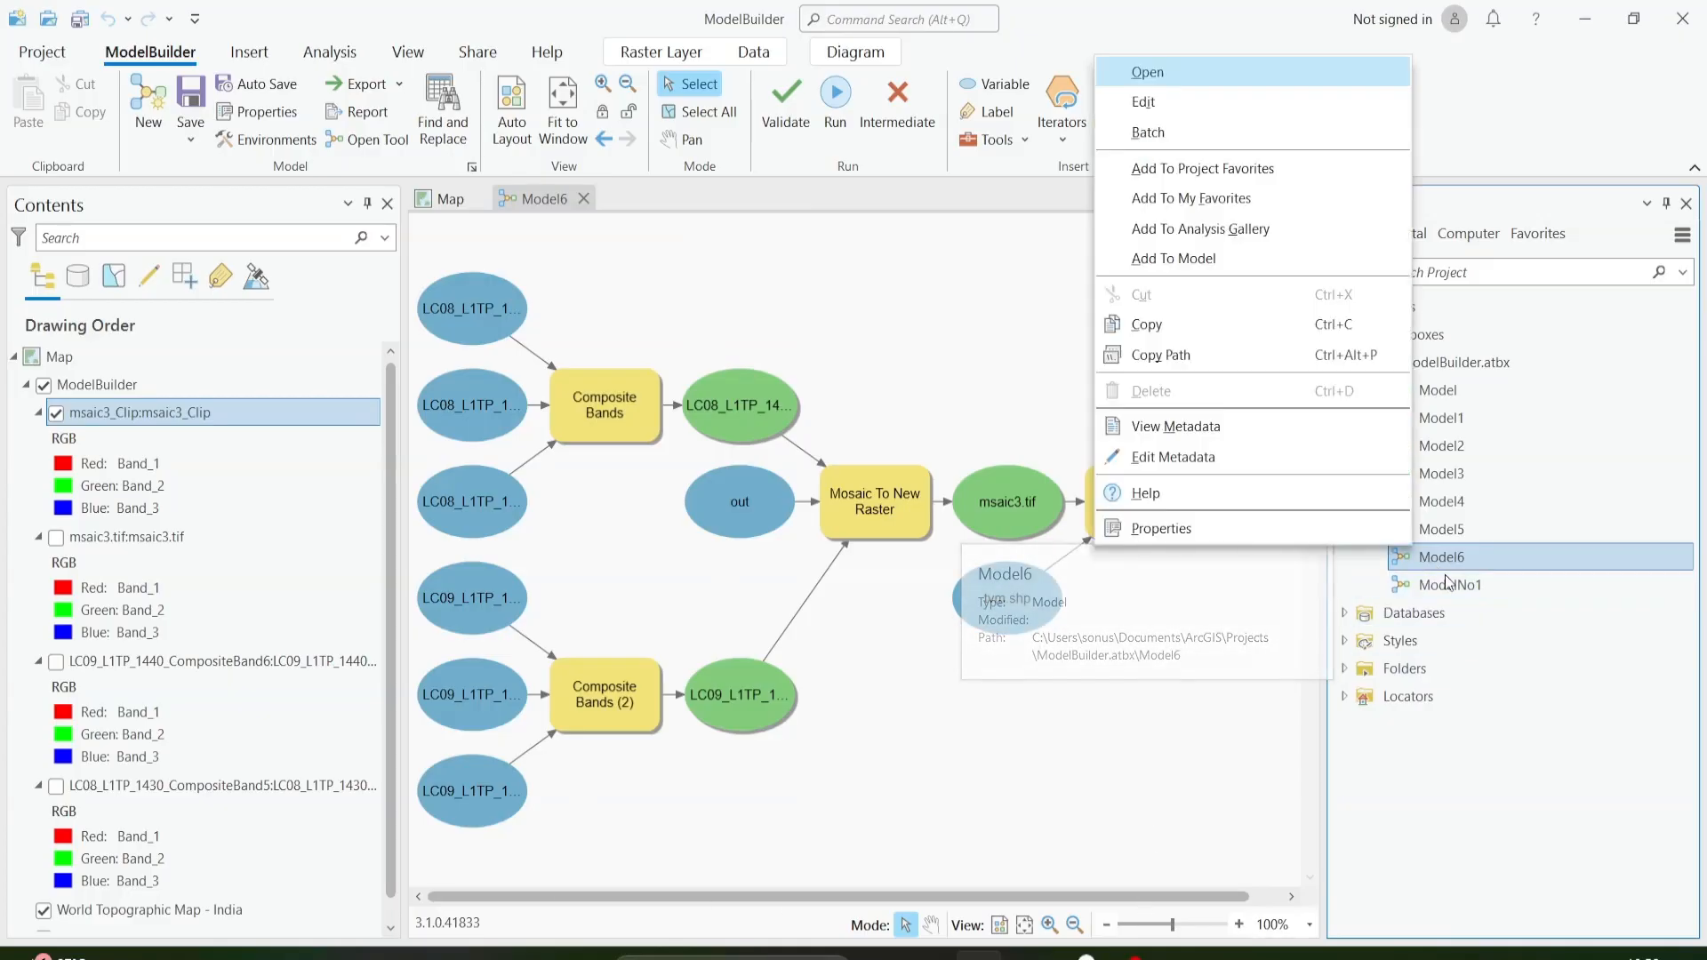
click(1267, 725)
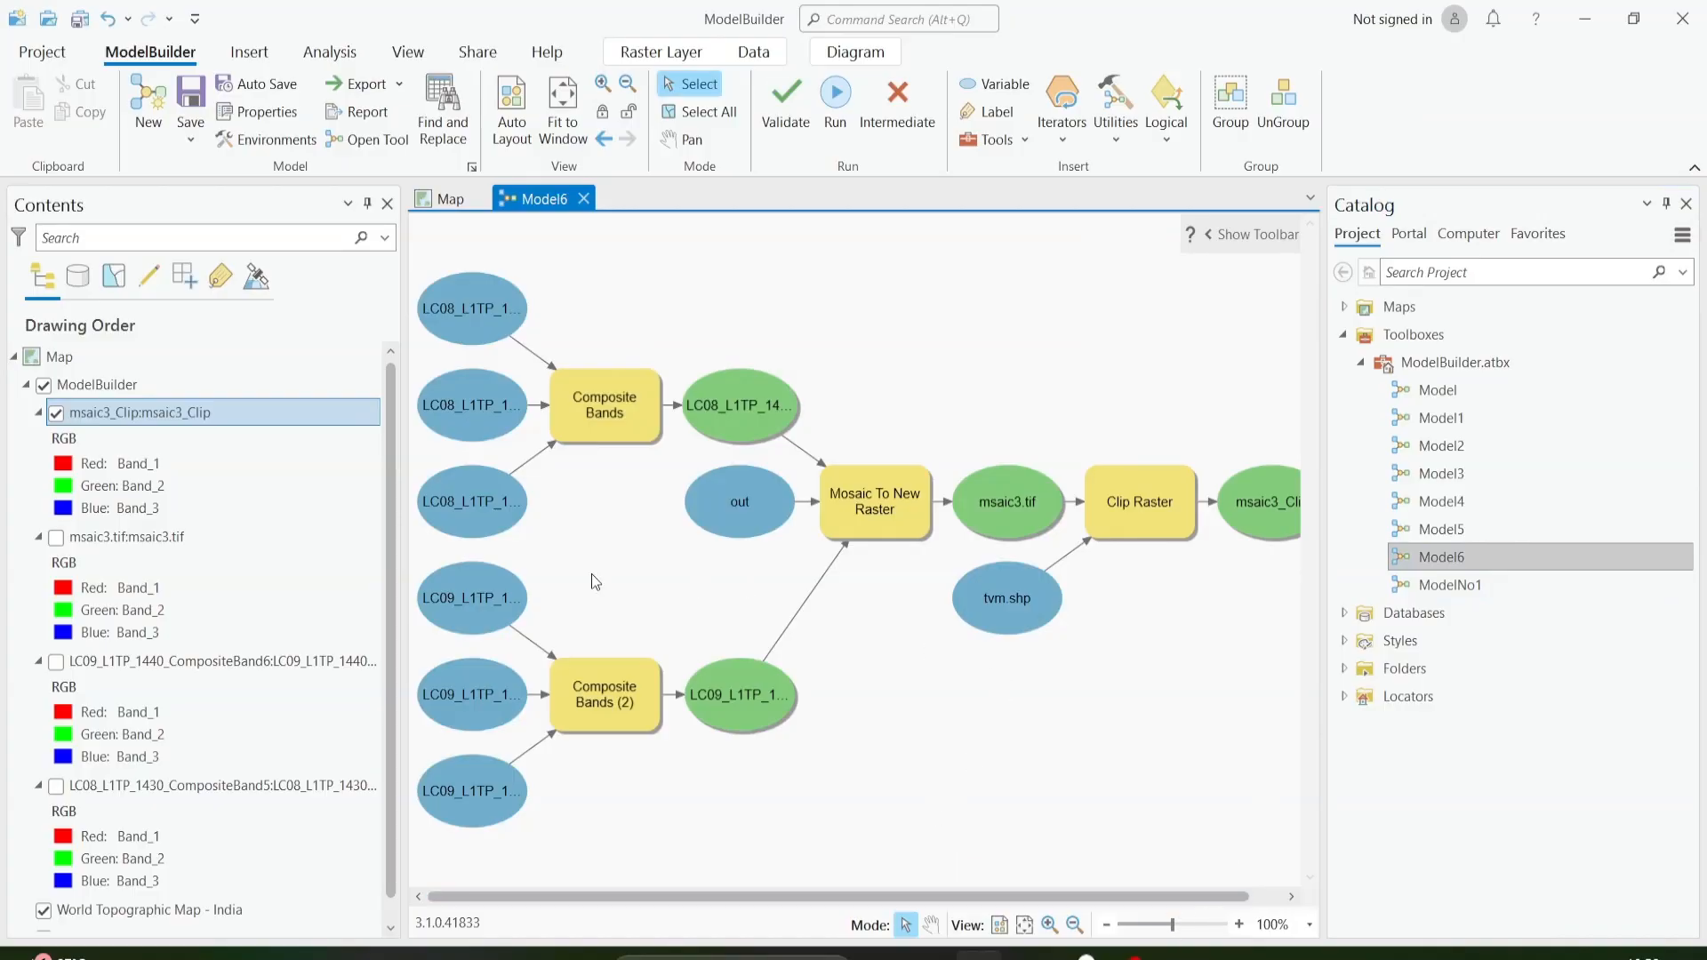
click(1686, 205)
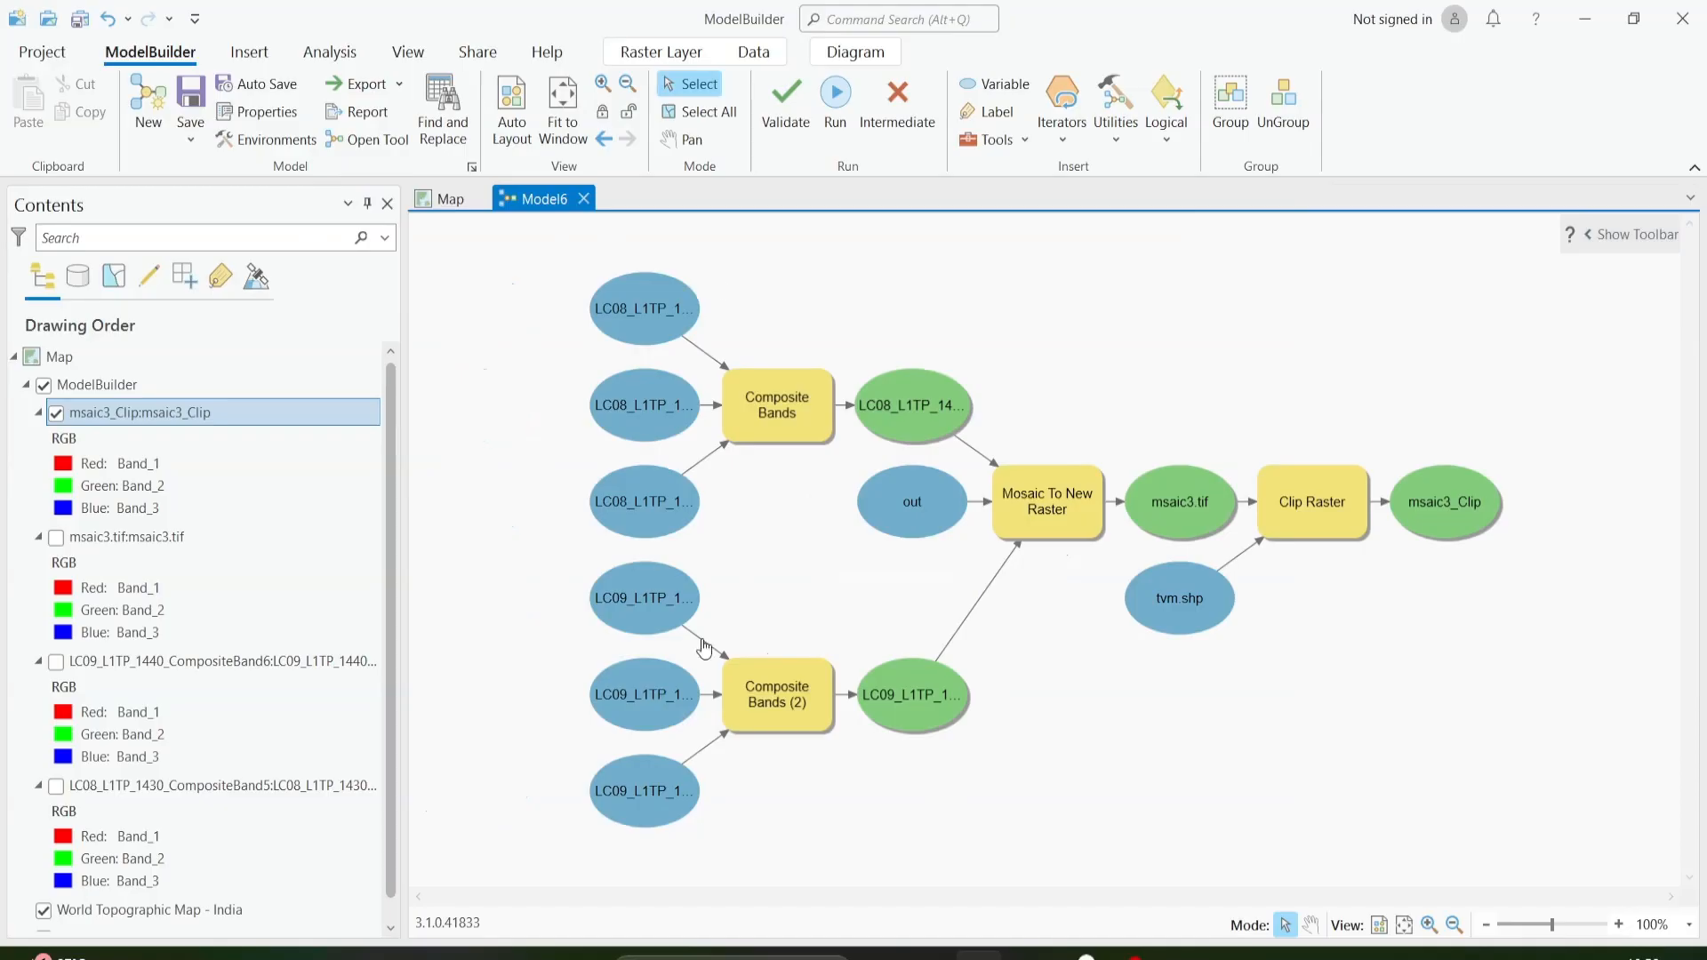
click(686, 86)
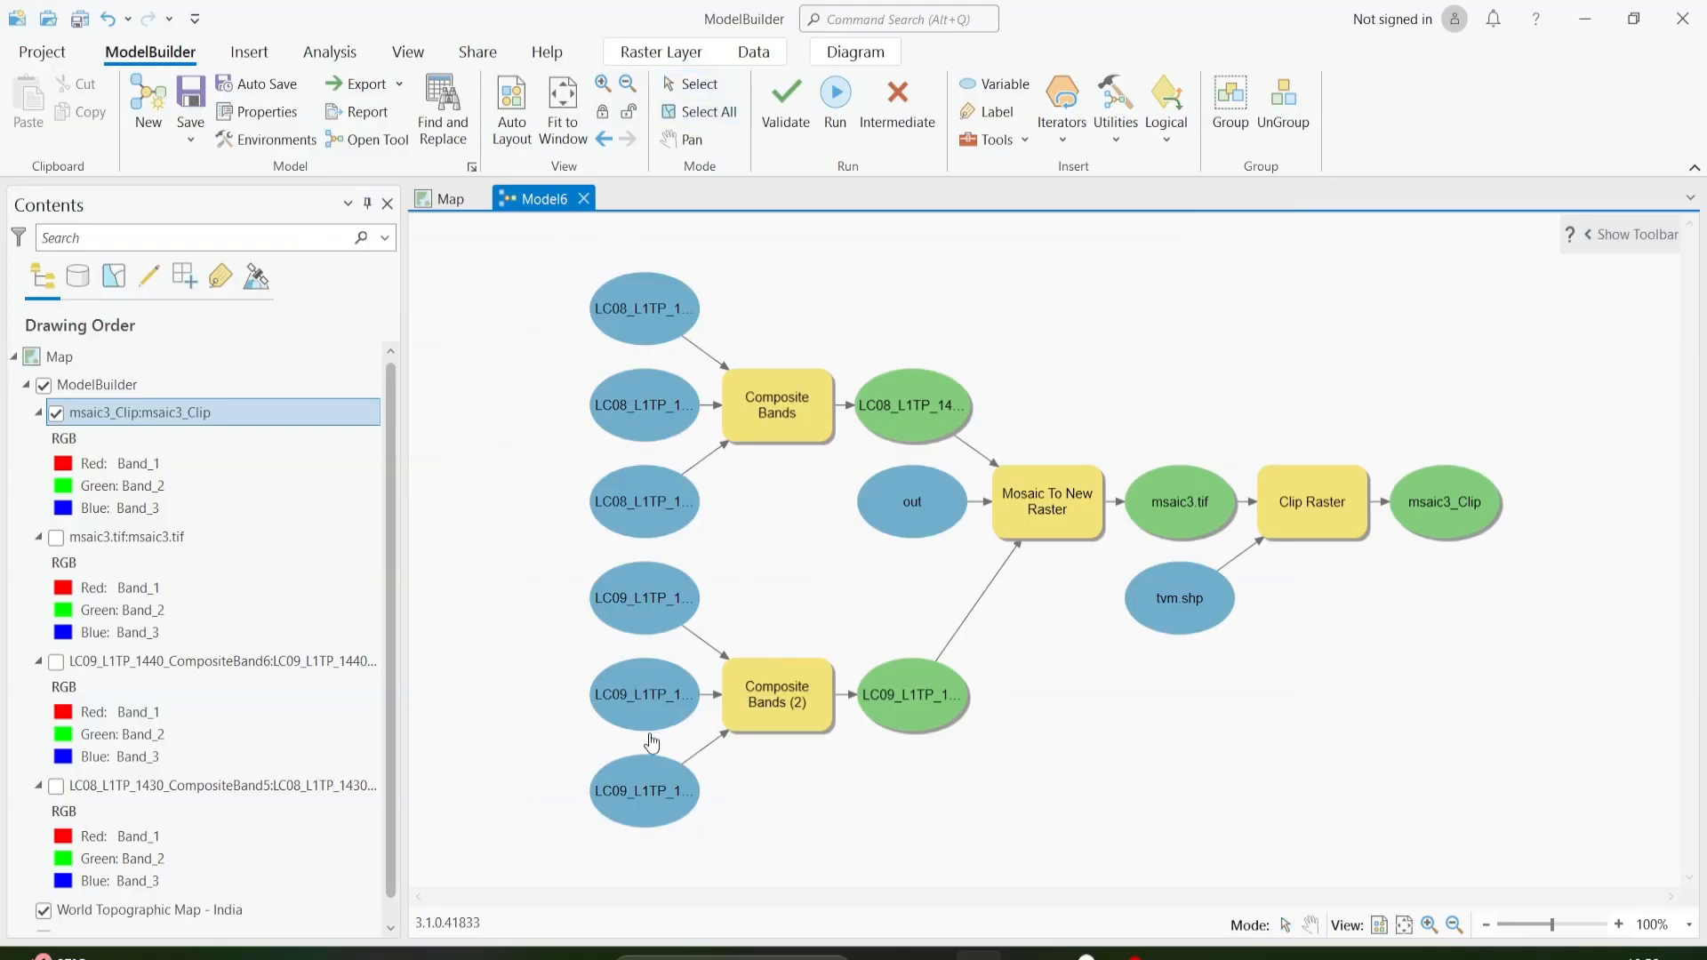
click(674, 116)
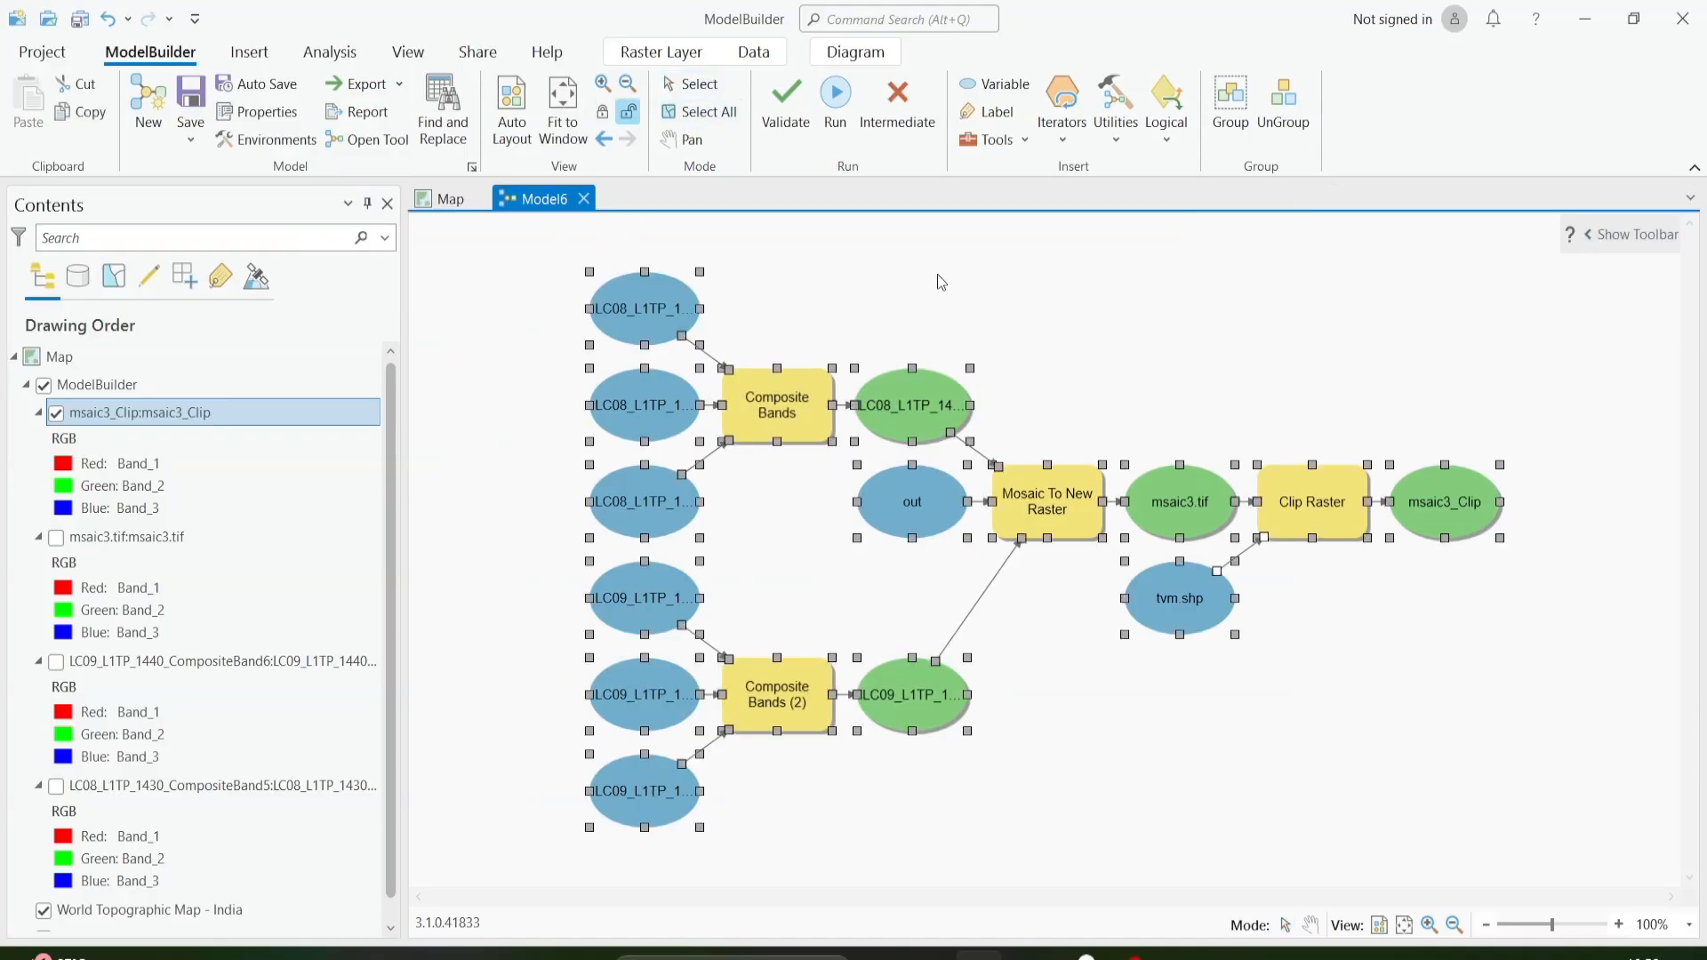
click(553, 347)
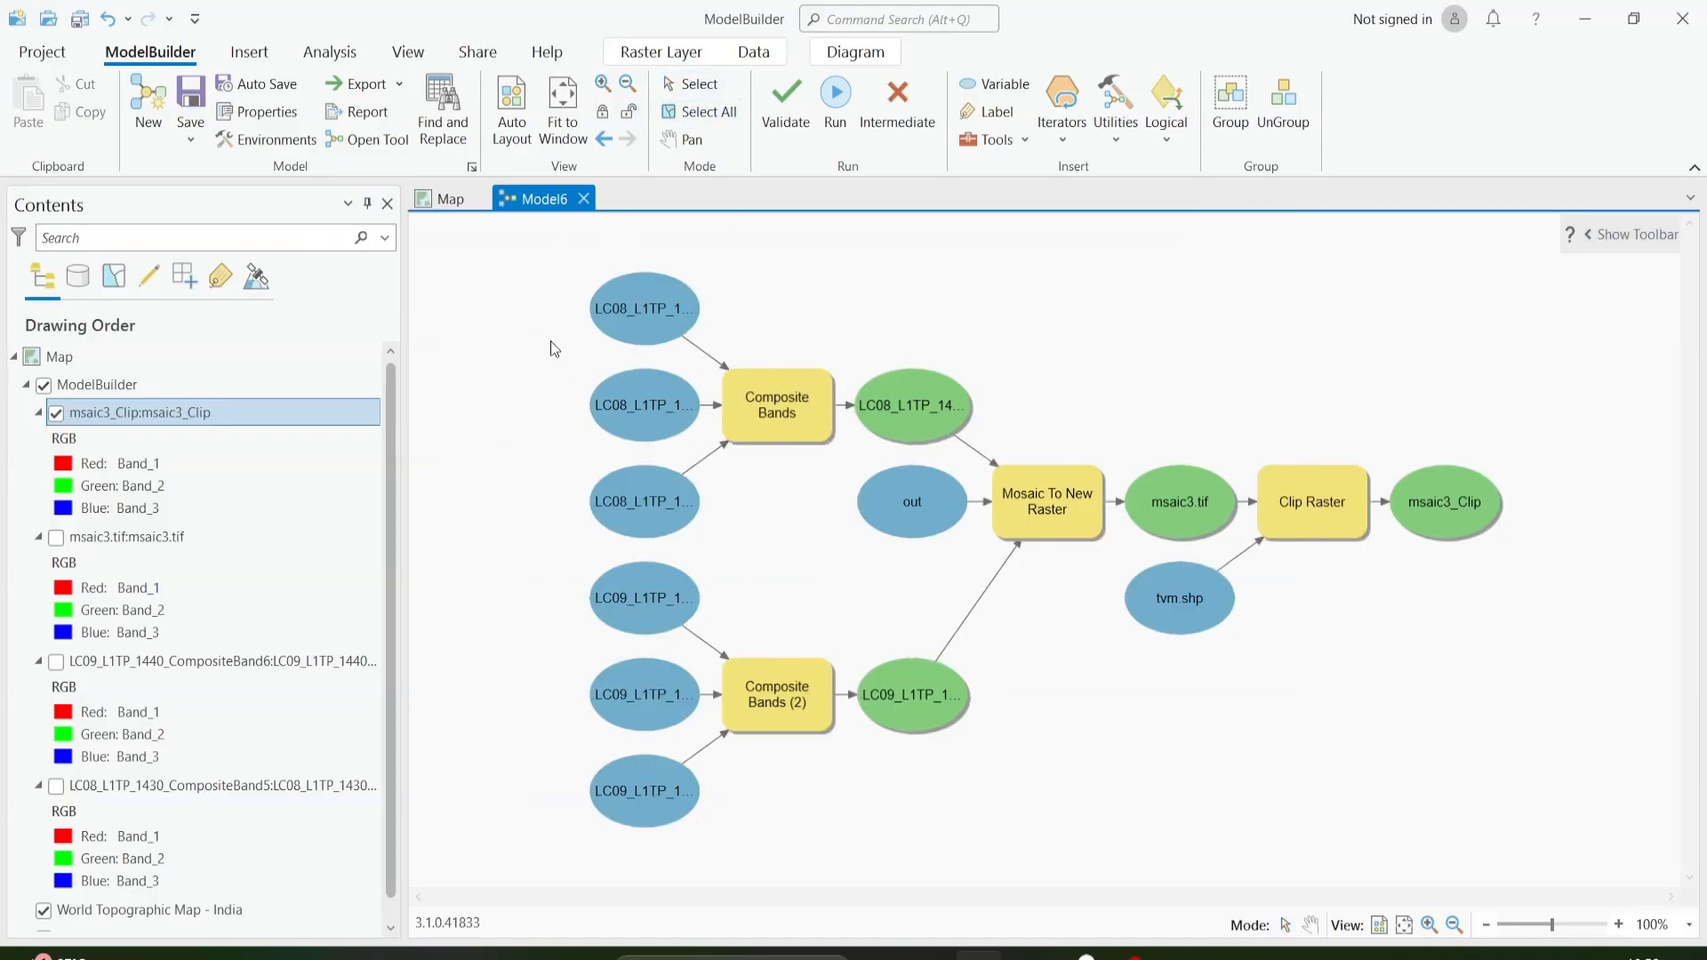
click(689, 84)
click(652, 338)
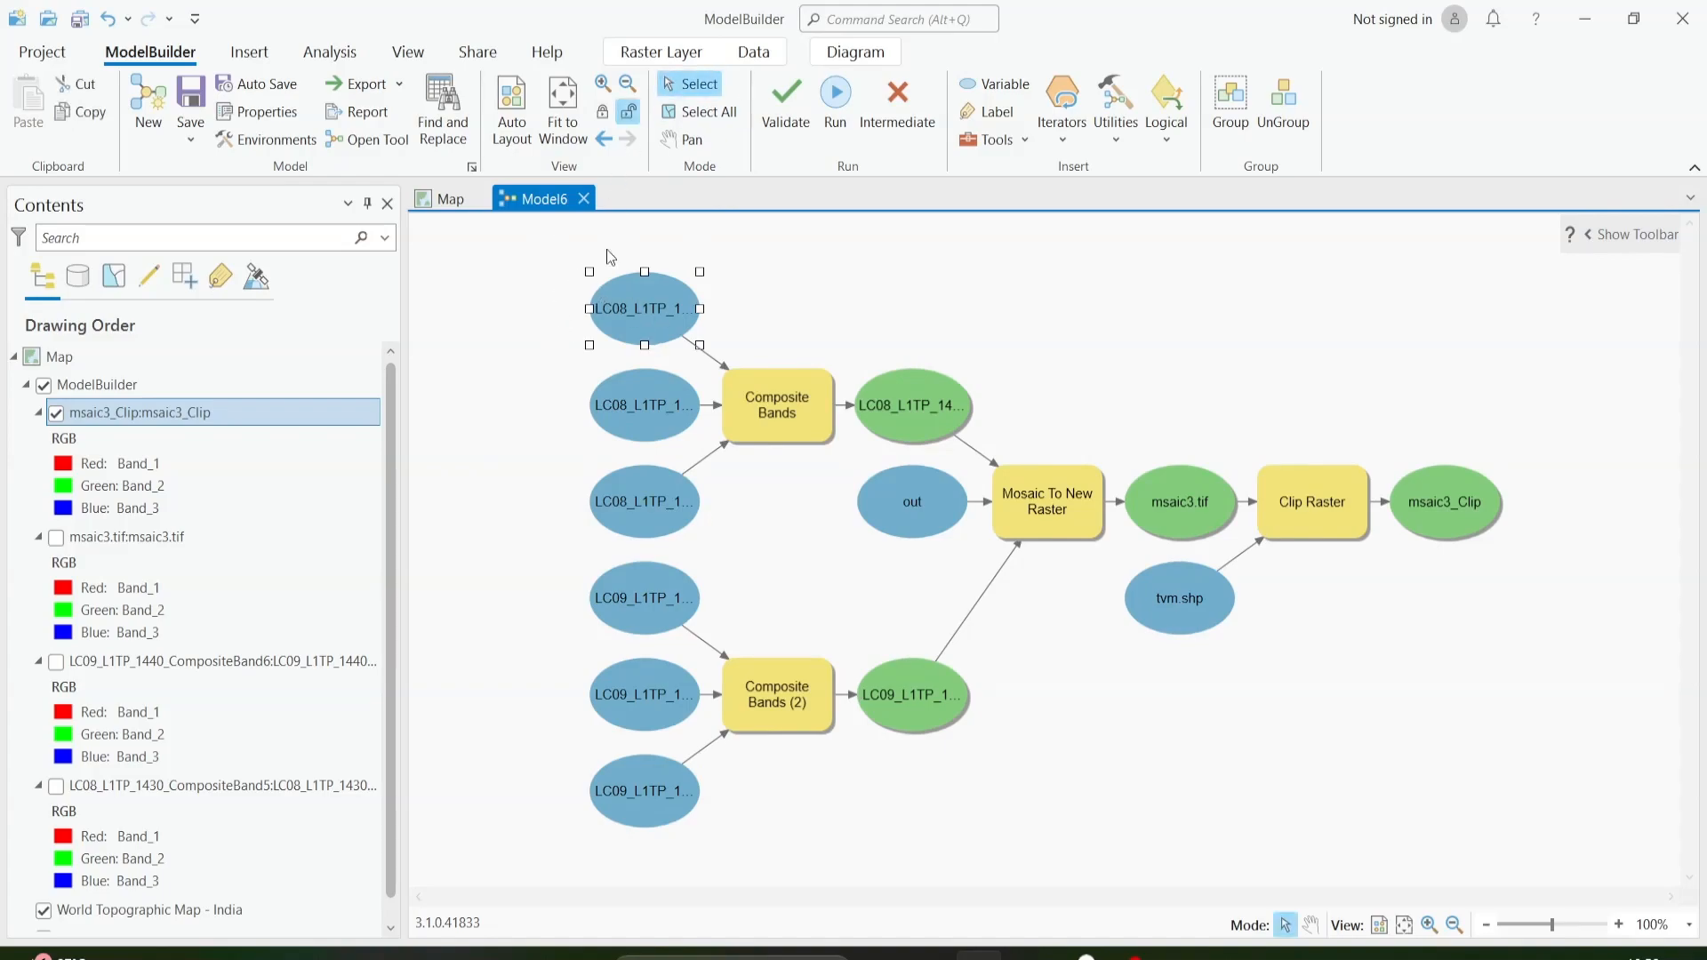
click(752, 317)
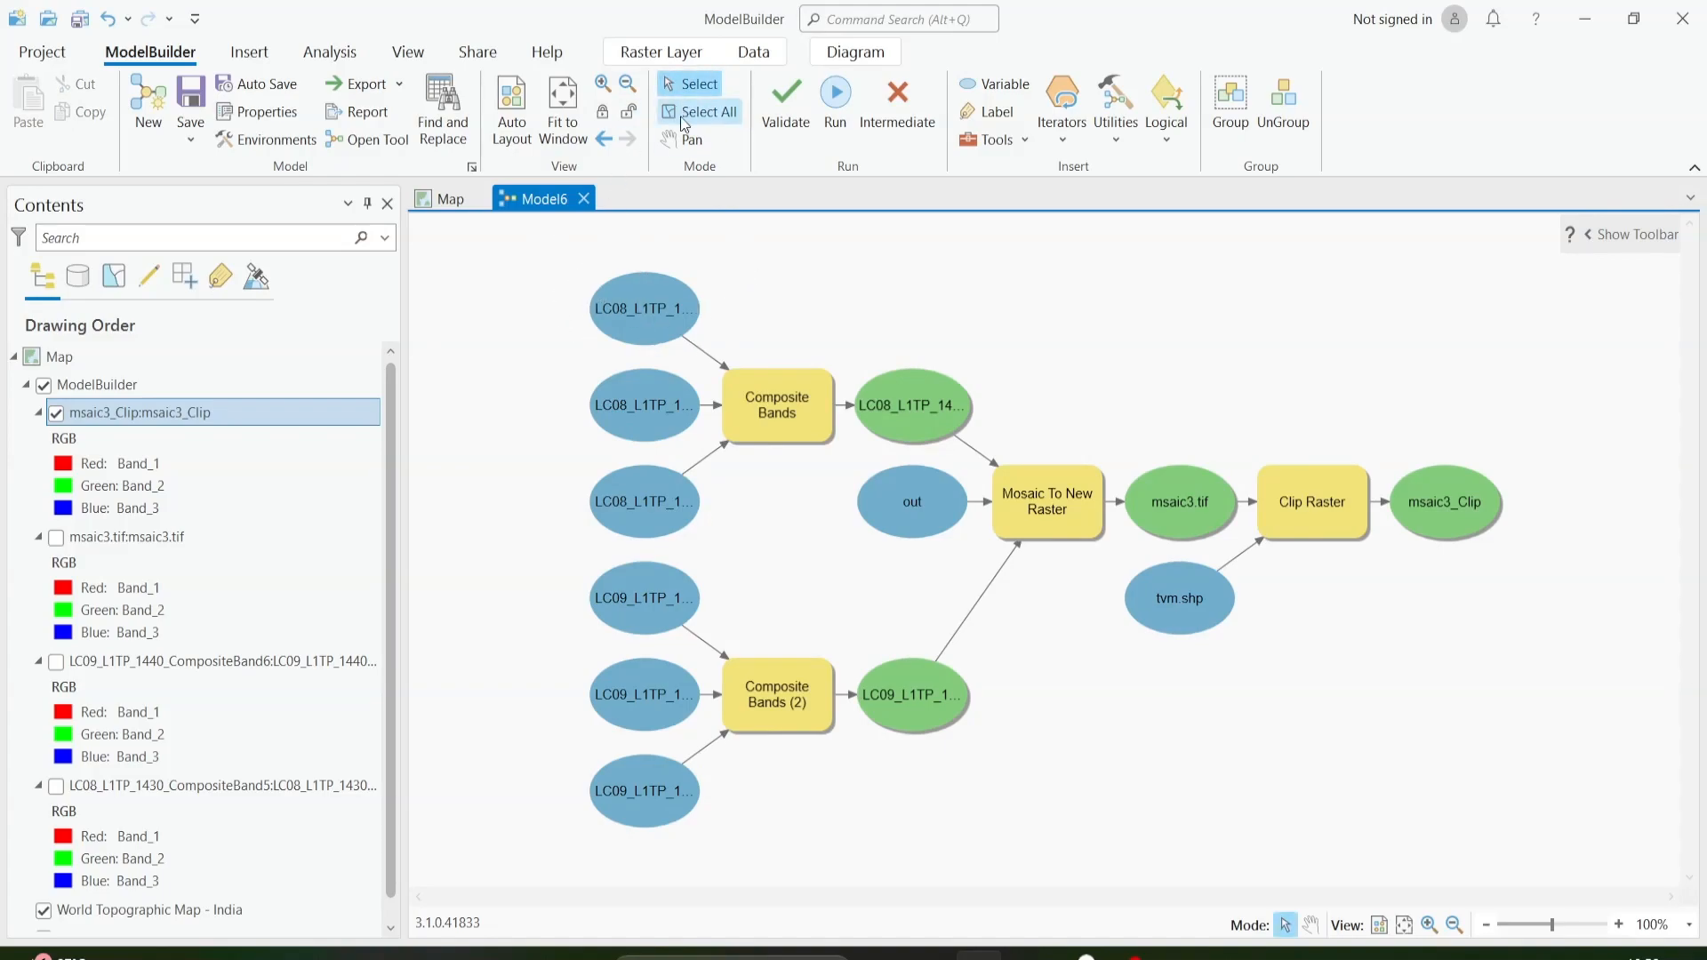
click(687, 85)
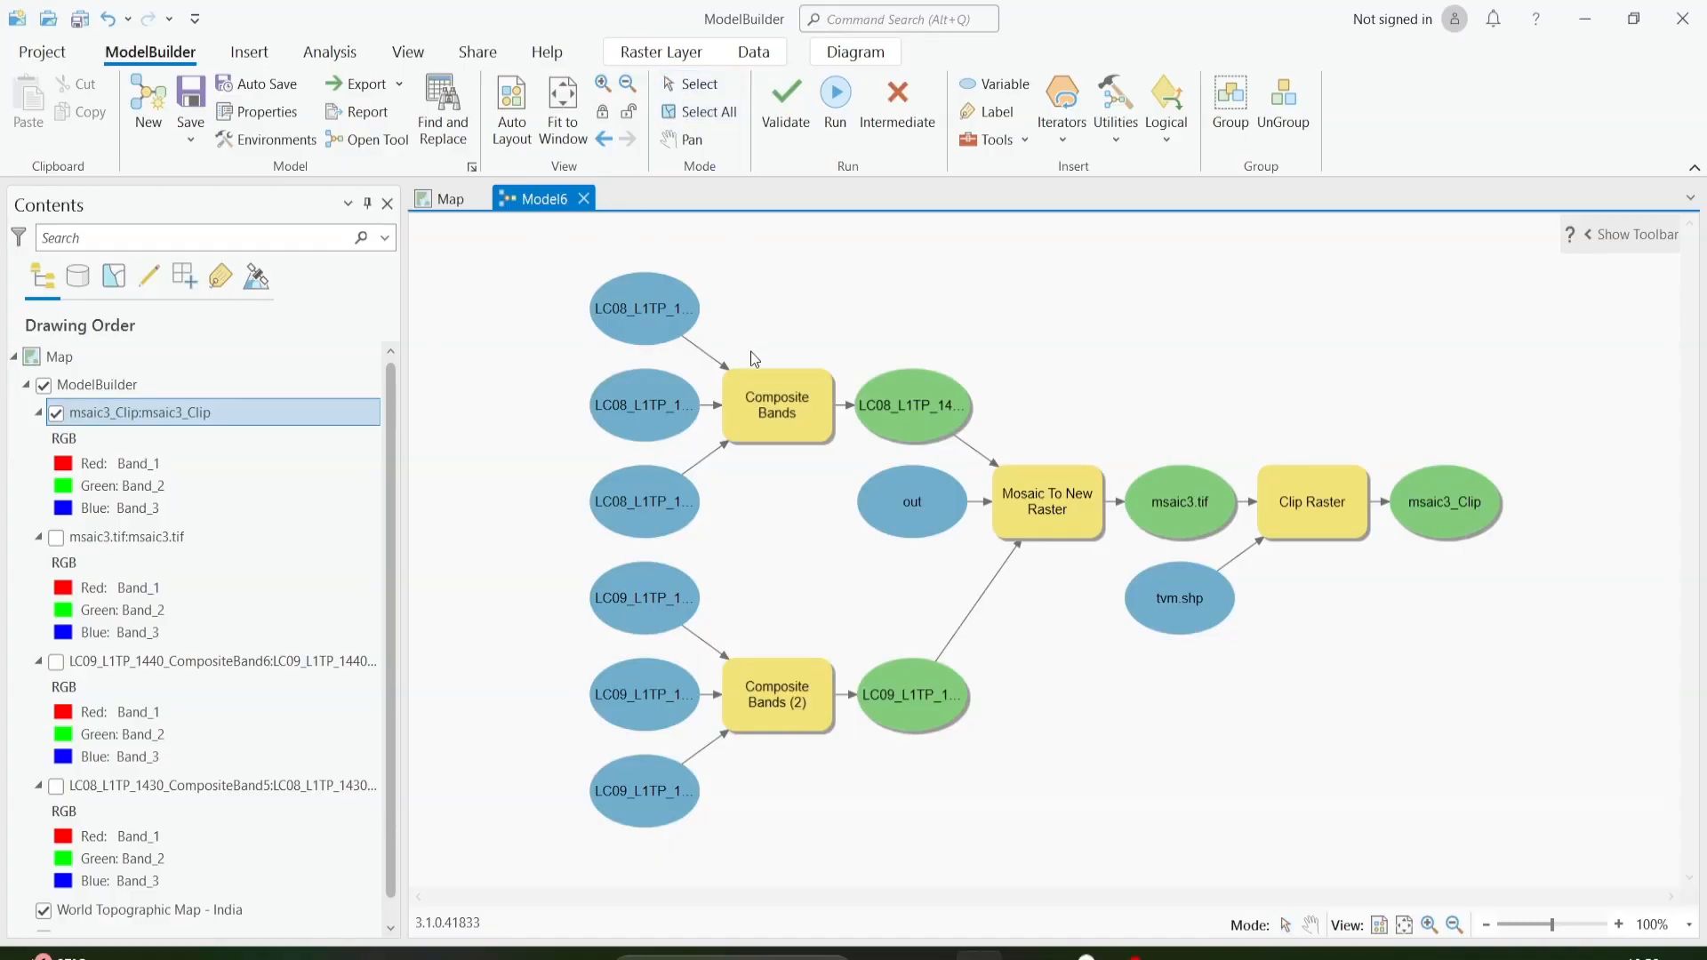
drag(776, 312, 1155, 448)
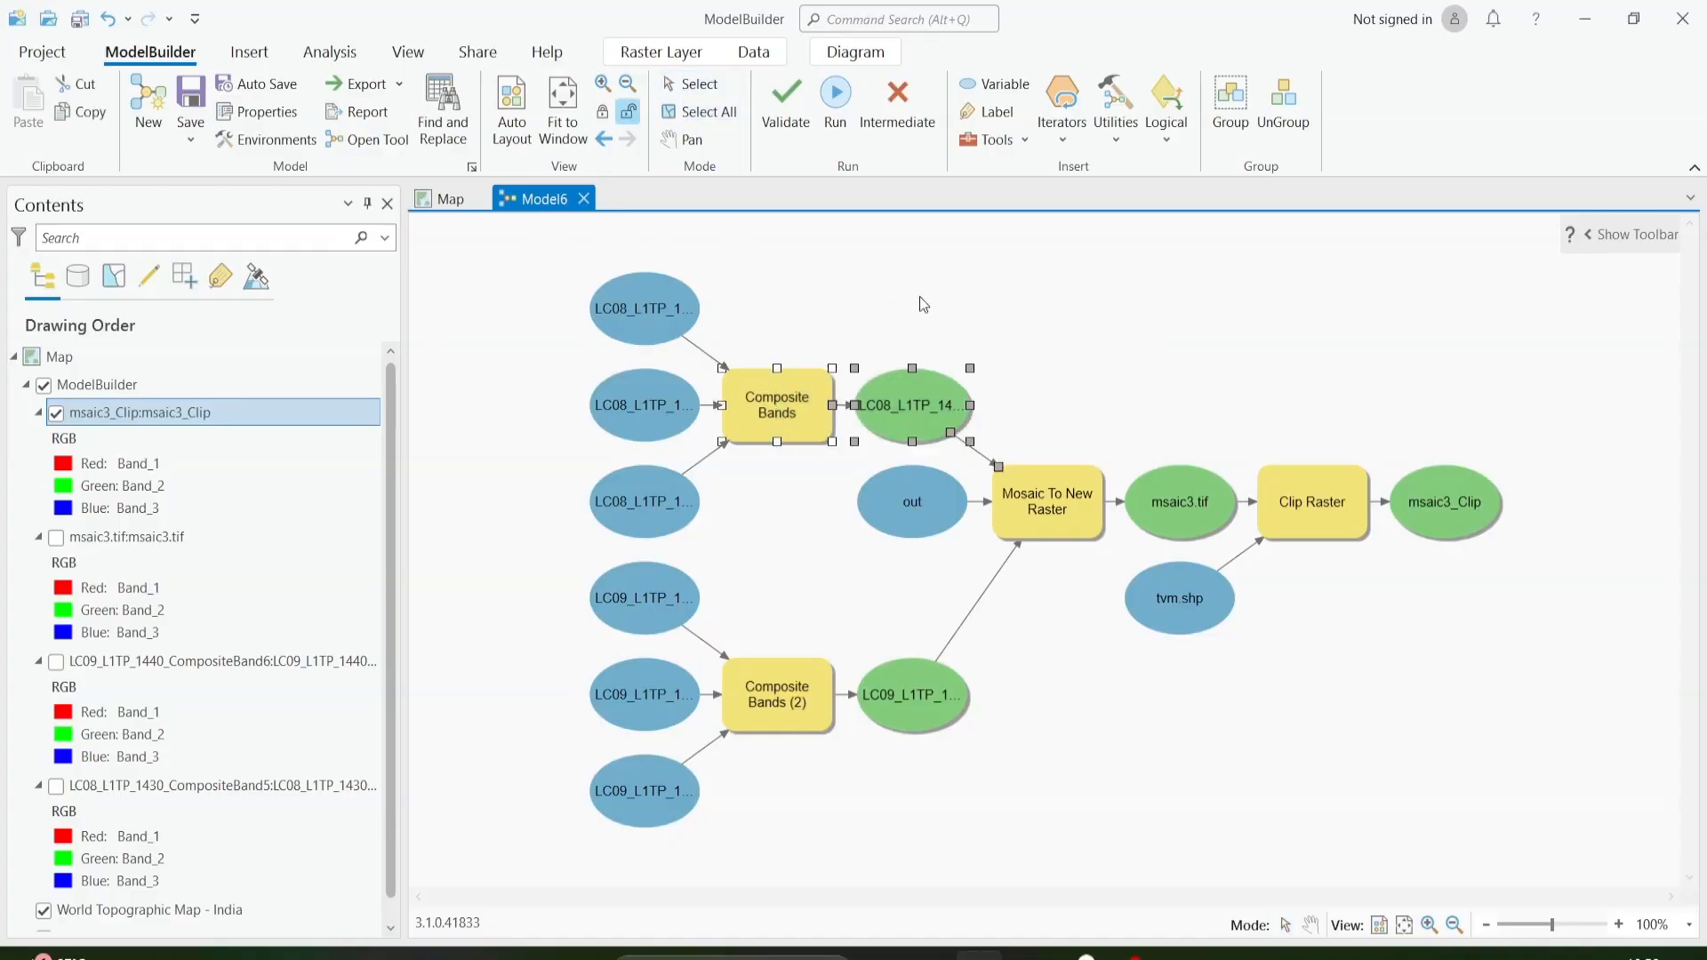
drag(807, 301, 574, 389)
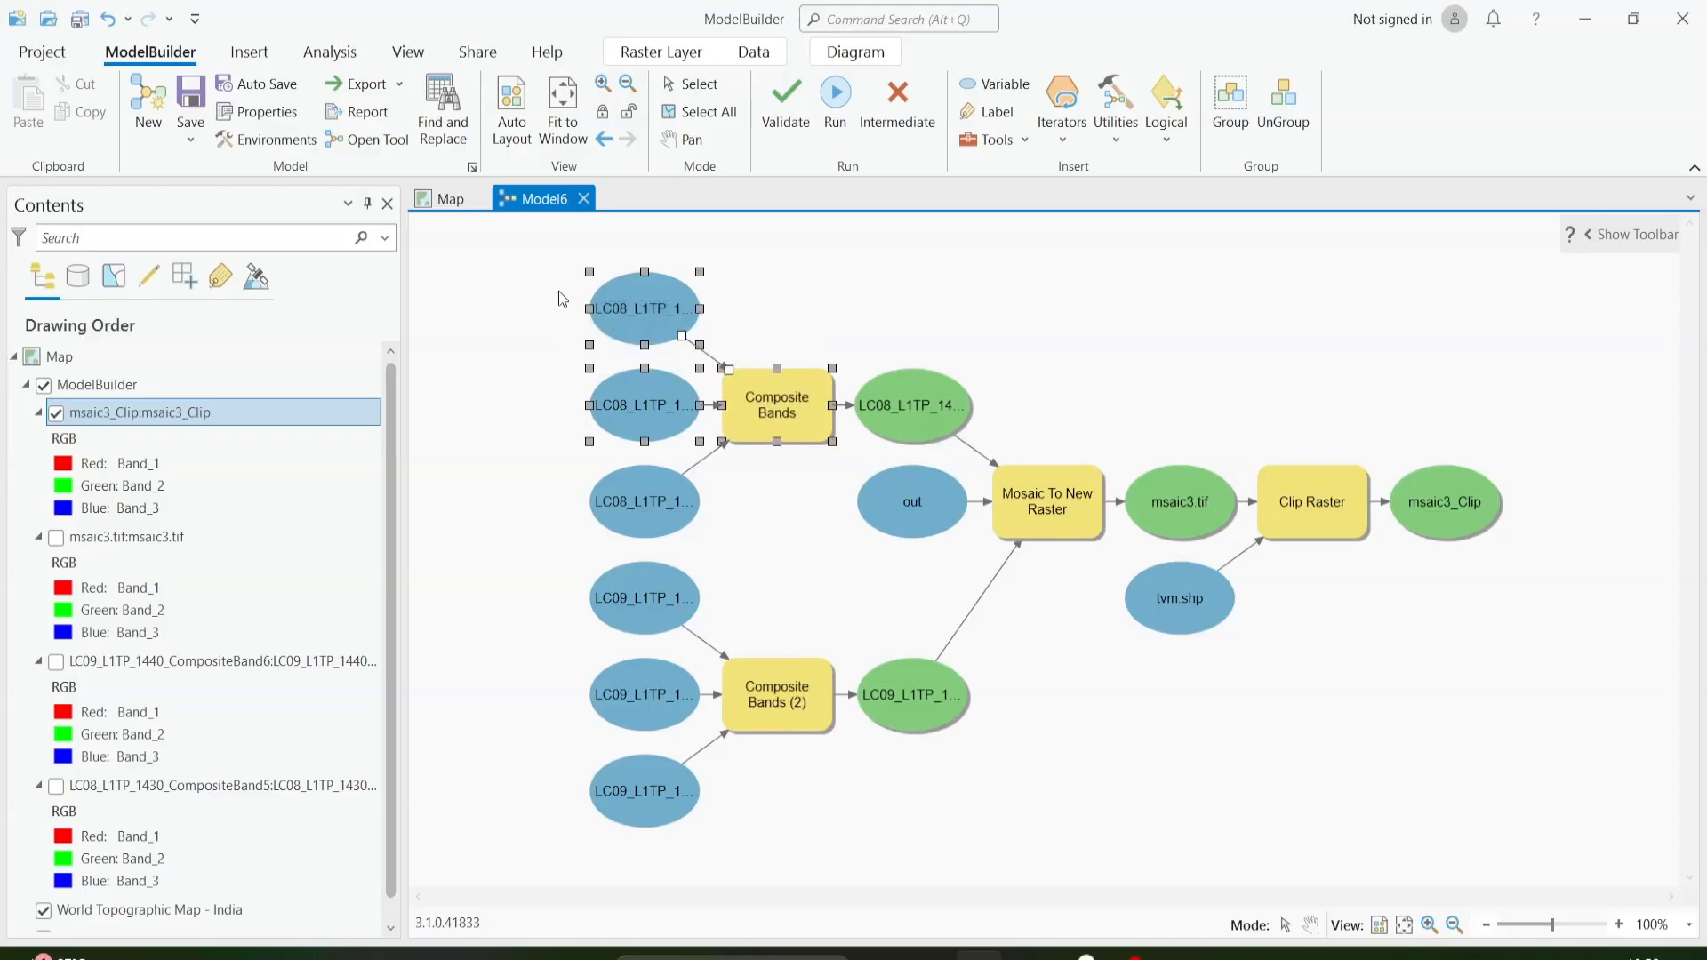
click(739, 295)
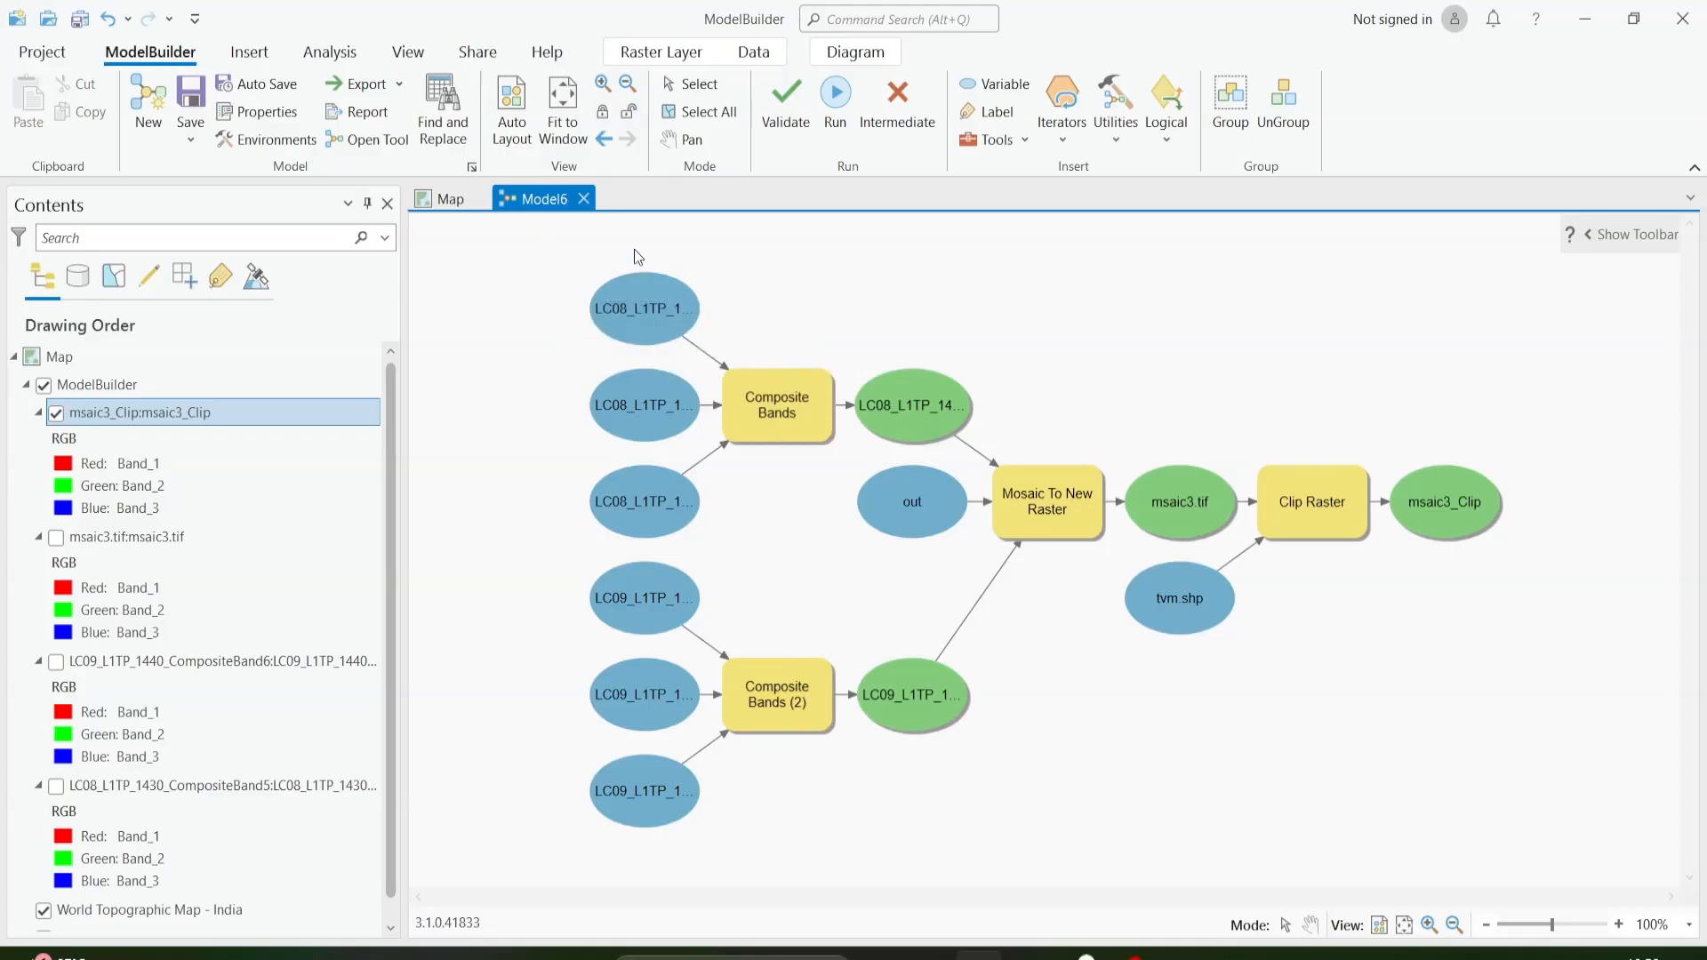
Delete all input variables from Model6: the six LC08 and LC09 rasters, the out folder and tvm.shp.
drag(631, 260, 666, 827)
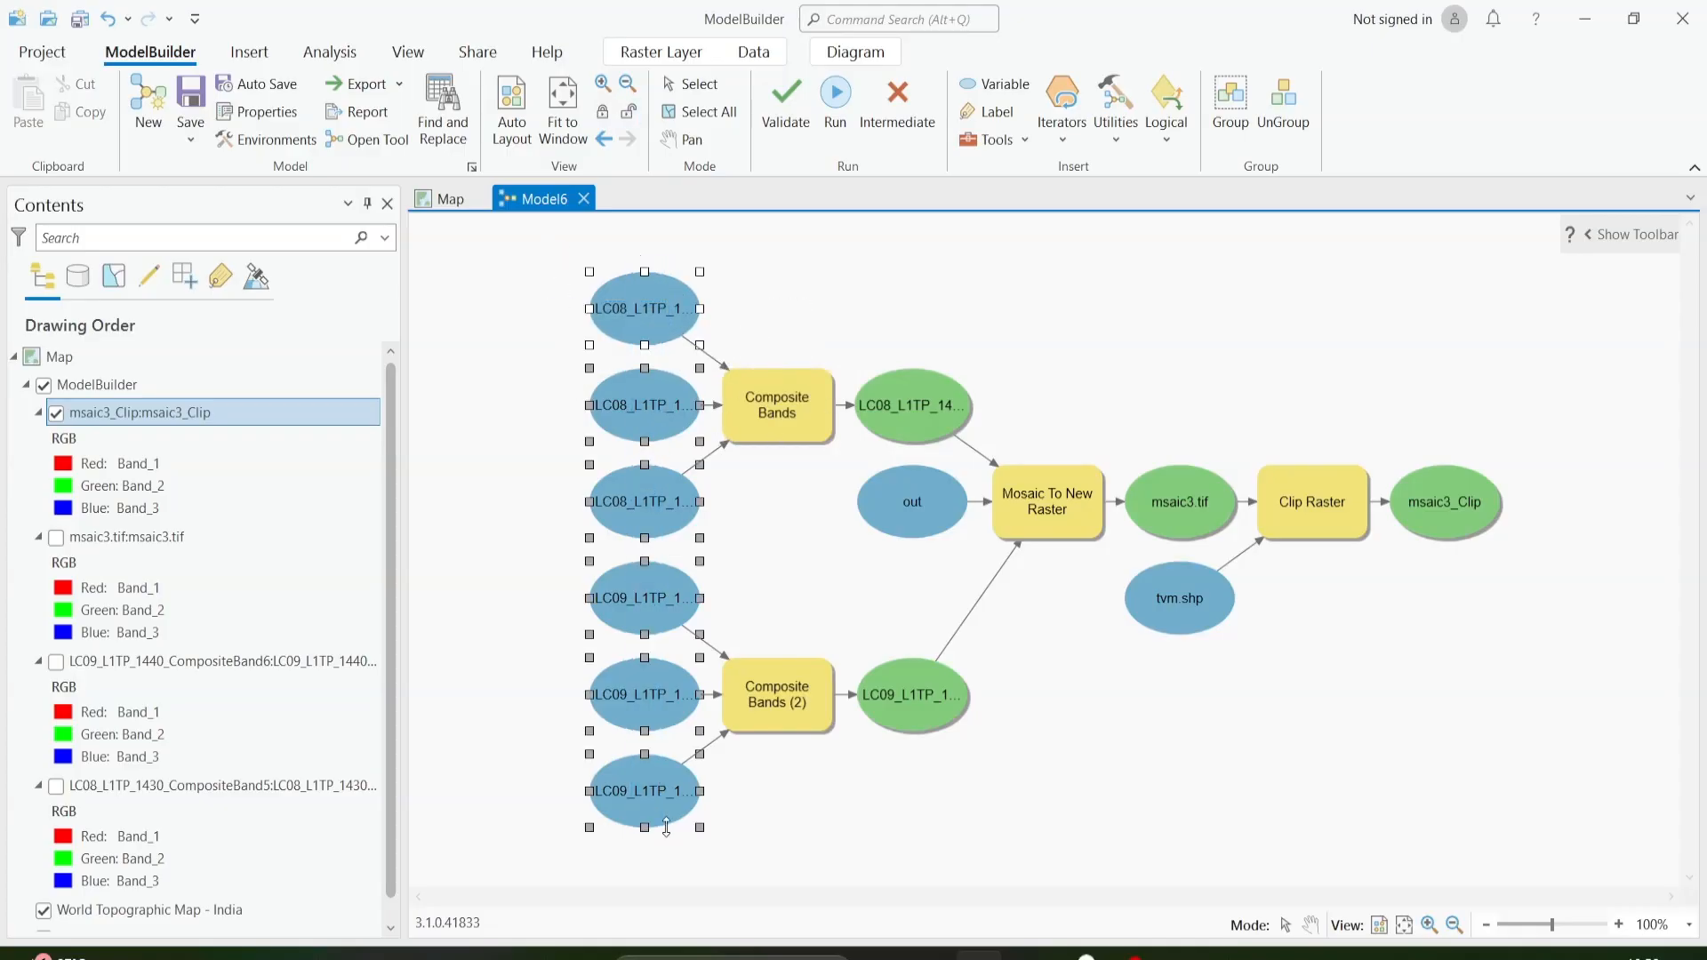
key(Delete)
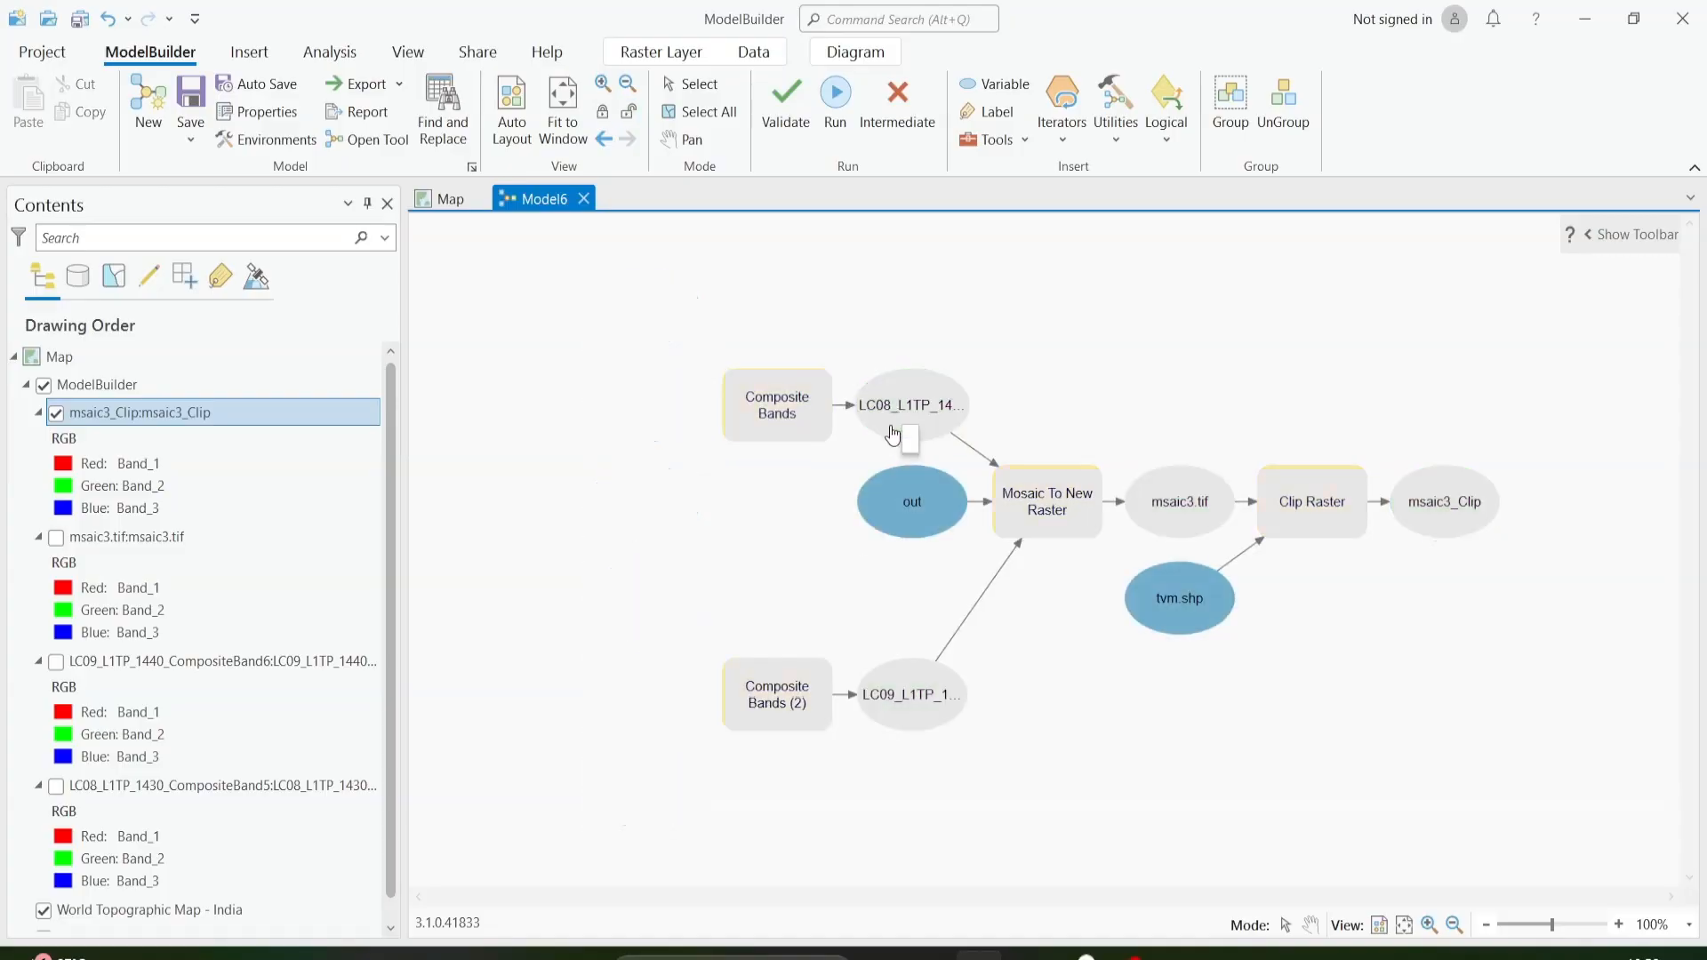
click(685, 84)
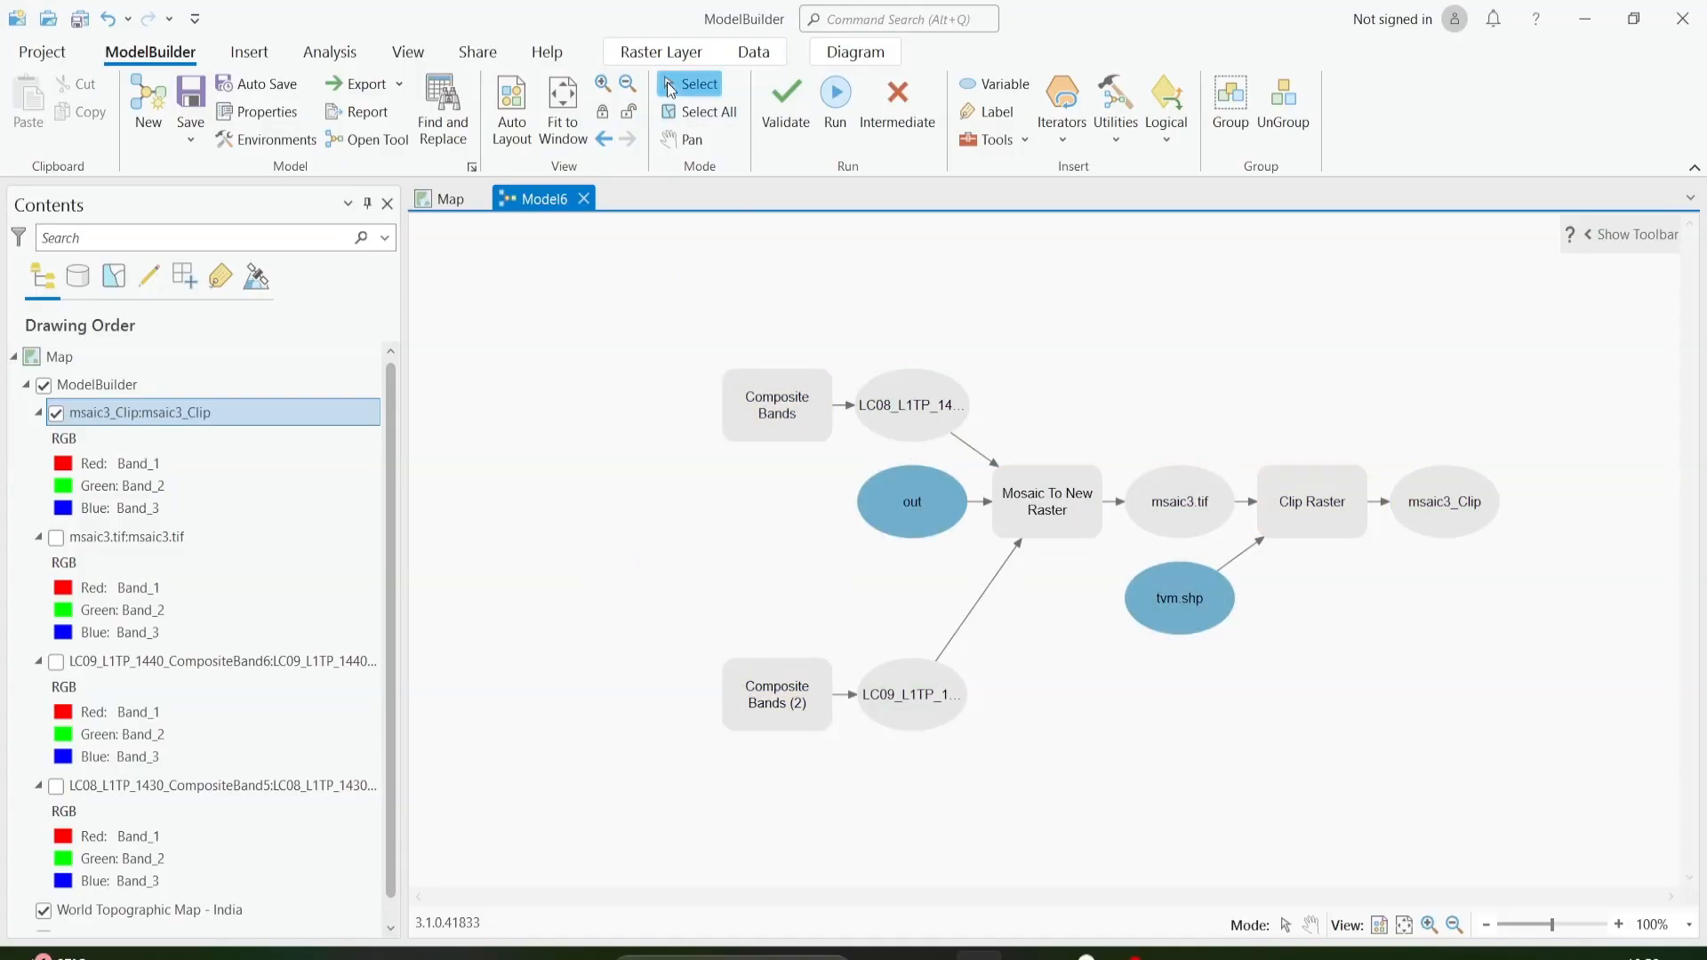
click(911, 513)
key(Delete)
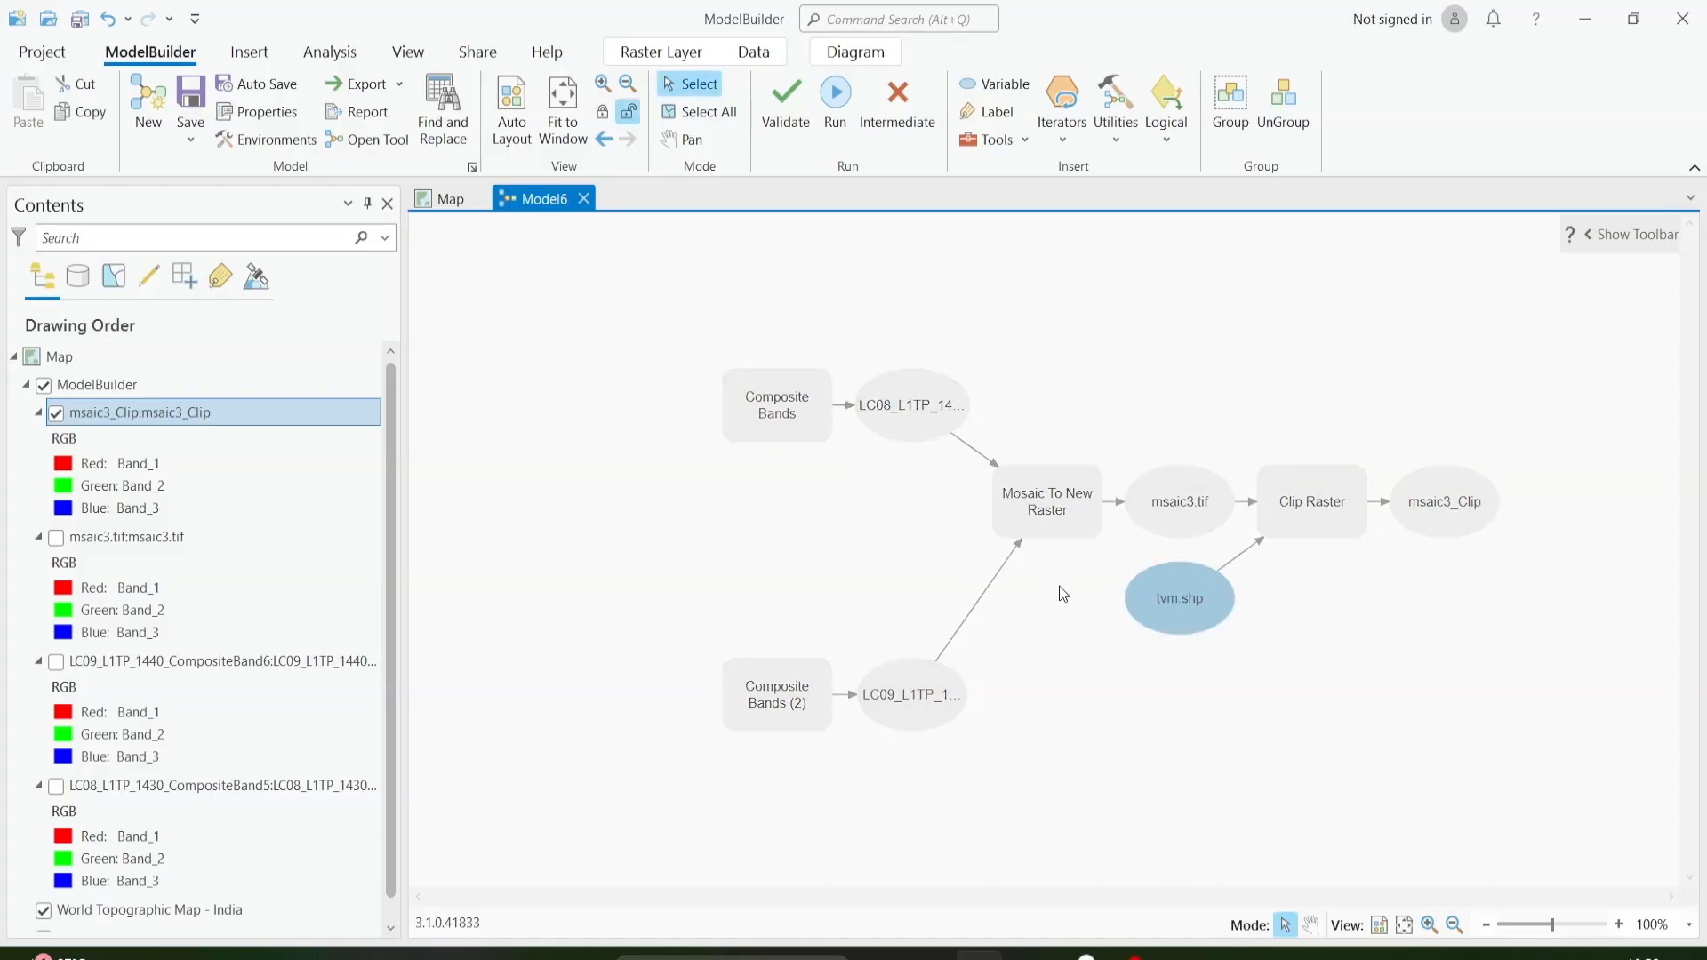
click(1182, 613)
key(Delete)
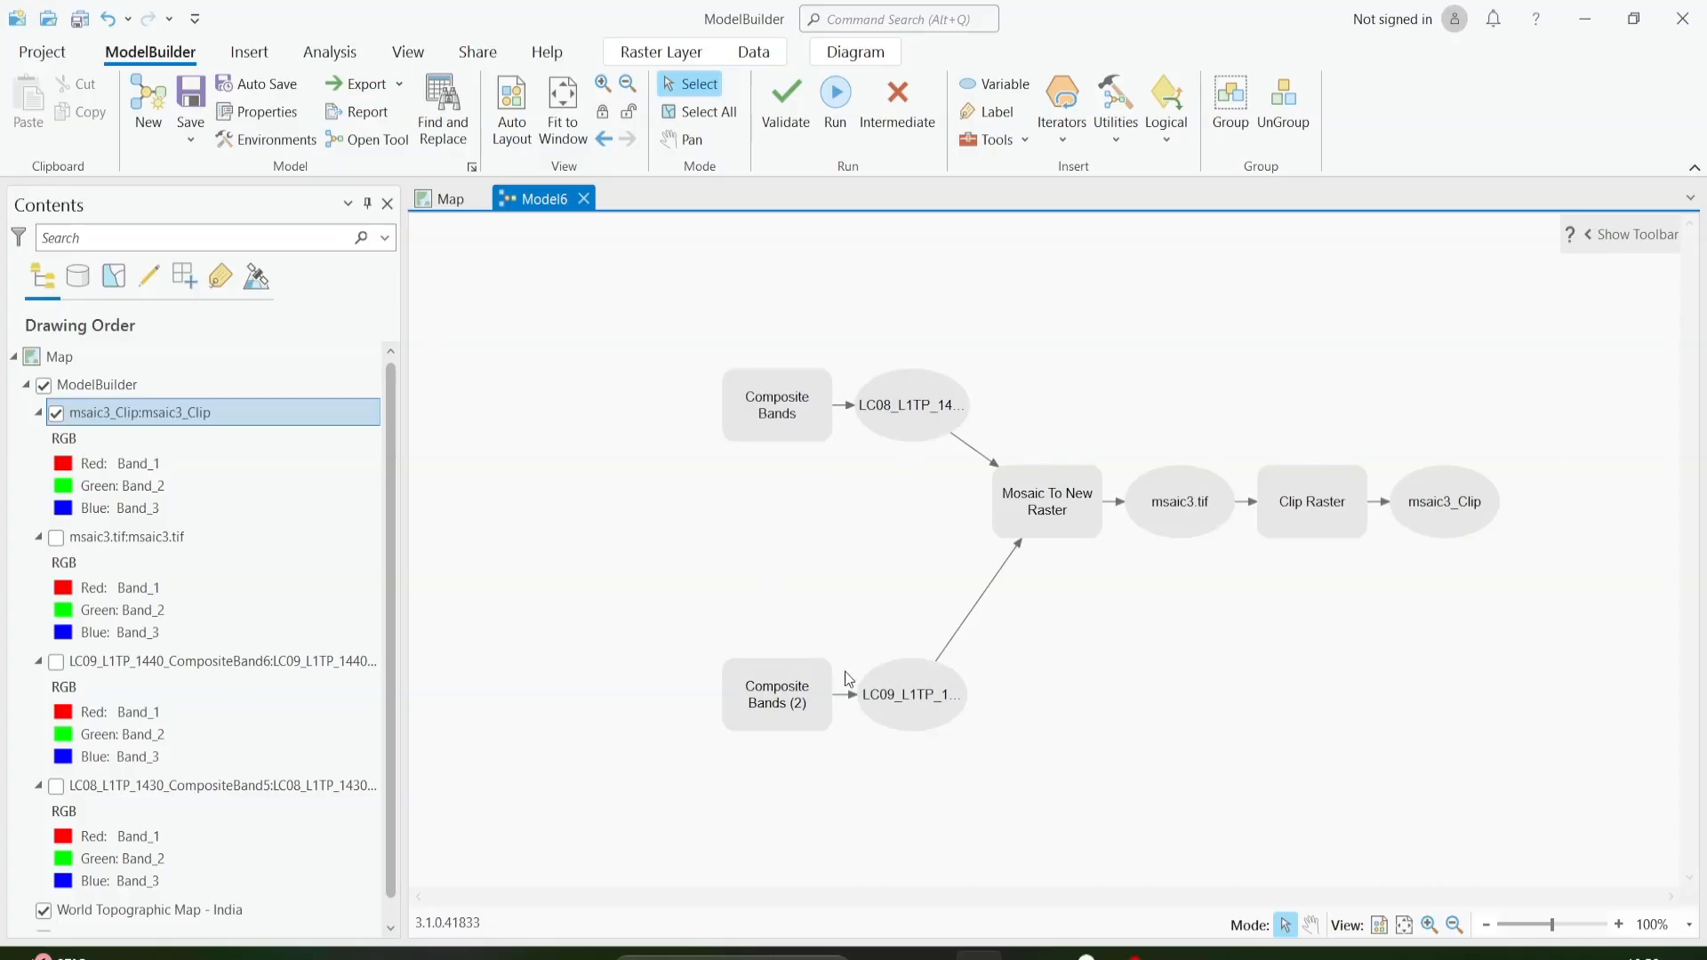
Clear the model by deleting both Composite Bands branches and the Mosaic To New Raster and Clip Raster chain.
click(916, 700)
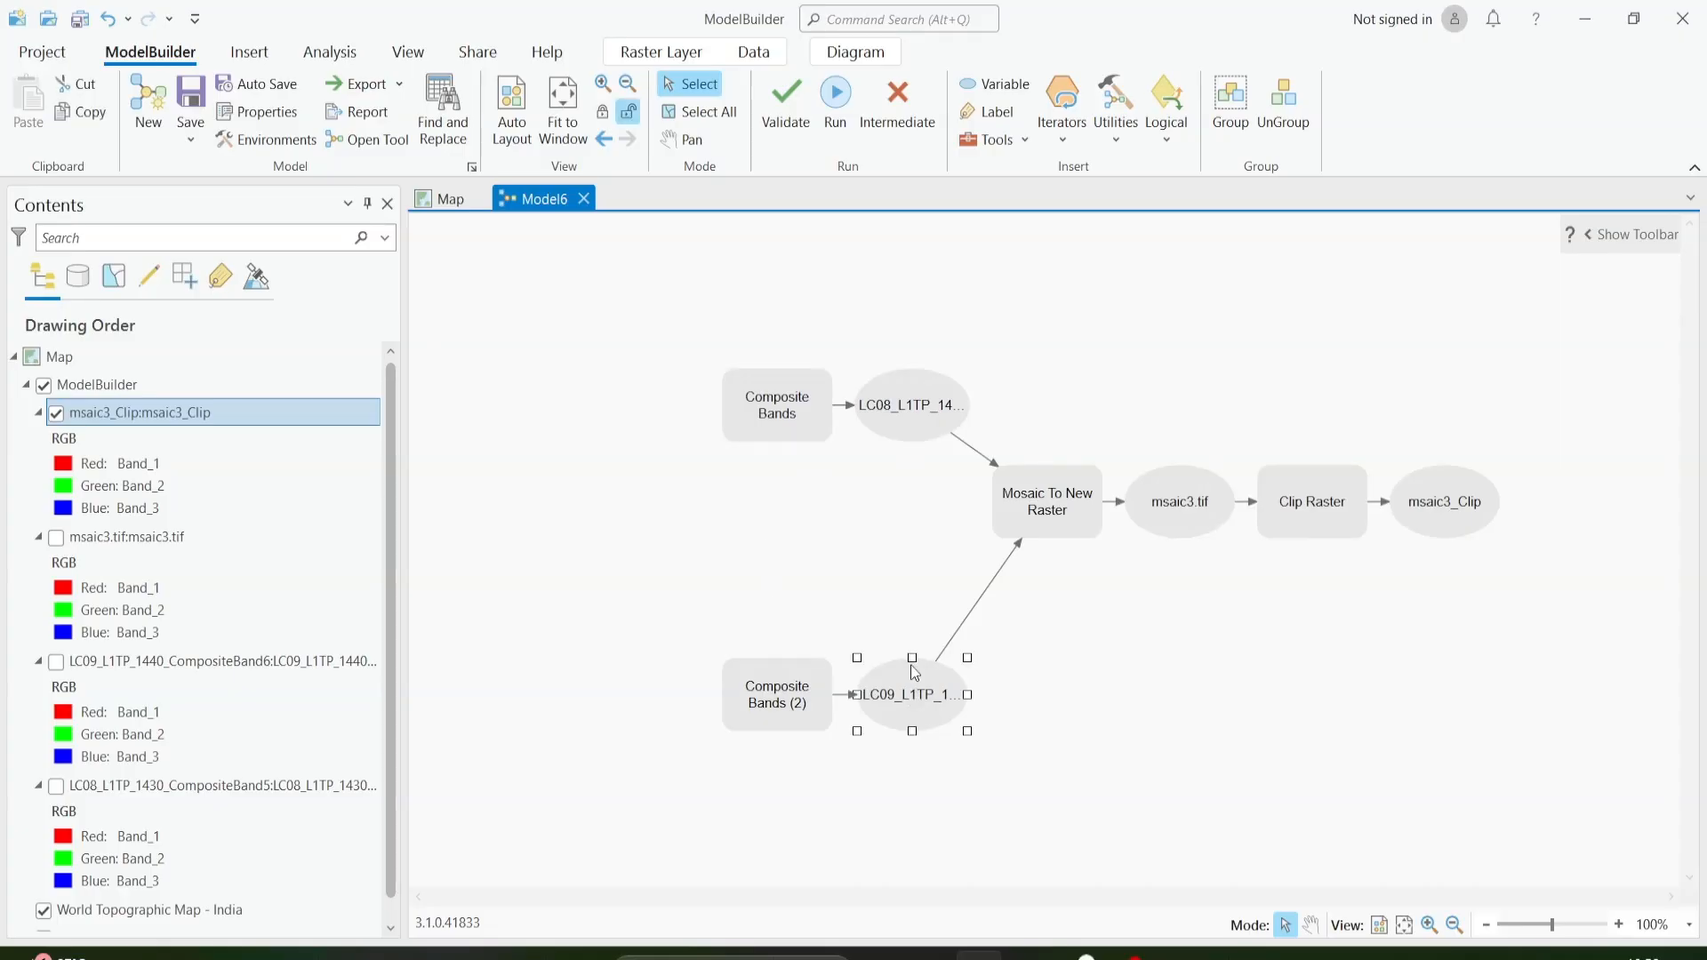
key(Delete)
click(889, 408)
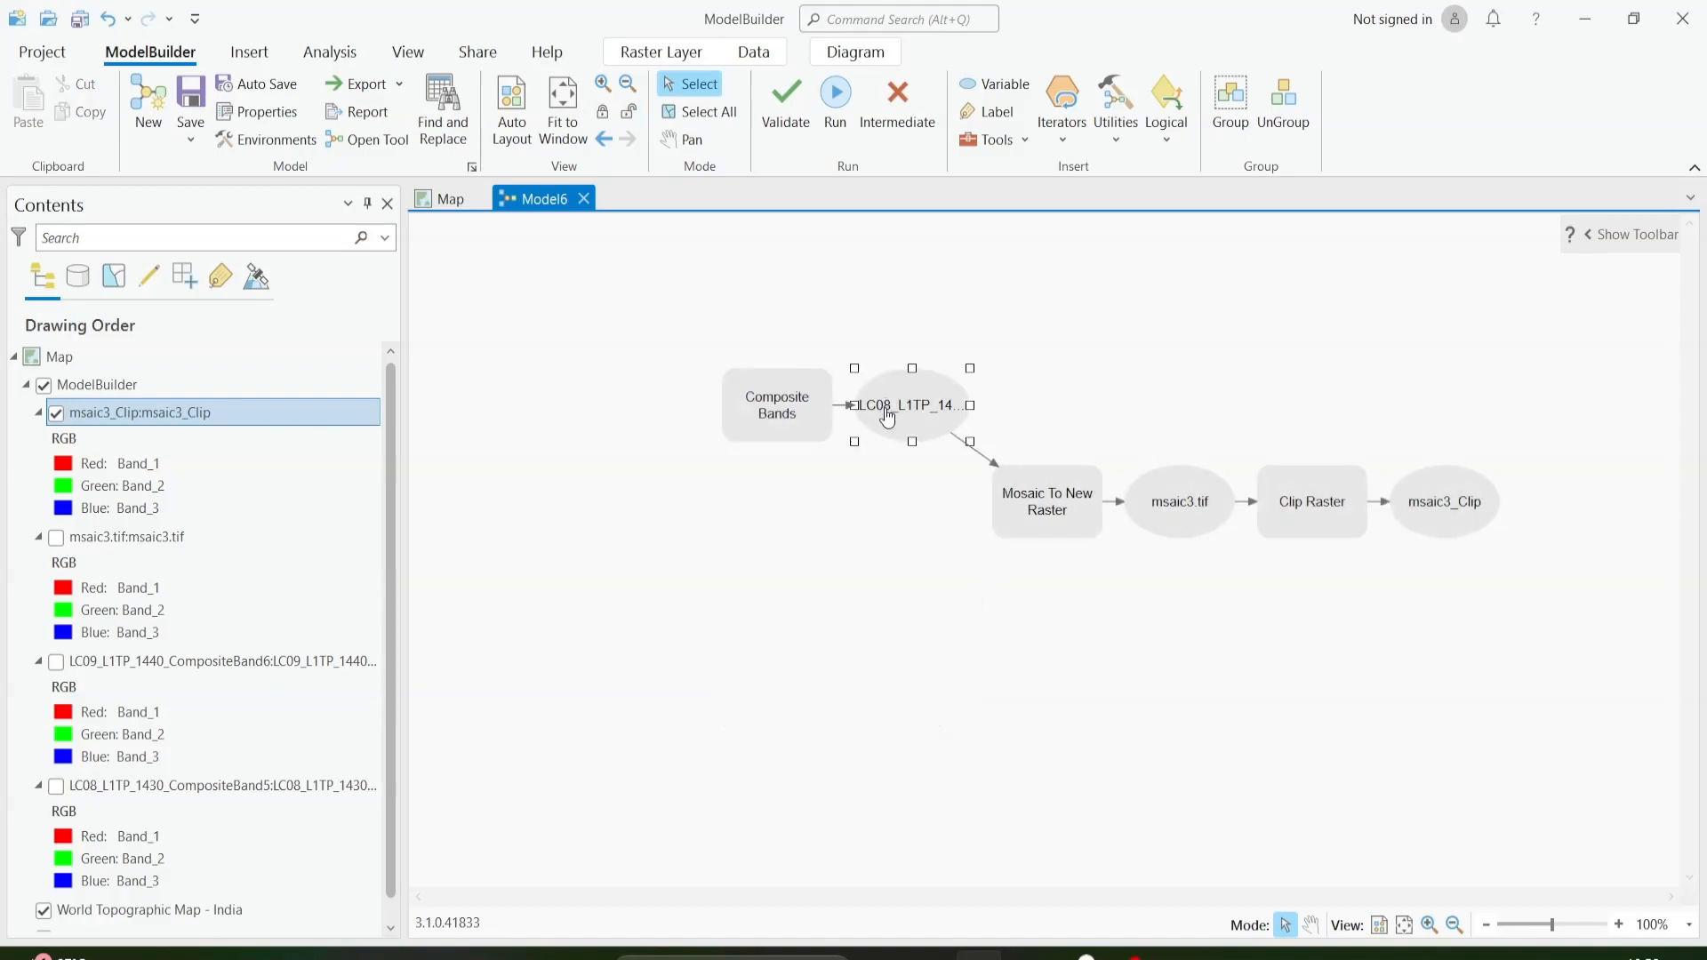
key(Delete)
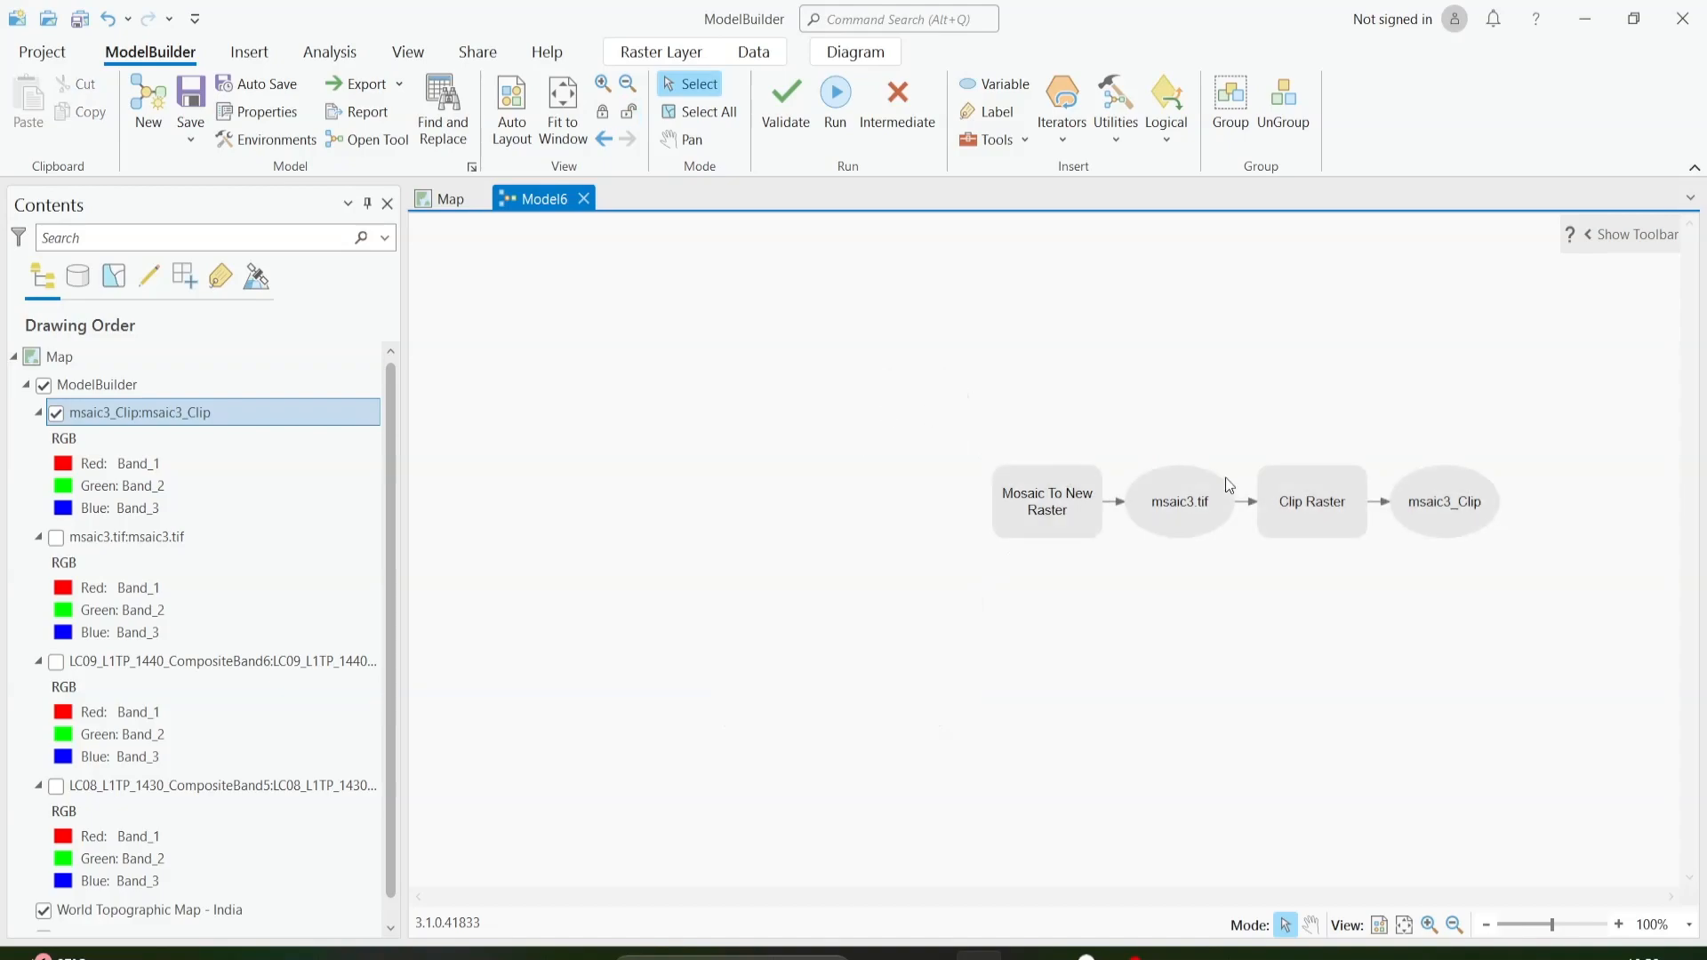
drag(946, 407, 1559, 601)
key(Delete)
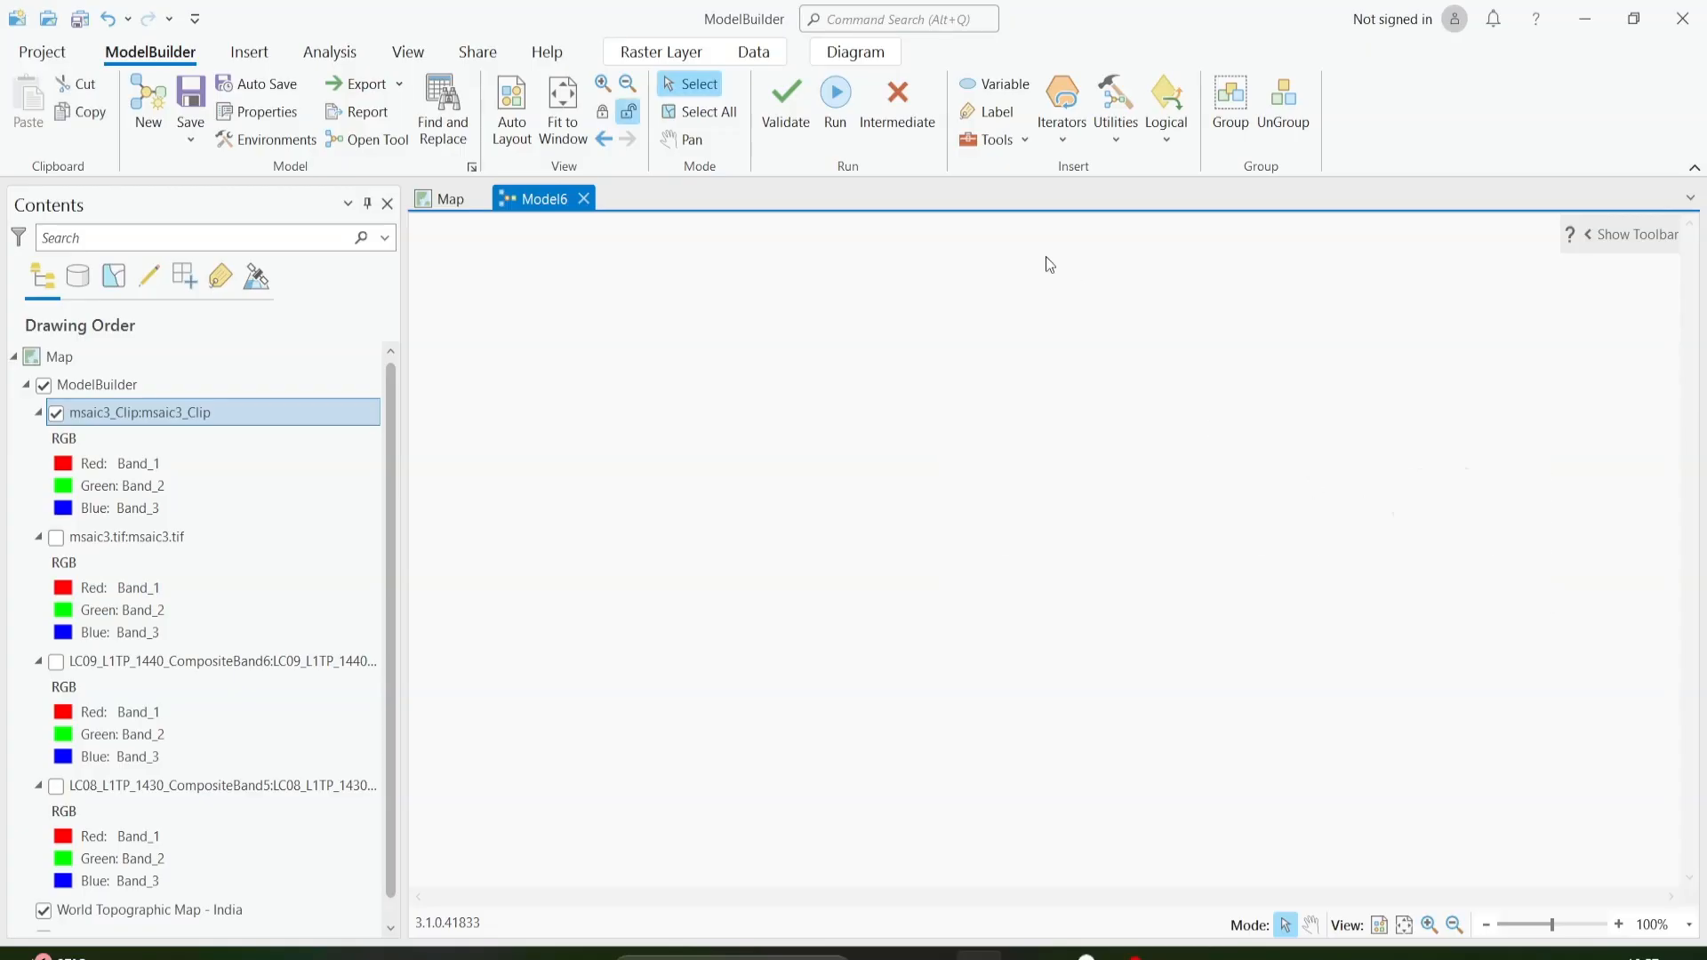
Add the recently used Composite Bands tool to the empty model canvas.
click(994, 142)
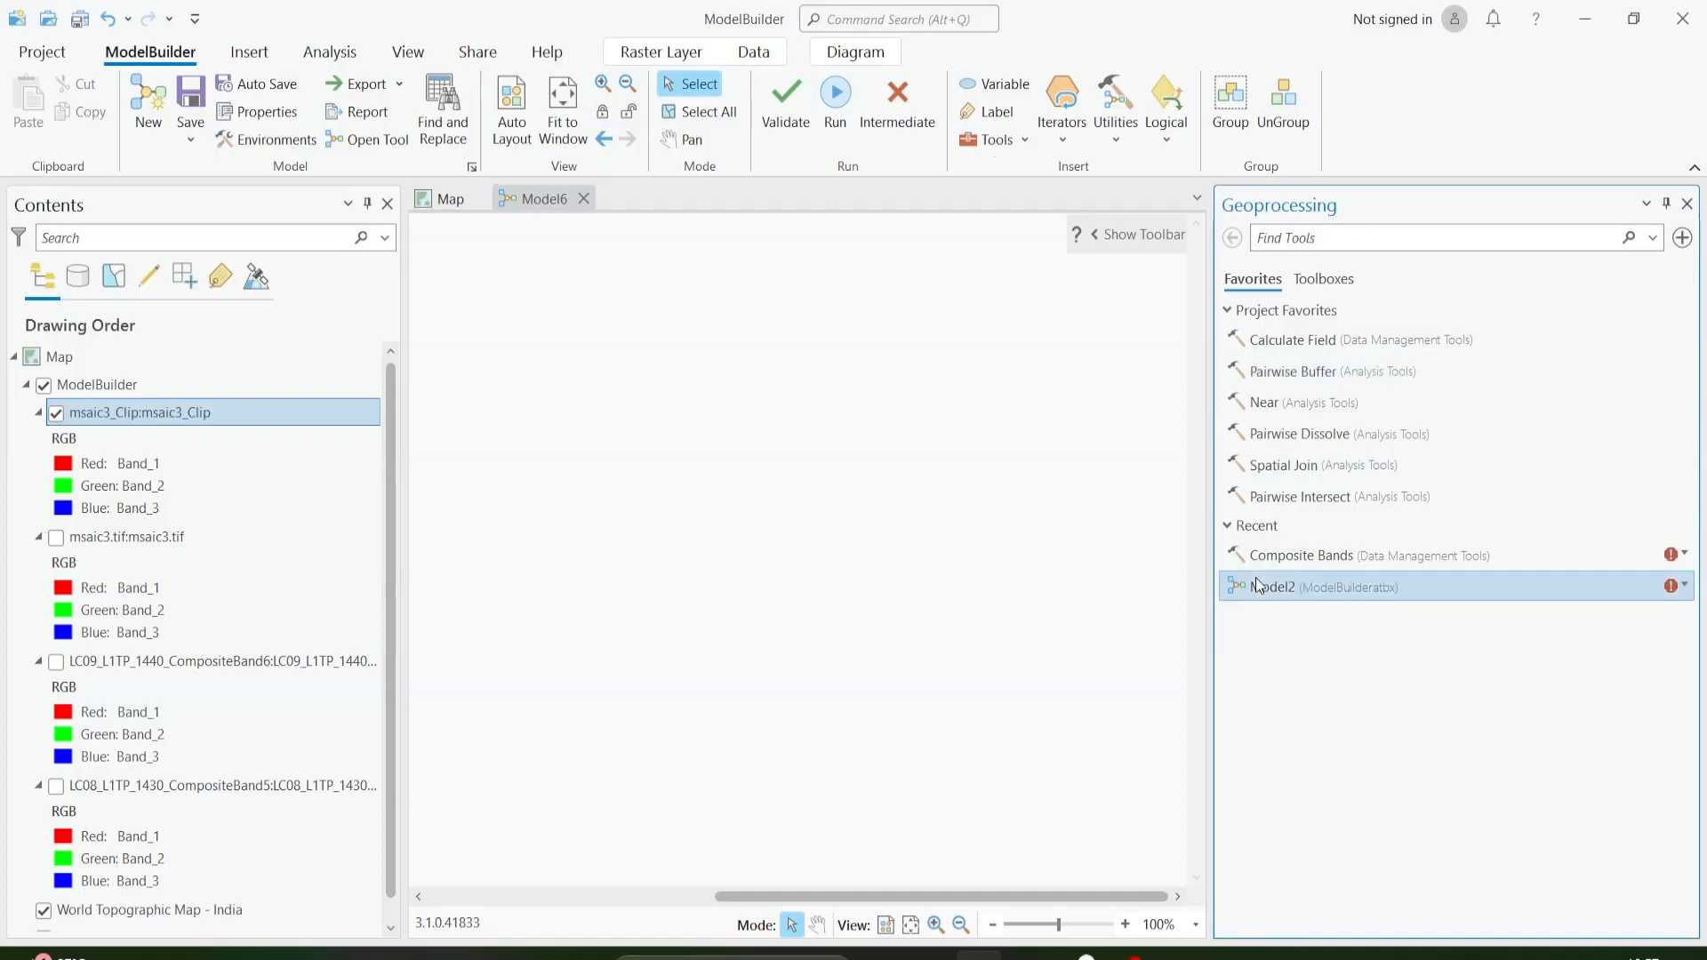
drag(1270, 569, 663, 367)
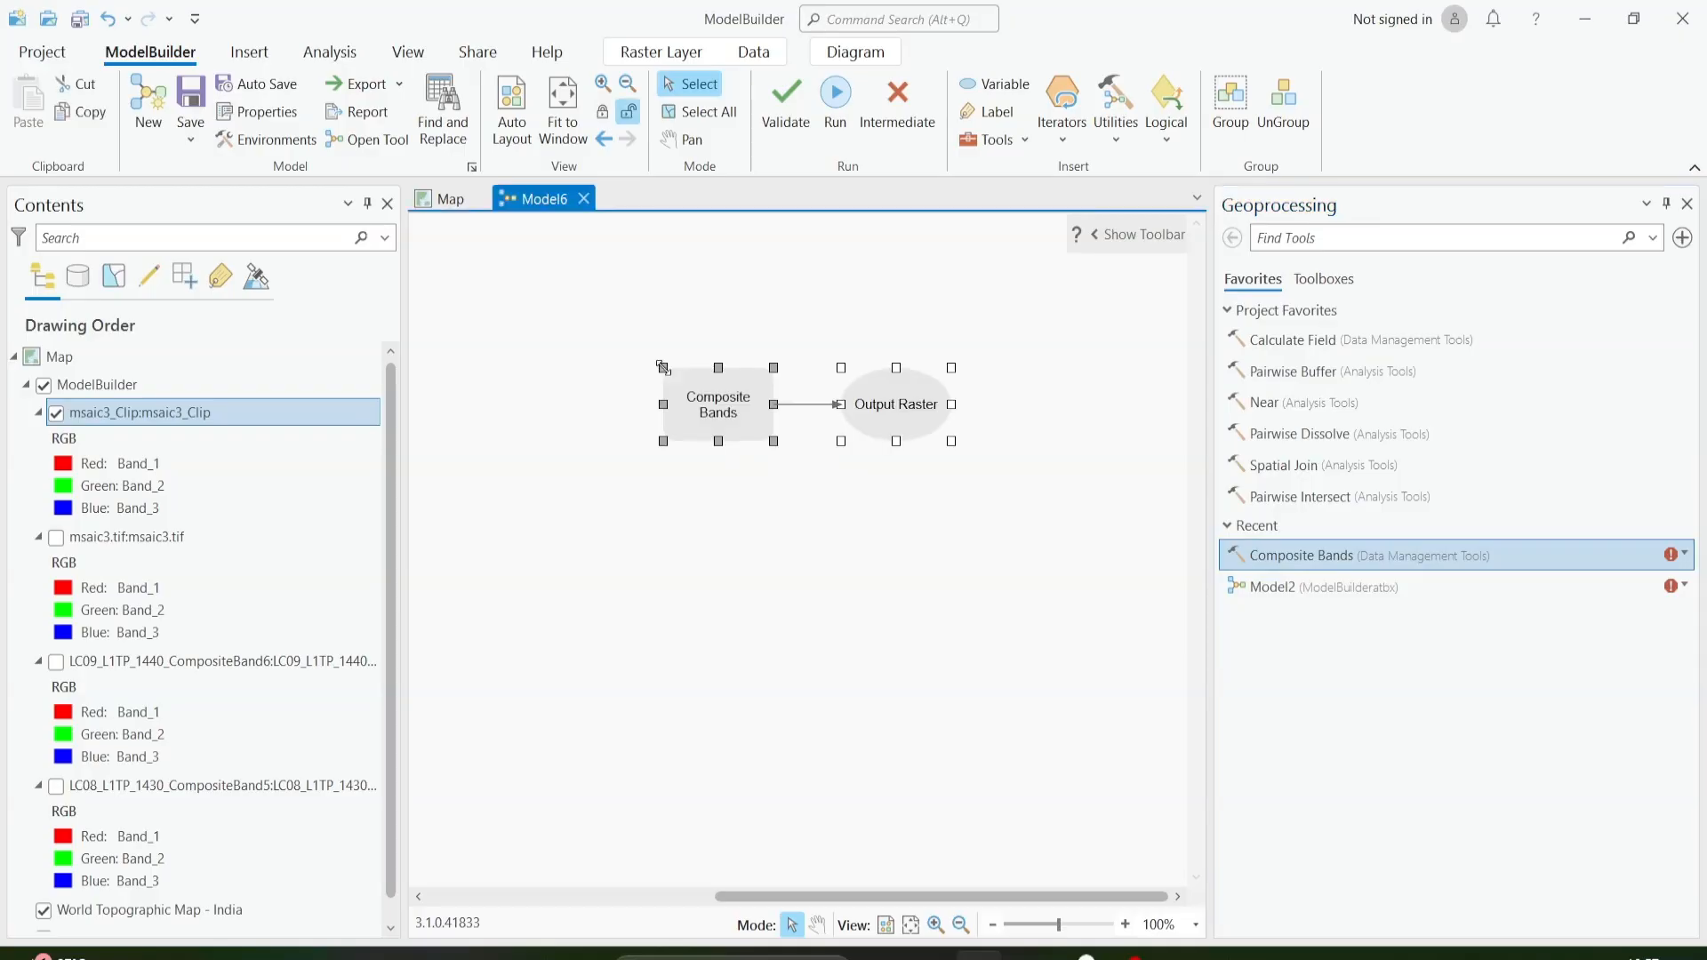
click(734, 525)
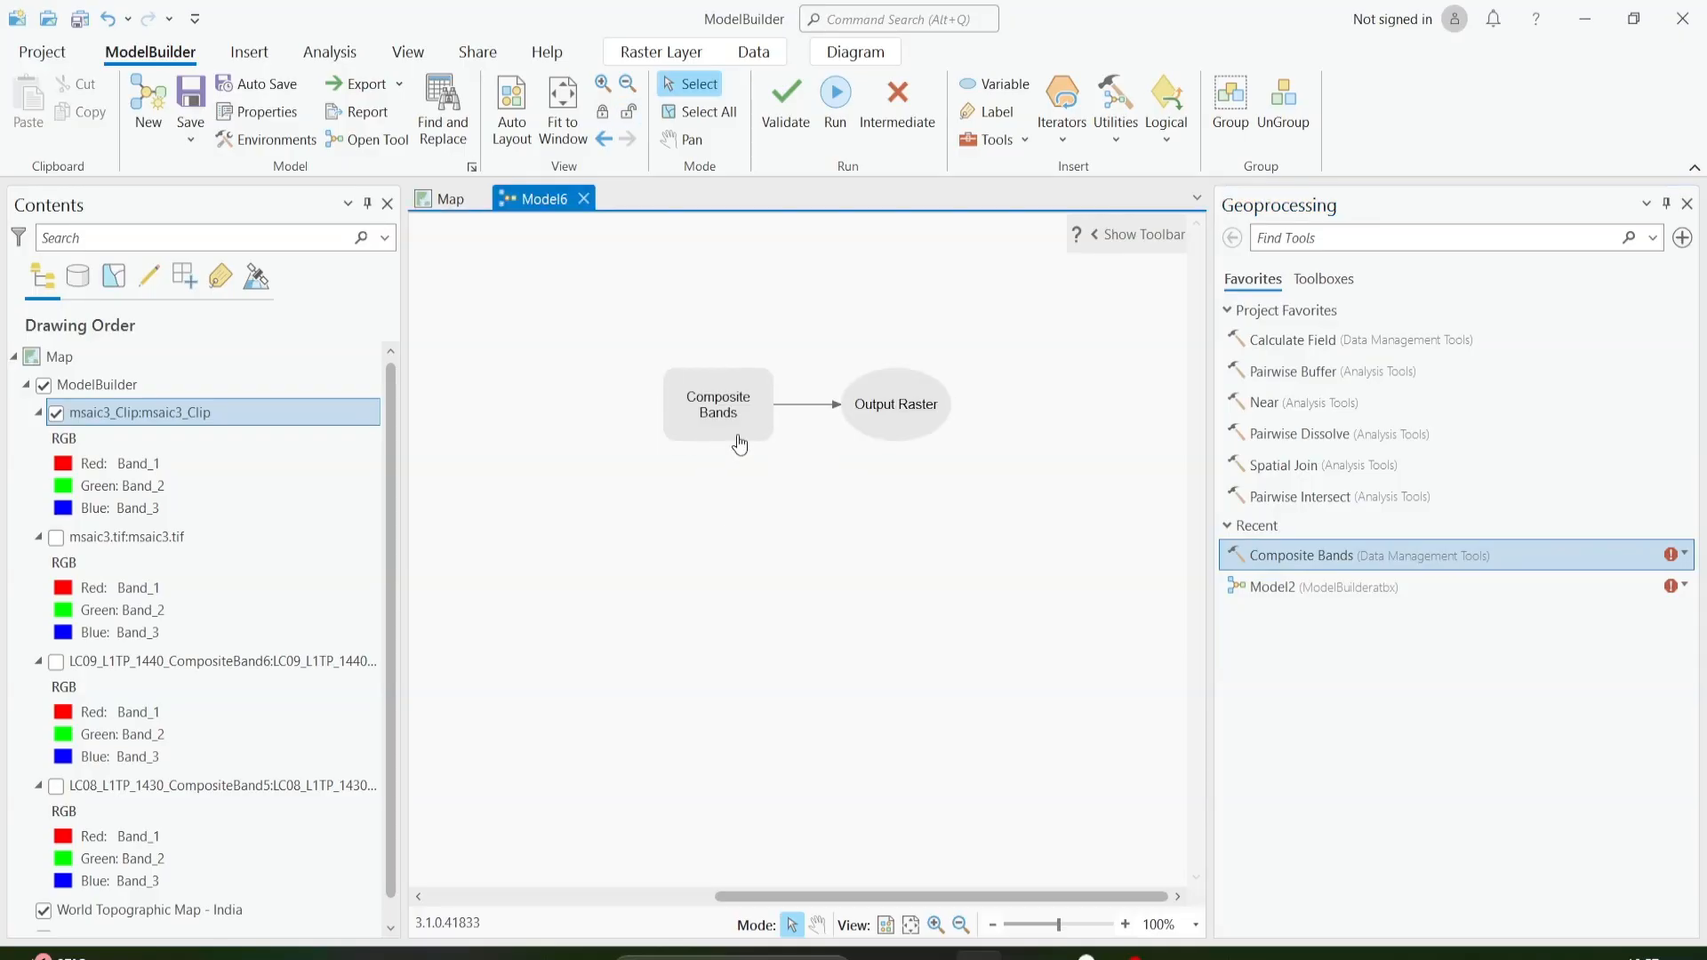
Create an Input Rasters variable from the Composite Bands tool's parameter and mark it as a model parameter.
mouse_move(733, 428)
right_click(727, 409)
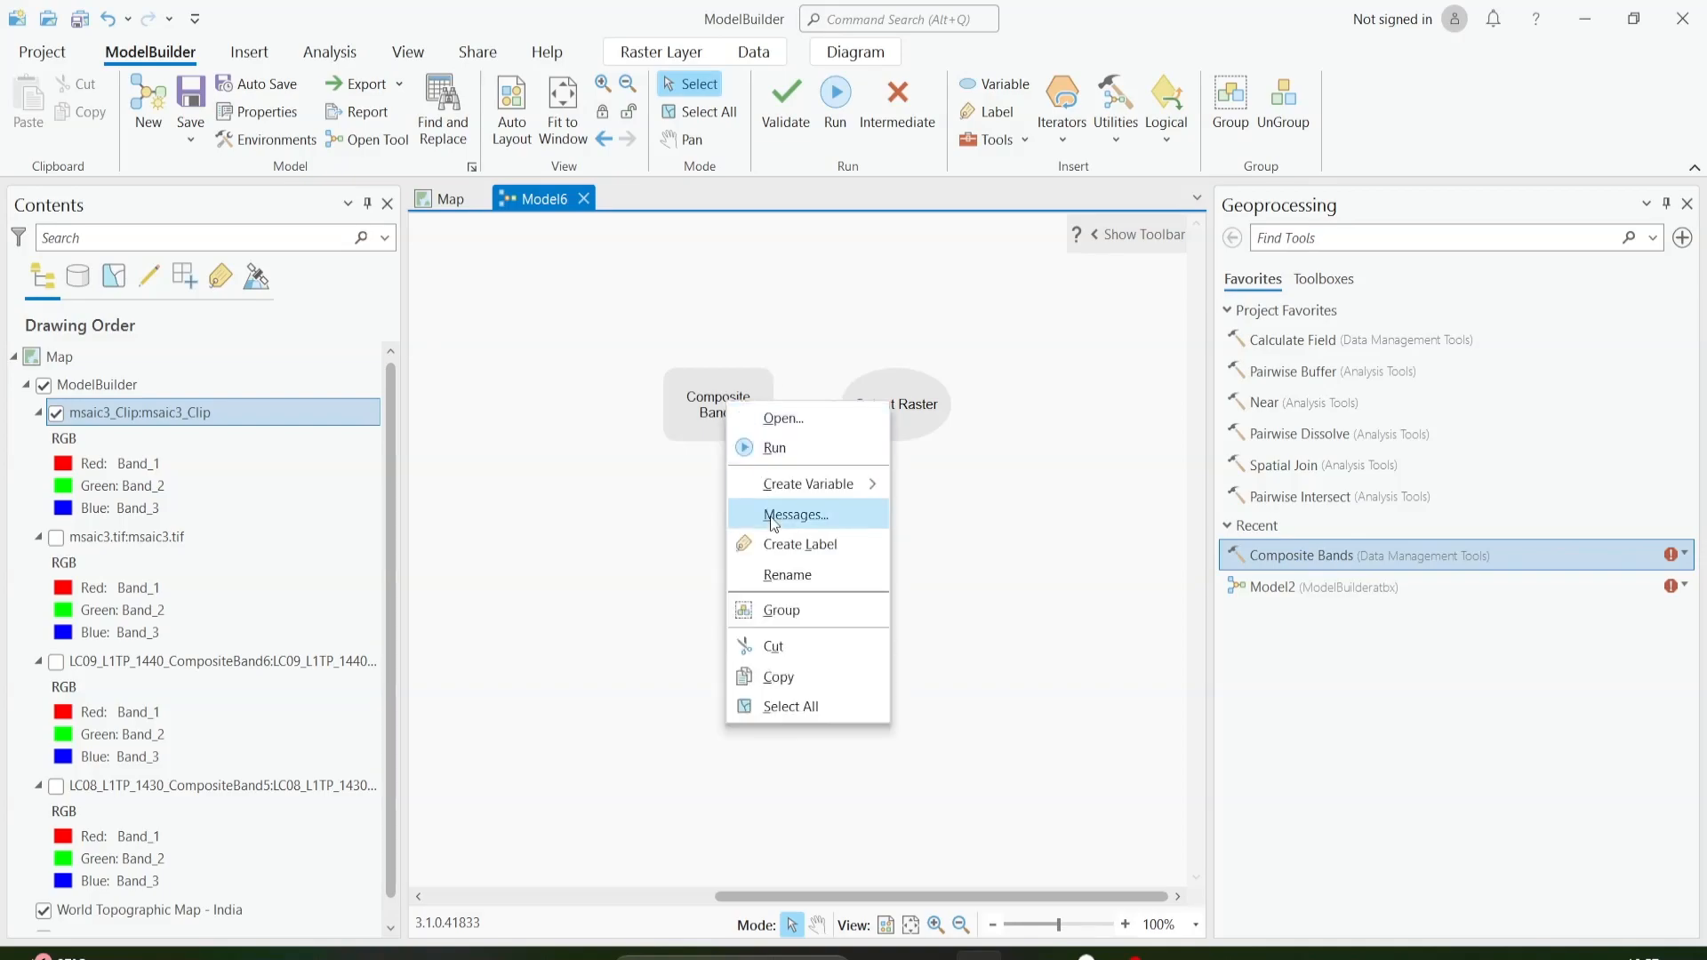
mouse_move(781, 488)
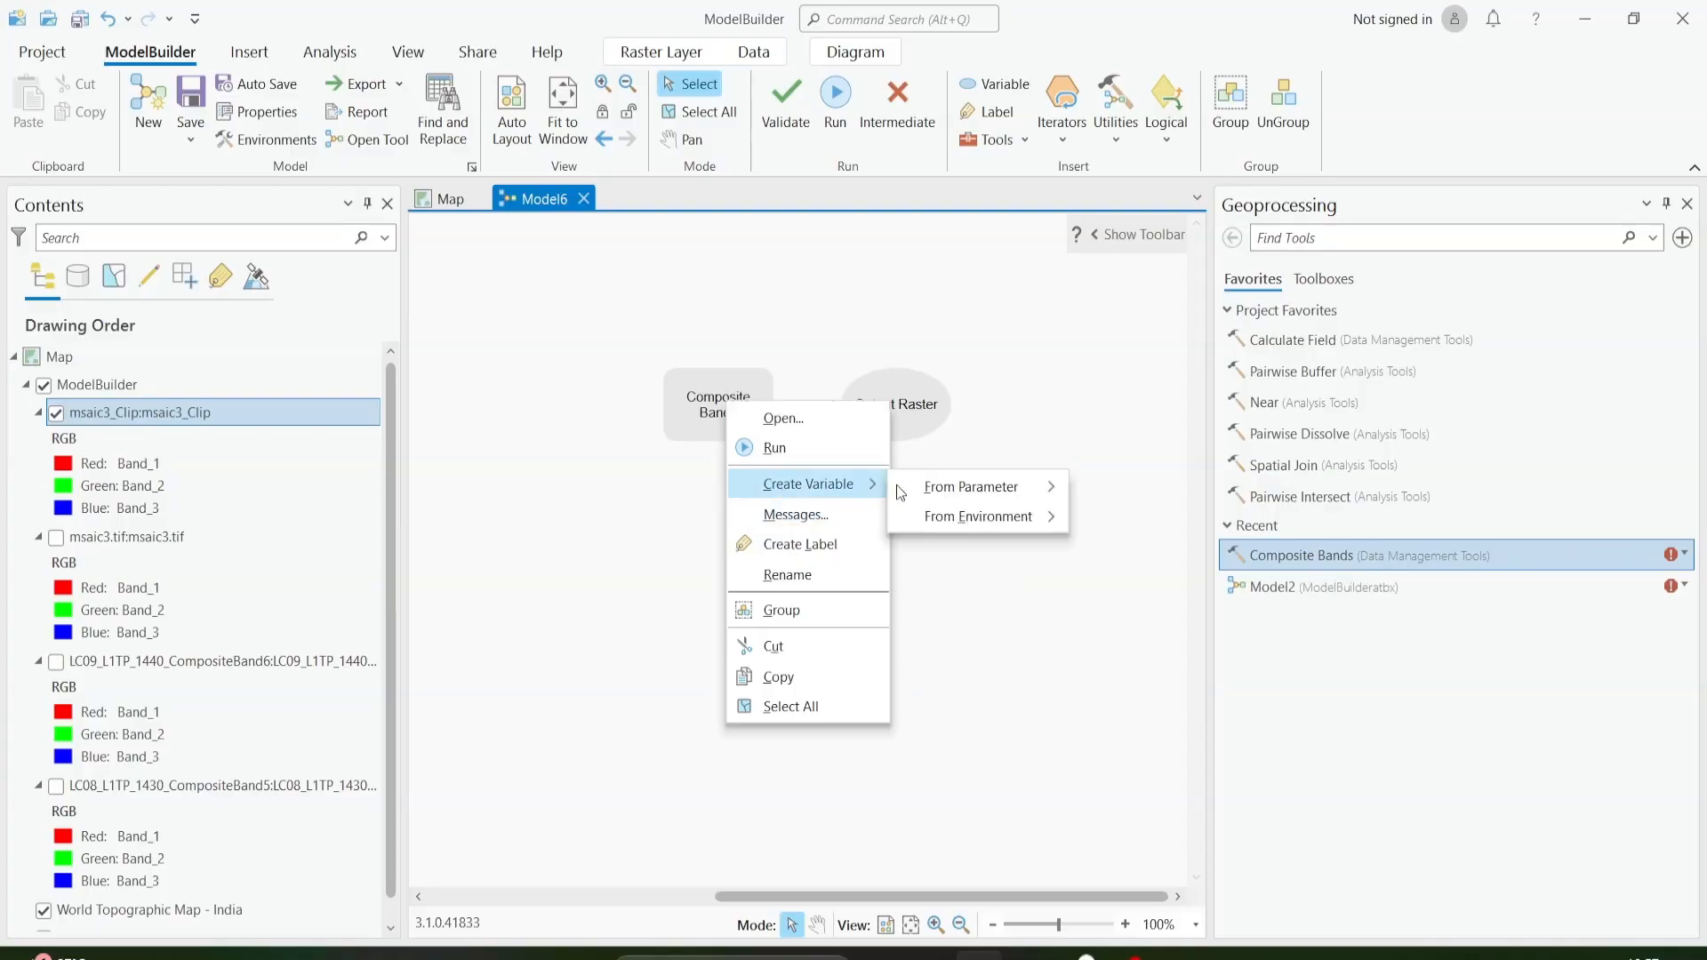
mouse_move(1054, 488)
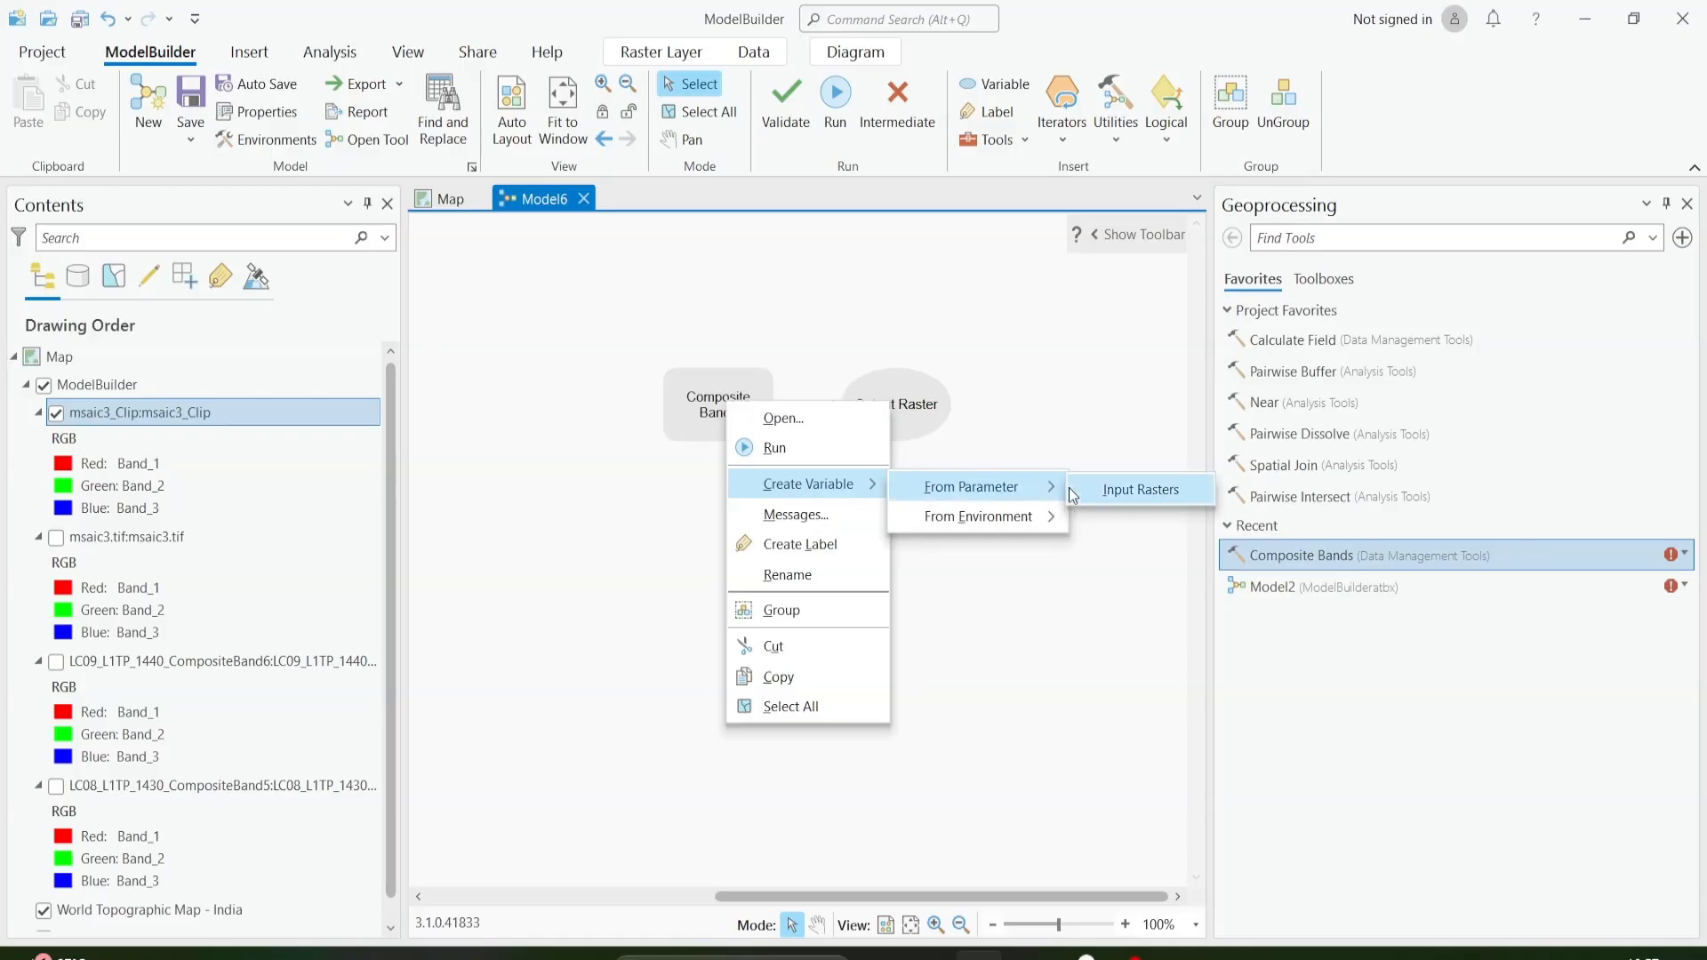
click(1070, 488)
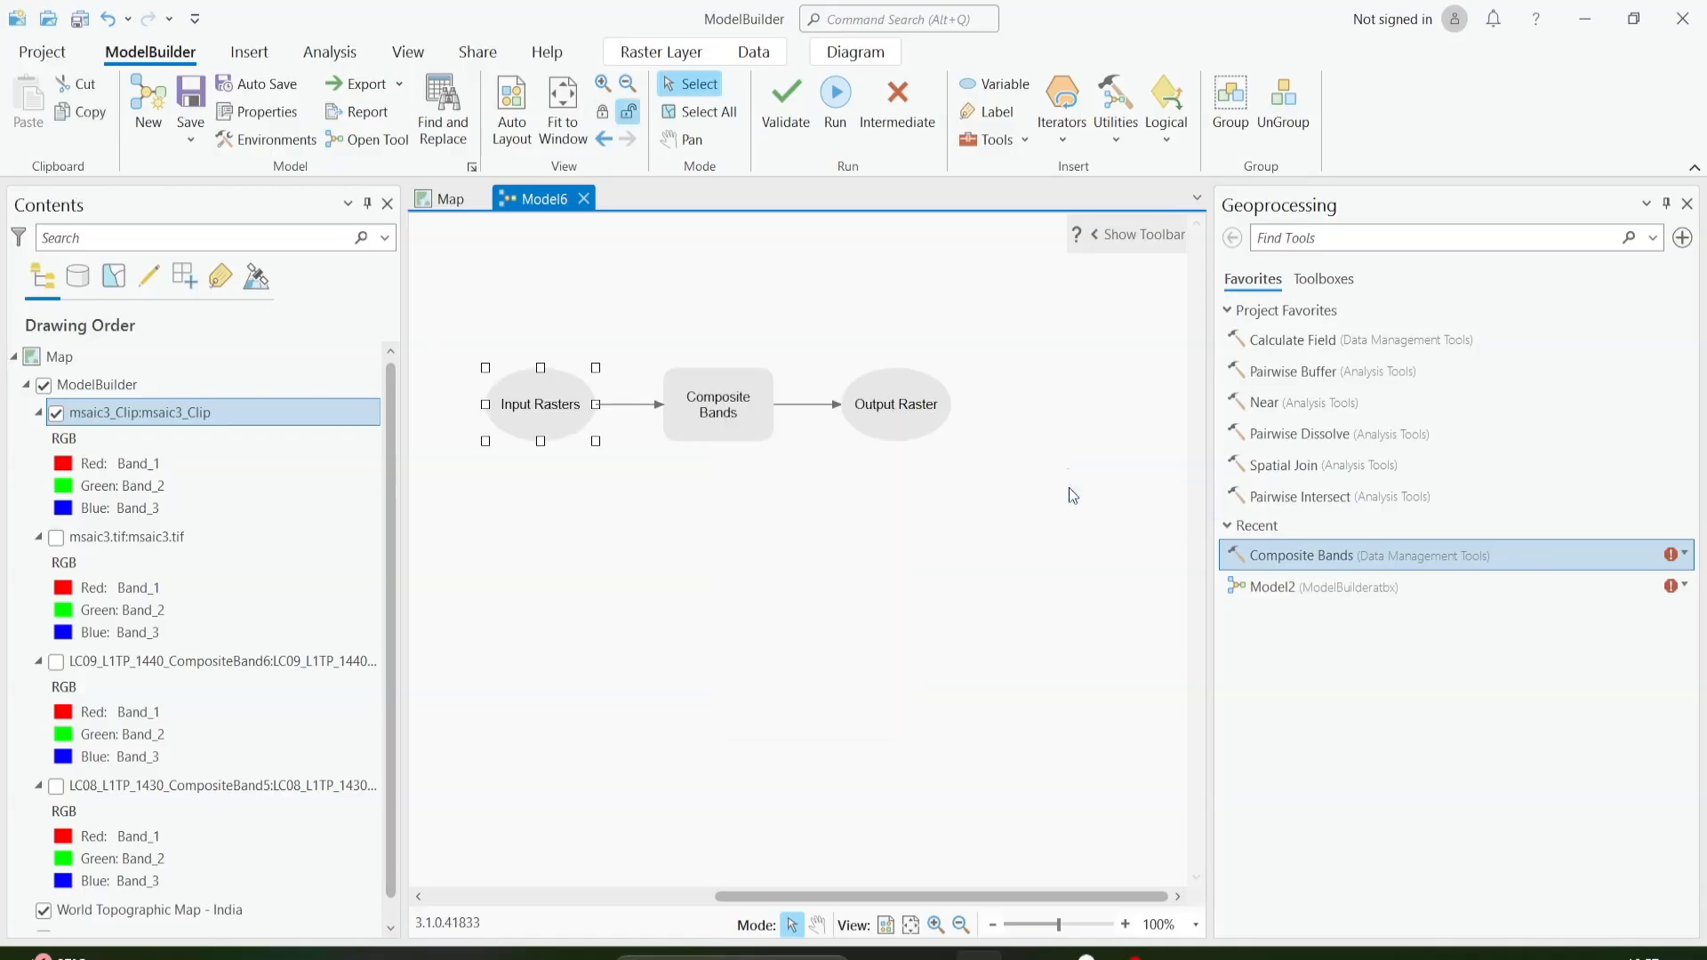
right_click(539, 405)
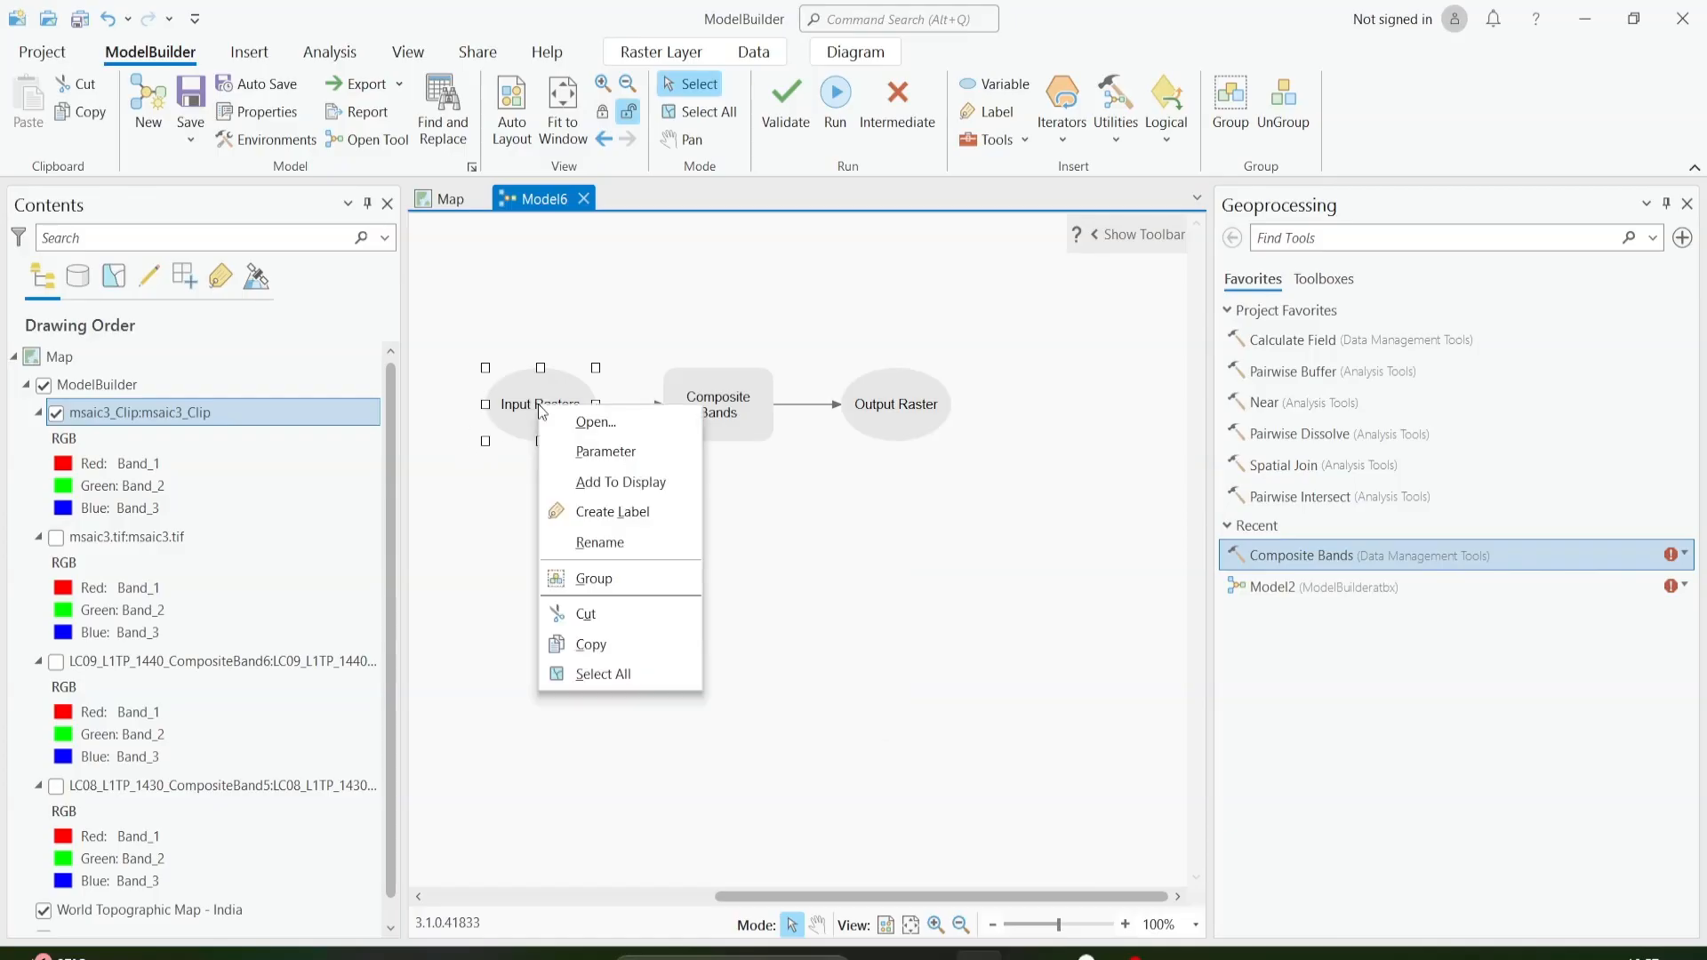
click(578, 452)
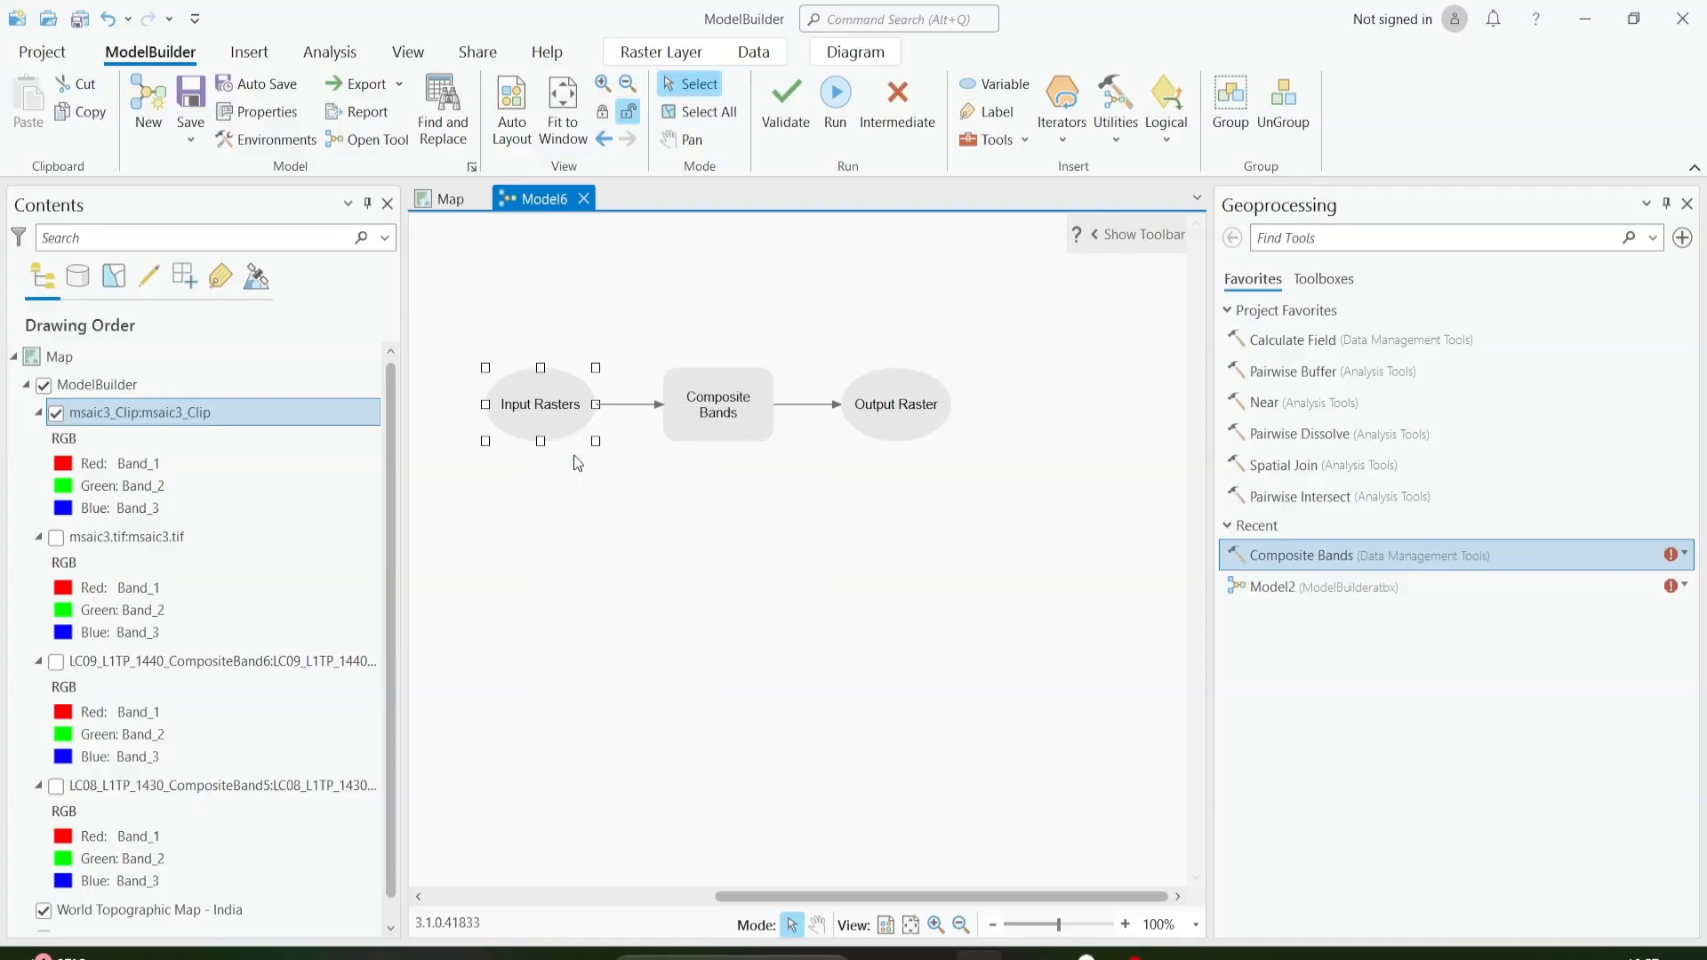
click(604, 498)
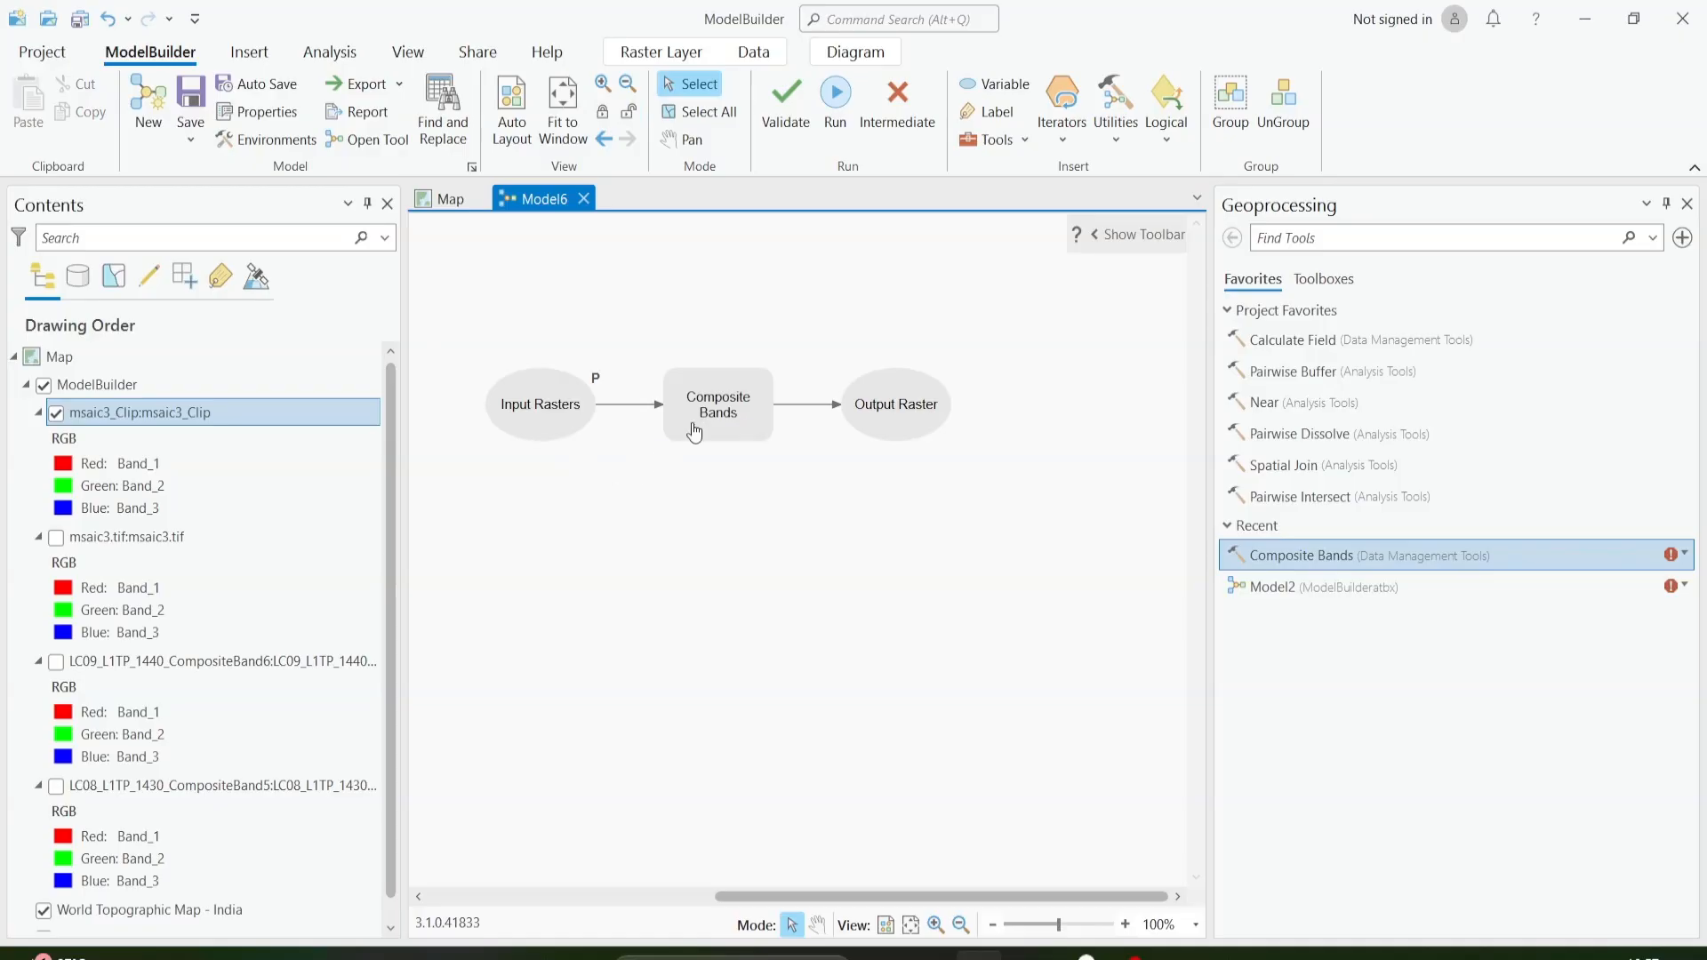
Find the Composite Bands tool by searching for "comp" and place a second copy below the first branch.
click(986, 141)
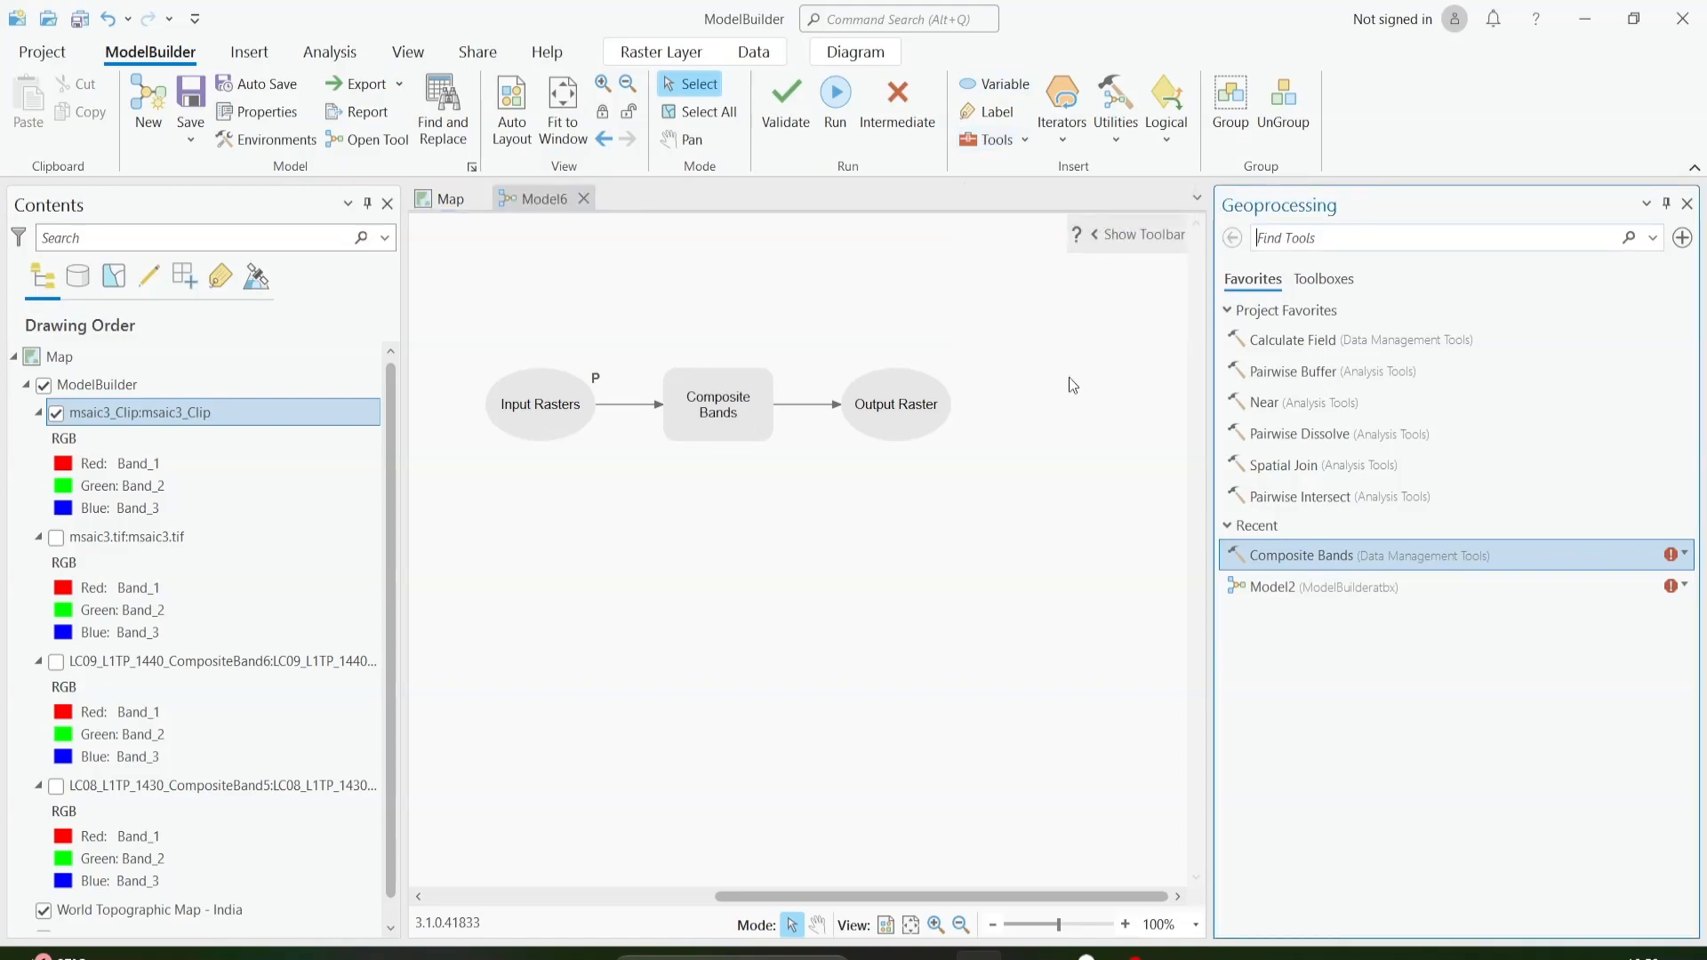
click(1022, 141)
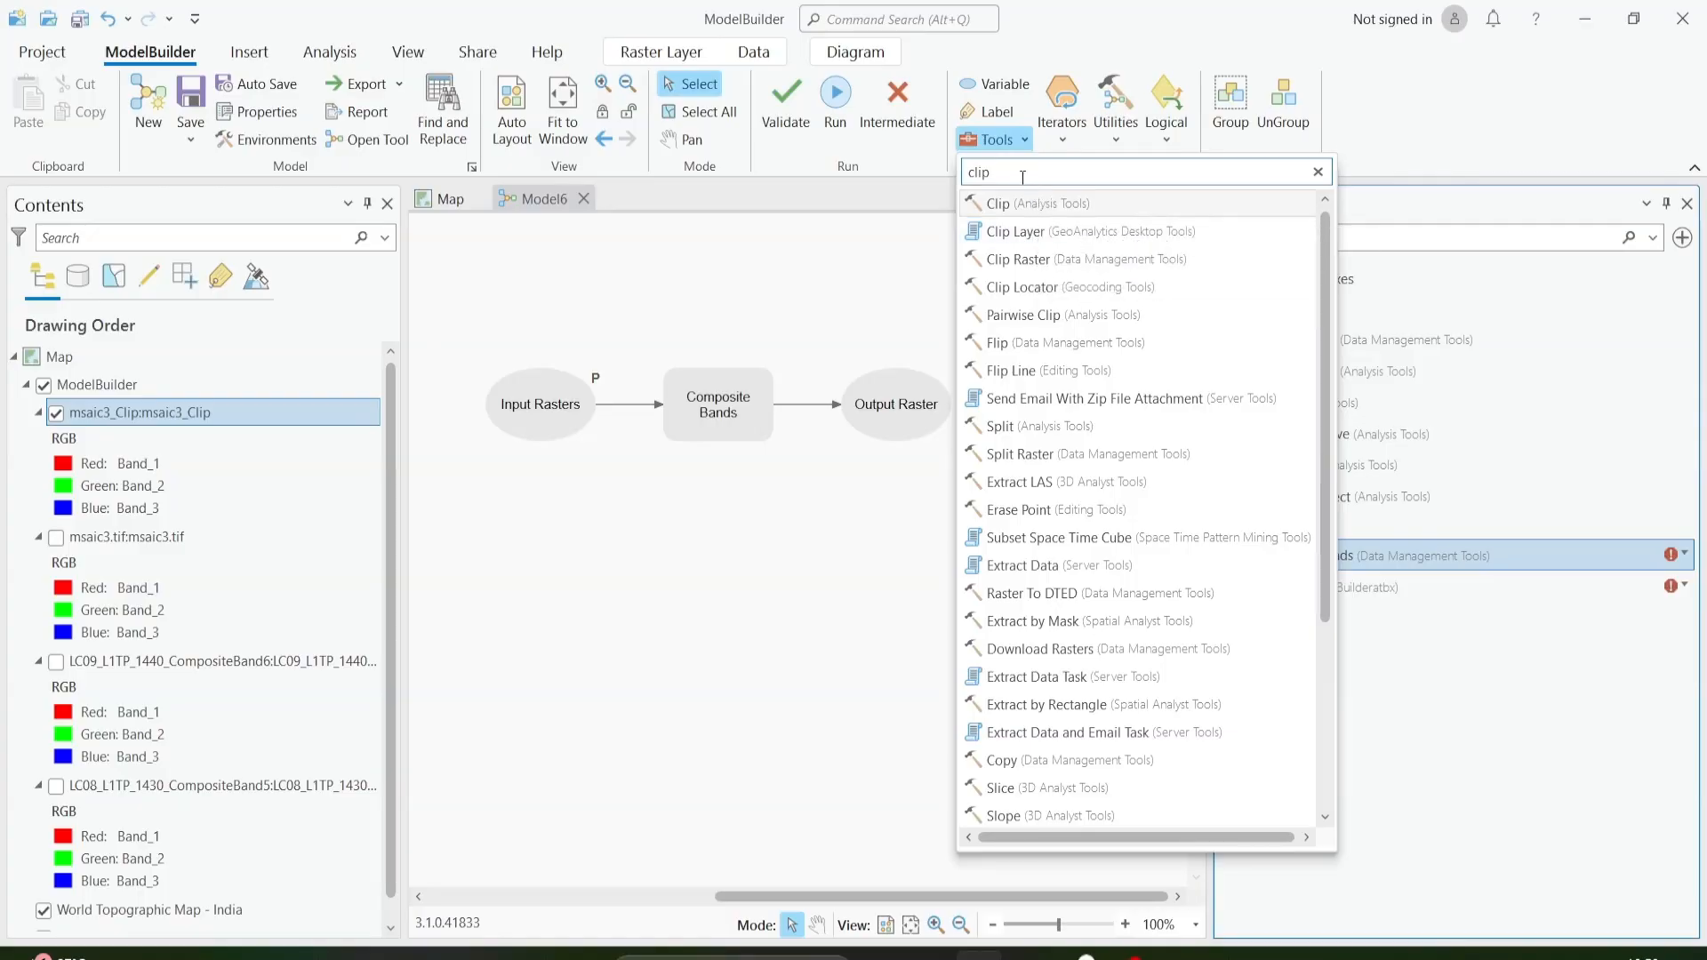
drag(1021, 175, 936, 178)
text(com)
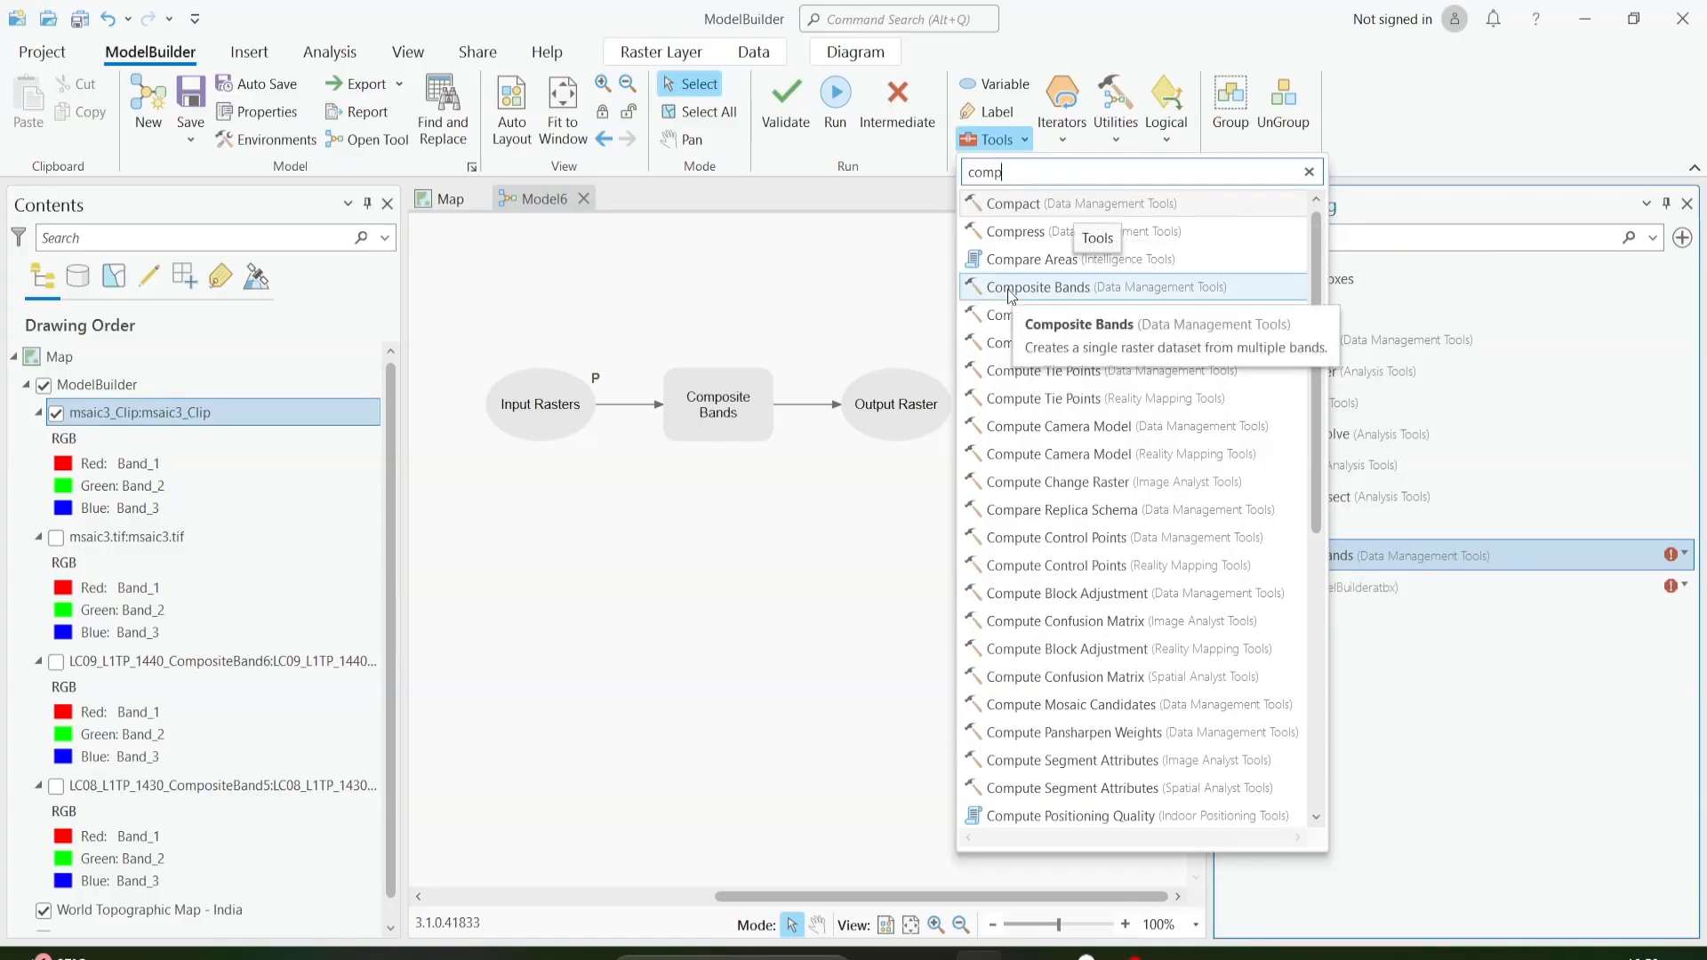
drag(1010, 295, 838, 400)
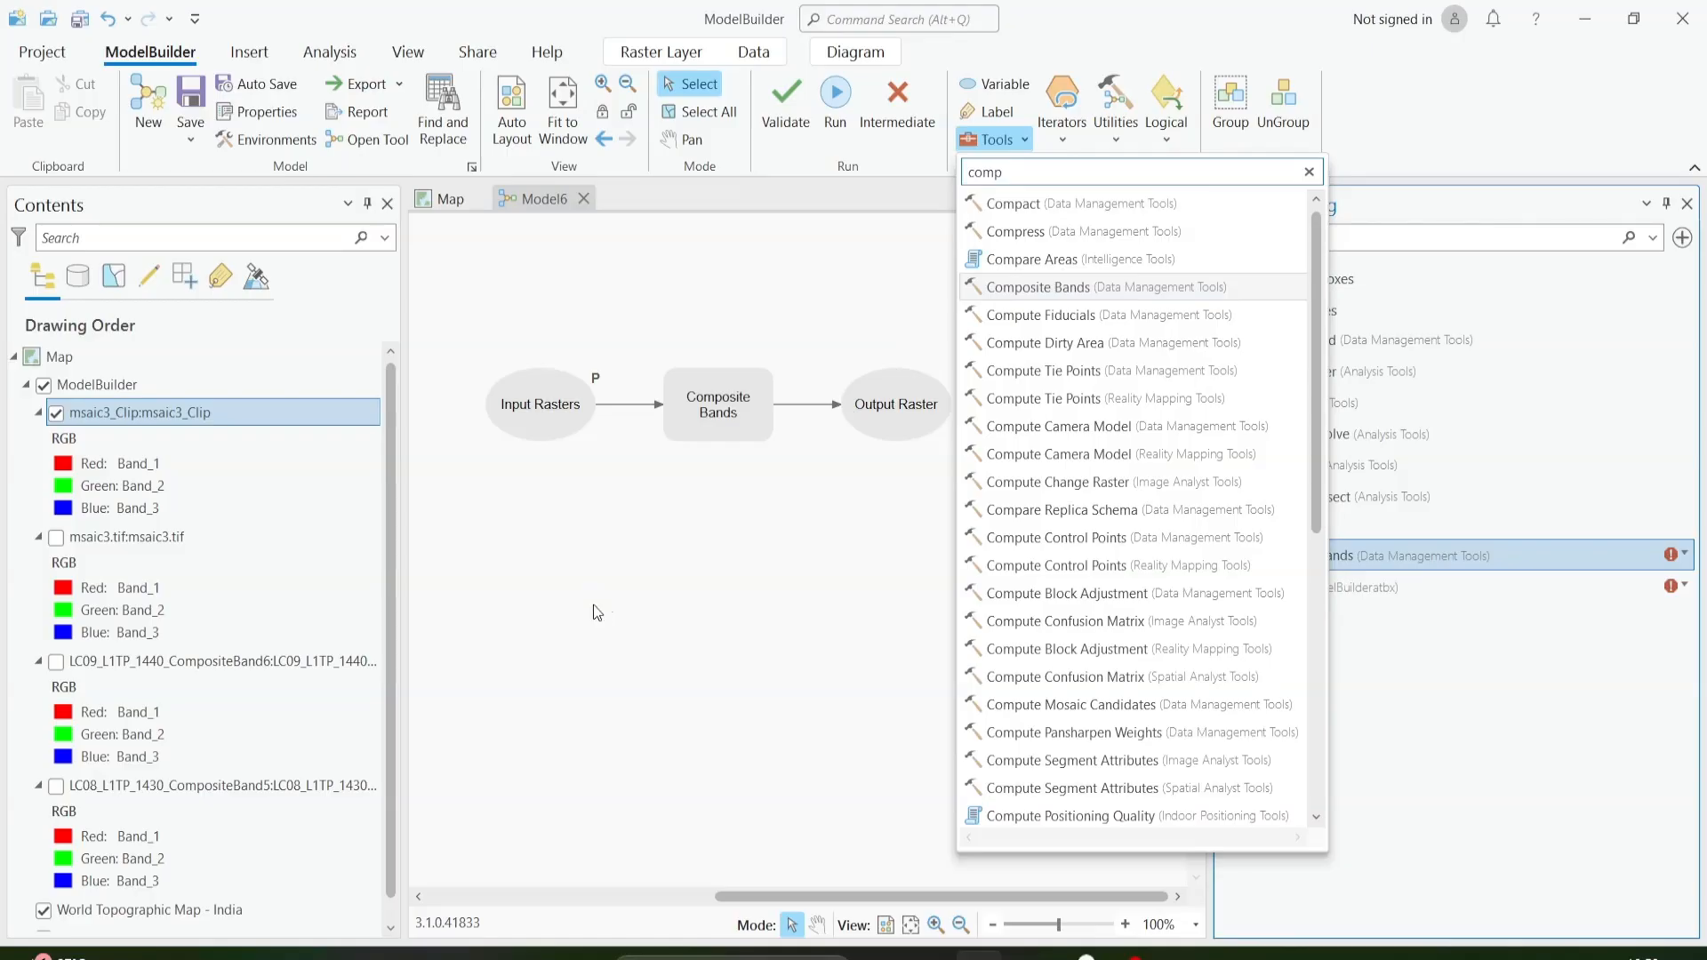
drag(598, 612, 597, 613)
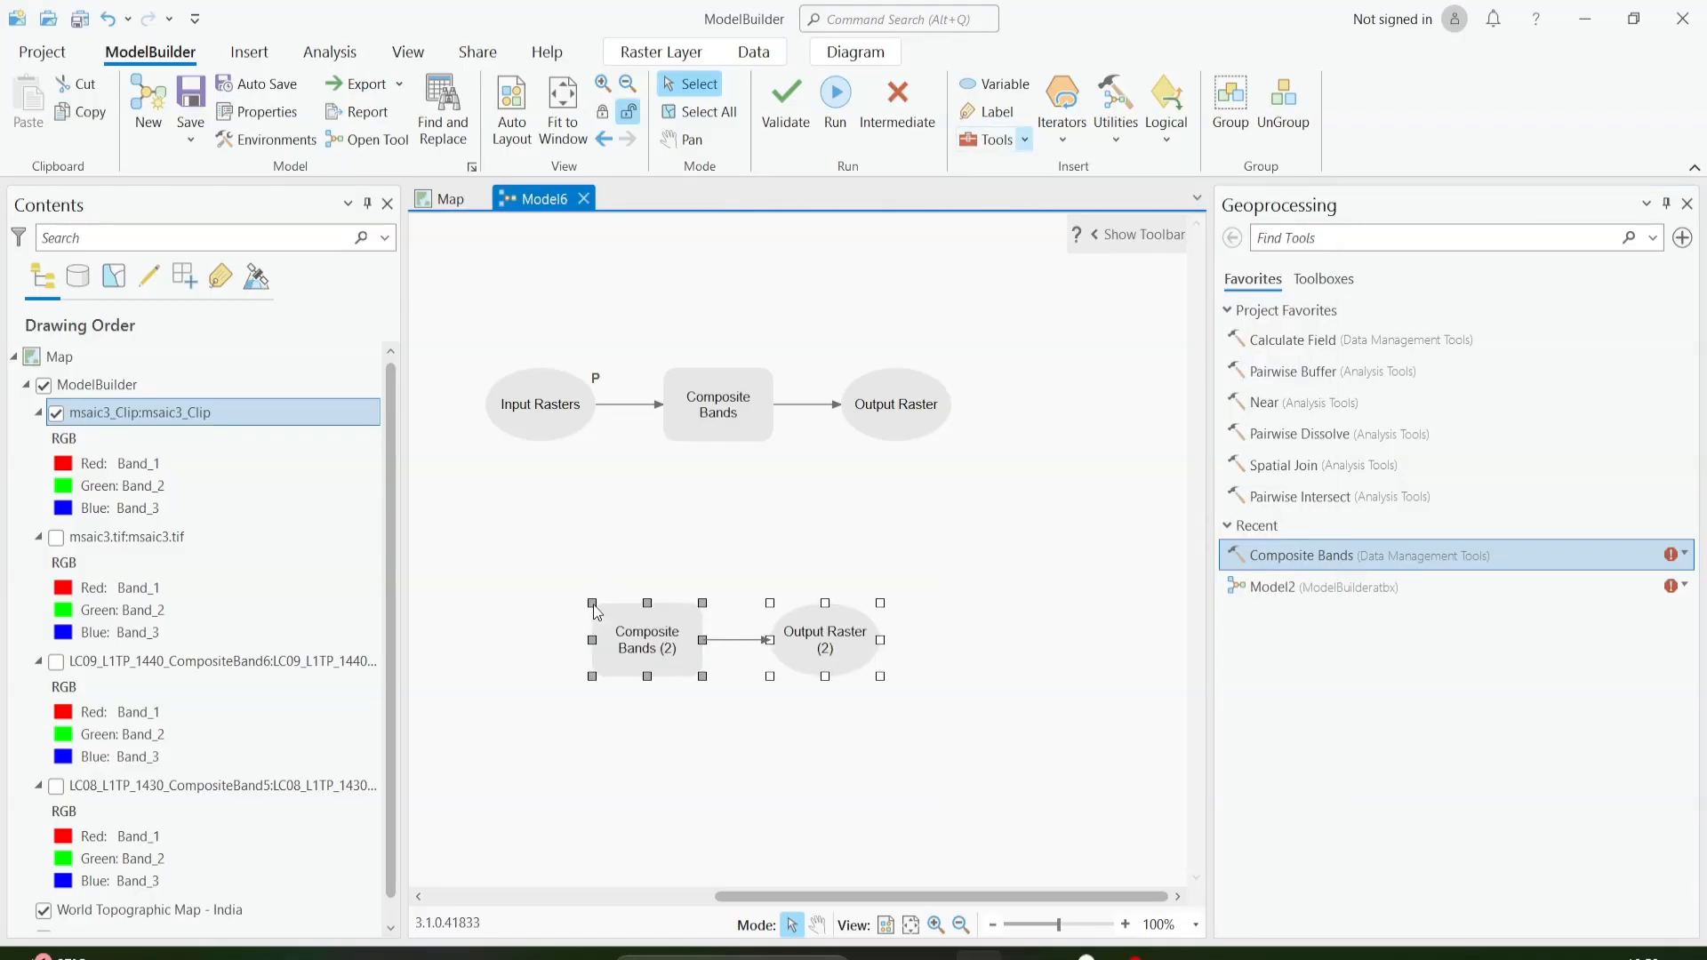
Create an Input Rasters variable for Composite Bands (2) and mark it as a model parameter.
right_click(641, 637)
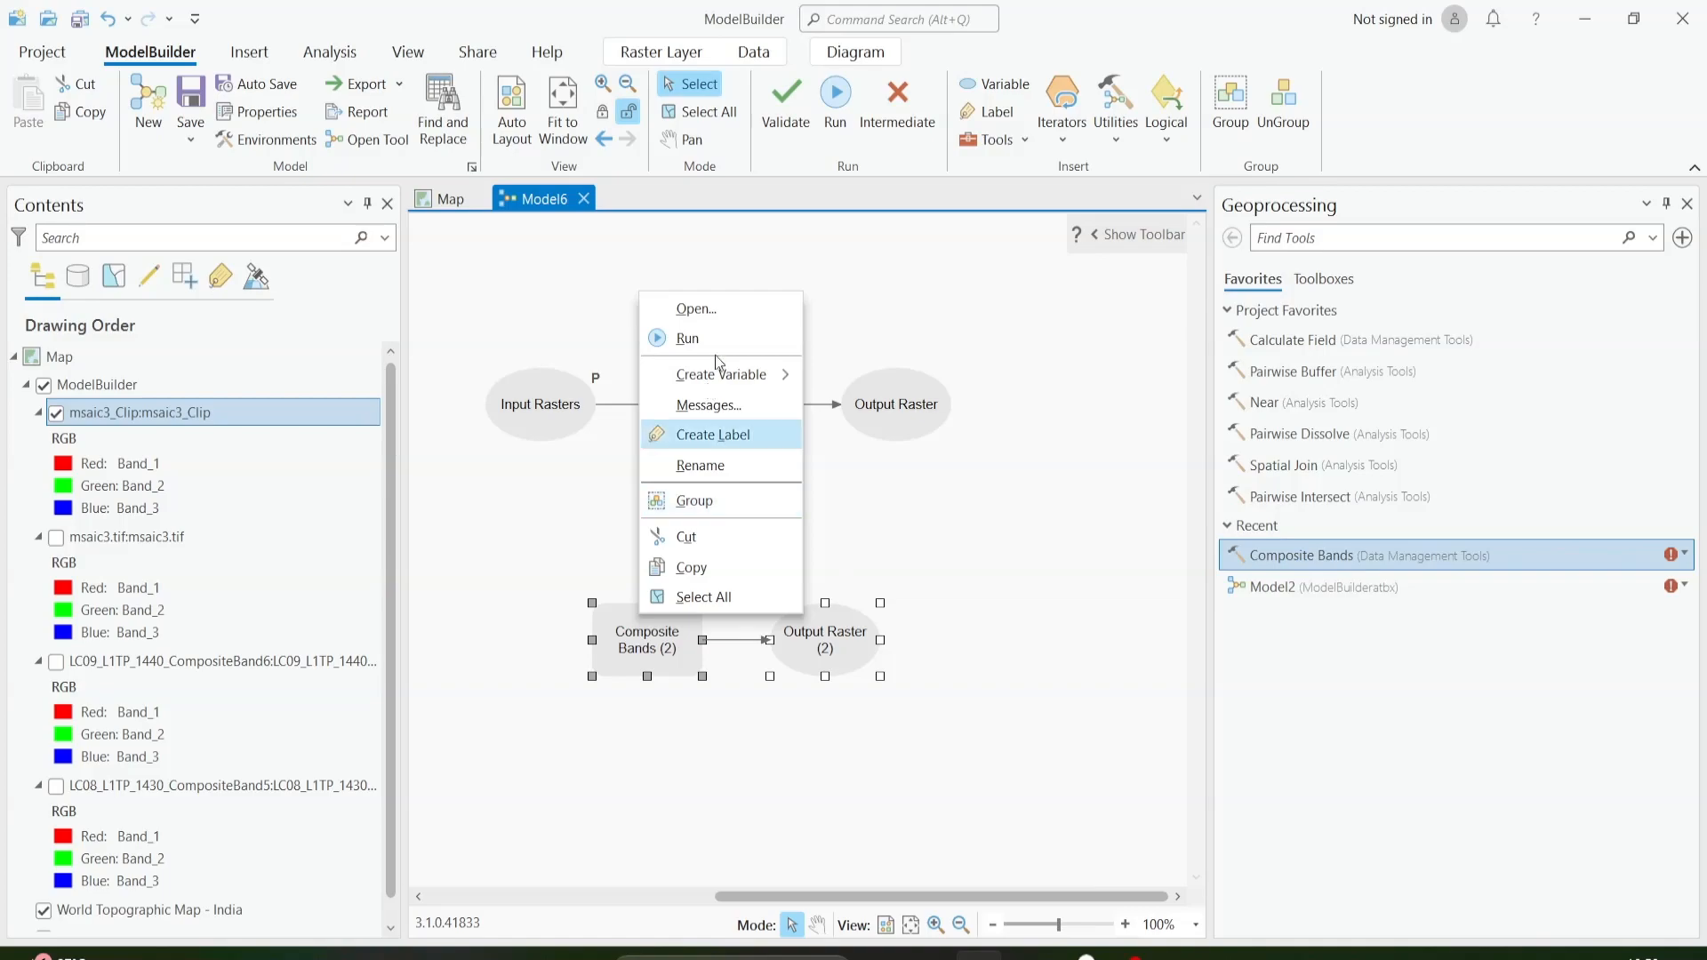
mouse_move(708, 376)
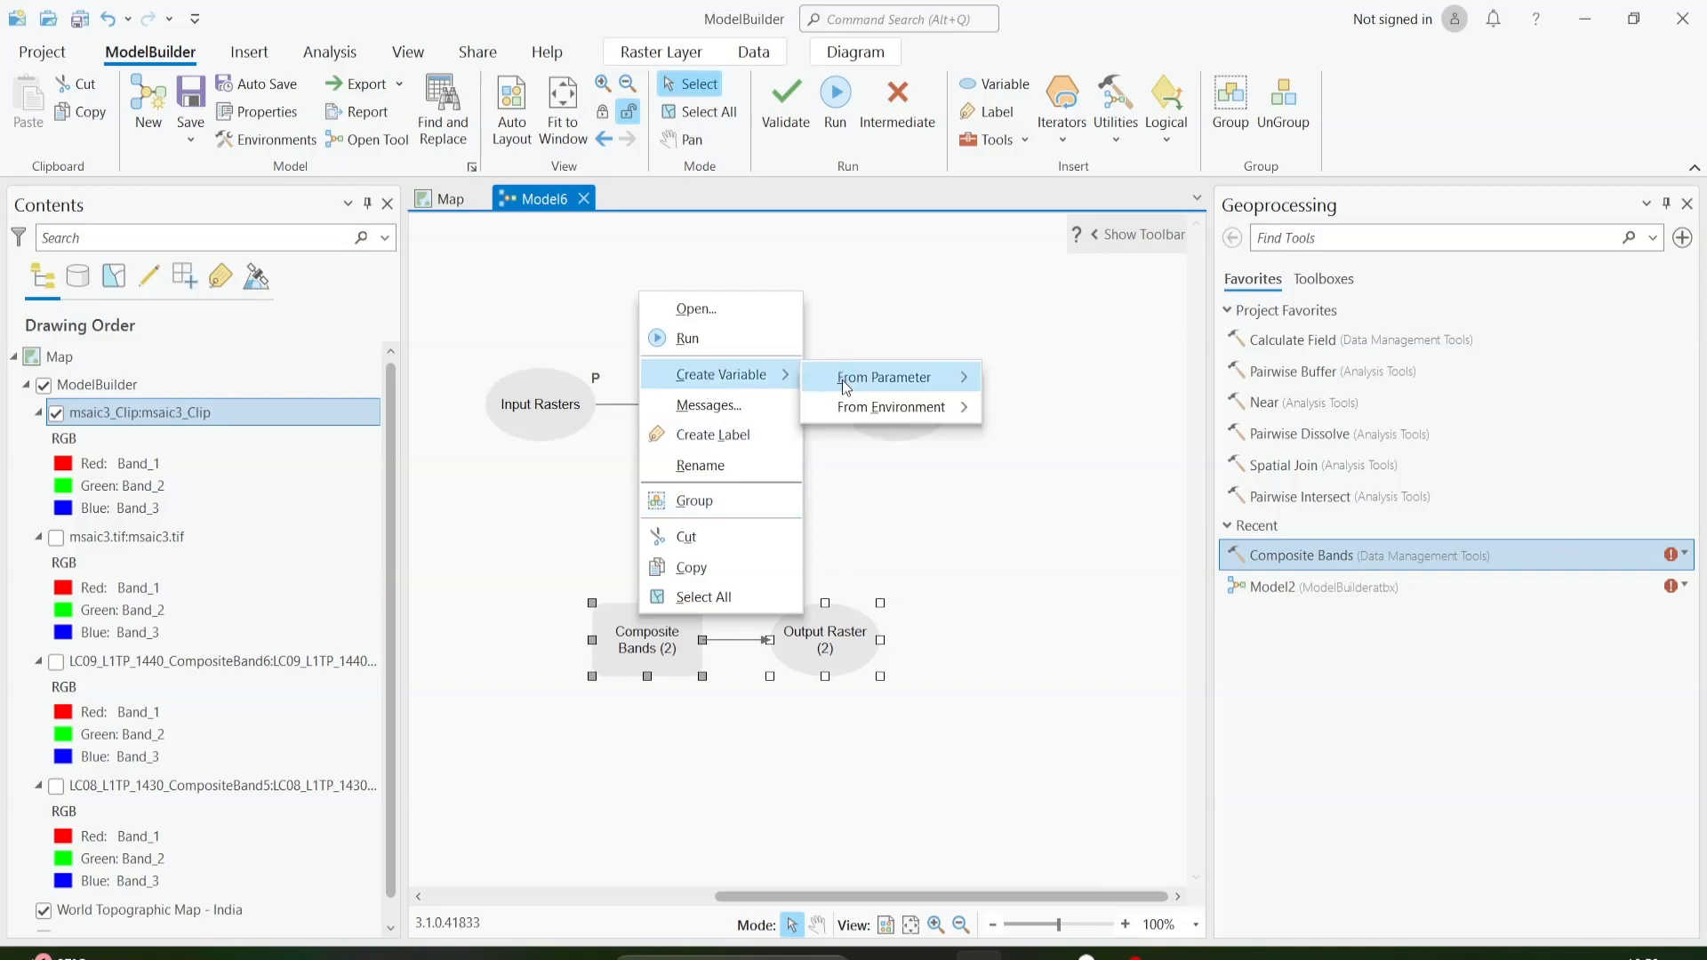
mouse_move(845, 379)
click(1016, 385)
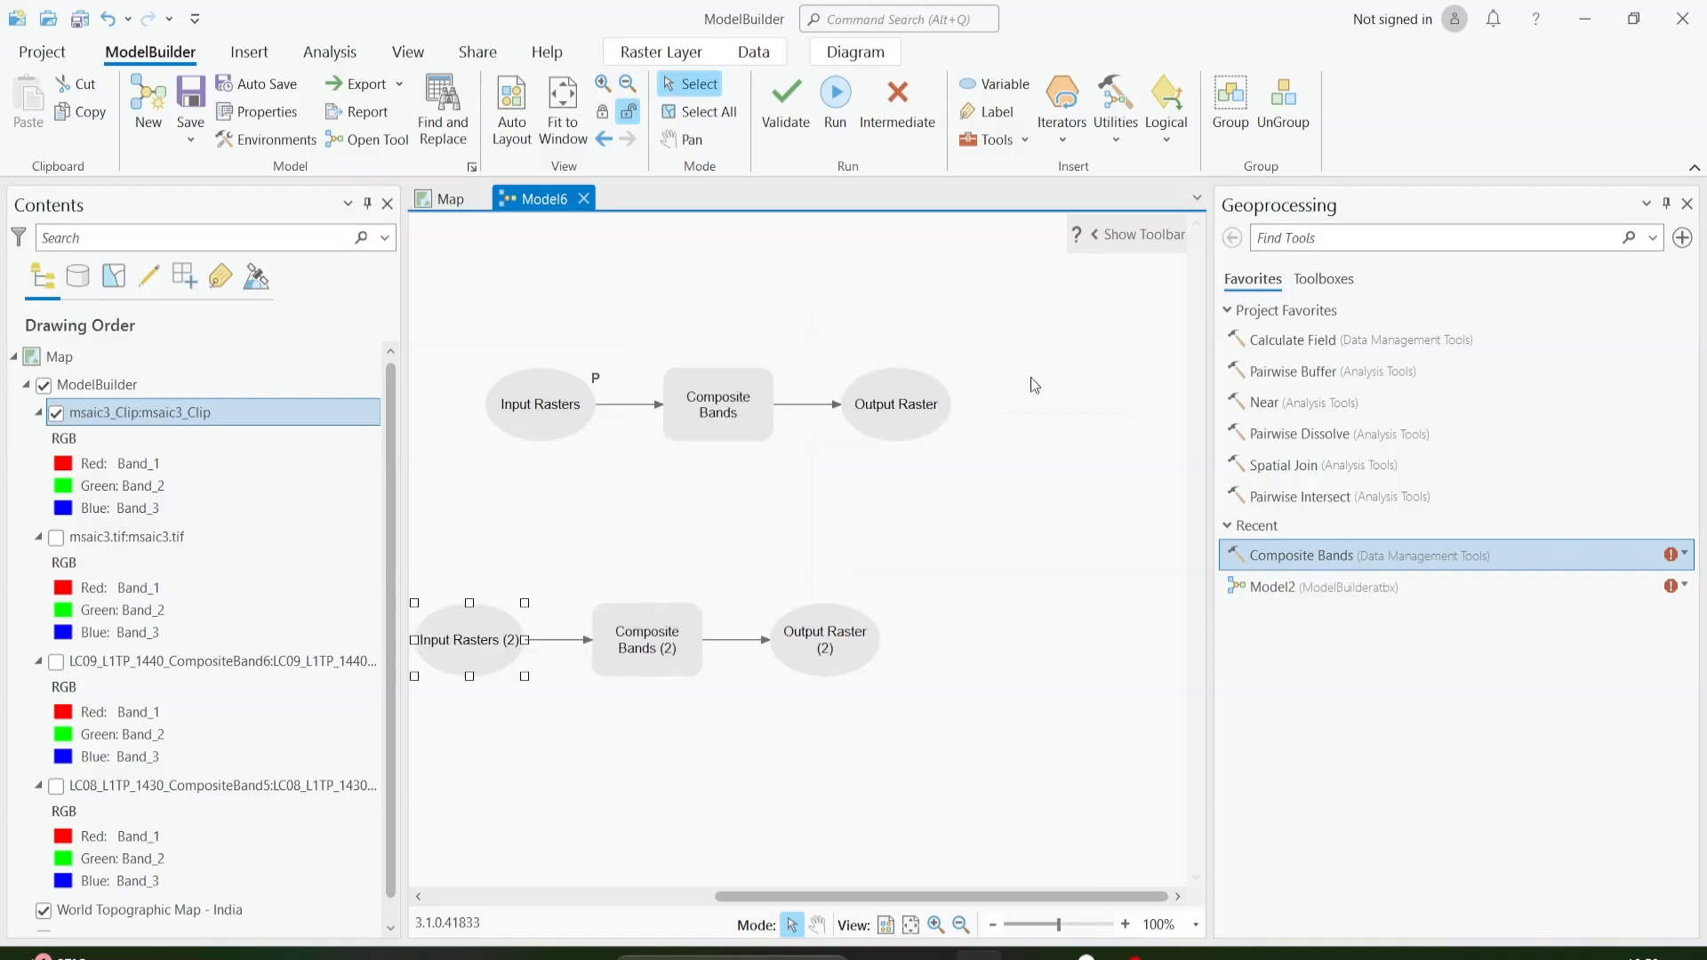
right_click(474, 639)
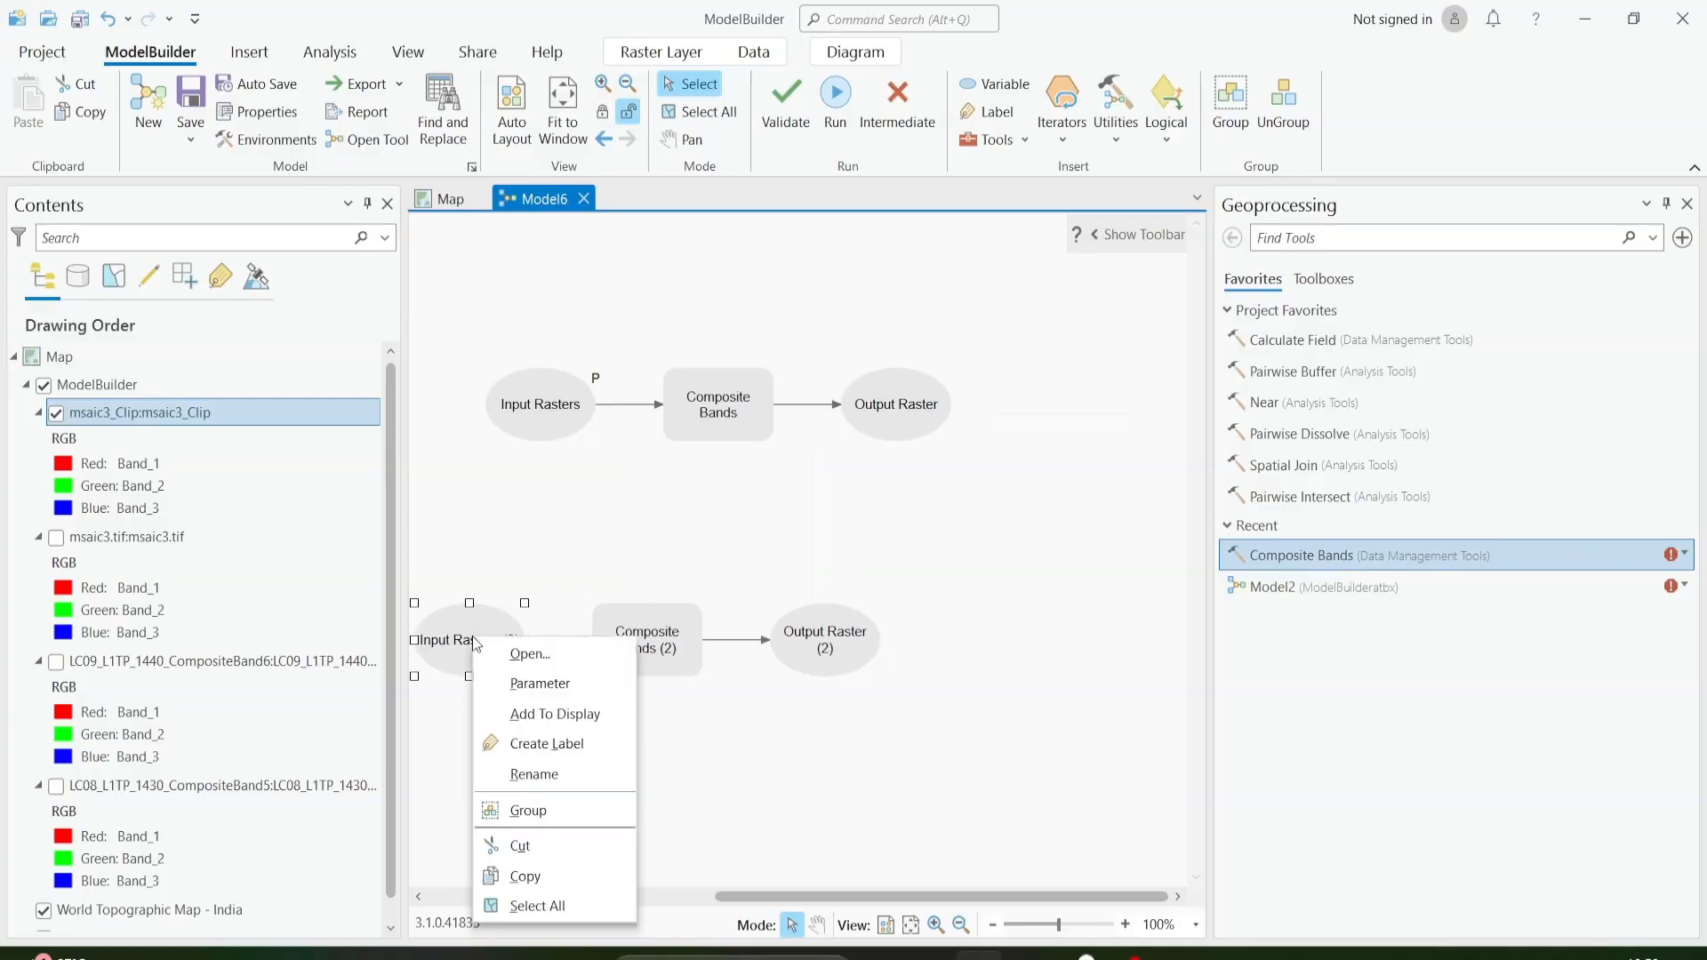
click(494, 693)
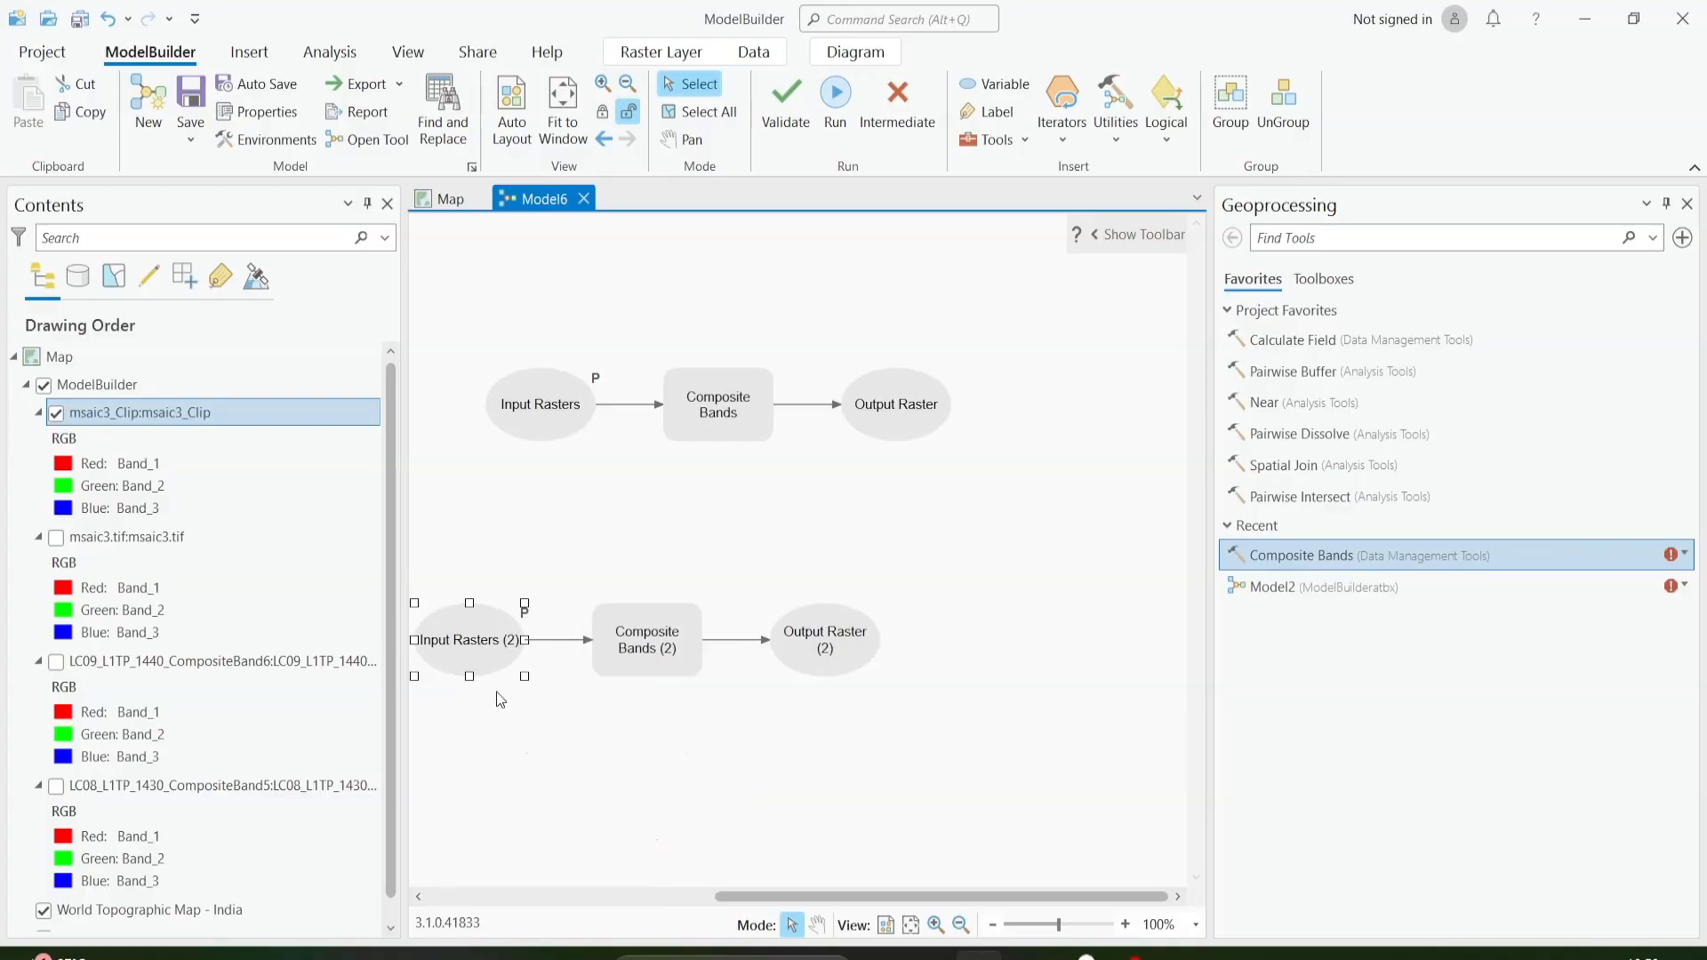
click(501, 700)
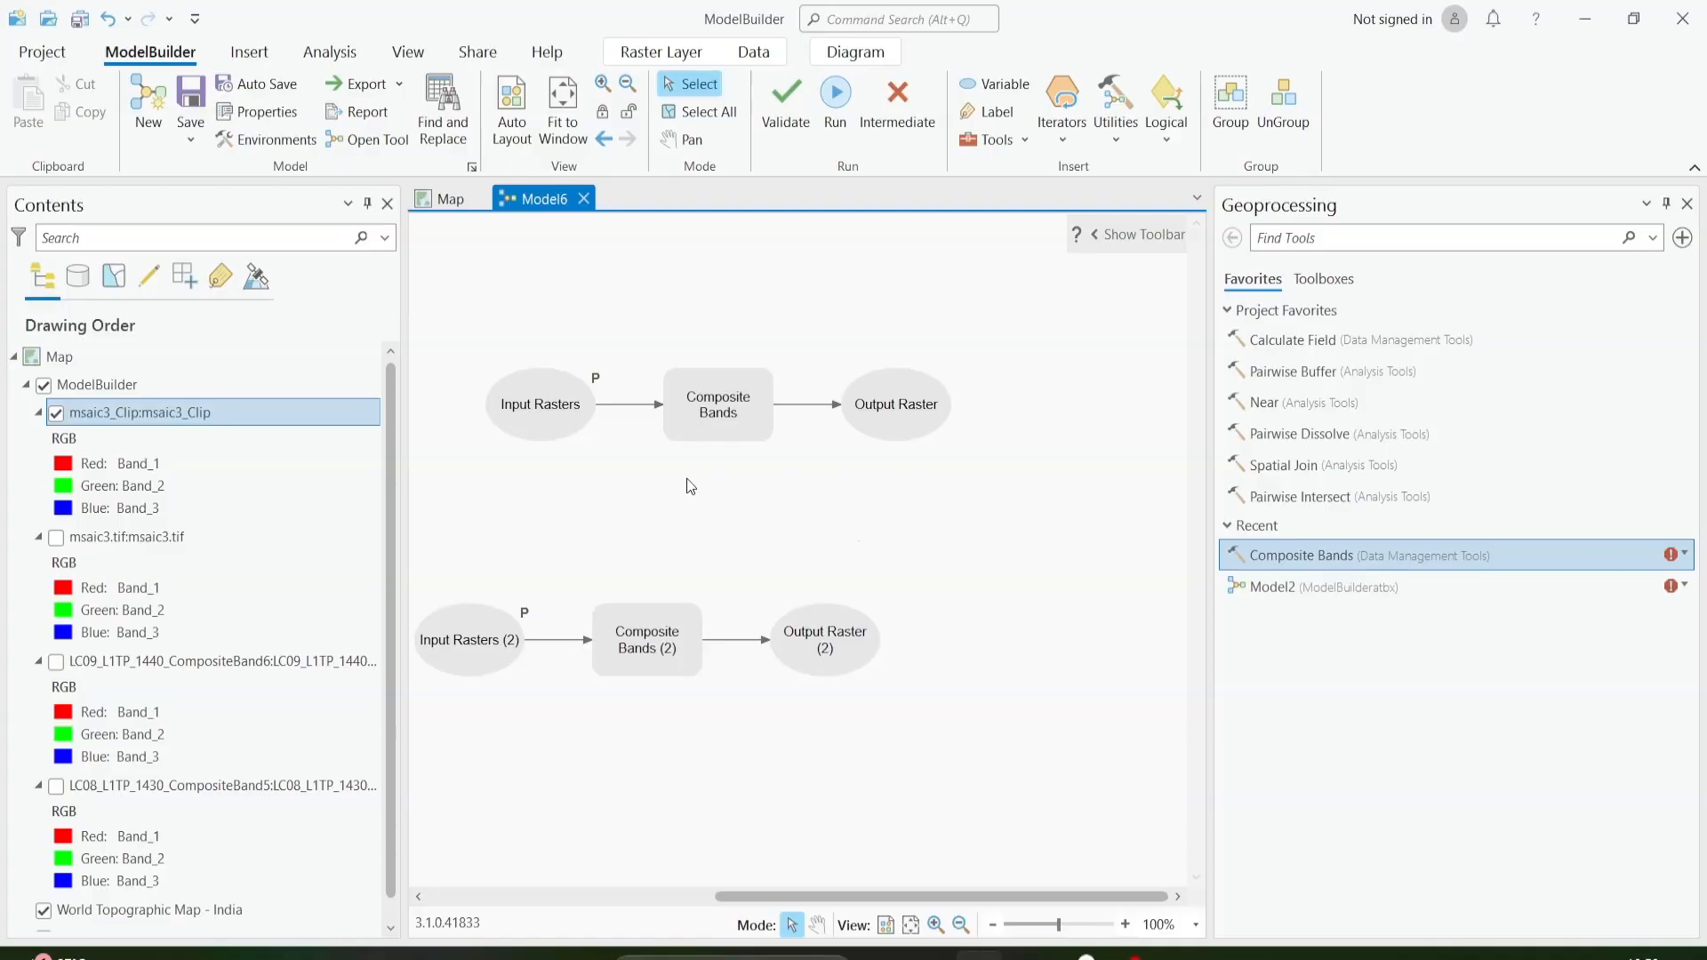
Open the first branch's Input Rasters variable to check its value, and close the dialog.
click(560, 415)
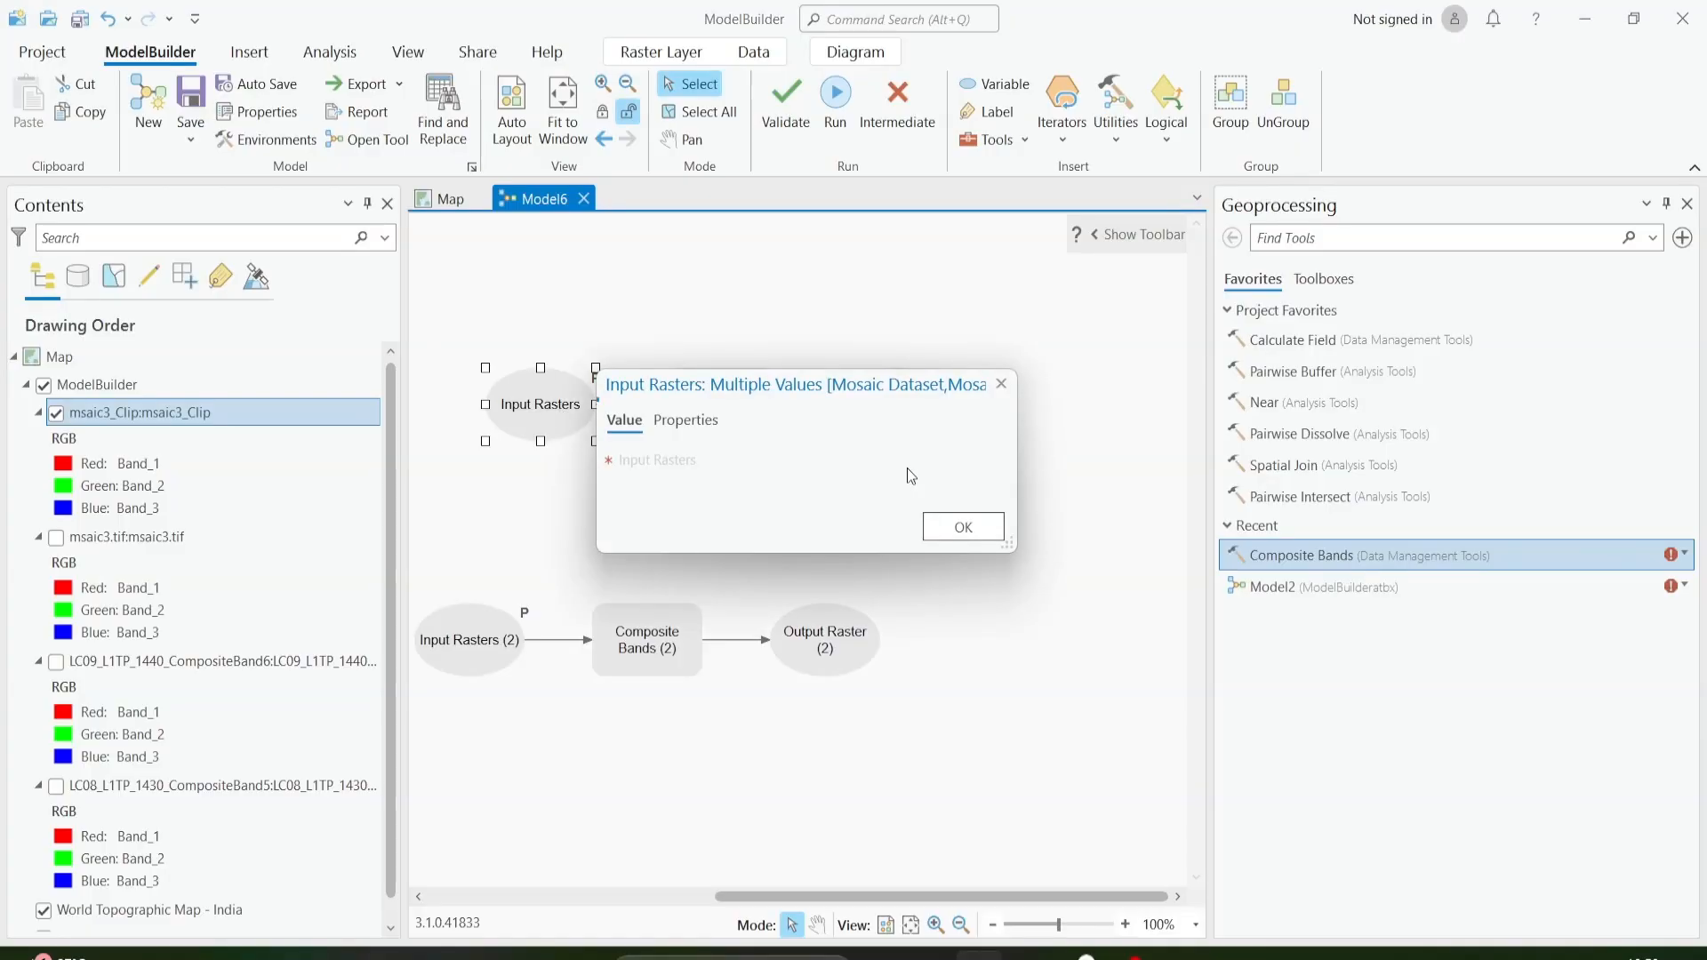
click(945, 537)
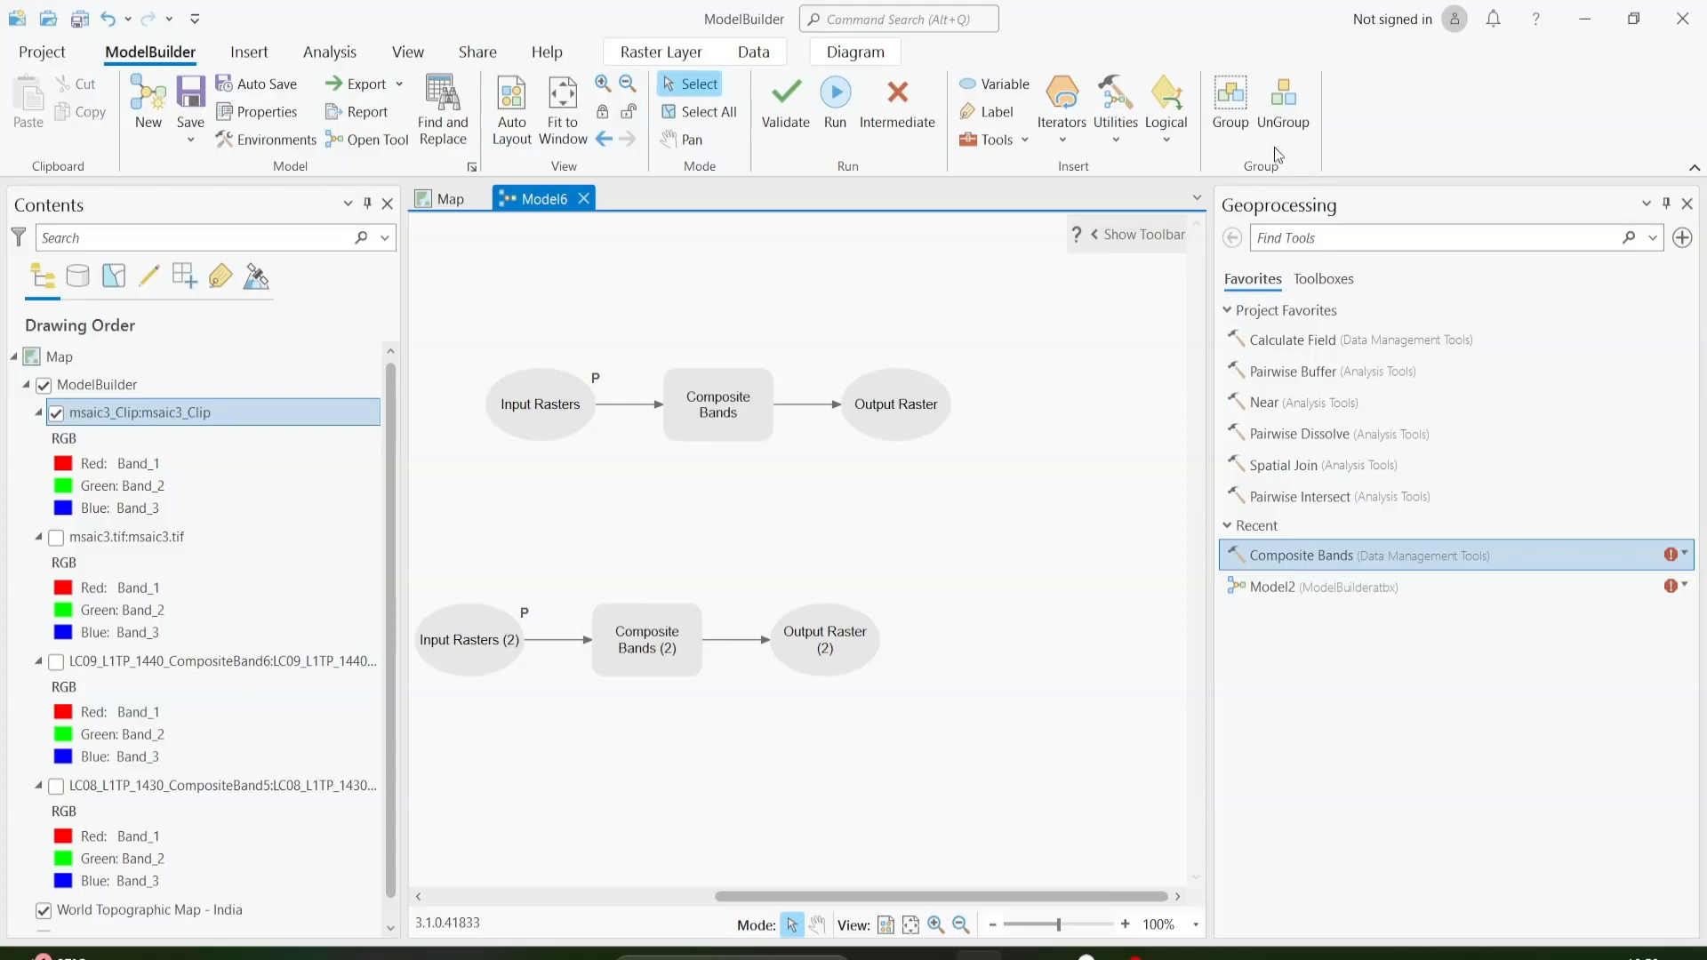
Search the geoprocessing tools for "mosaic" and add Mosaic To New Raster beyond the two Composite Bands outputs.
click(1263, 240)
text(m)
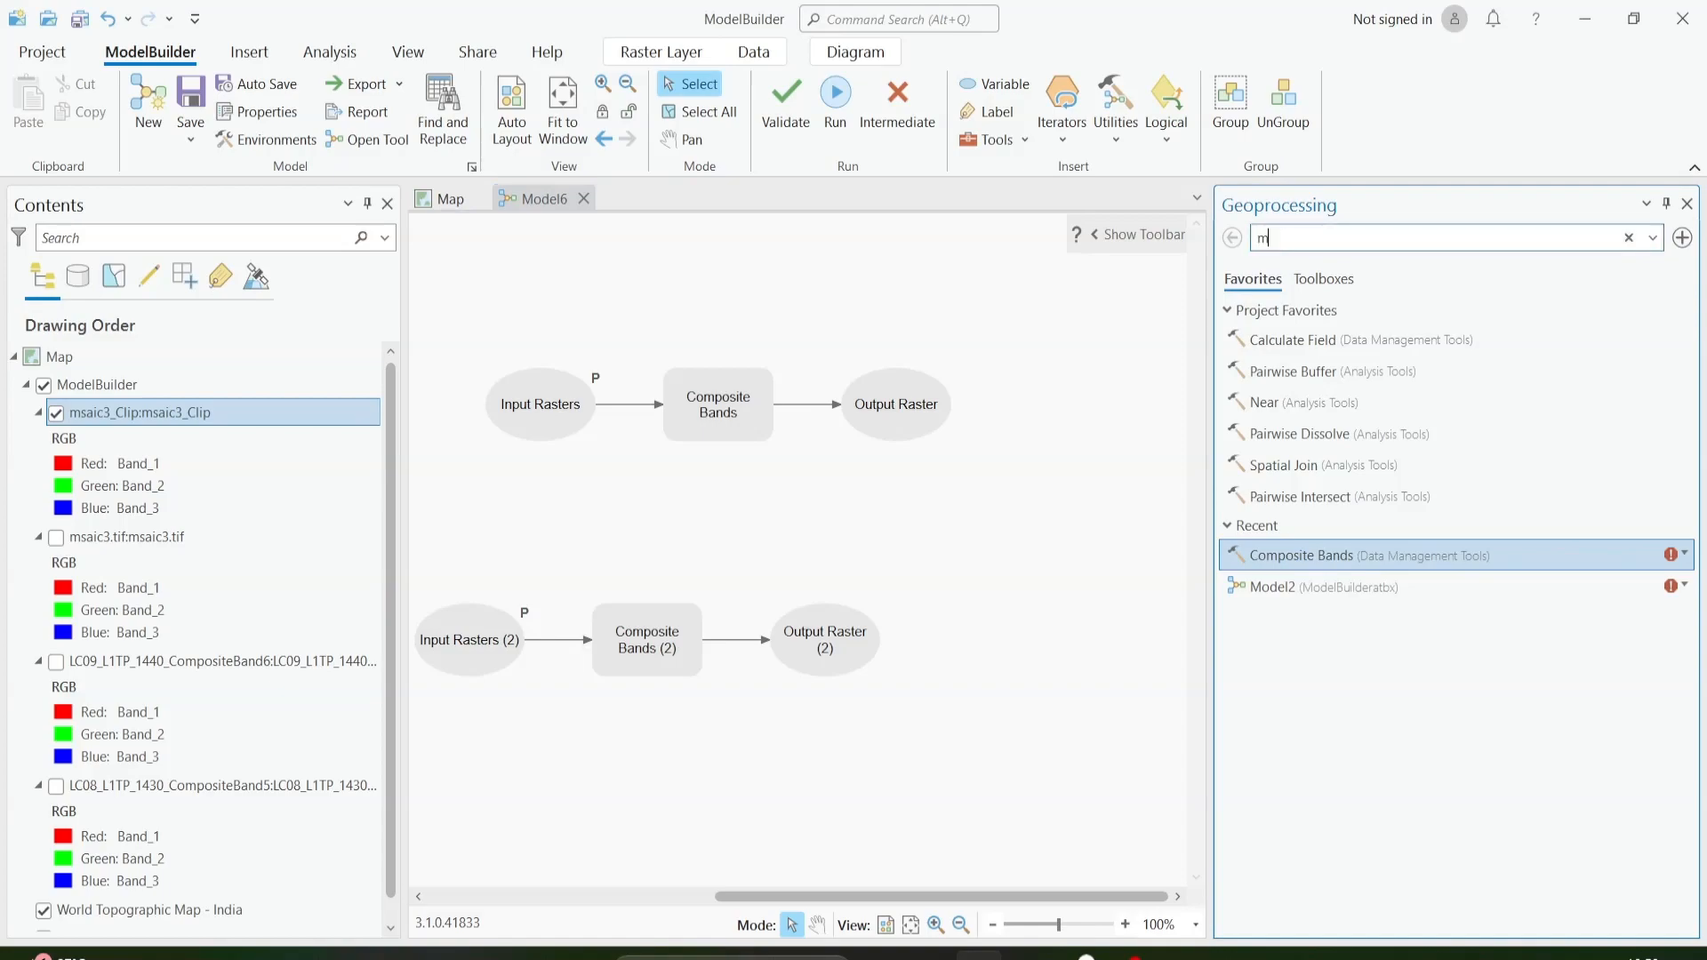
text(osaic)
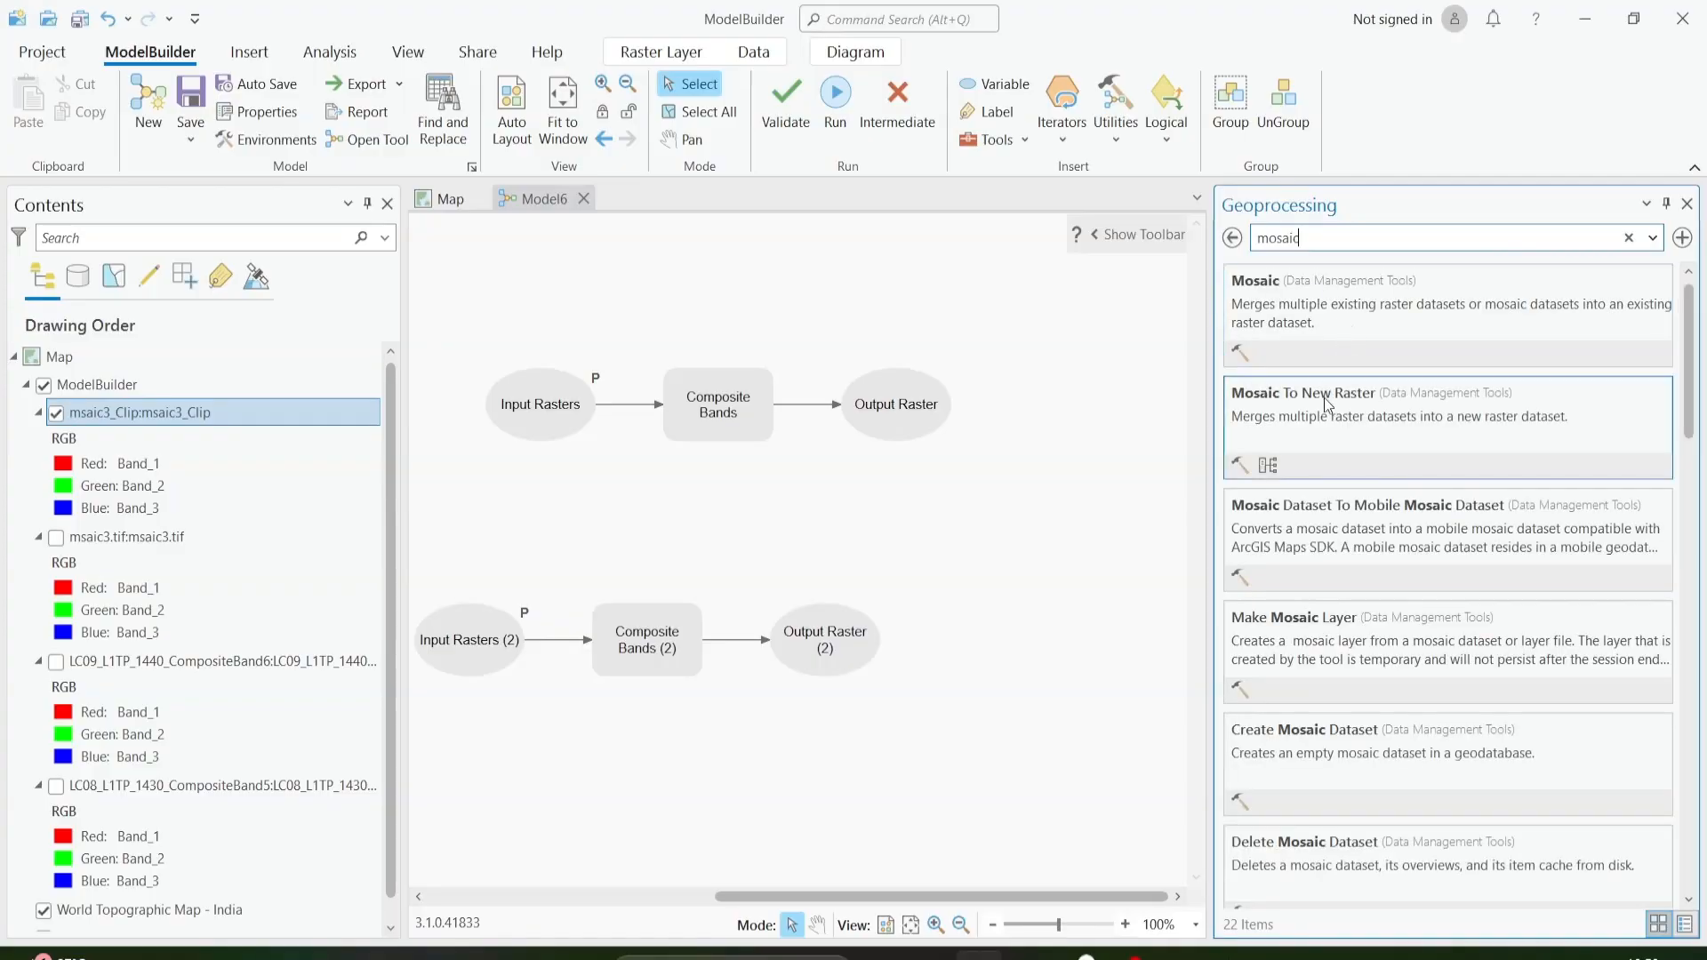
drag(1325, 402, 1060, 490)
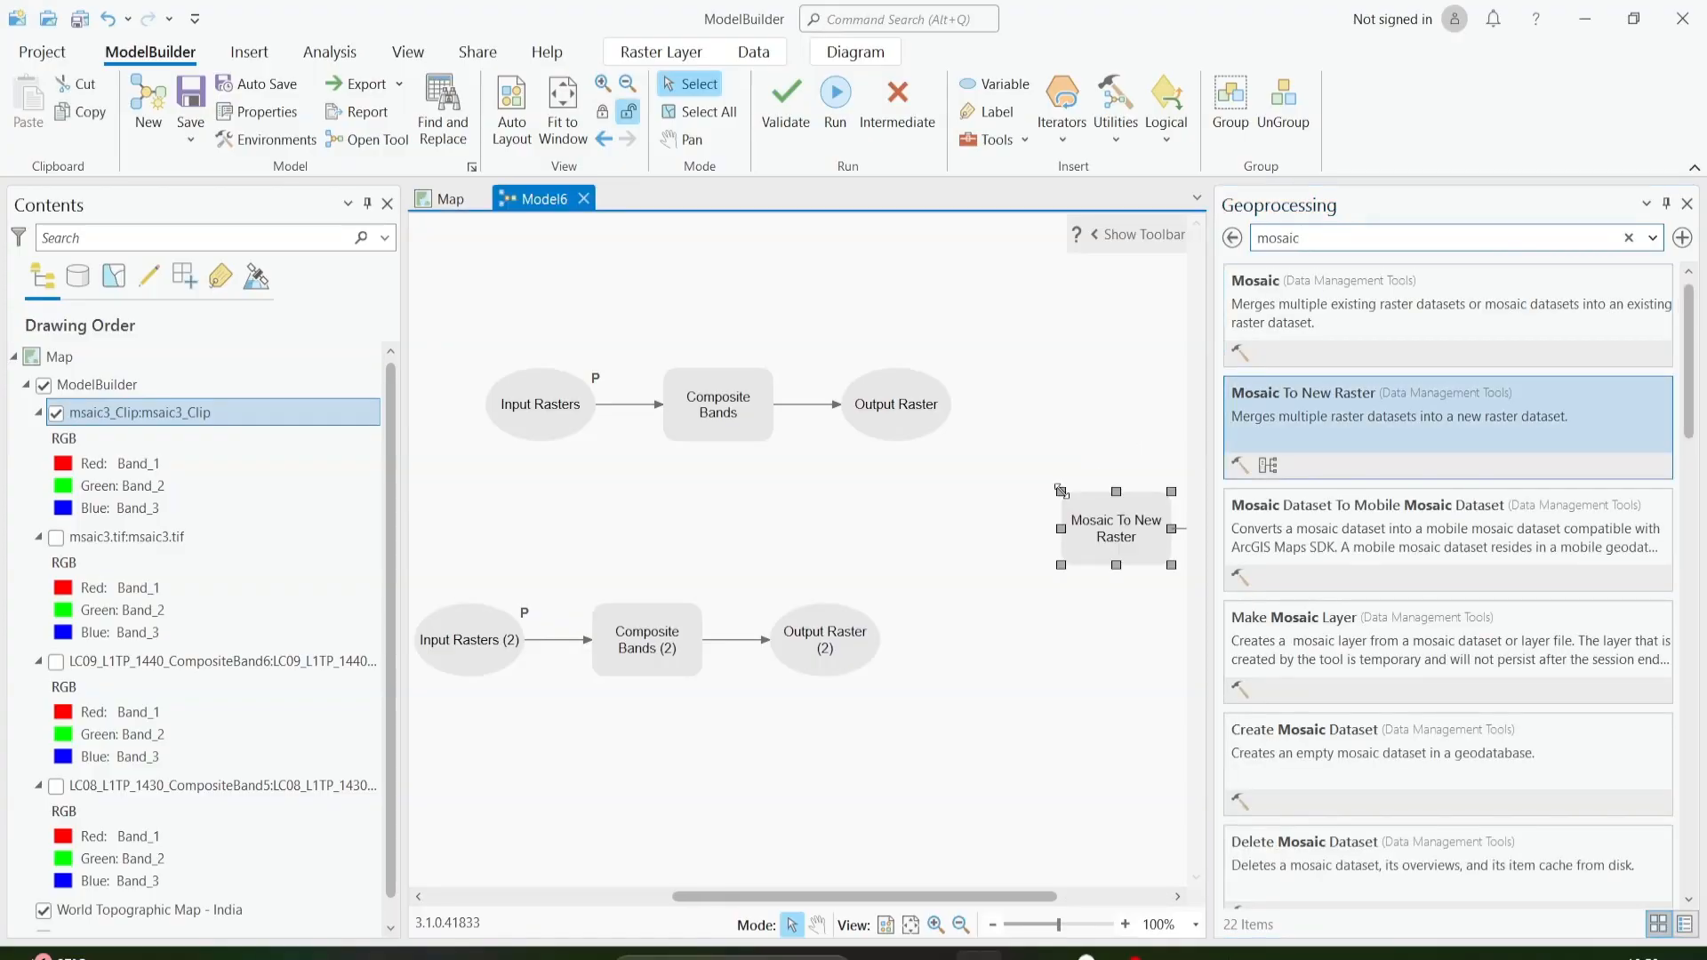
Connect Output Raster and Output Raster (2) to Mosaic To New Raster as Input Rasters.
drag(898, 407, 1077, 539)
click(1155, 586)
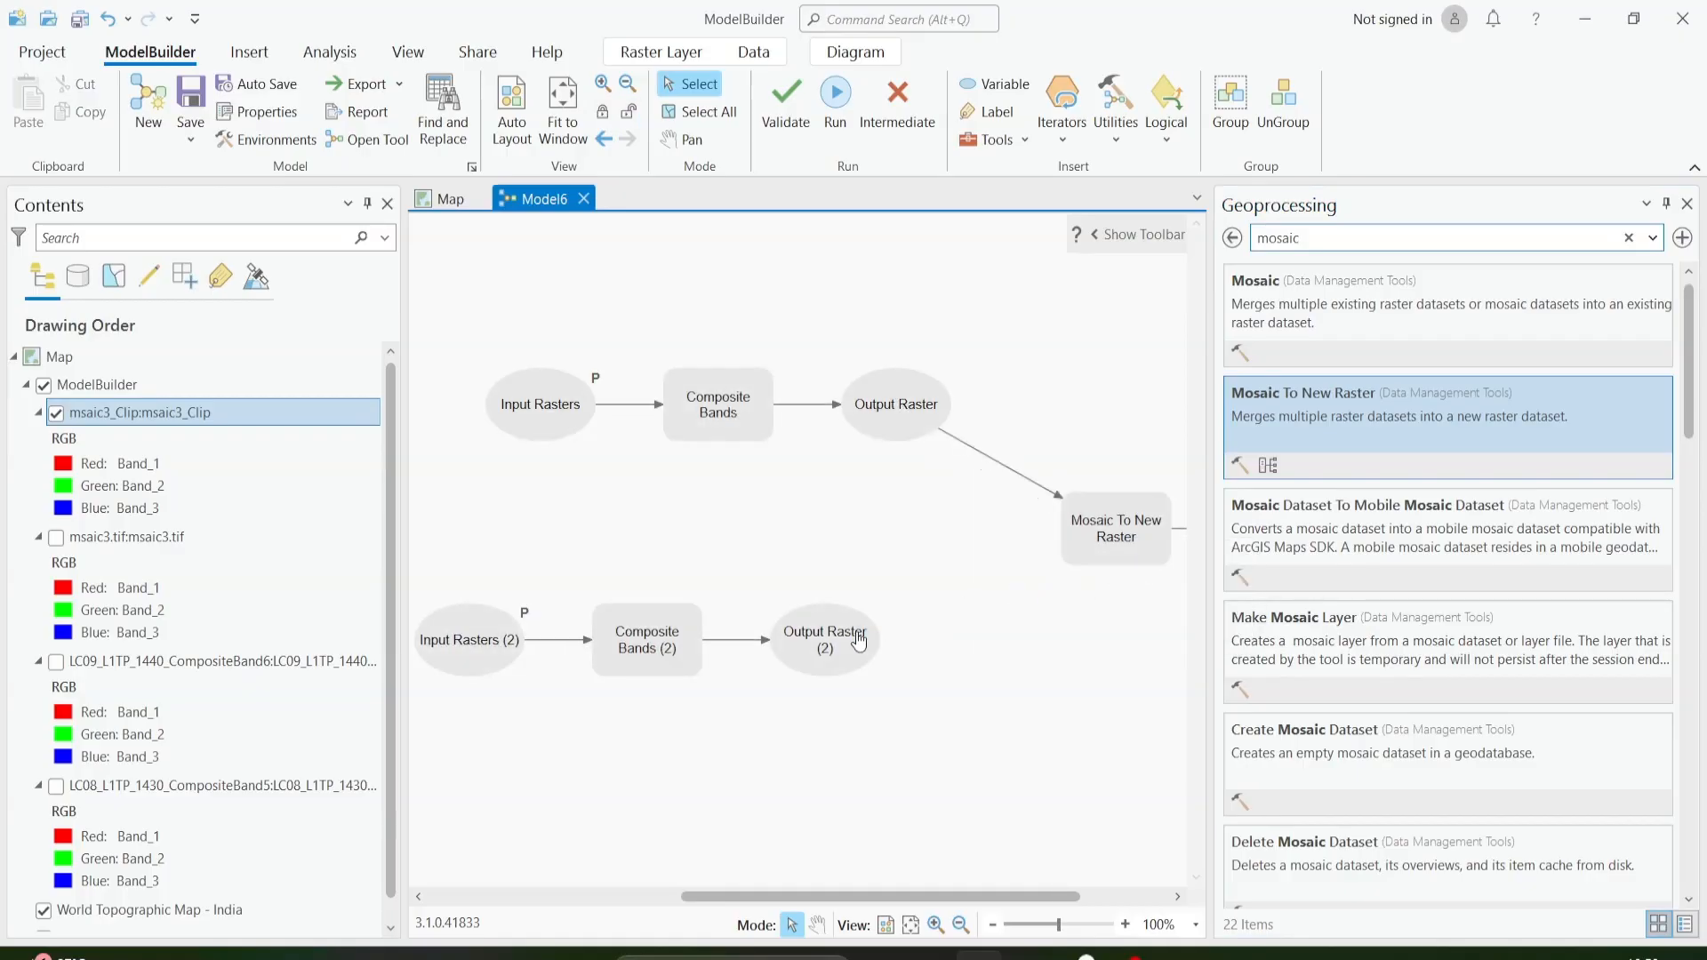
drag(858, 638, 1101, 533)
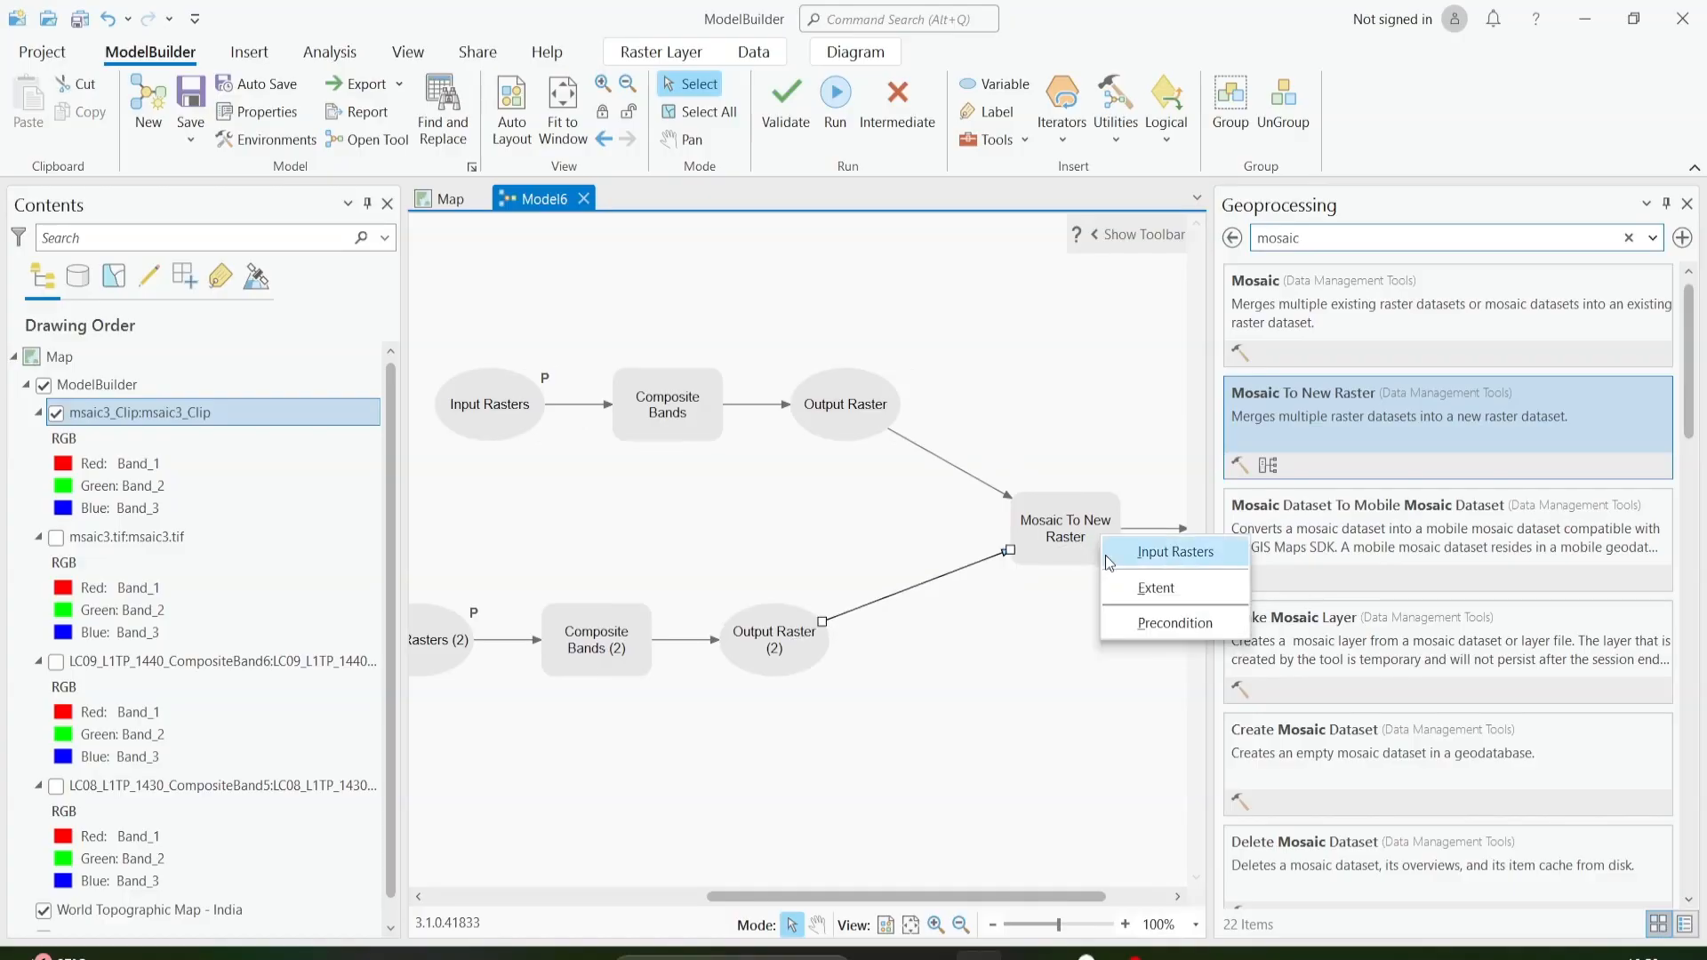
click(1107, 555)
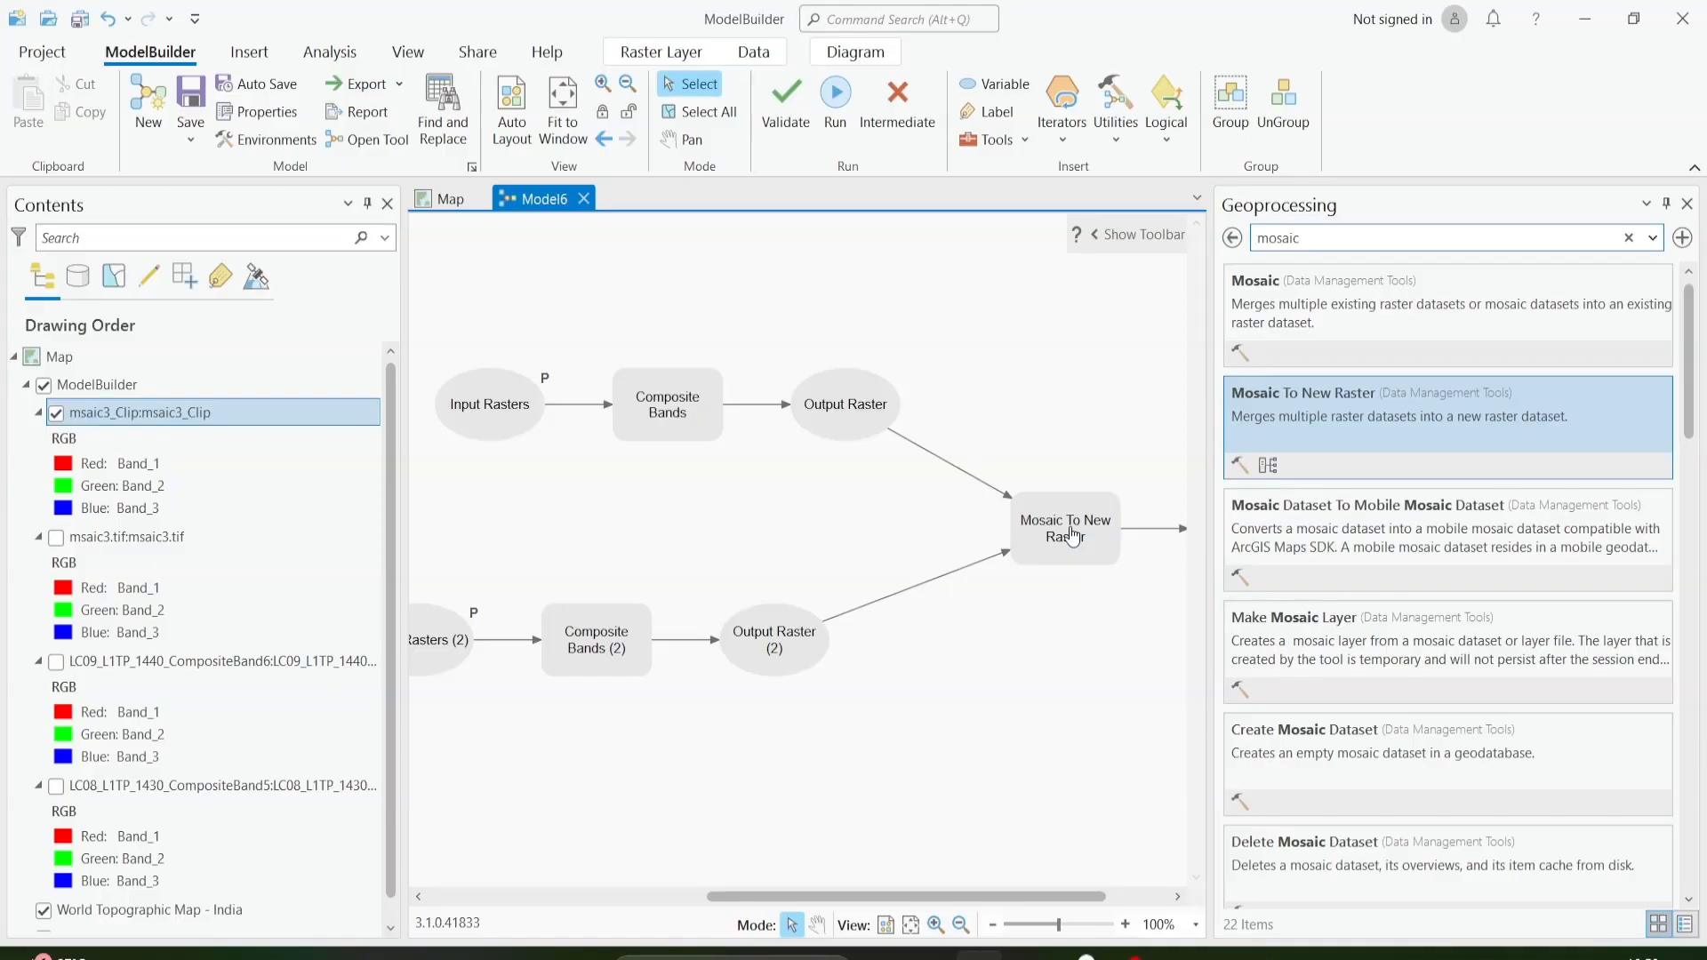
Create an Output Location variable from the Mosaic To New Raster tool's parameter and mark it as a model parameter.
right_click(1073, 534)
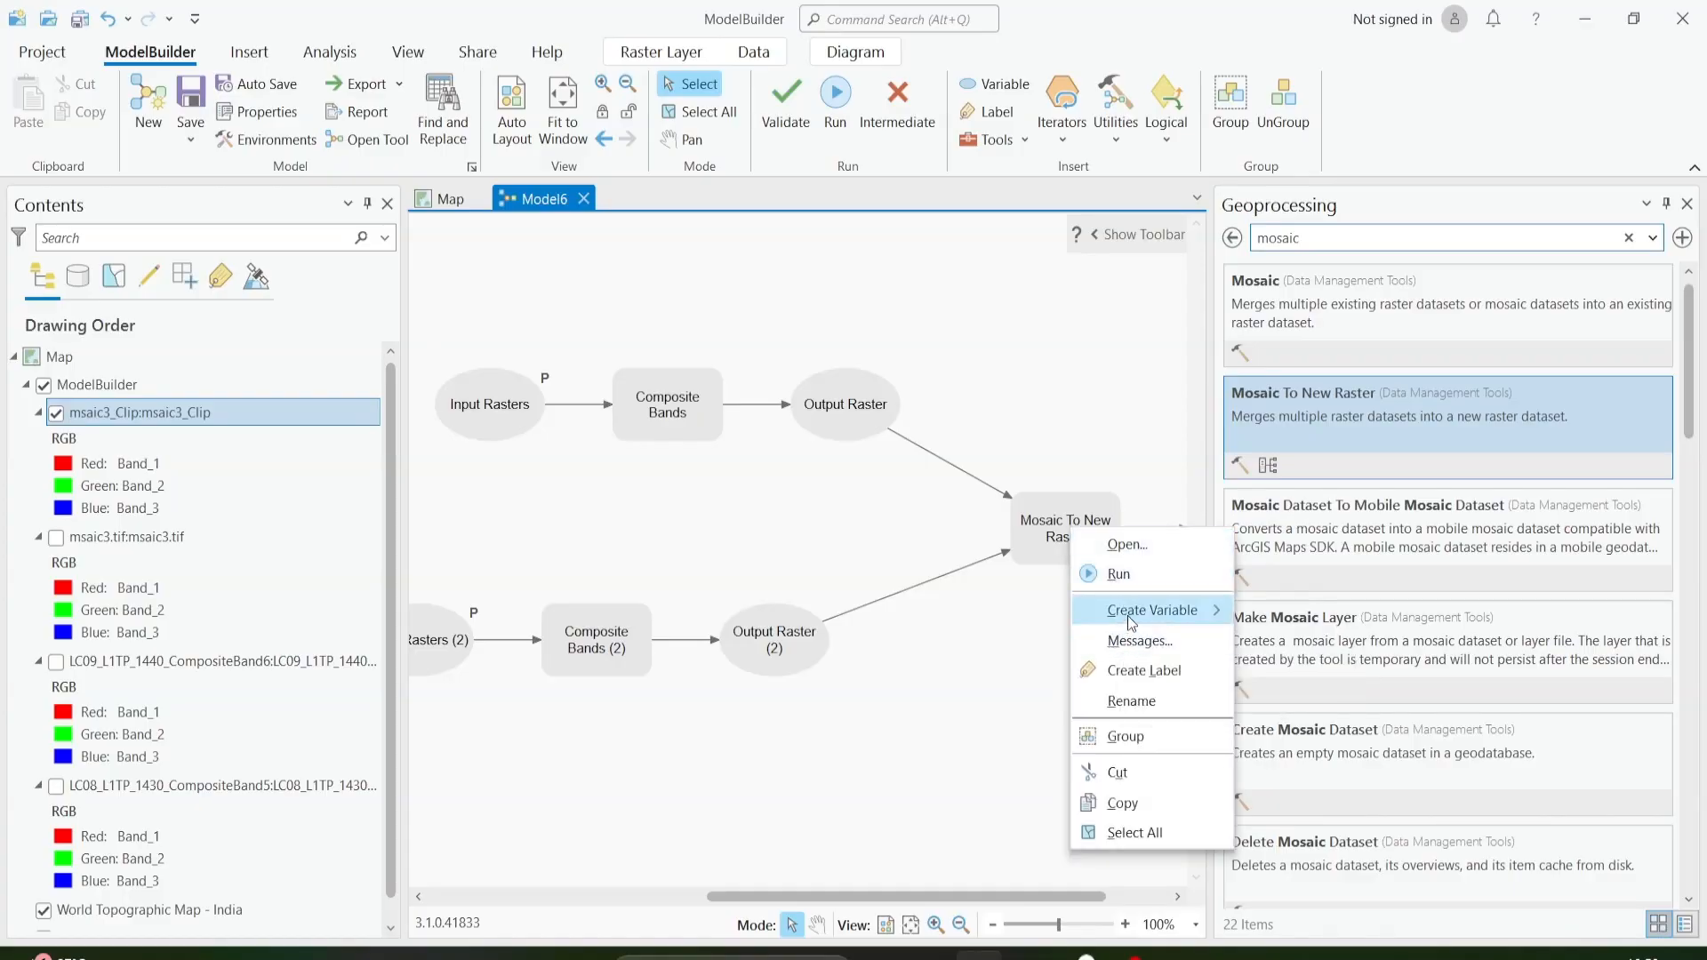
mouse_move(1129, 615)
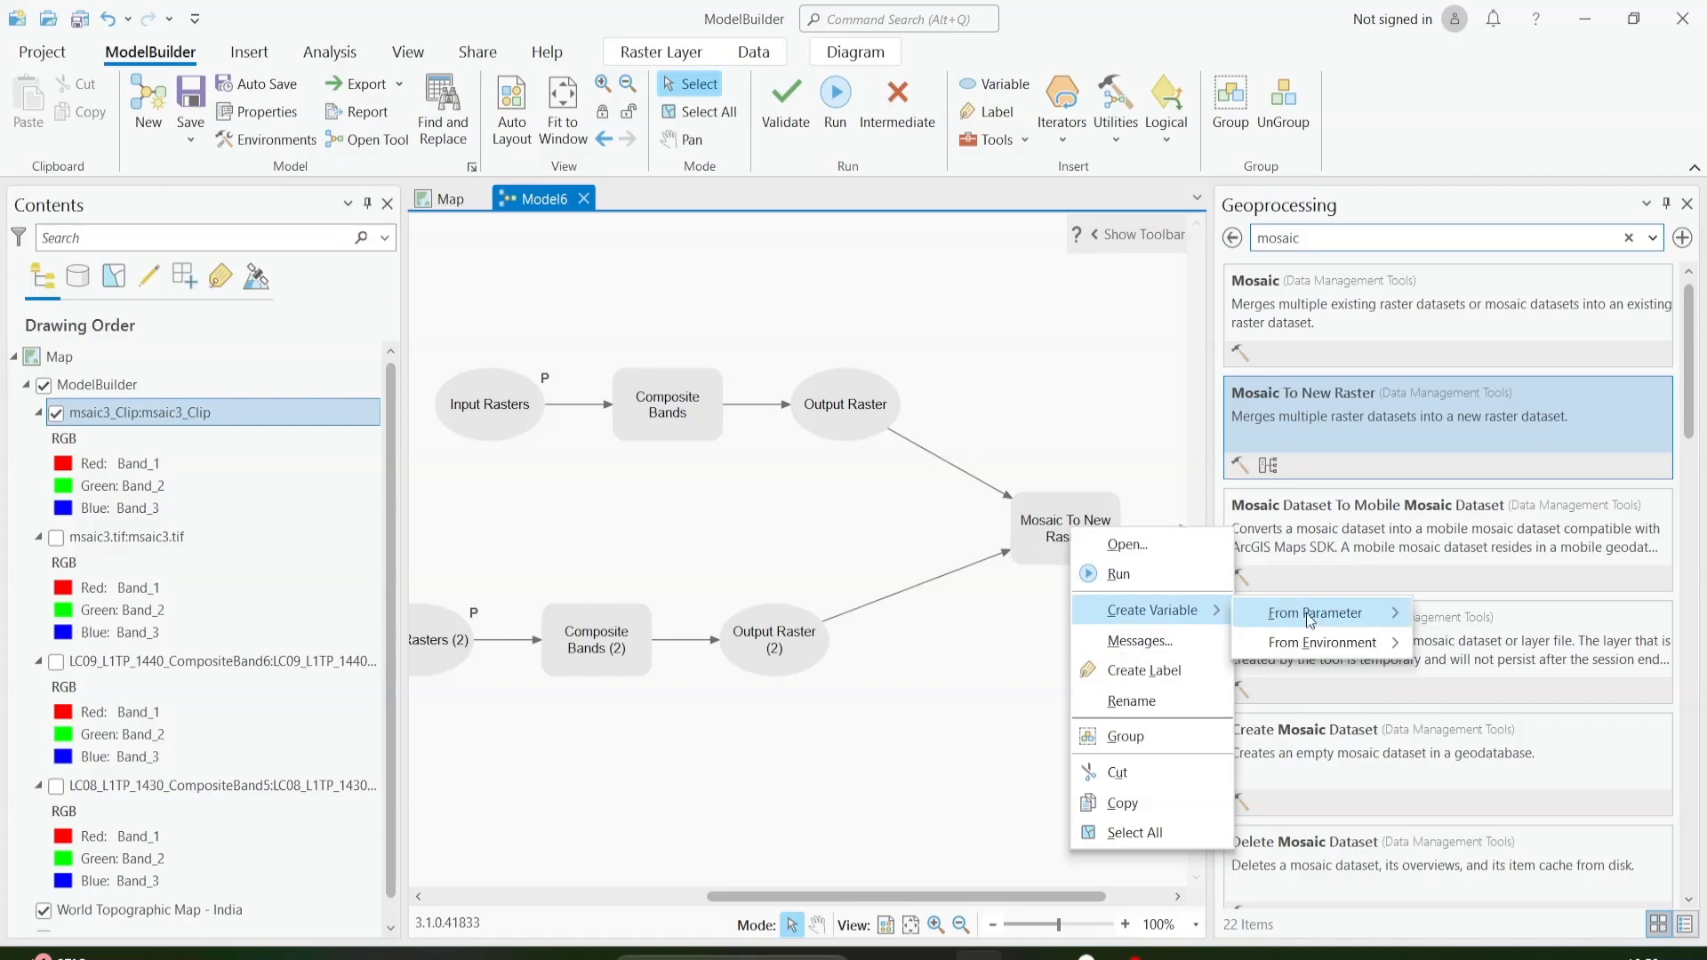
mouse_move(1310, 620)
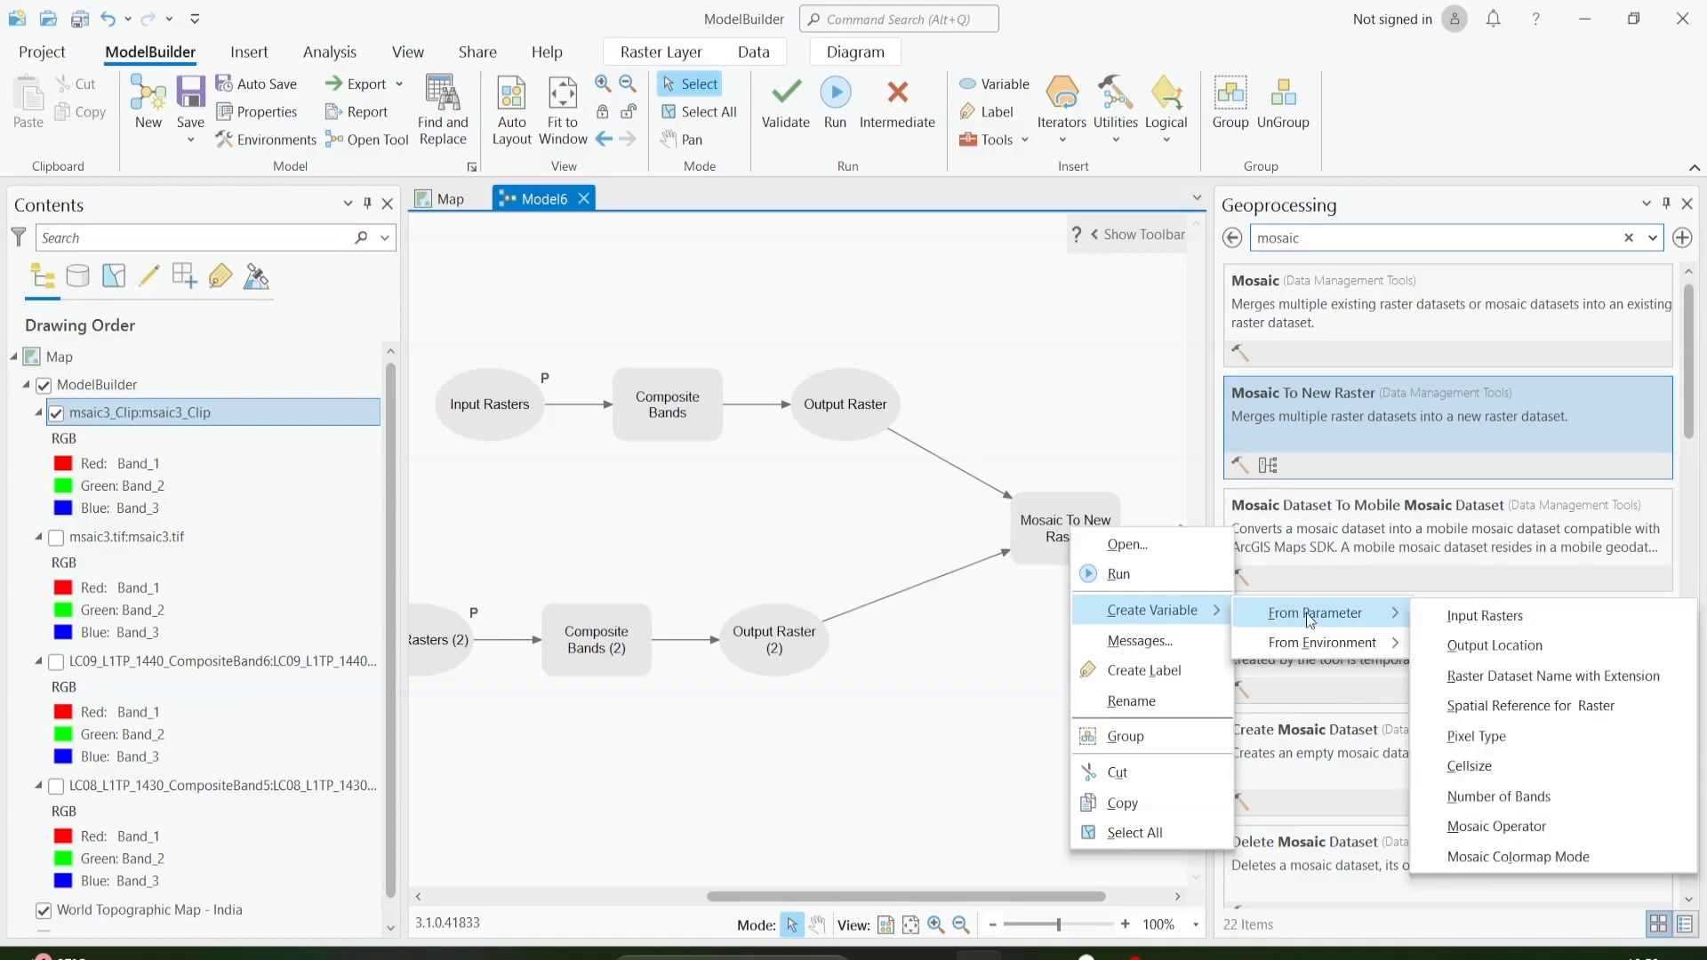
click(1492, 646)
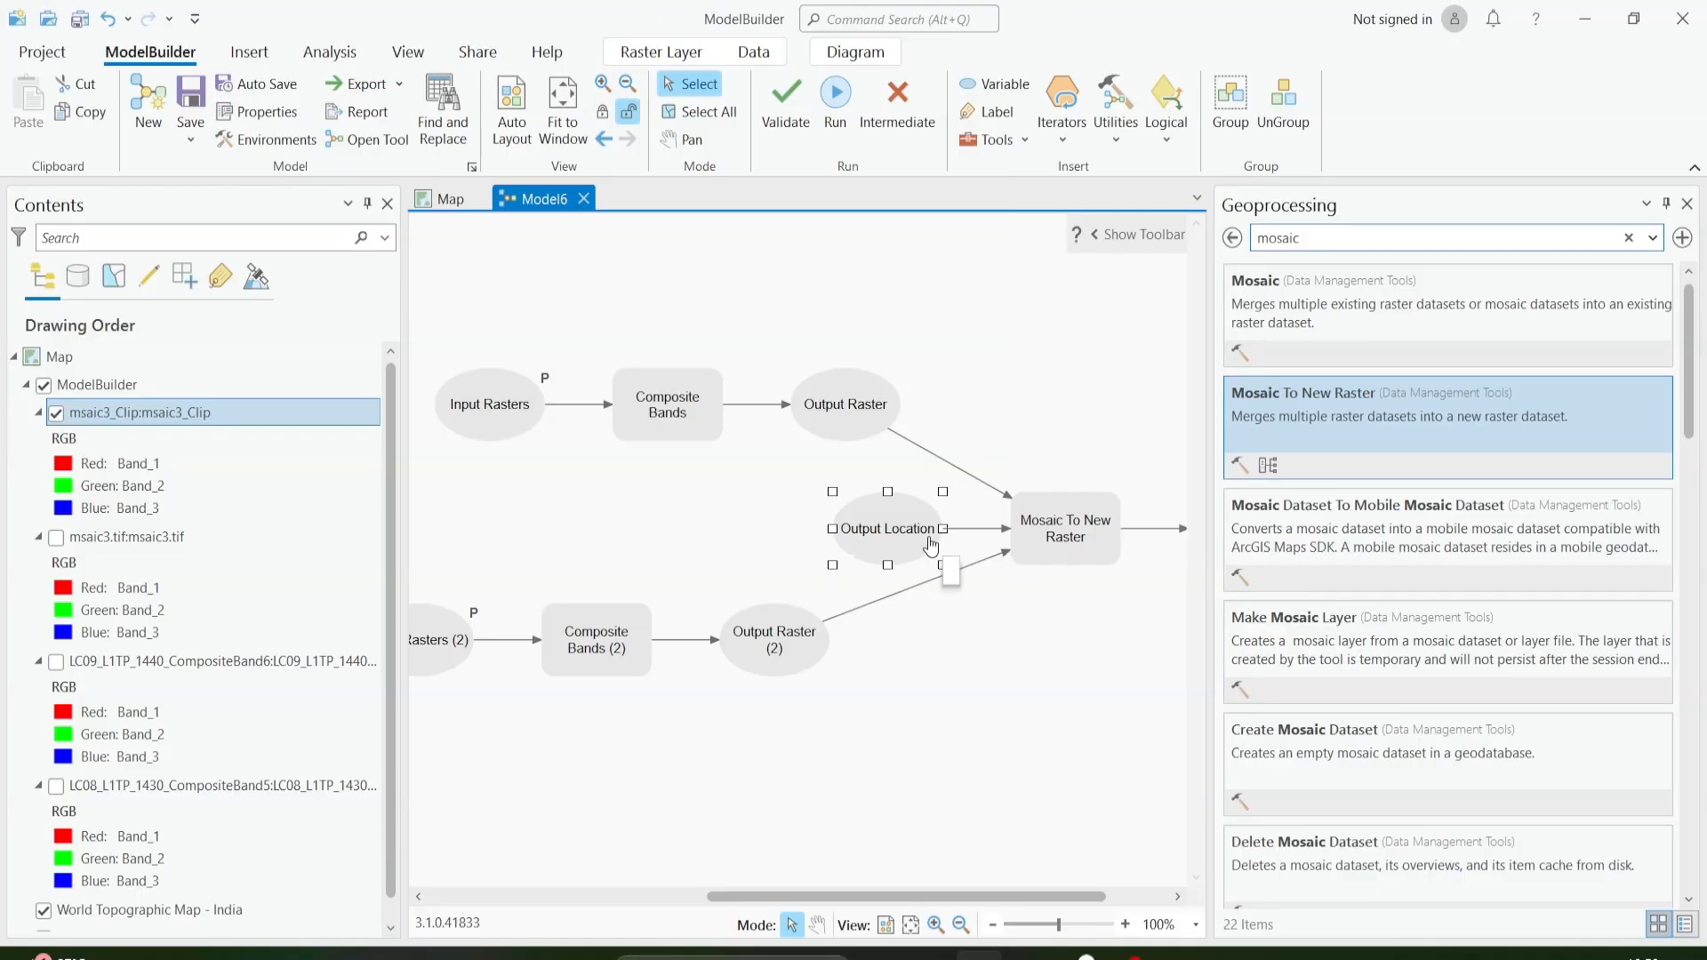
right_click(900, 533)
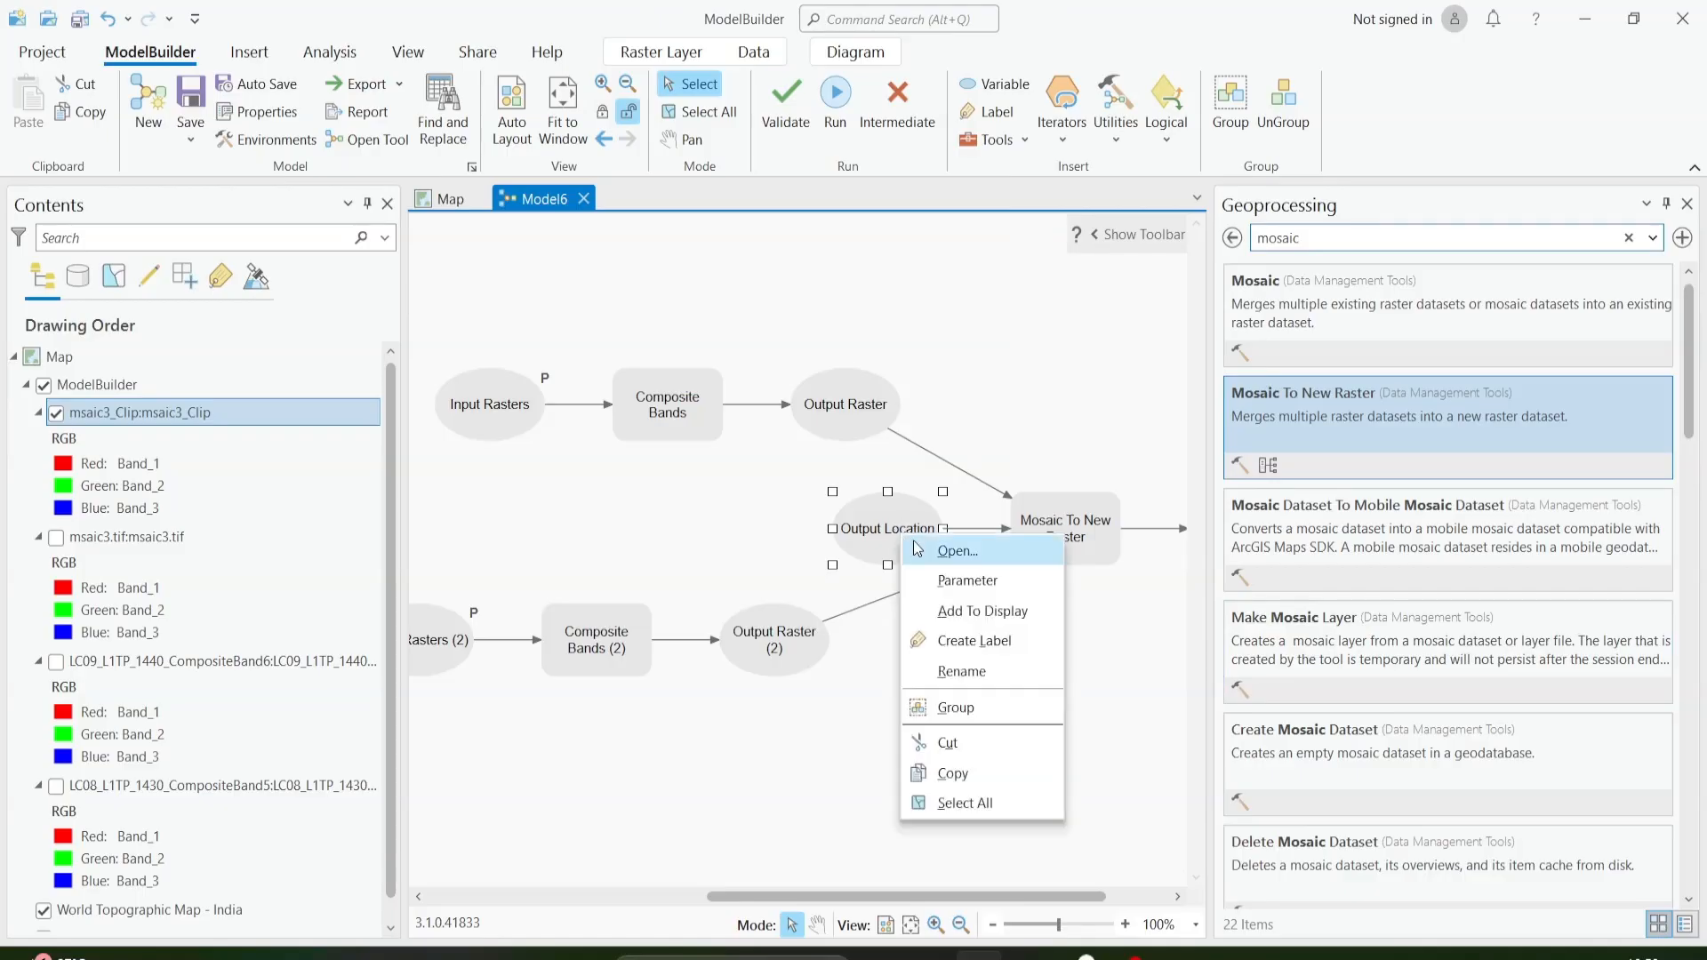
click(927, 595)
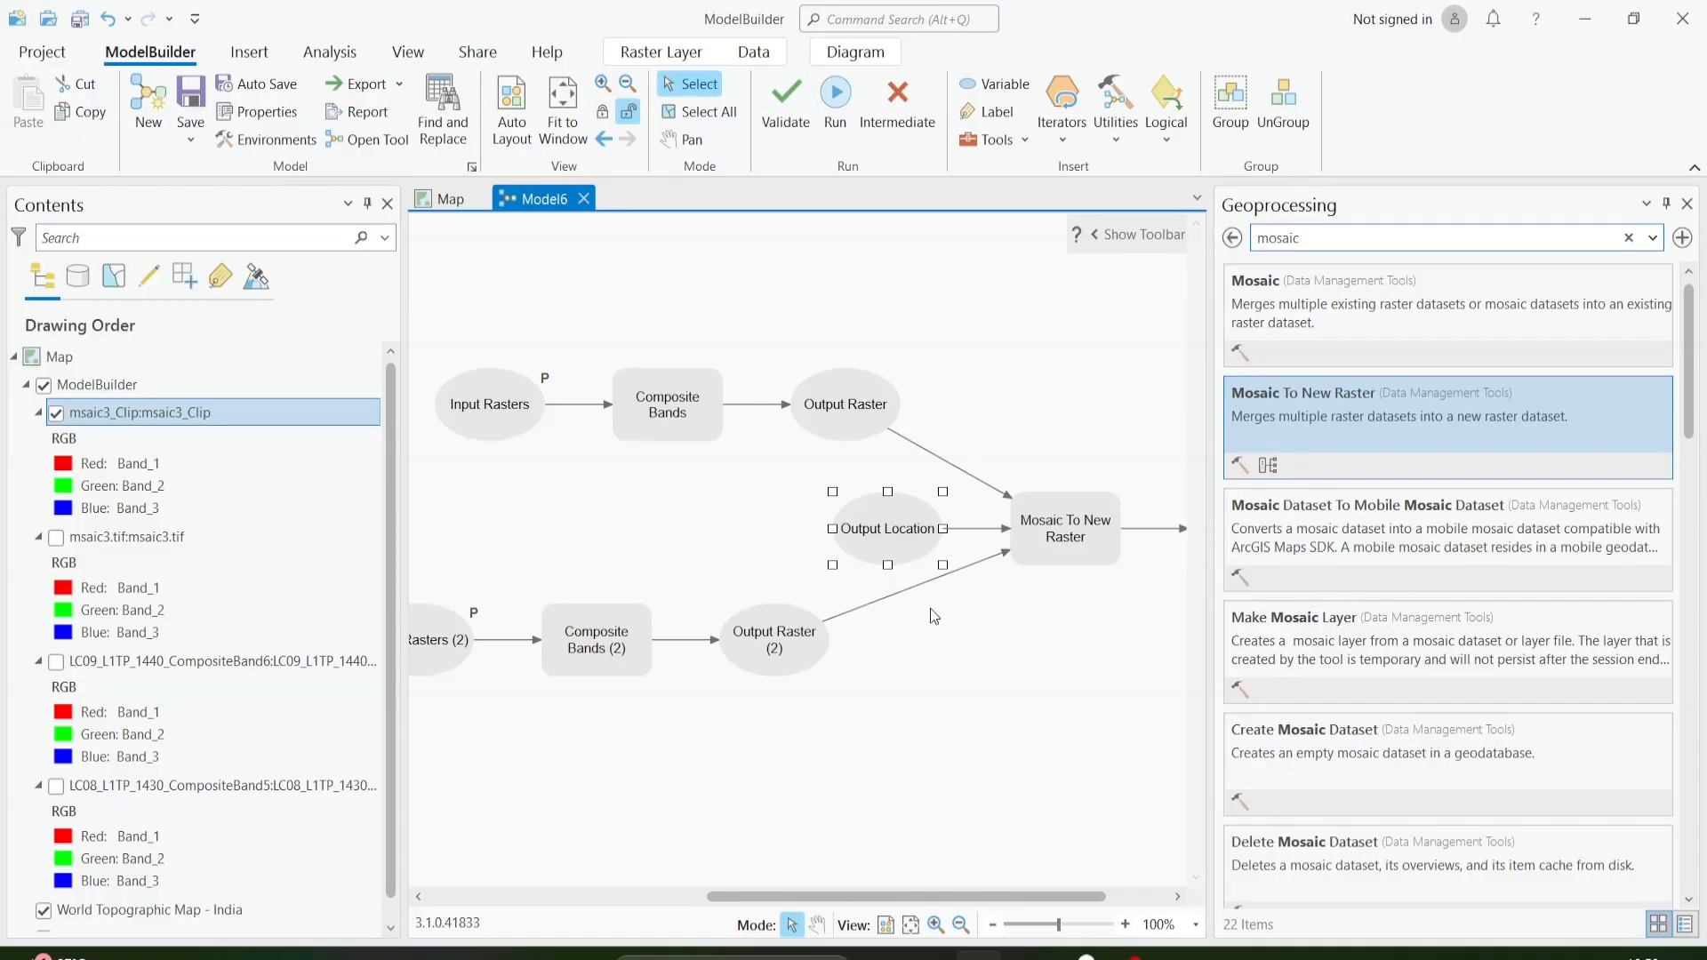
Create a Raster Dataset Name with Extension variable from the Mosaic To New Raster tool's parameter and mark it as a model parameter.
mouse_move(1035, 538)
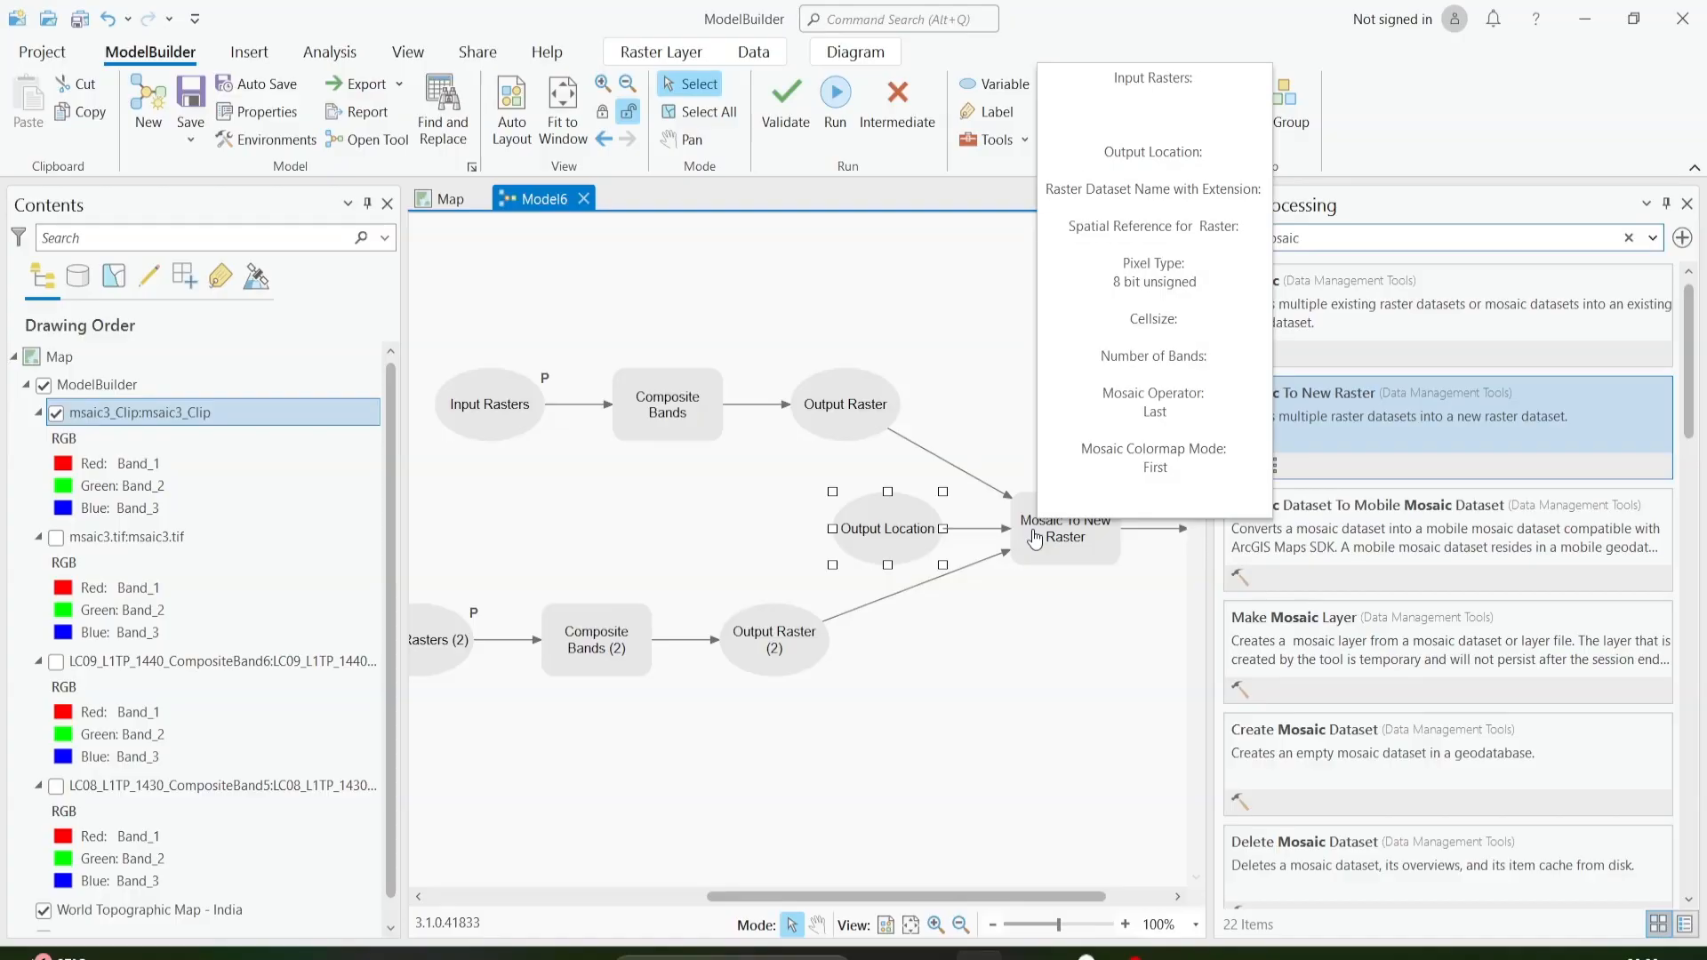
right_click(1033, 532)
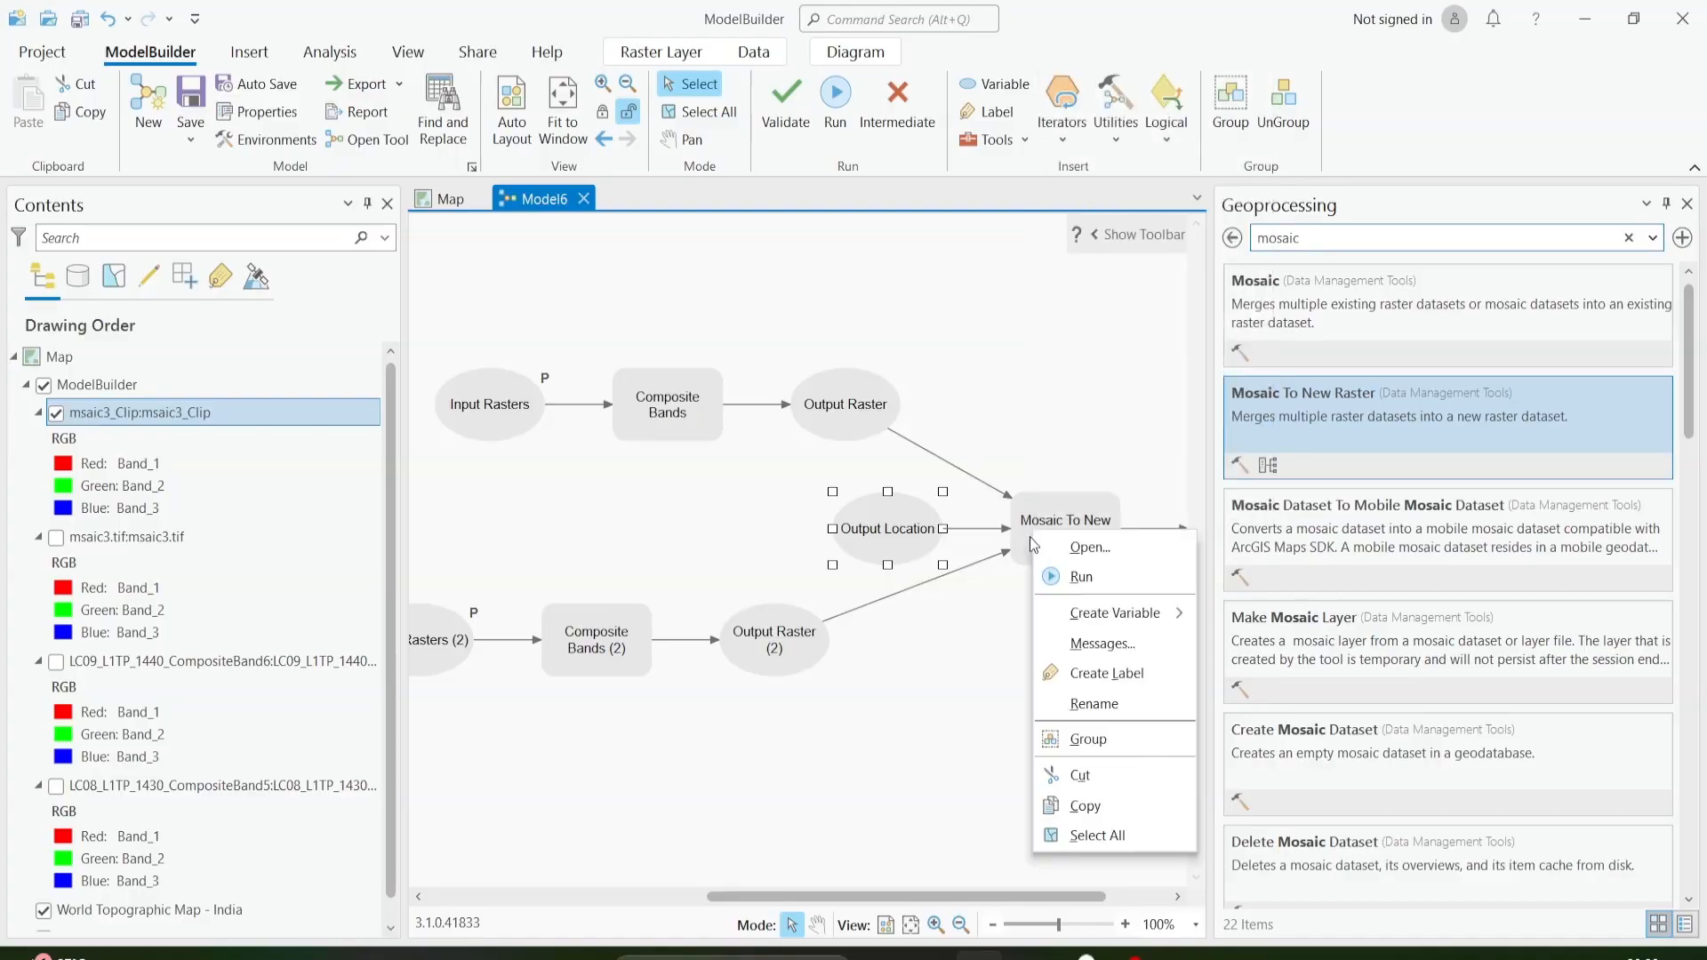
mouse_move(1072, 624)
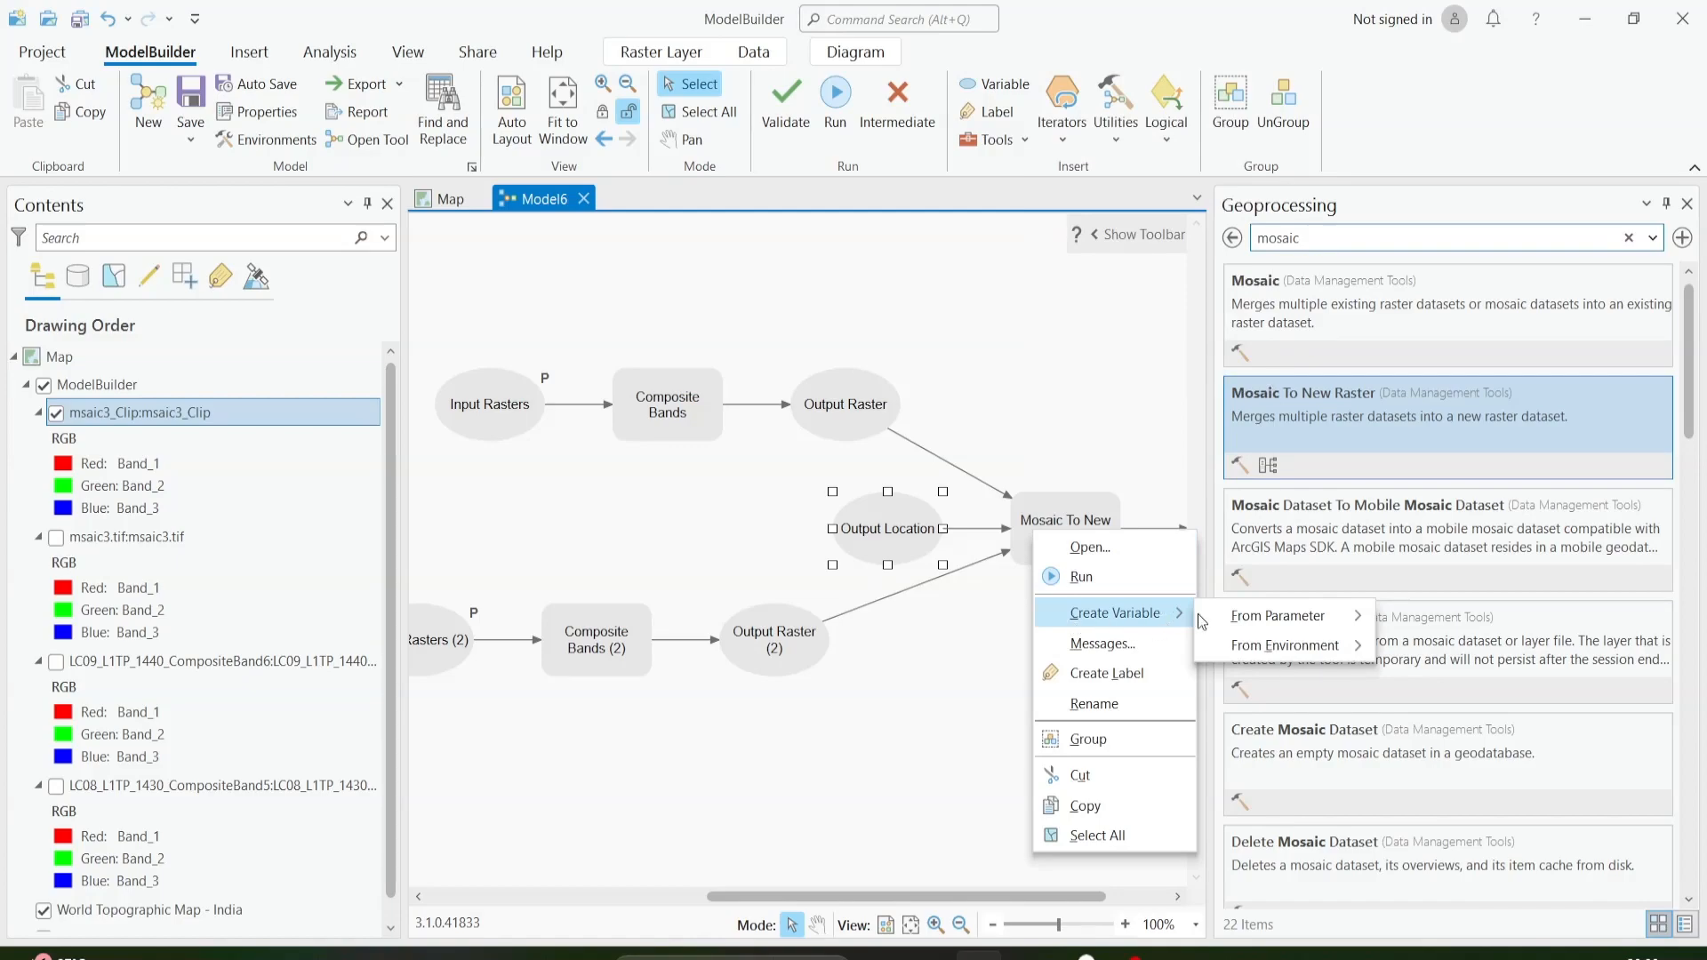
mouse_move(1255, 615)
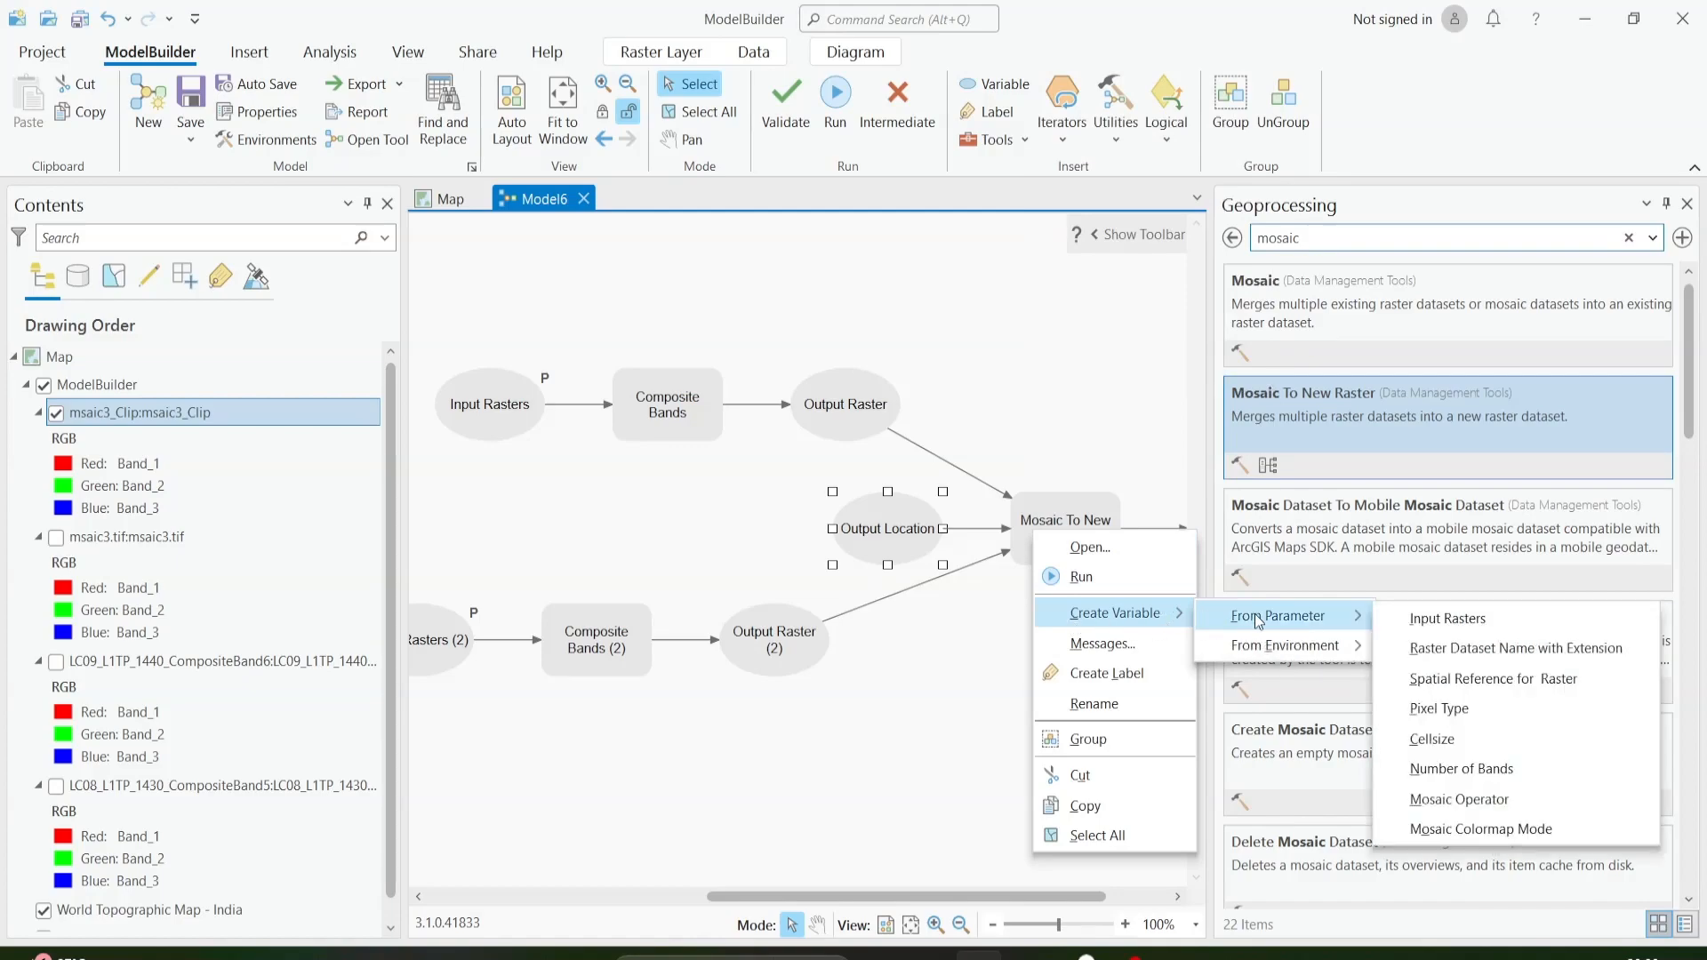
click(1462, 649)
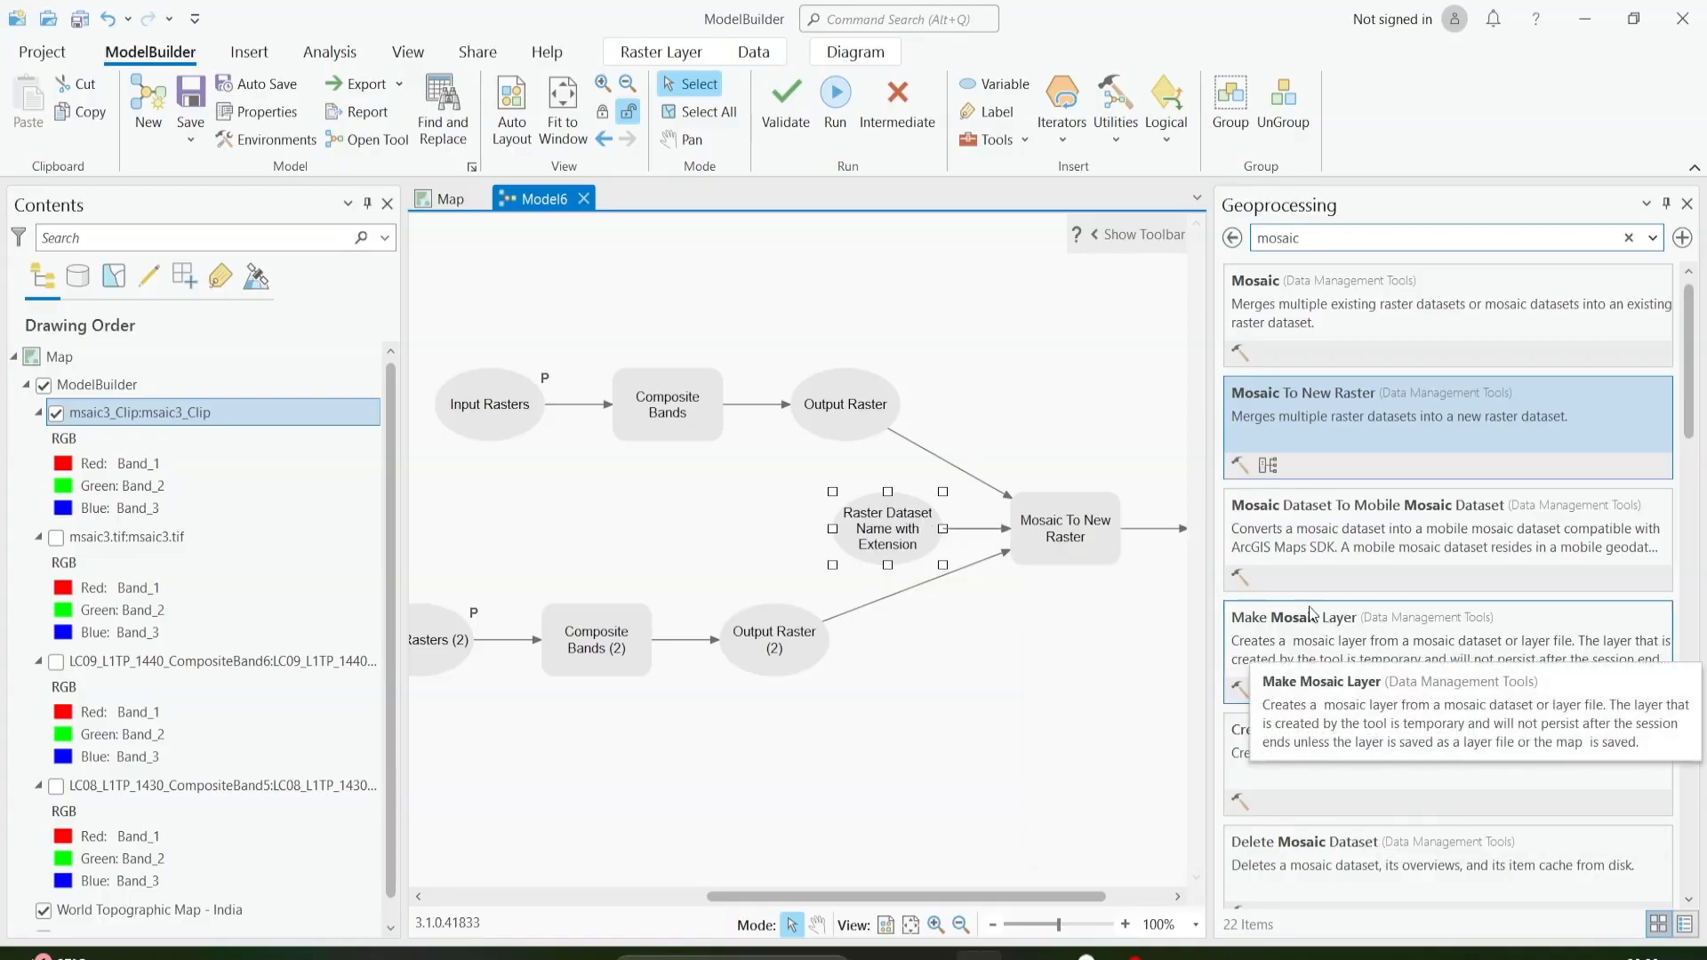
right_click(903, 523)
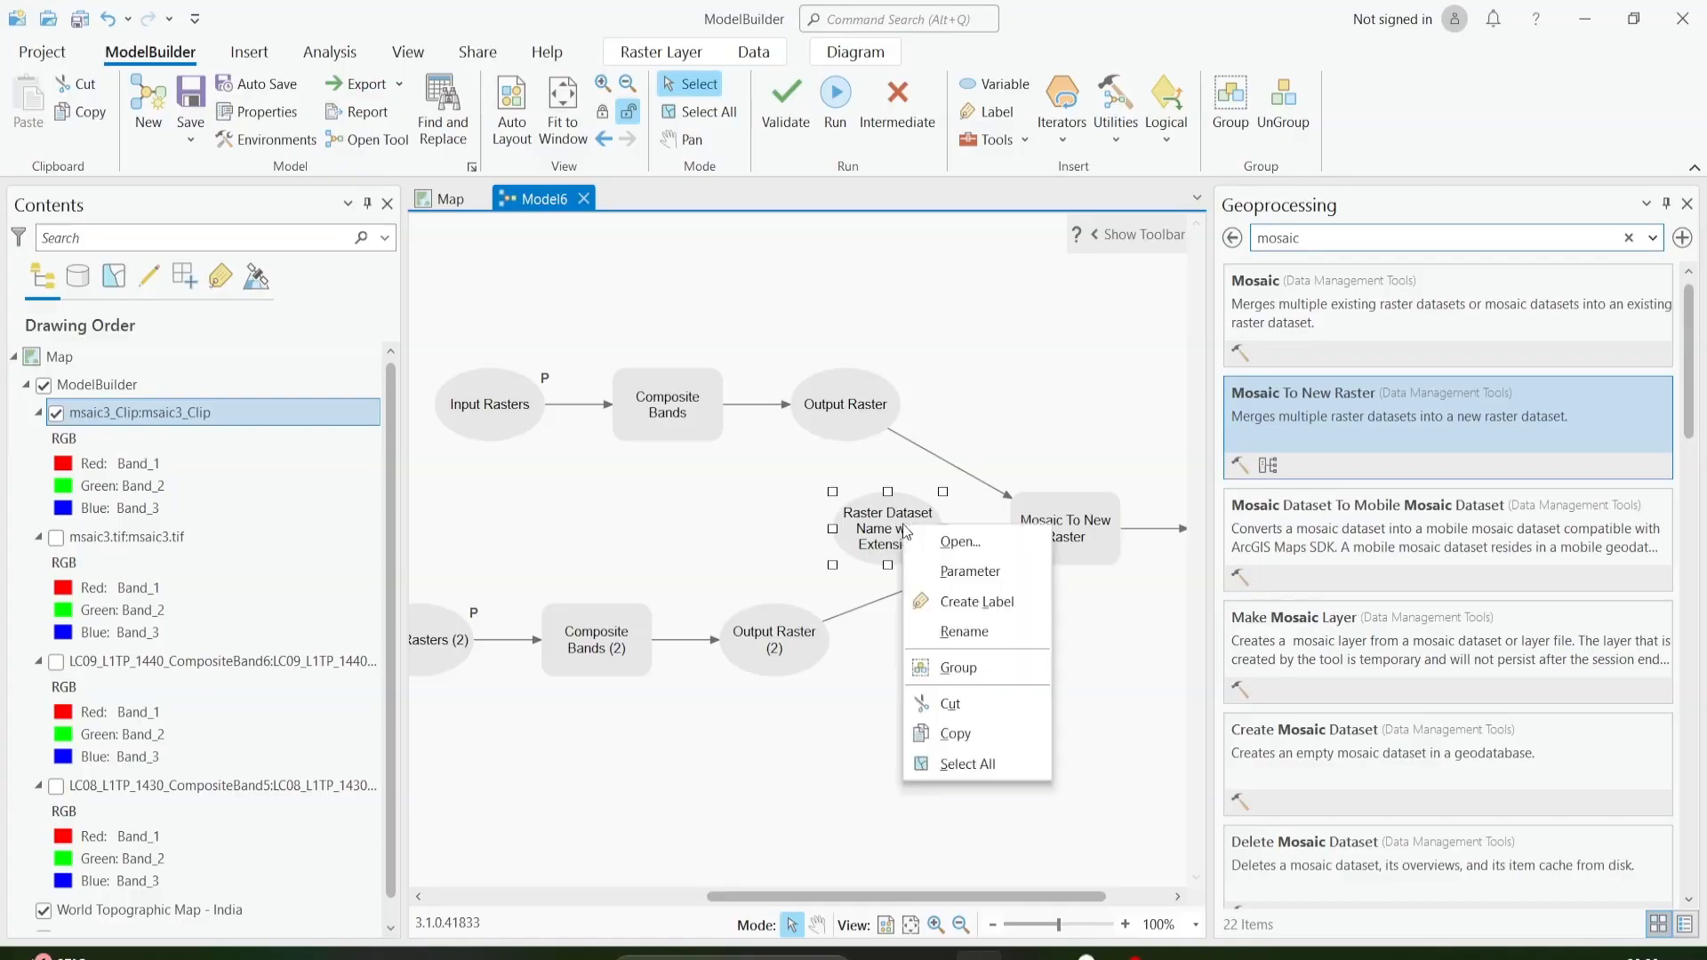
click(952, 575)
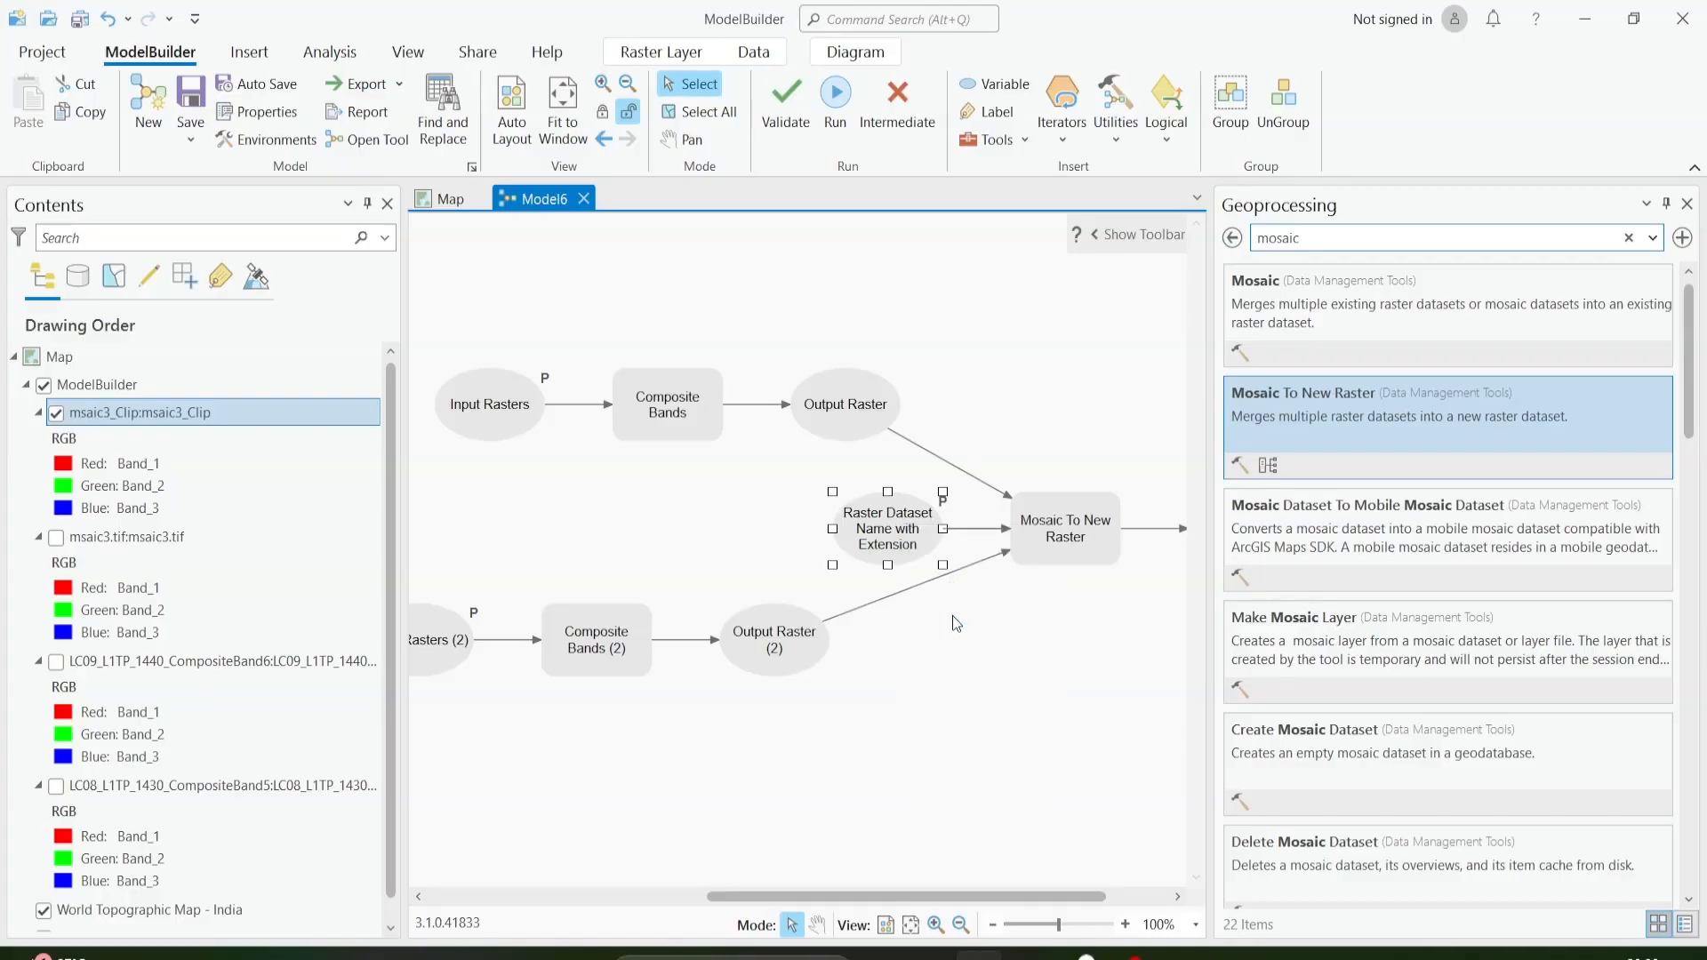
Create a Pixel Type variable from the Mosaic To New Raster tool's parameter and mark it as a model parameter.
right_click(1064, 533)
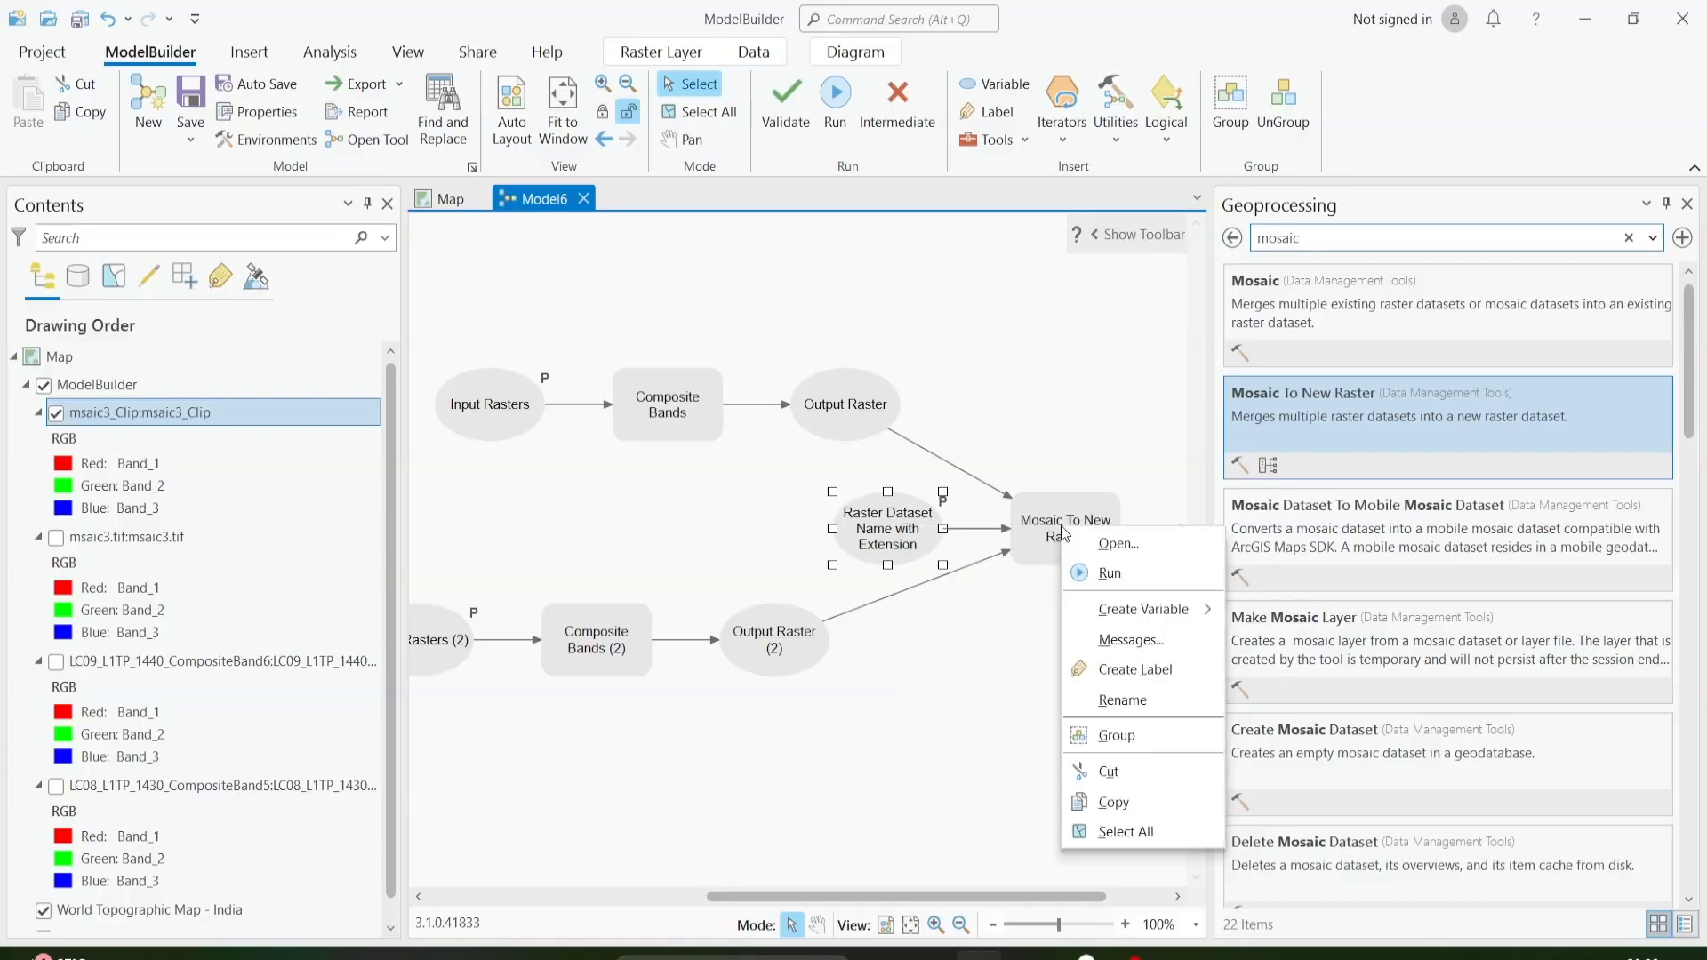
mouse_move(1183, 613)
mouse_move(1291, 615)
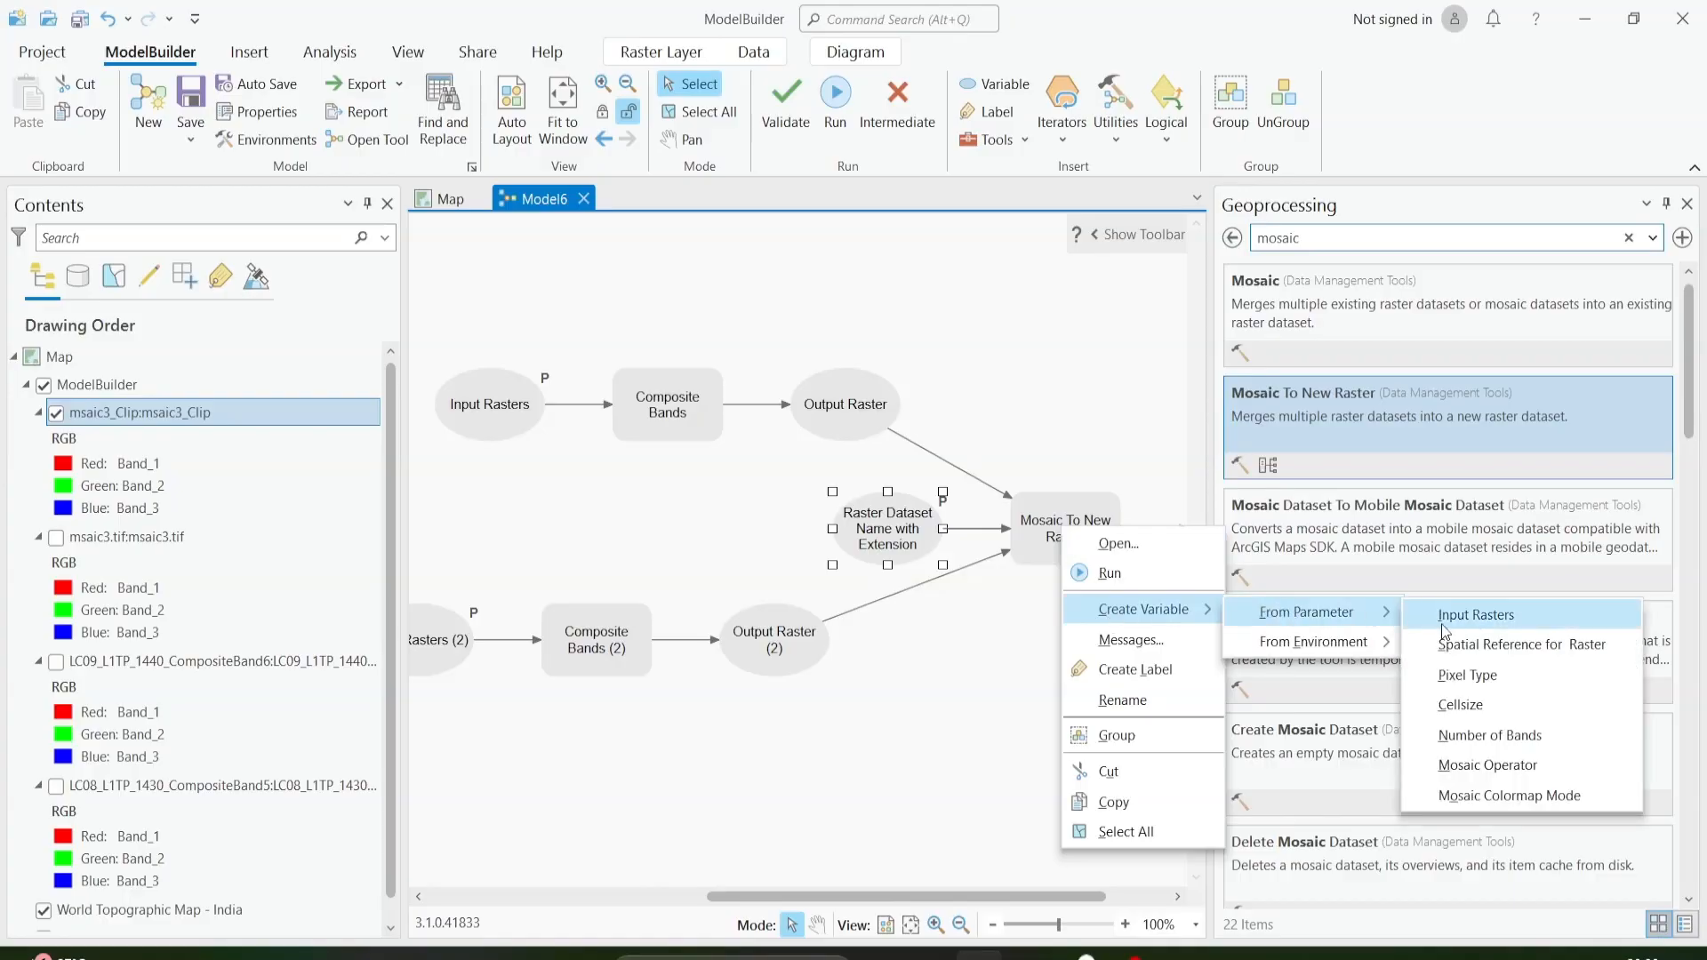
click(1453, 678)
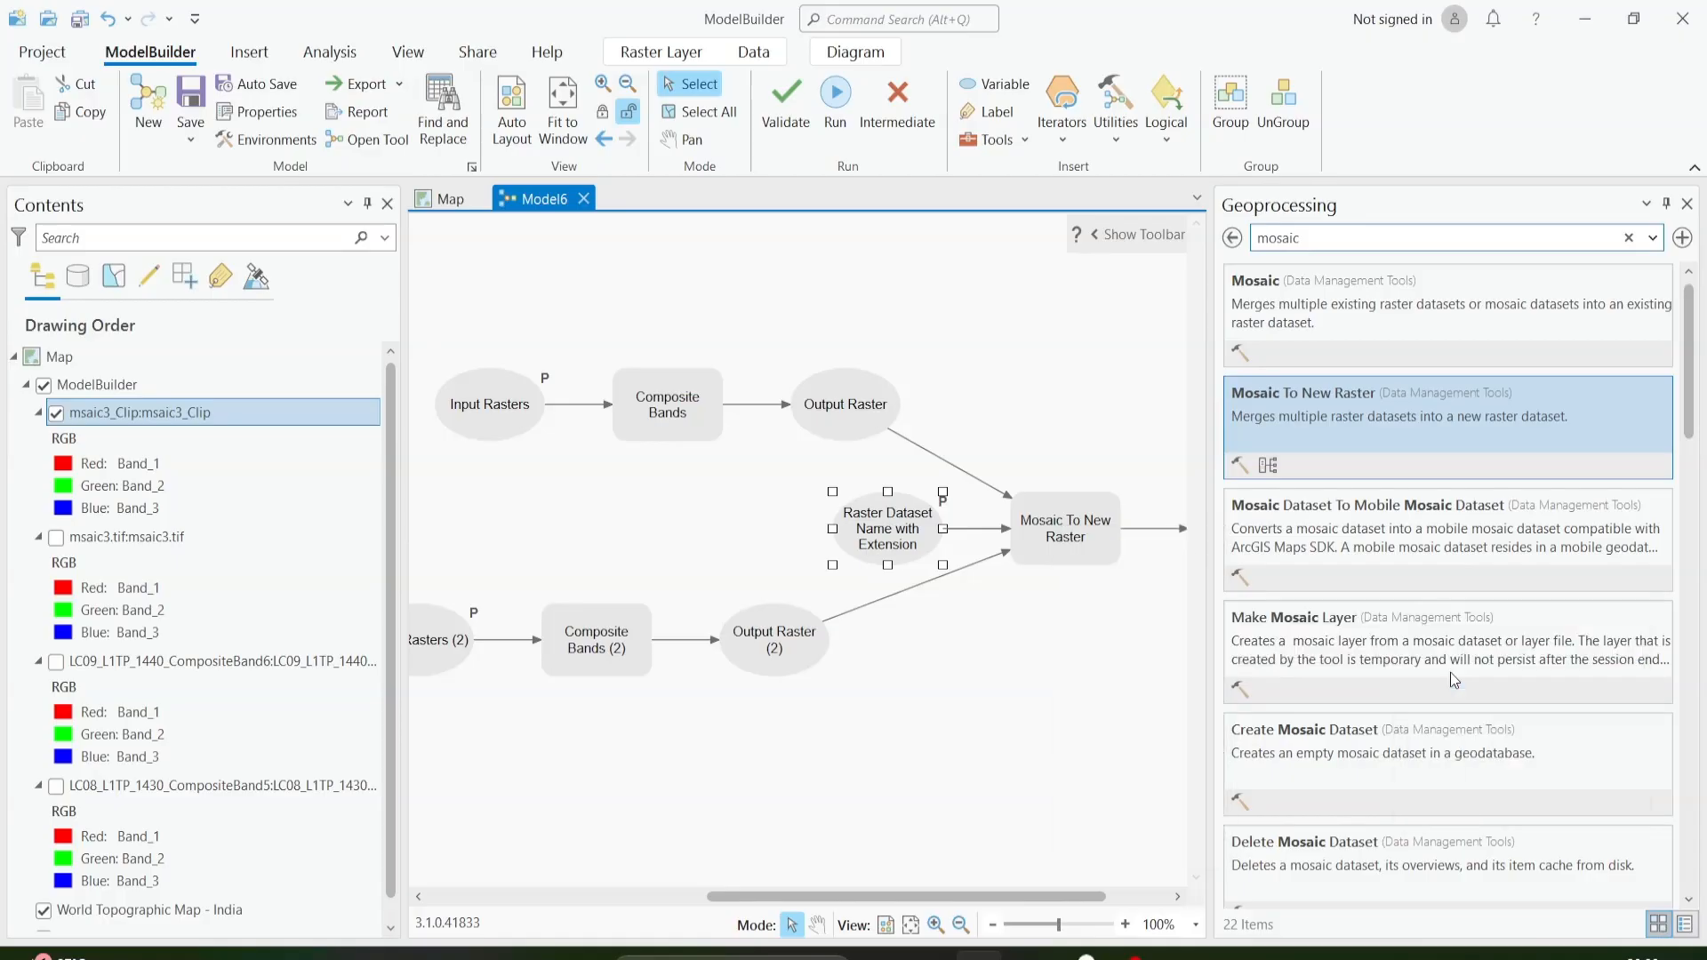
right_click(863, 529)
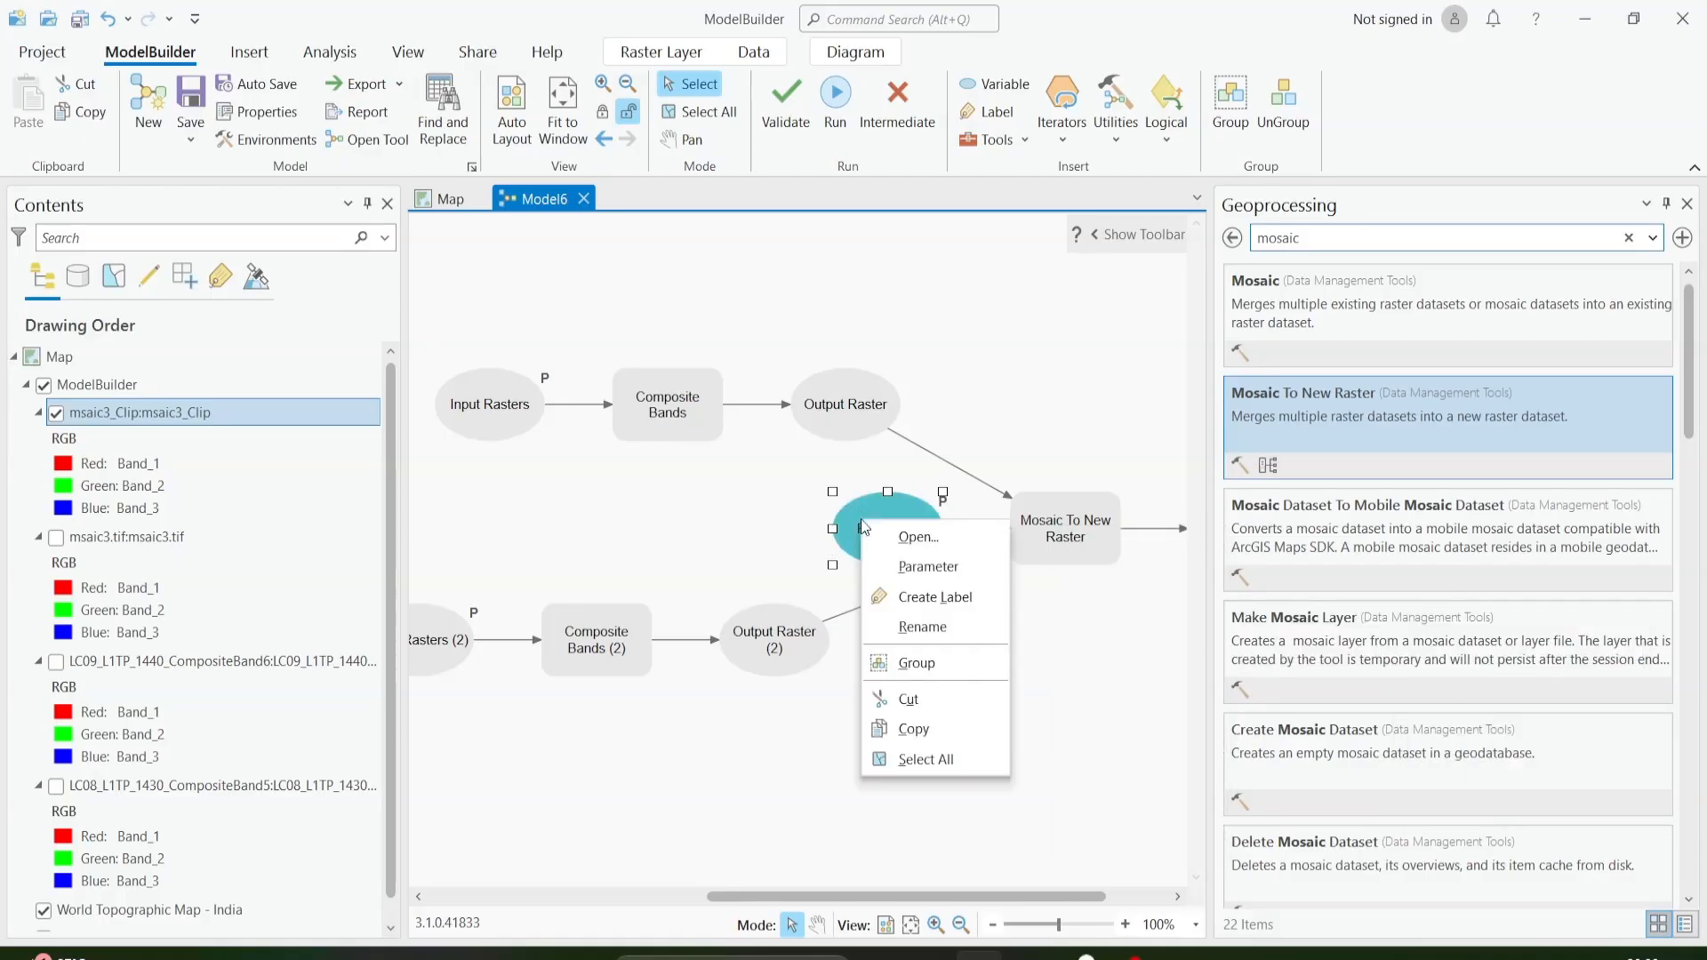
click(886, 568)
Create a Number of Bands variable from the Mosaic To New Raster tool's parameter and mark it as a model parameter.
right_click(1047, 539)
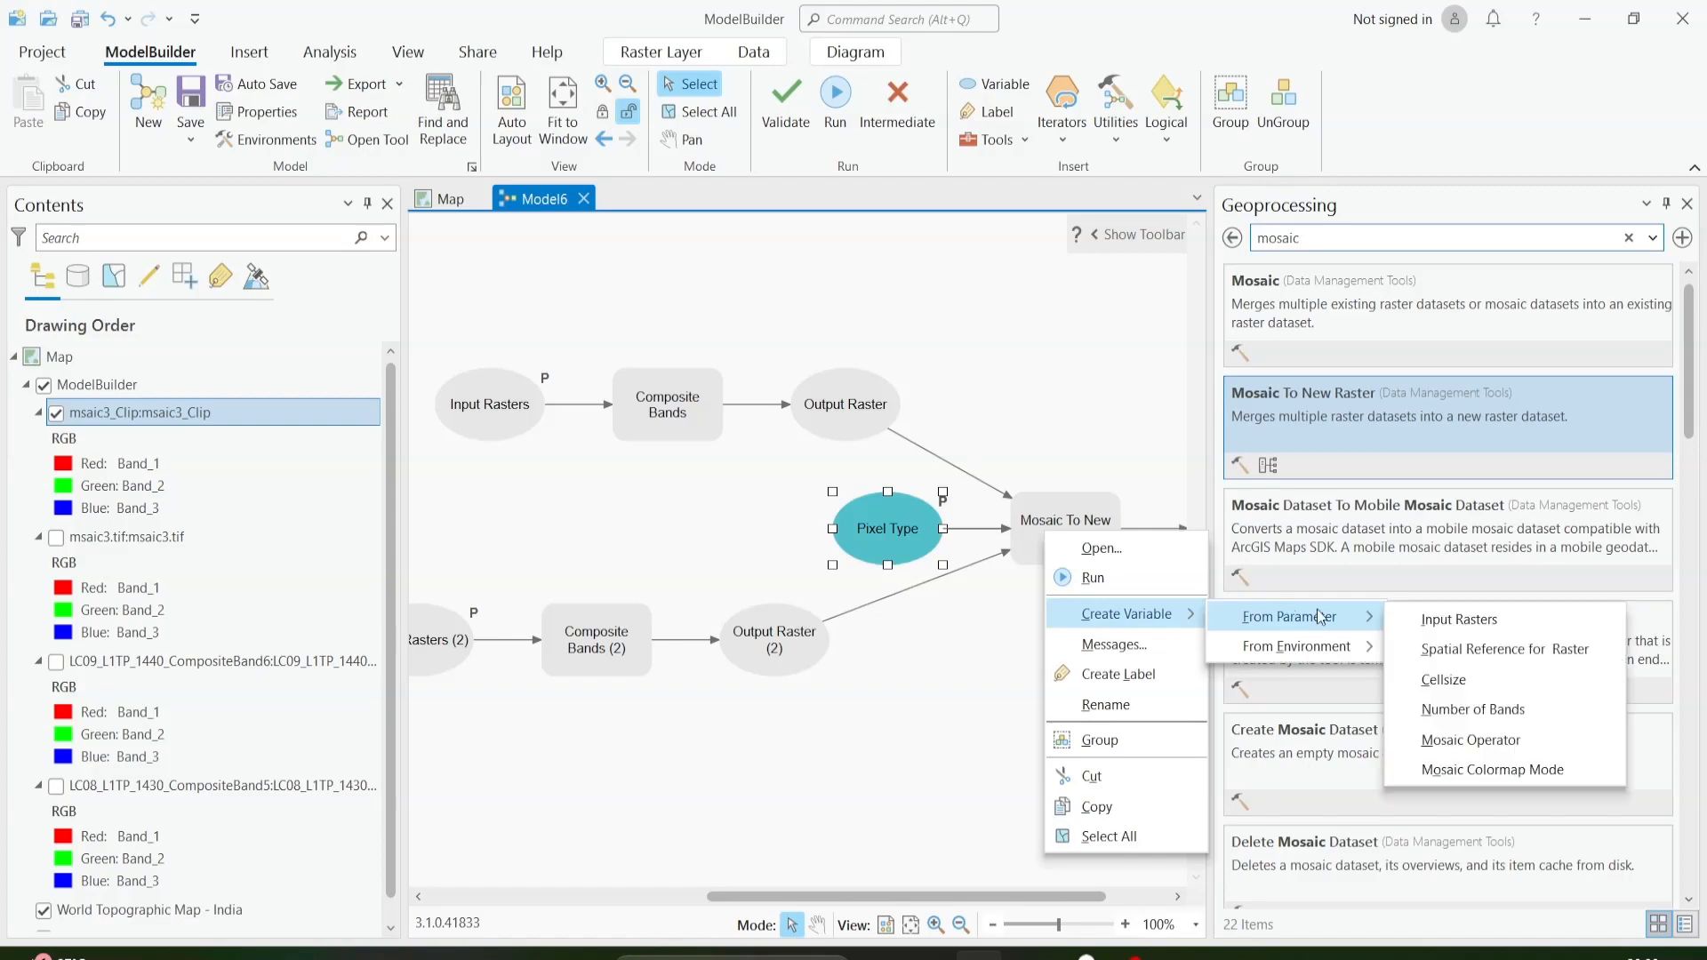
click(1444, 714)
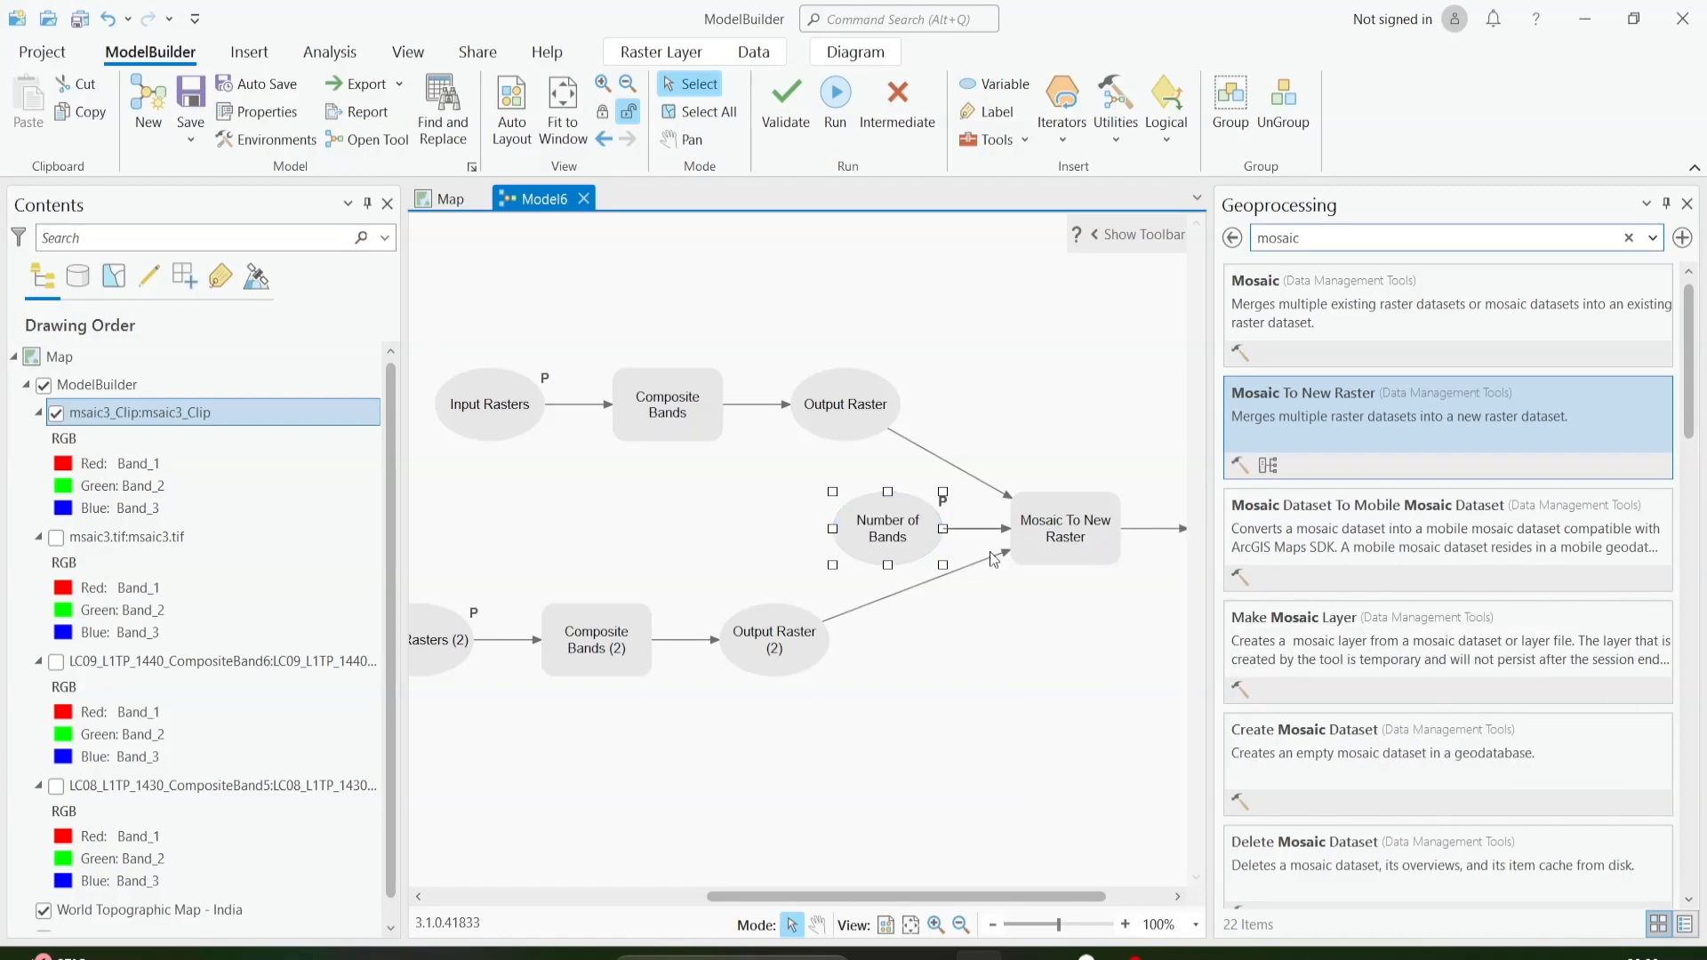
right_click(904, 538)
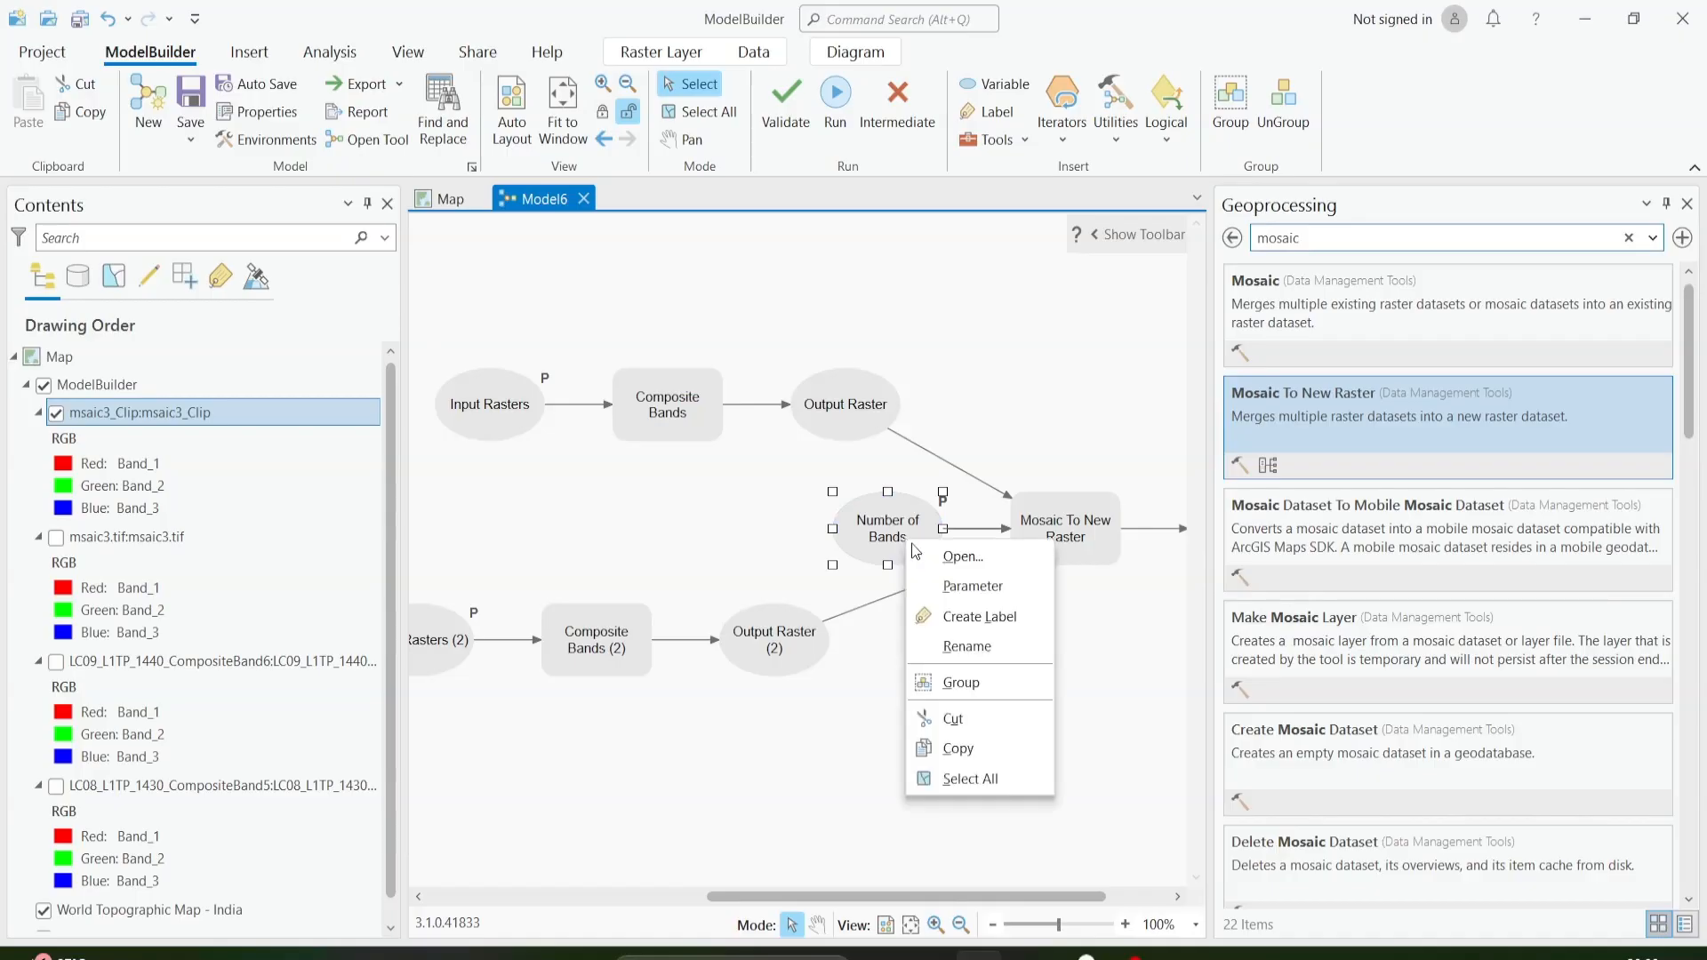
click(931, 589)
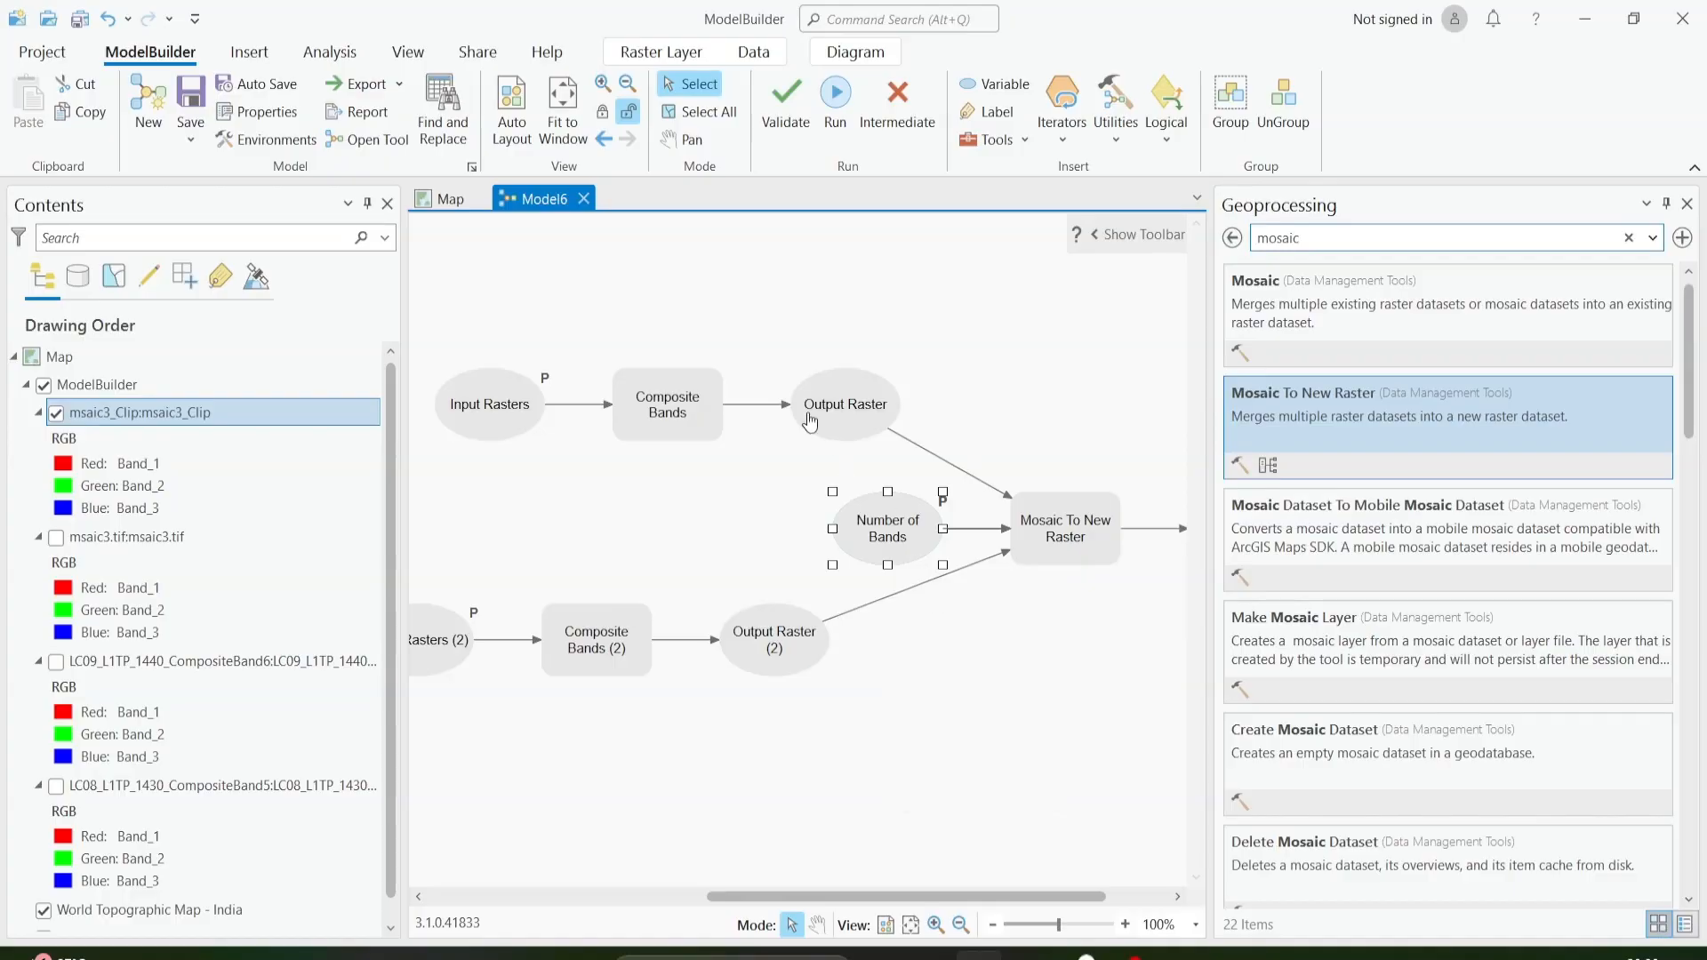
Auto-arrange the model and make Output Location a model parameter with Add To Display turned off.
click(513, 95)
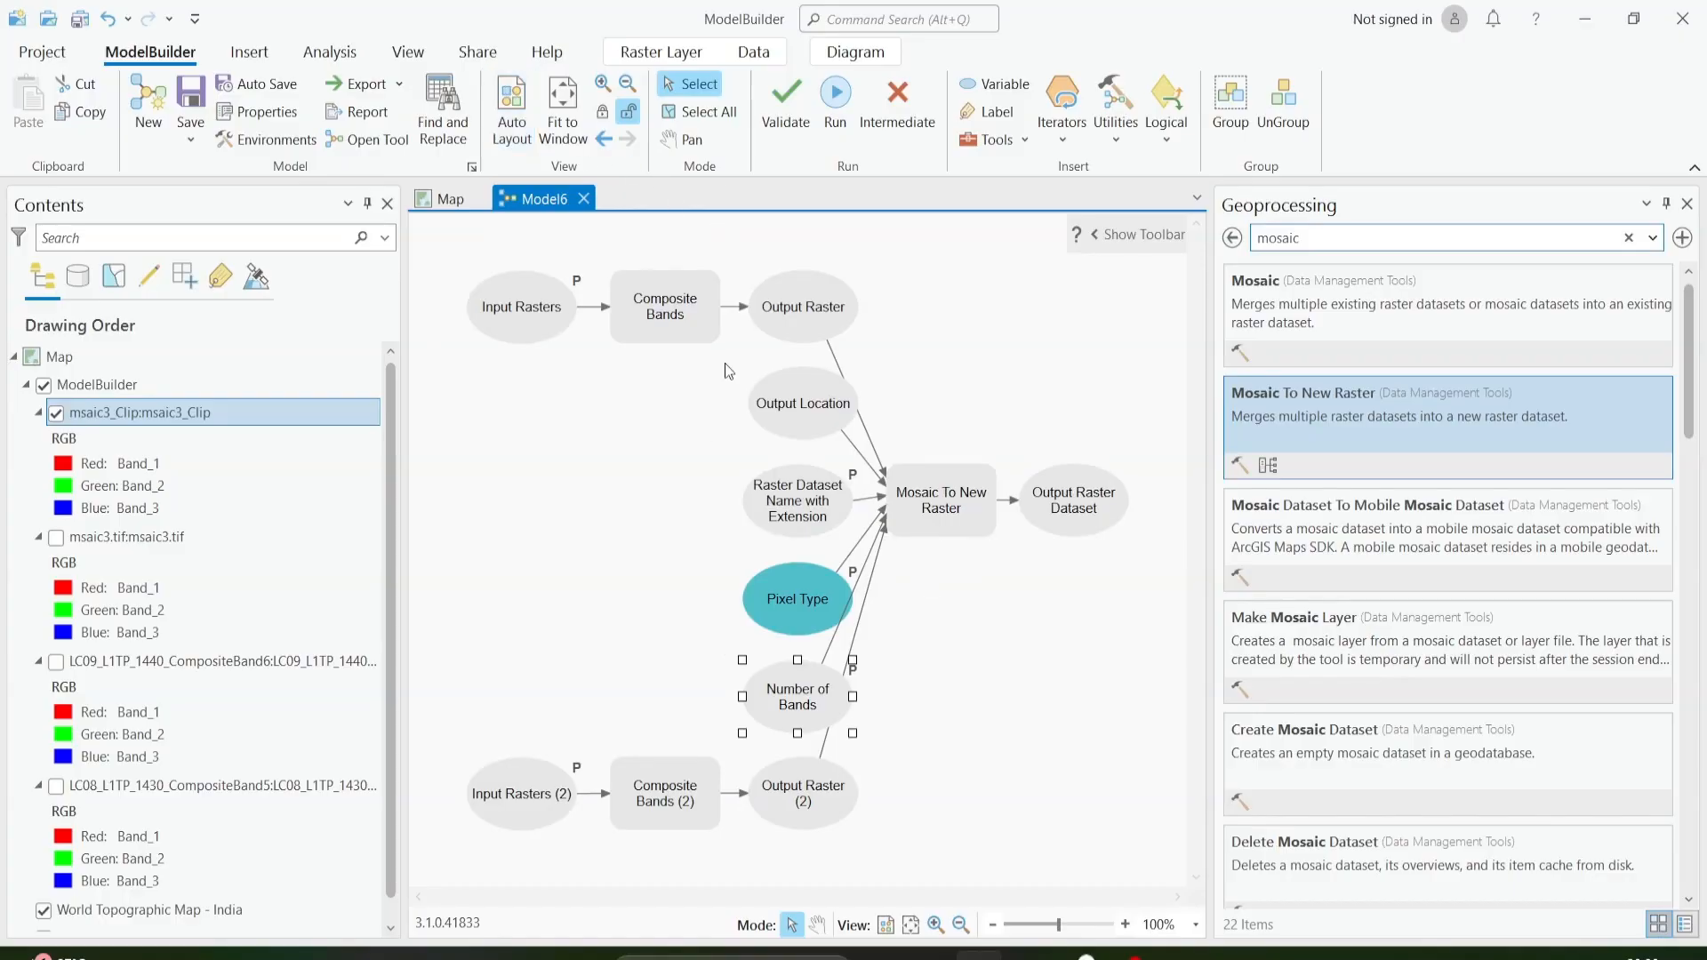
right_click(799, 419)
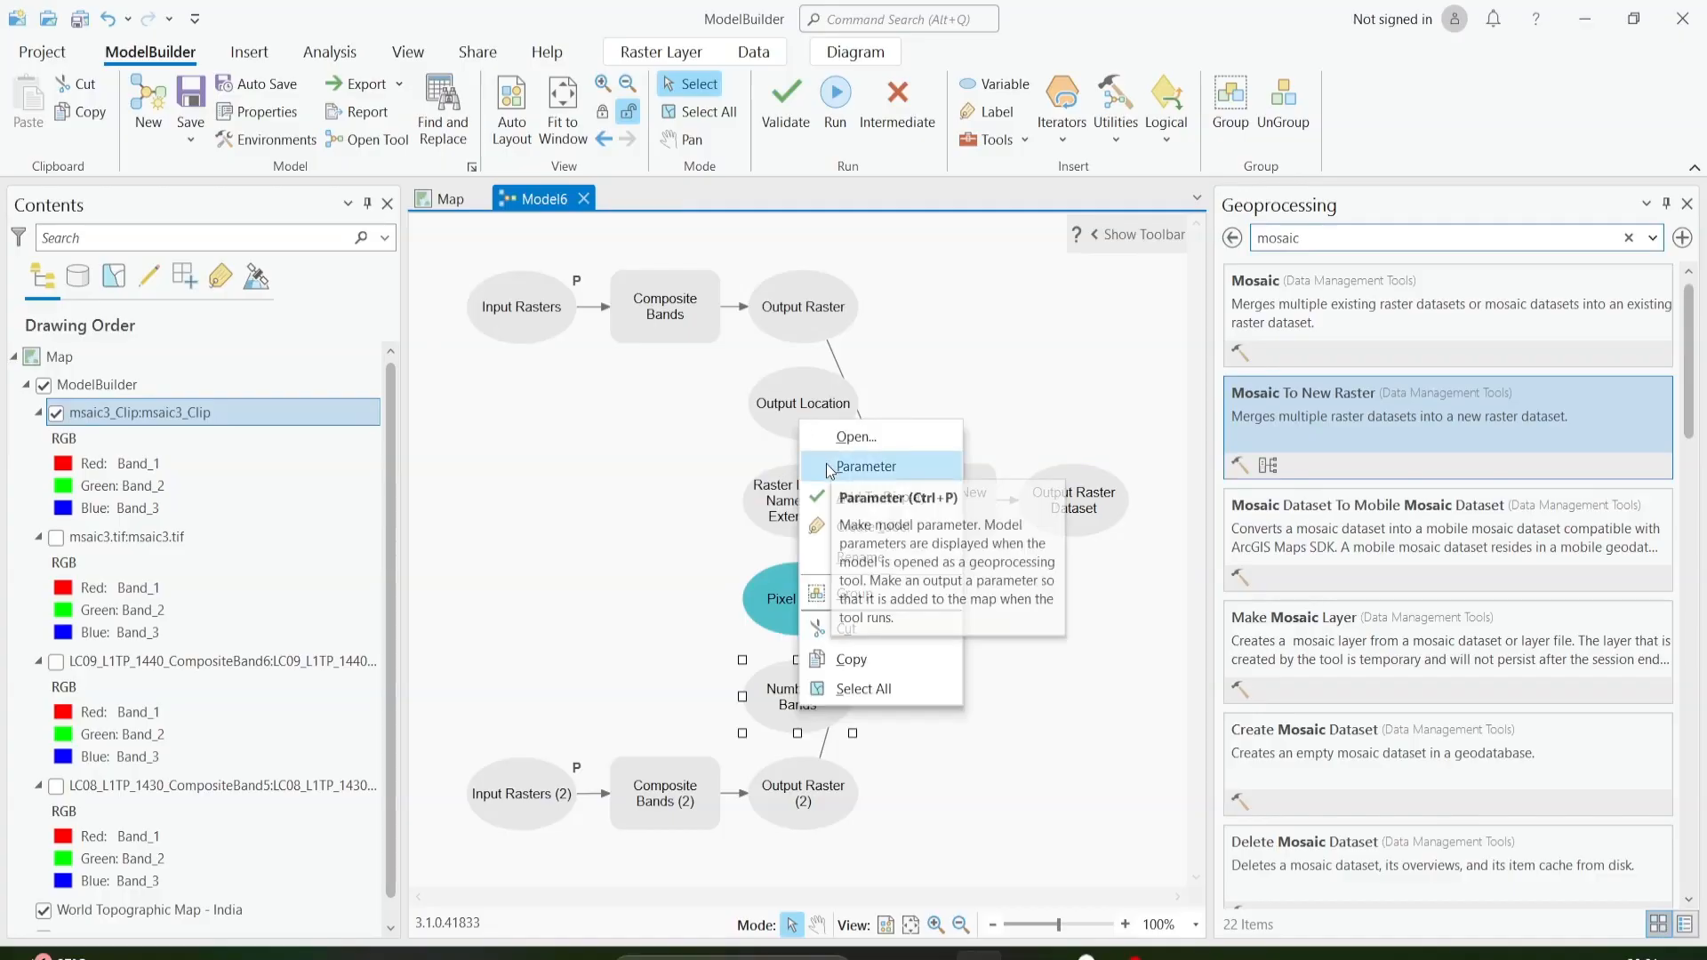
click(827, 467)
right_click(820, 415)
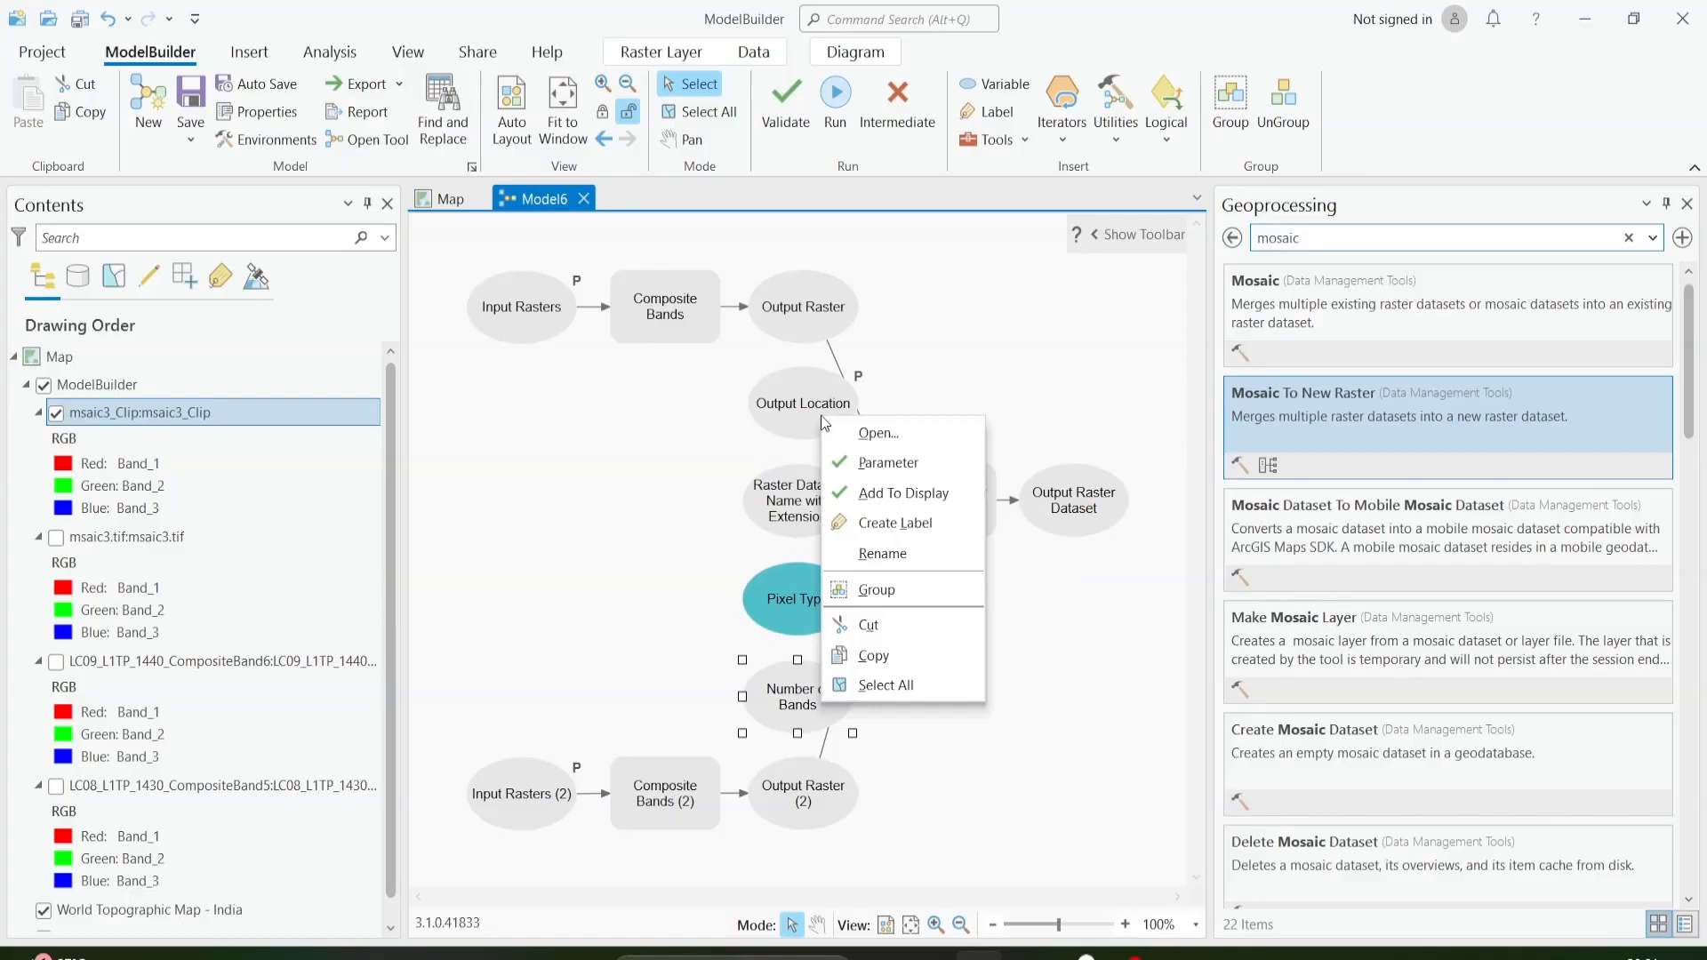
click(861, 500)
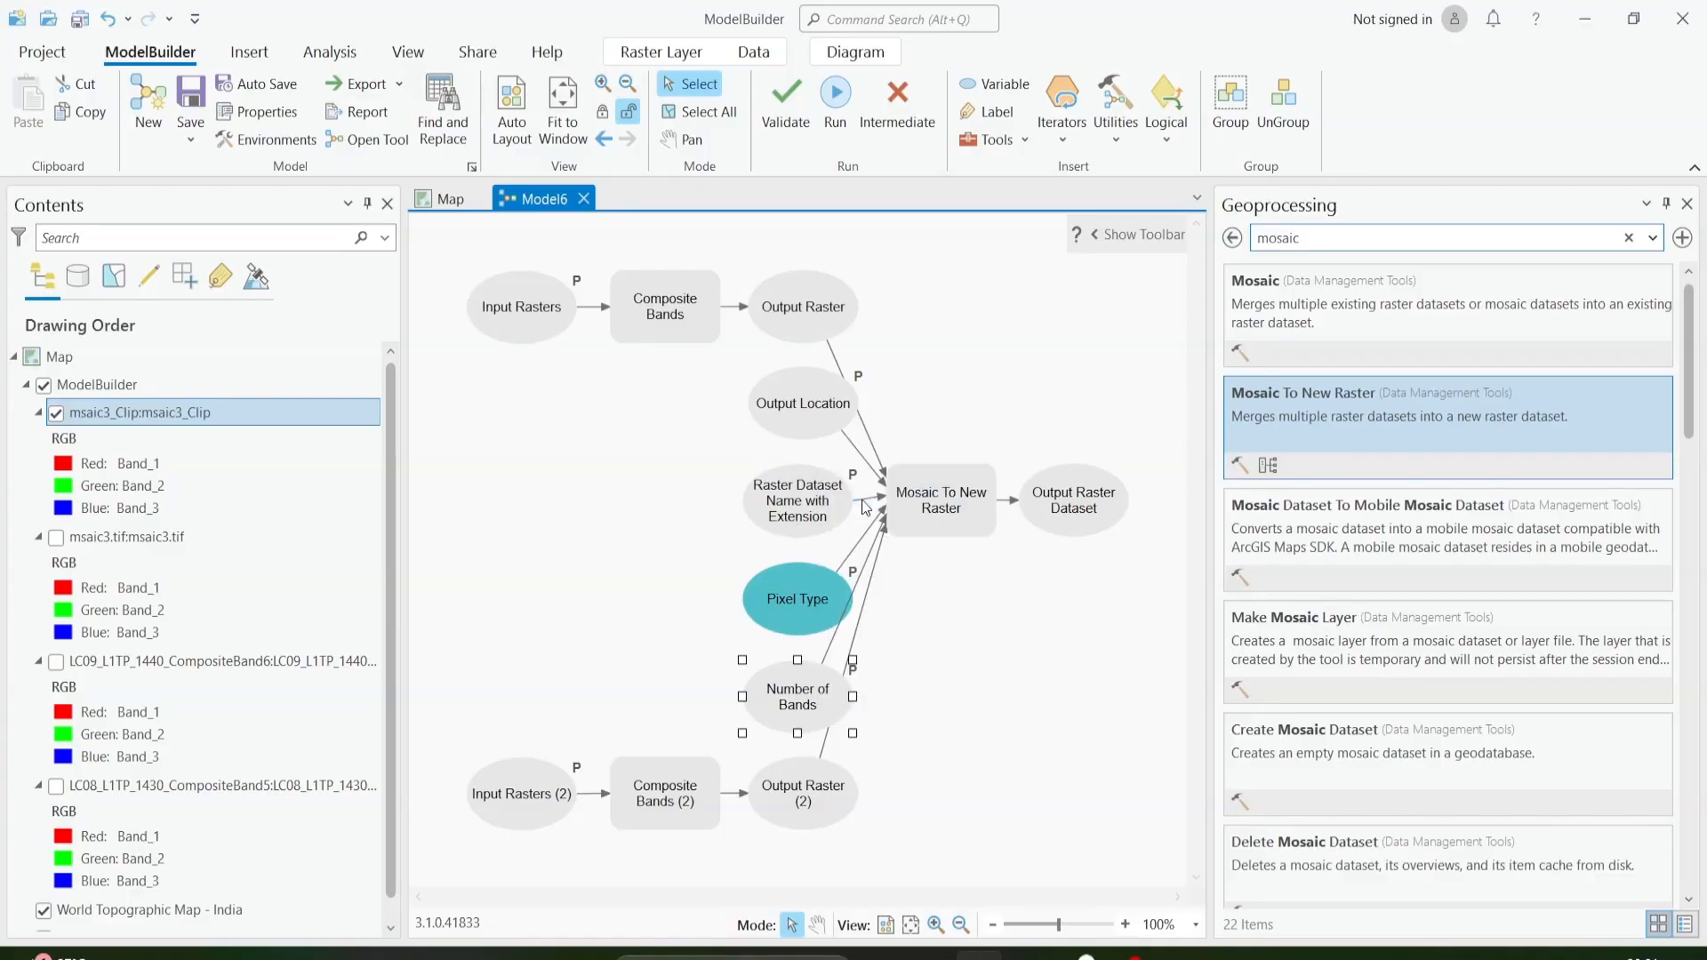
click(896, 358)
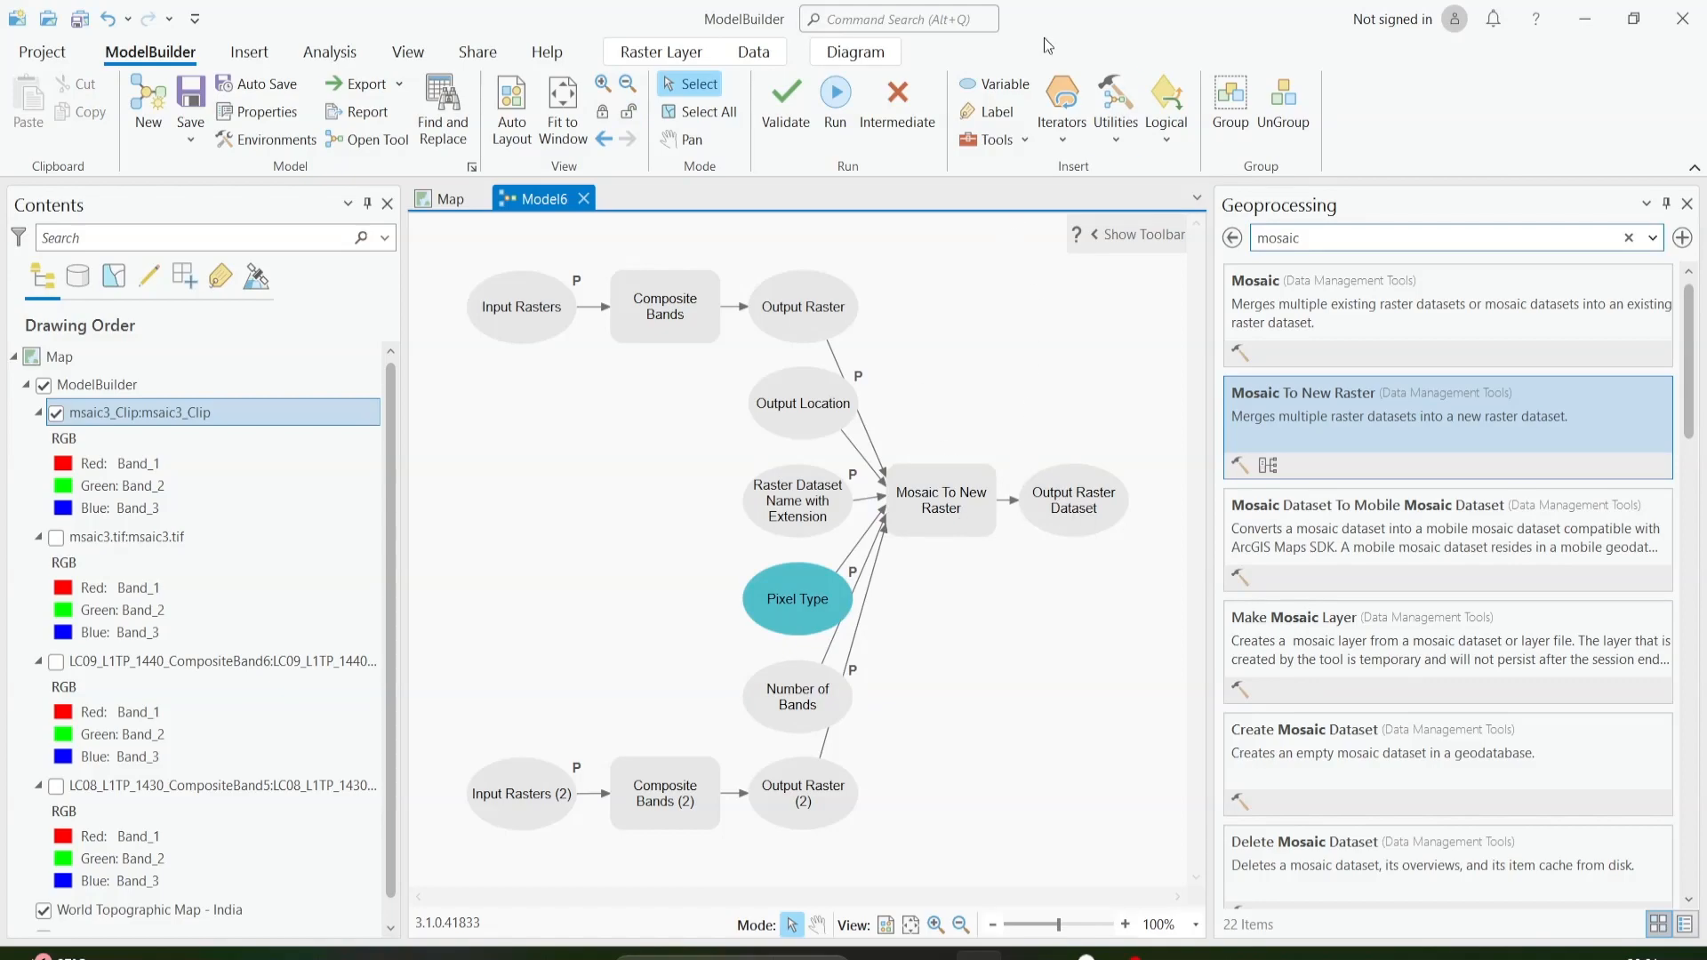
Search the insertable tools for "clip" and add Clip Raster to the model below the Output Raster Dataset.
click(1014, 141)
text(comp)
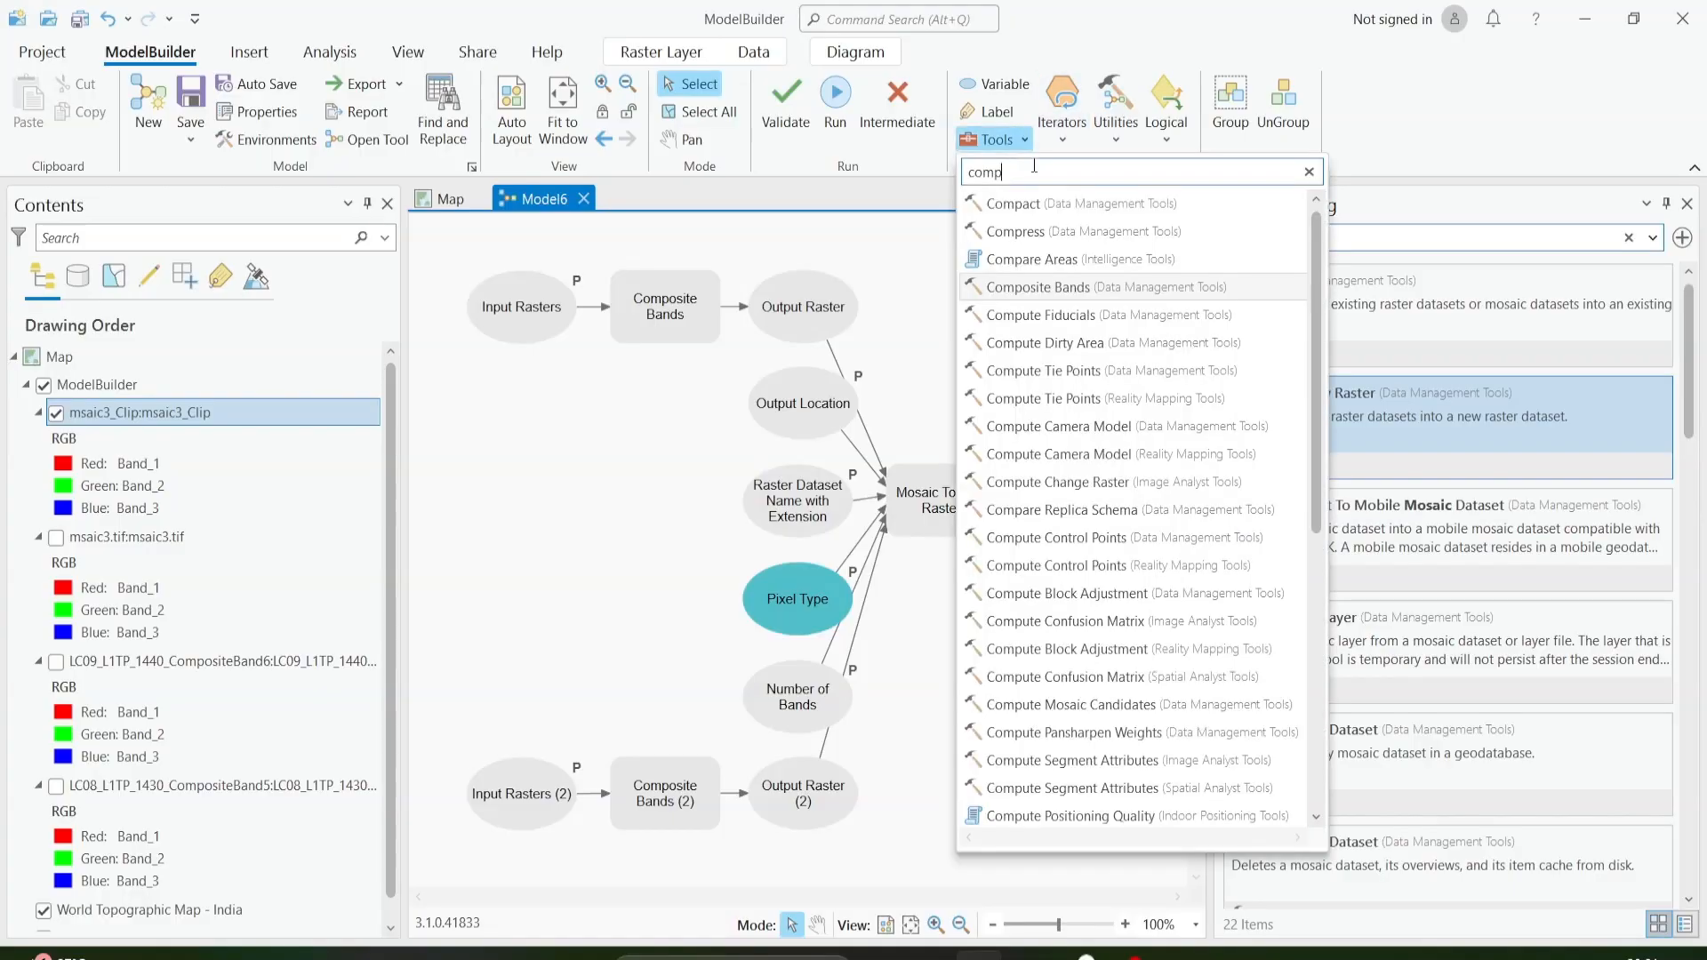
key(BackSpace)
key(BackSpace)
key(BackSpace)
text(lip)
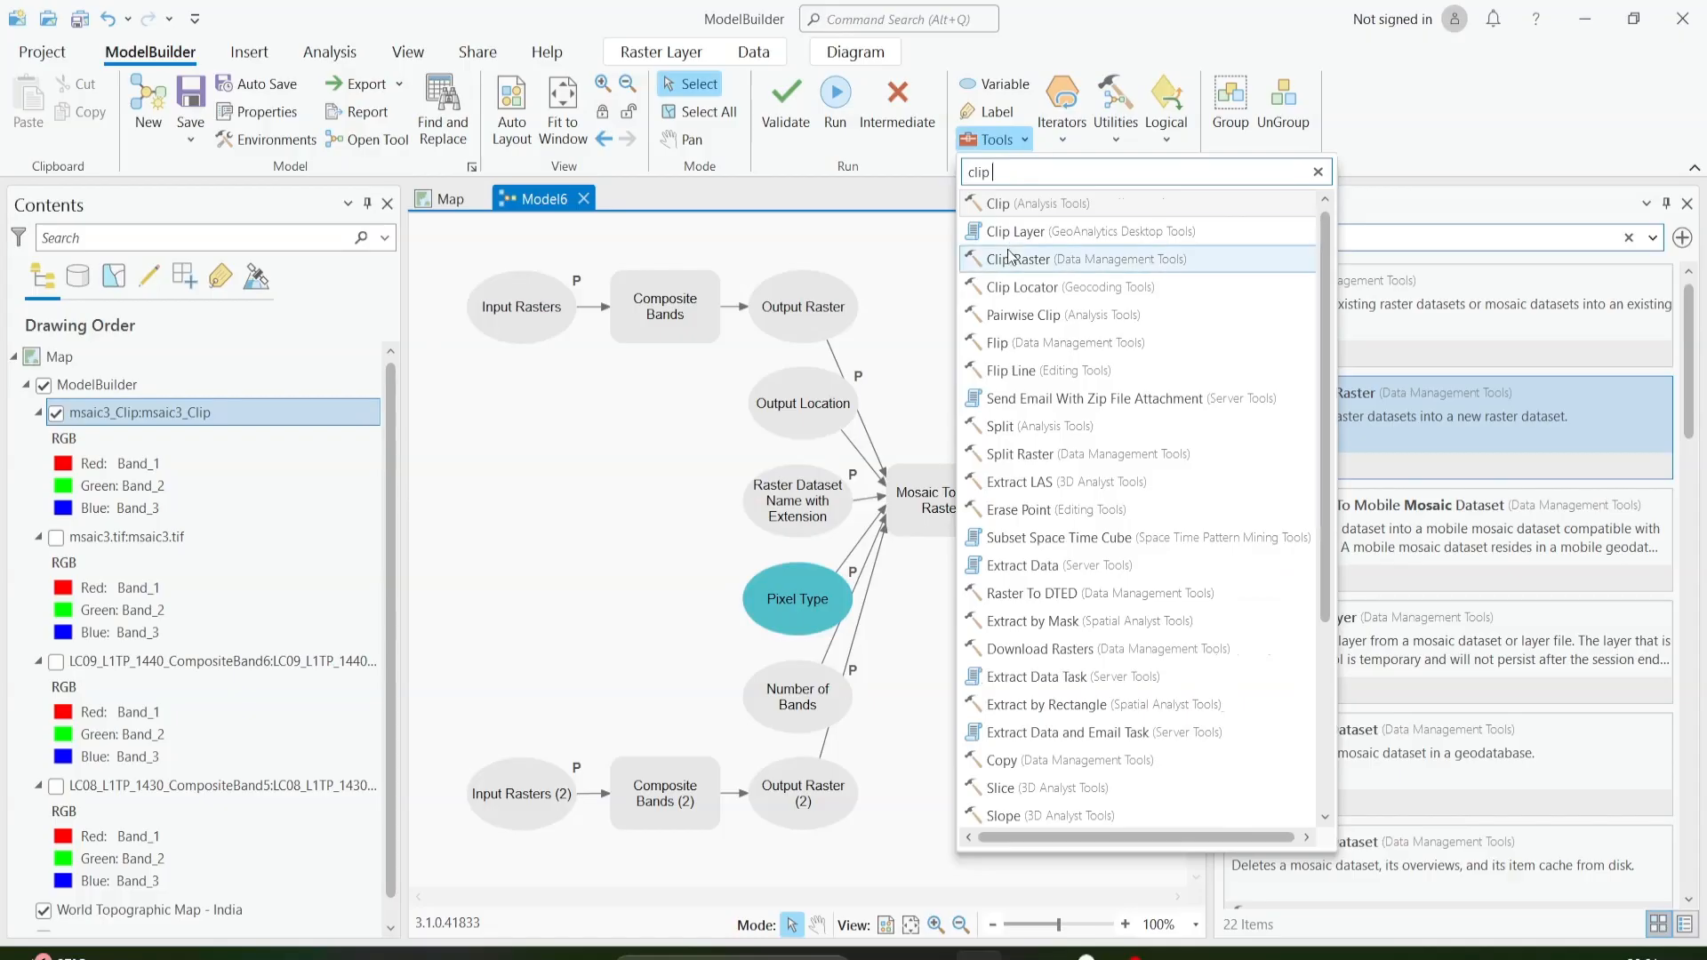
drag(1010, 255, 928, 568)
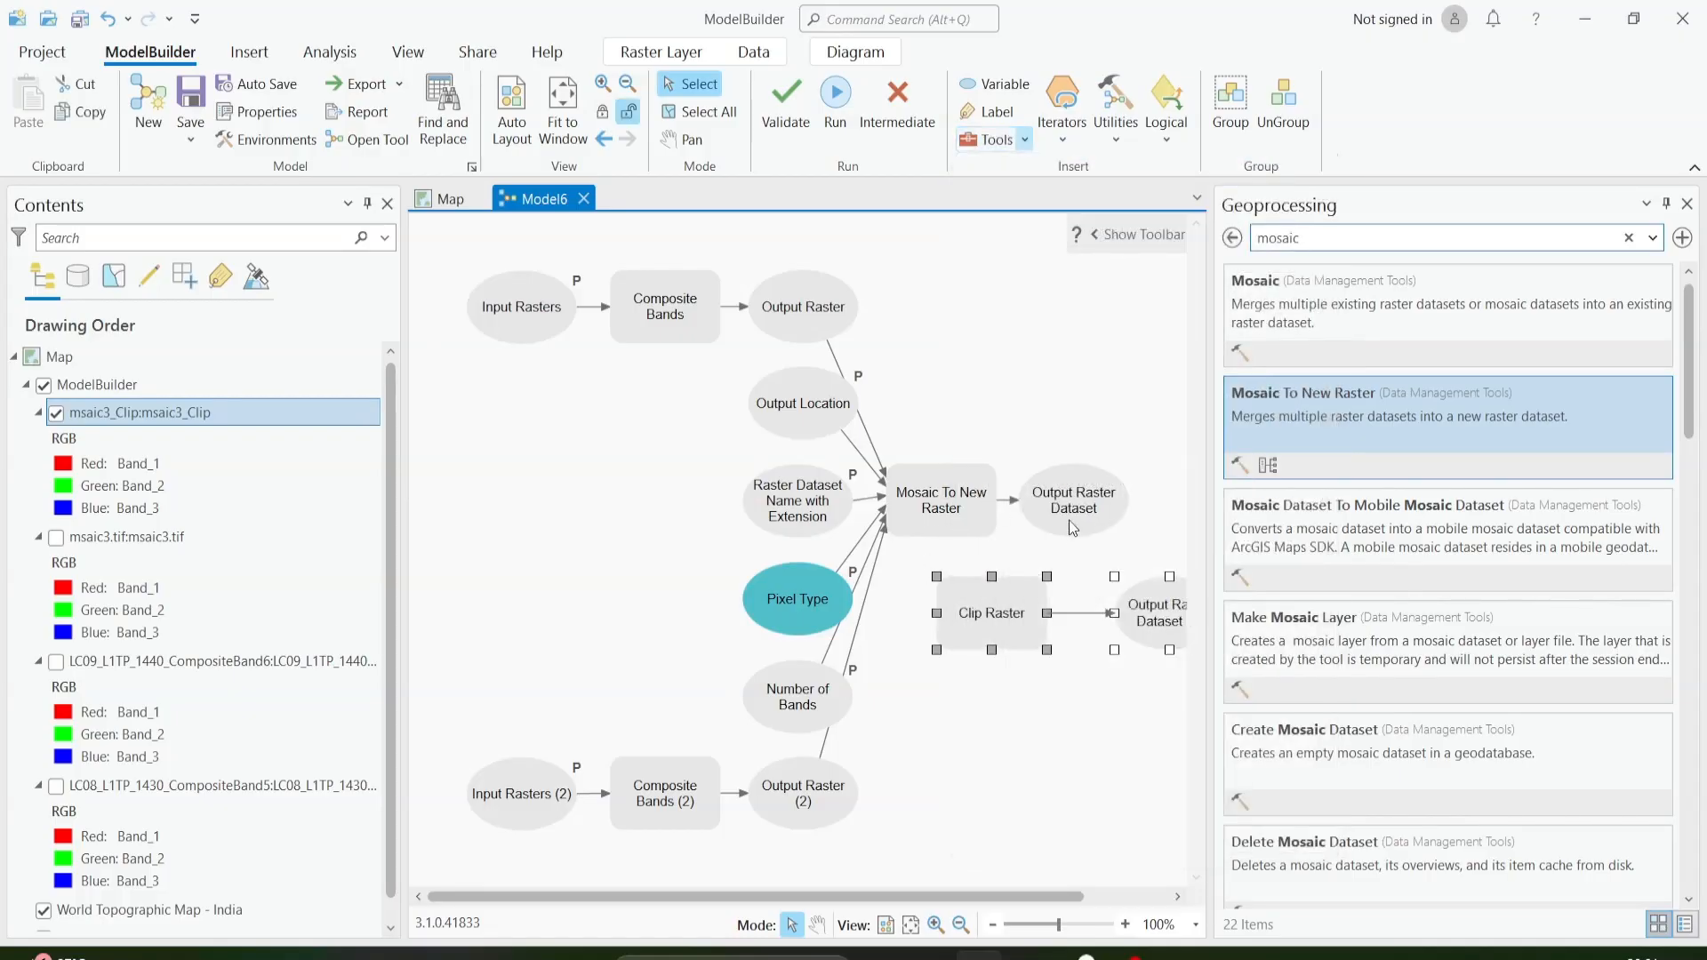
Close the Geoprocessing pane and connect Output Raster Dataset to Clip Raster as its Input Raster.
click(1686, 204)
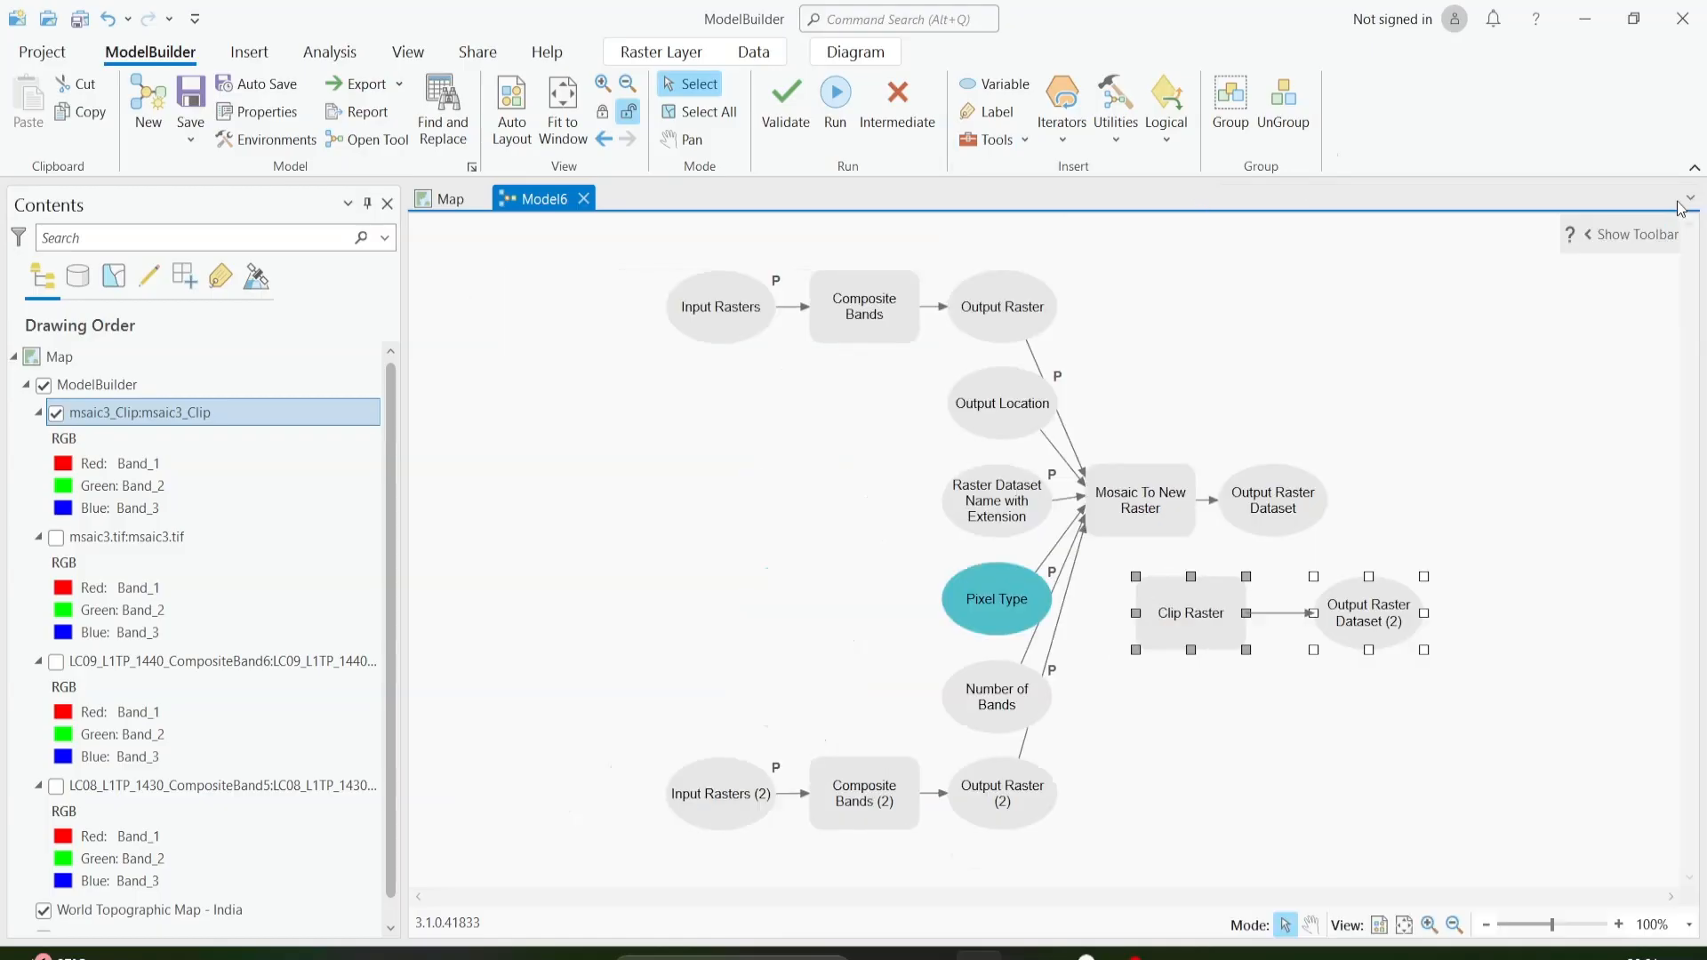
drag(1267, 507, 1213, 600)
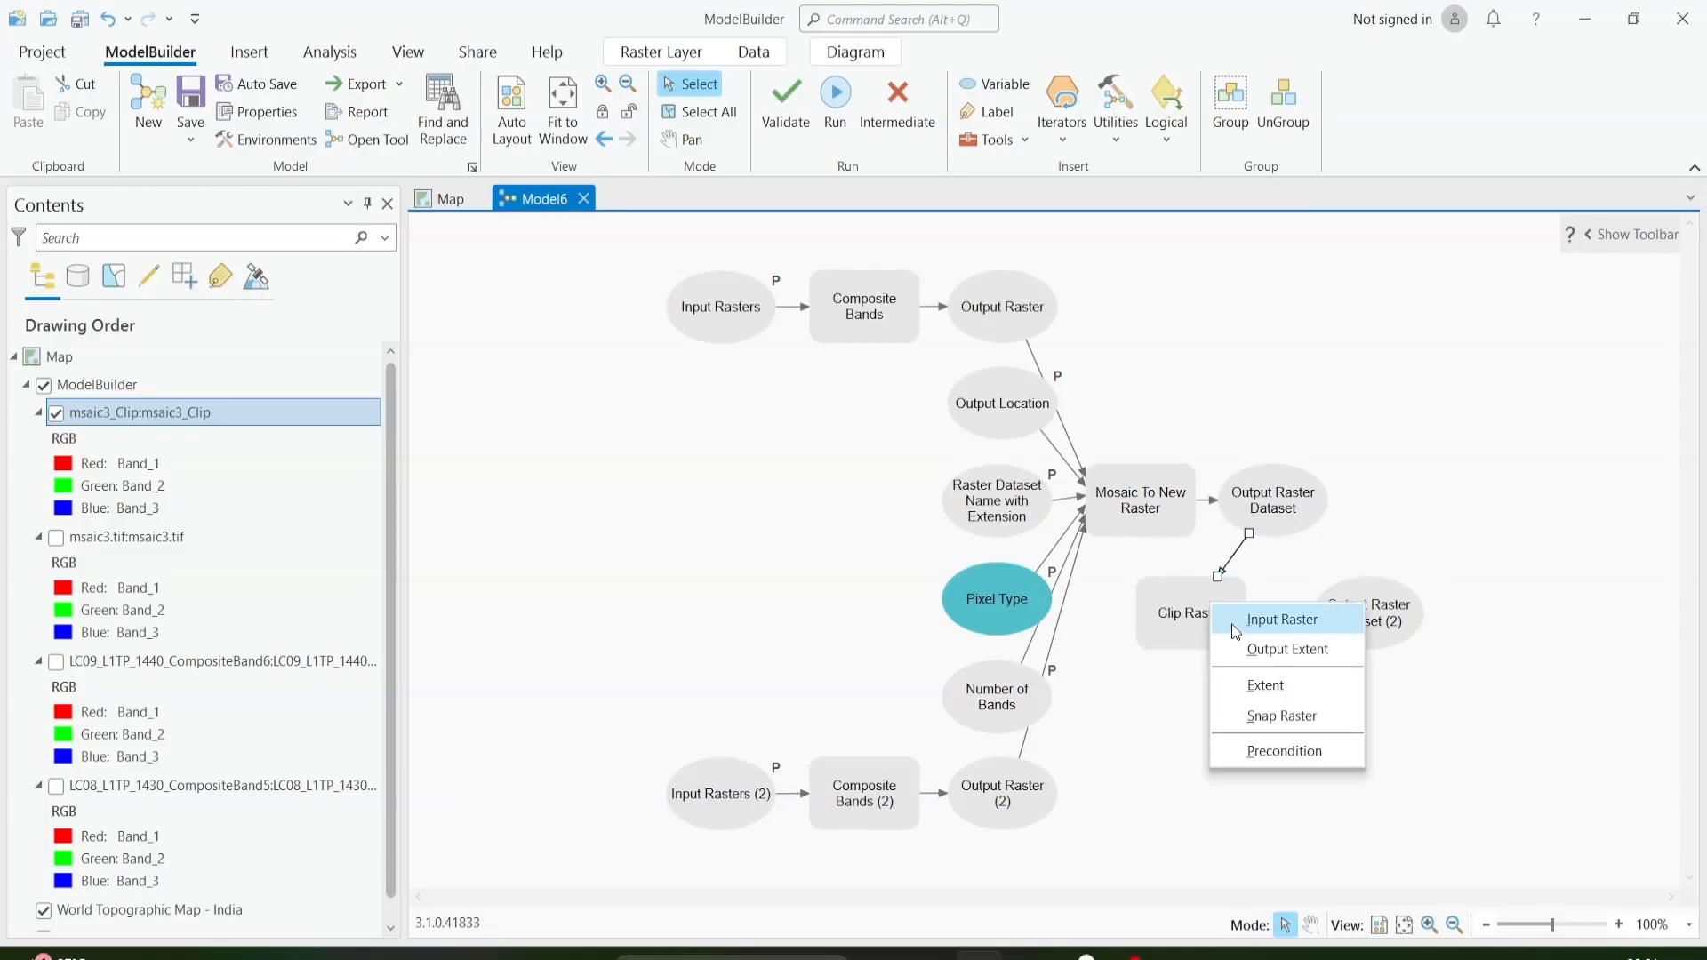
click(1280, 619)
Create an Output Extent variable from the Clip Raster tool's parameter and mark it as a model parameter.
right_click(1205, 612)
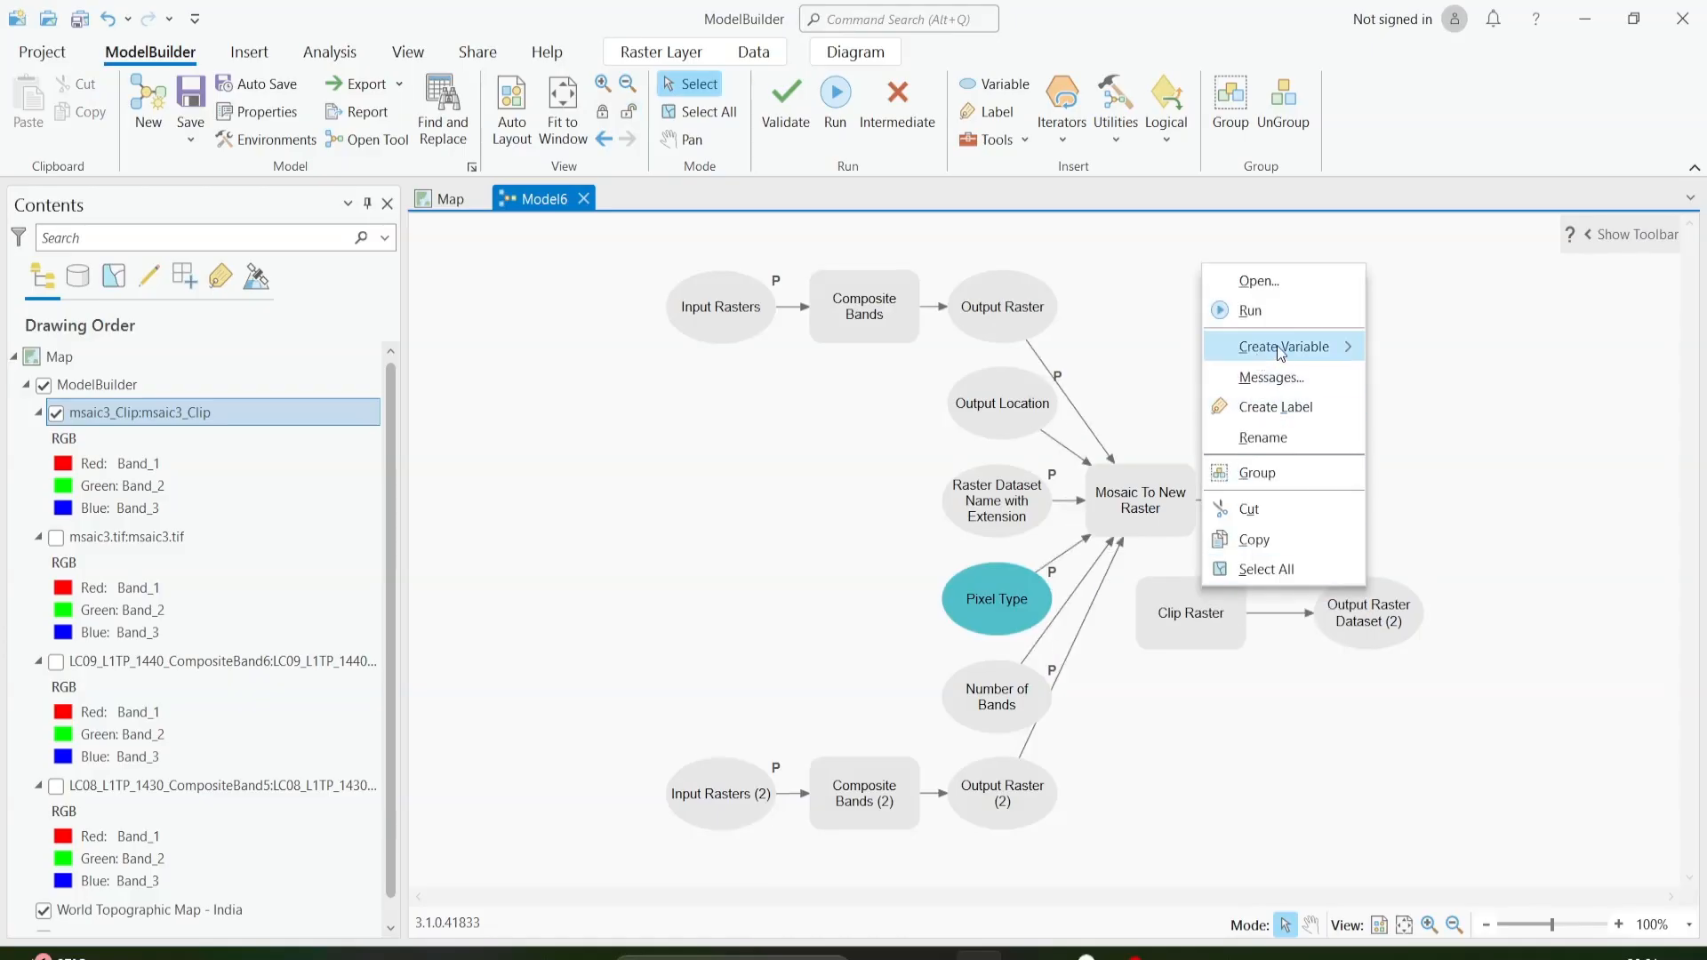
mouse_move(1295, 350)
mouse_move(1416, 352)
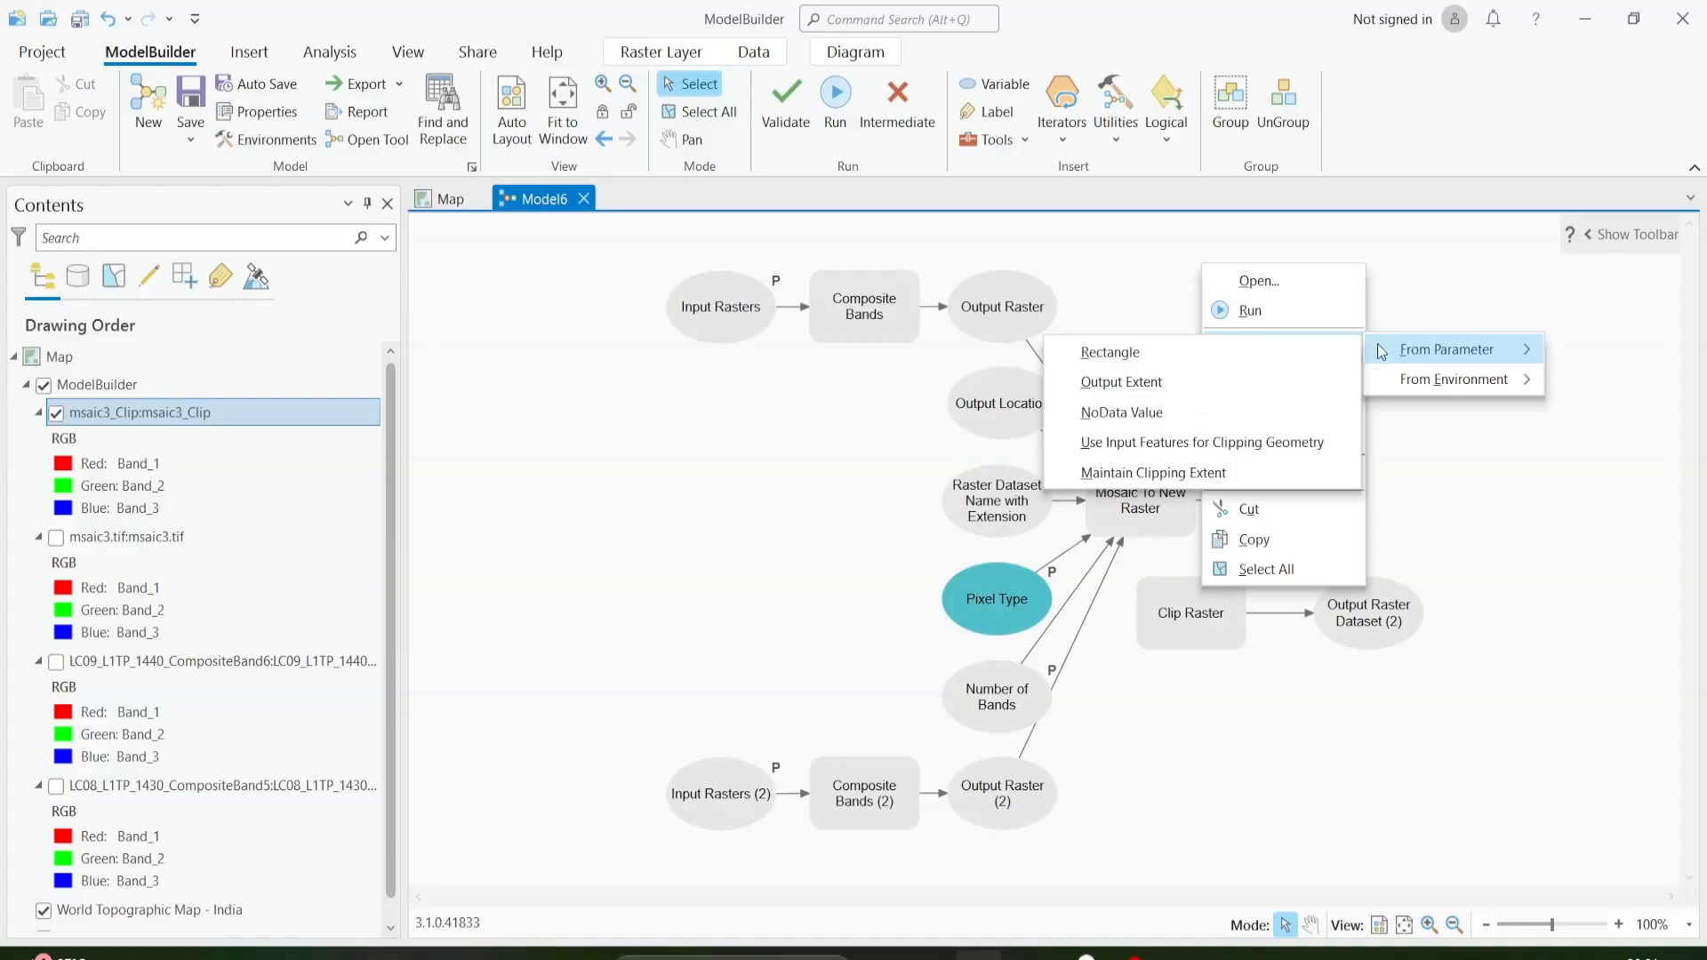
click(1239, 383)
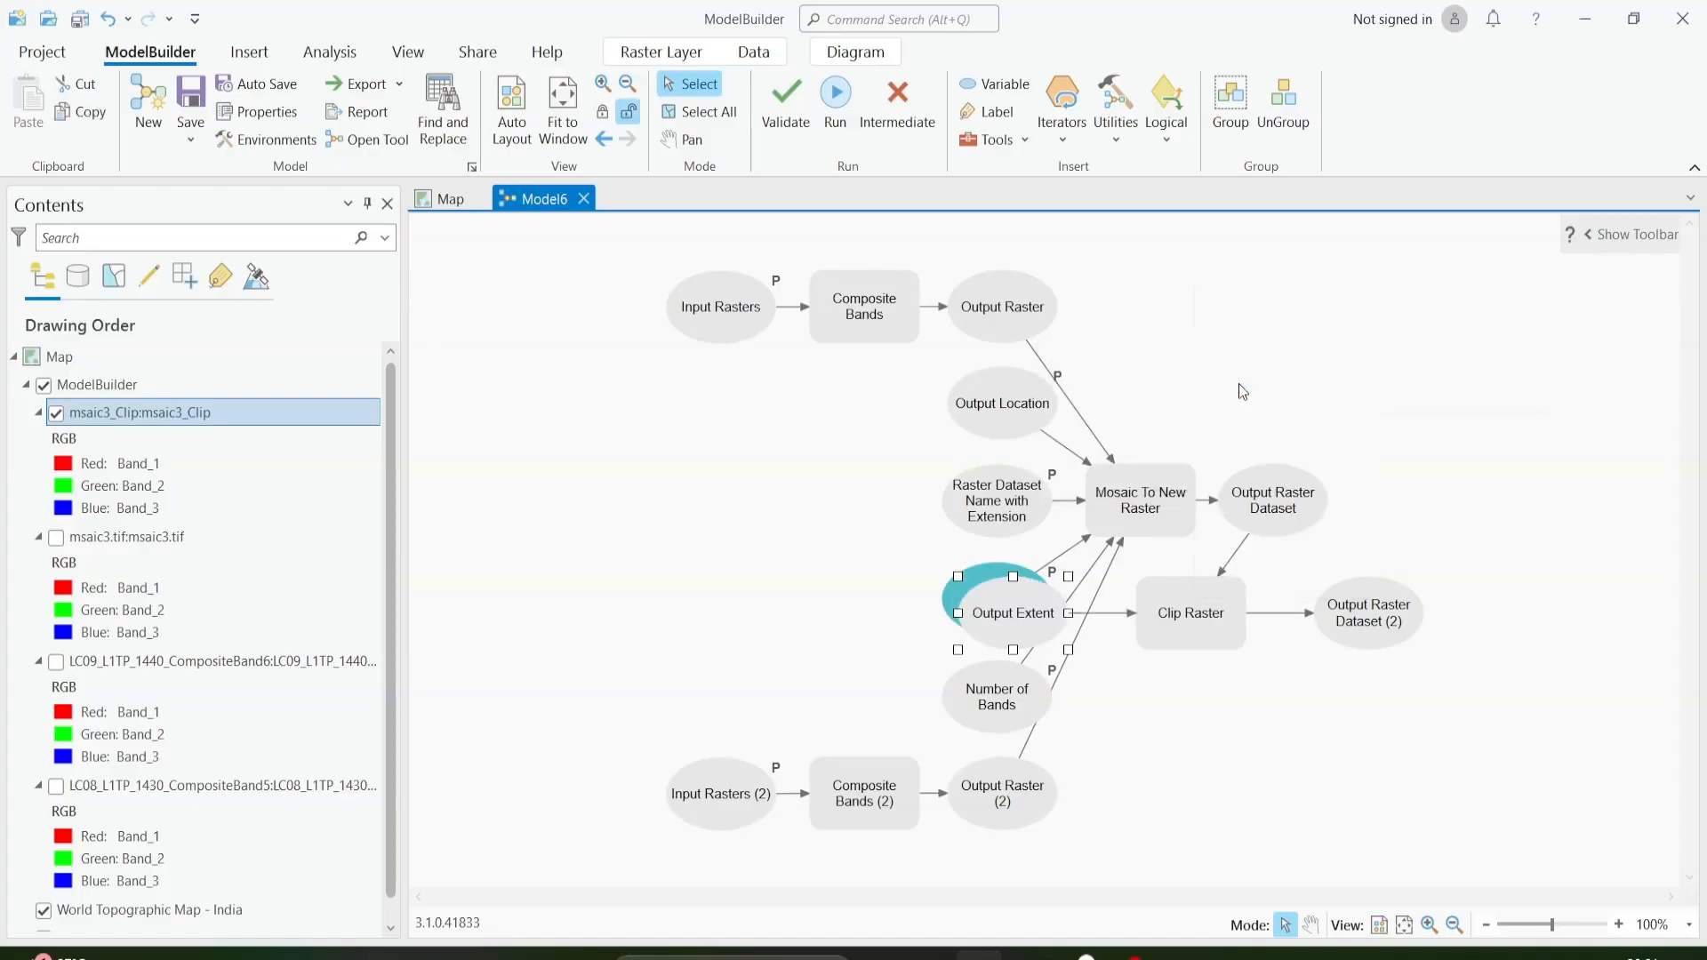
right_click(1011, 613)
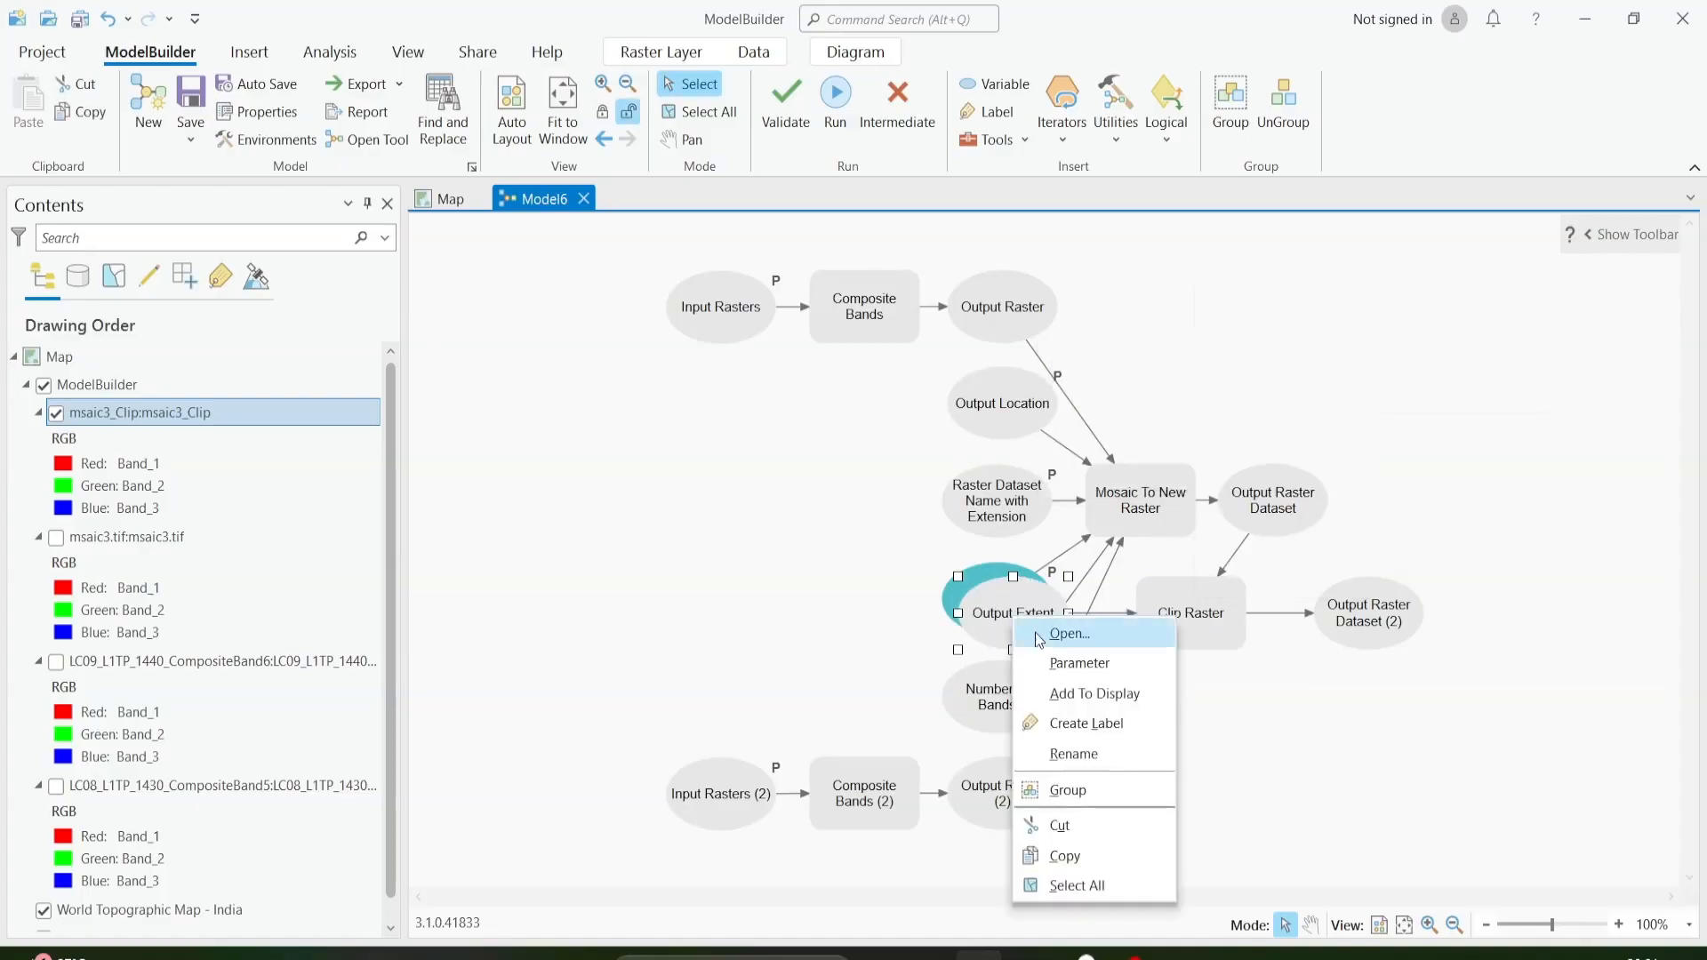
click(1062, 692)
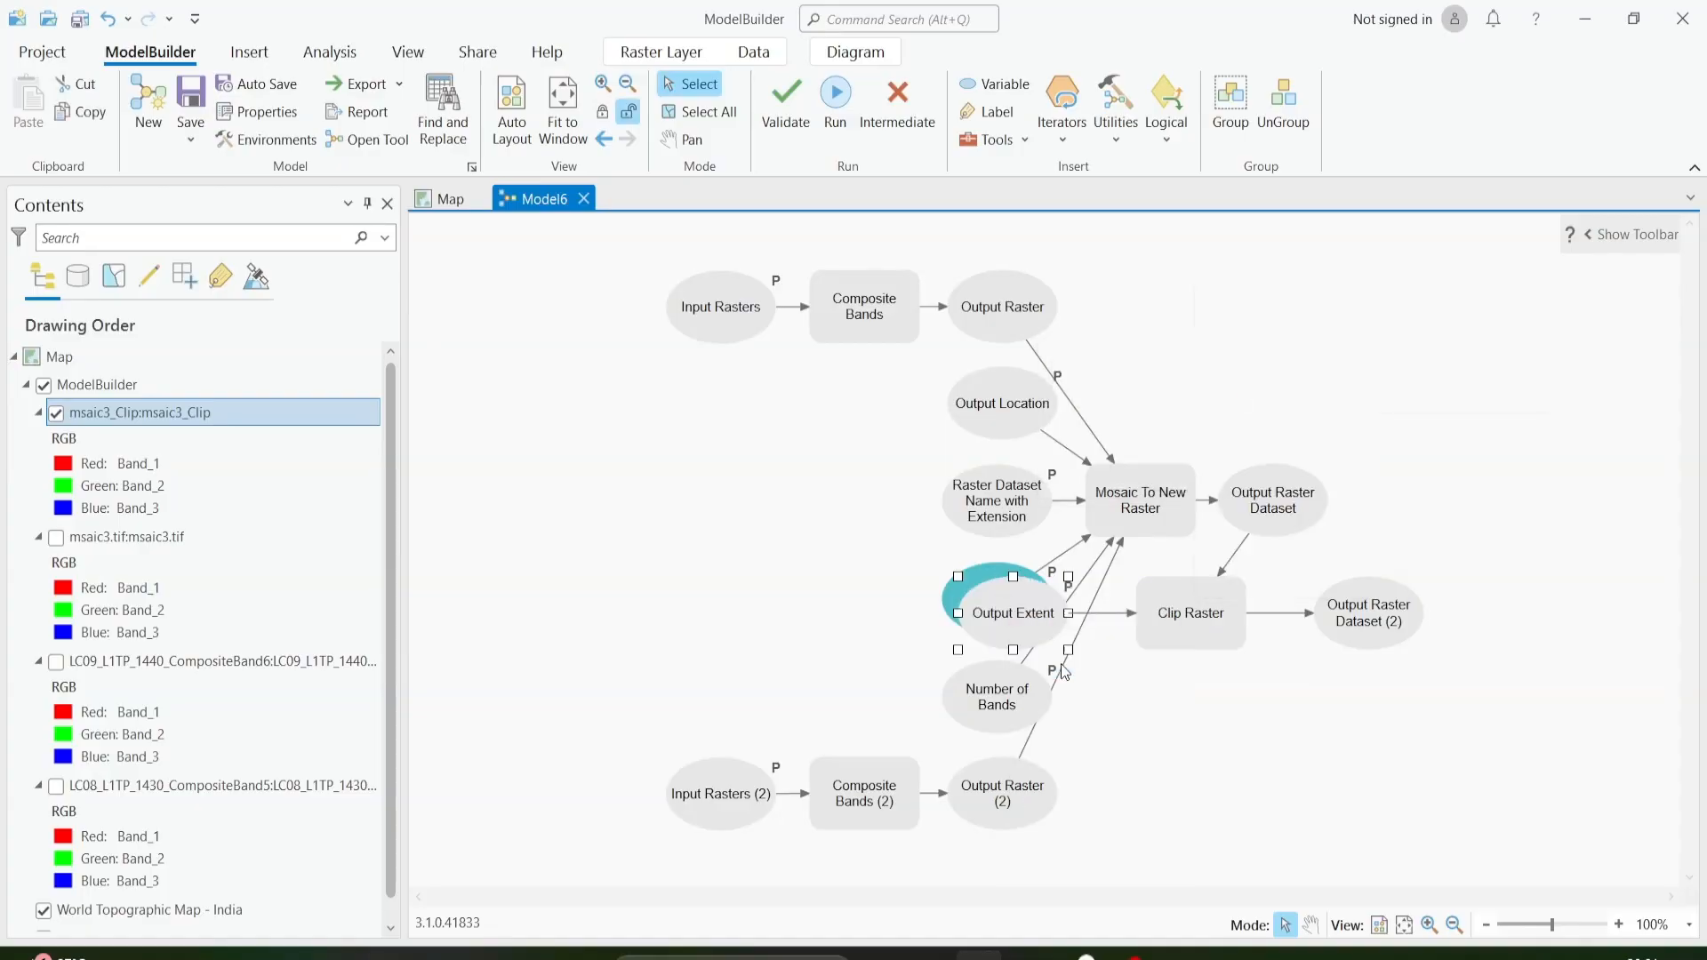
Create a Use Input Features for Clipping Geometry variable from the Clip Raster tool's parameter and mark it as a model parameter.
right_click(1164, 626)
mouse_move(1247, 359)
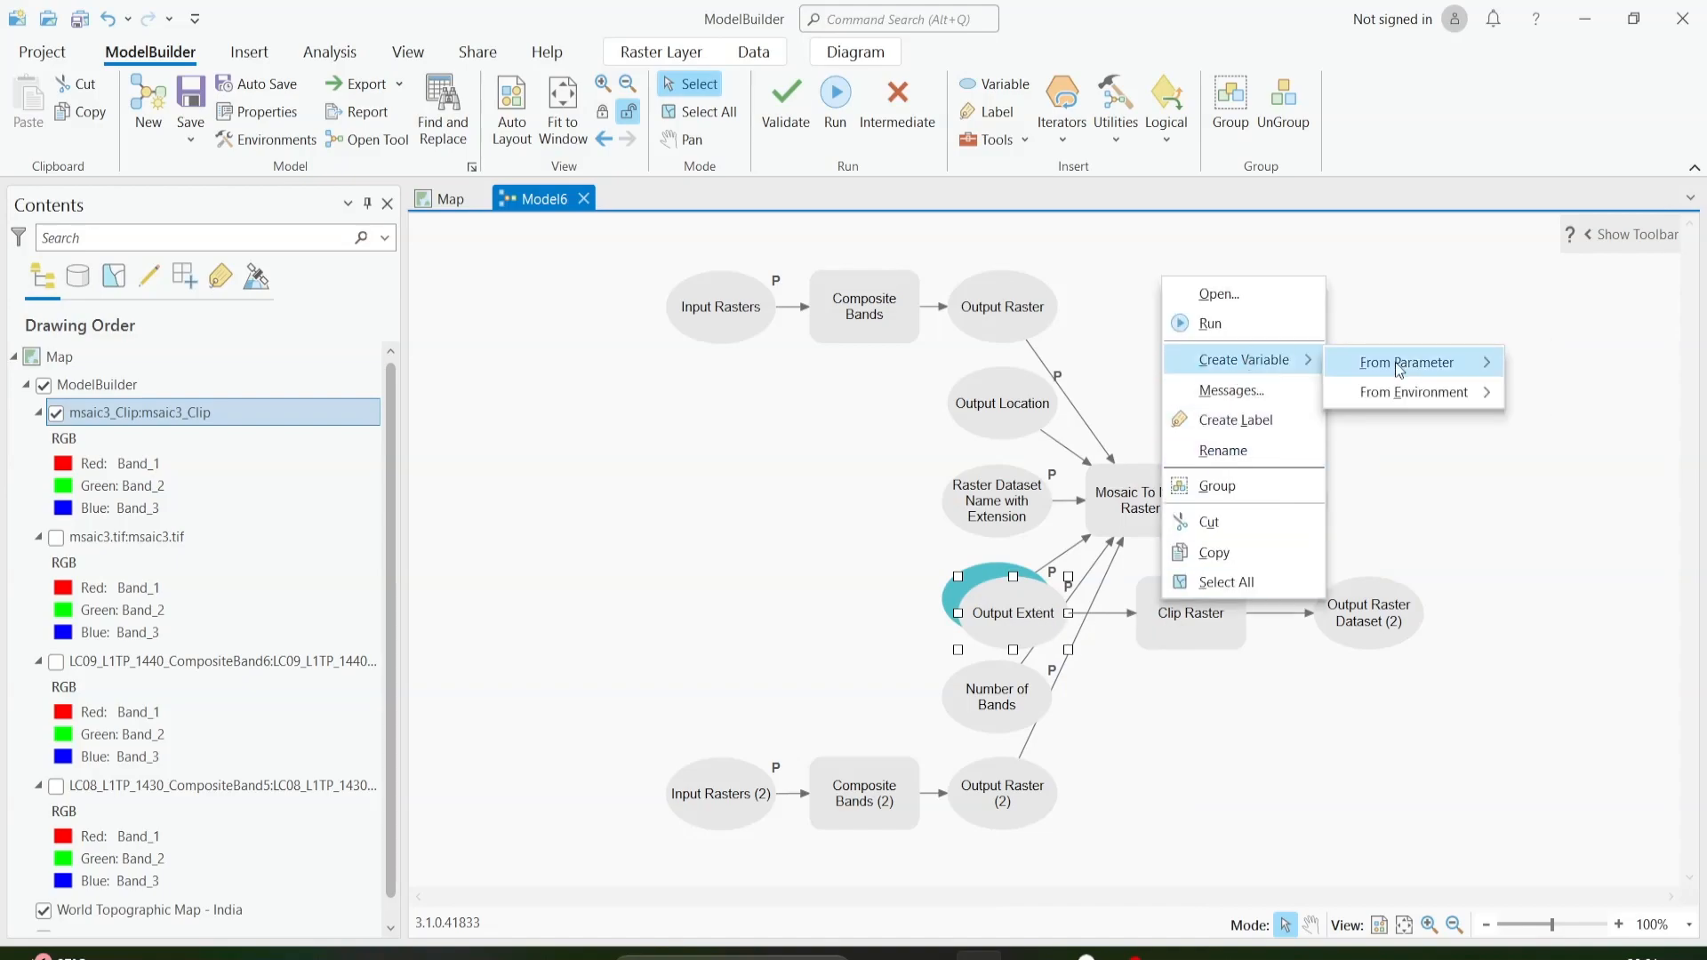
mouse_move(1400, 368)
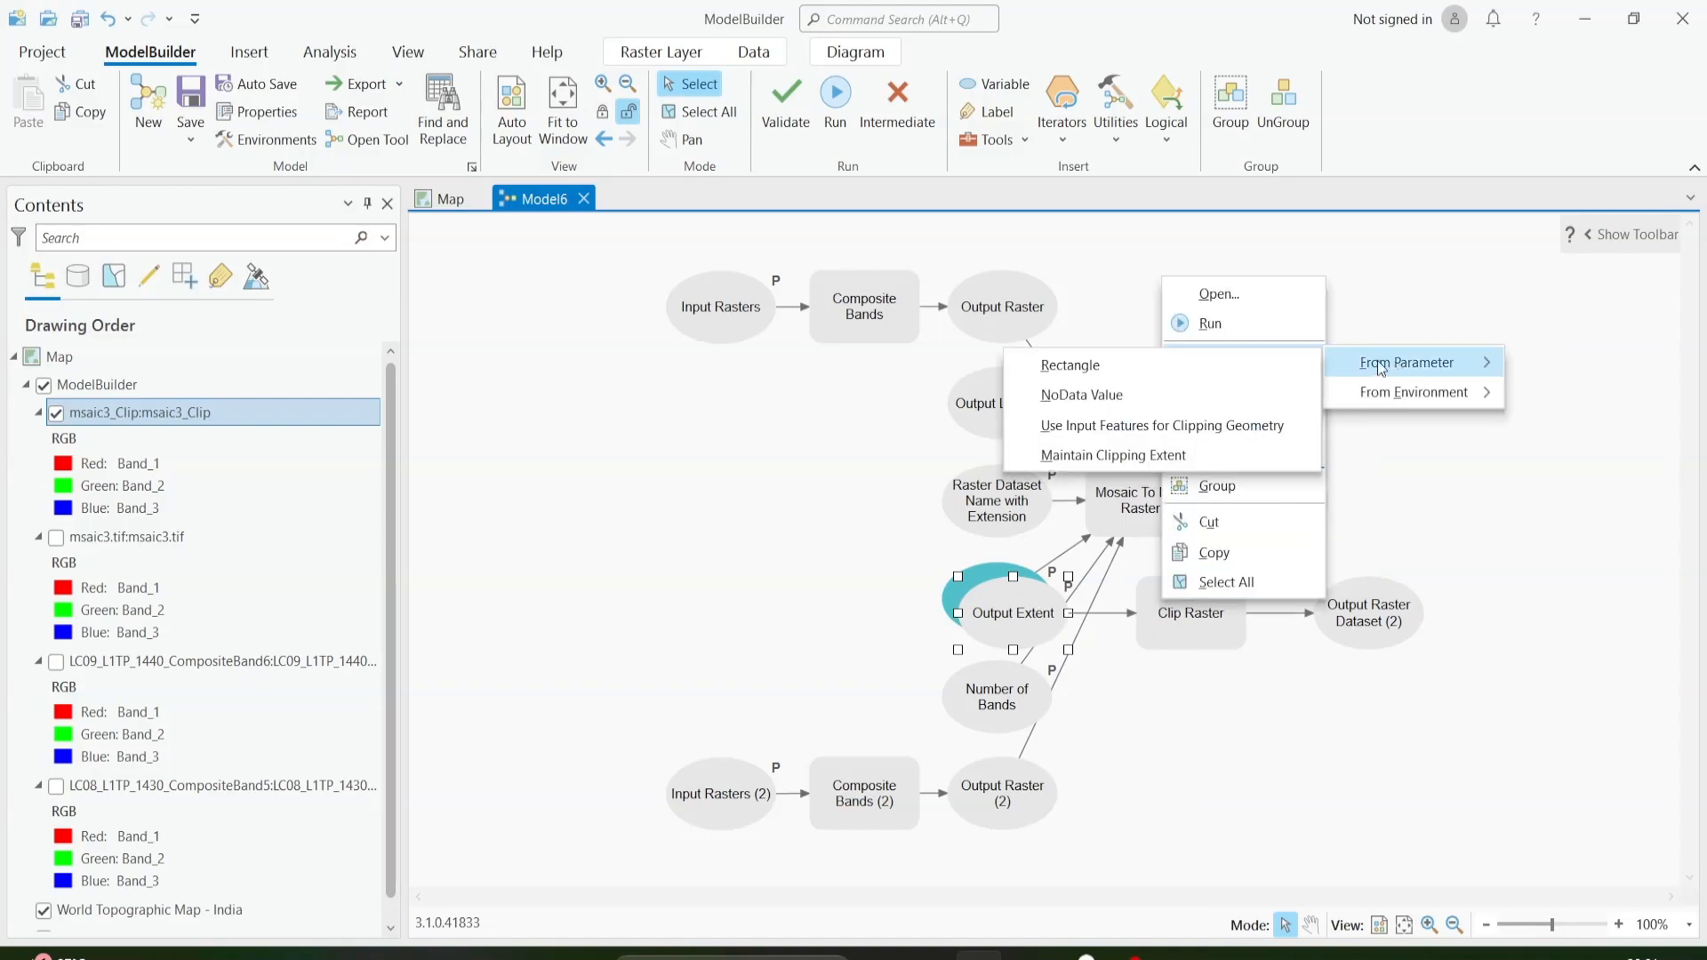
click(1145, 425)
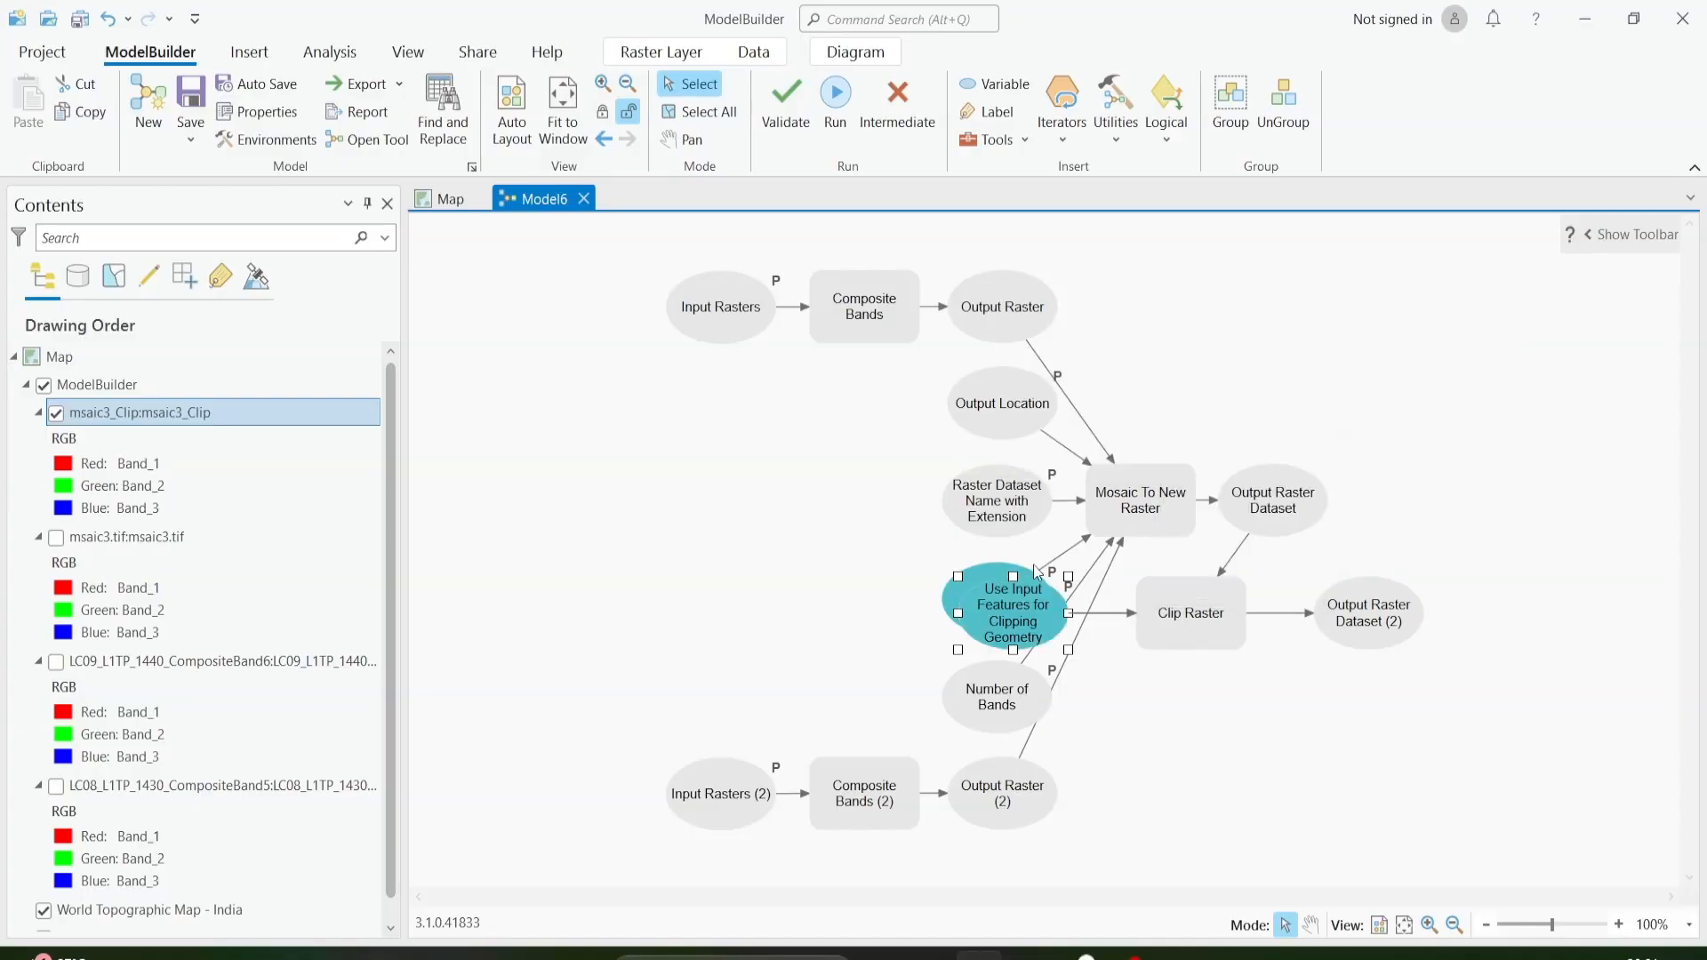
right_click(997, 625)
click(1031, 674)
Create a Maintain Clipping Extent variable from the Clip Raster tool's parameter, mark it as a model parameter, and auto-arrange the model layout.
right_click(1169, 606)
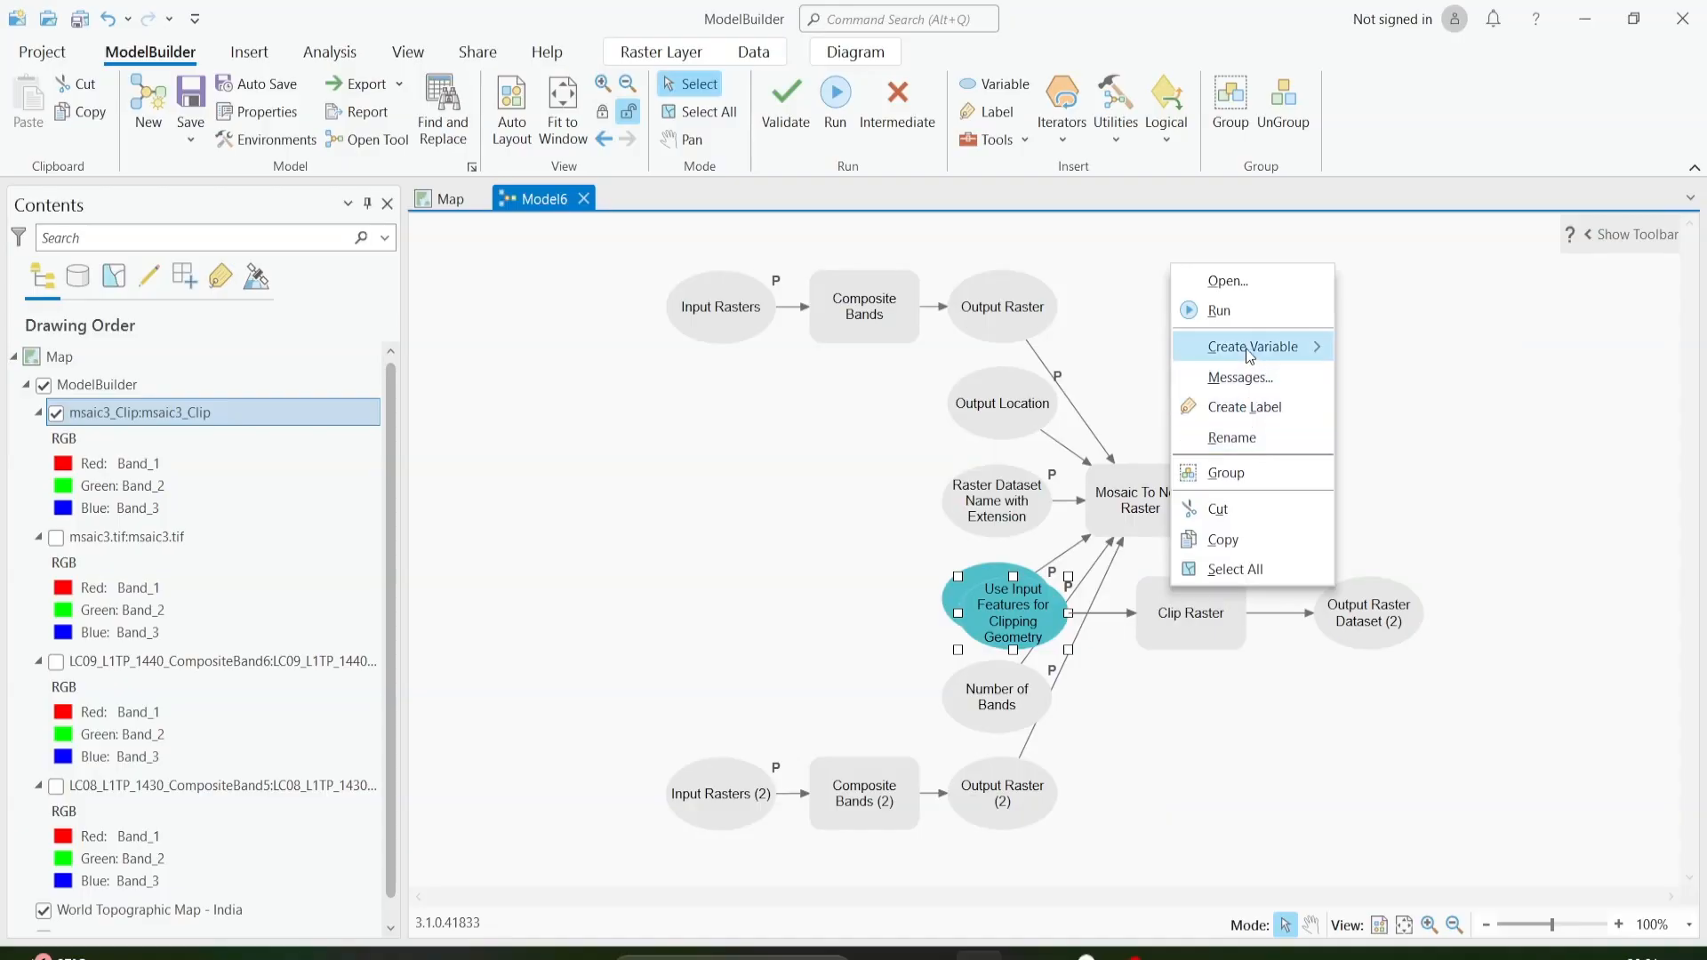
mouse_move(1316, 346)
mouse_move(1407, 355)
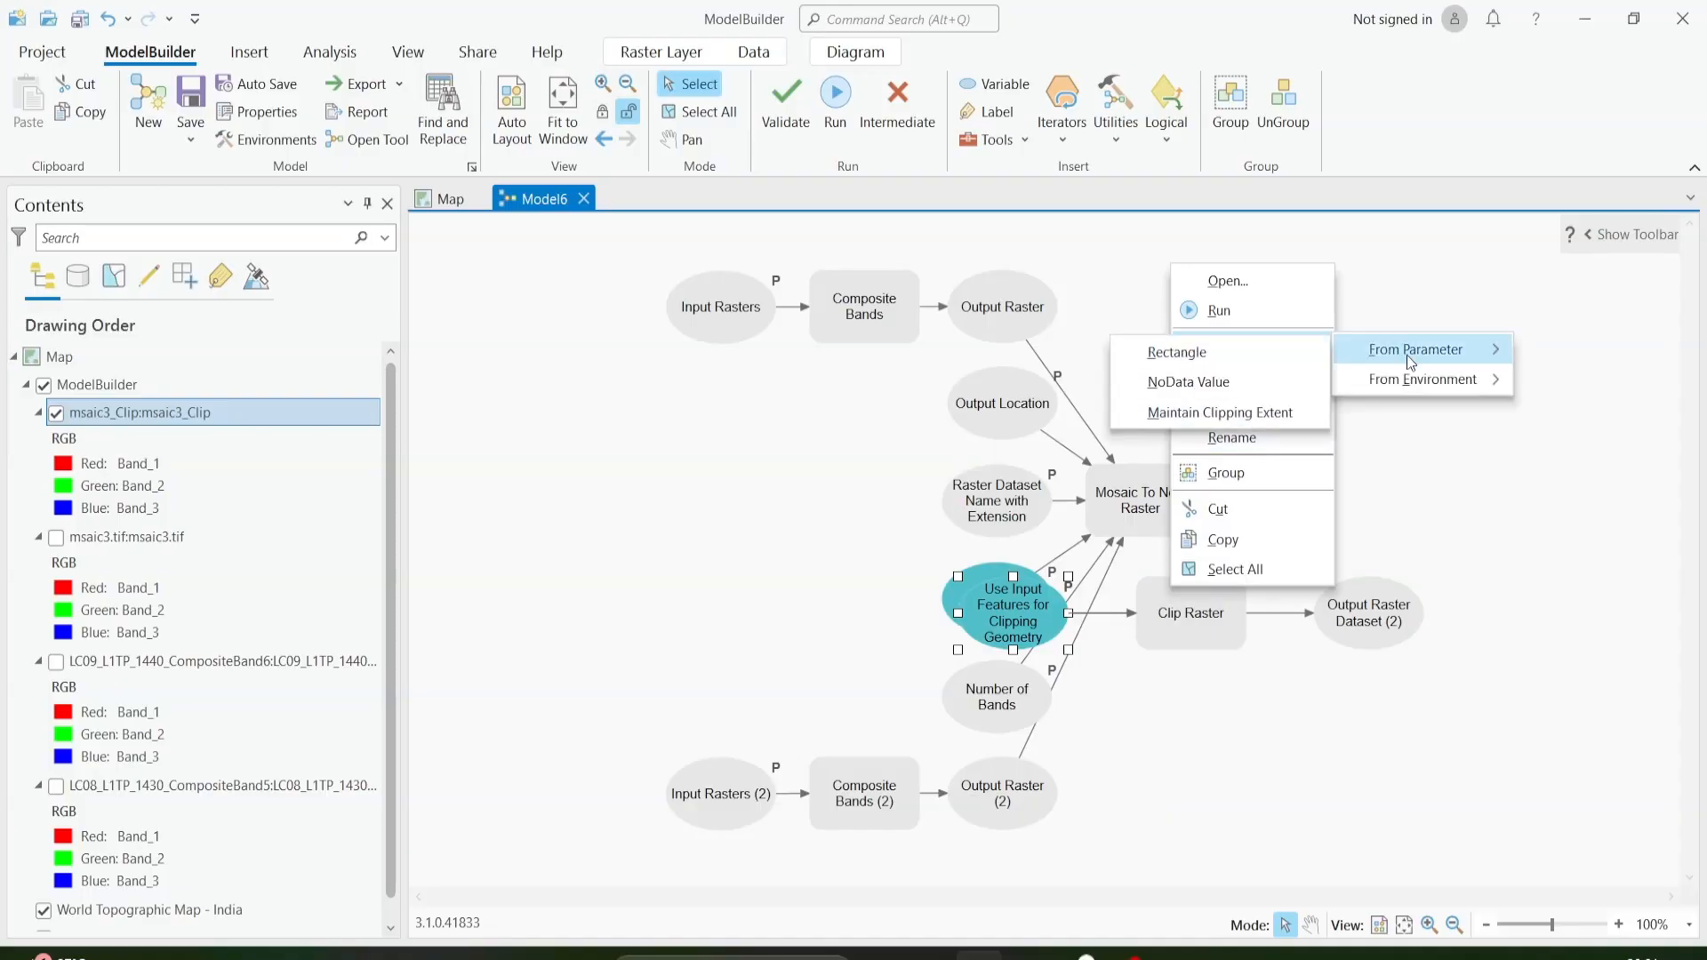
click(1205, 414)
right_click(1023, 615)
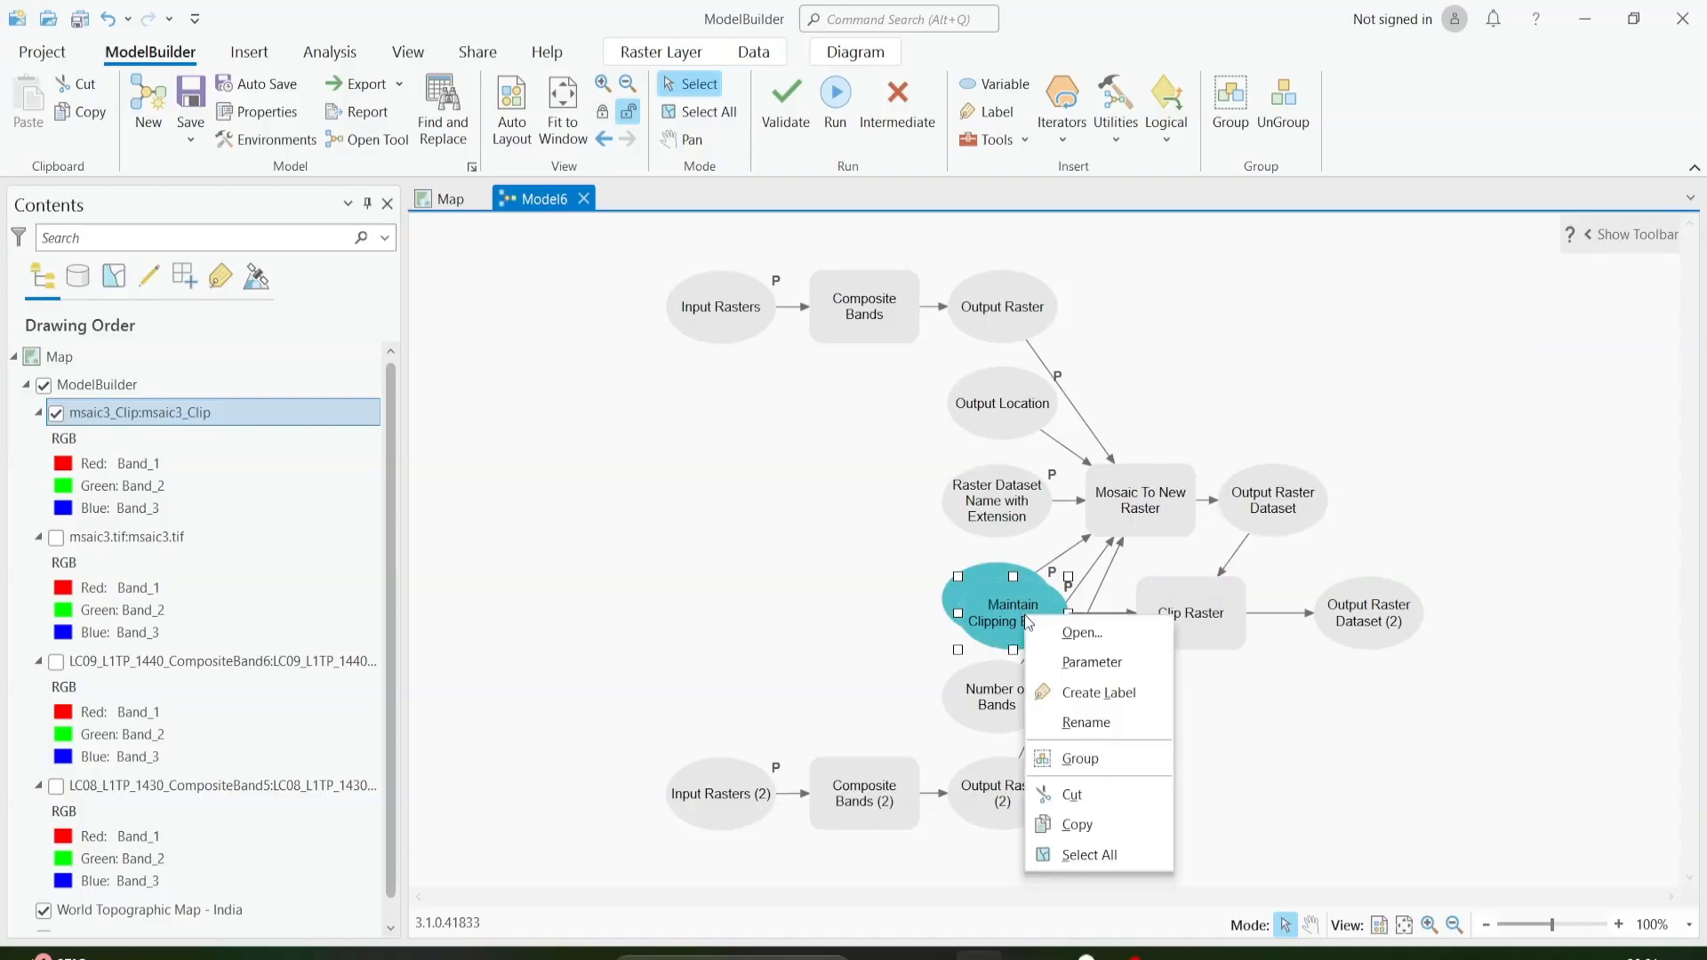
click(1070, 668)
click(512, 111)
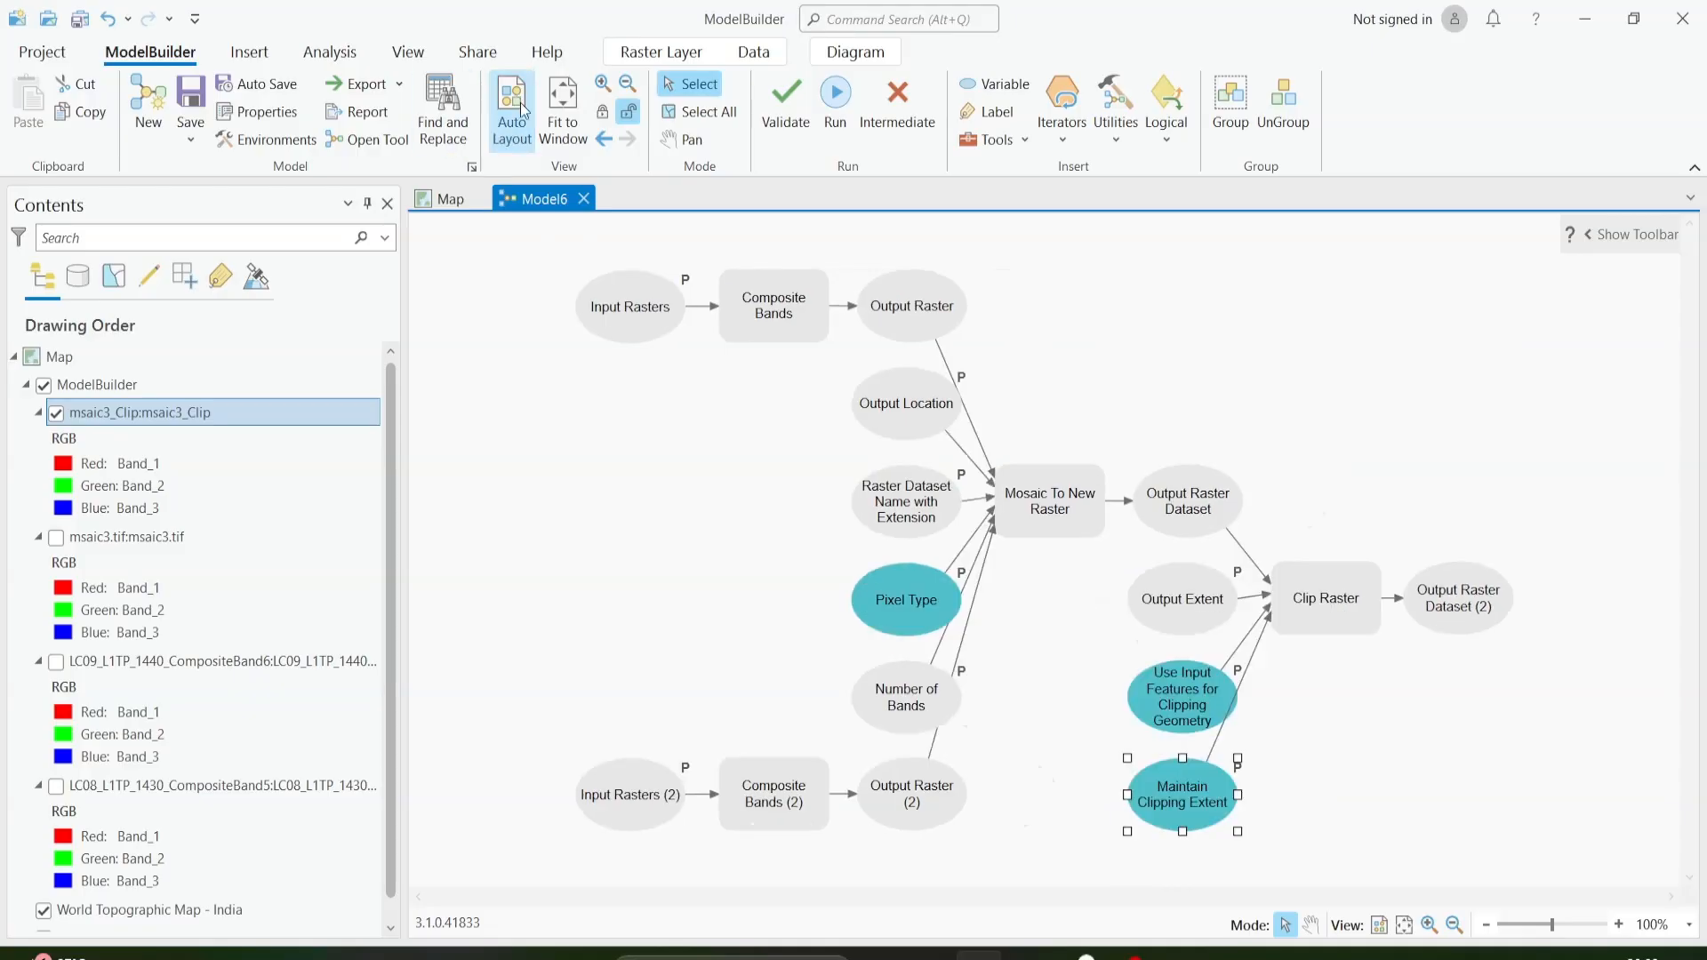
click(695, 386)
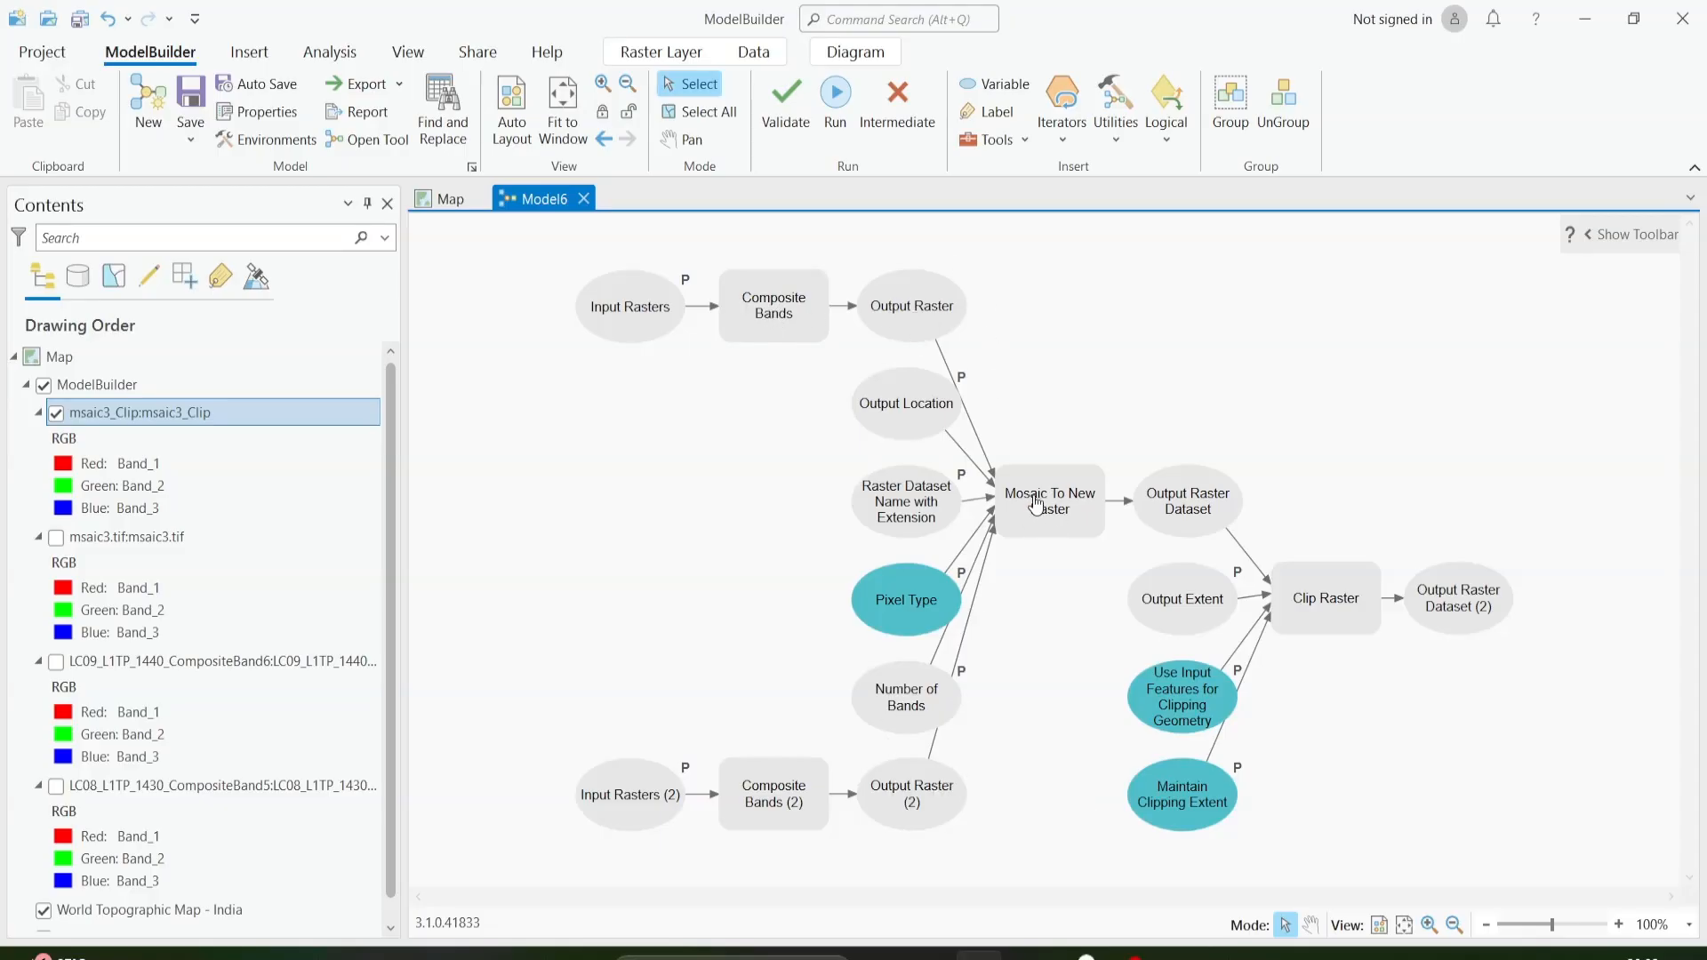
Set the output rasters of both Composite Bands tools to be added to the display.
mouse_move(1037, 503)
right_click(917, 323)
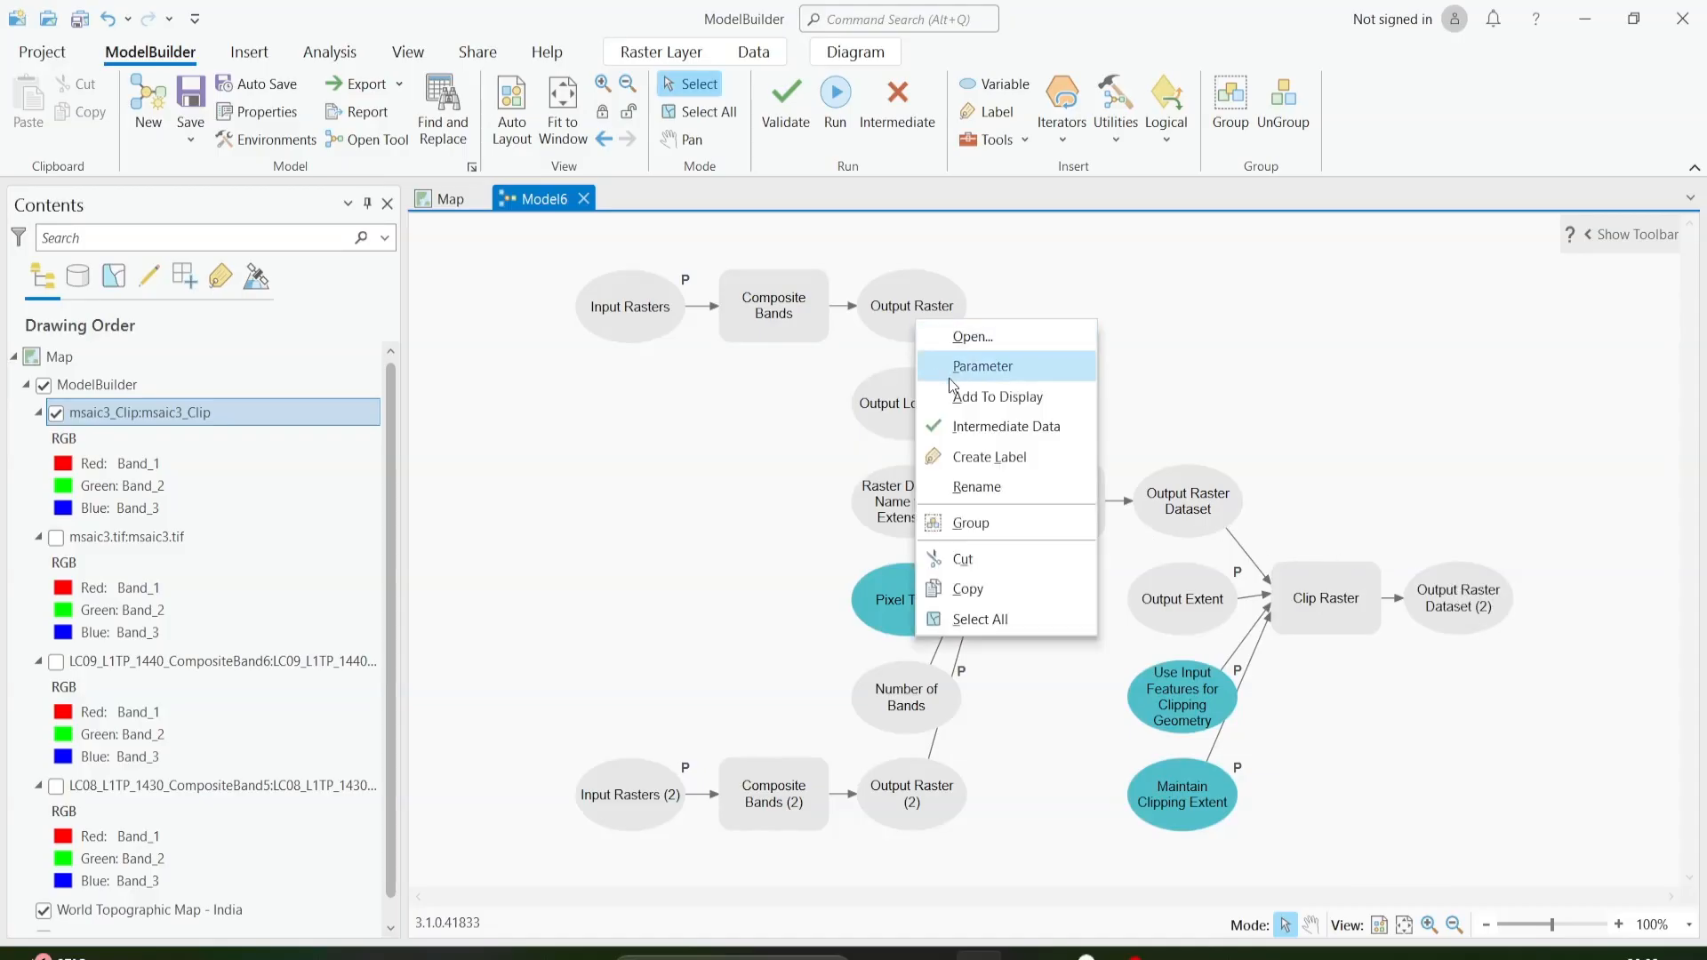
click(965, 426)
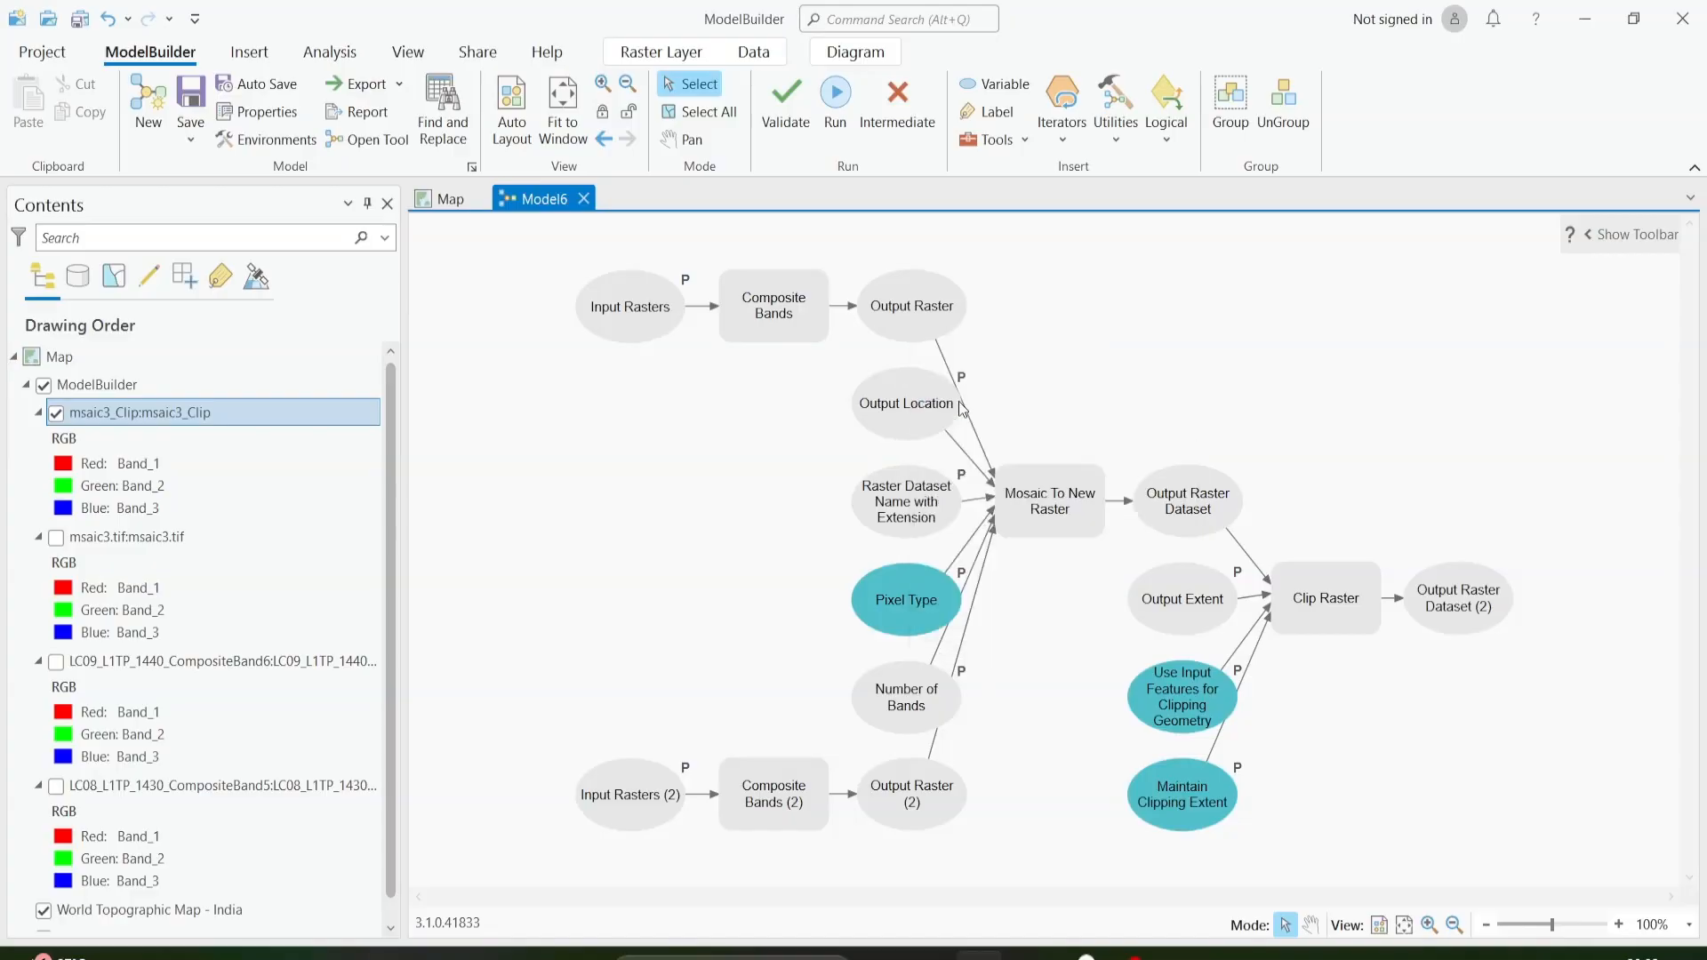
right_click(933, 799)
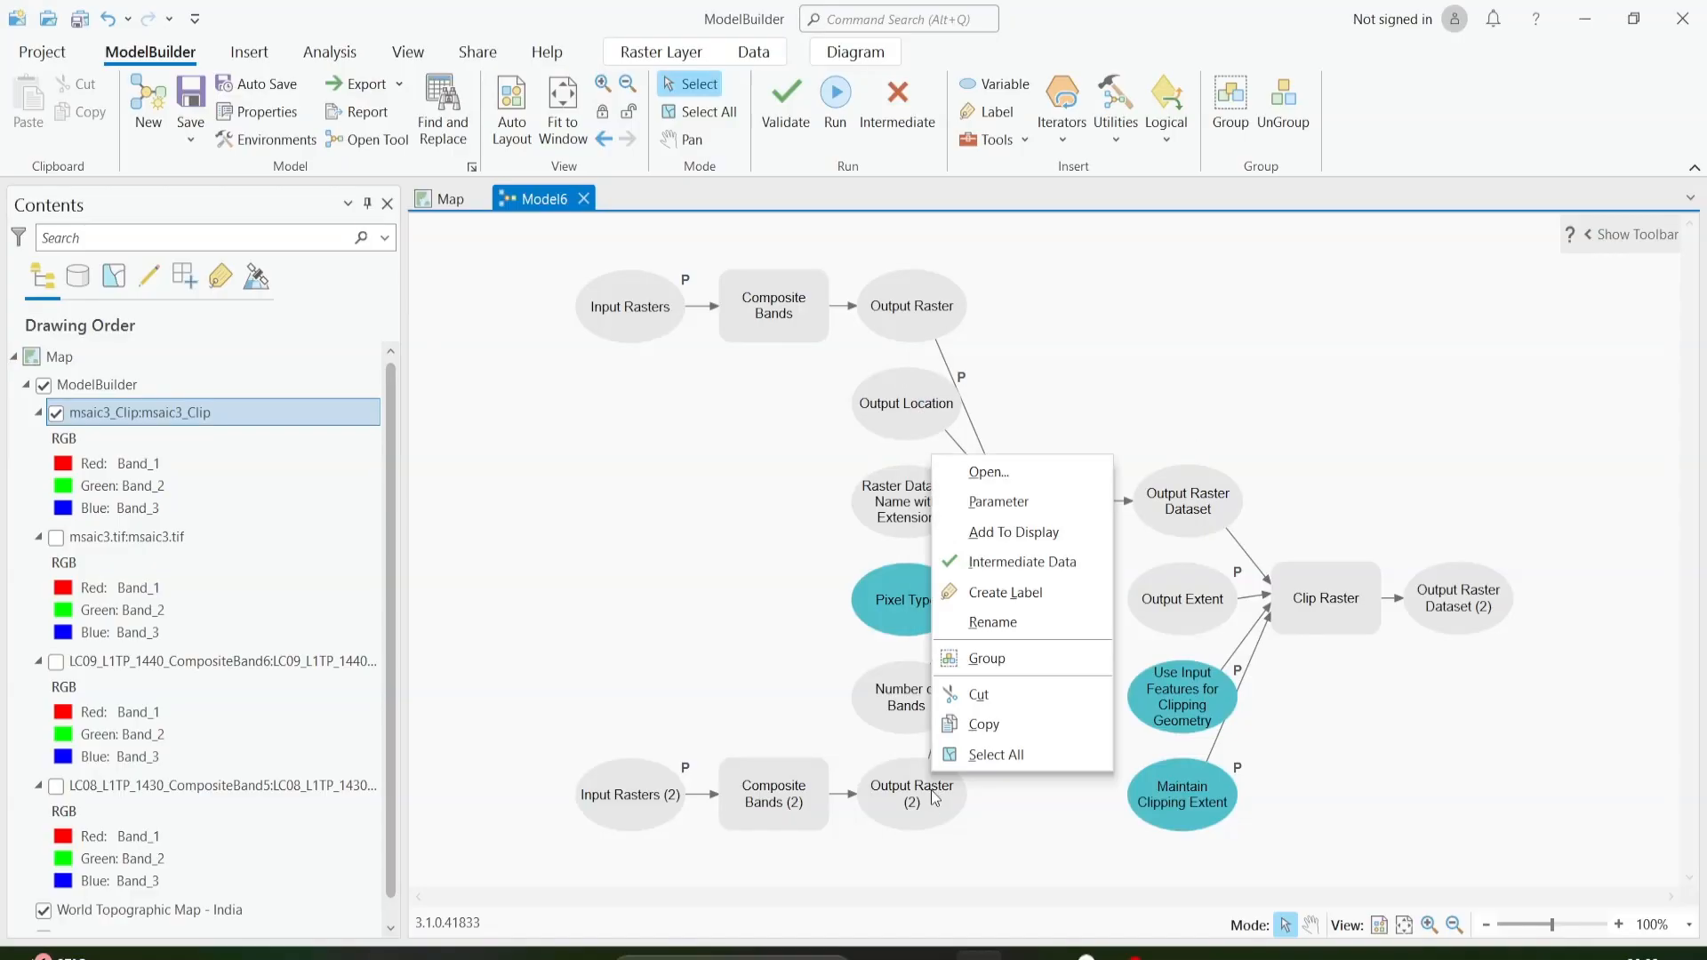
click(988, 536)
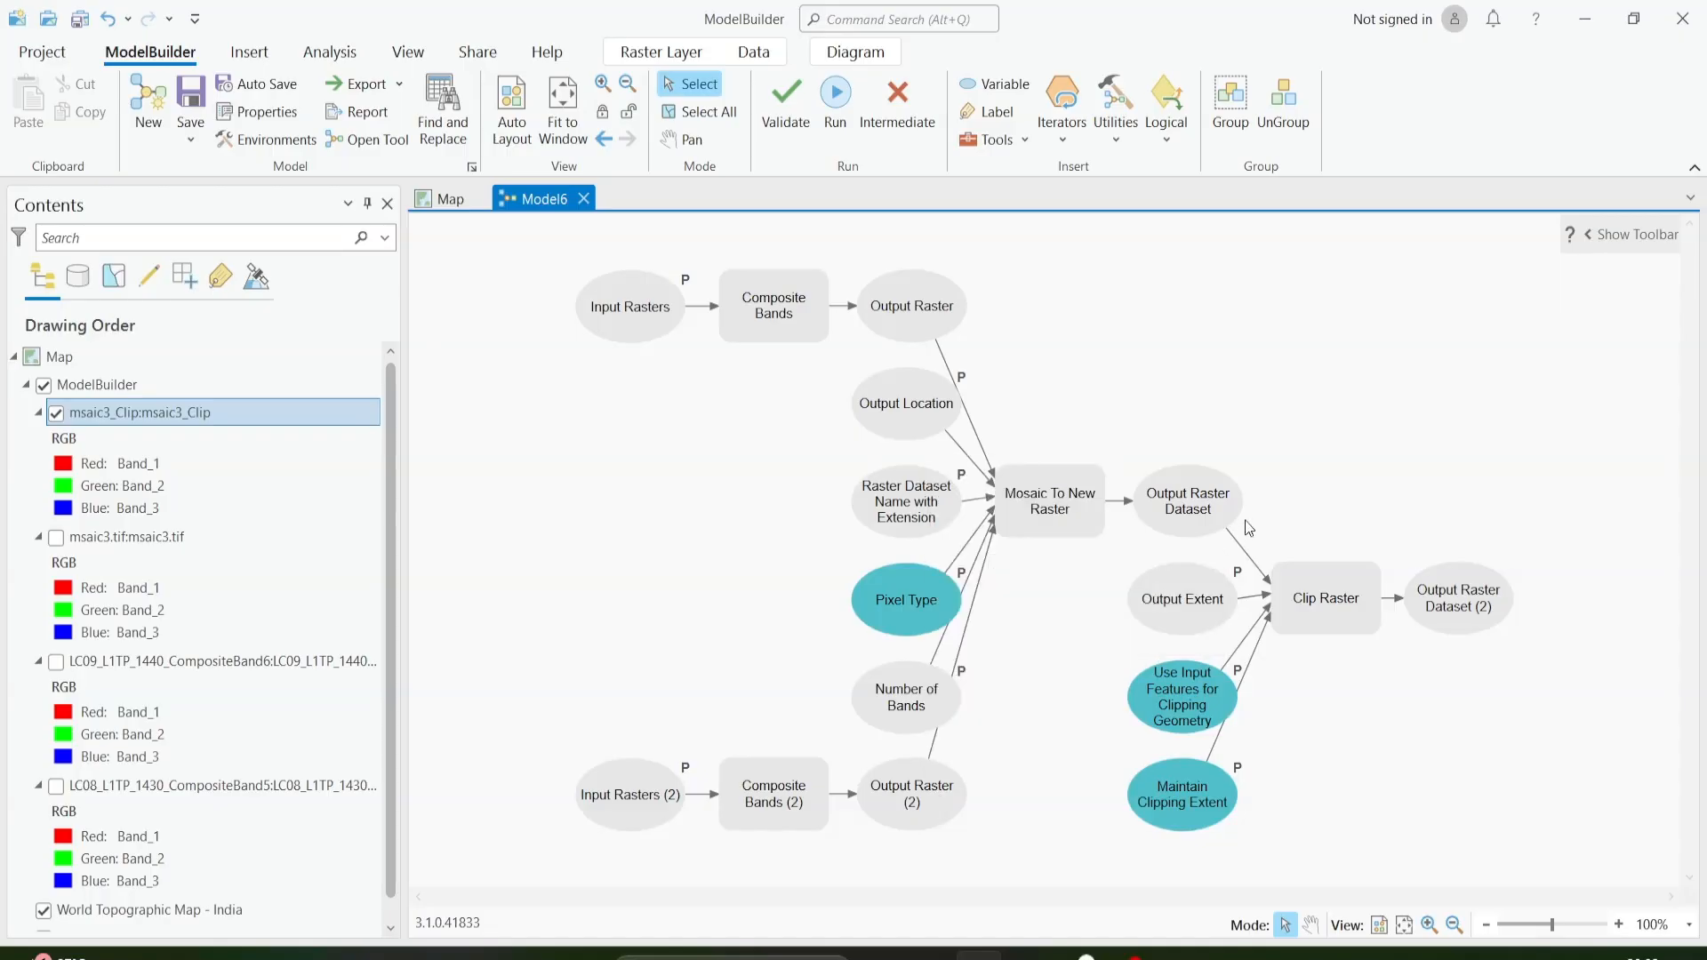
Set the output raster datasets of Mosaic To New Raster and Clip Raster to be added to the display.
right_click(1188, 498)
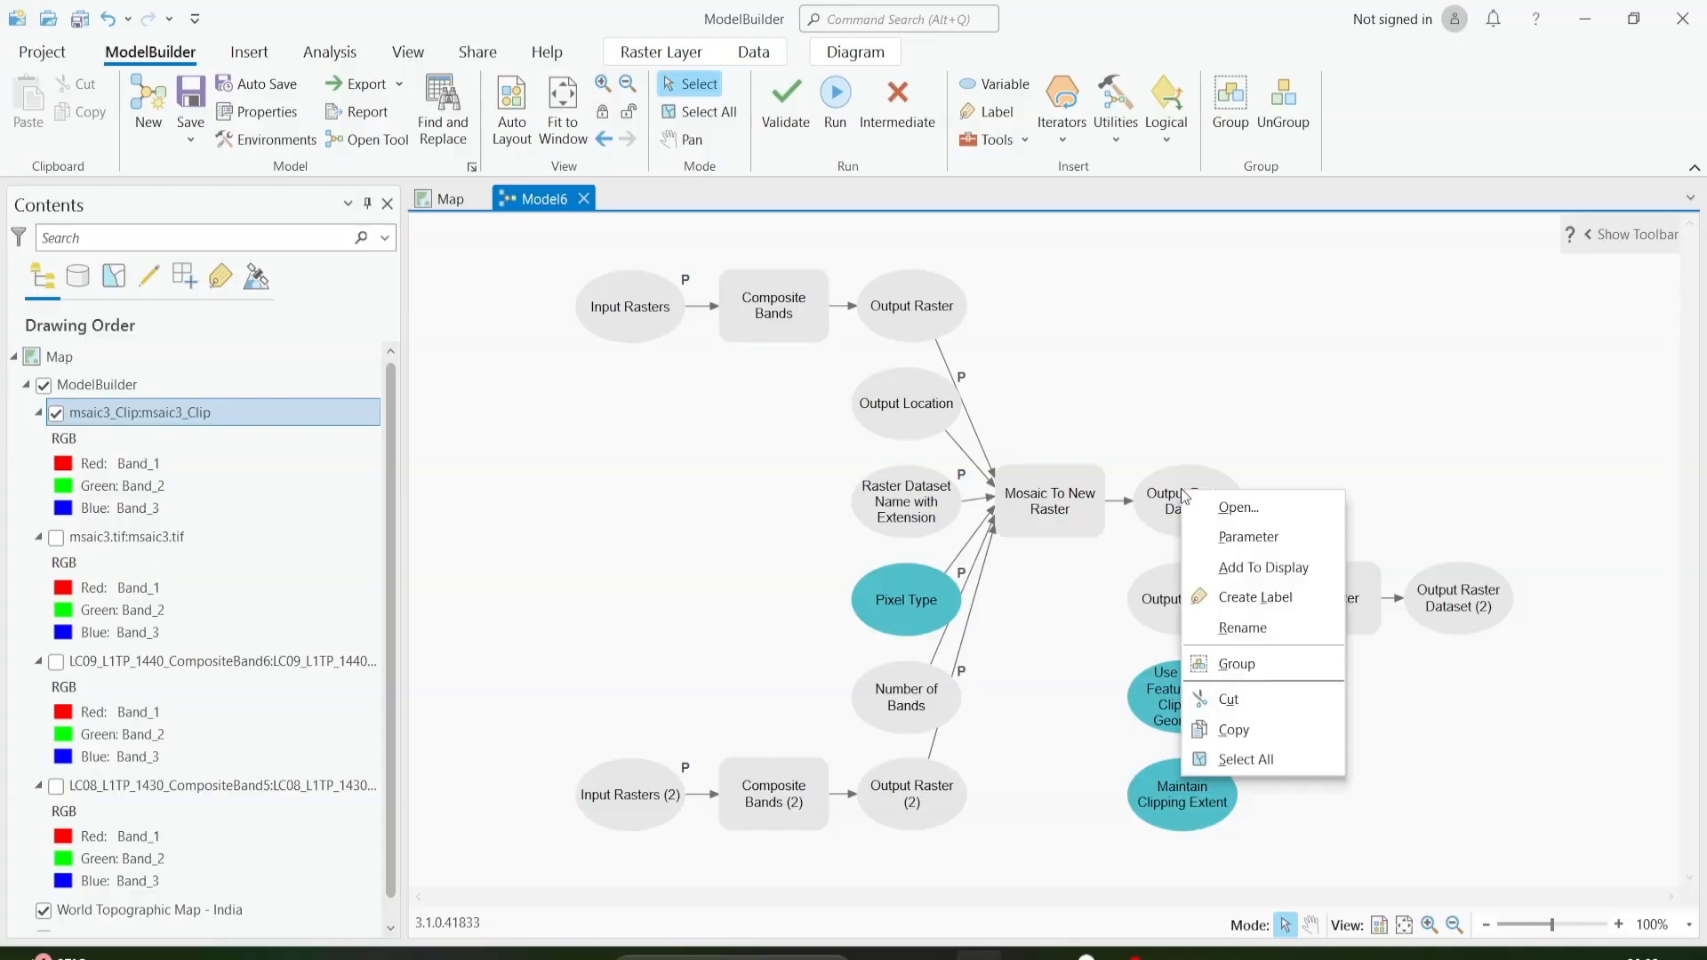
click(1221, 569)
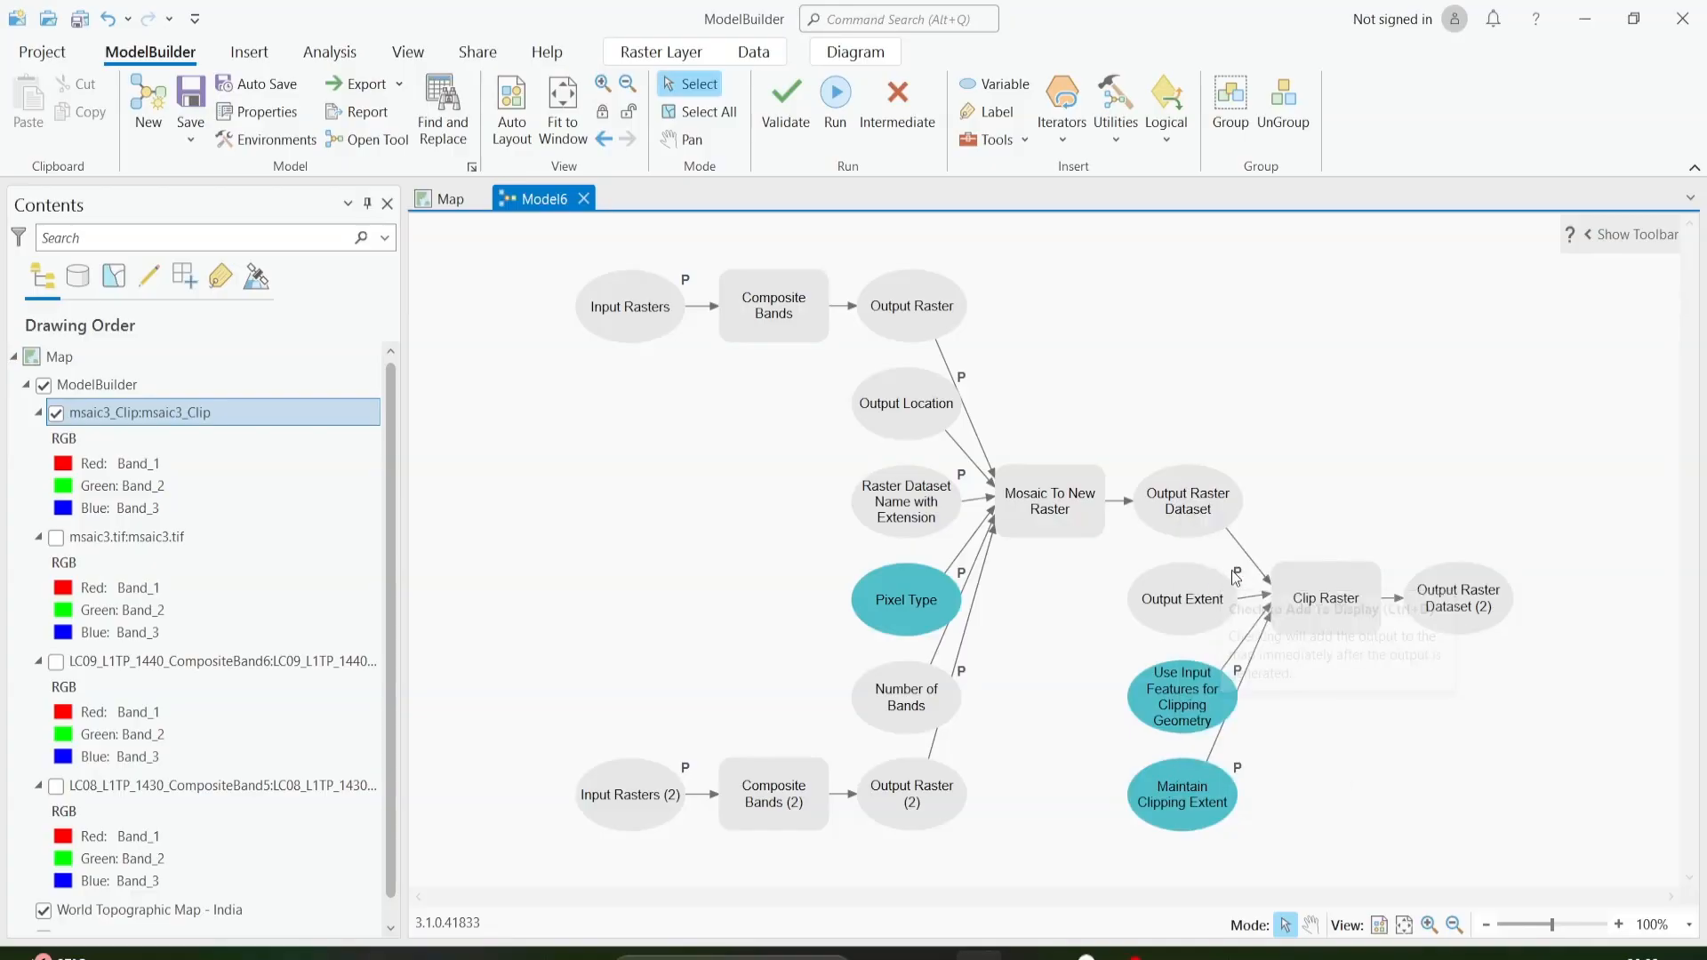
right_click(1442, 603)
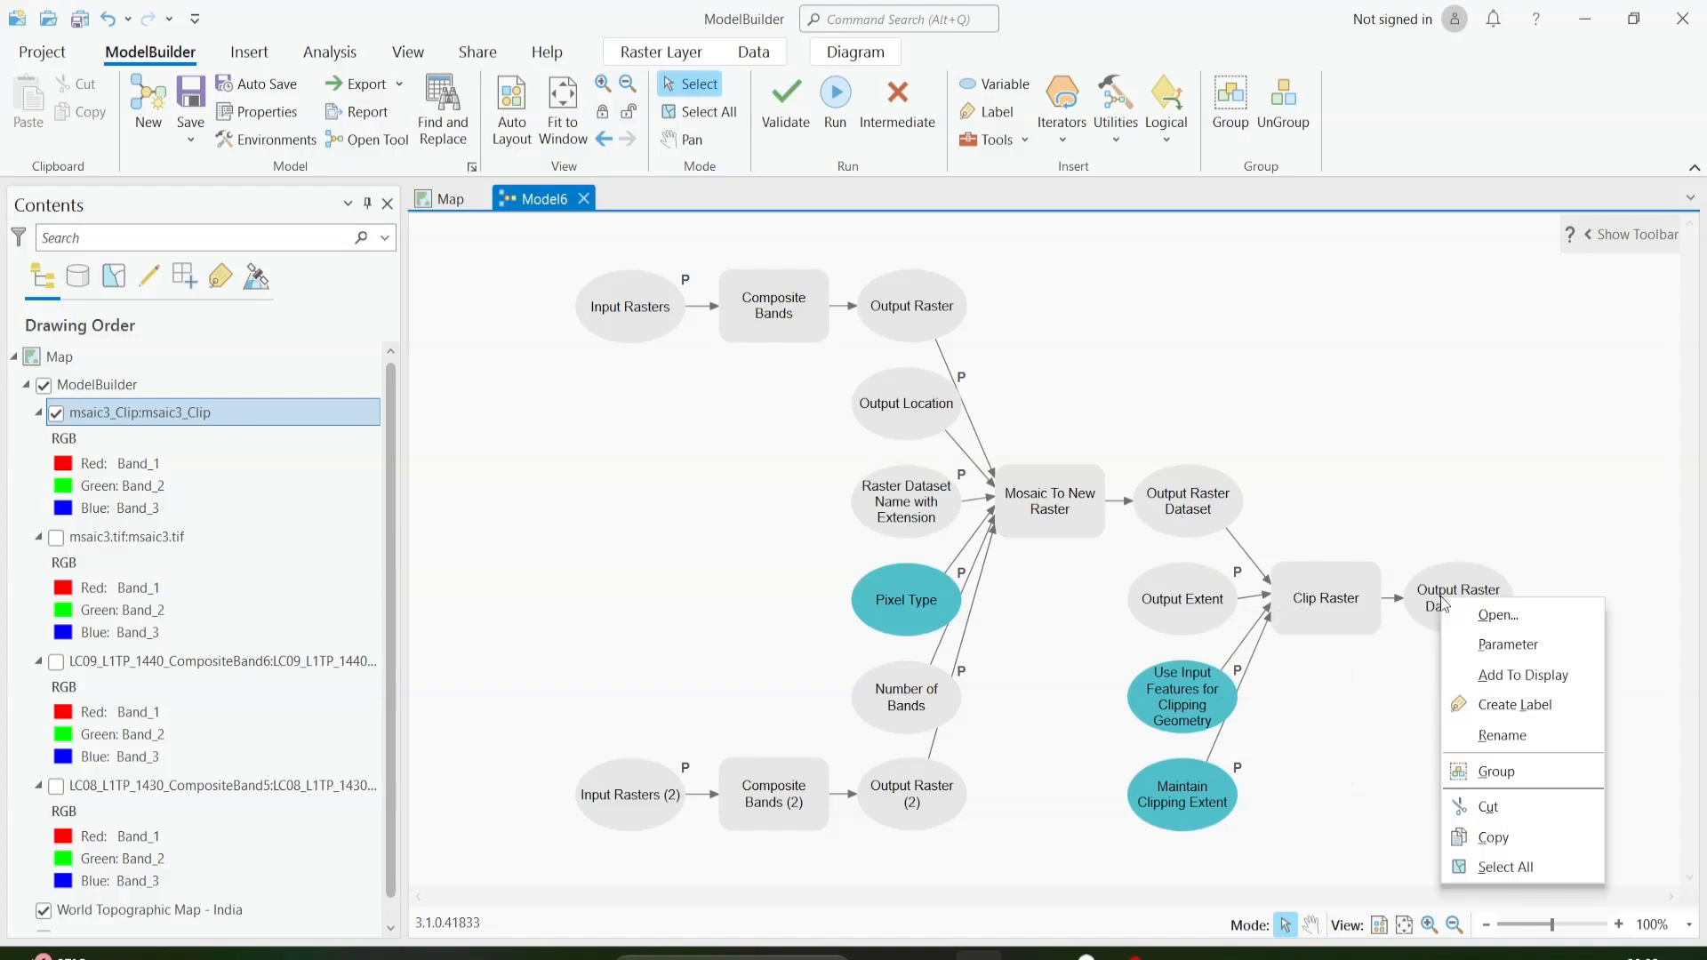
click(1465, 678)
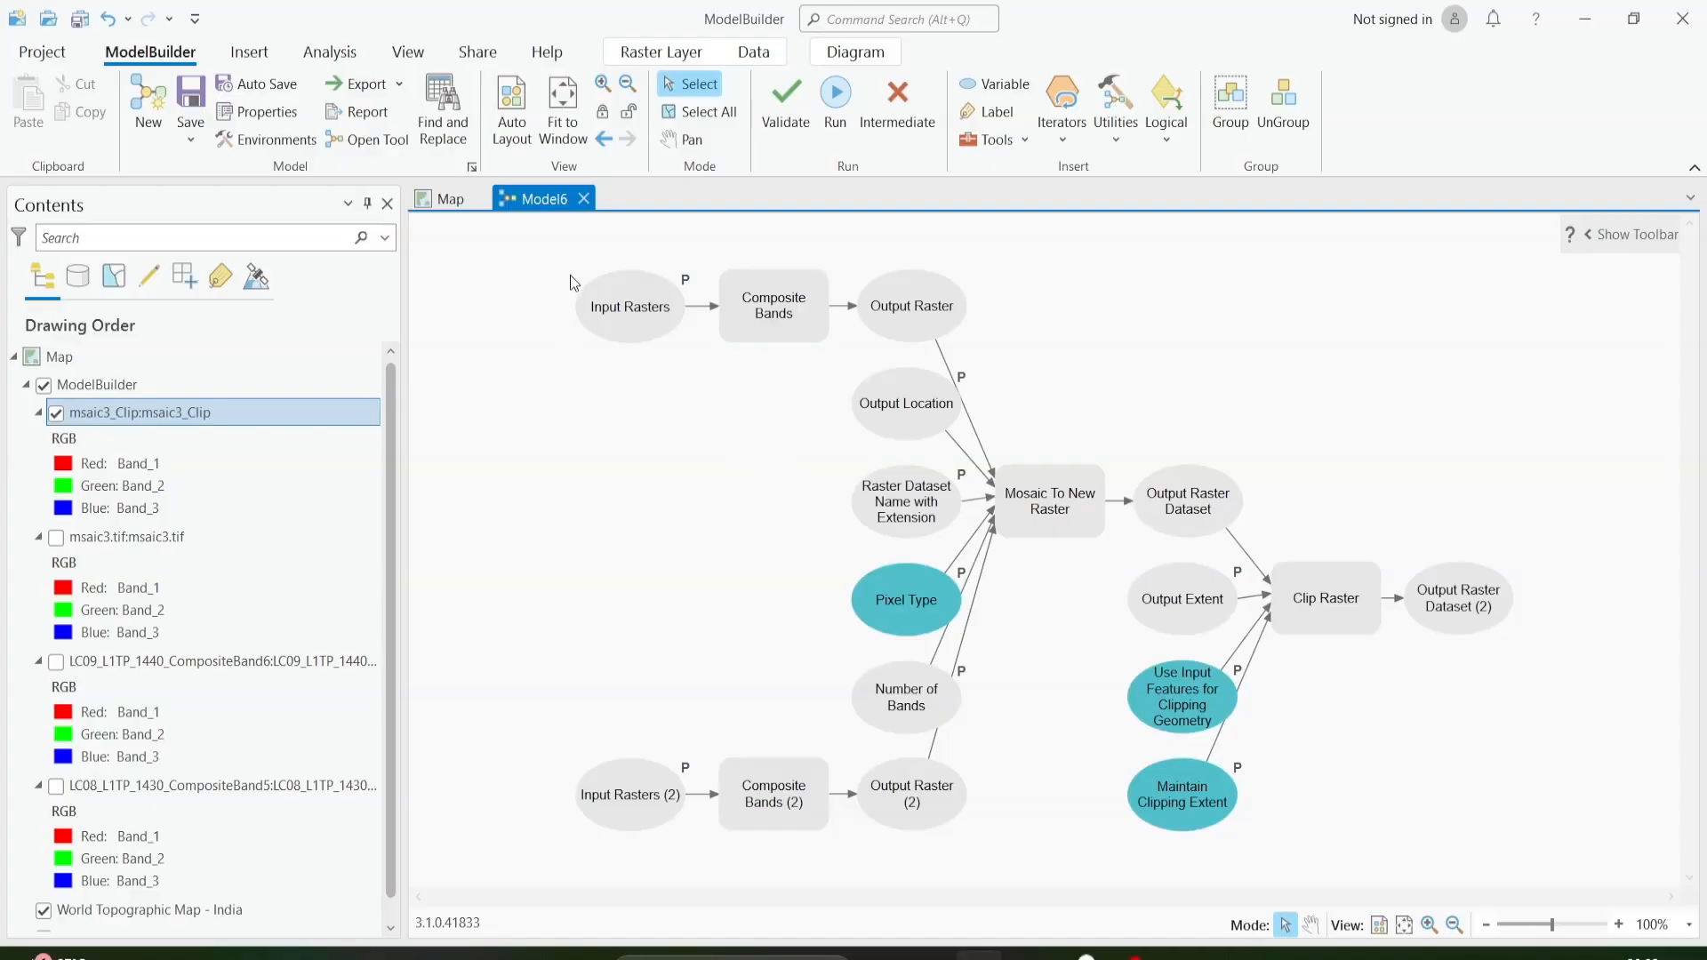
Rename the Composite Bands tool in the upper branch of the model as "1st Composite Bands".
mouse_move(774, 333)
right_click(773, 332)
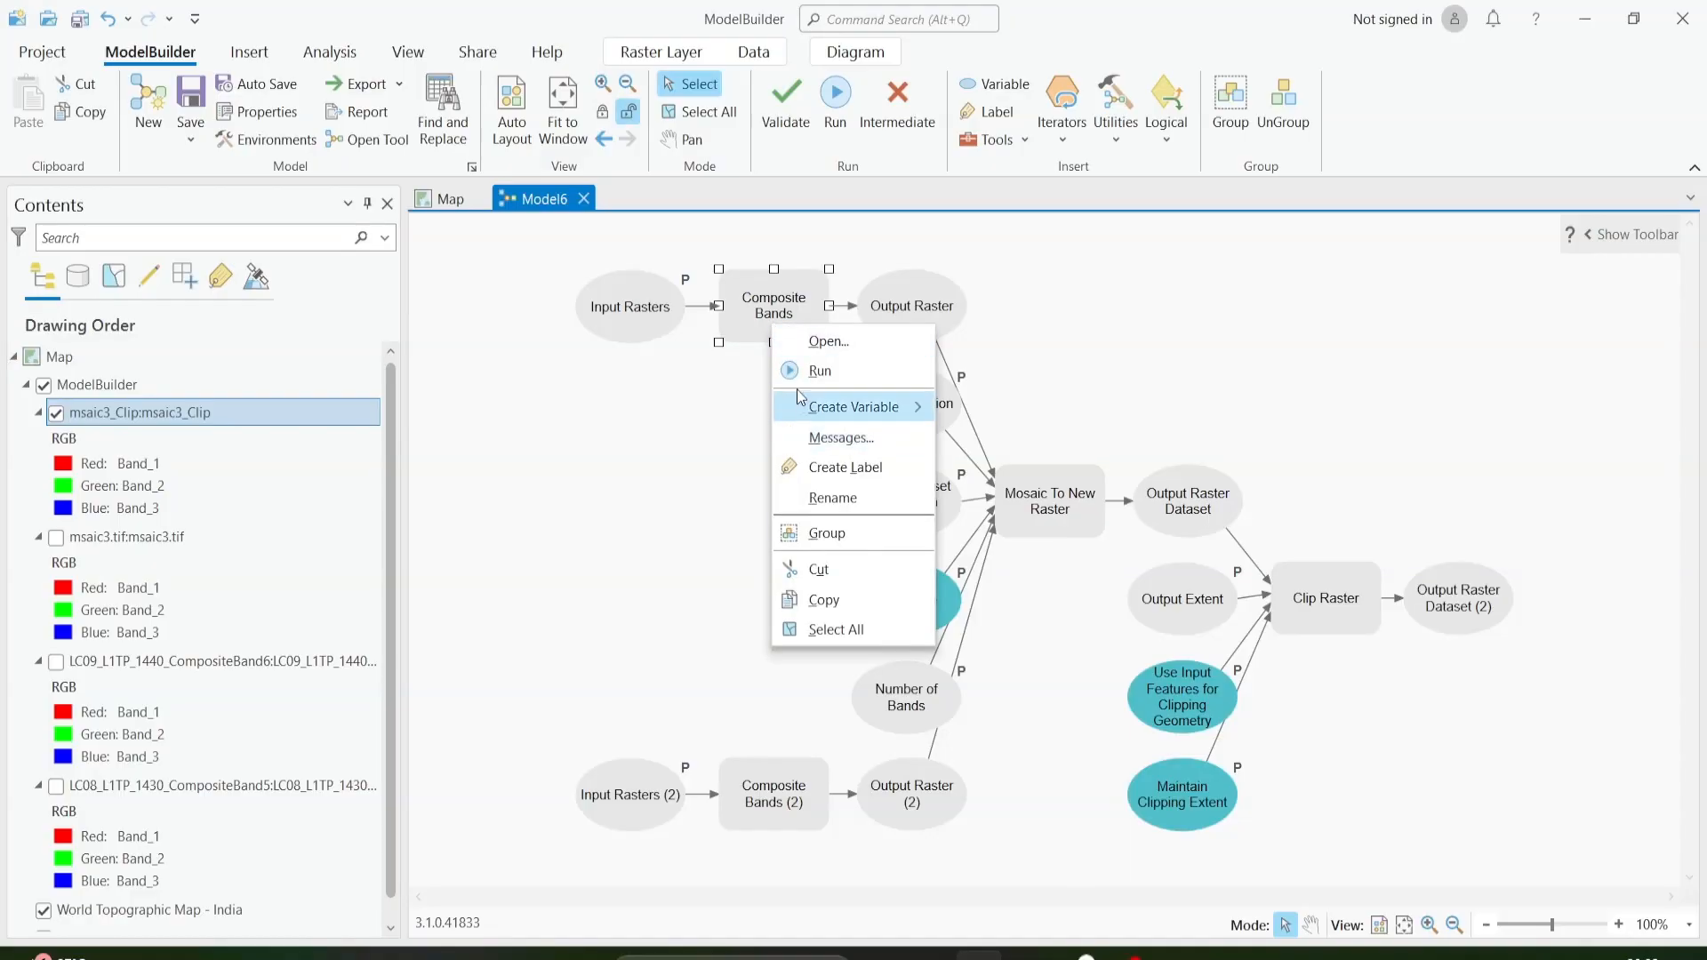
click(828, 500)
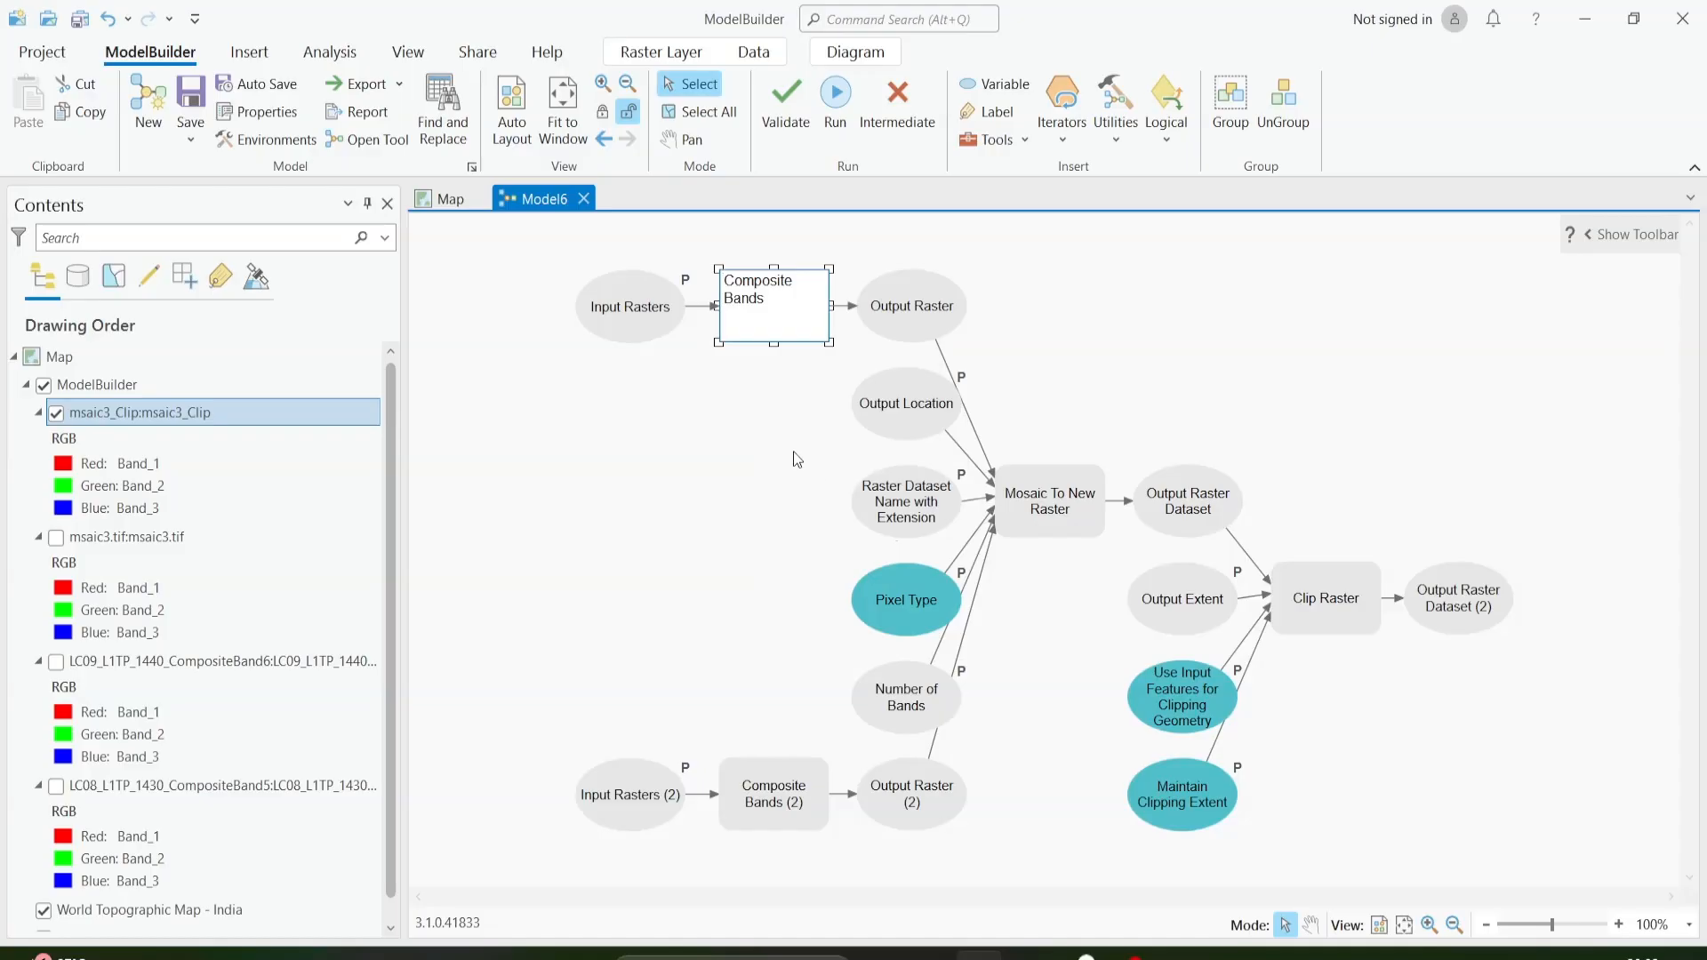
text(1st)
key(Return)
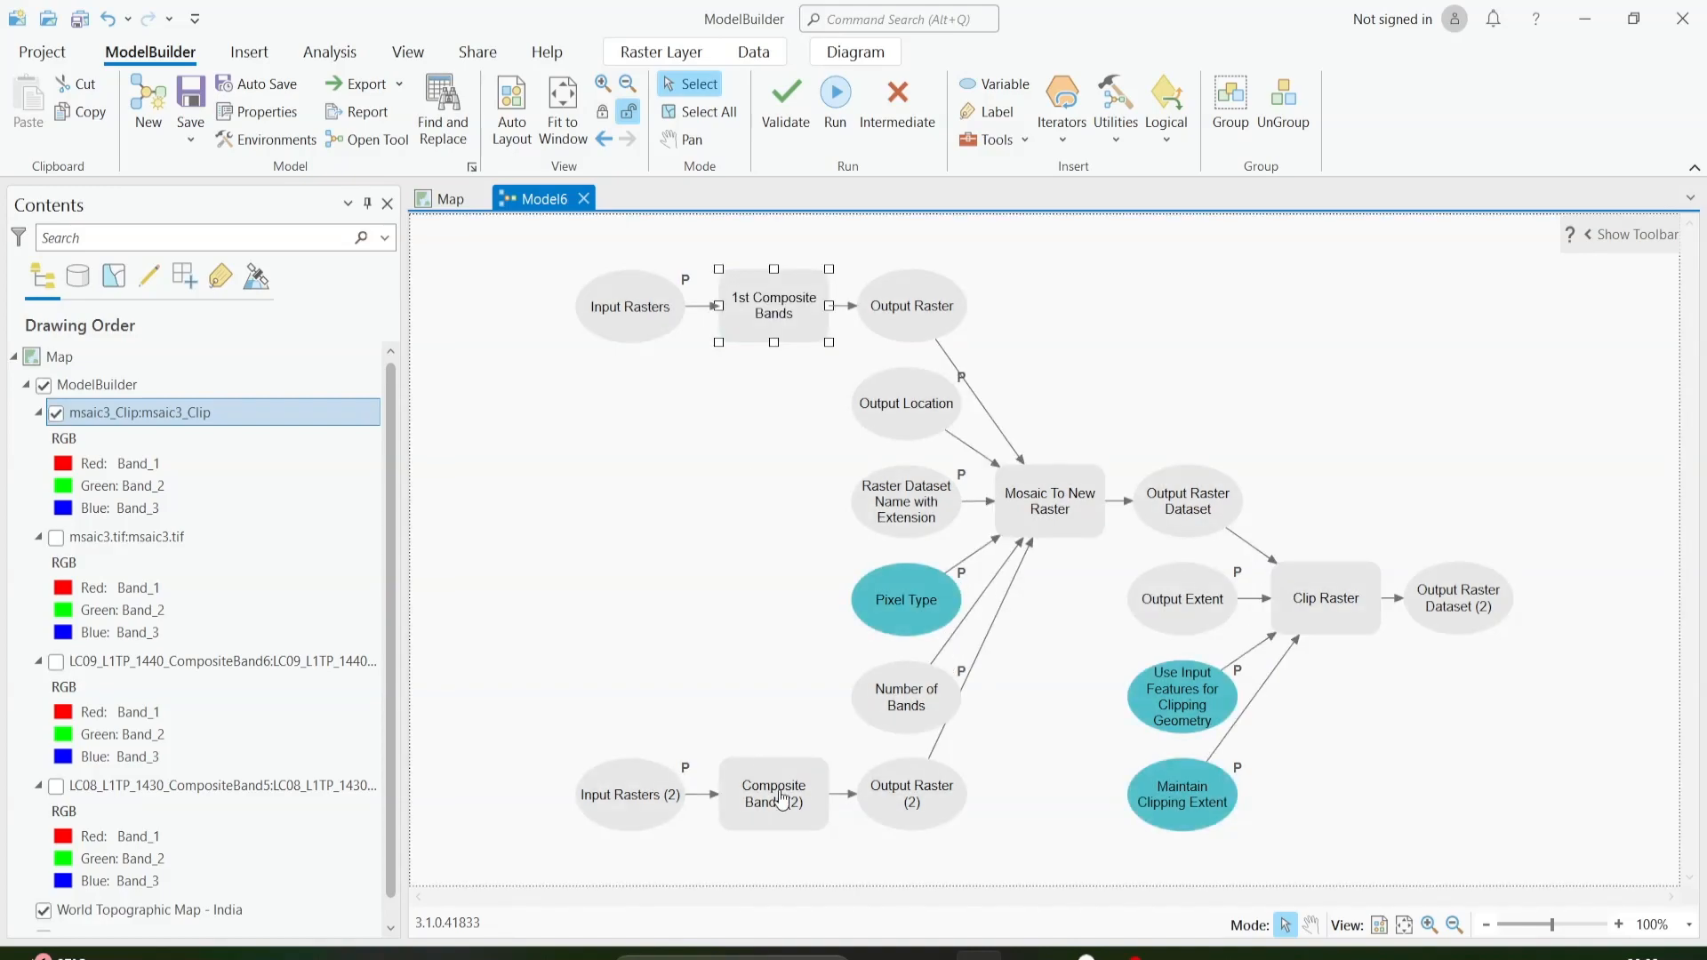
Rename Composite Bands (2) as "2nd Composite Bands" and save the model.
right_click(782, 802)
click(833, 625)
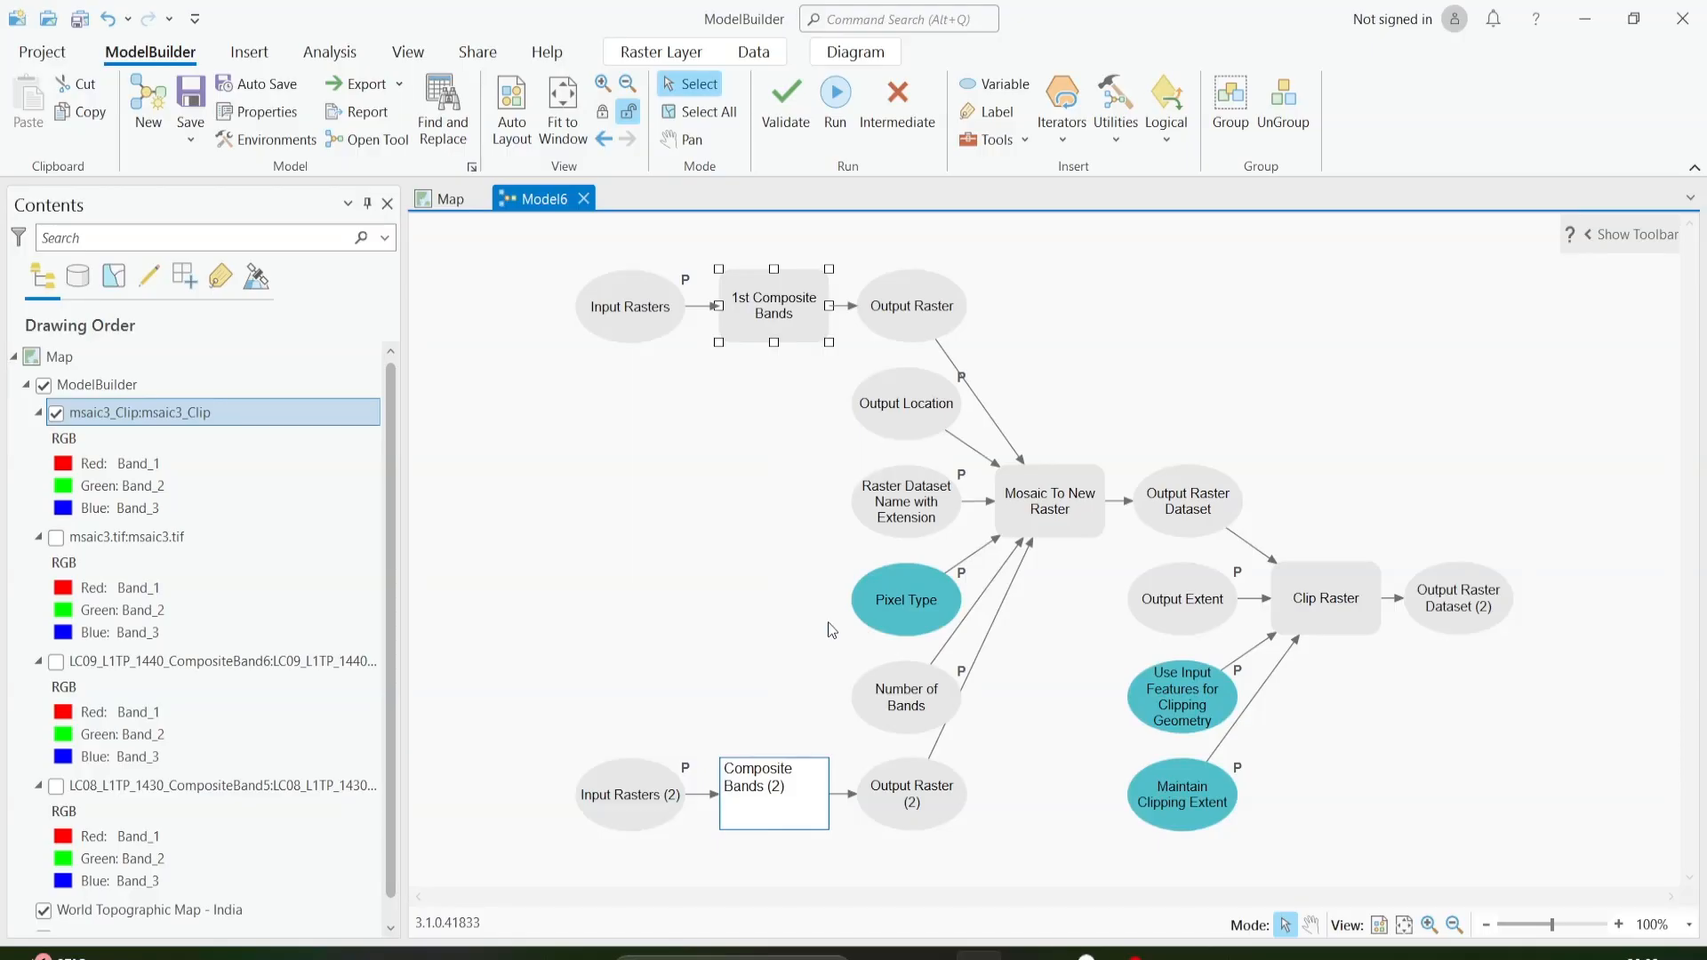
text(2nd)
key(BackSpace)
key(BackSpace)
key(BackSpace)
key(BackSpace)
key(Return)
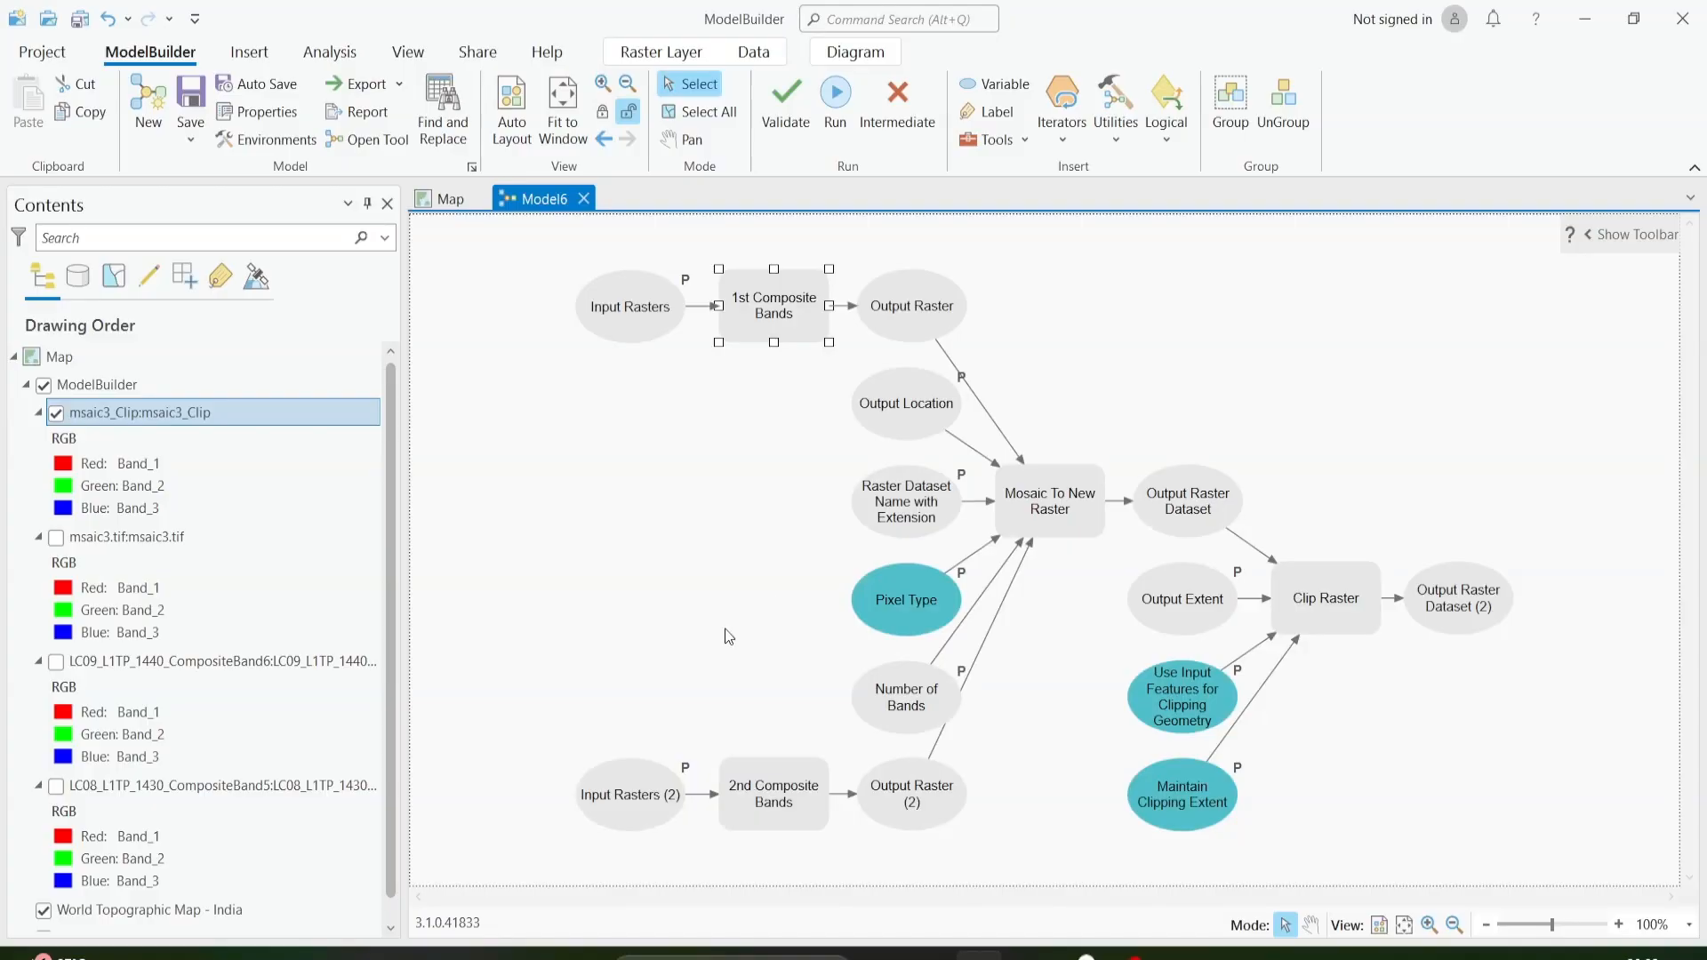
click(194, 94)
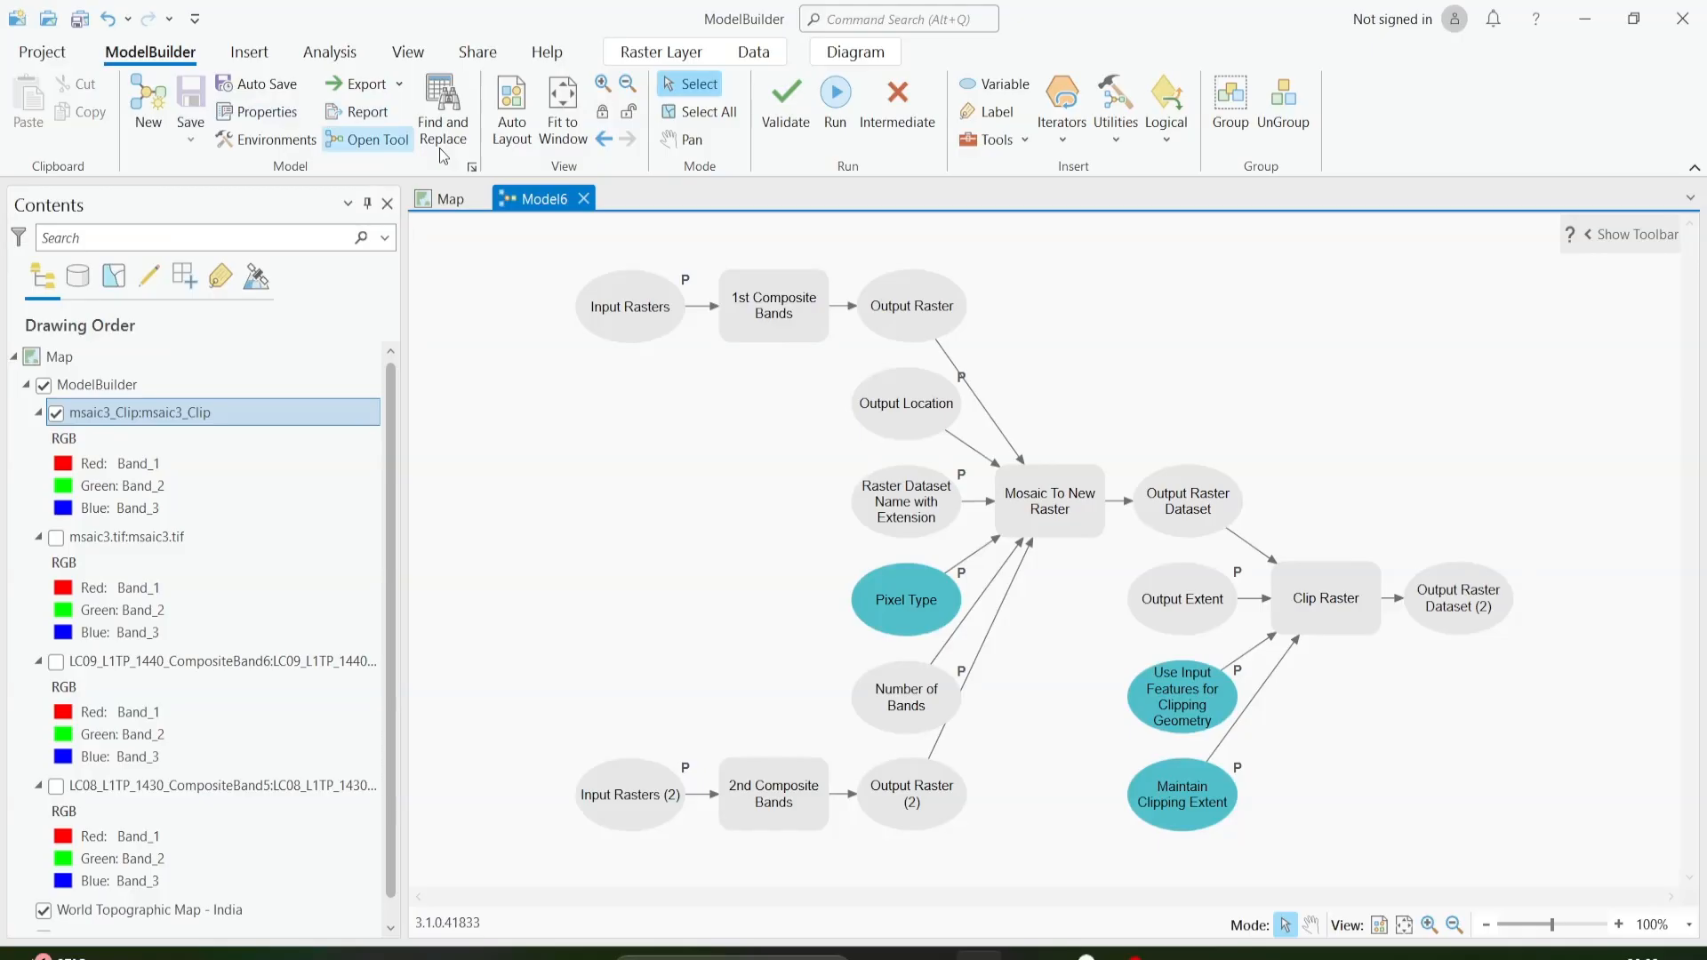
Switch to the map and remove the ModelBuilder group layer with all its rasters.
click(452, 203)
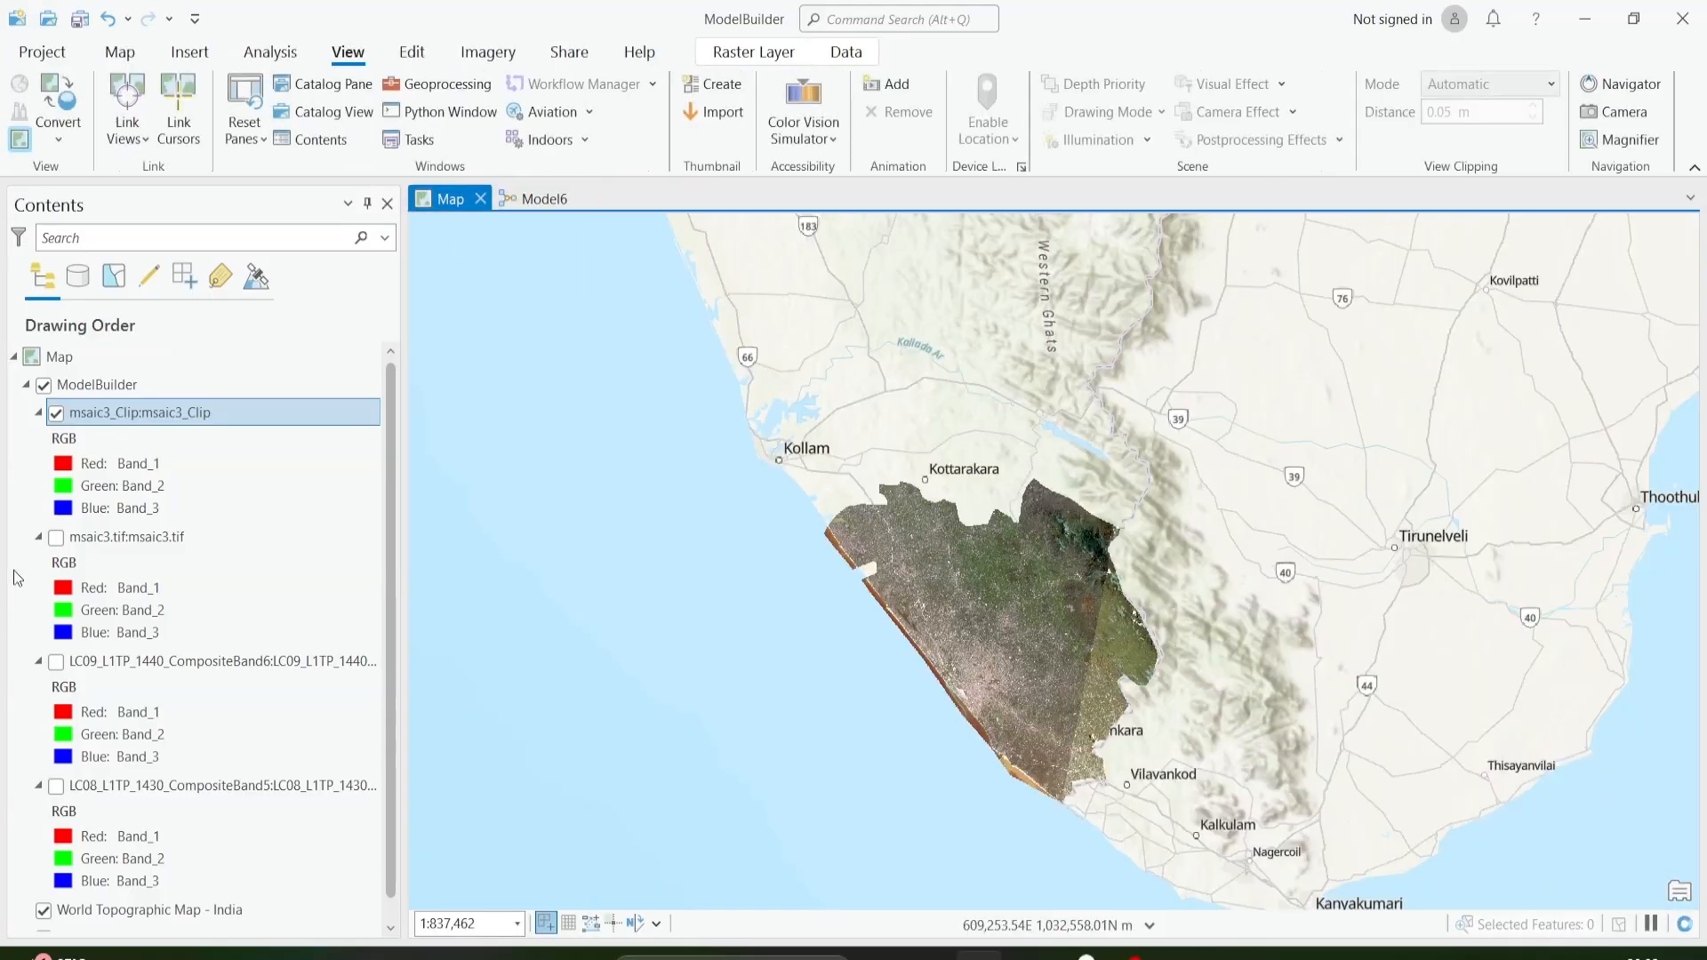
right_click(121, 386)
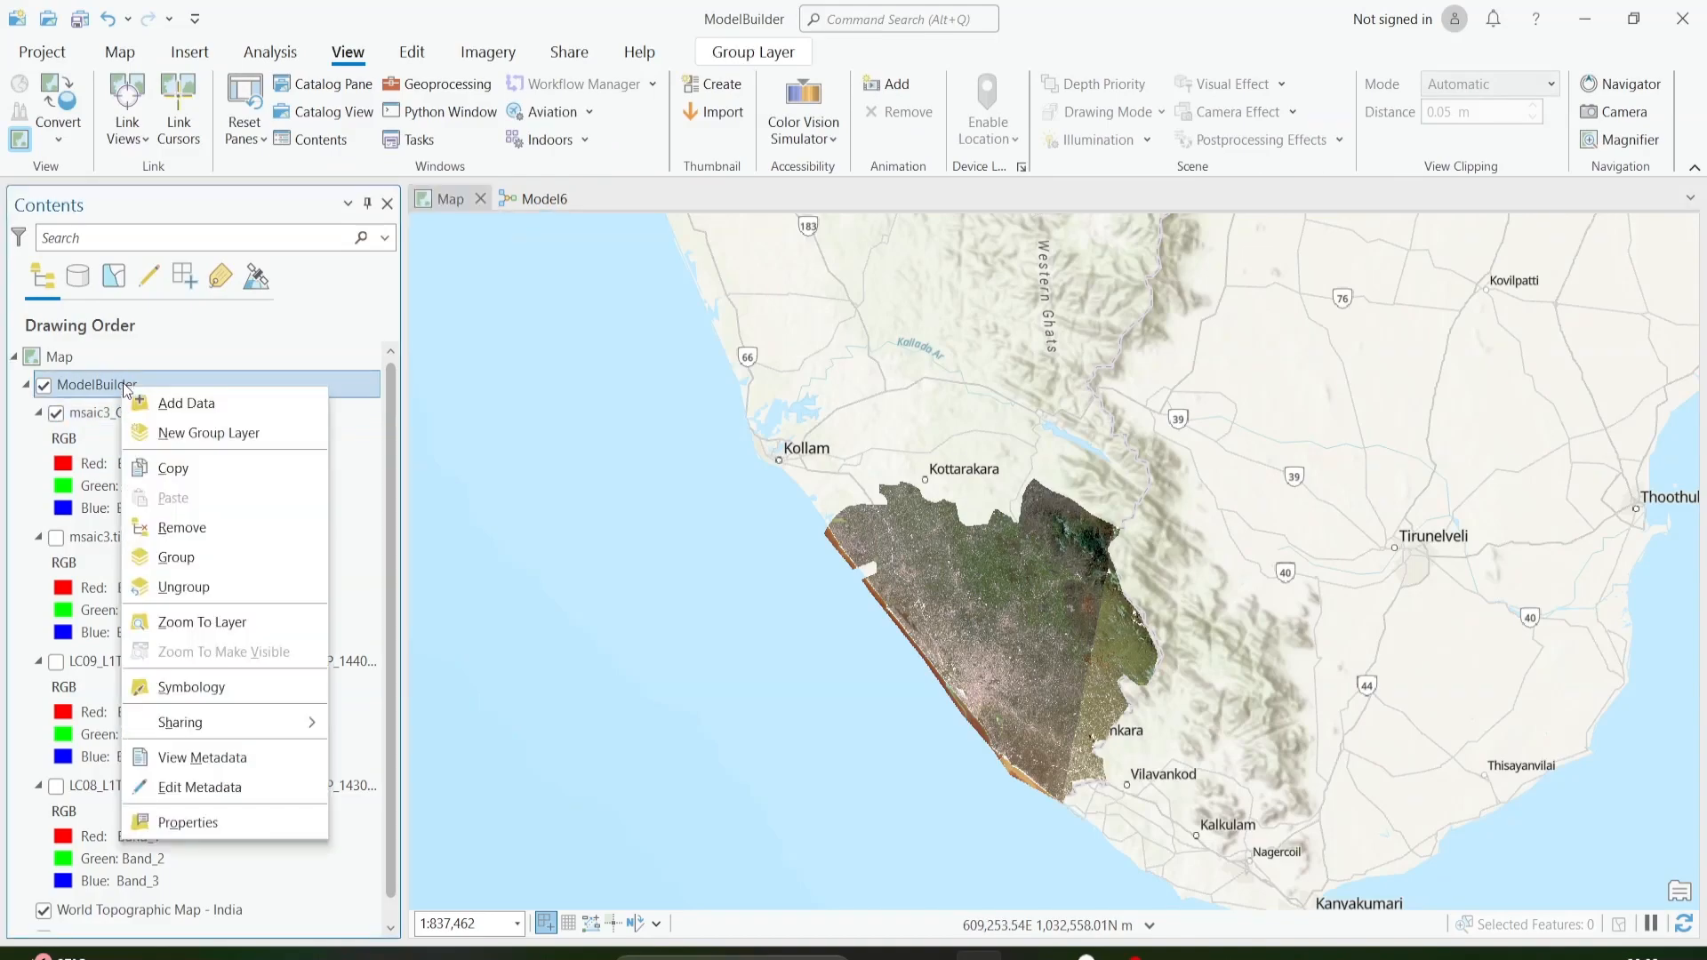
click(182, 527)
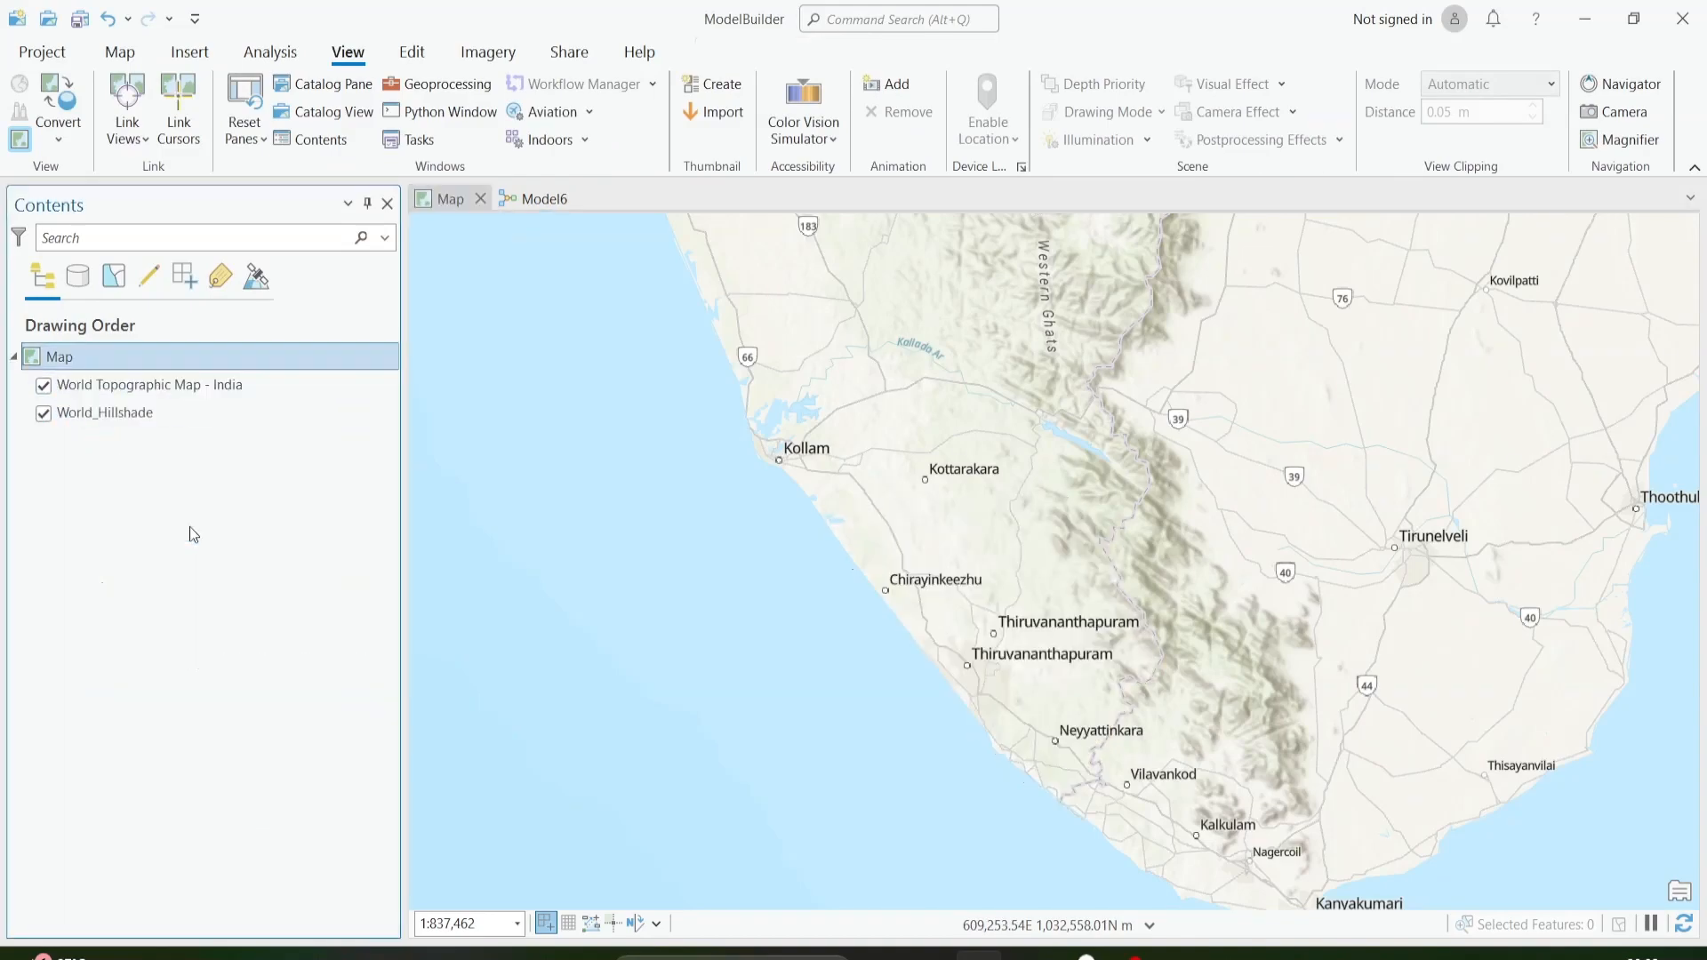
Show the project catalog and refresh the ModelBuilder.atbx toolbox.
click(322, 84)
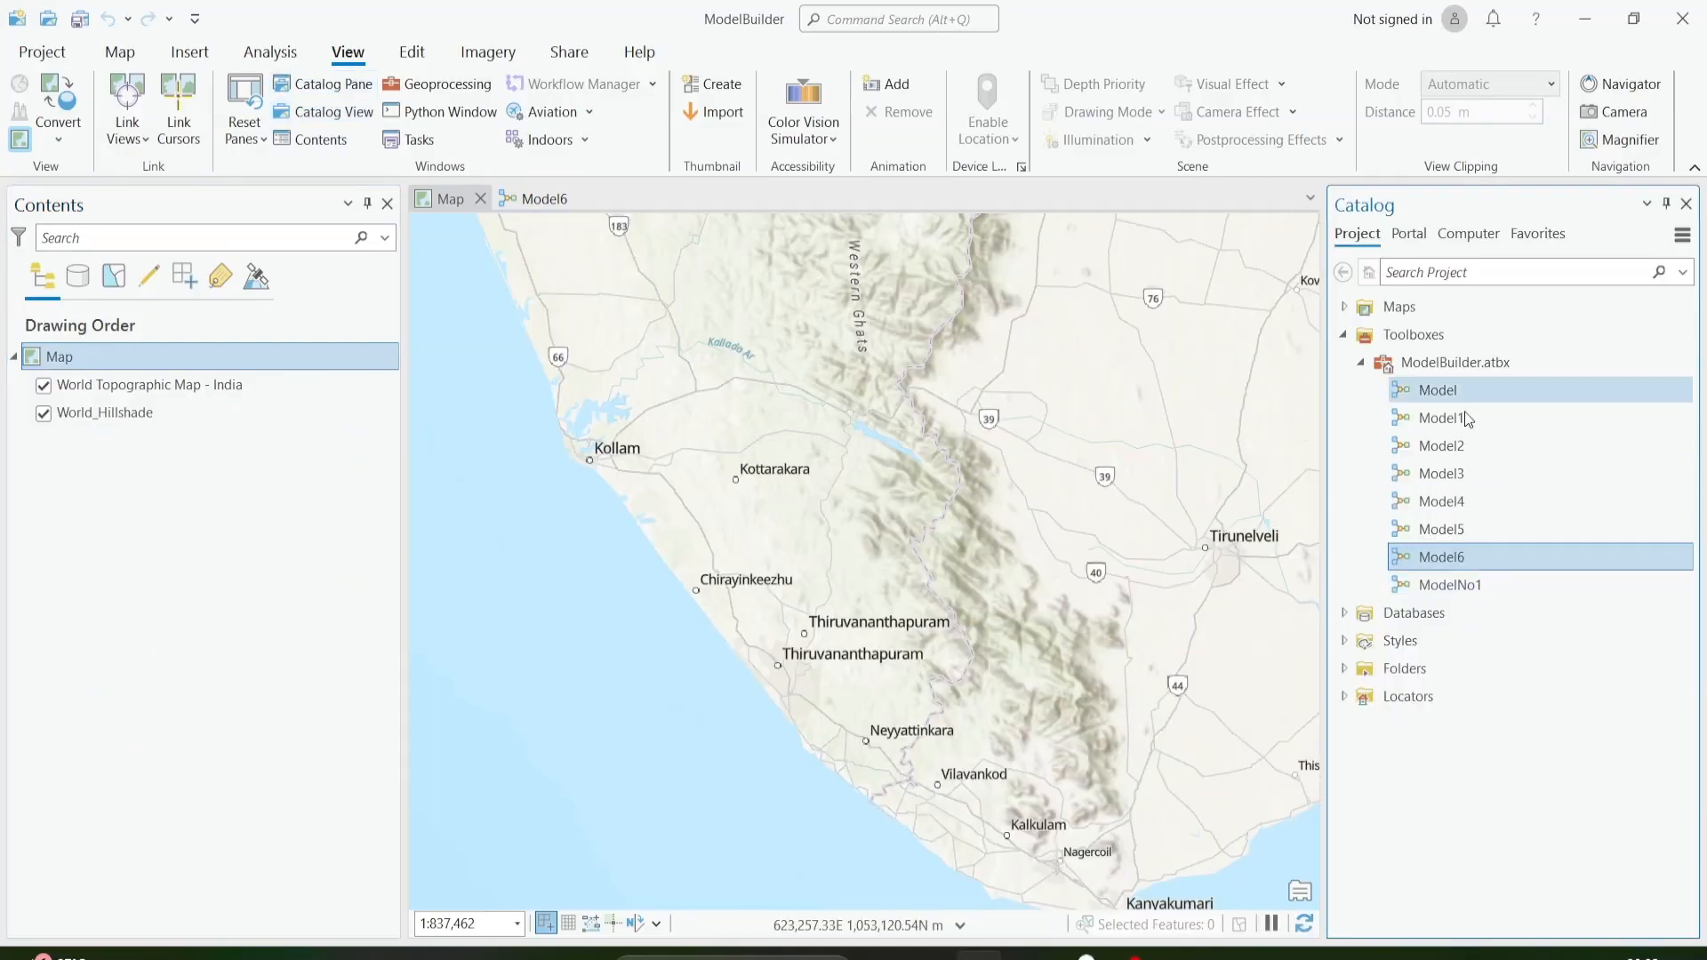
click(1436, 364)
right_click(1437, 364)
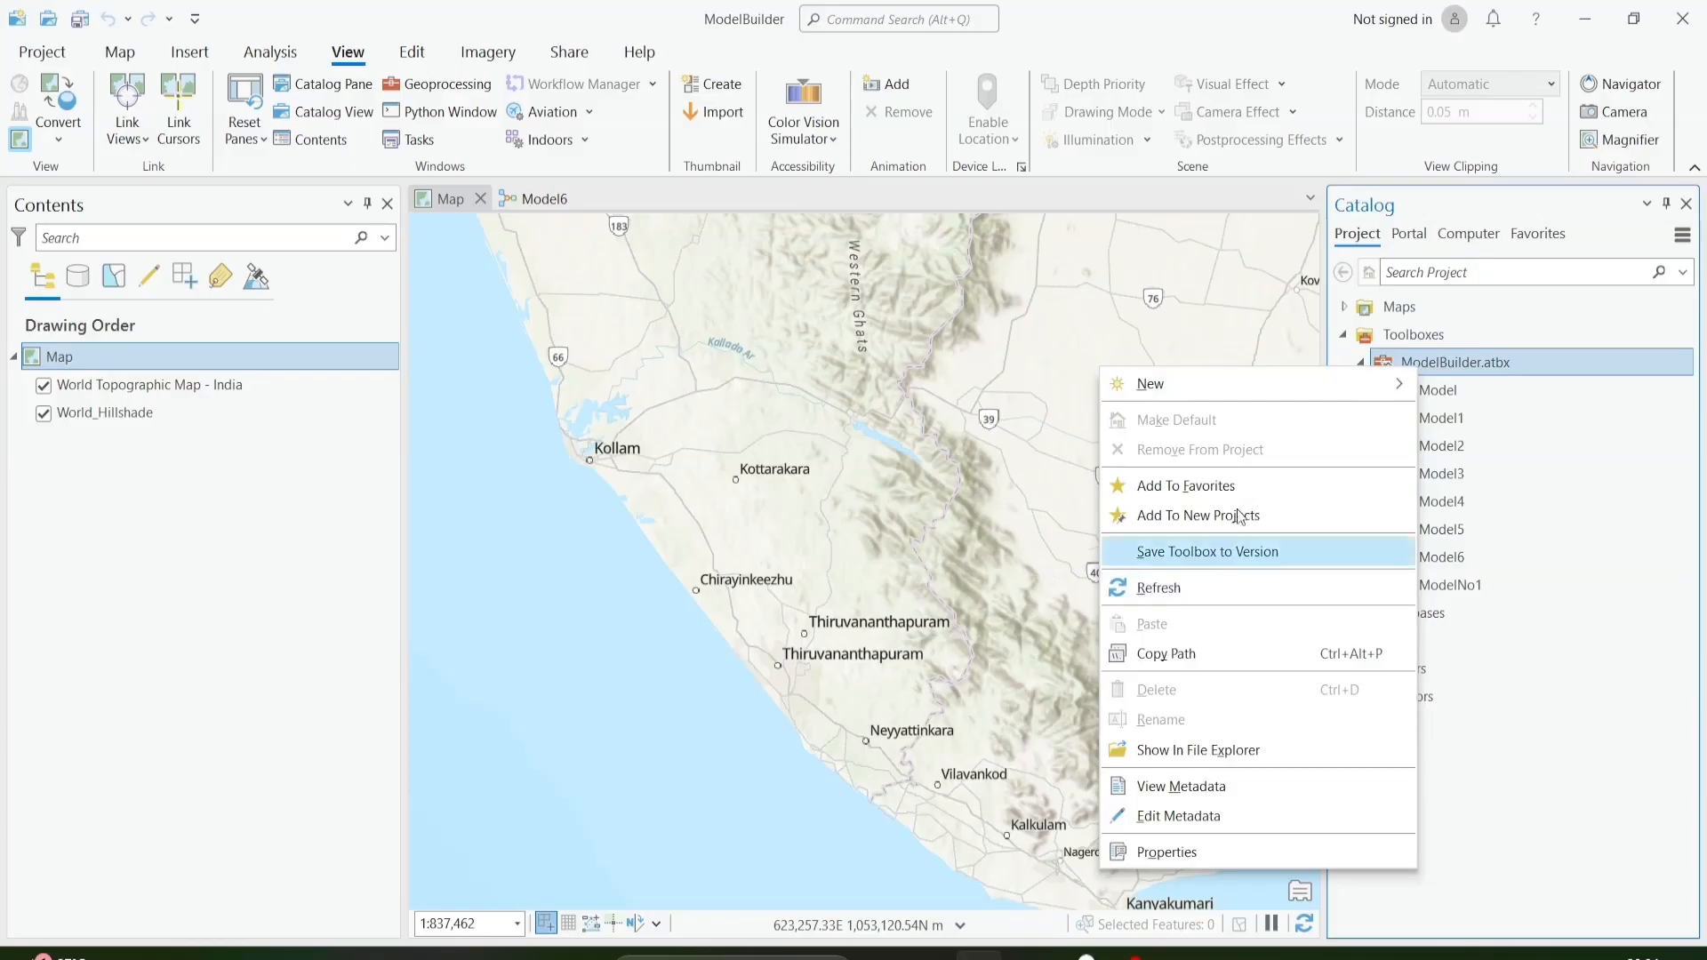
click(1208, 591)
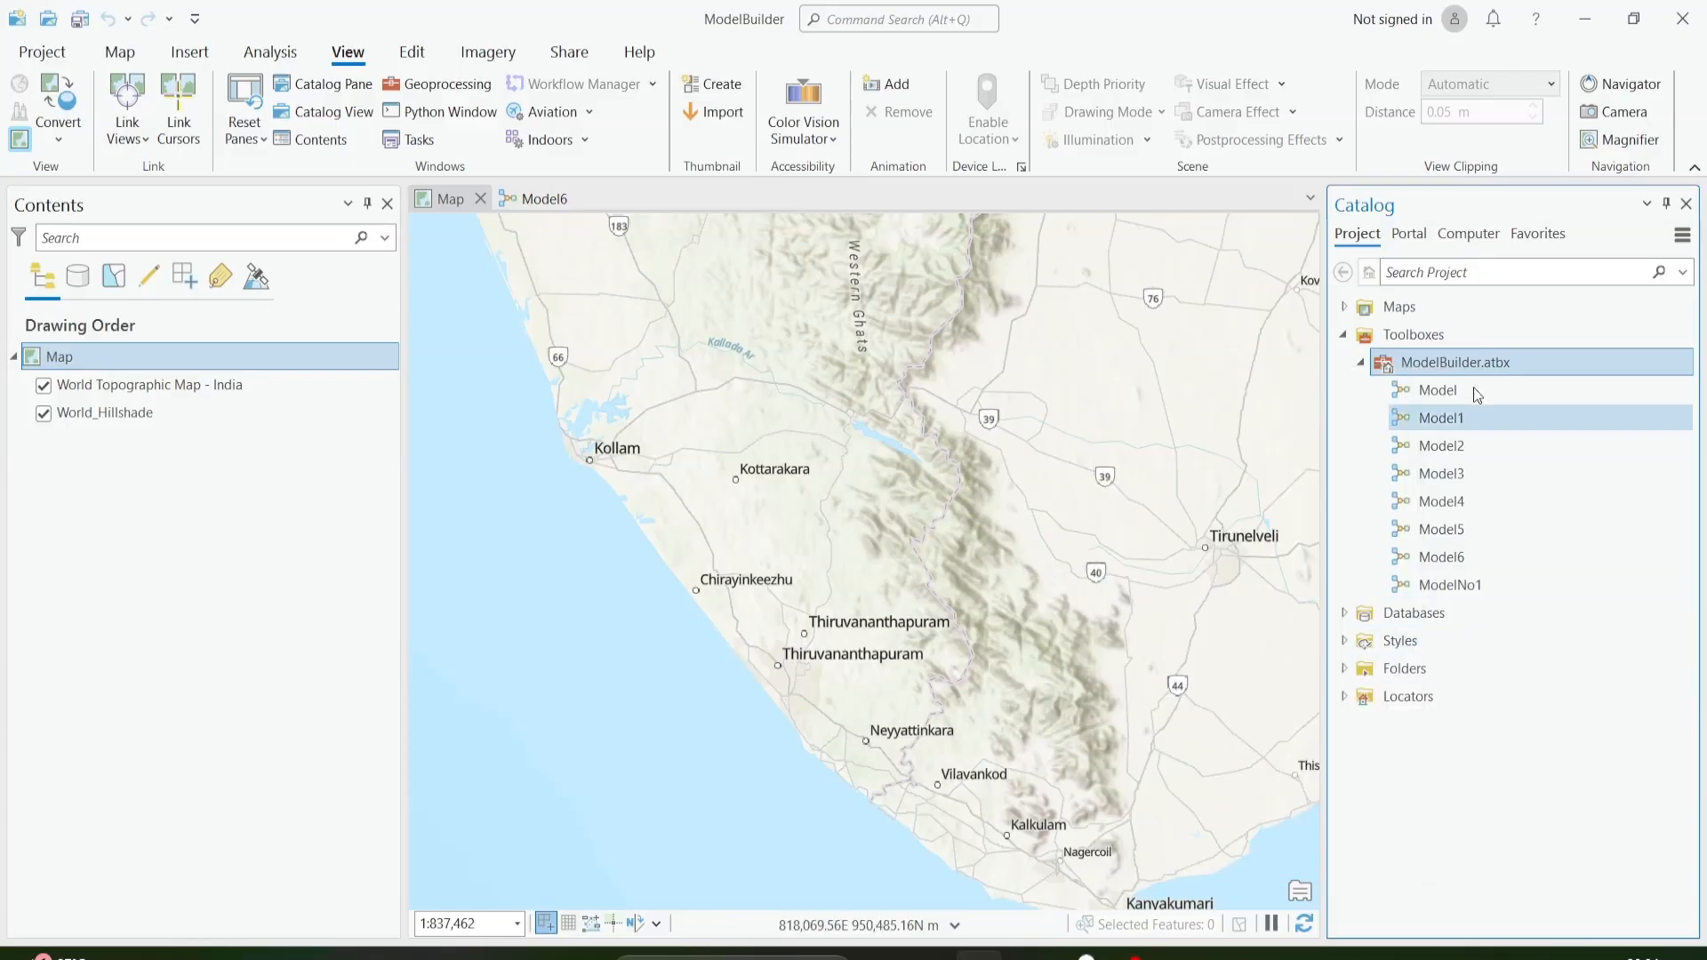
Open Model6 from the ModelBuilder.atbx toolbox as a geoprocessing tool.
right_click(1456, 560)
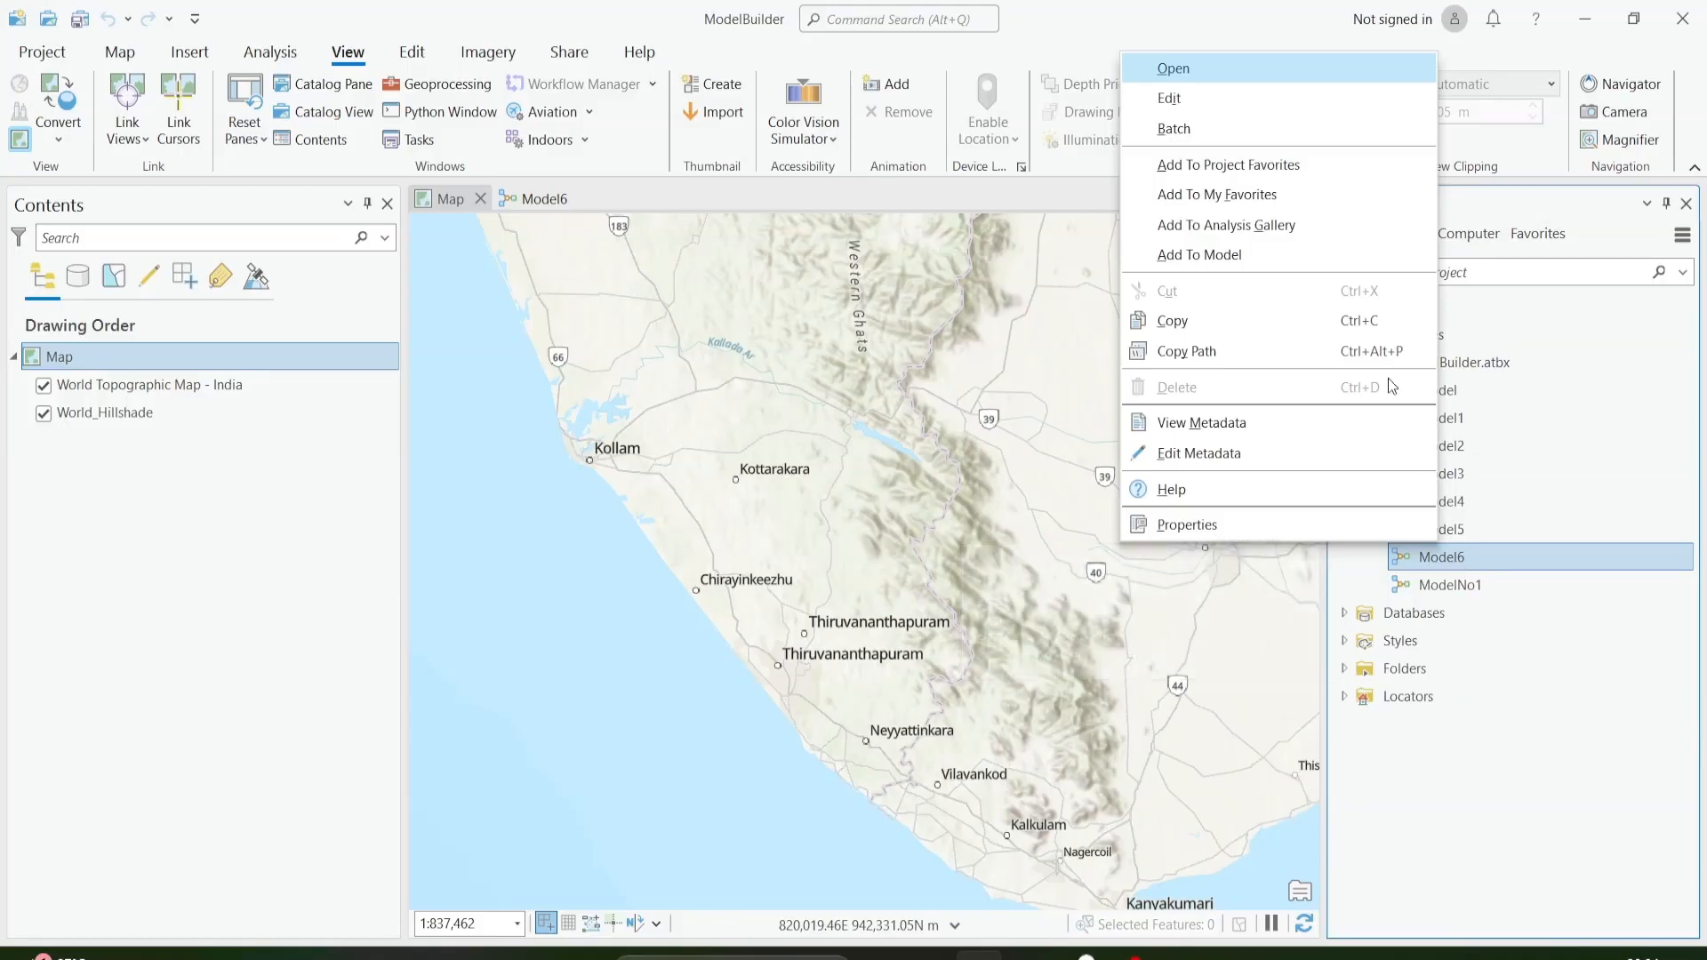
click(1274, 78)
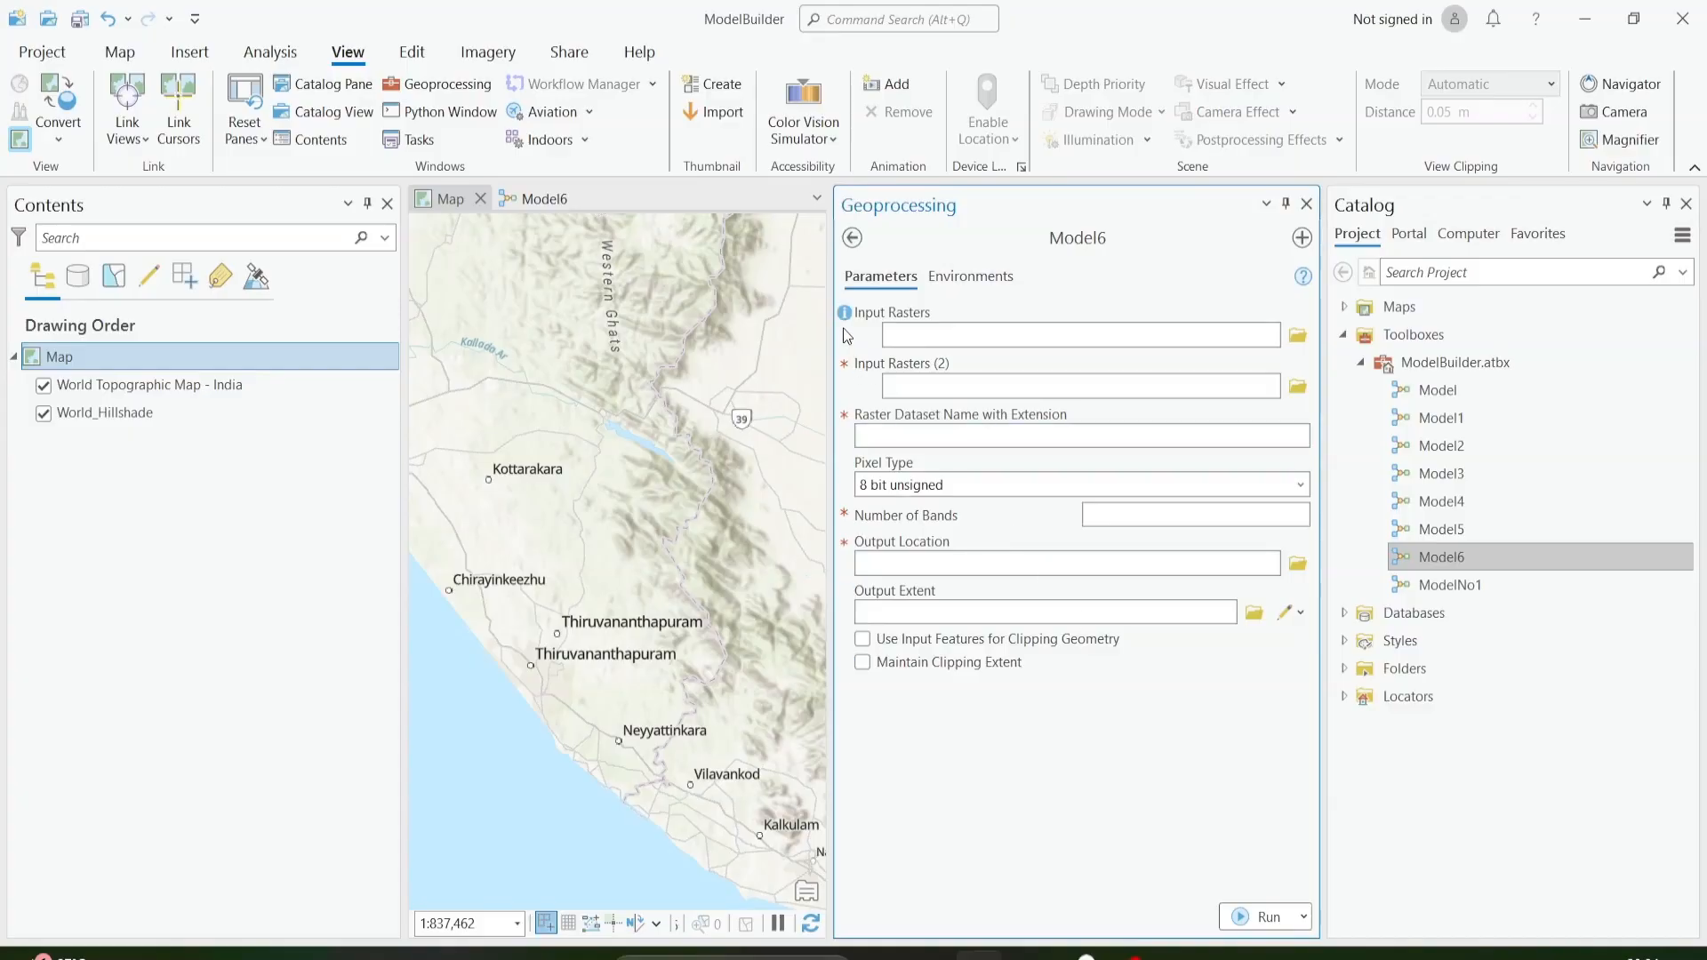
click(902, 335)
Return to the Model6 diagram and rename the Input Rasters variable as "Input Rasters for 1st composit".
click(542, 201)
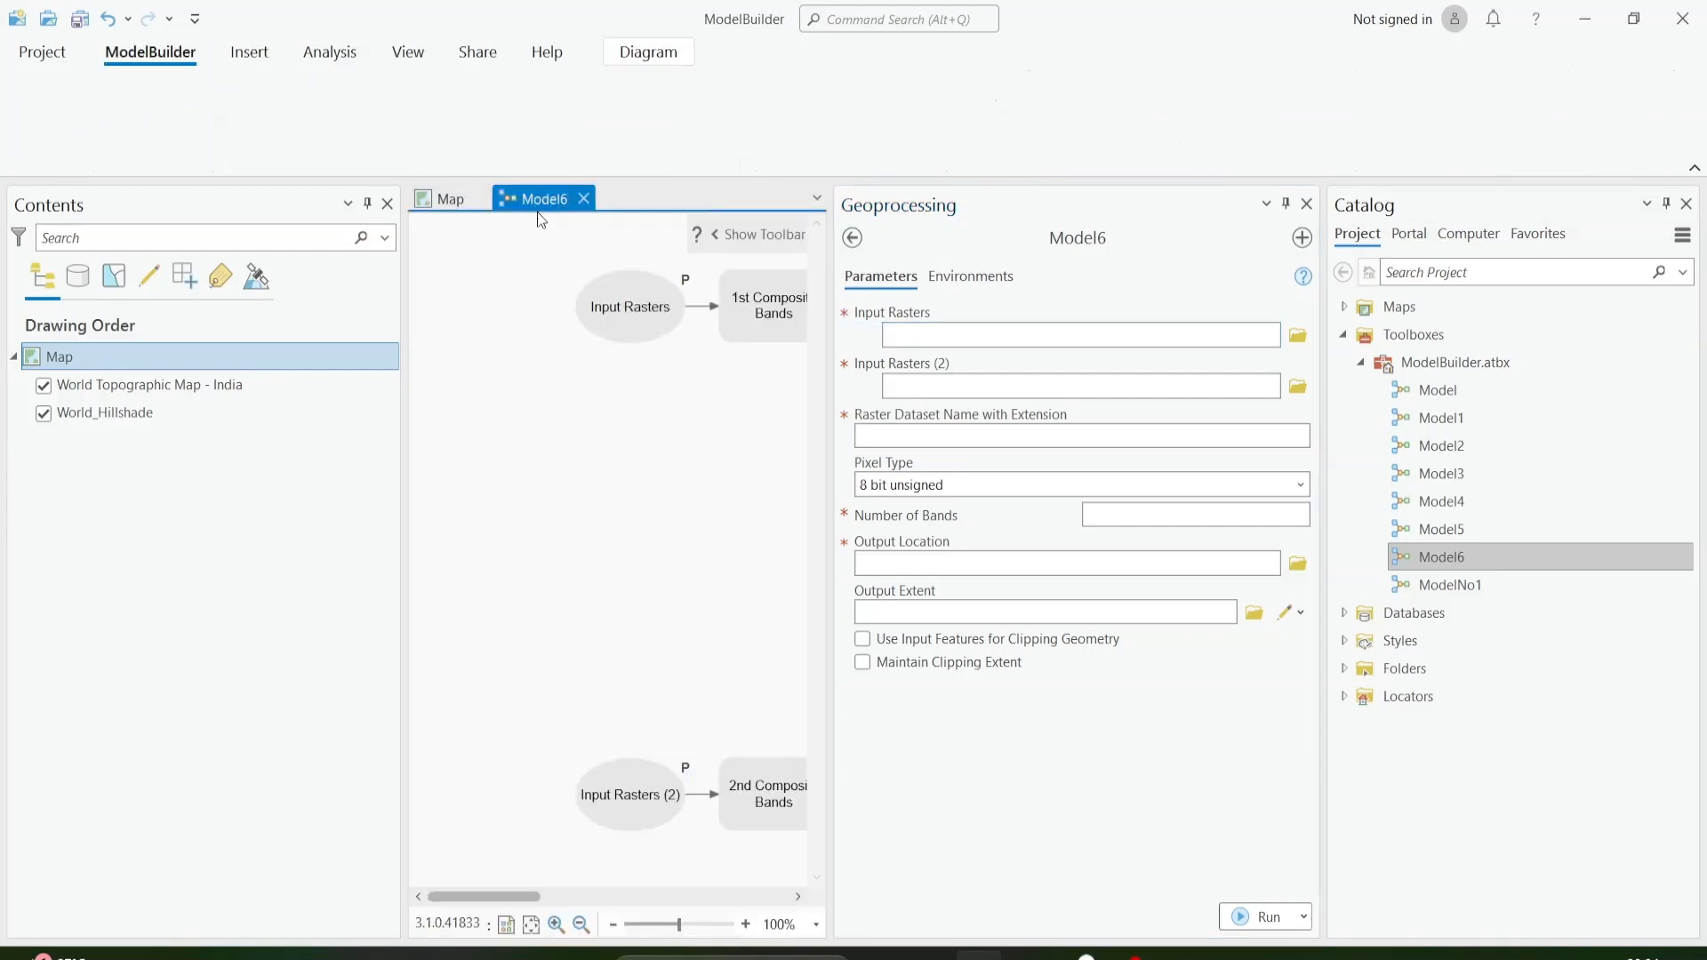
right_click(635, 322)
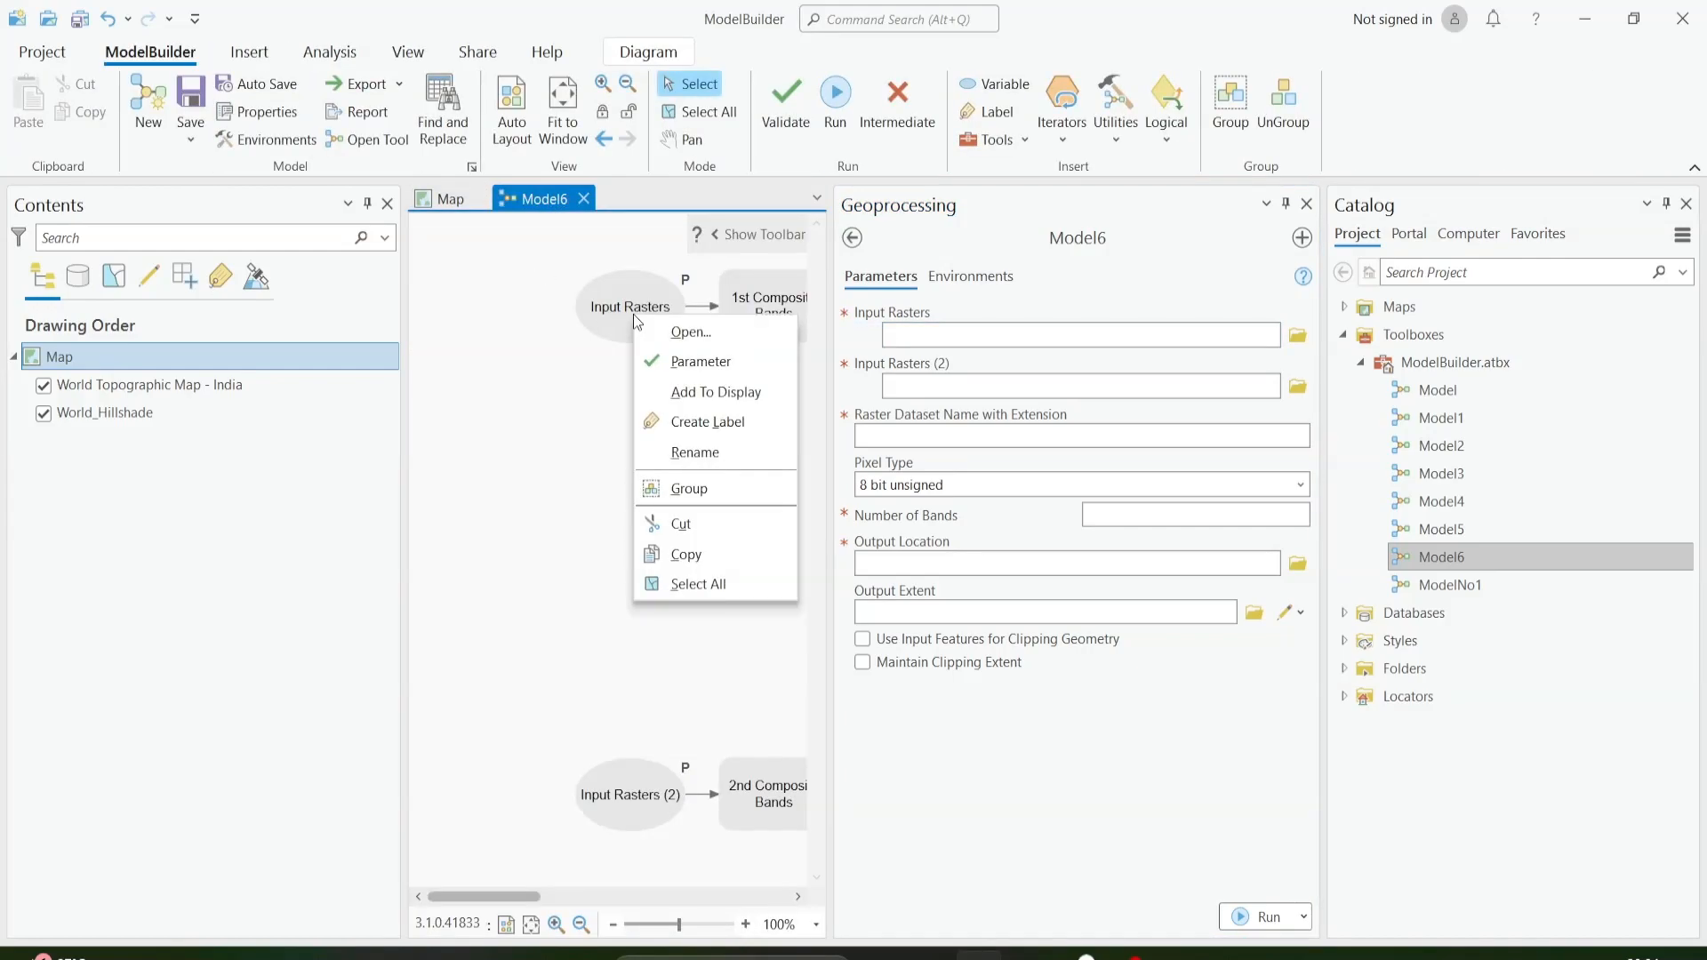
click(709, 455)
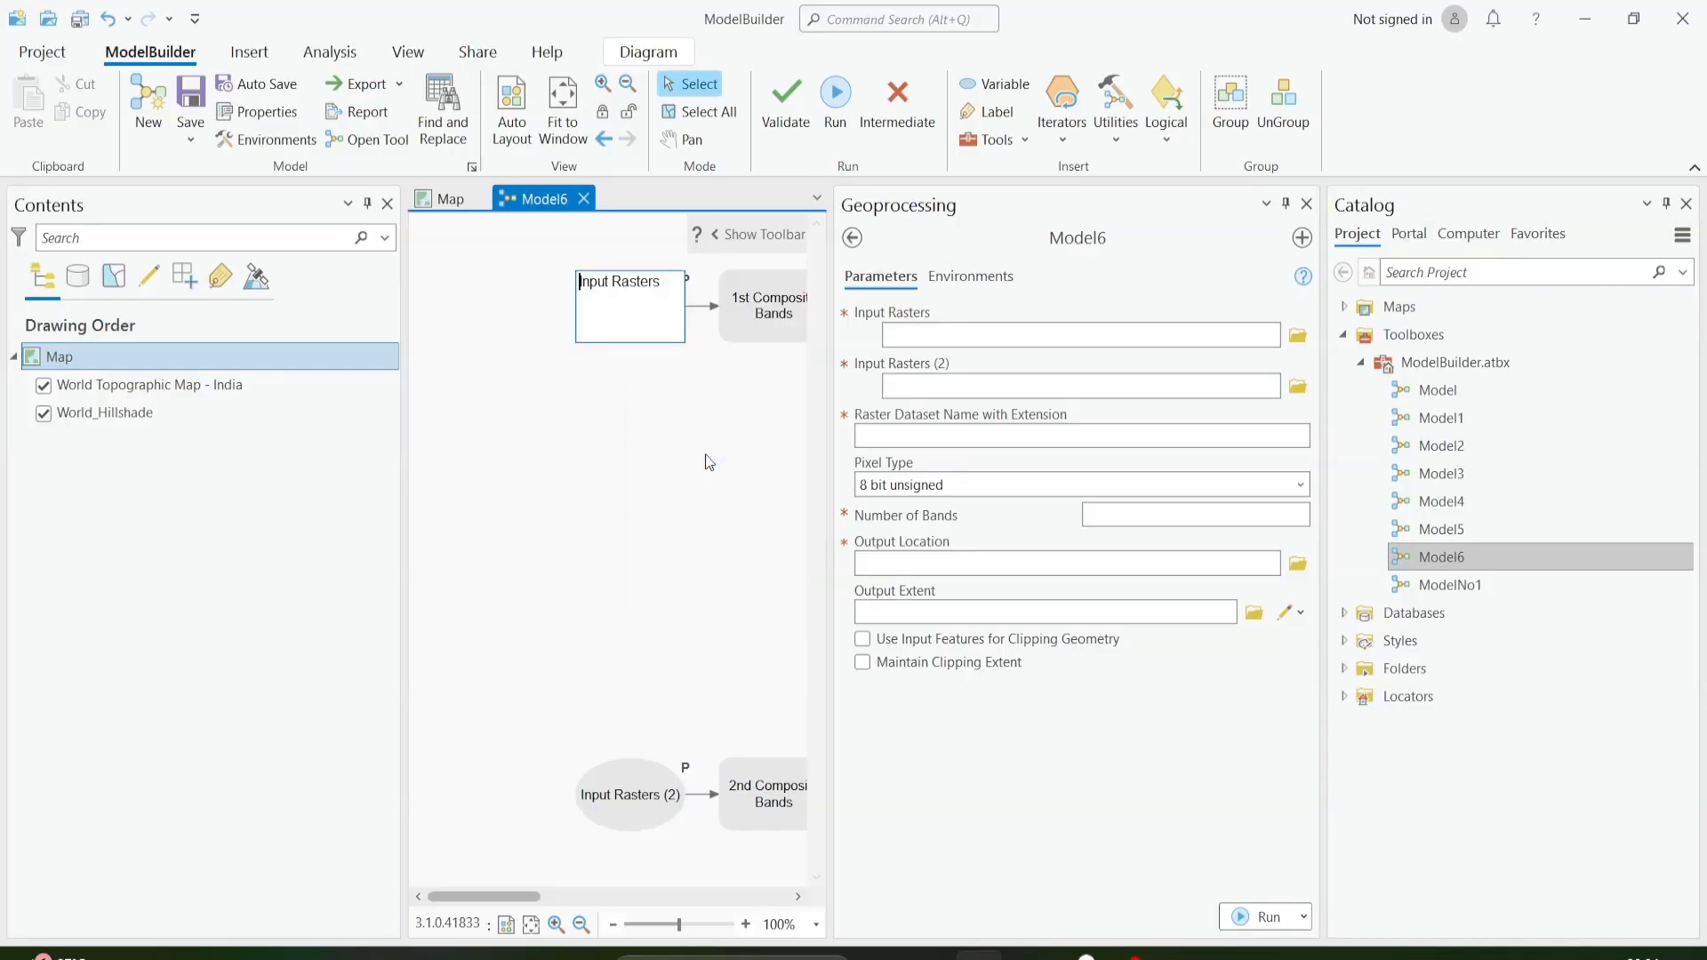
click(669, 288)
text(for 1st composit)
key(Return)
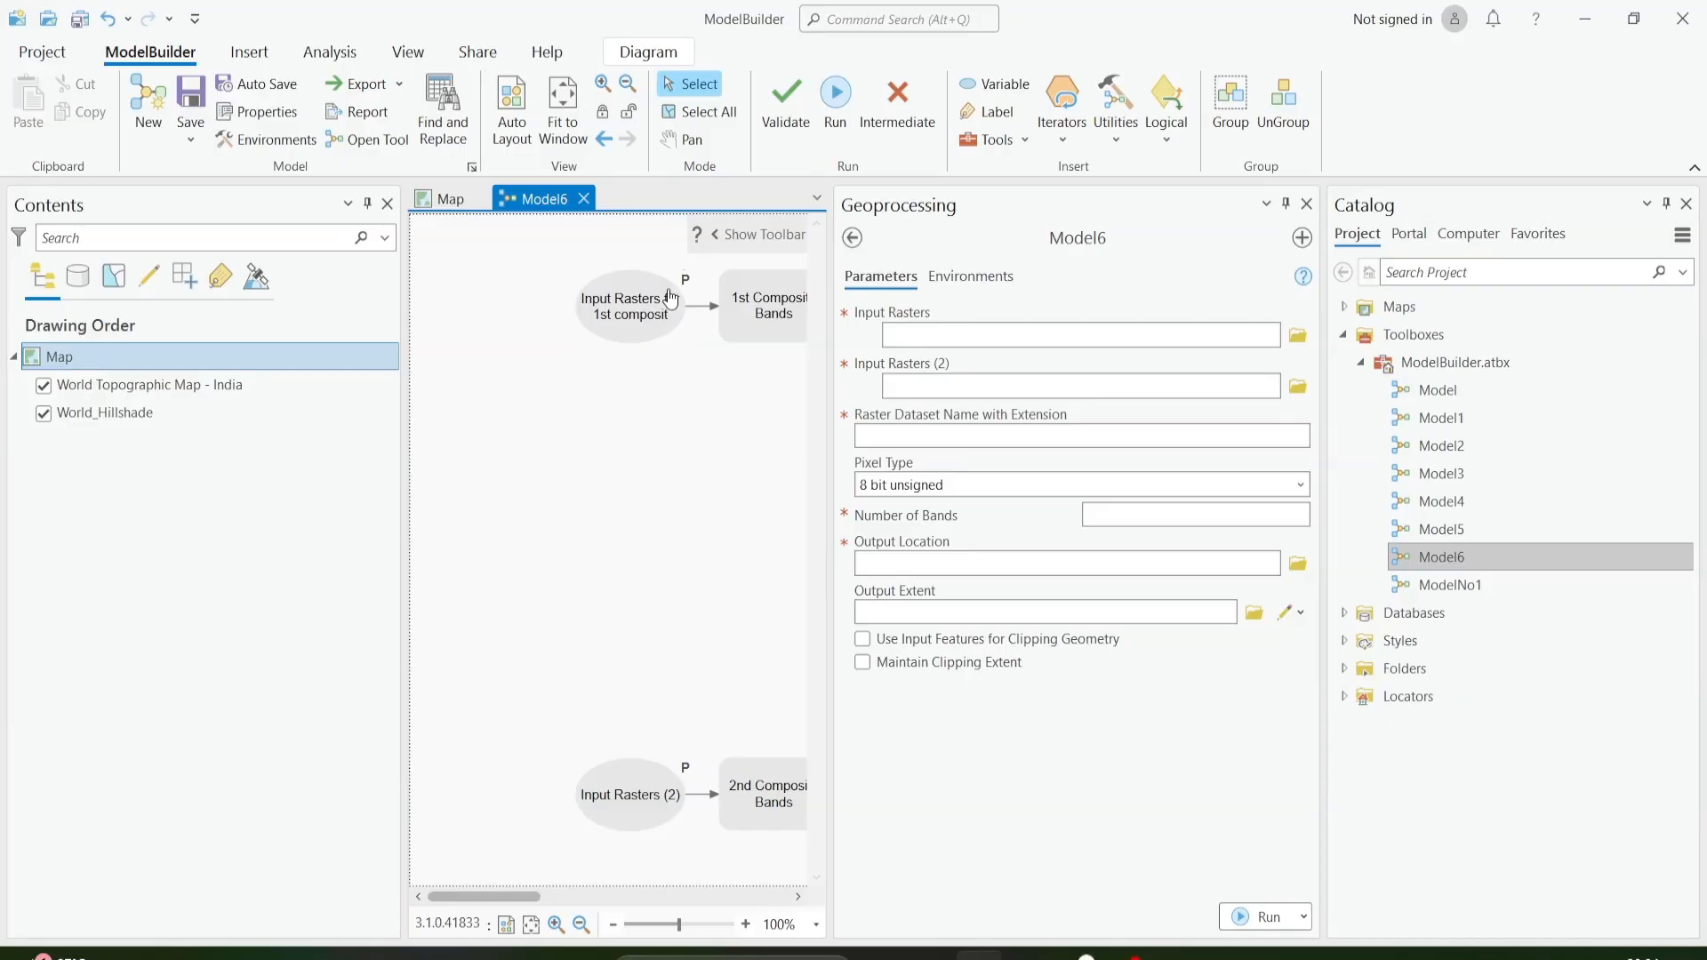
Rename the Input Rasters (2) variable as "Input Rasters for 2nd composit" and save the model.
right_click(630, 793)
click(681, 636)
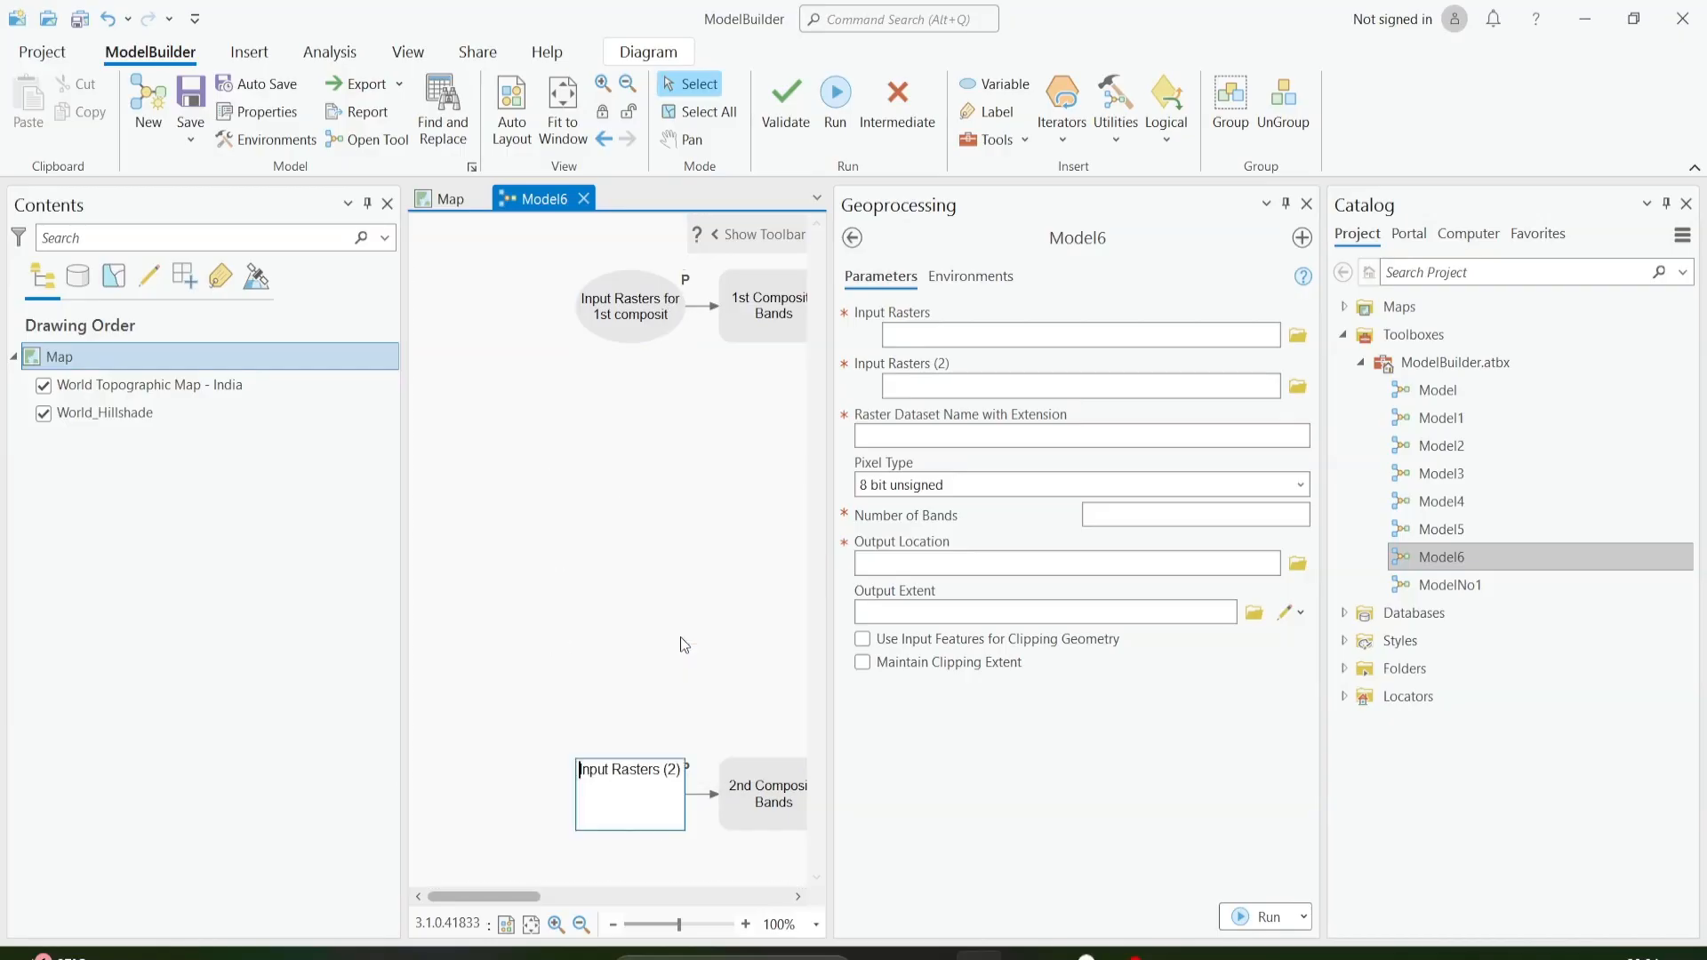
drag(663, 774, 685, 770)
text(for 2nd composit)
key(Return)
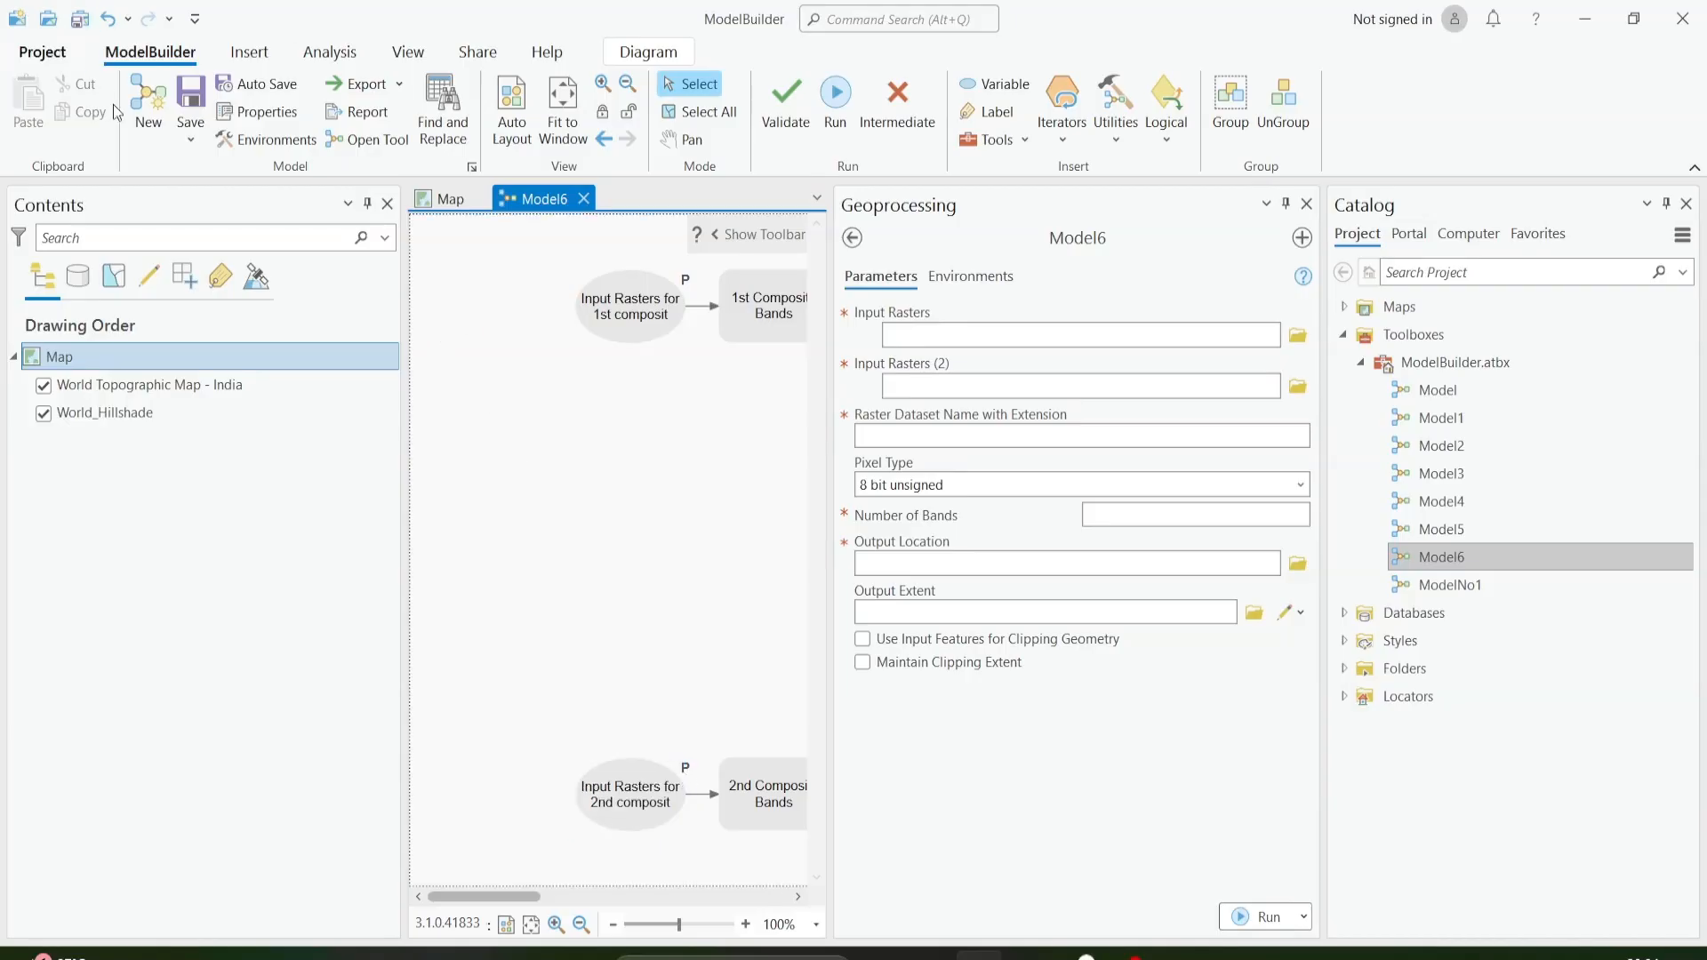
click(200, 104)
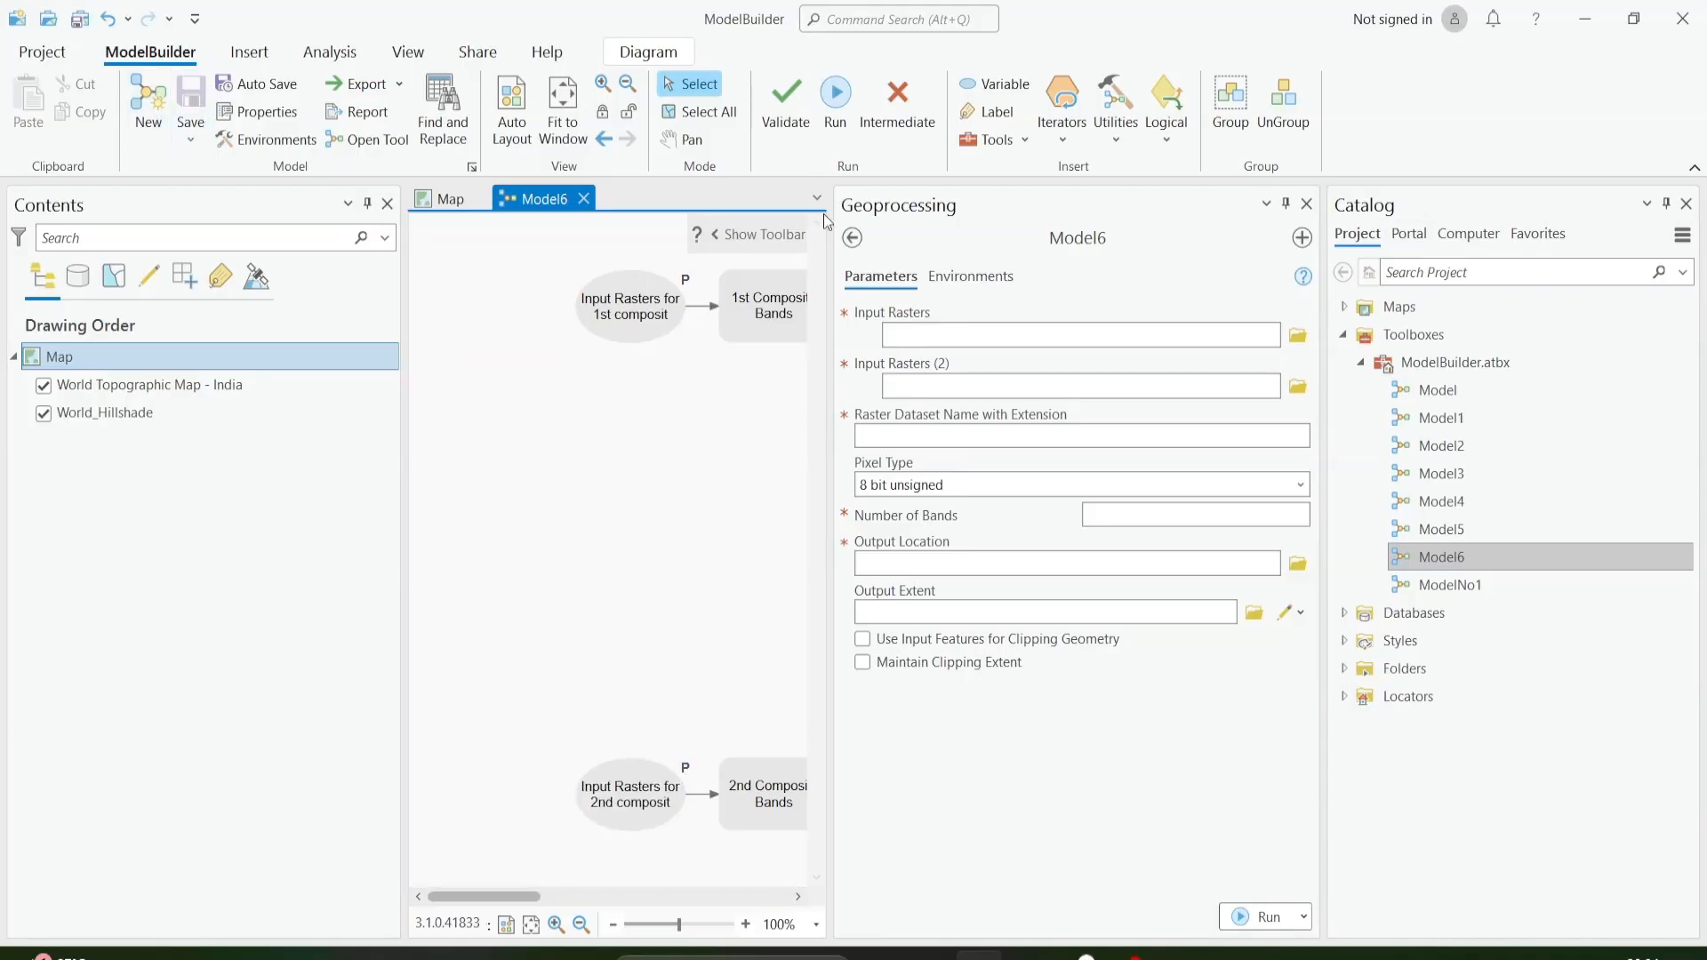
Close the outdated Model6 tool and reopen Model6 from the ModelBuilder.atbx toolbox as a geoprocessing tool.
click(851, 237)
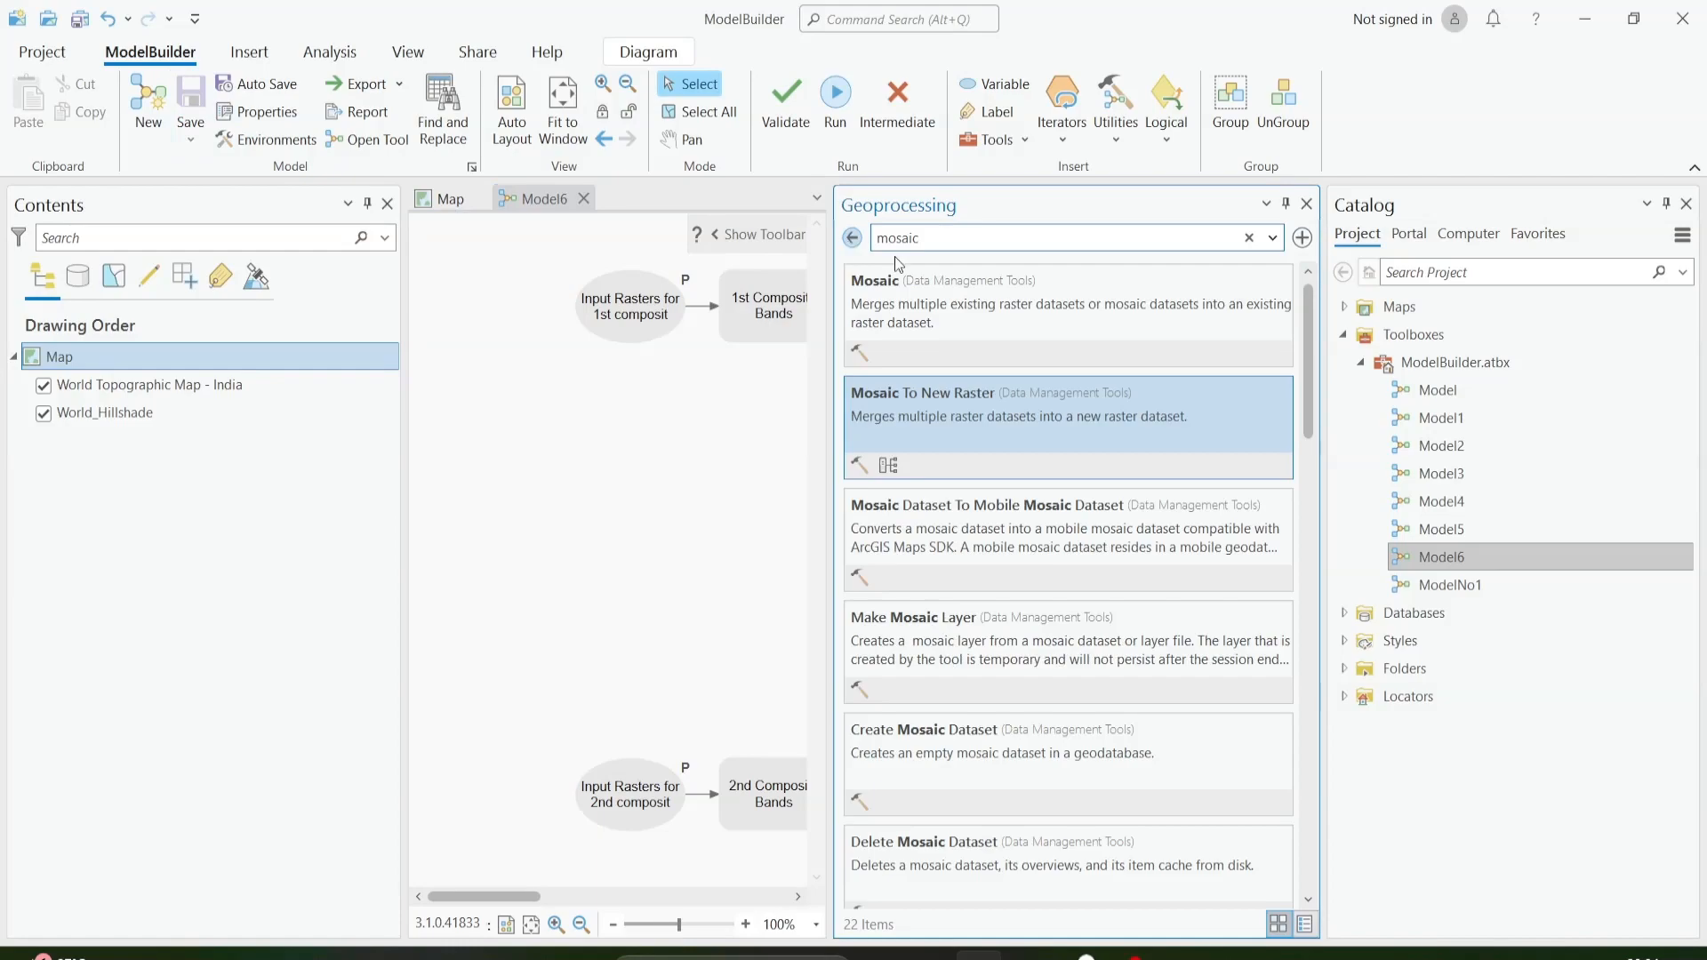
click(1305, 210)
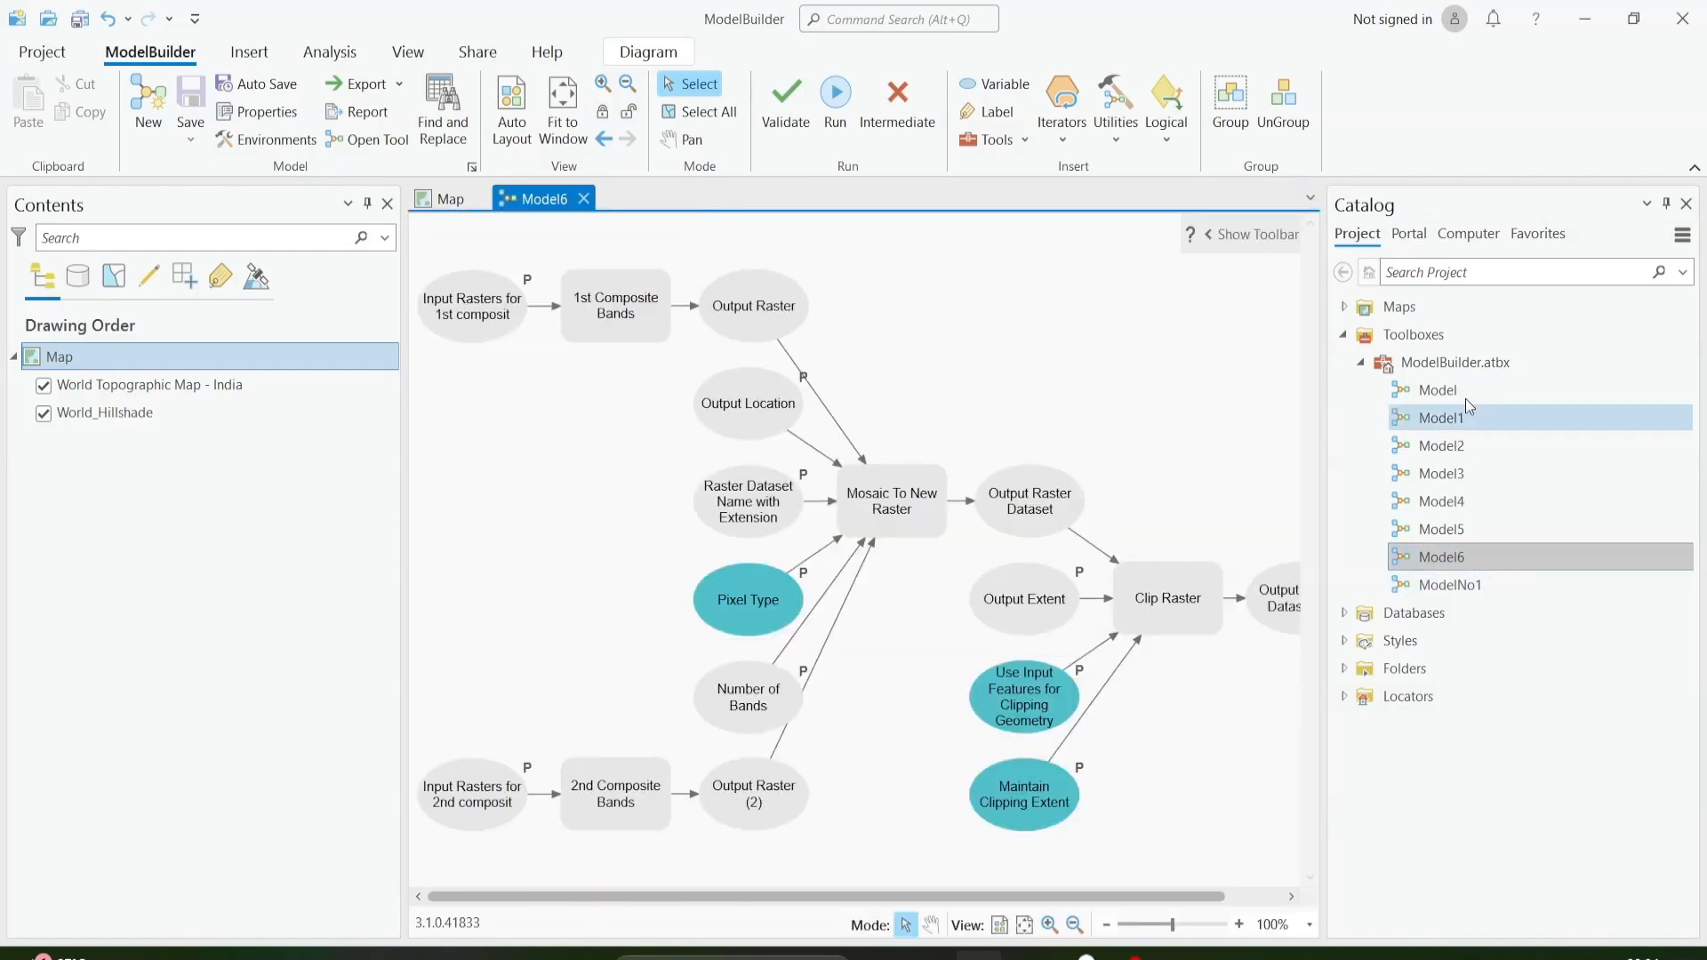
right_click(1449, 363)
key(Escape)
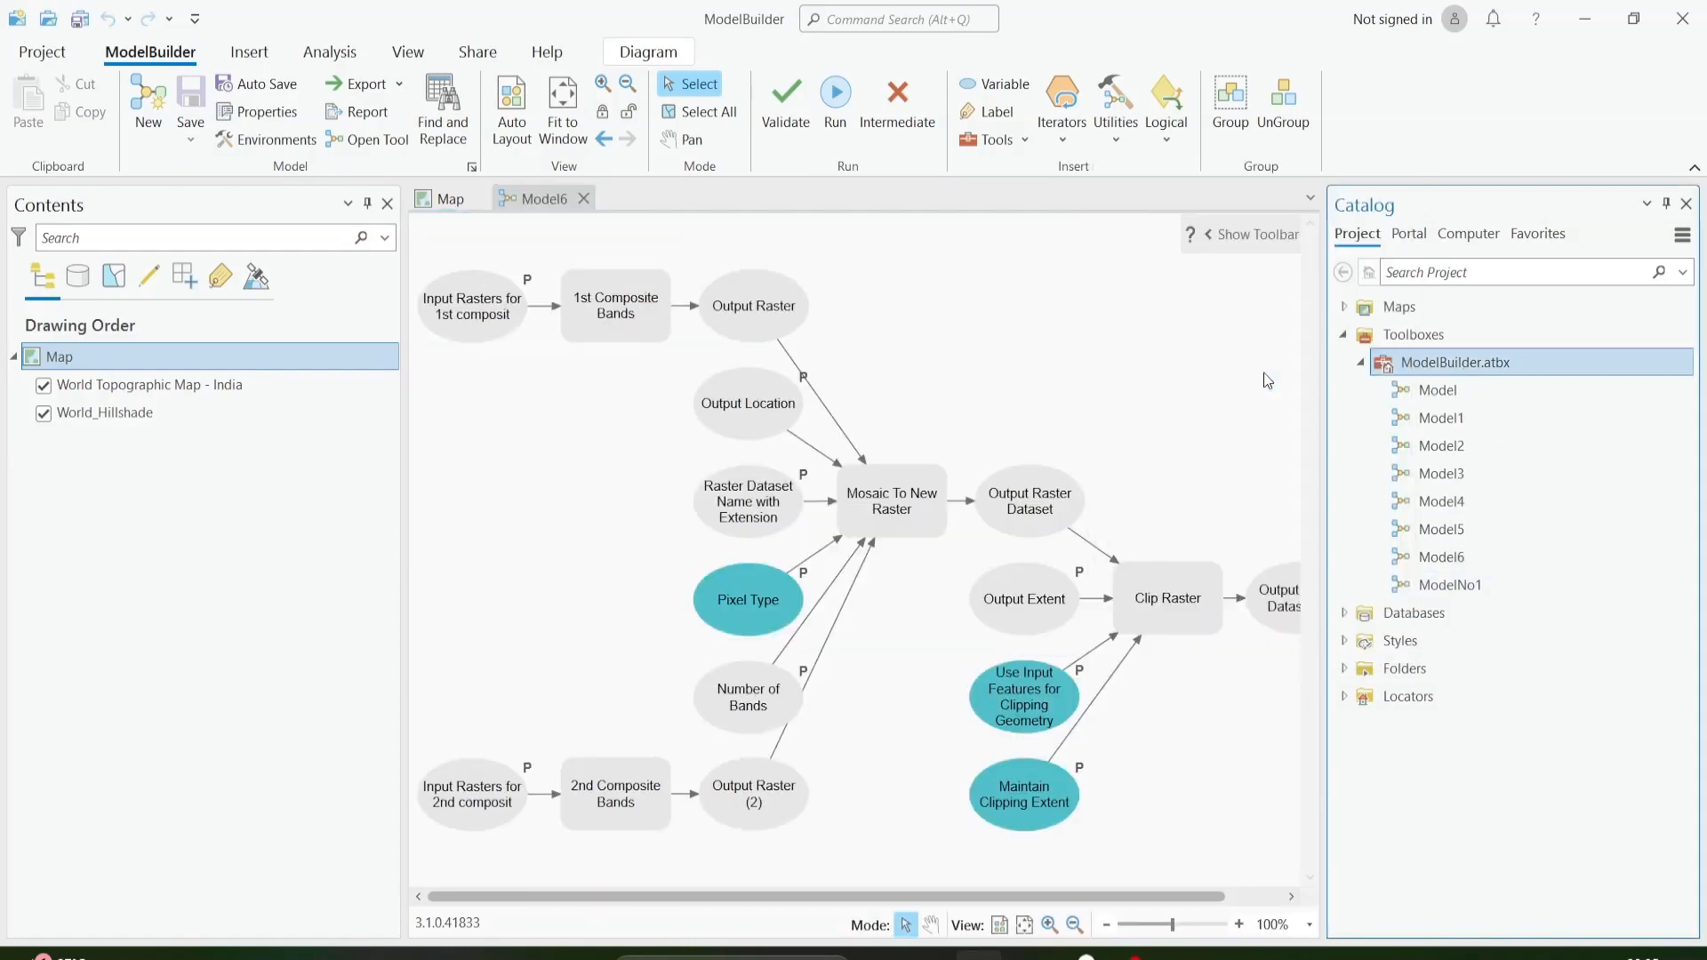
right_click(1413, 551)
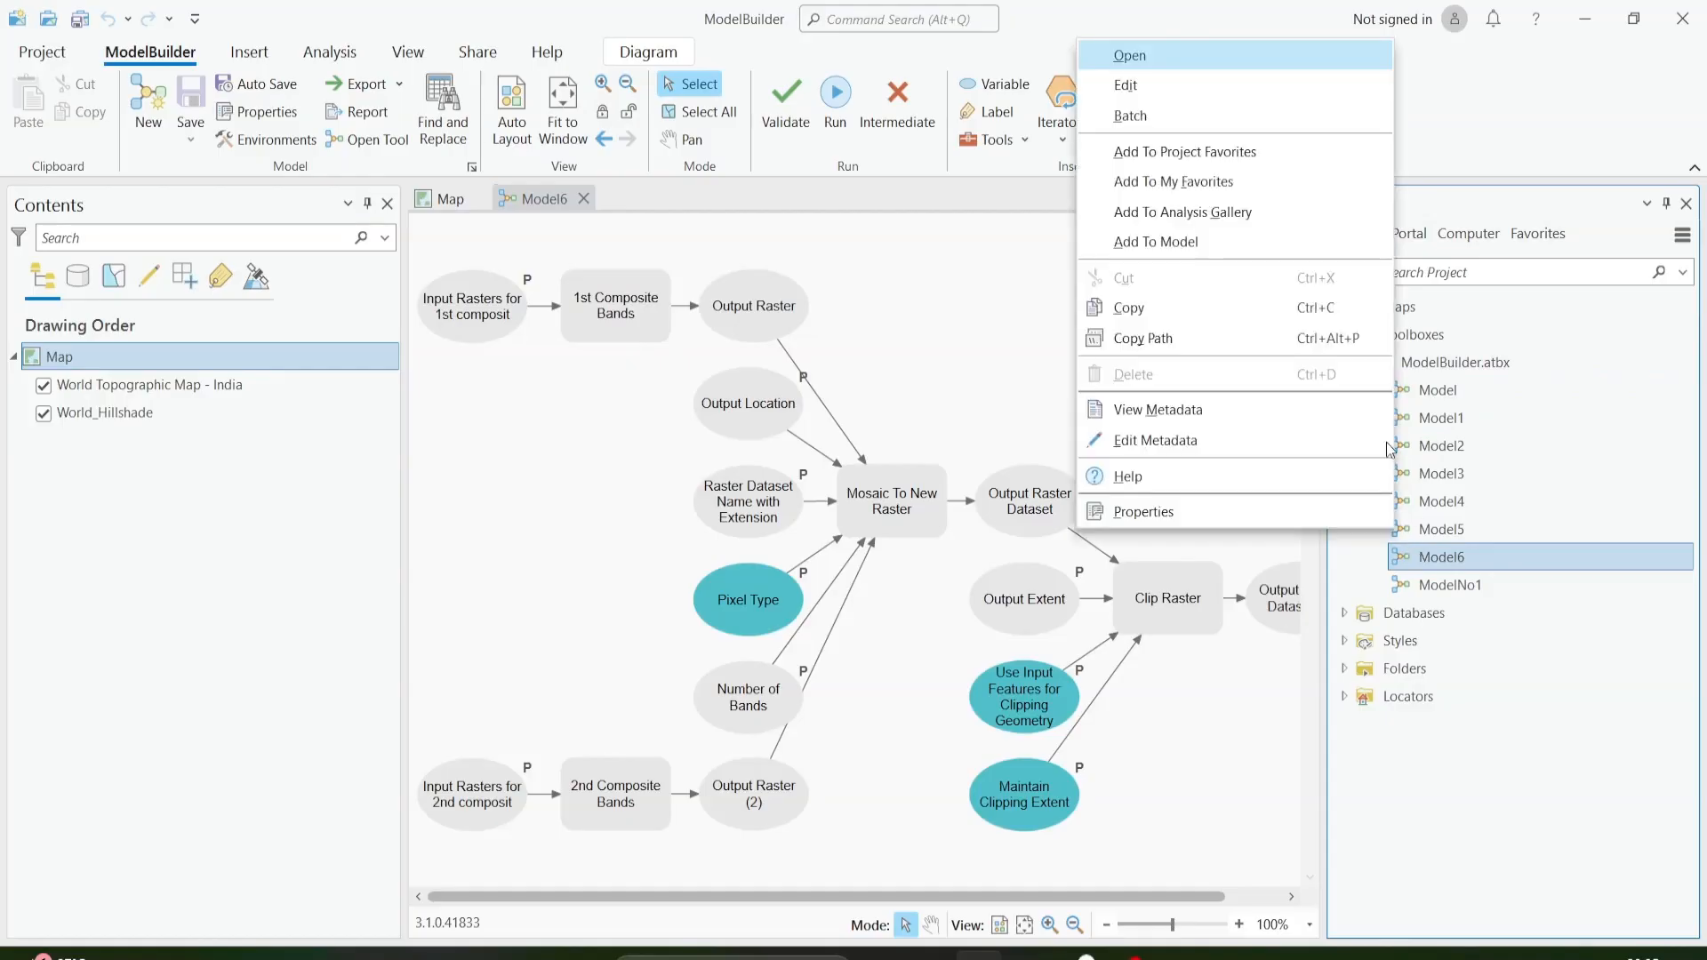
click(1187, 62)
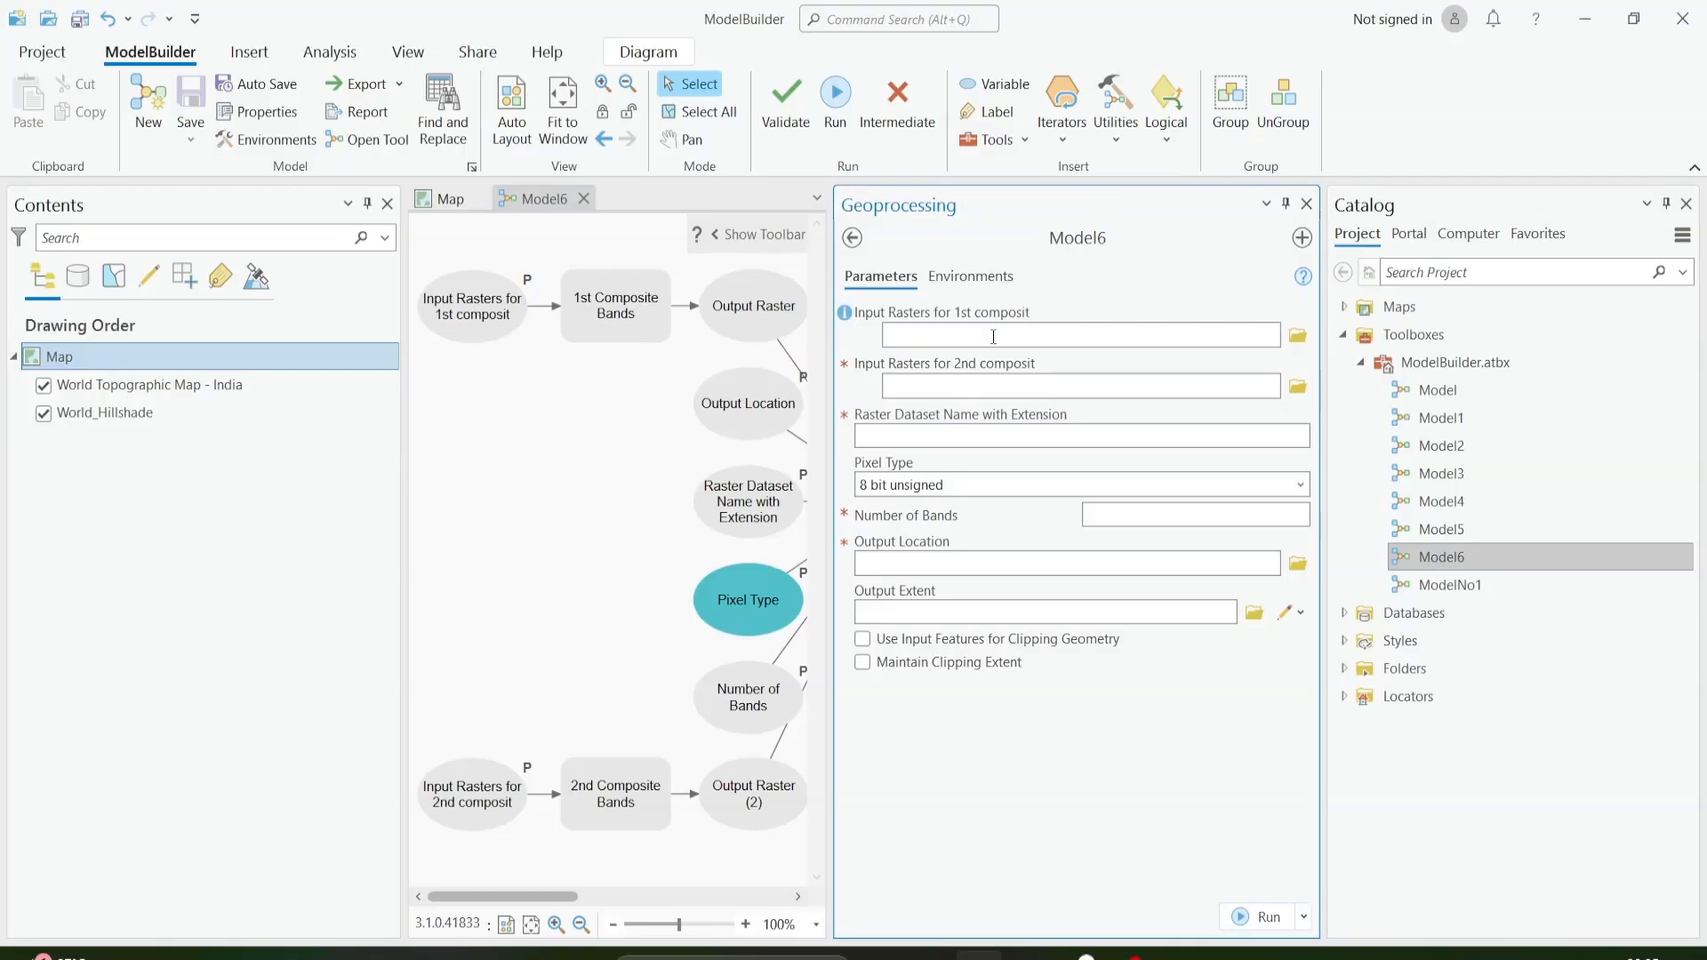
Cancel browsing for the first composite's input rasters, and close both the Model6 diagram and the Model6 tool.
click(1299, 336)
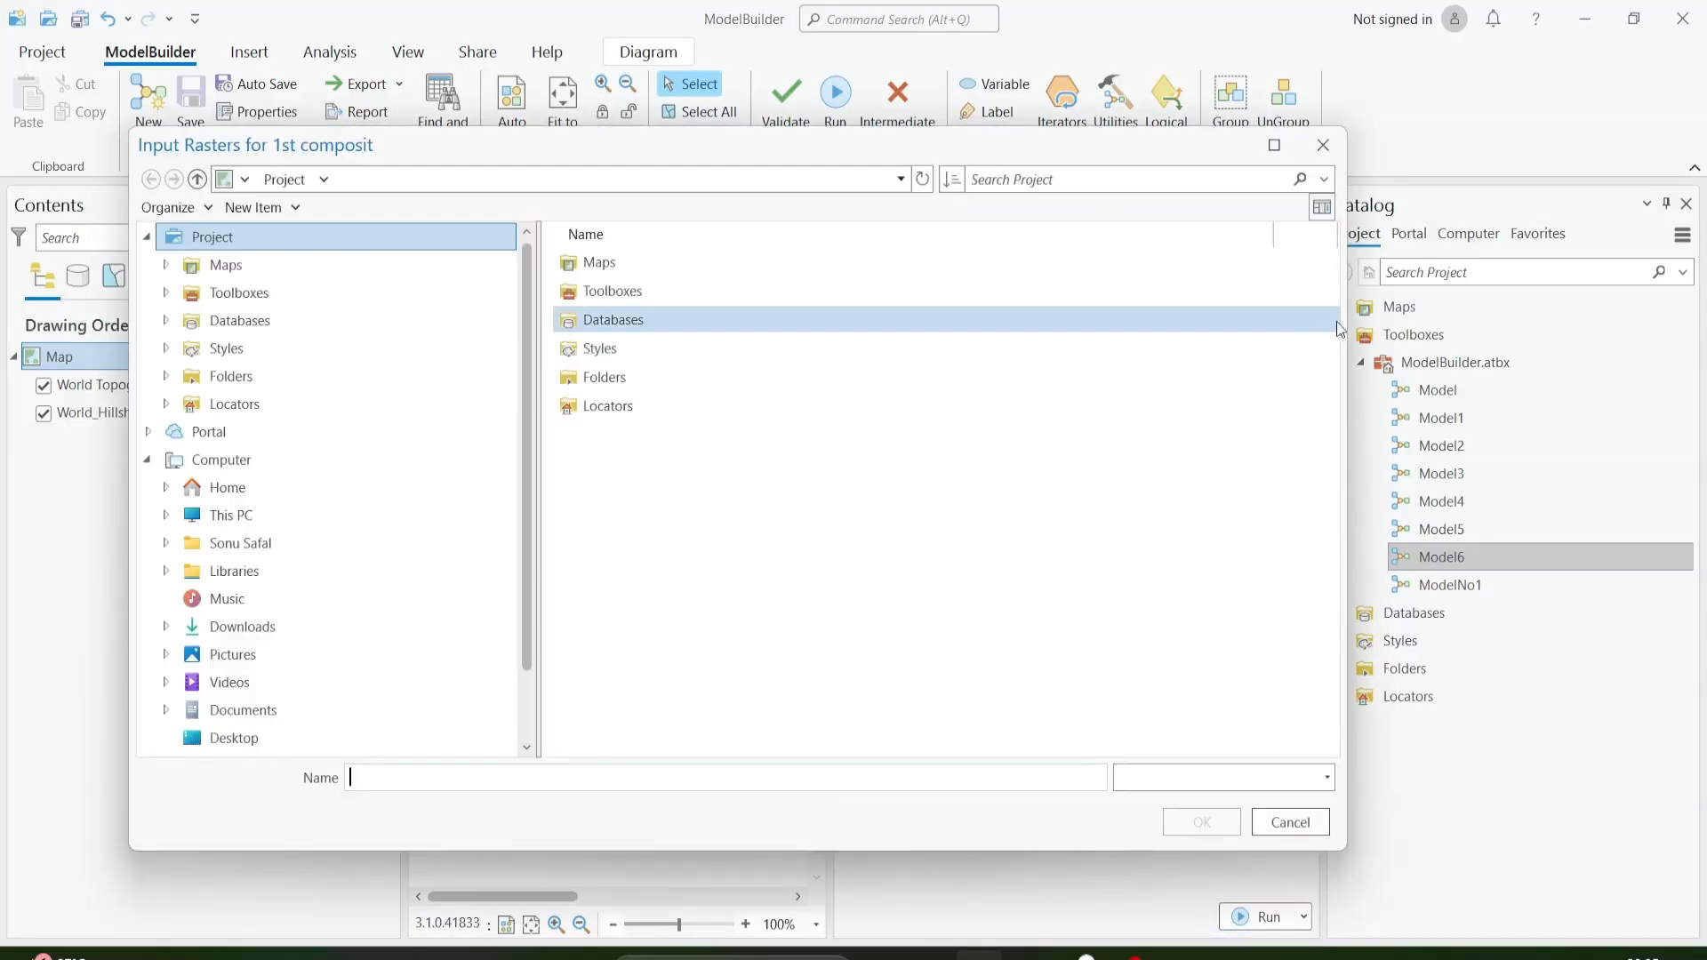
click(1323, 146)
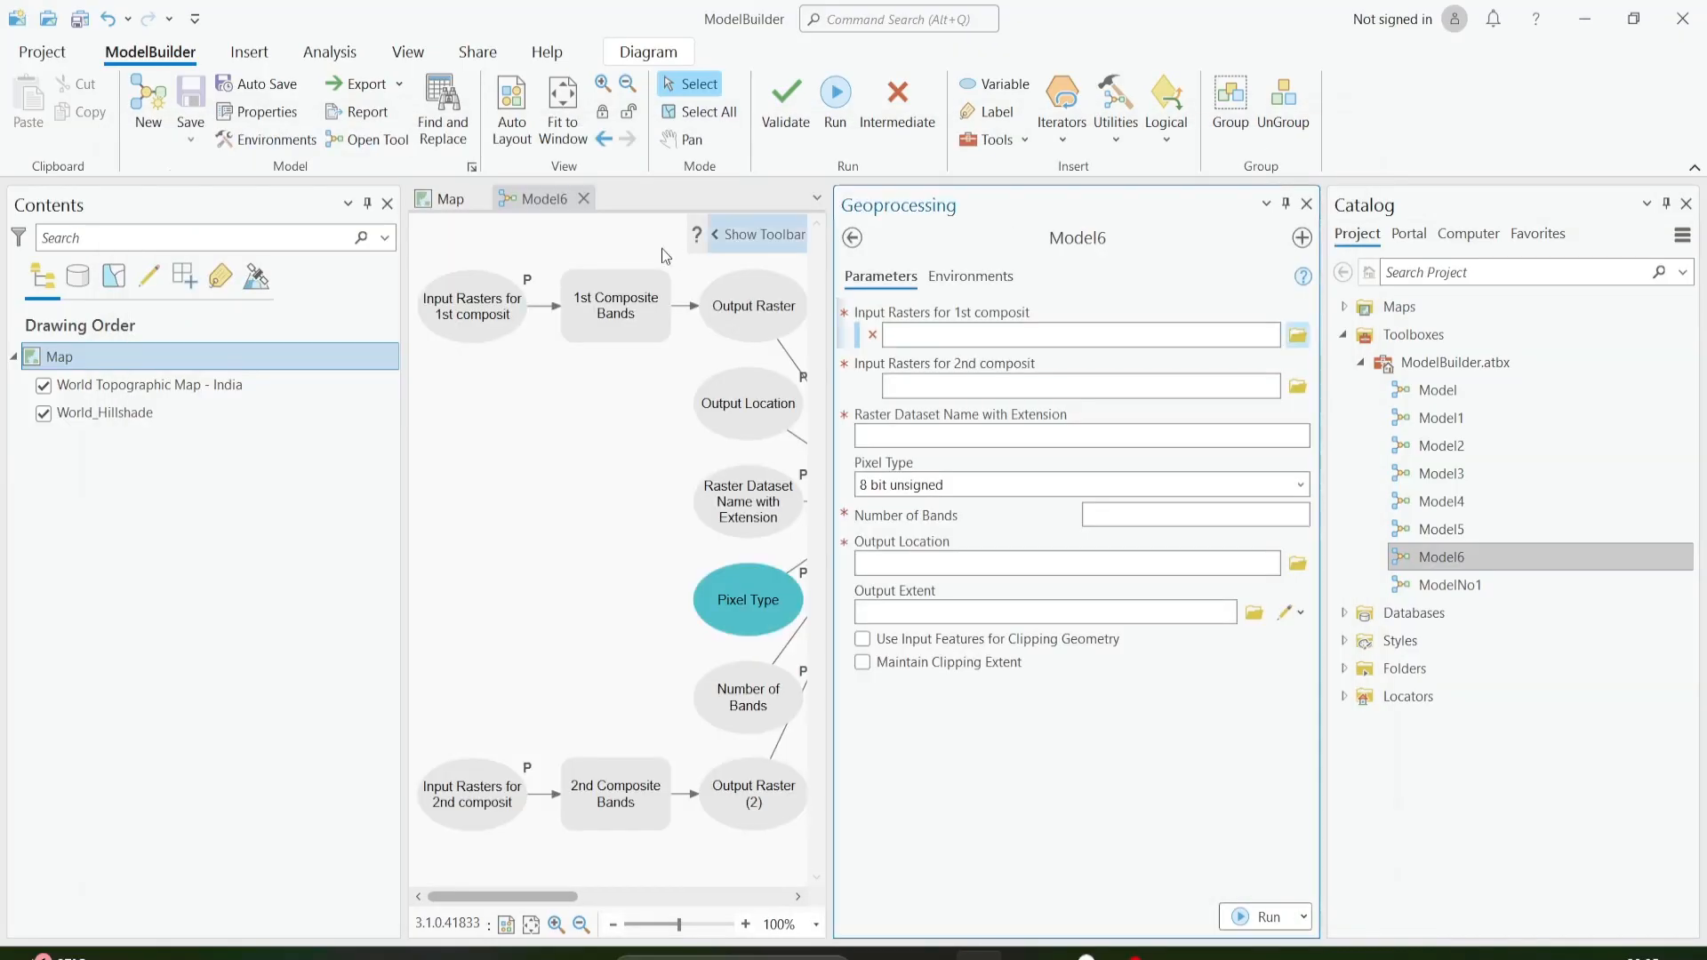
click(583, 199)
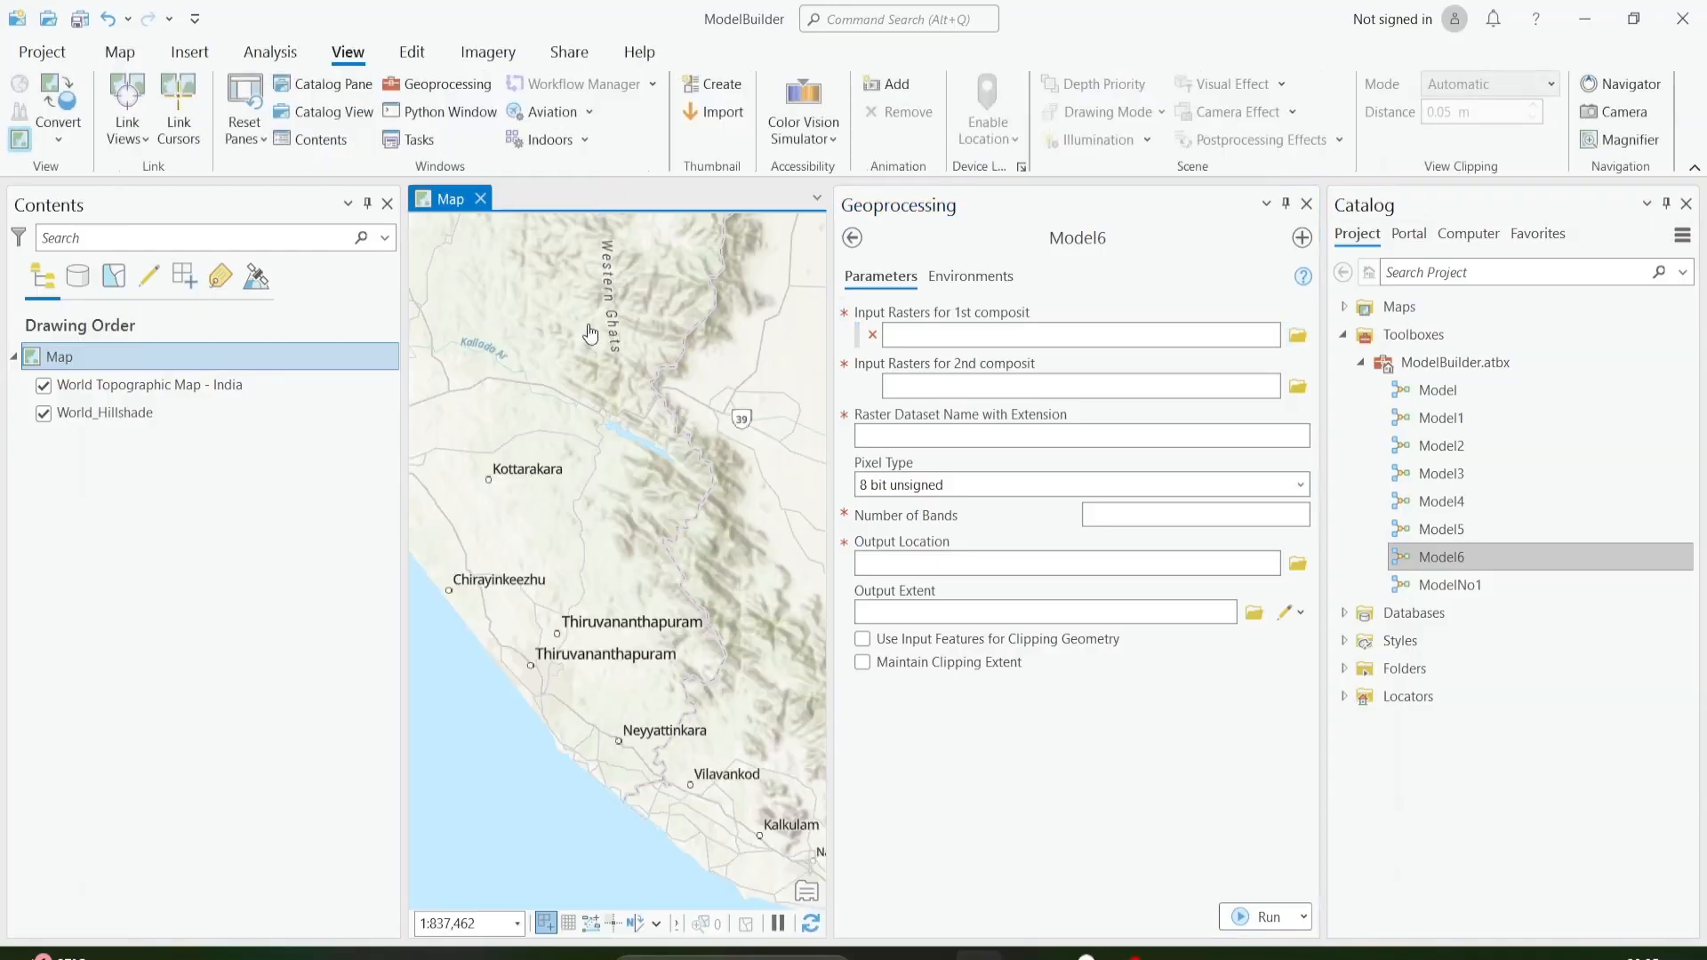
click(1306, 205)
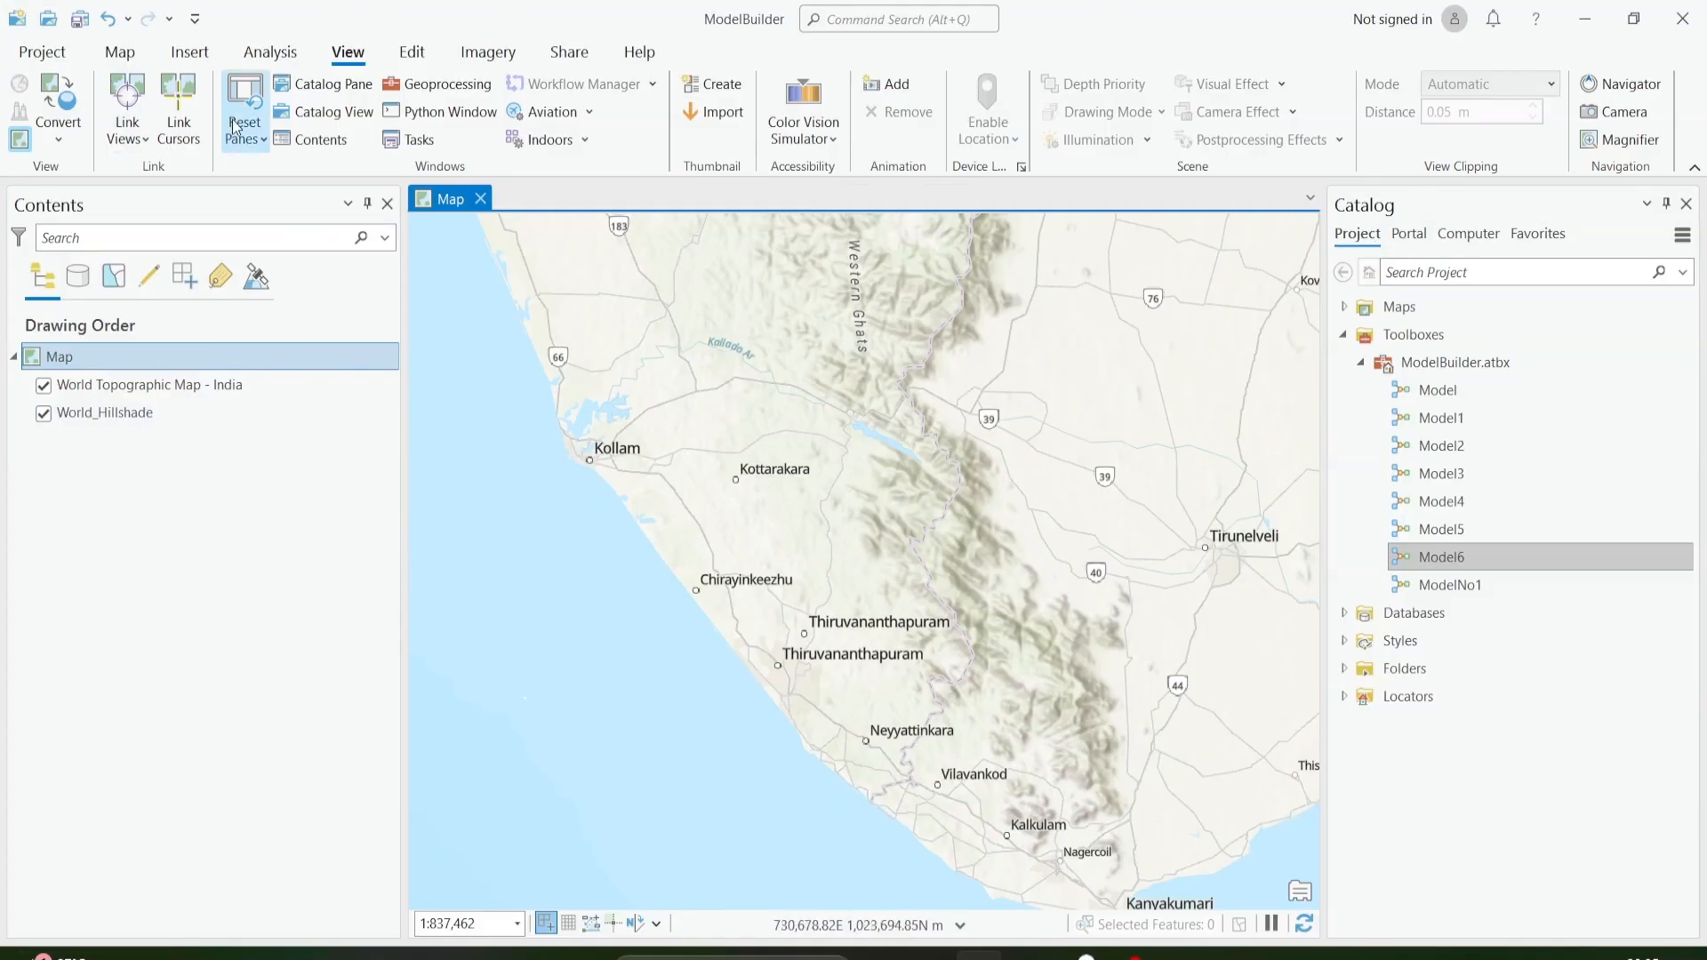
Open Model6 from the project catalog as a geoprocessing tool over the map and close the catalog.
click(320, 85)
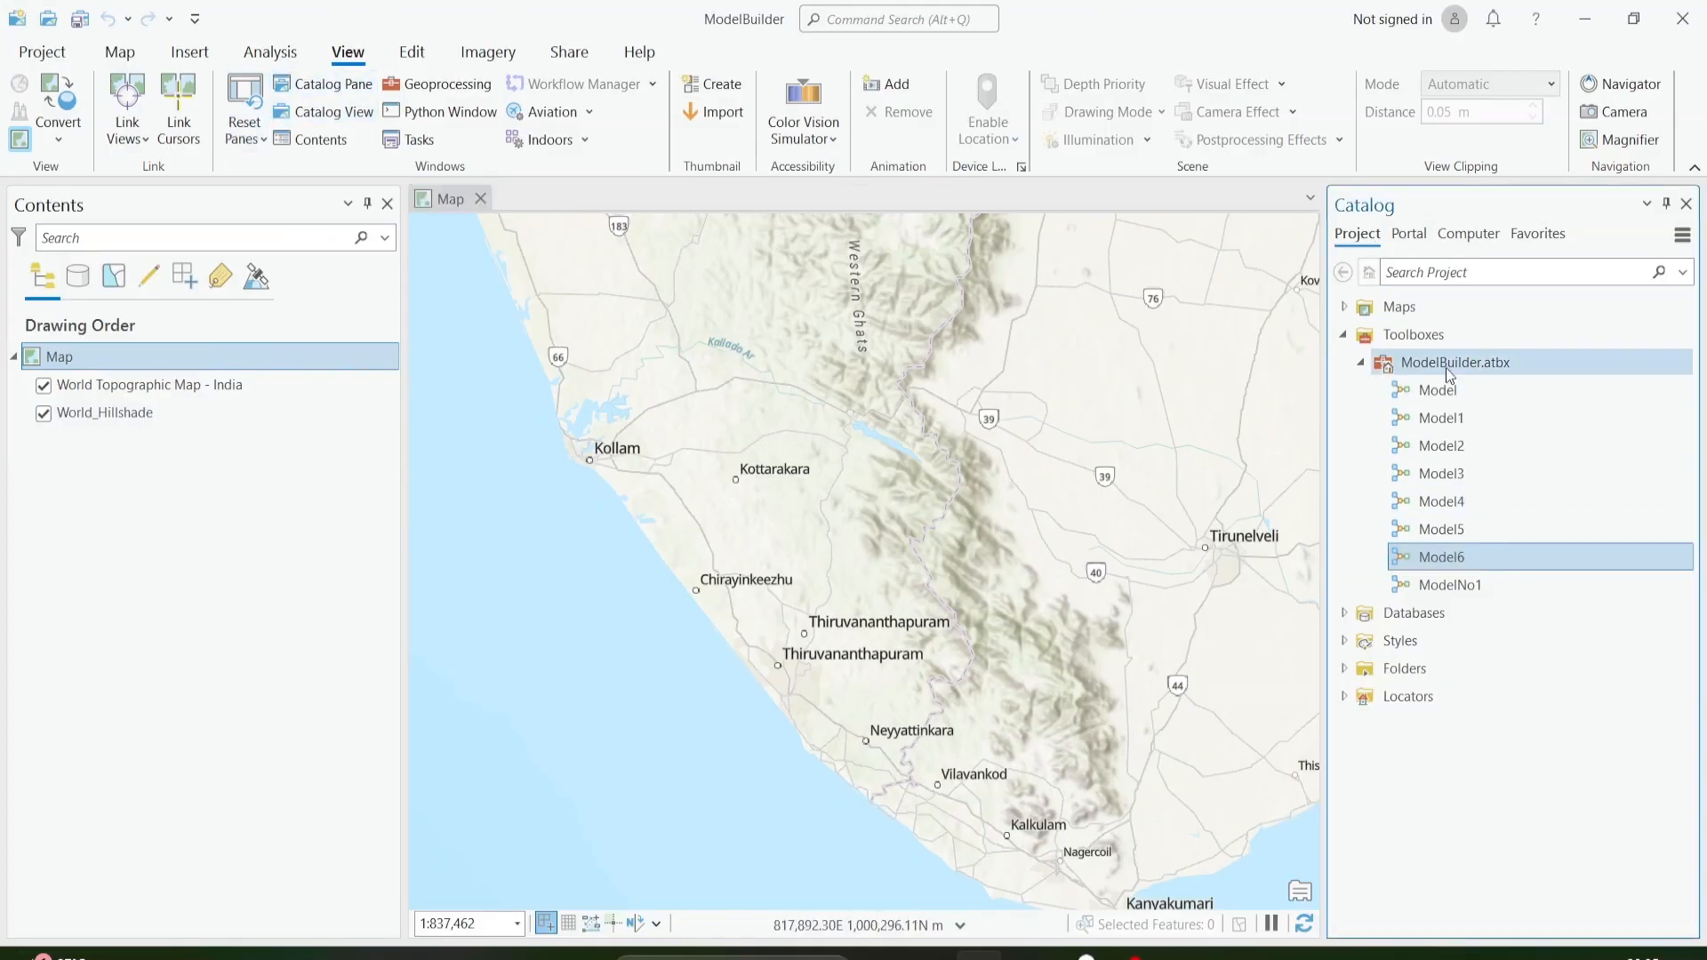
right_click(1471, 557)
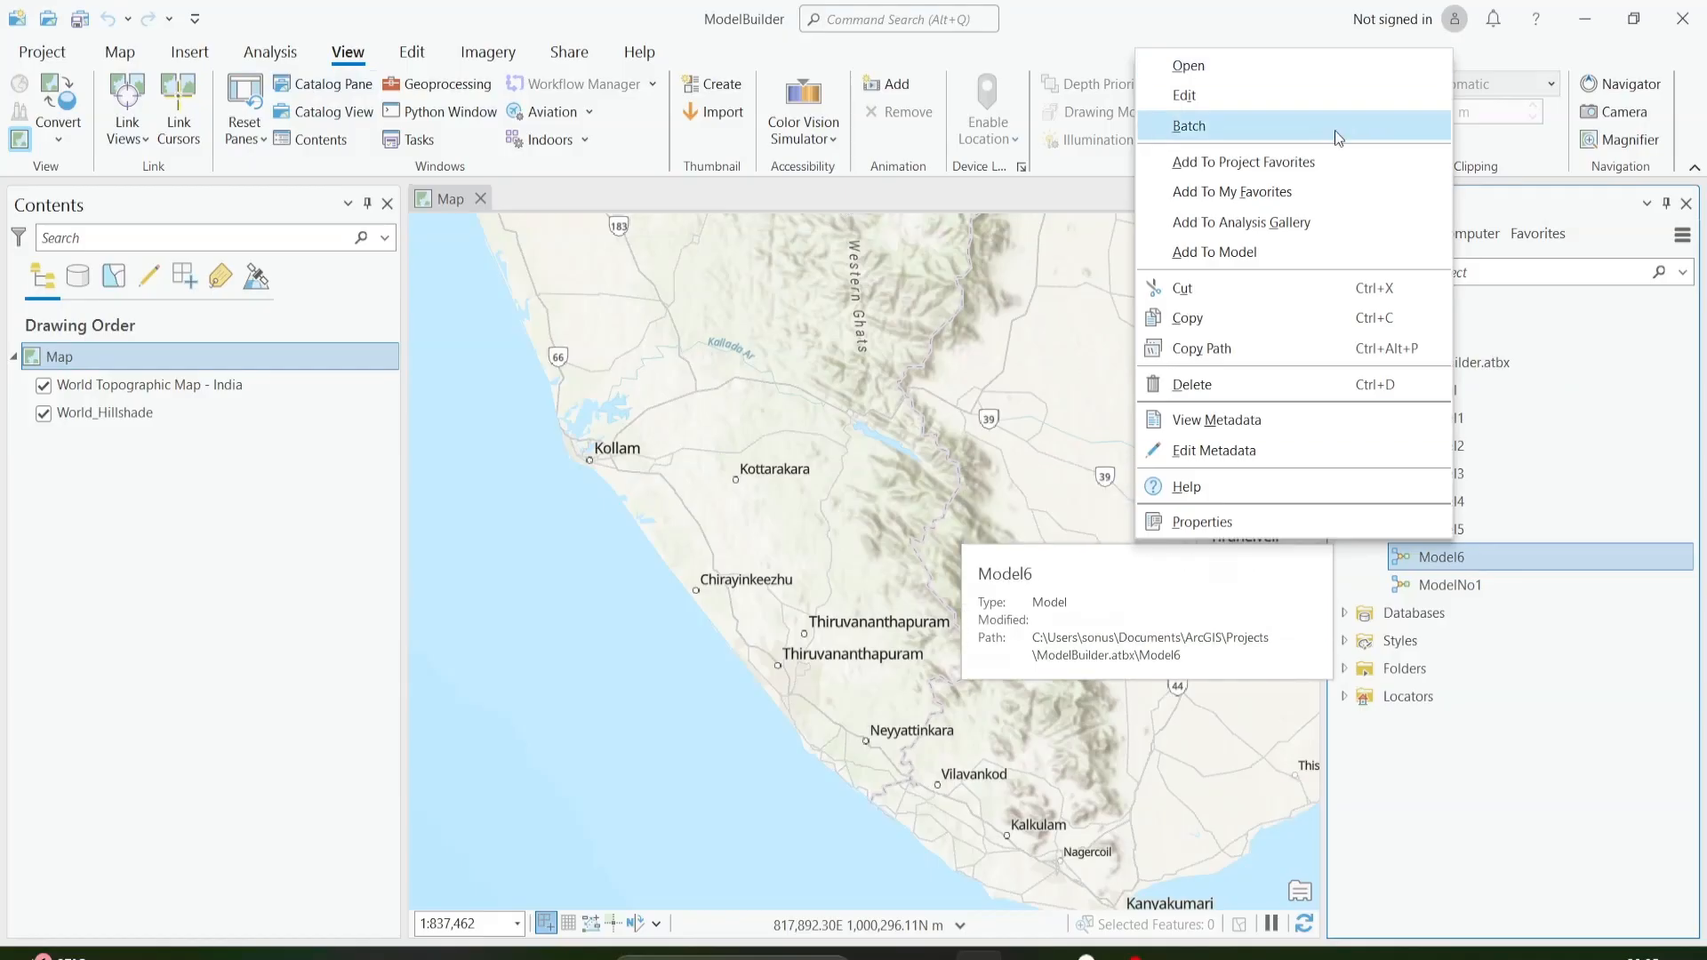
click(1290, 73)
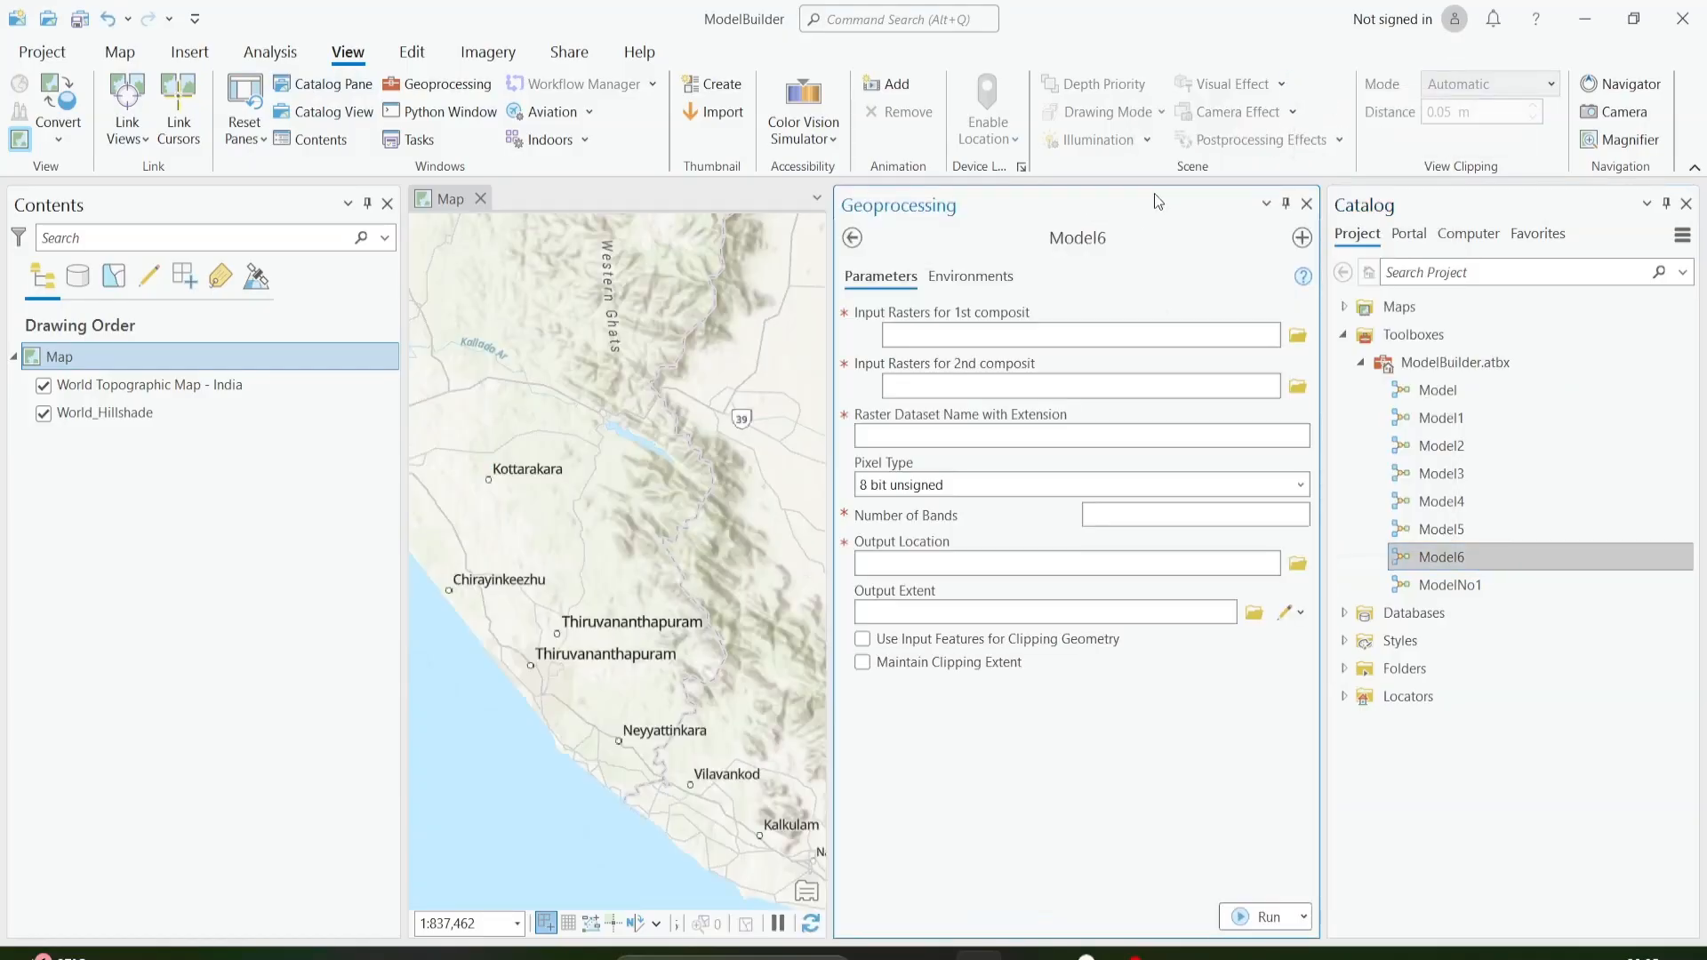
click(1306, 204)
double_click(1441, 558)
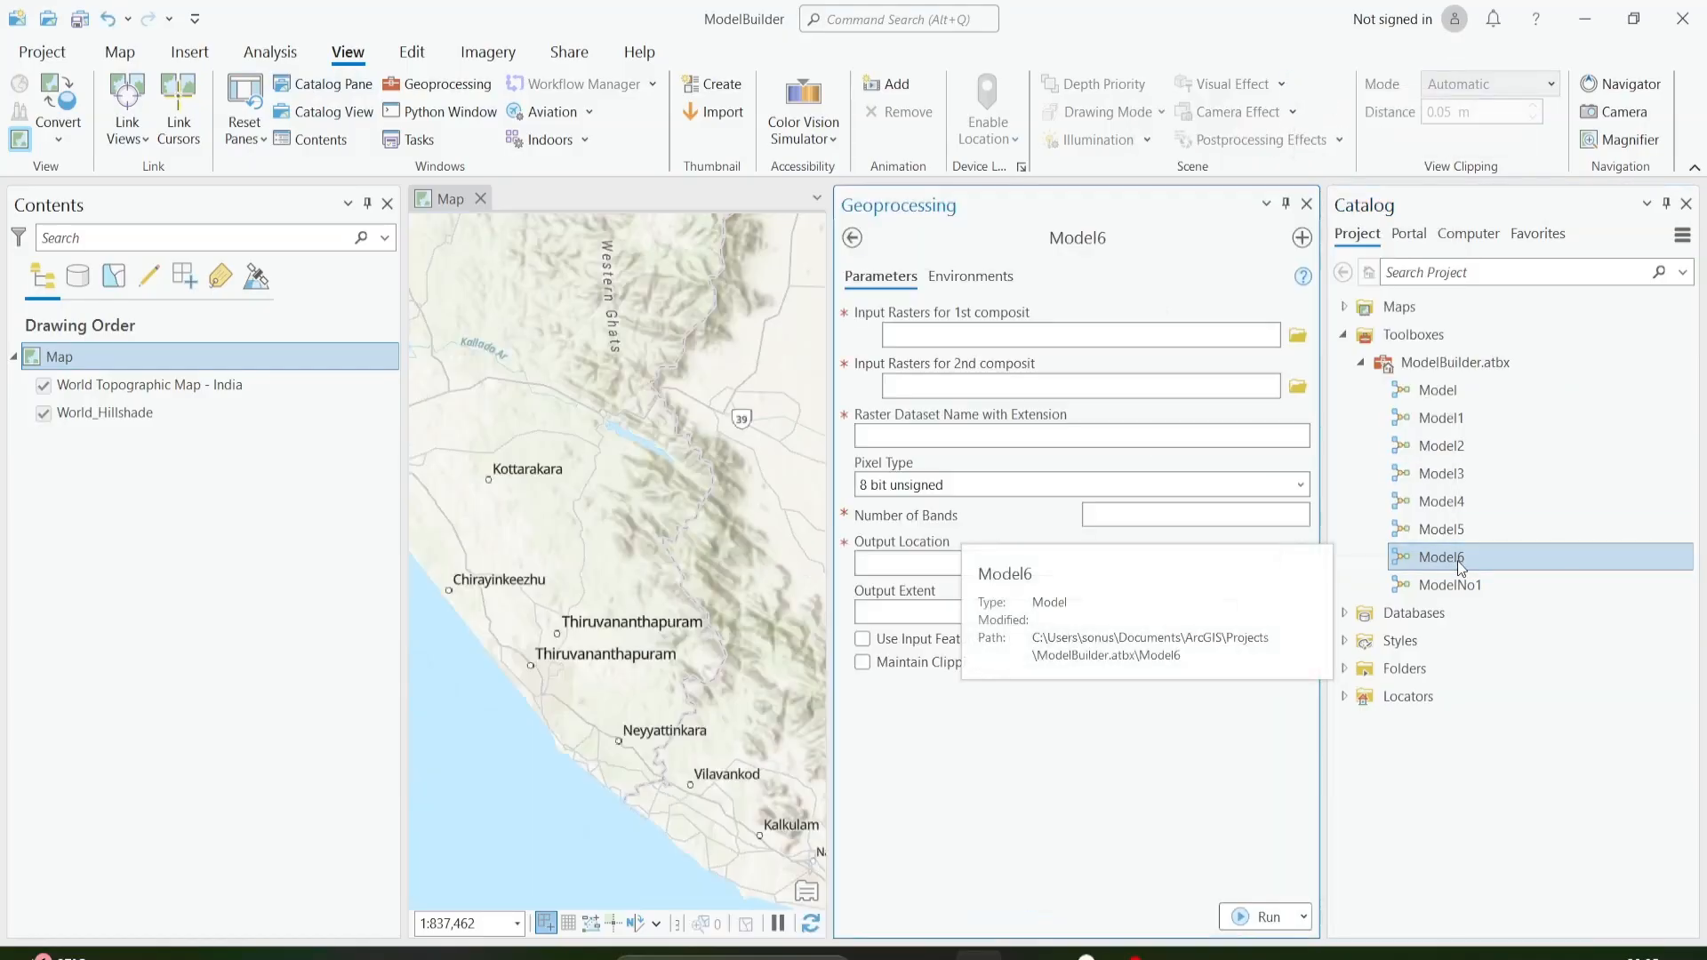
click(1687, 205)
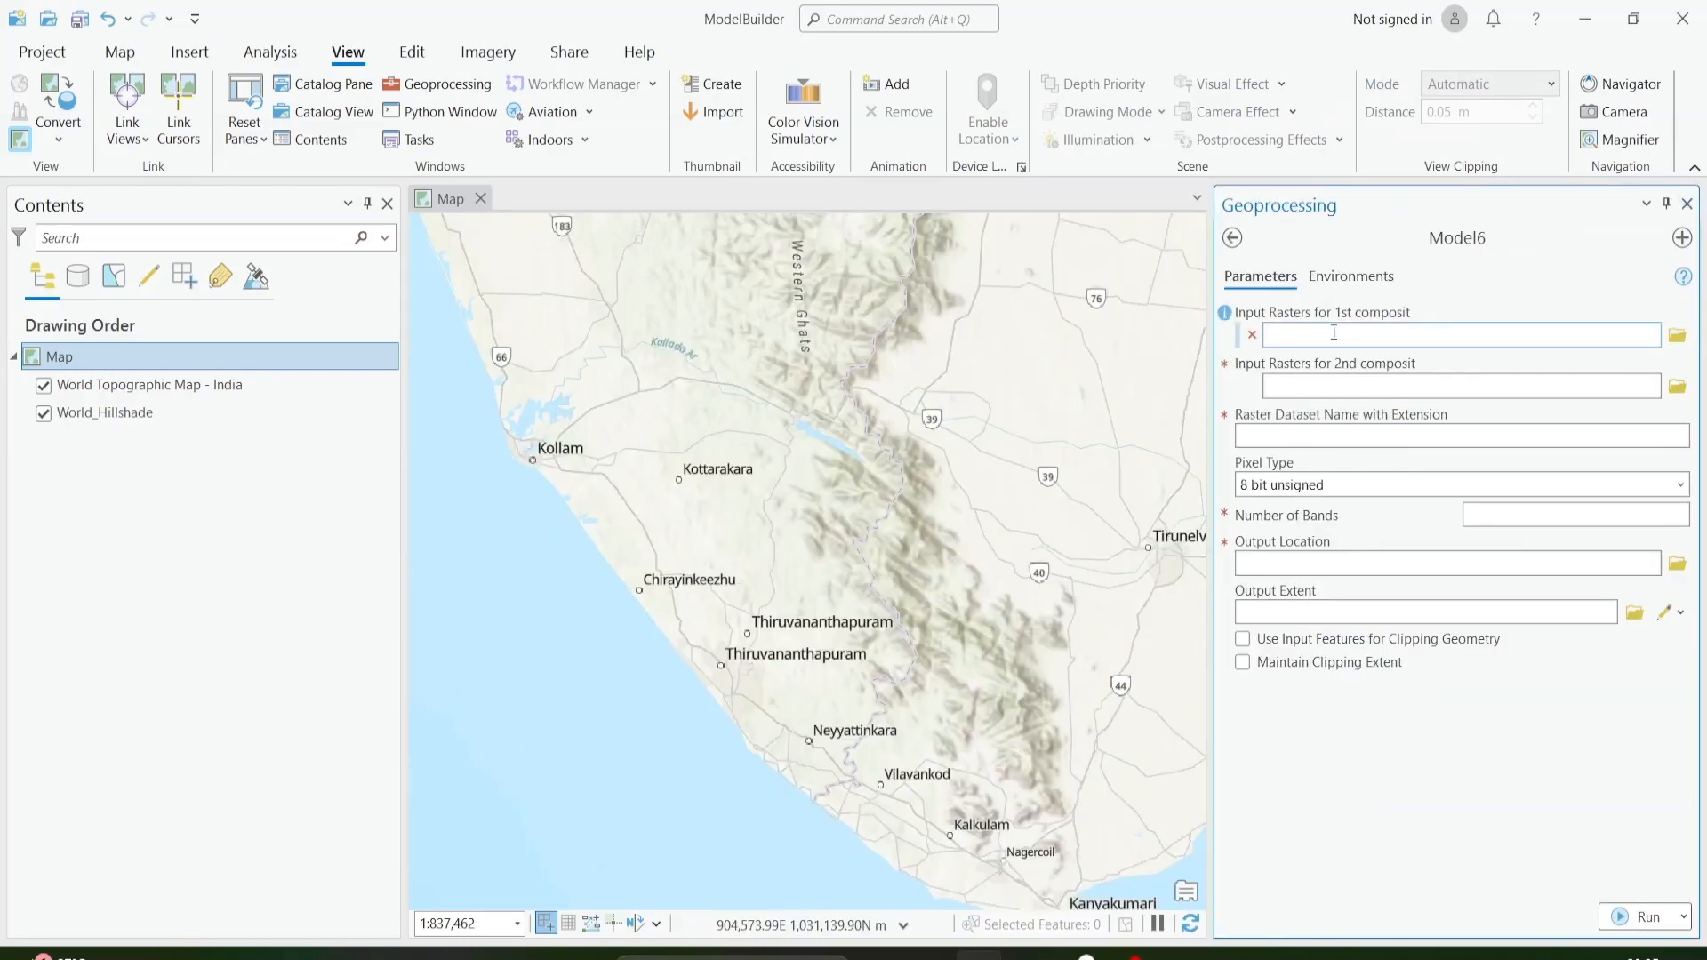
Set Input Rasters for 1st composit to the LC08 B2, B3 and B4 TIF files from folder 1 of Raster > LandSat Tvm.
click(1677, 337)
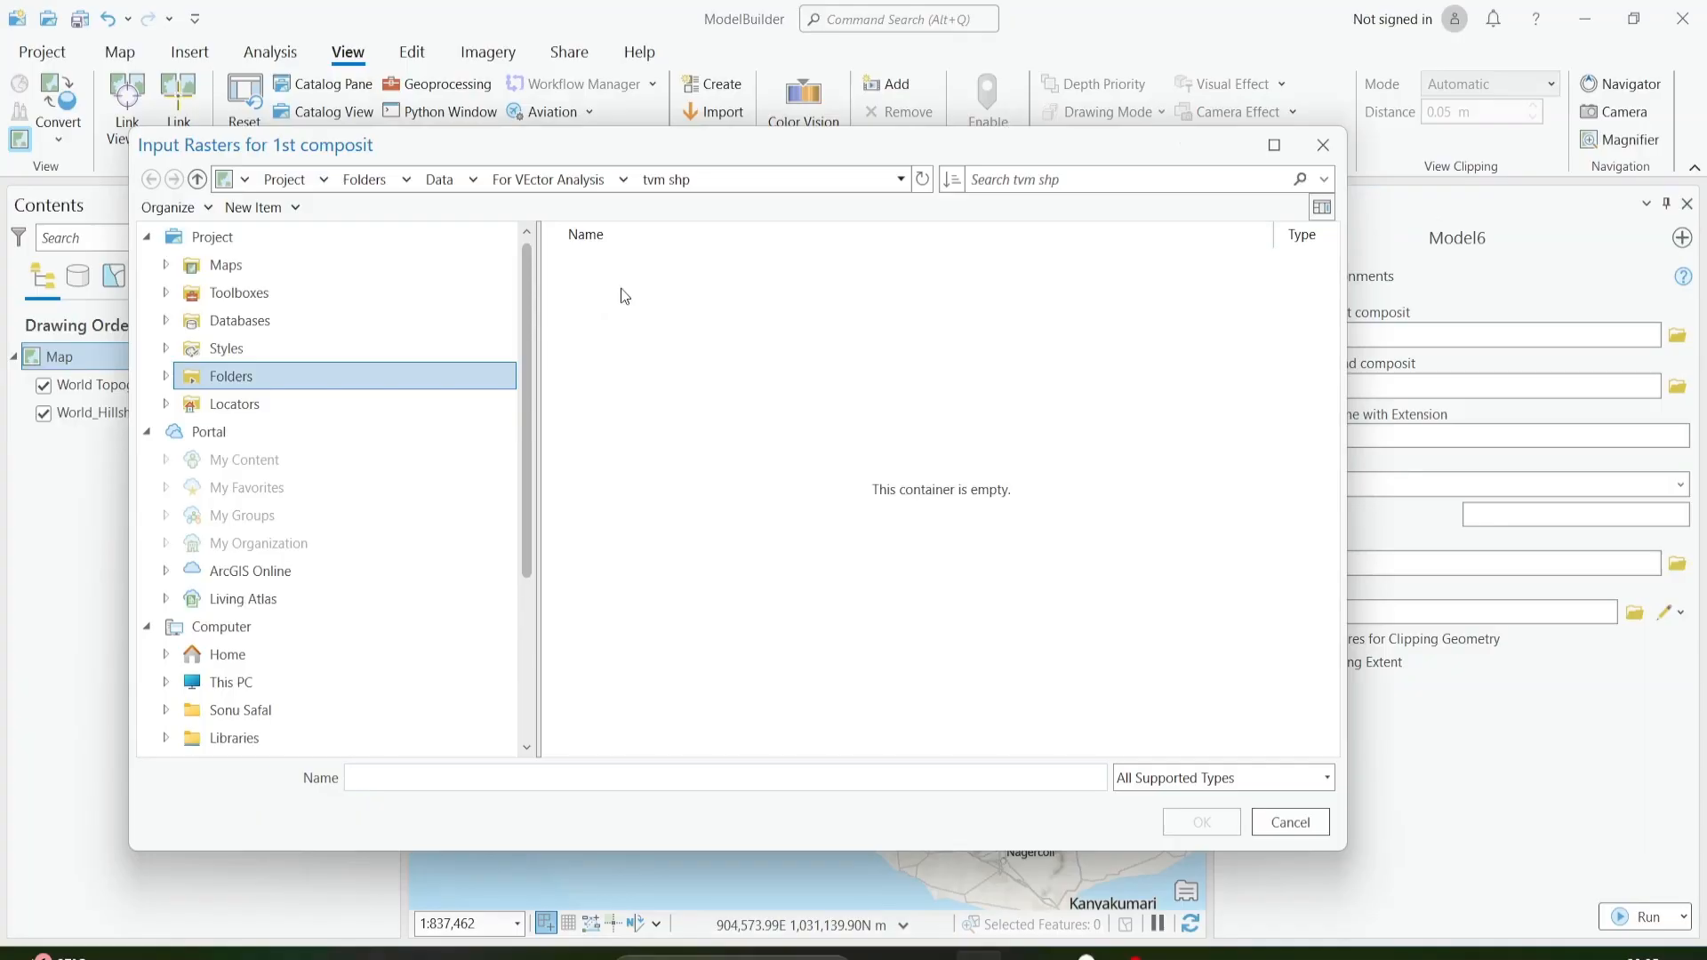
click(567, 186)
click(449, 181)
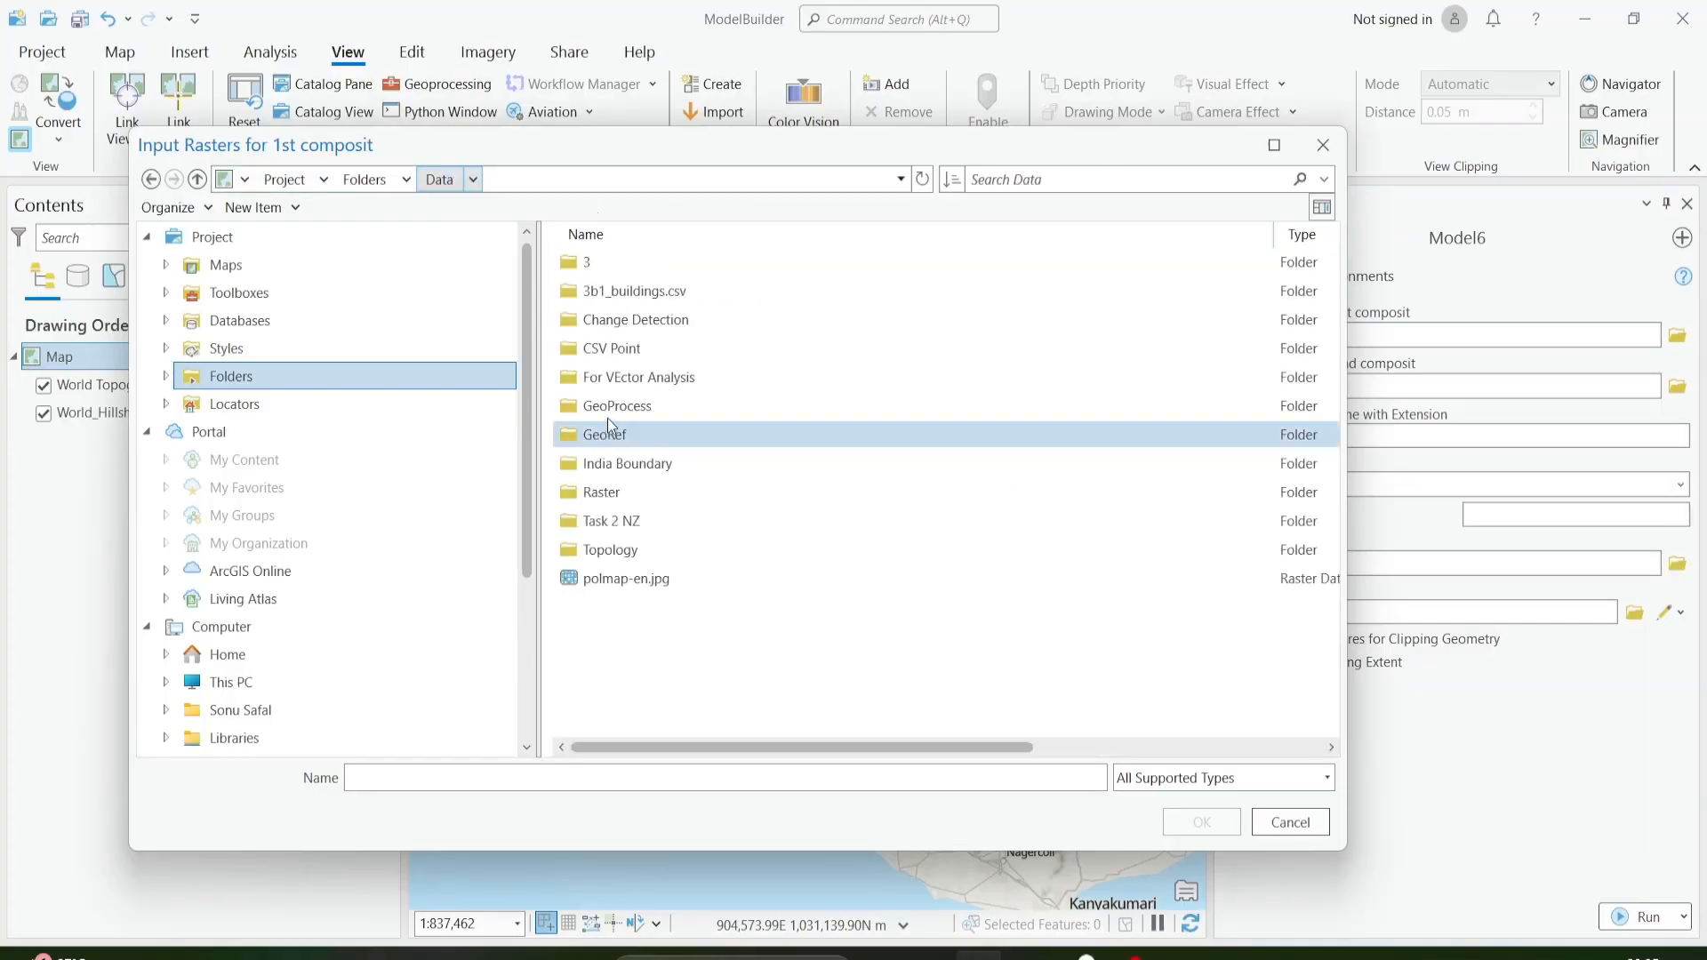
double_click(628, 489)
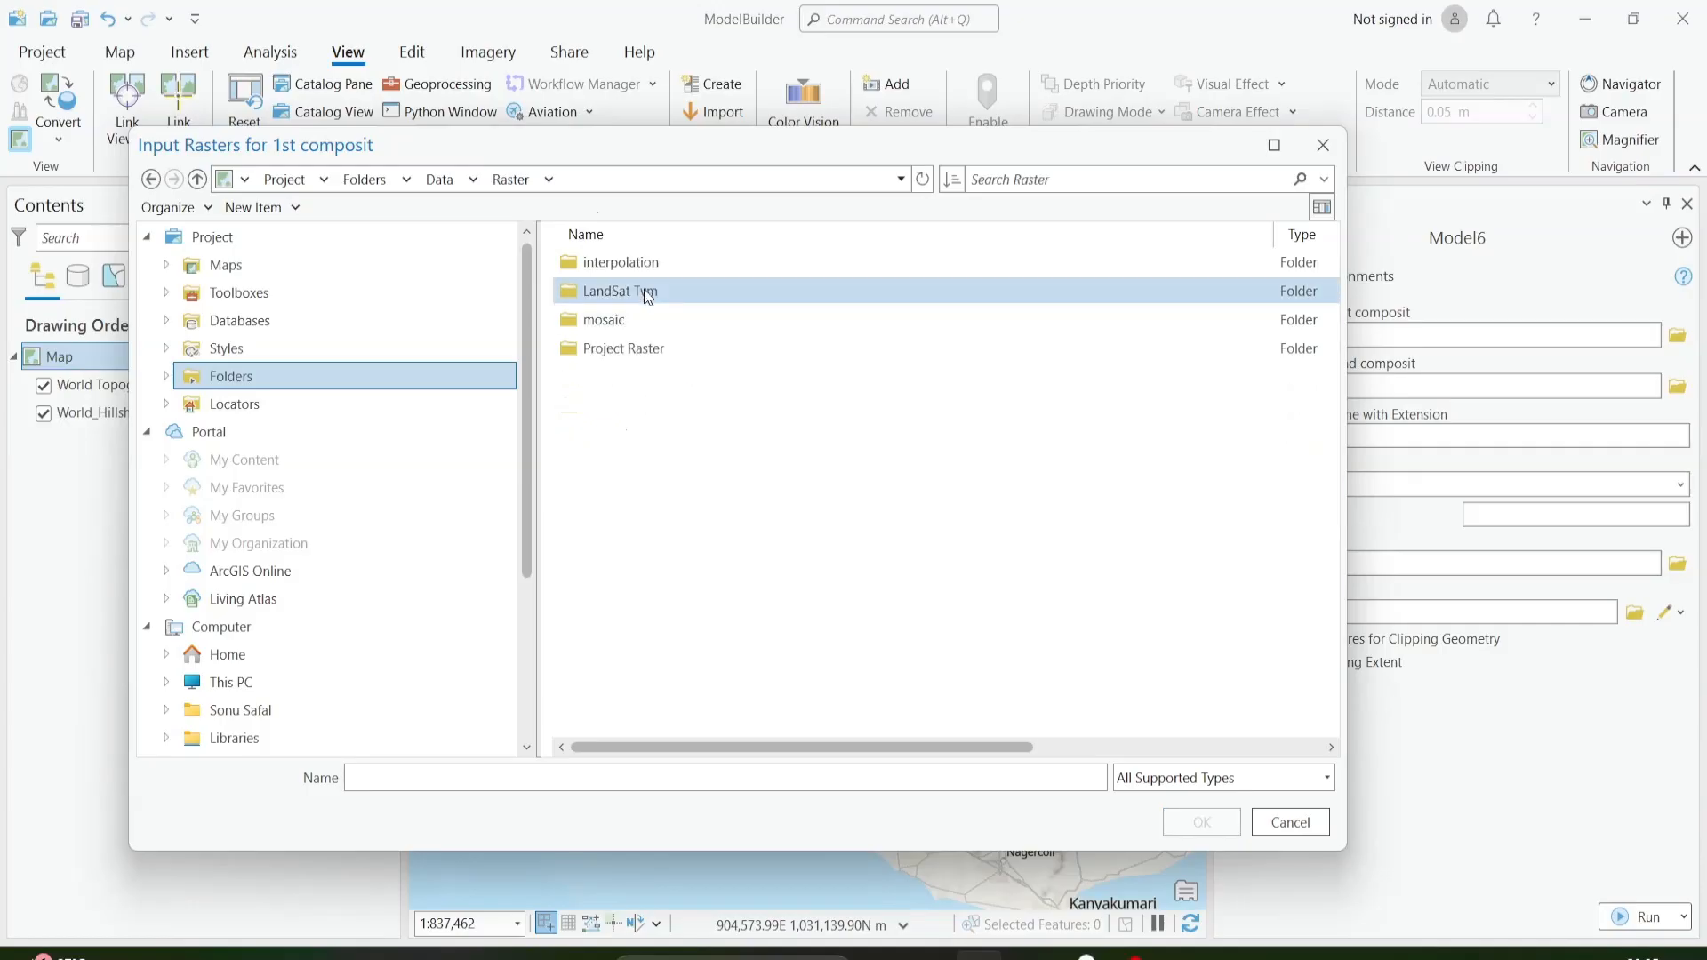
double_click(644, 297)
double_click(649, 260)
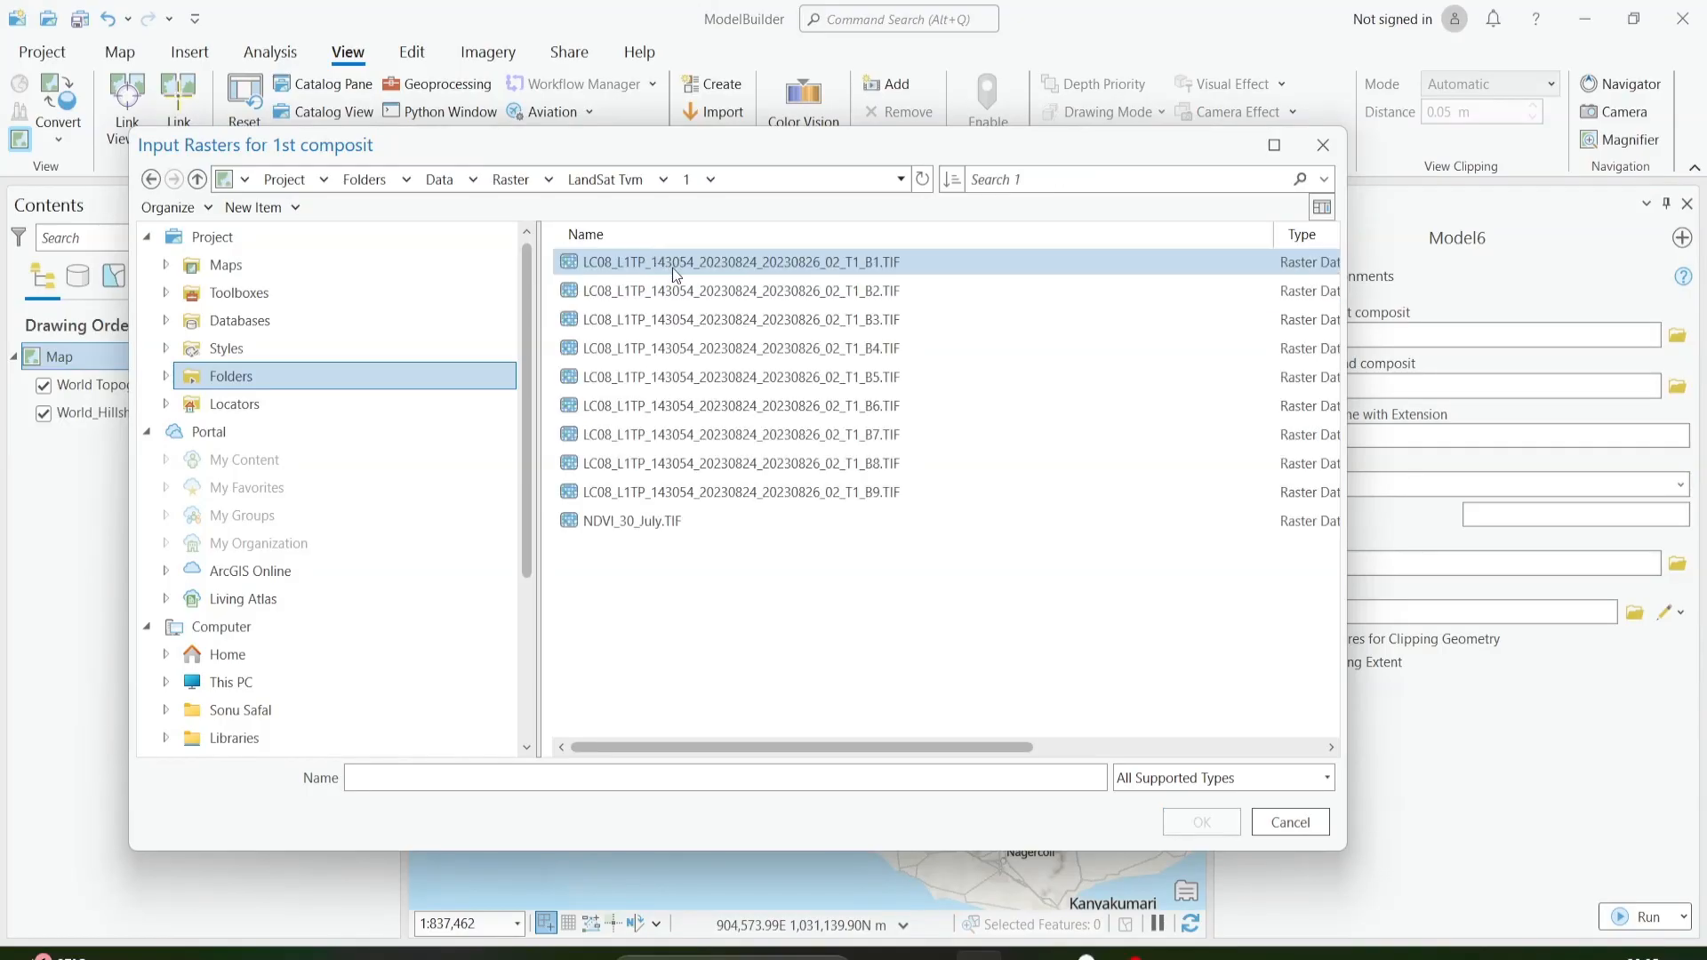
click(683, 289)
shift+click(706, 347)
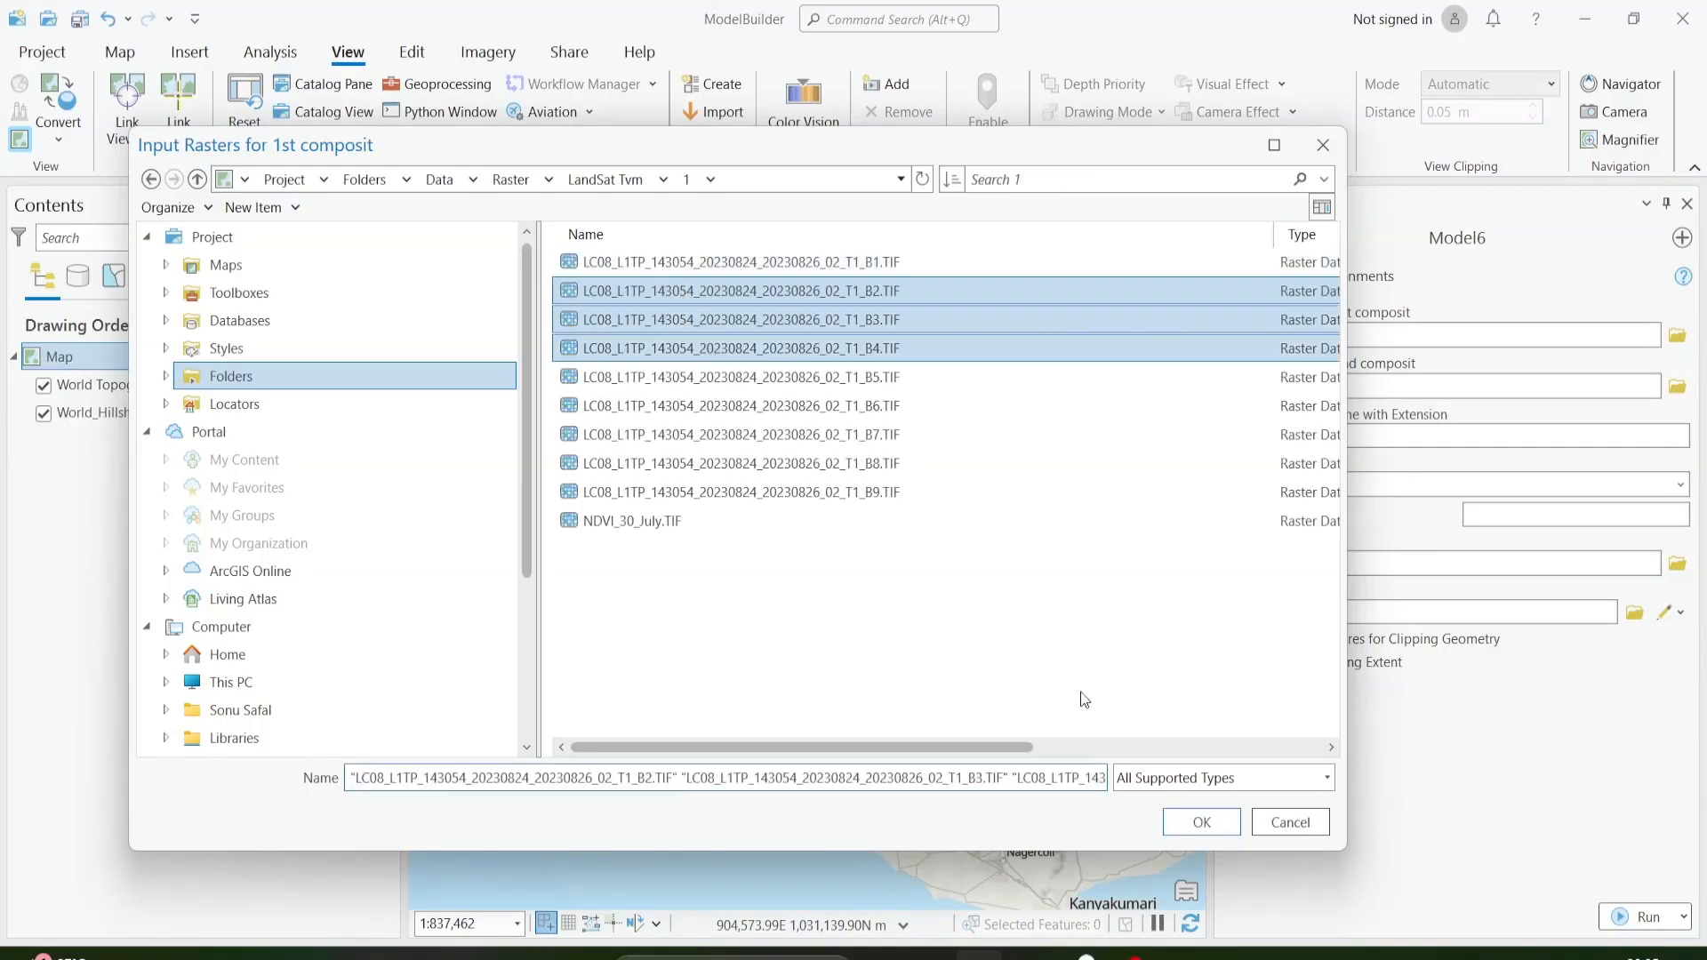
click(1199, 818)
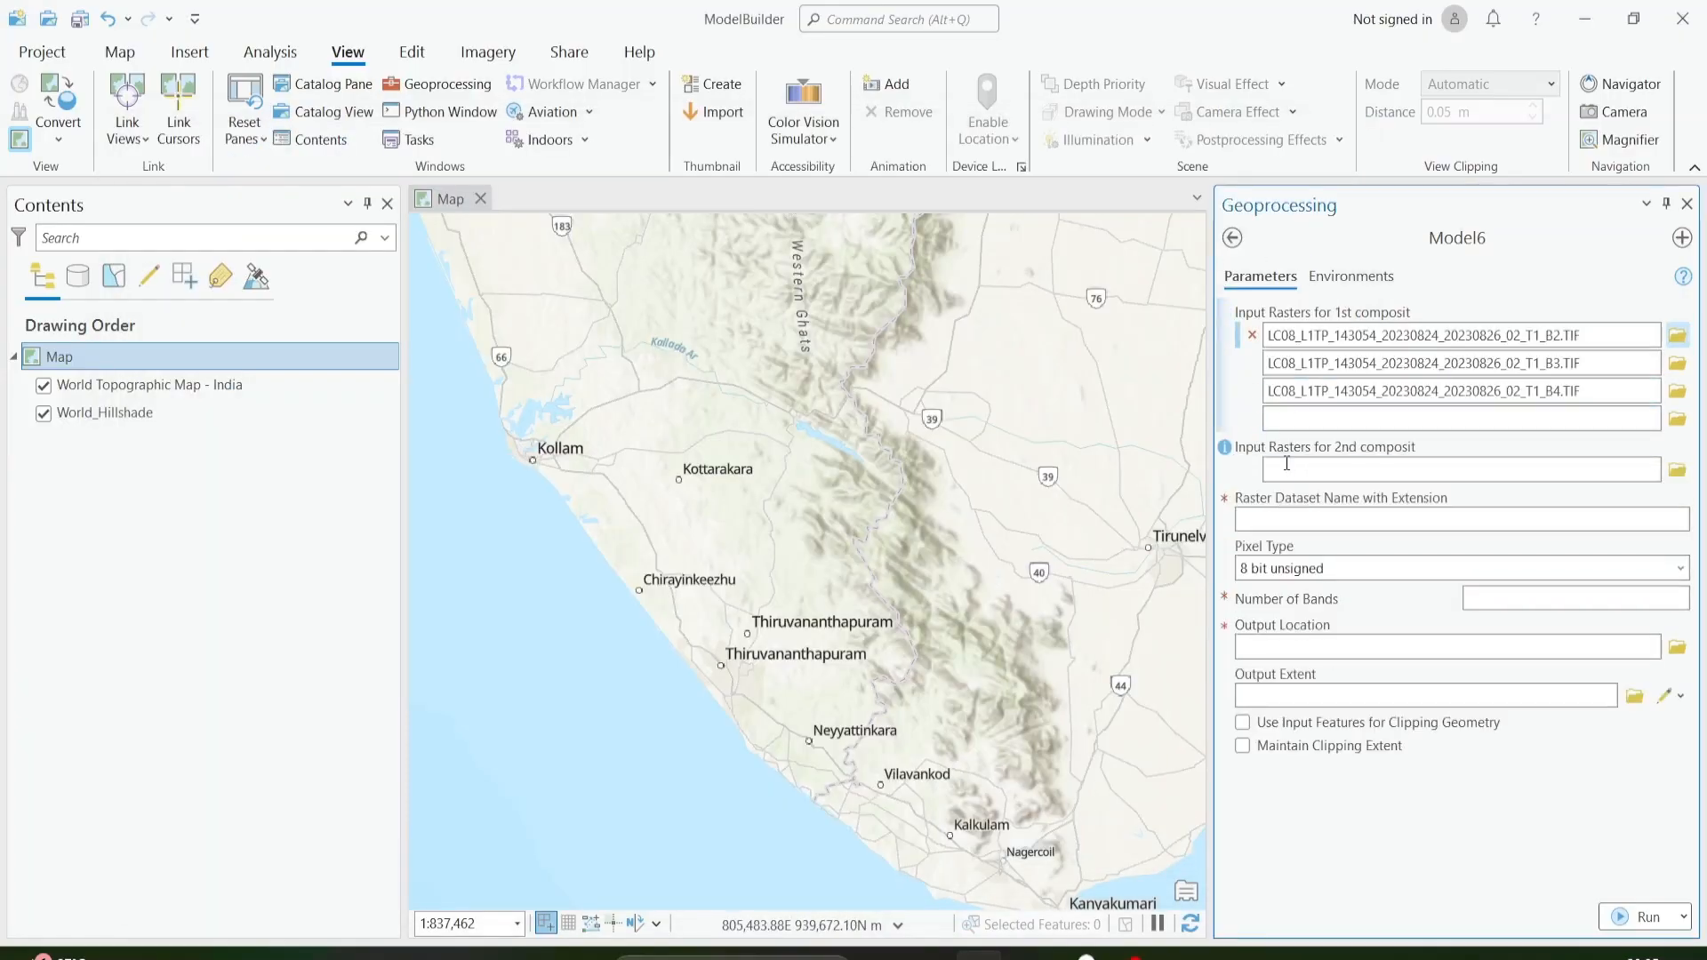
Set Input Rasters for 2nd composit to the LC09 B2, B3 and B4 TIFs in LandSat Tvm folder 2 and name the raster dataset mosaic4.tif.
click(1677, 470)
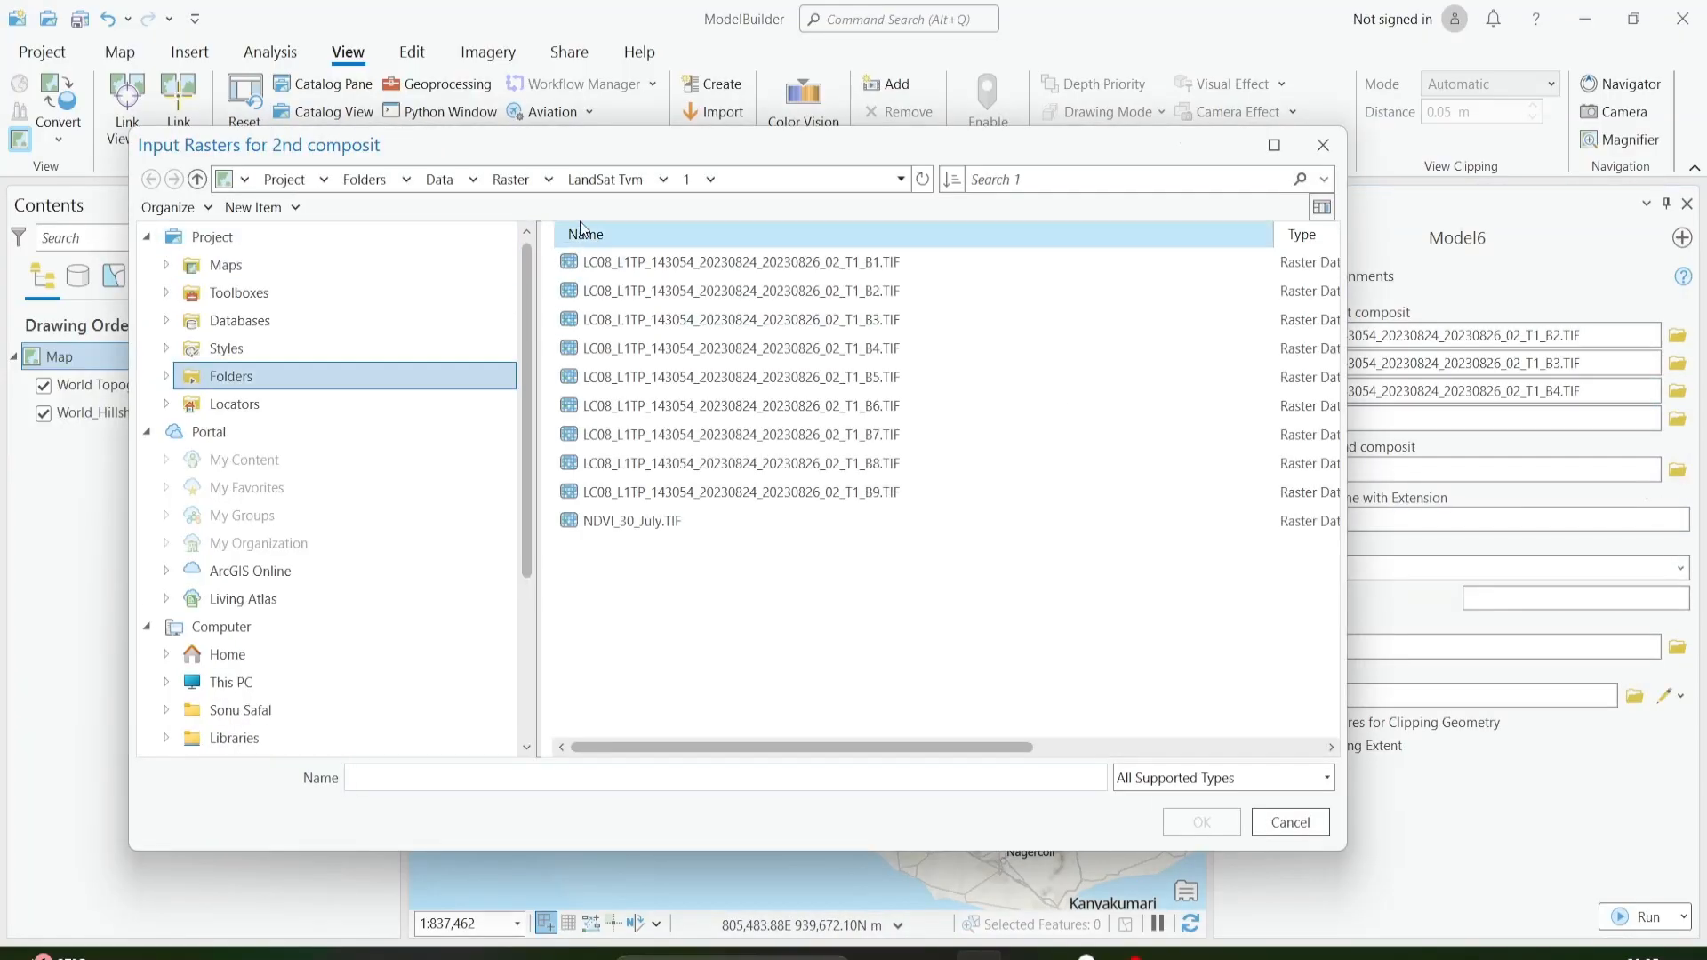
click(611, 179)
double_click(595, 290)
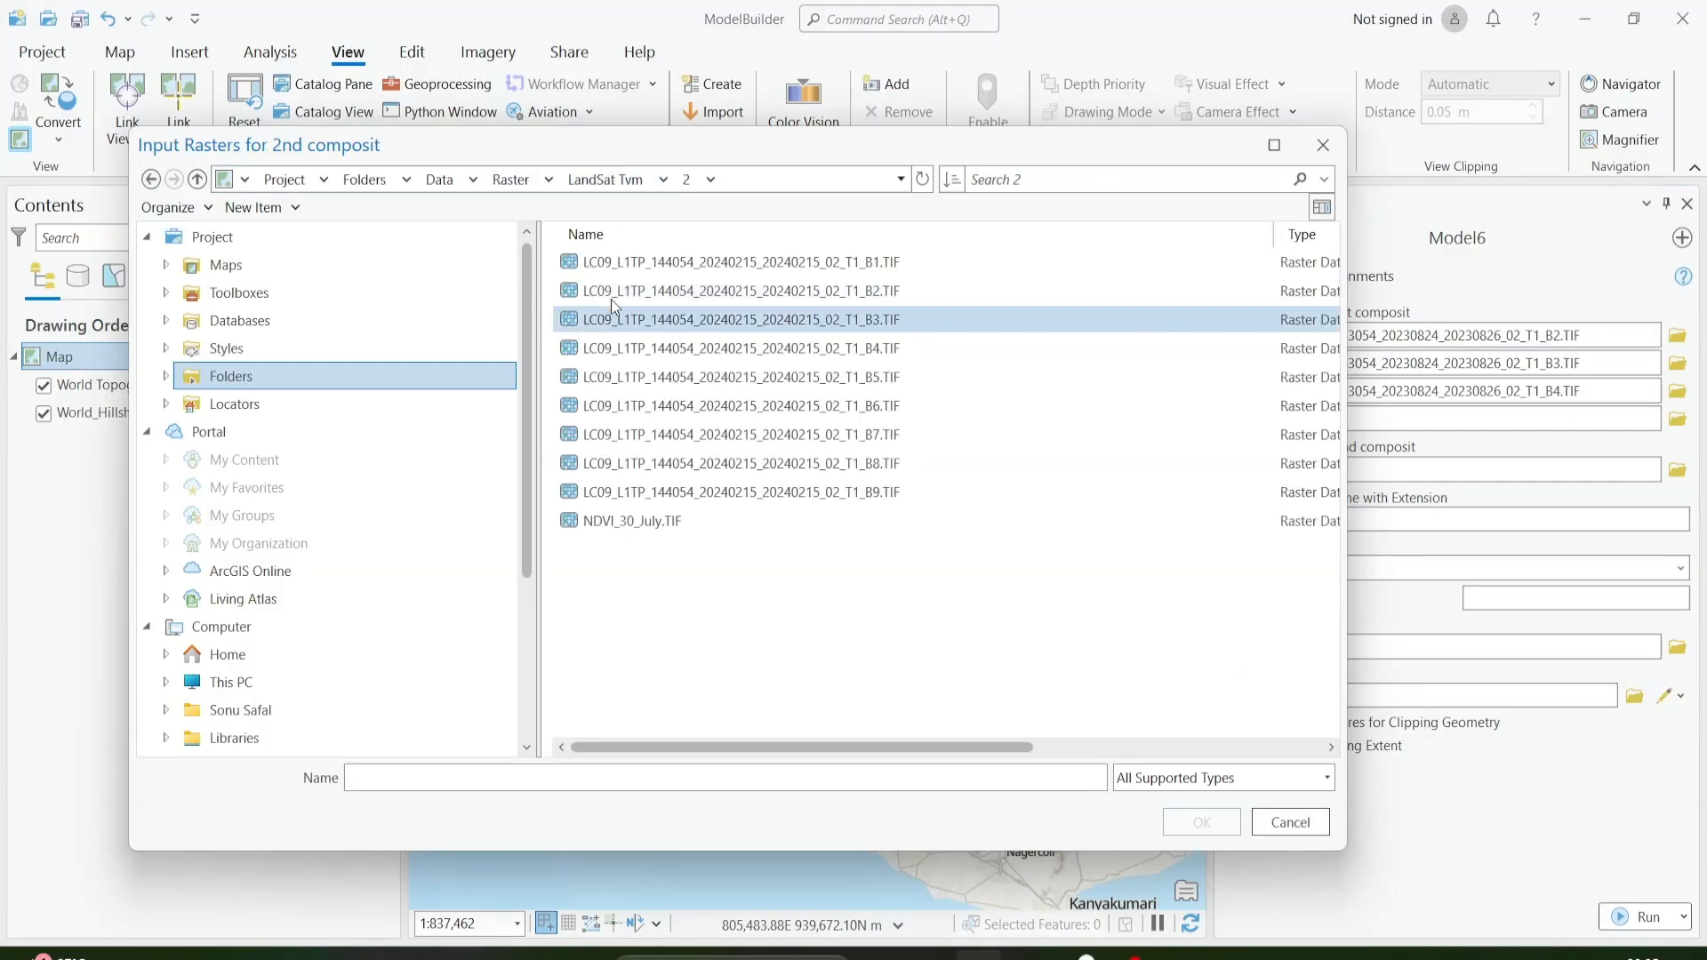
click(613, 292)
shift+click(627, 348)
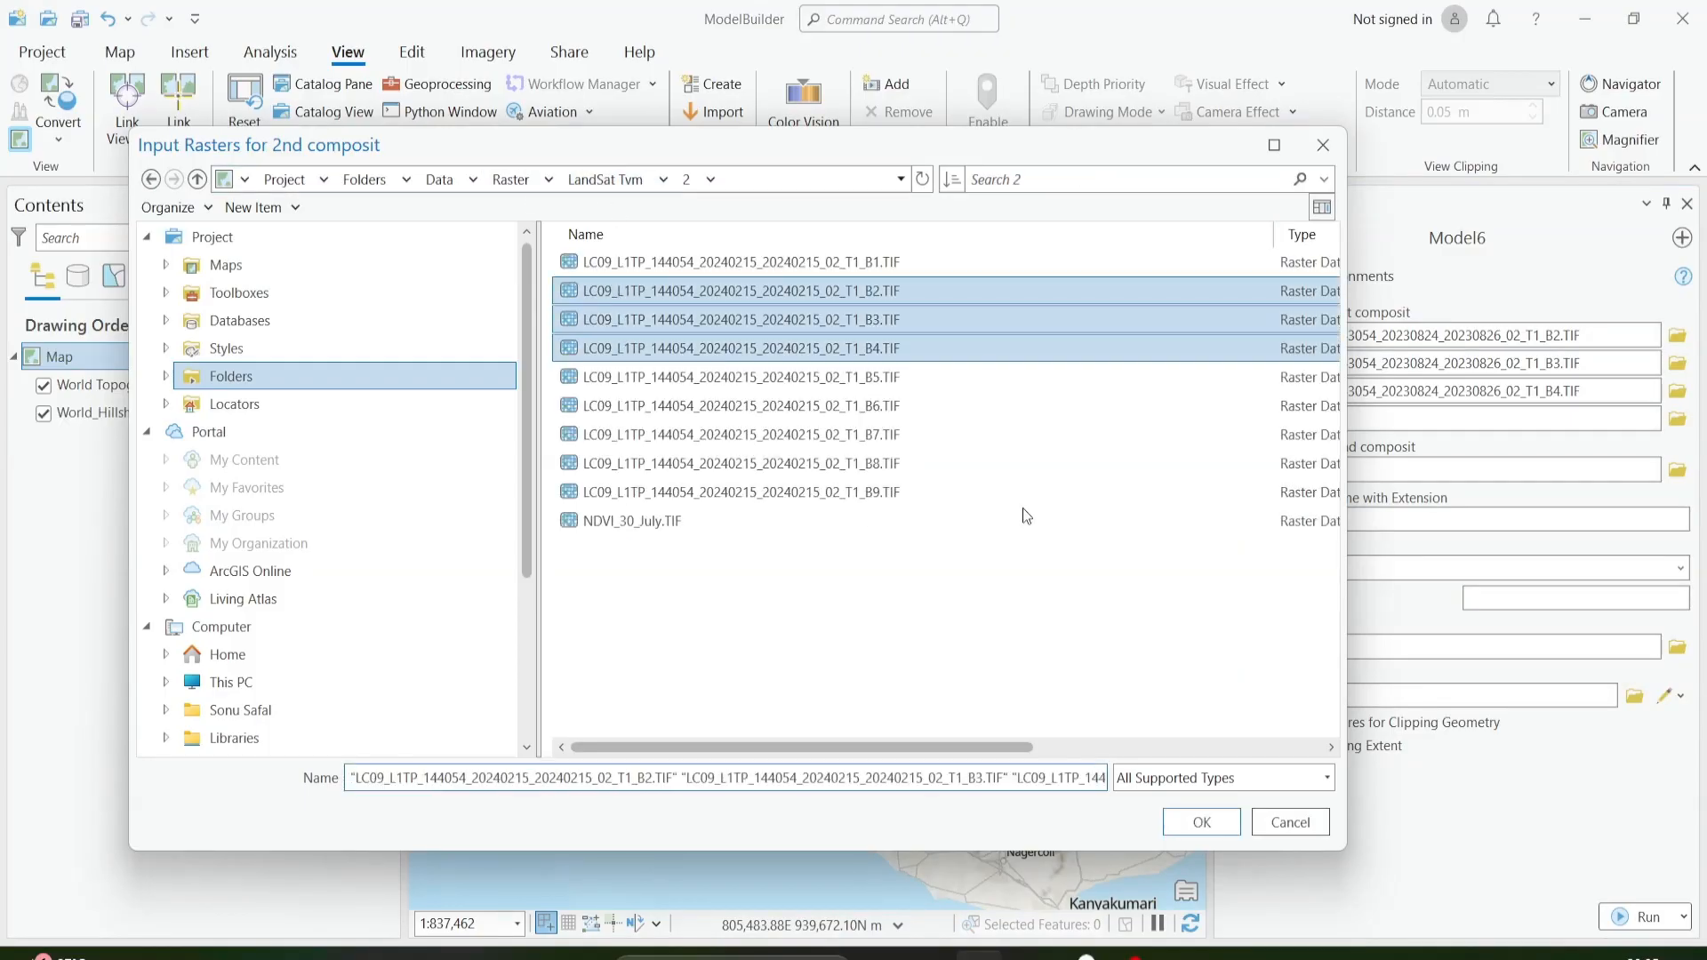
click(1200, 822)
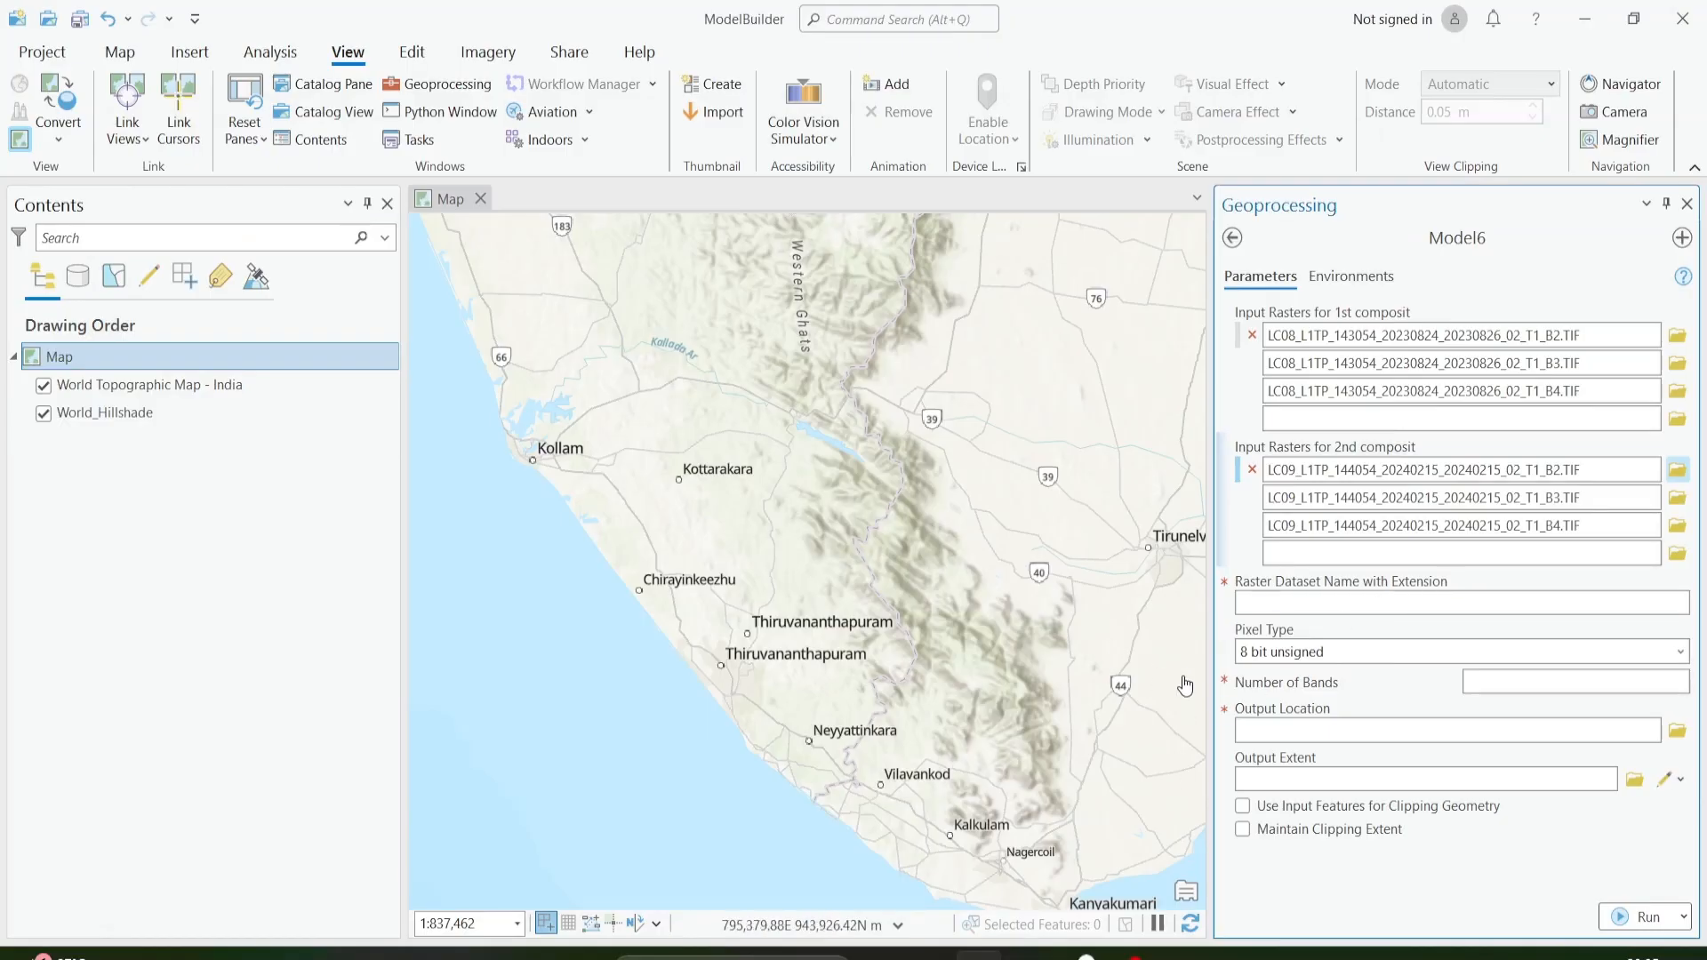
click(1284, 599)
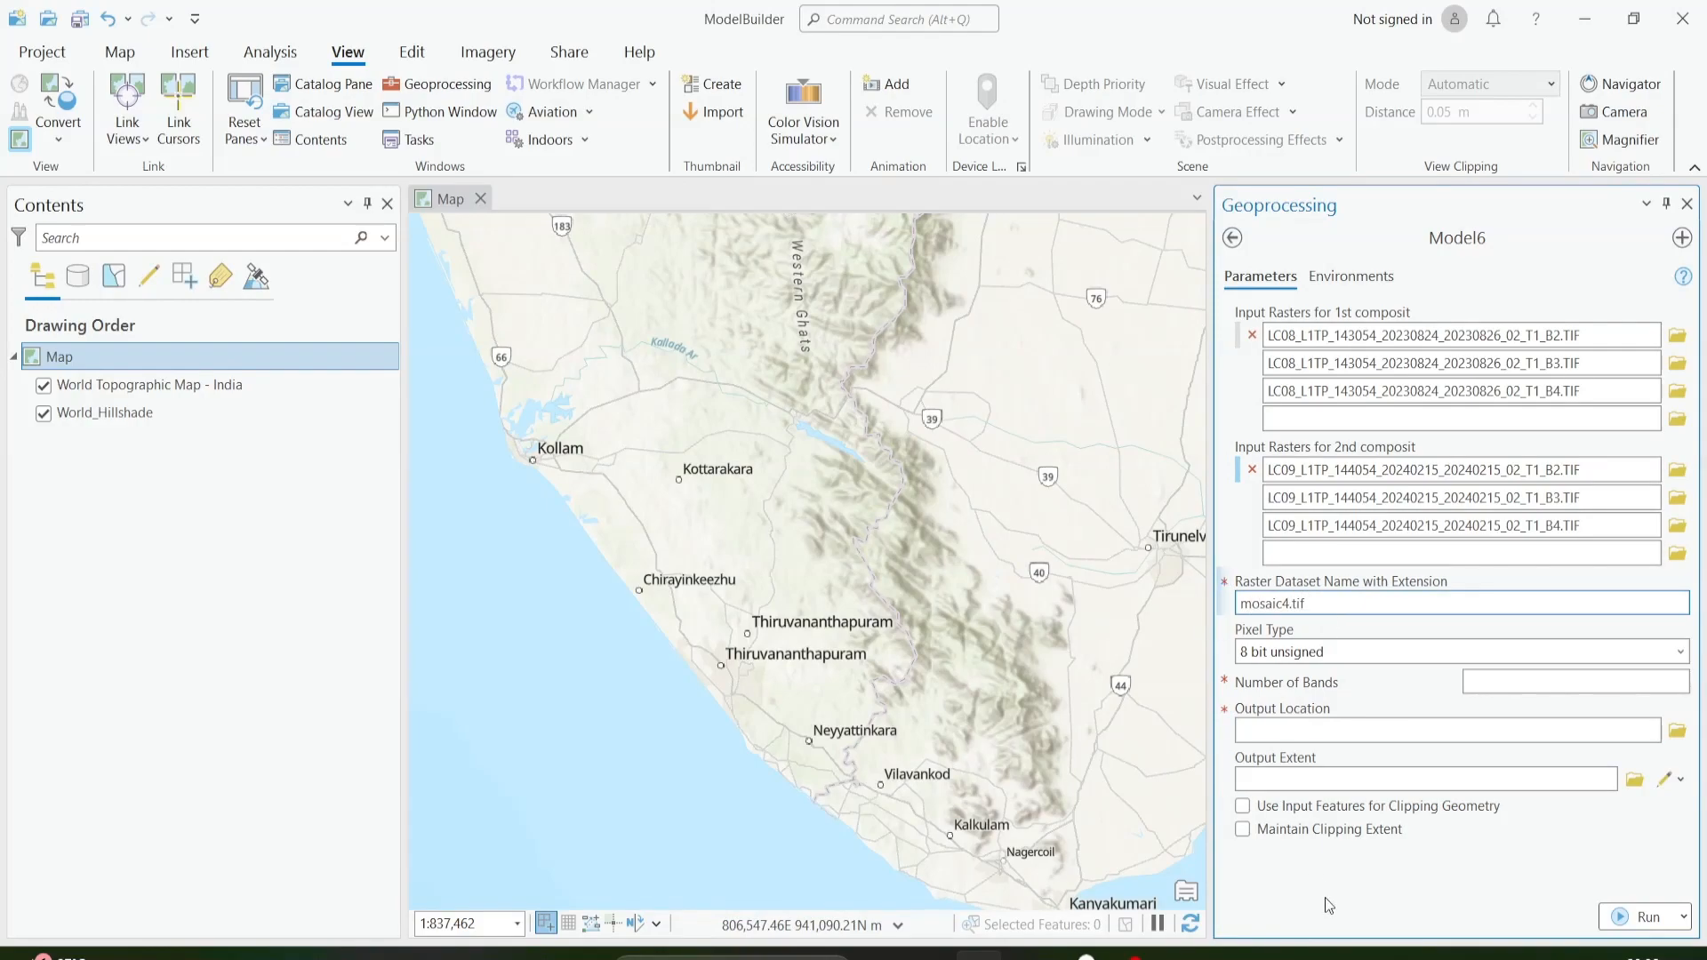
click(1249, 888)
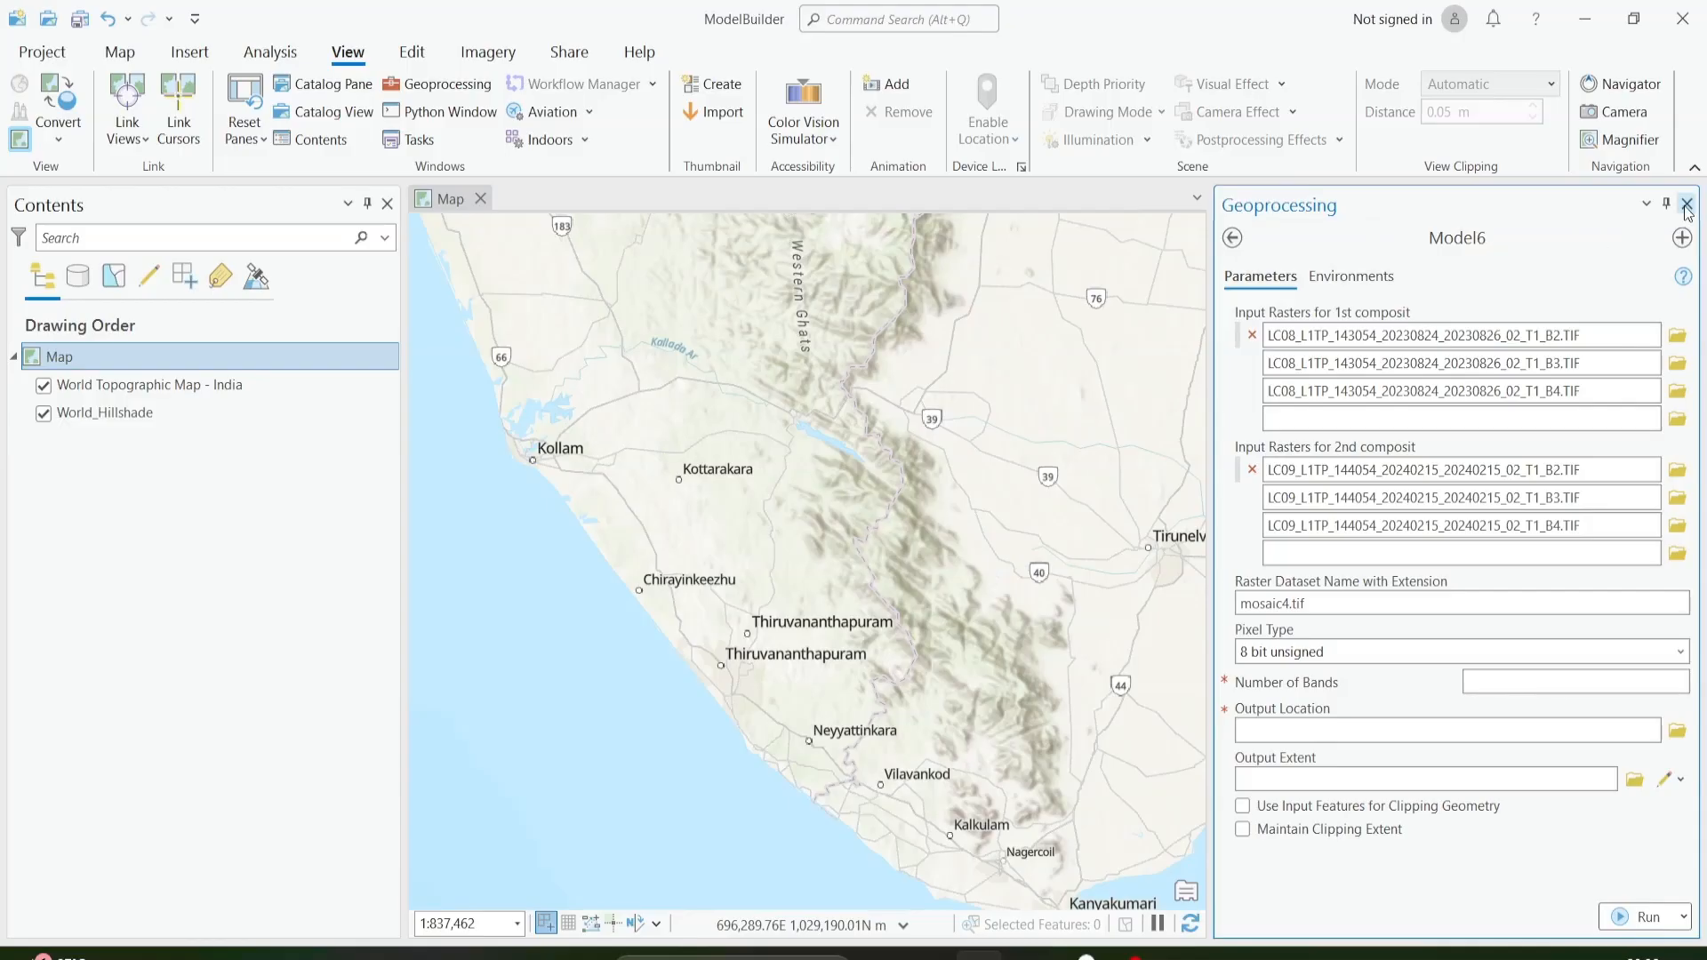
Undock the Model6 tool, open the Model6 diagram beside it to compare the parameters, and close the diagram.
drag(1573, 209, 1274, 217)
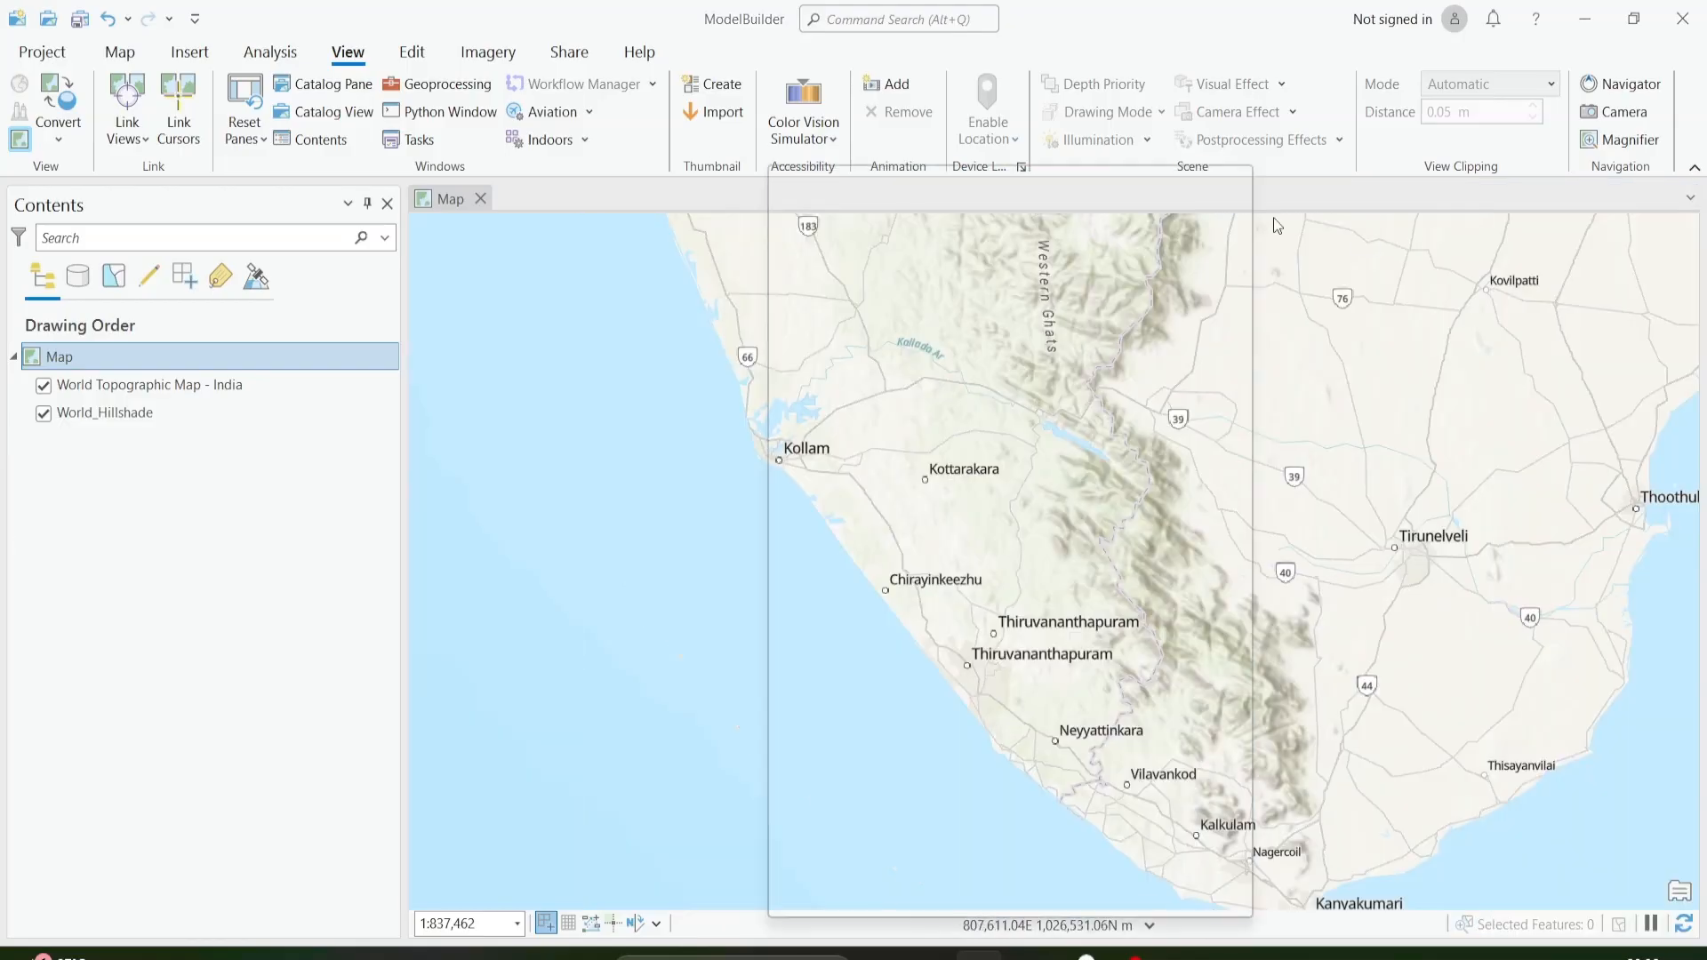
click(322, 83)
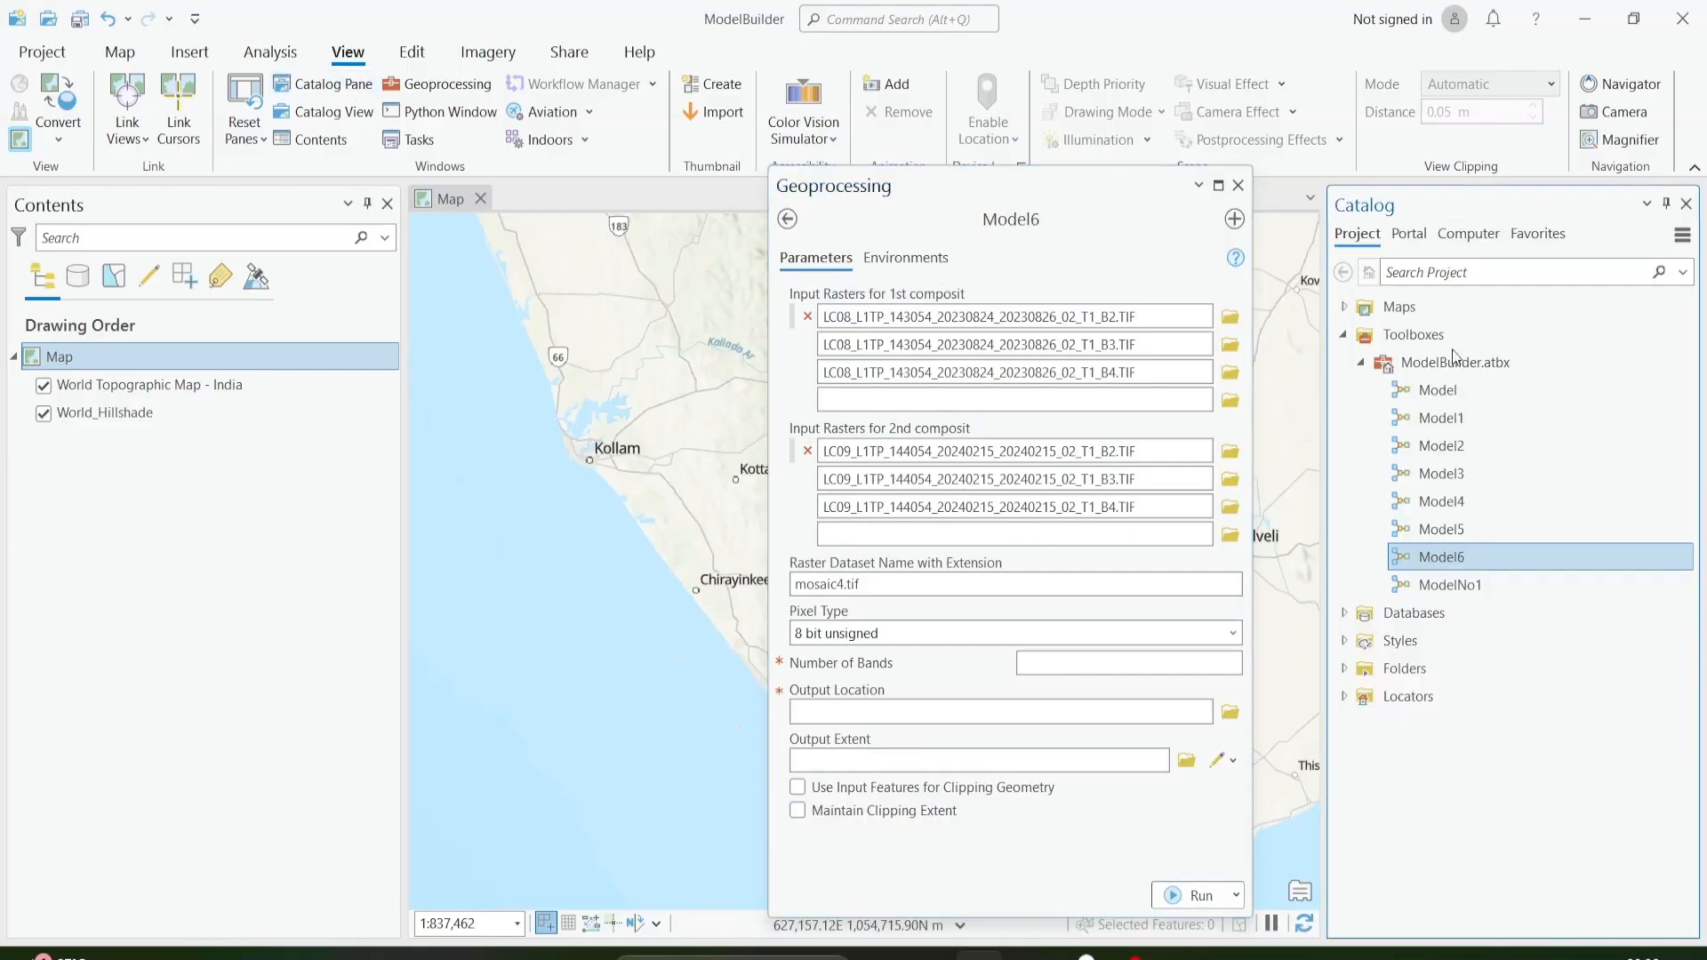
right_click(1460, 558)
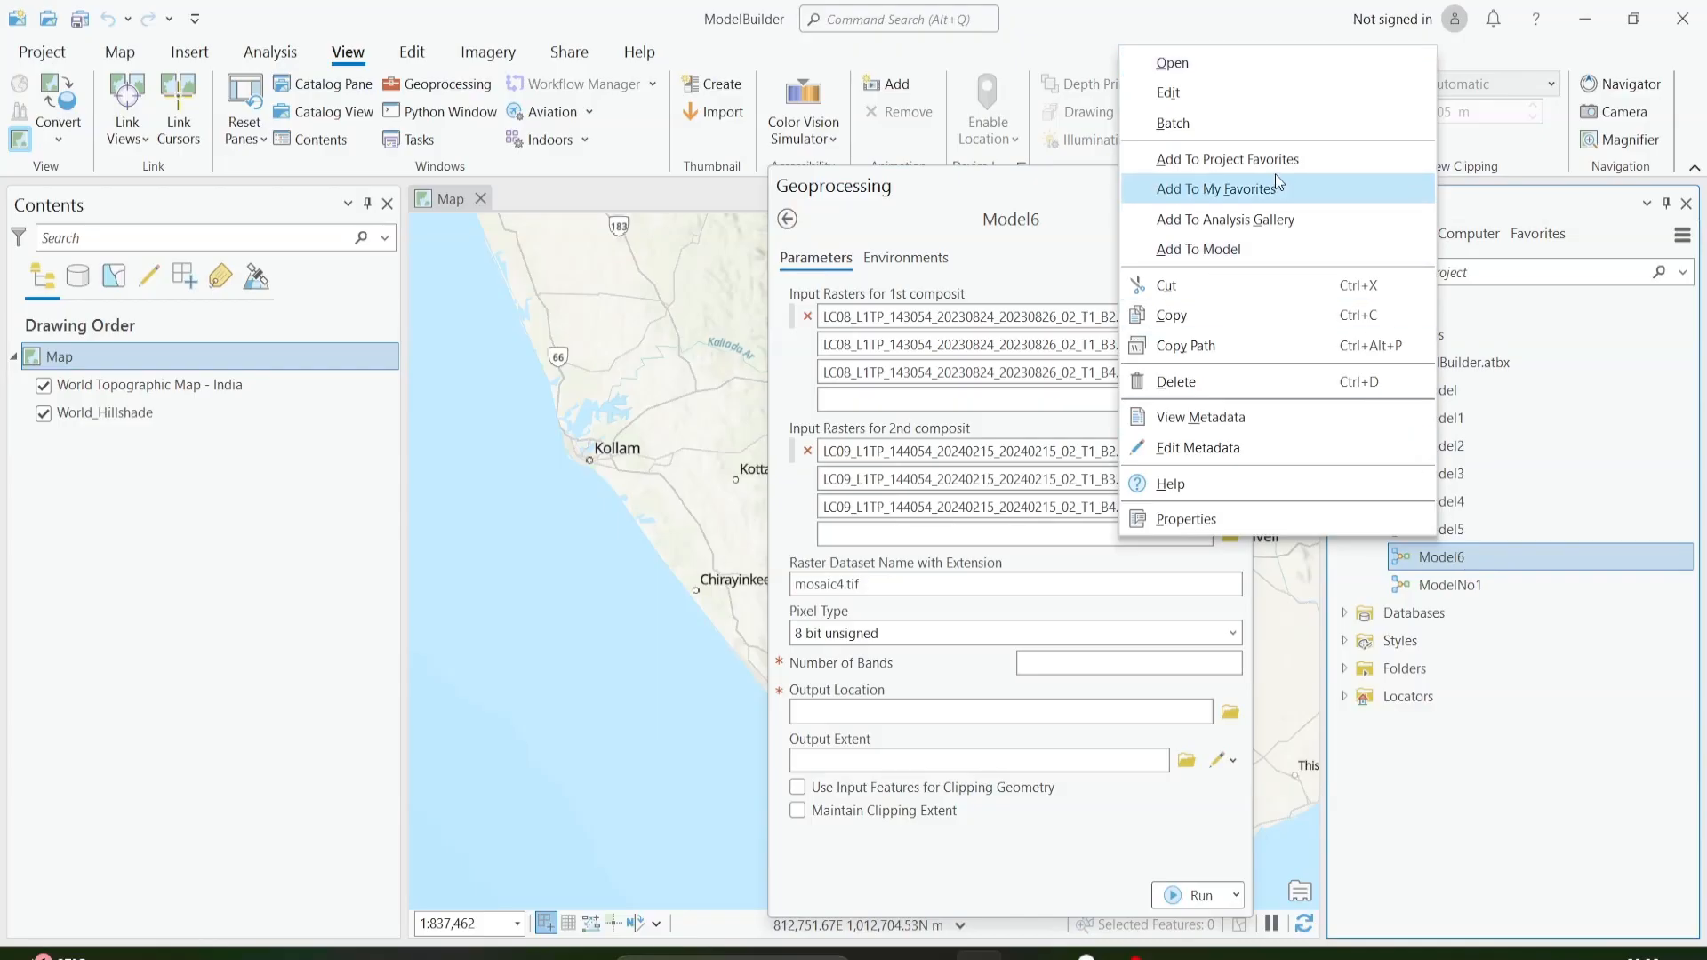
click(1230, 99)
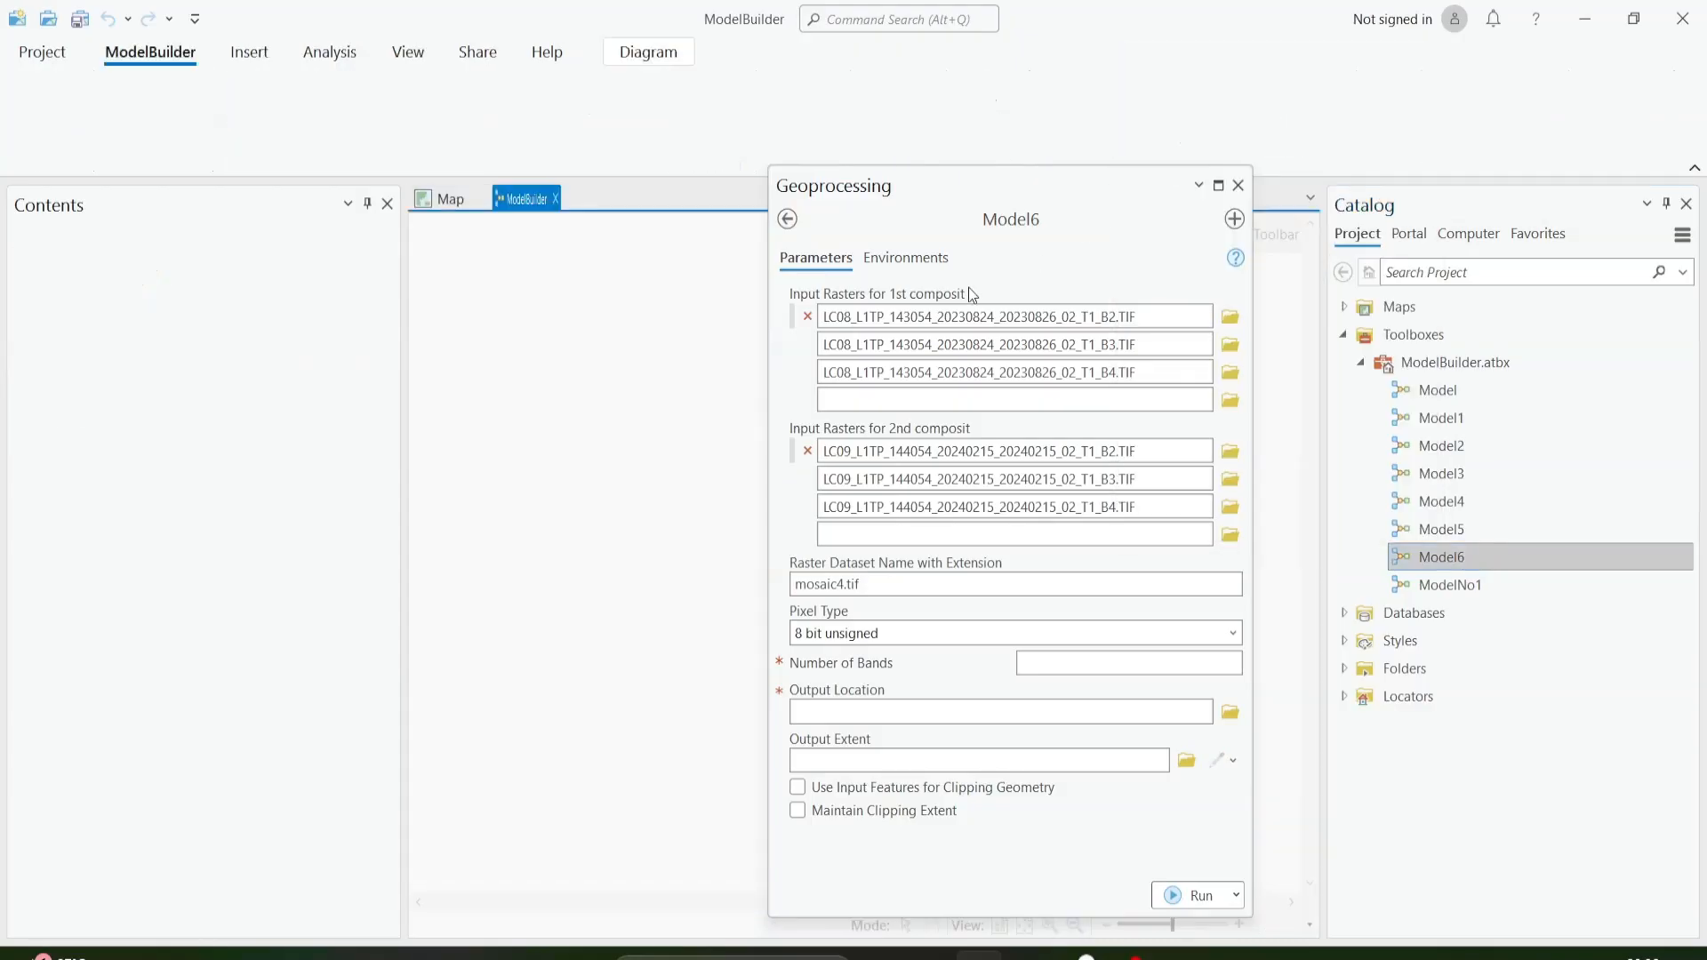
drag(893, 189, 1209, 205)
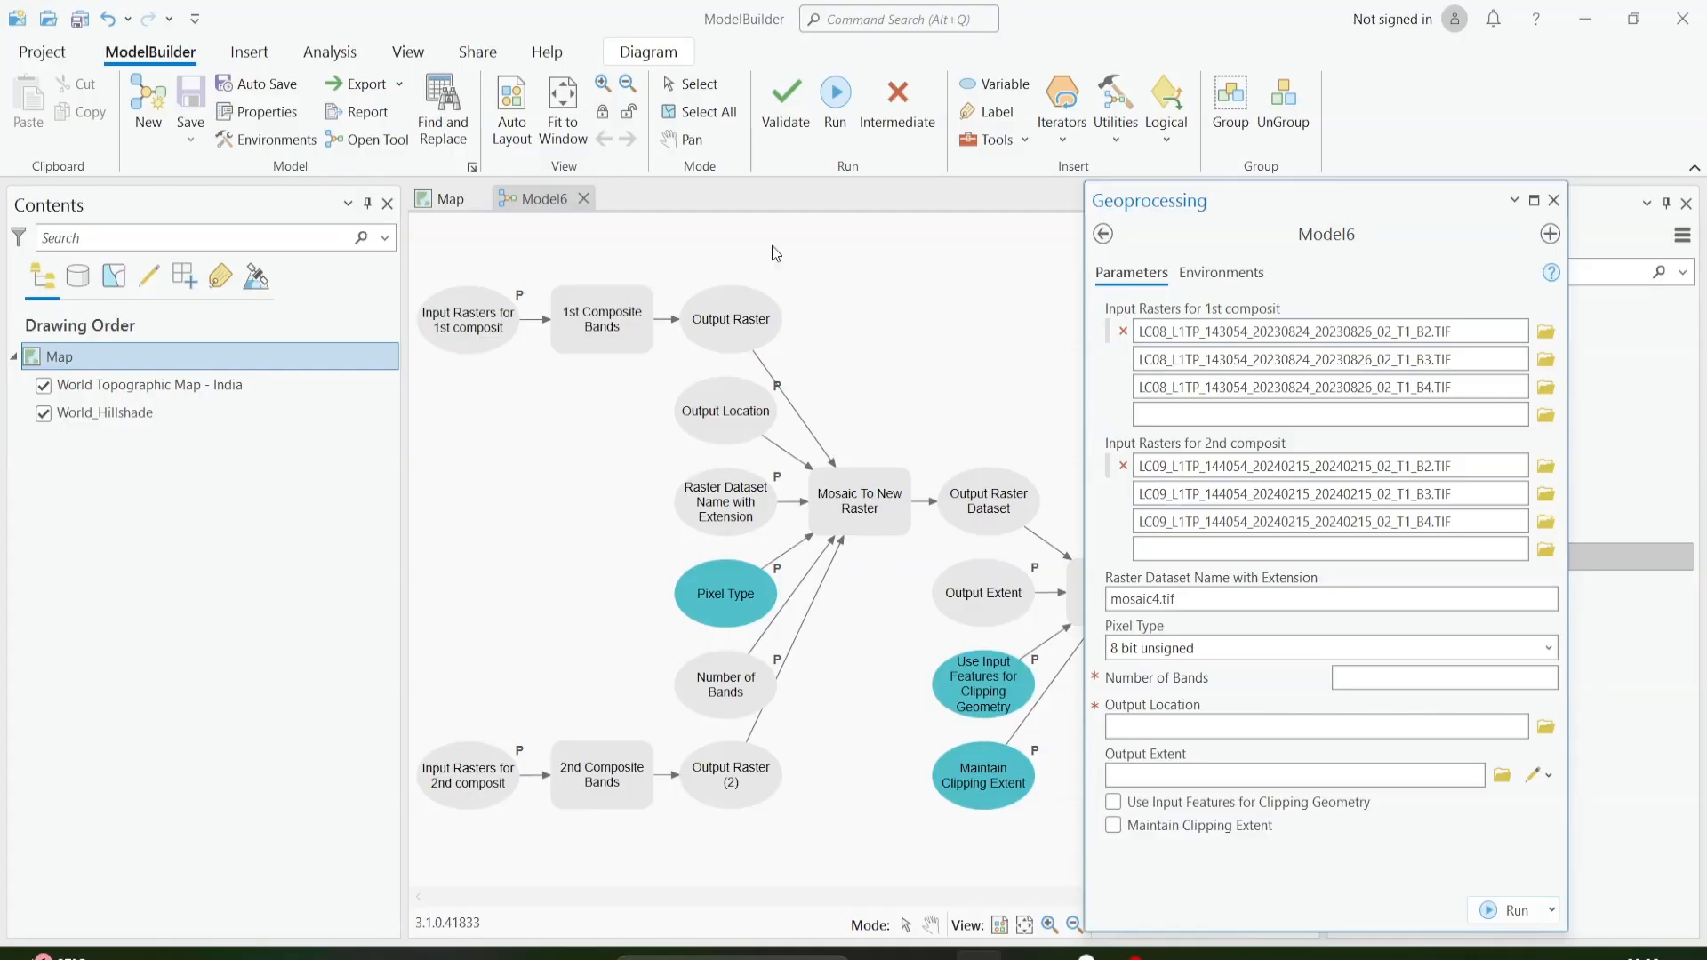
click(584, 198)
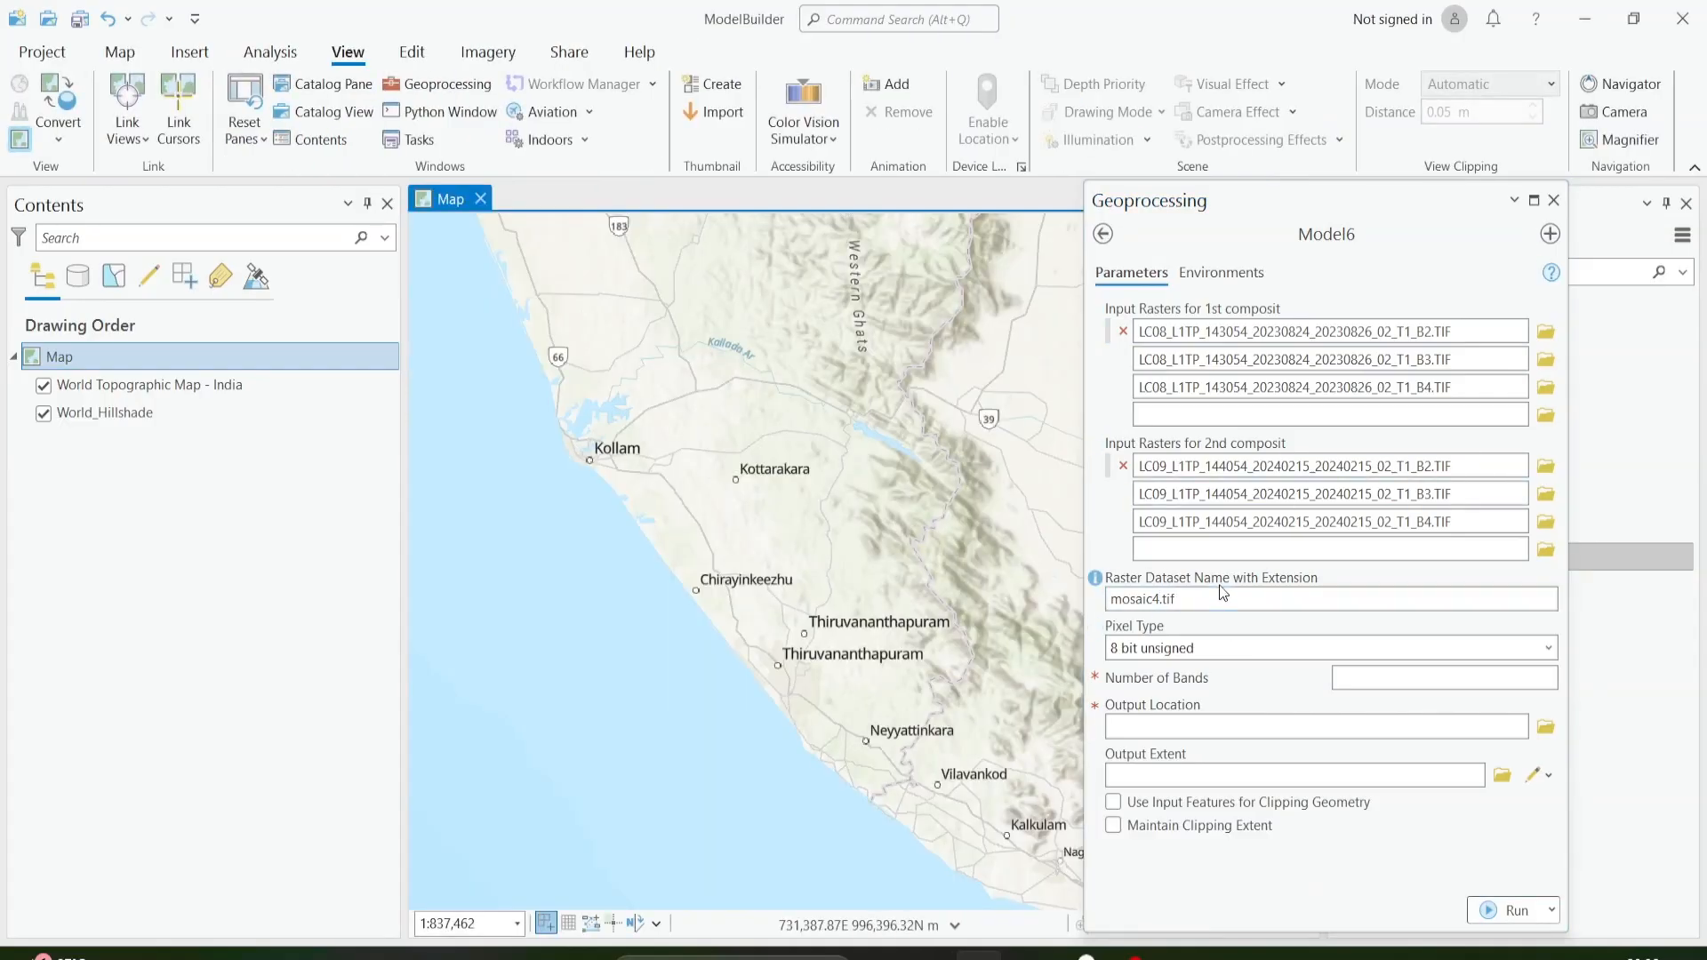
Set the mosaic's pixel type to 16 bit unsigned and its number of bands to 3.
click(1548, 648)
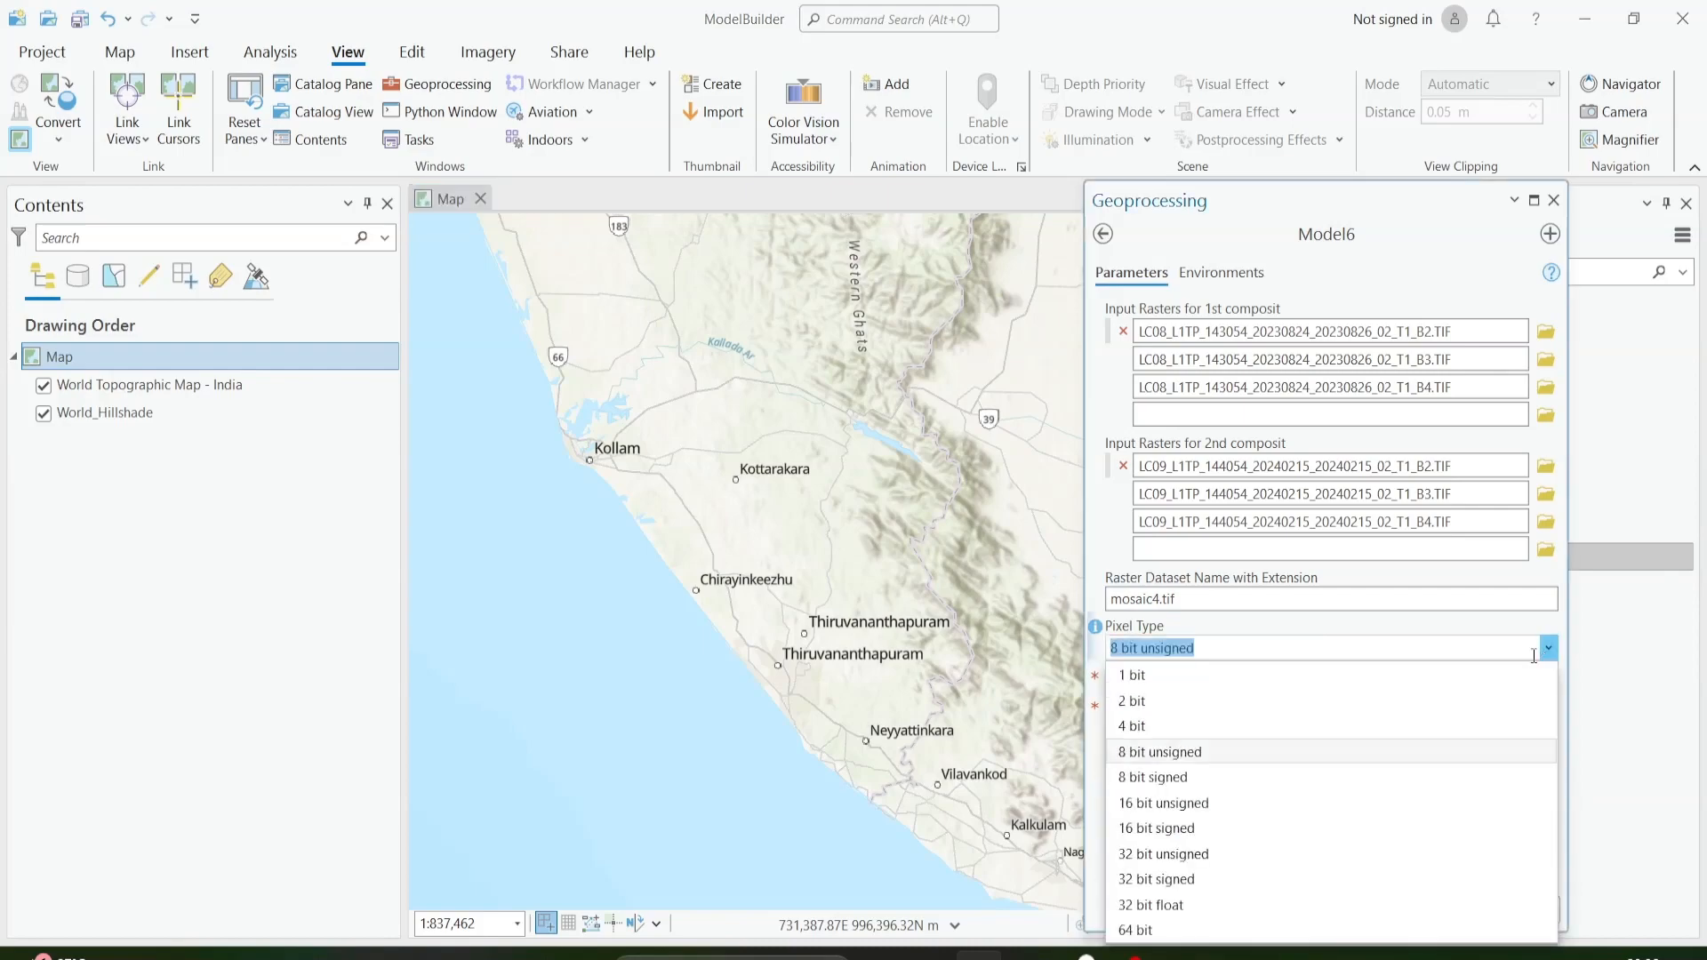
click(1273, 801)
click(1373, 674)
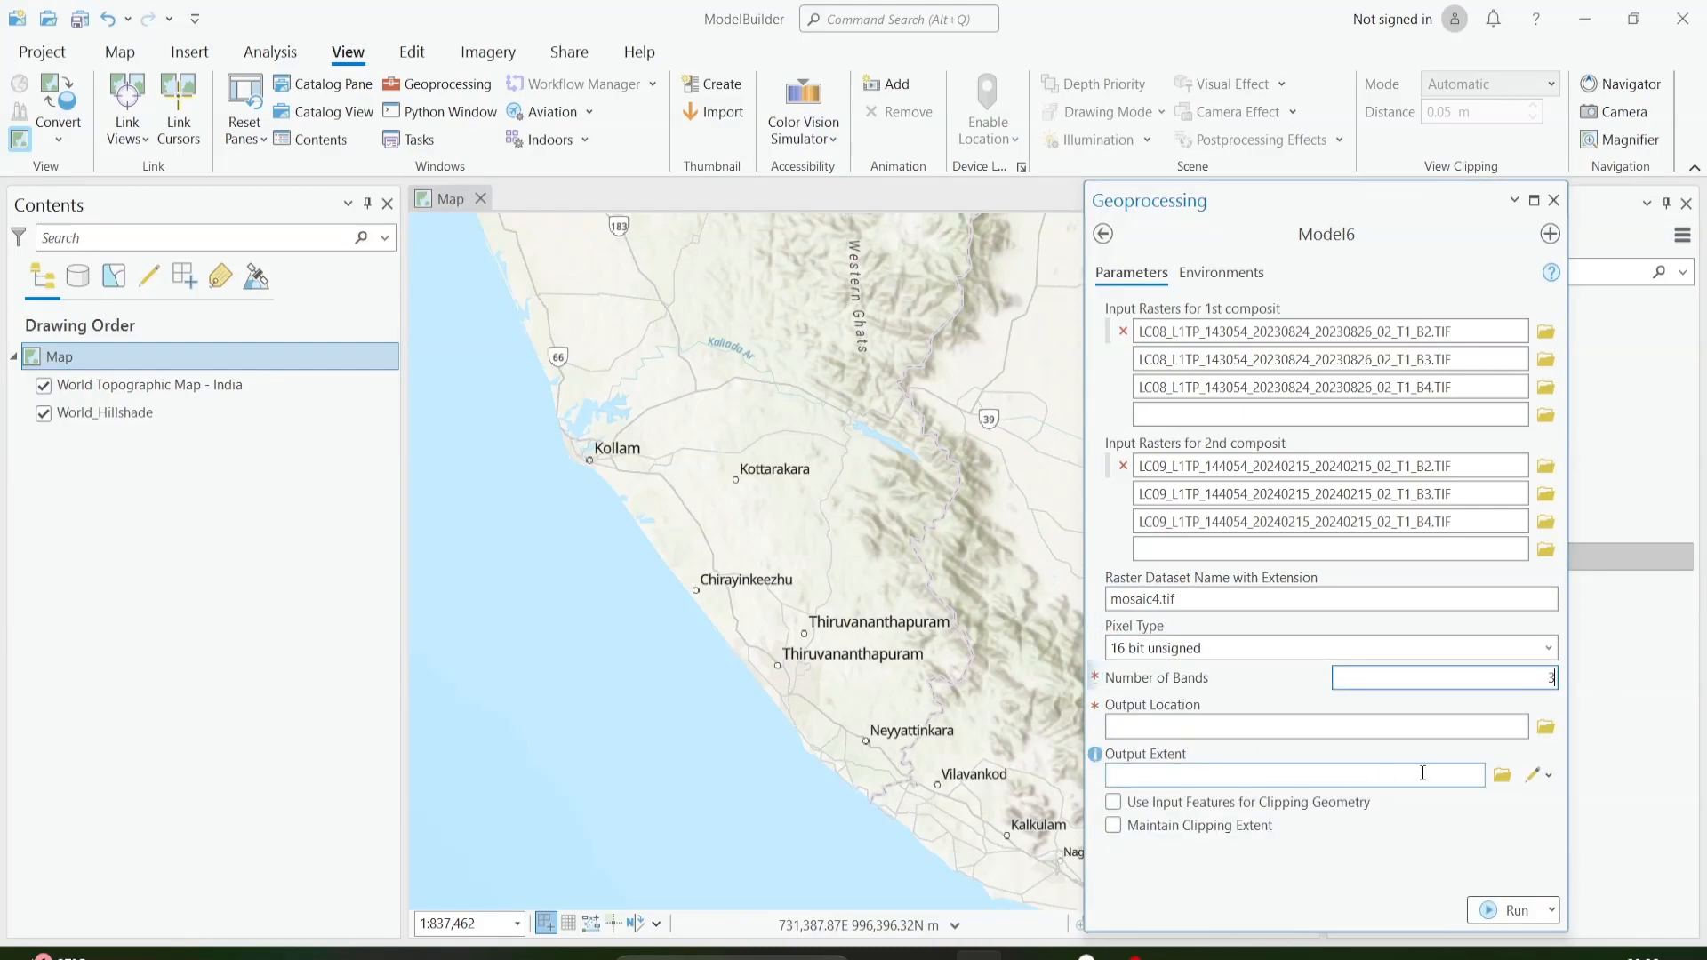
Set the Model6 output location to the out folder in ARCGIS > modelBuilder on drive D.
click(1548, 728)
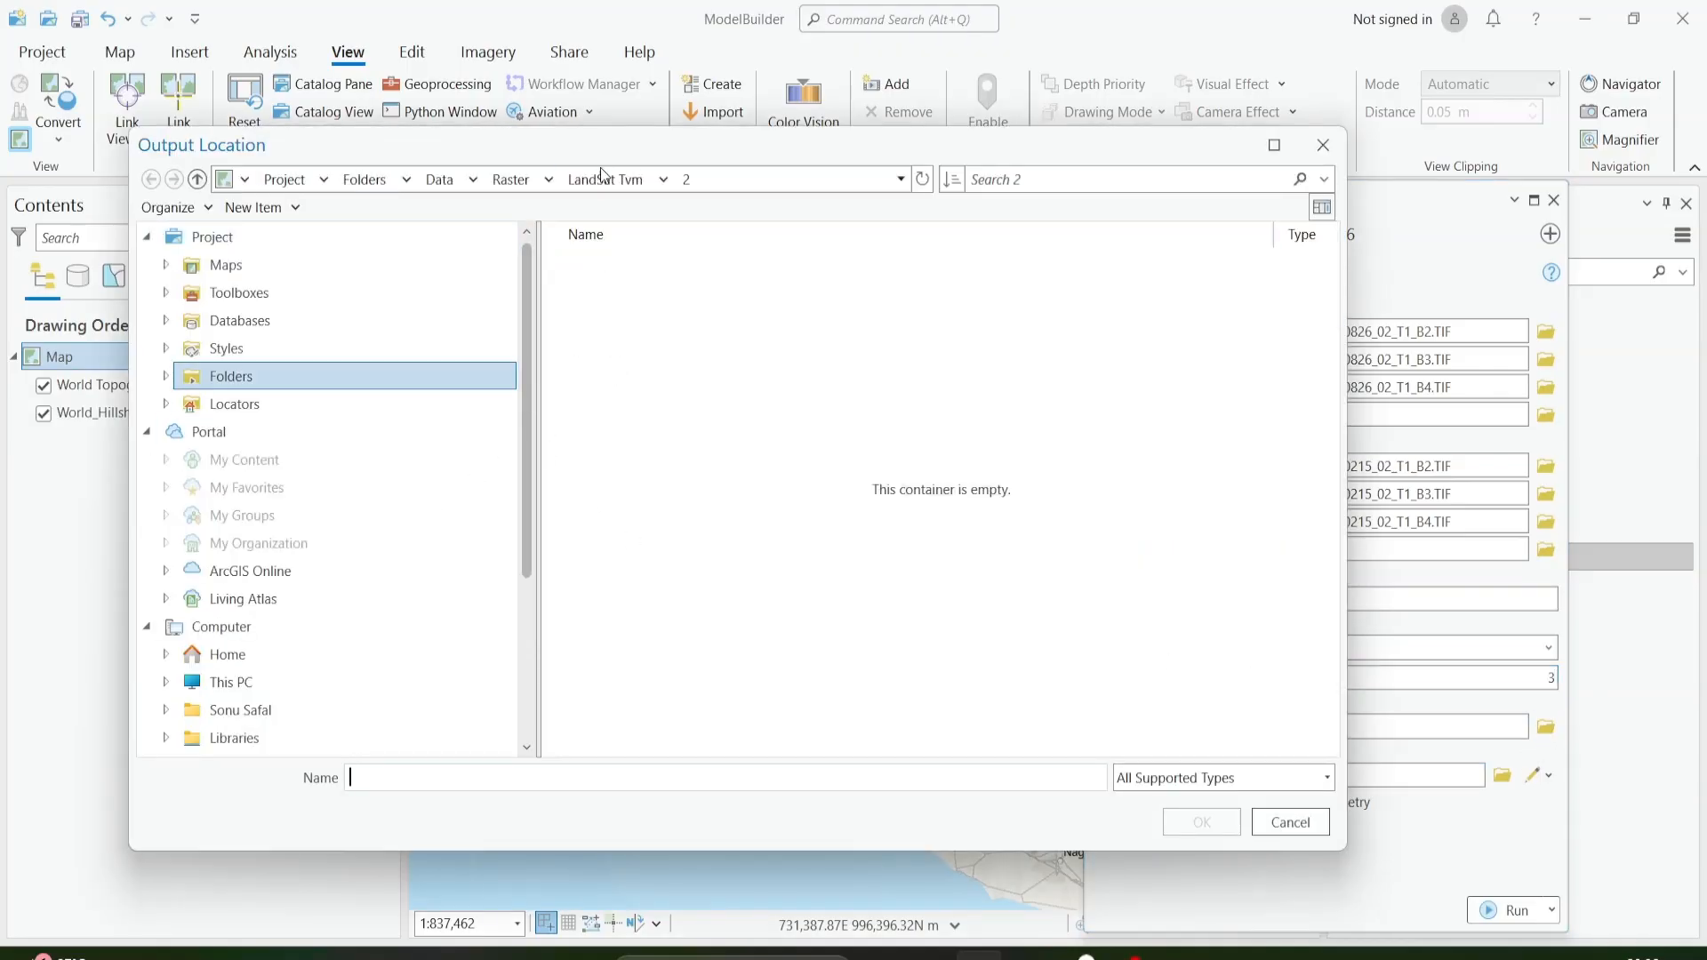
scroll(293, 547, down, 3)
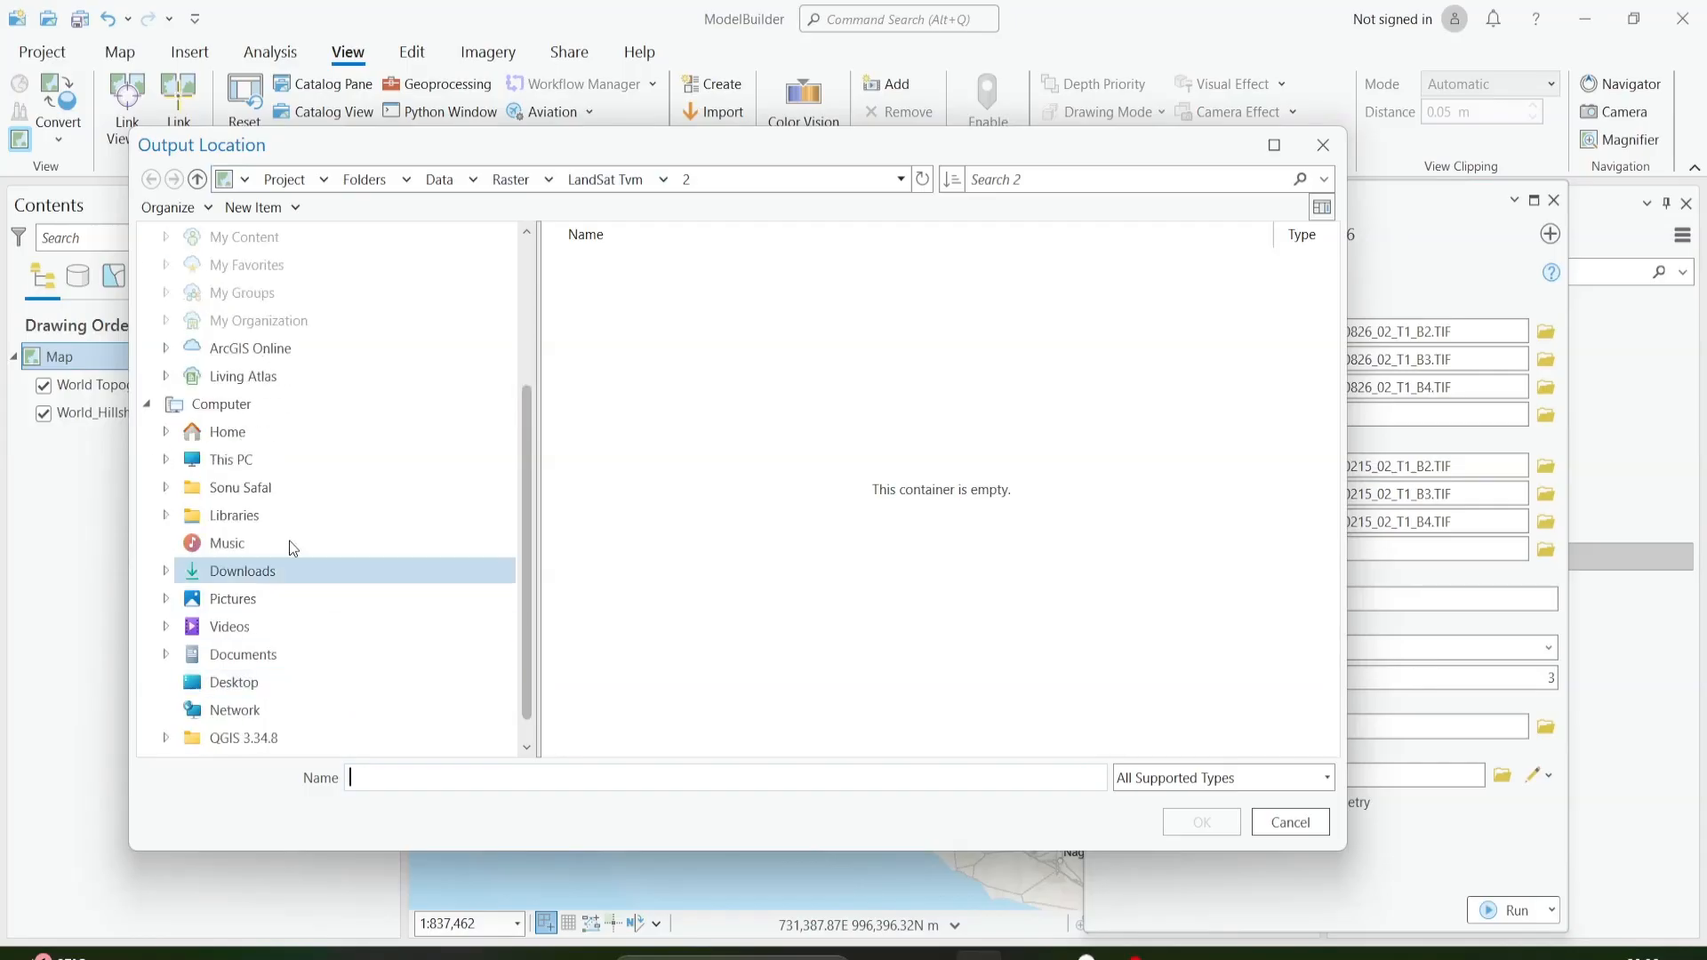
click(272, 461)
double_click(631, 294)
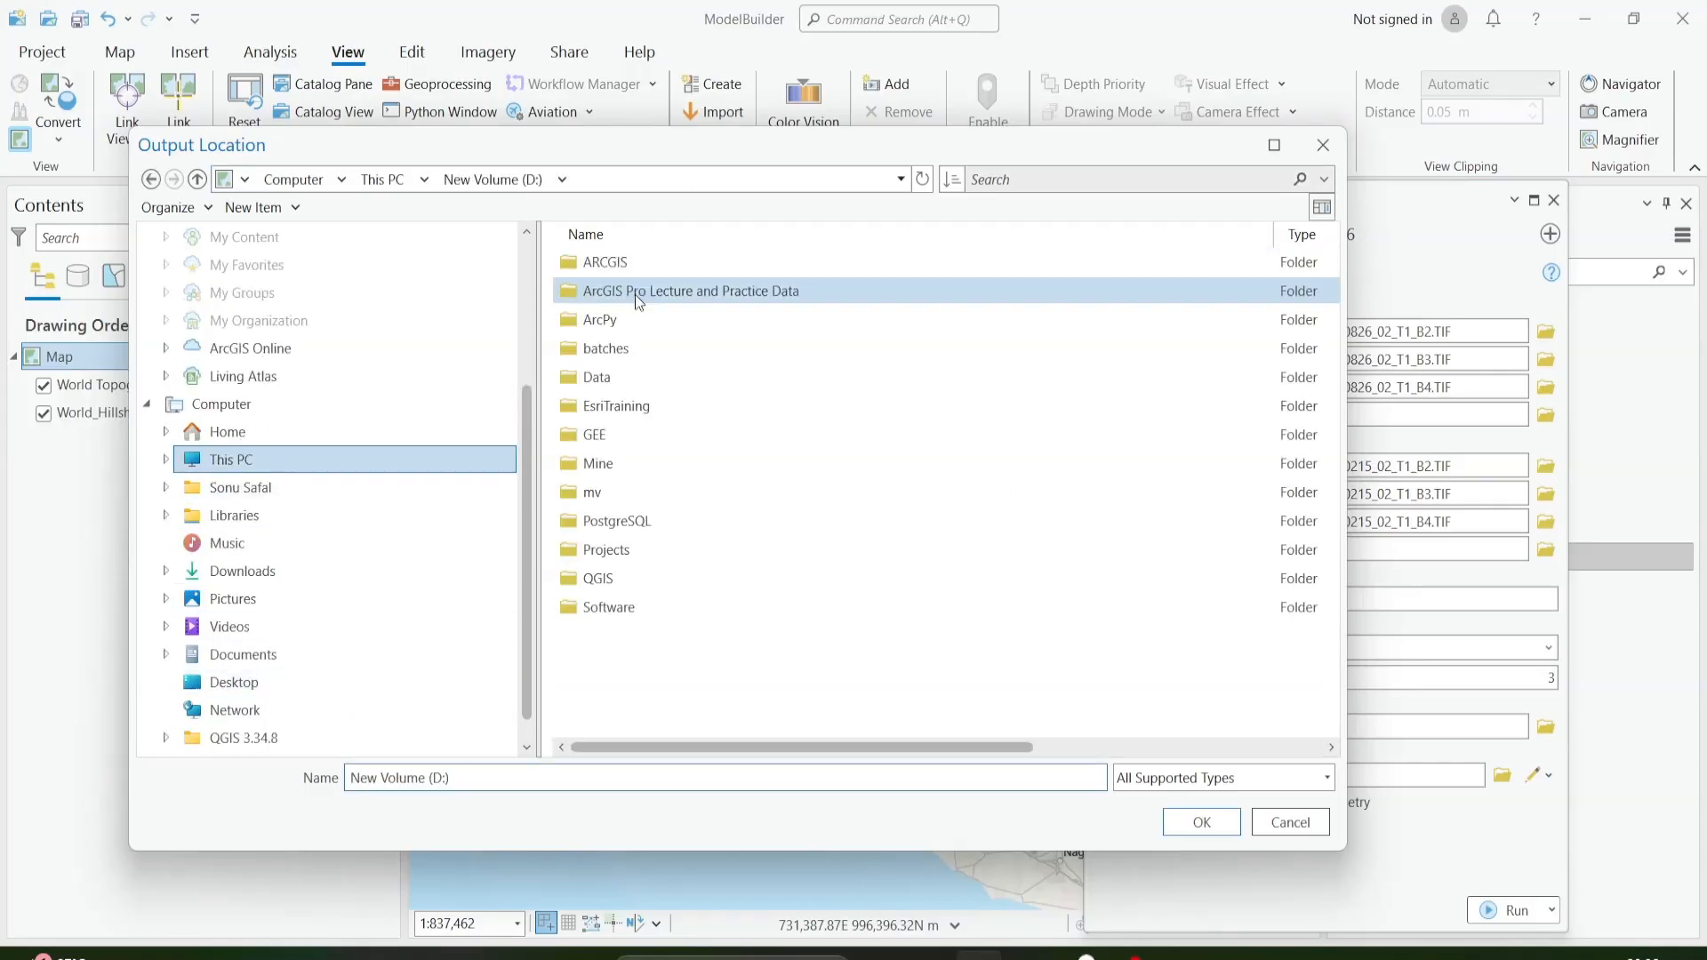
double_click(643, 271)
click(643, 274)
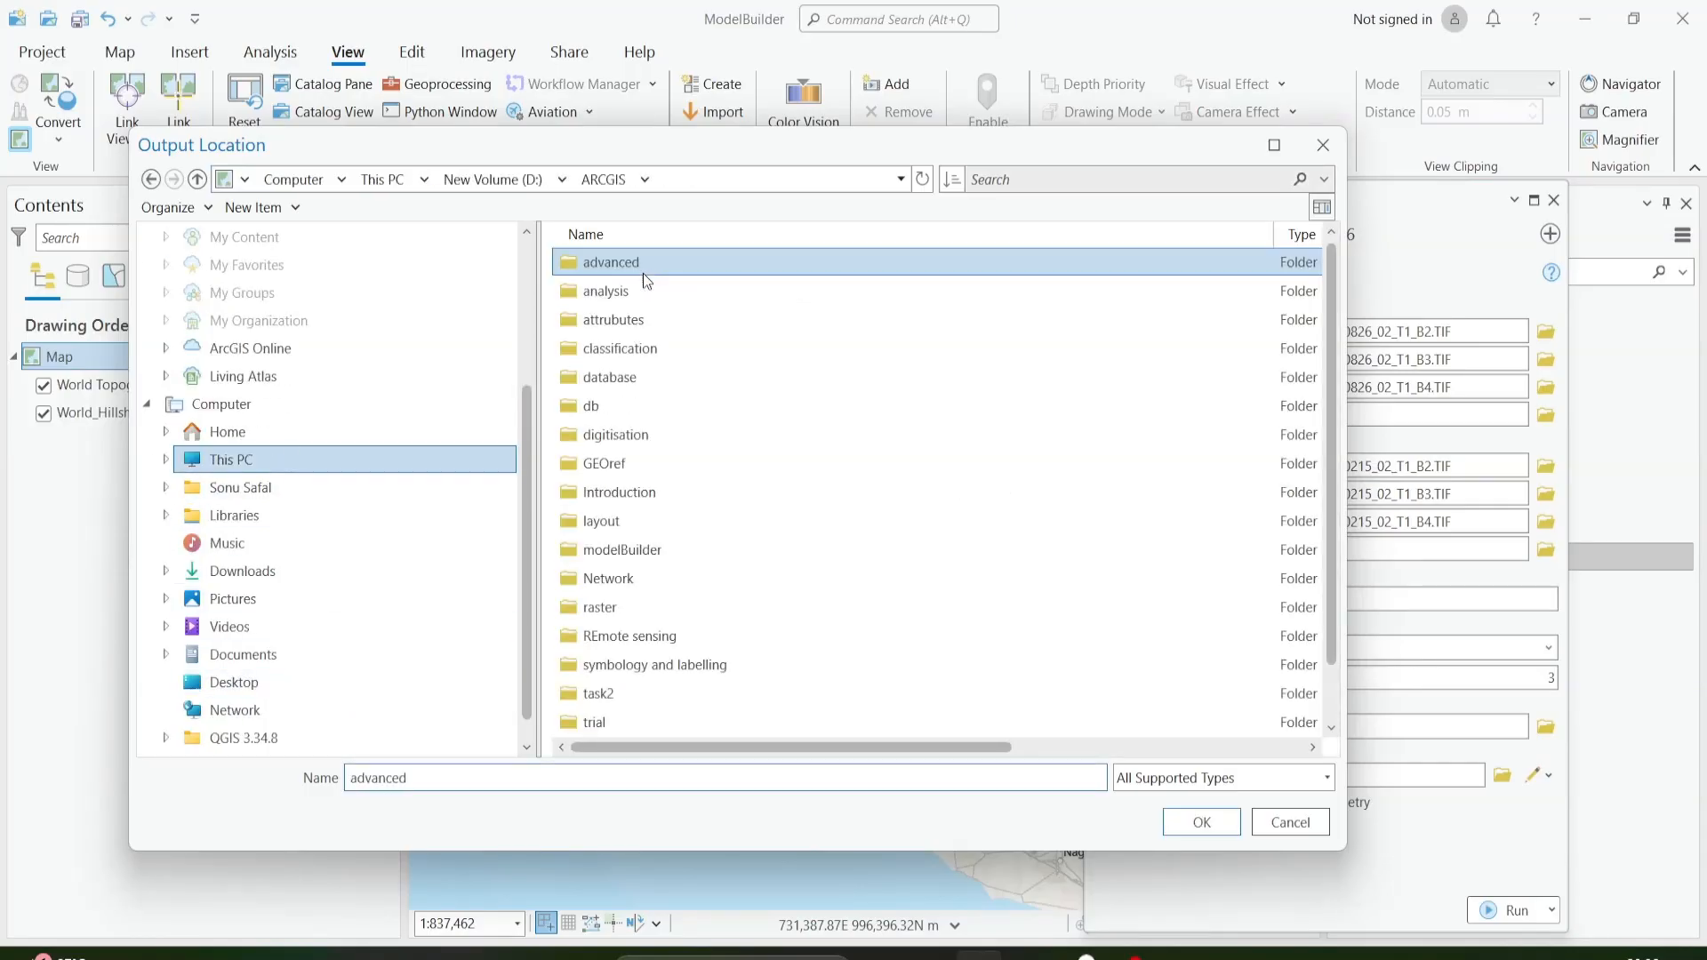
key(m)
double_click(643, 550)
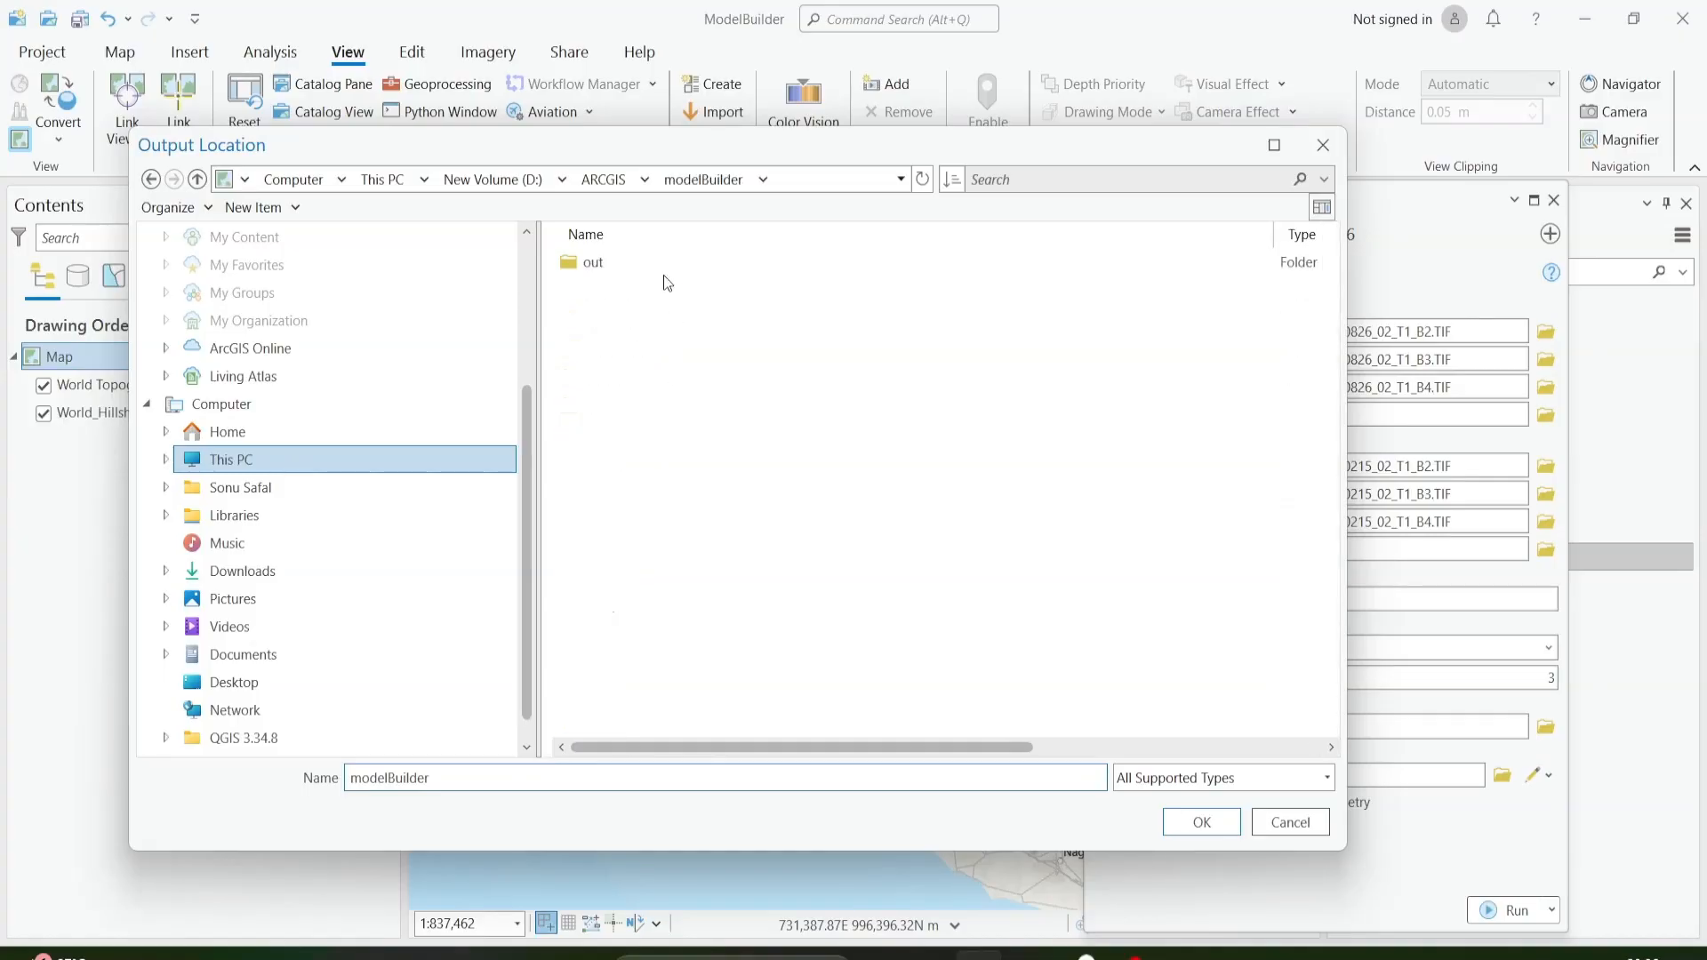
double_click(663, 267)
click(1238, 832)
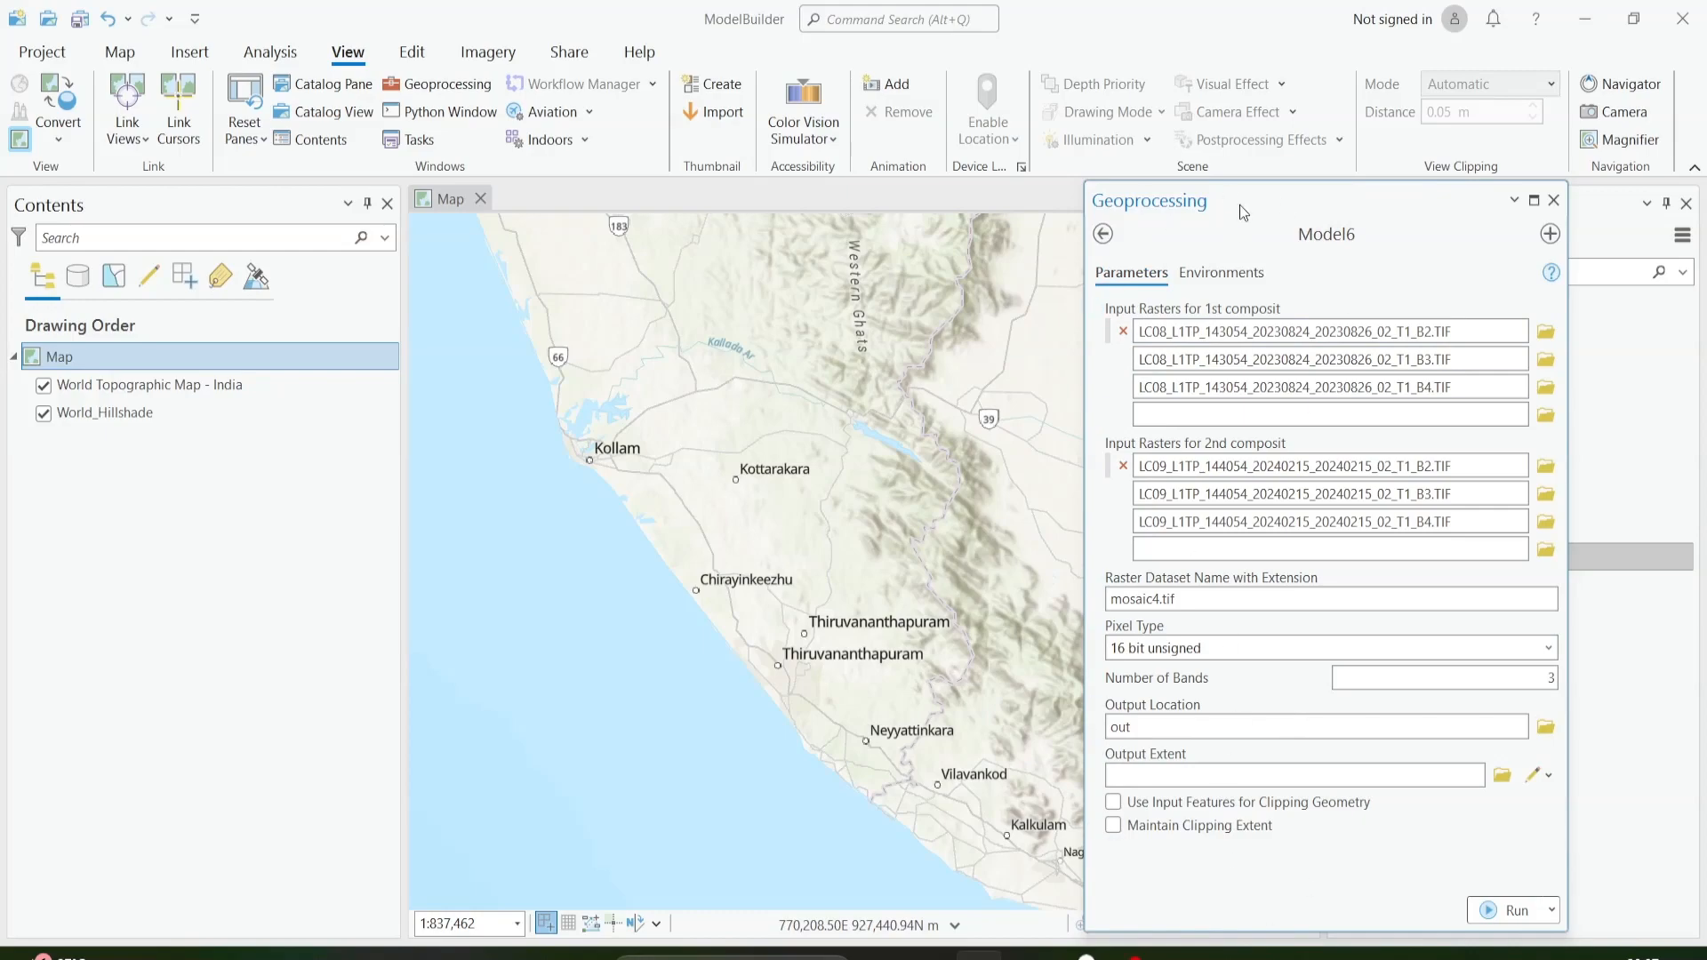
Set the output extent to tvm.shp from Data > For VEctor Analysis > tvm shp on drive D.
click(1502, 775)
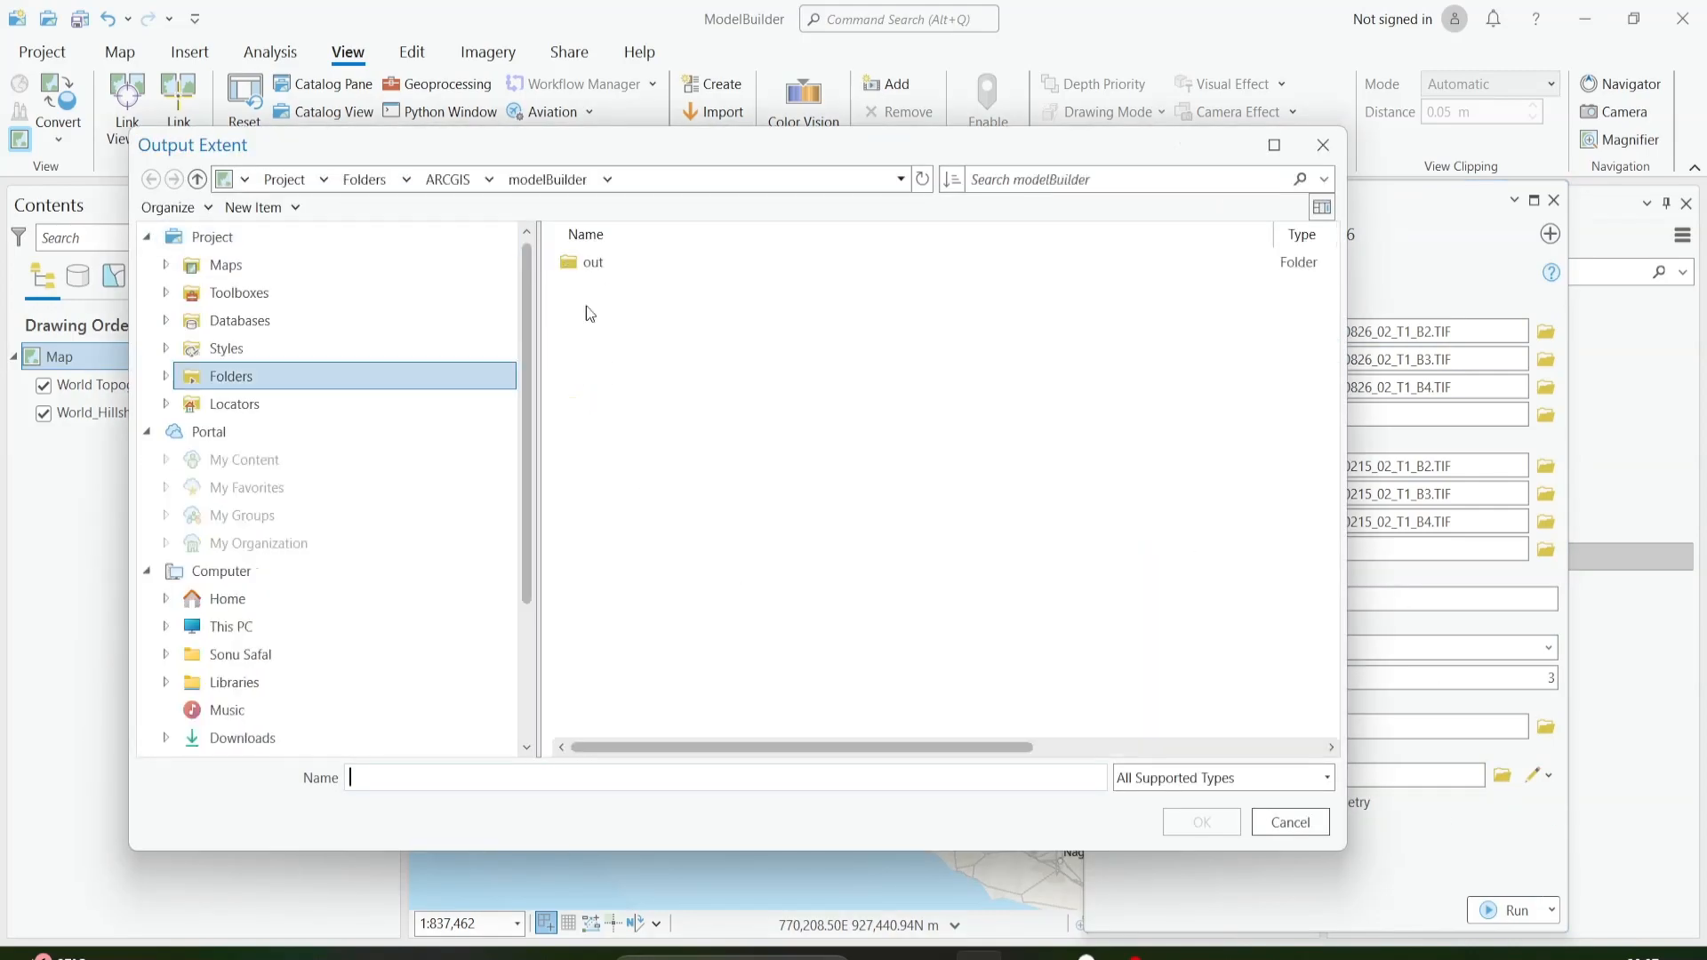
scroll(297, 640, down, 2)
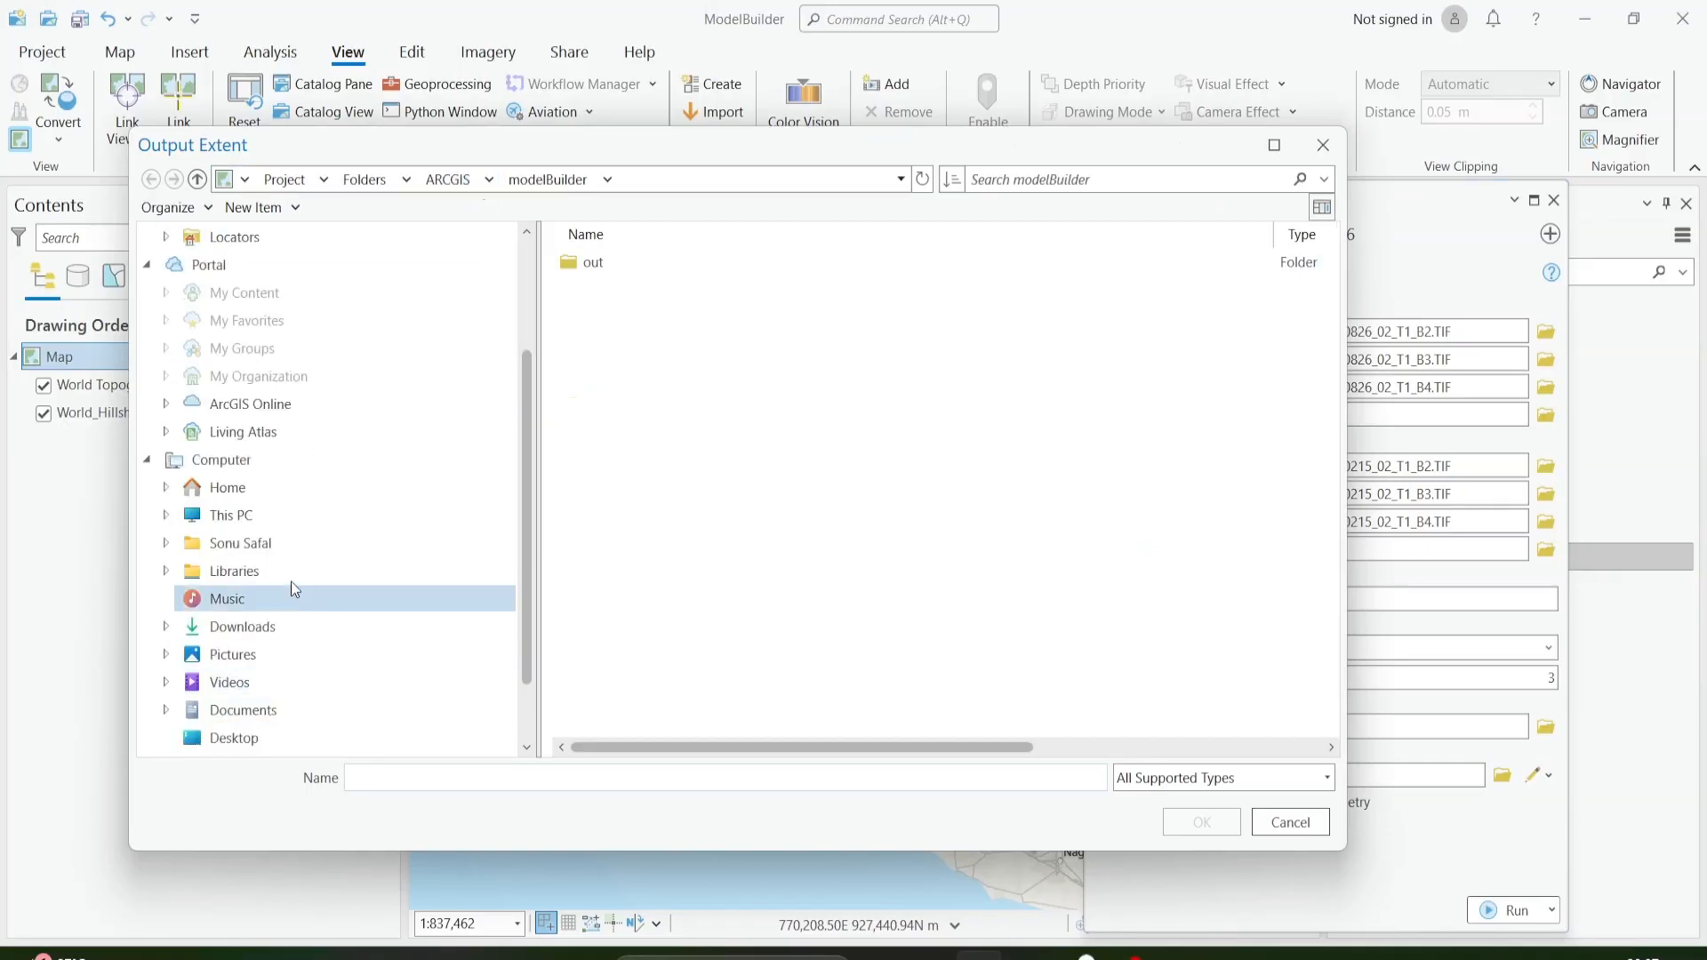
click(281, 489)
click(281, 514)
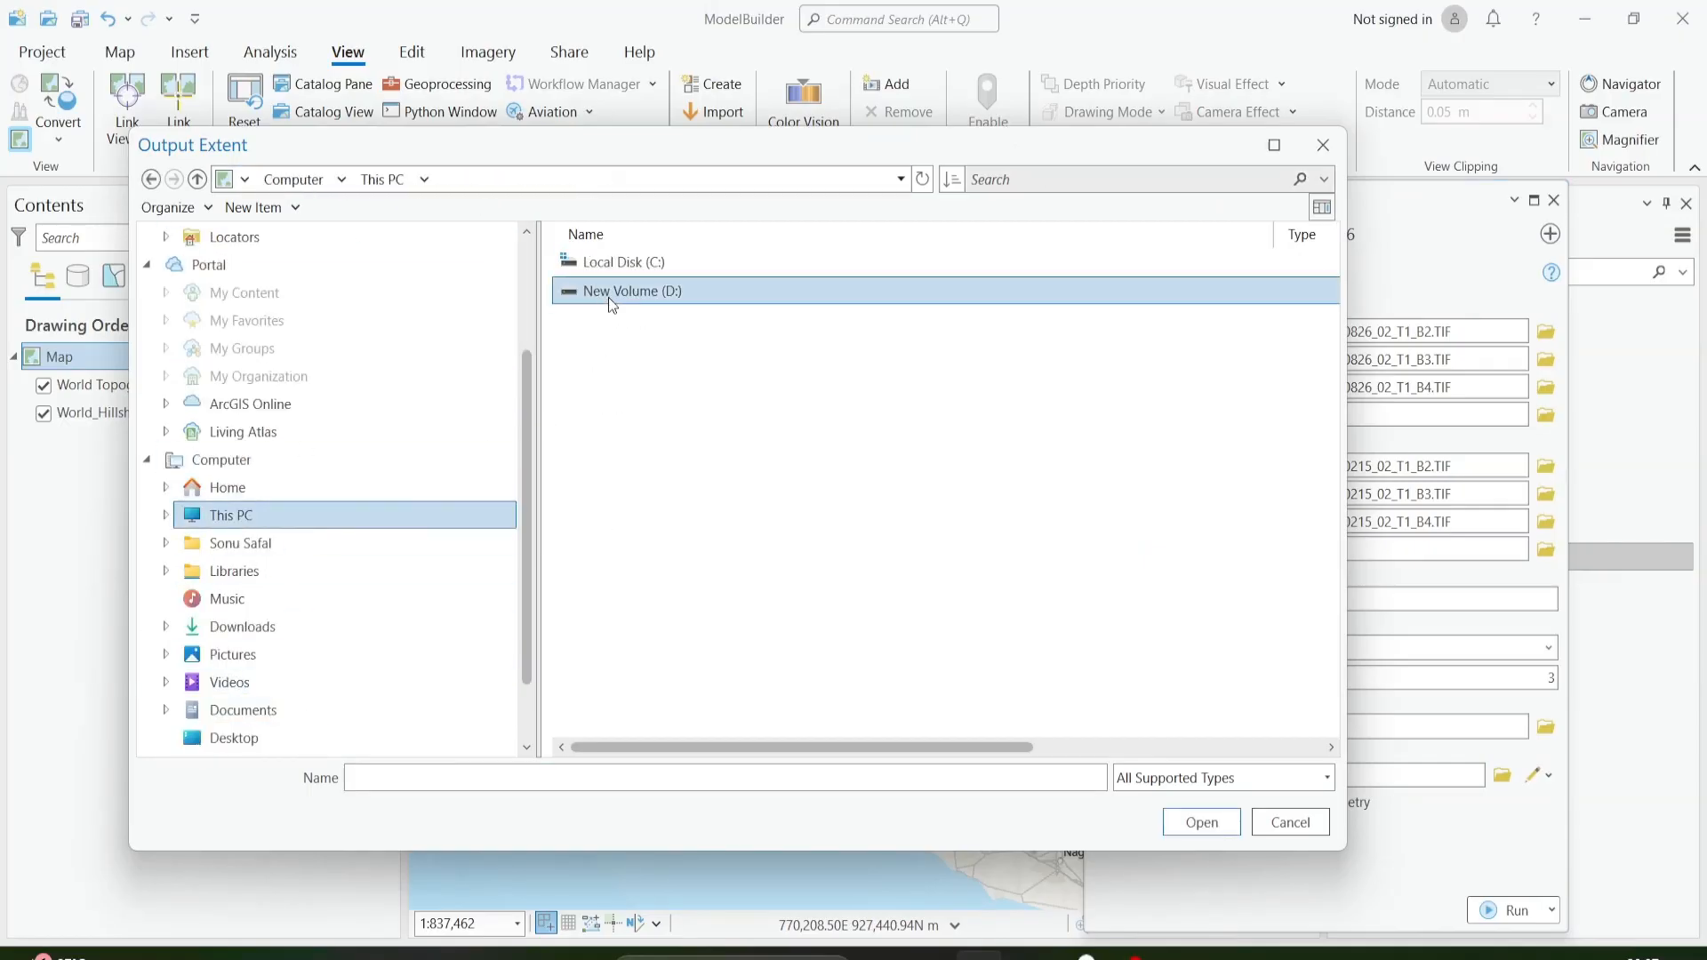
double_click(608, 297)
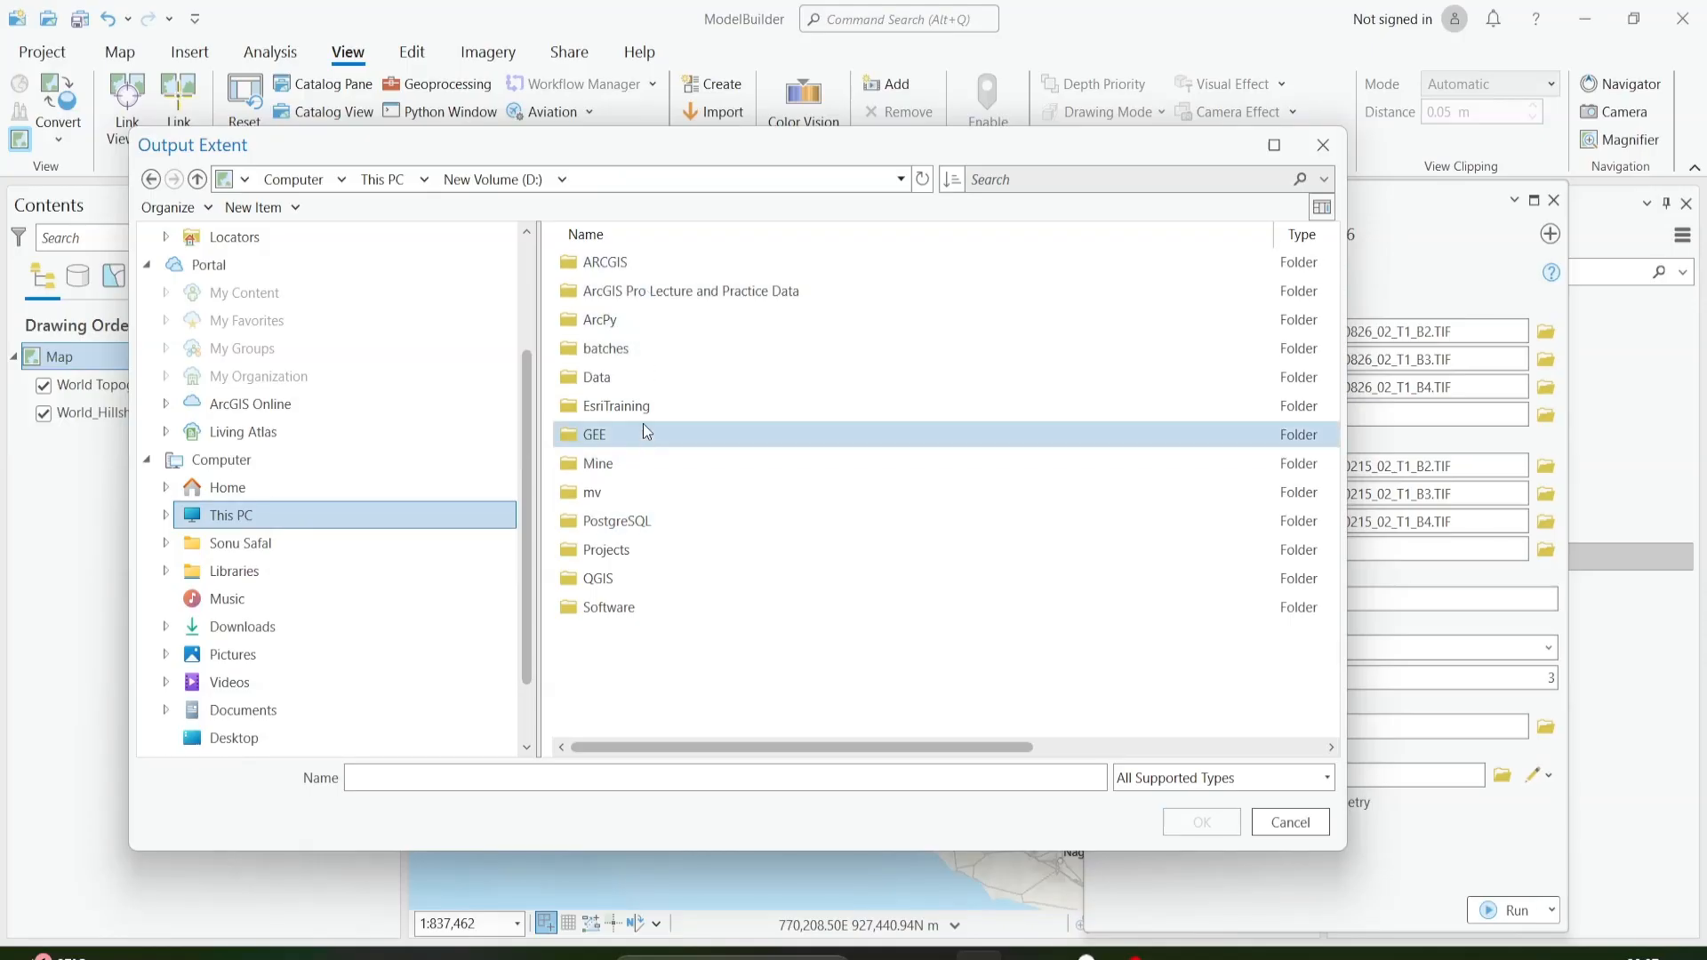
double_click(640, 378)
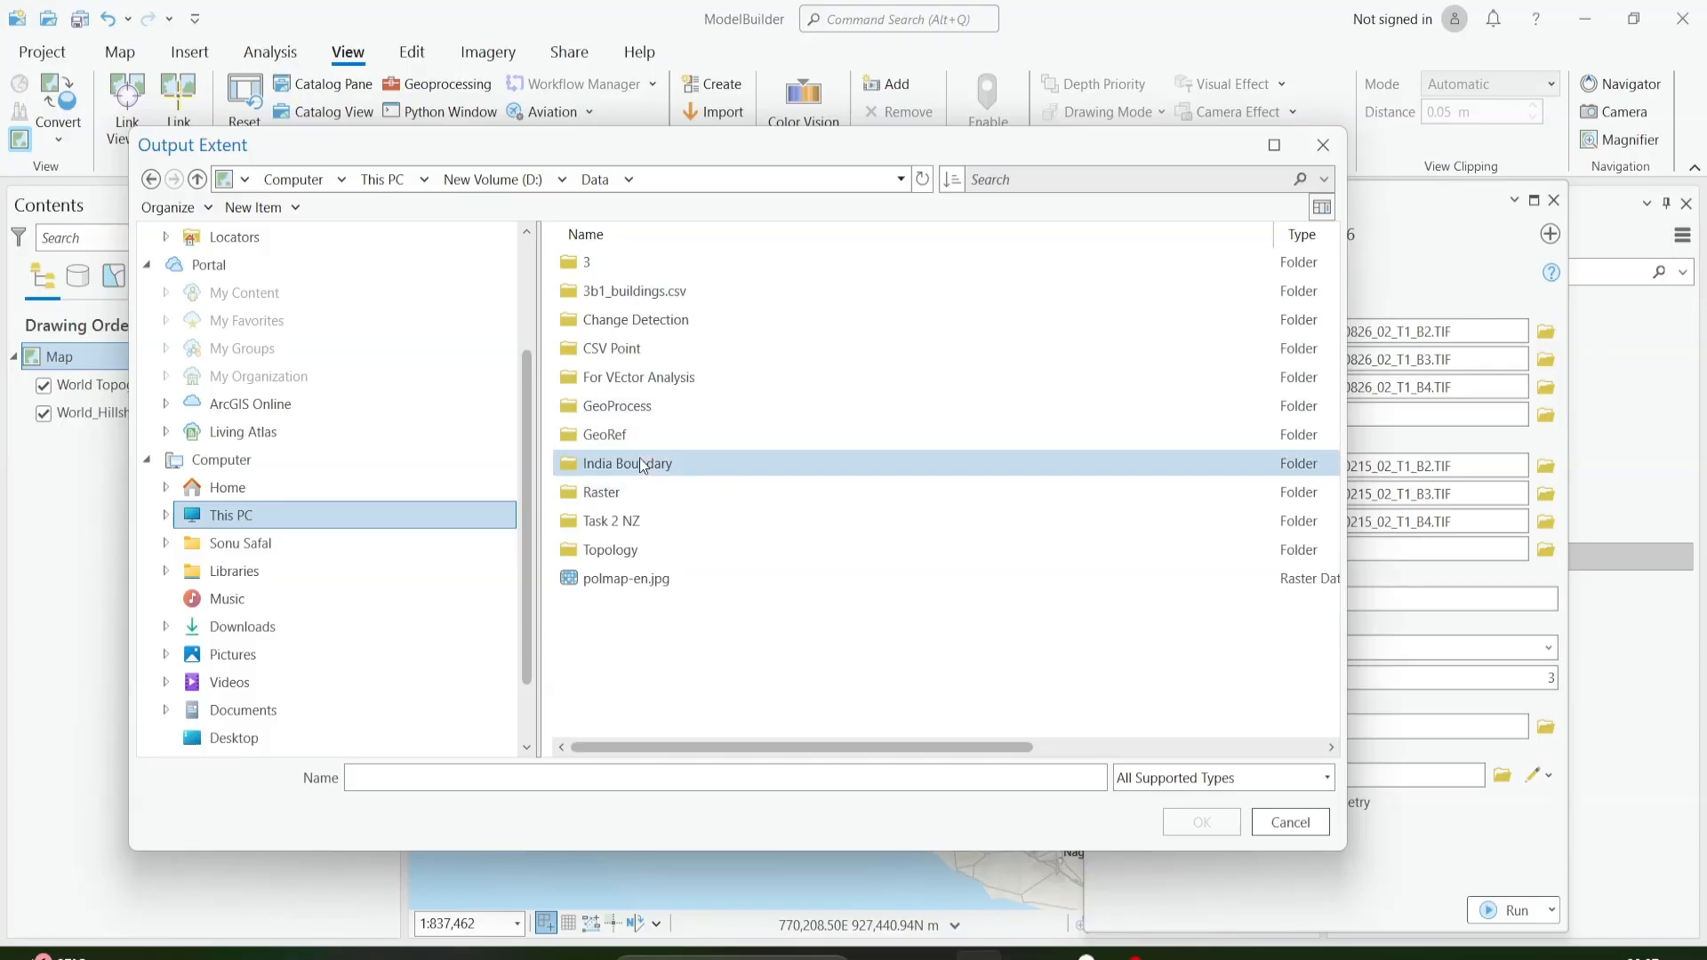
double_click(644, 377)
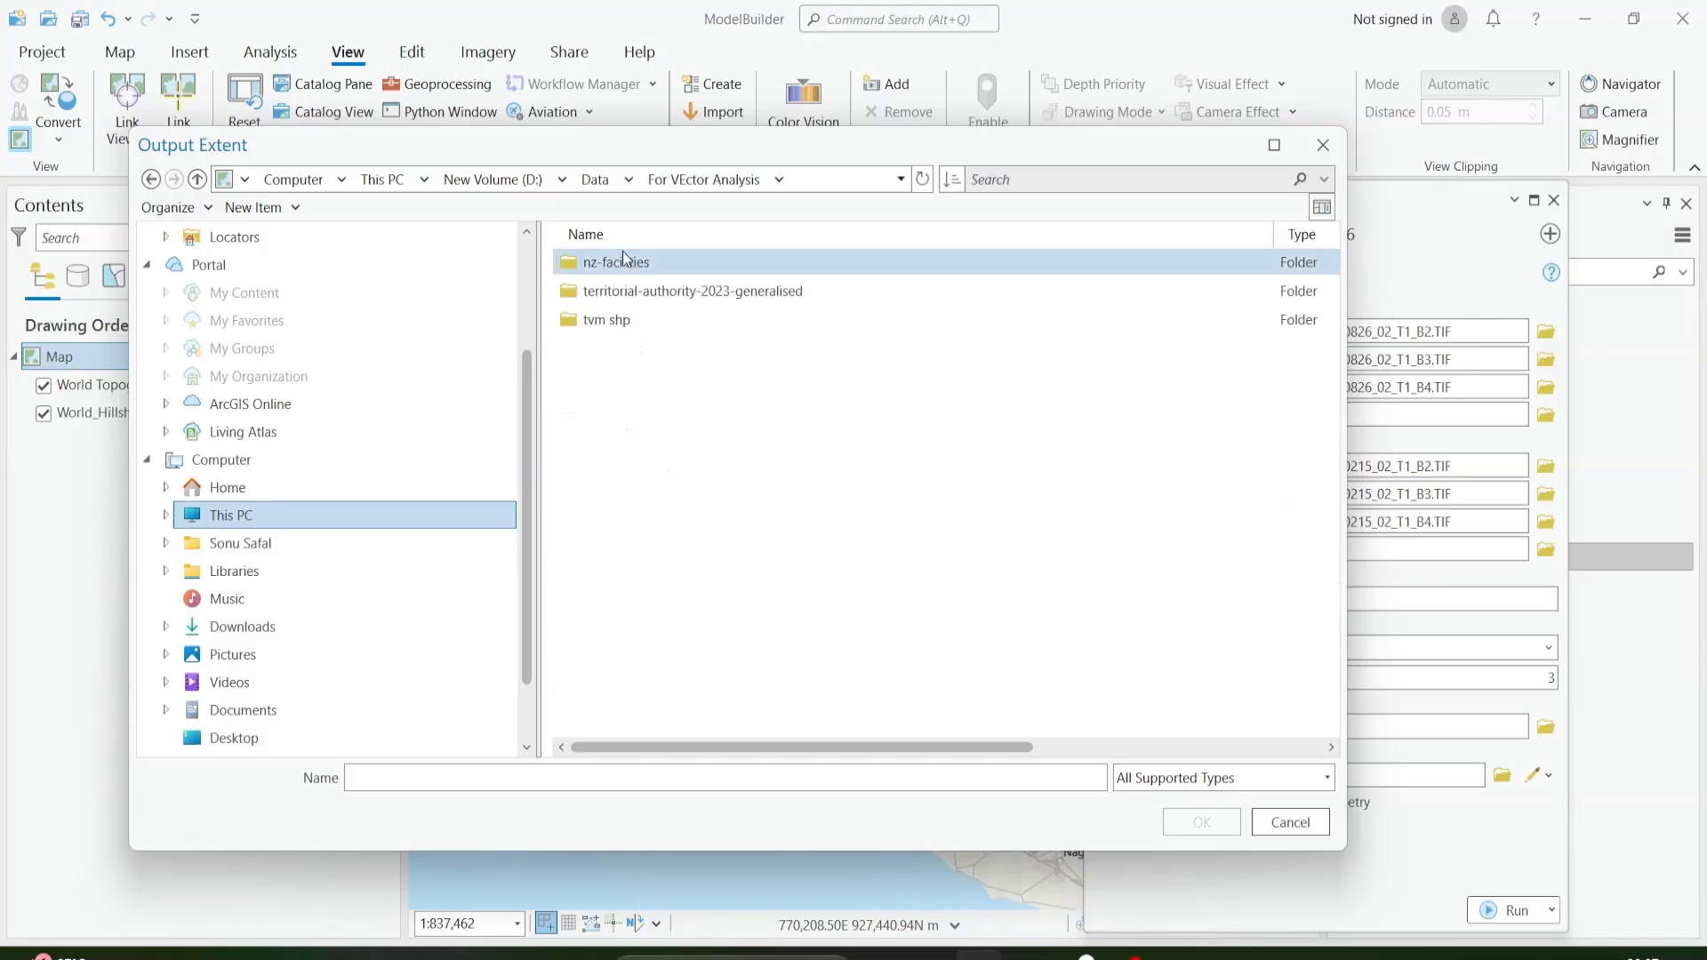
double_click(626, 320)
double_click(648, 274)
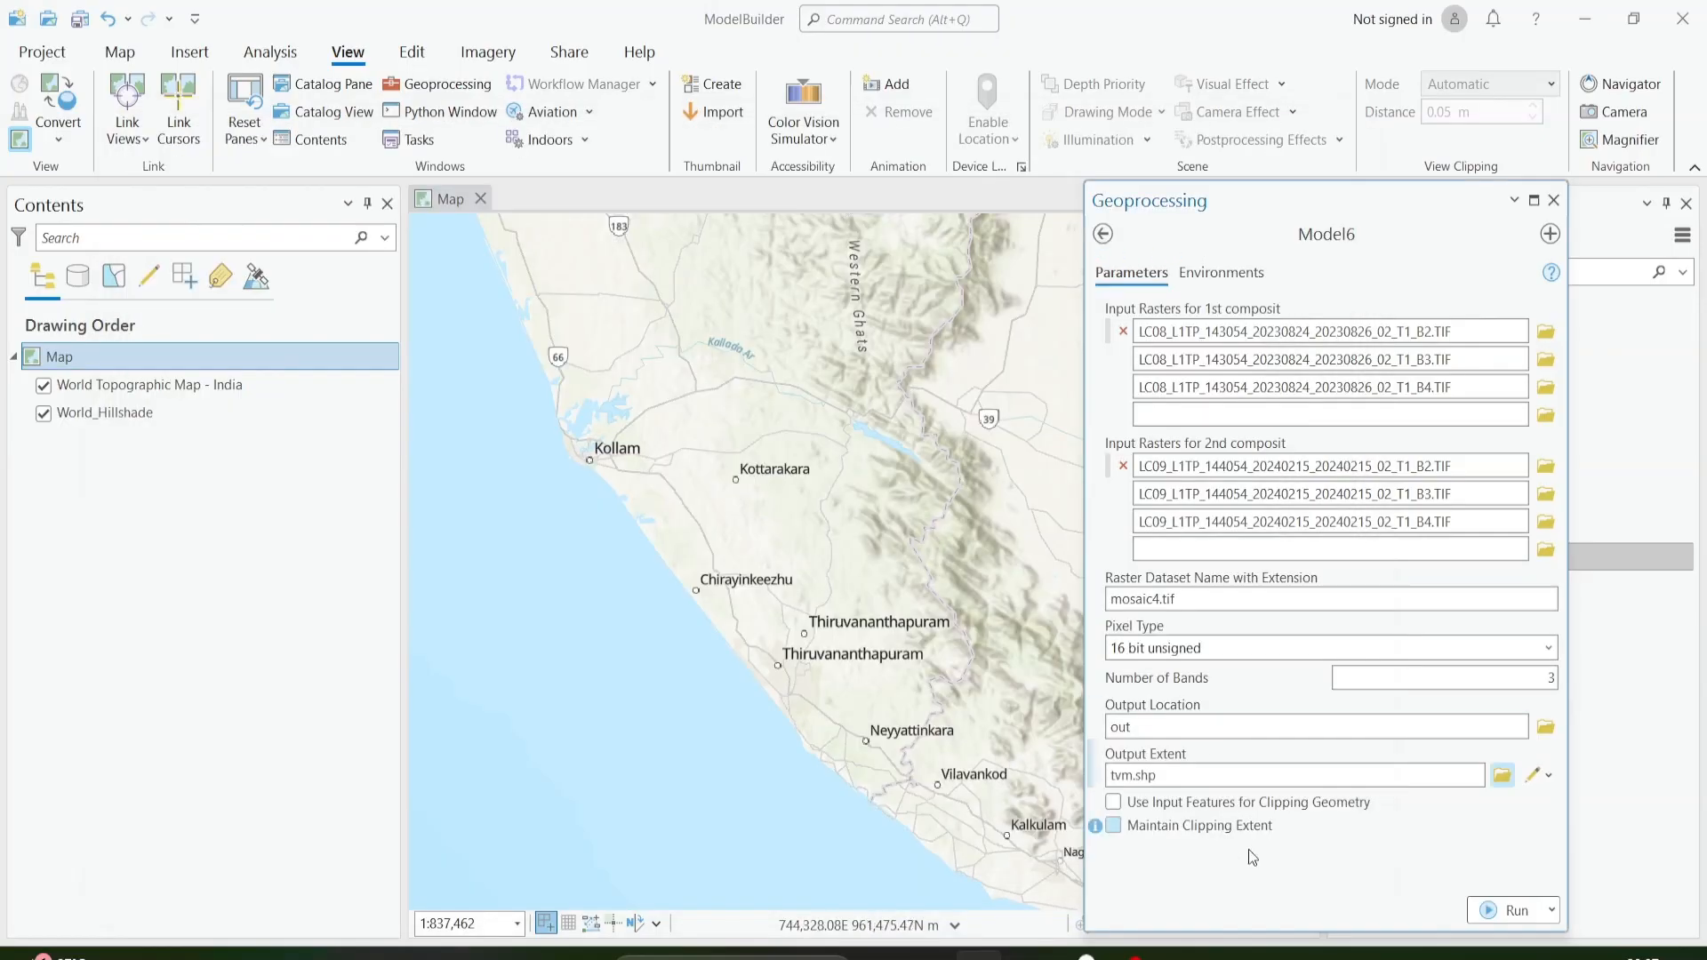
Enable Use Input Features for Clipping Geometry and Maintain Clipping Extent, and run the Model6 tool.
click(1115, 806)
click(1113, 827)
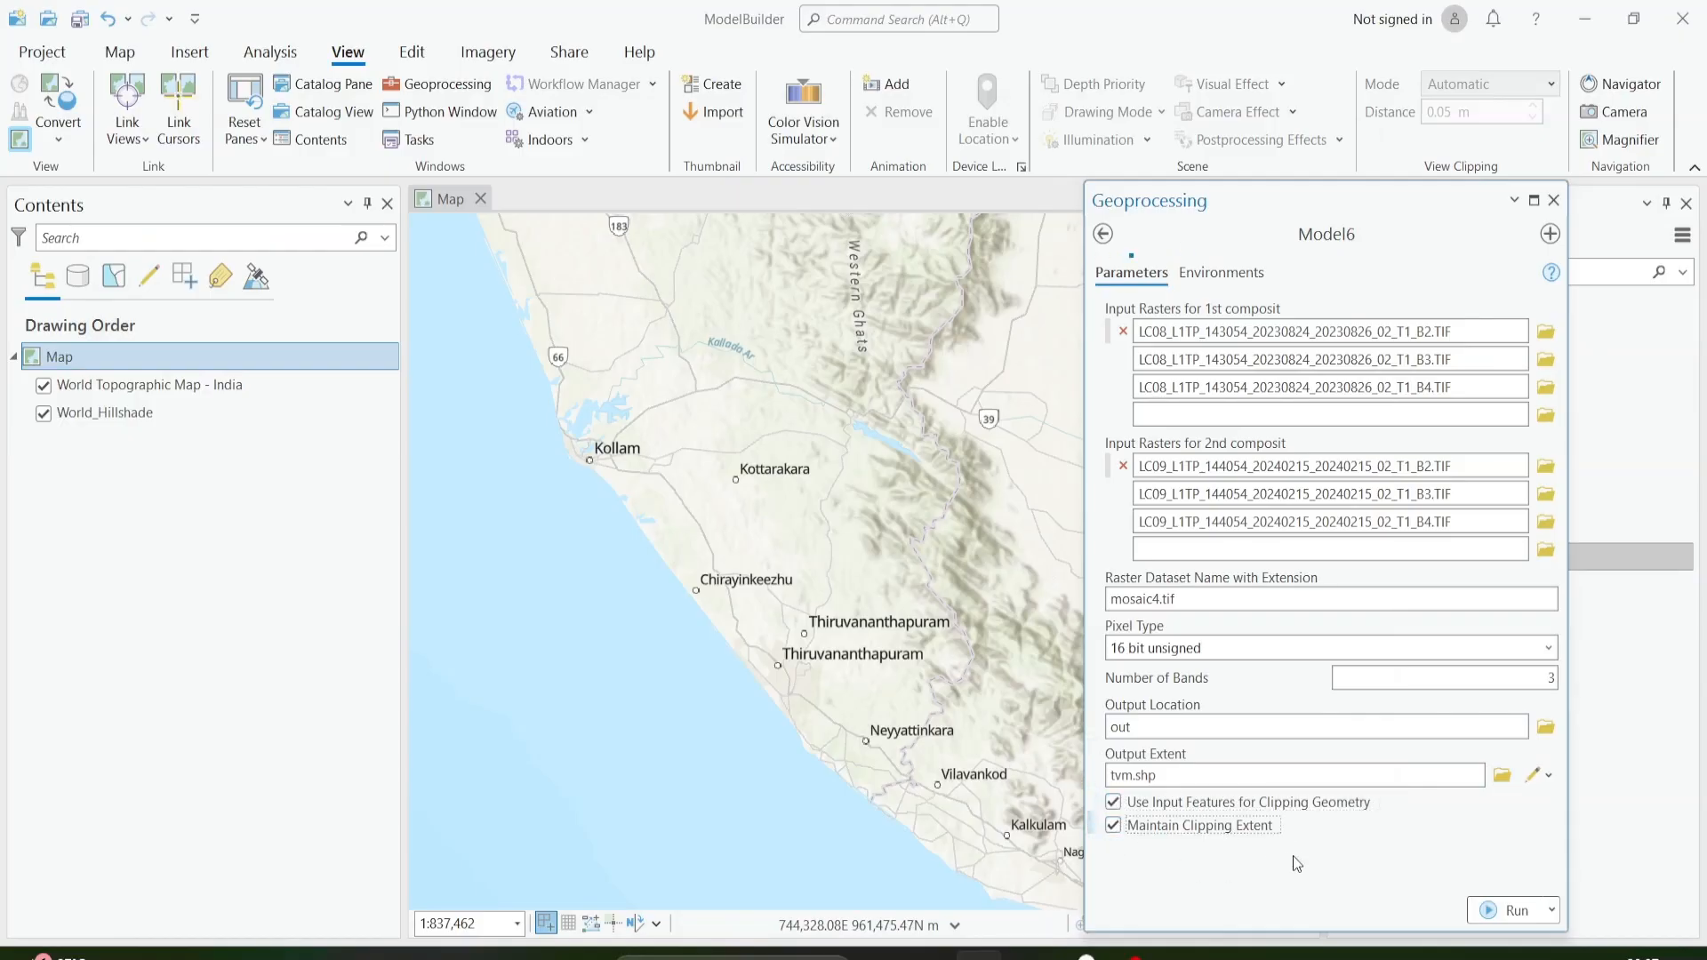
click(1478, 921)
View the Model6 run details, follow the messages until processing ends, and close the details window.
click(1156, 916)
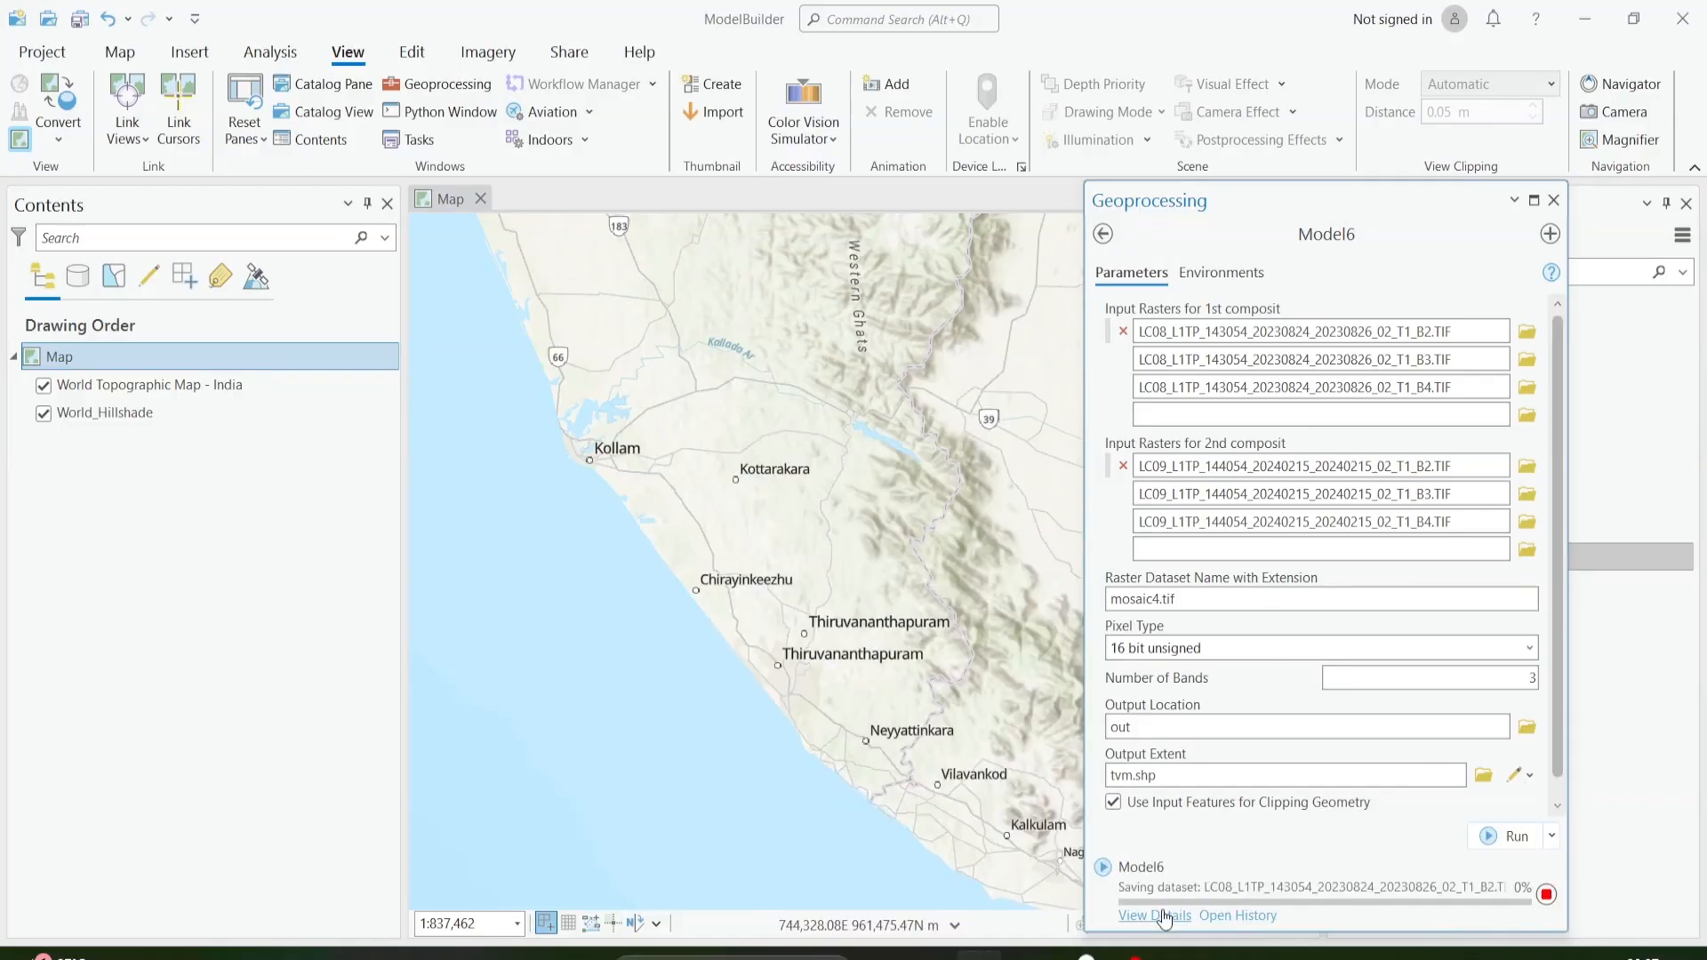
mouse_move(1162, 912)
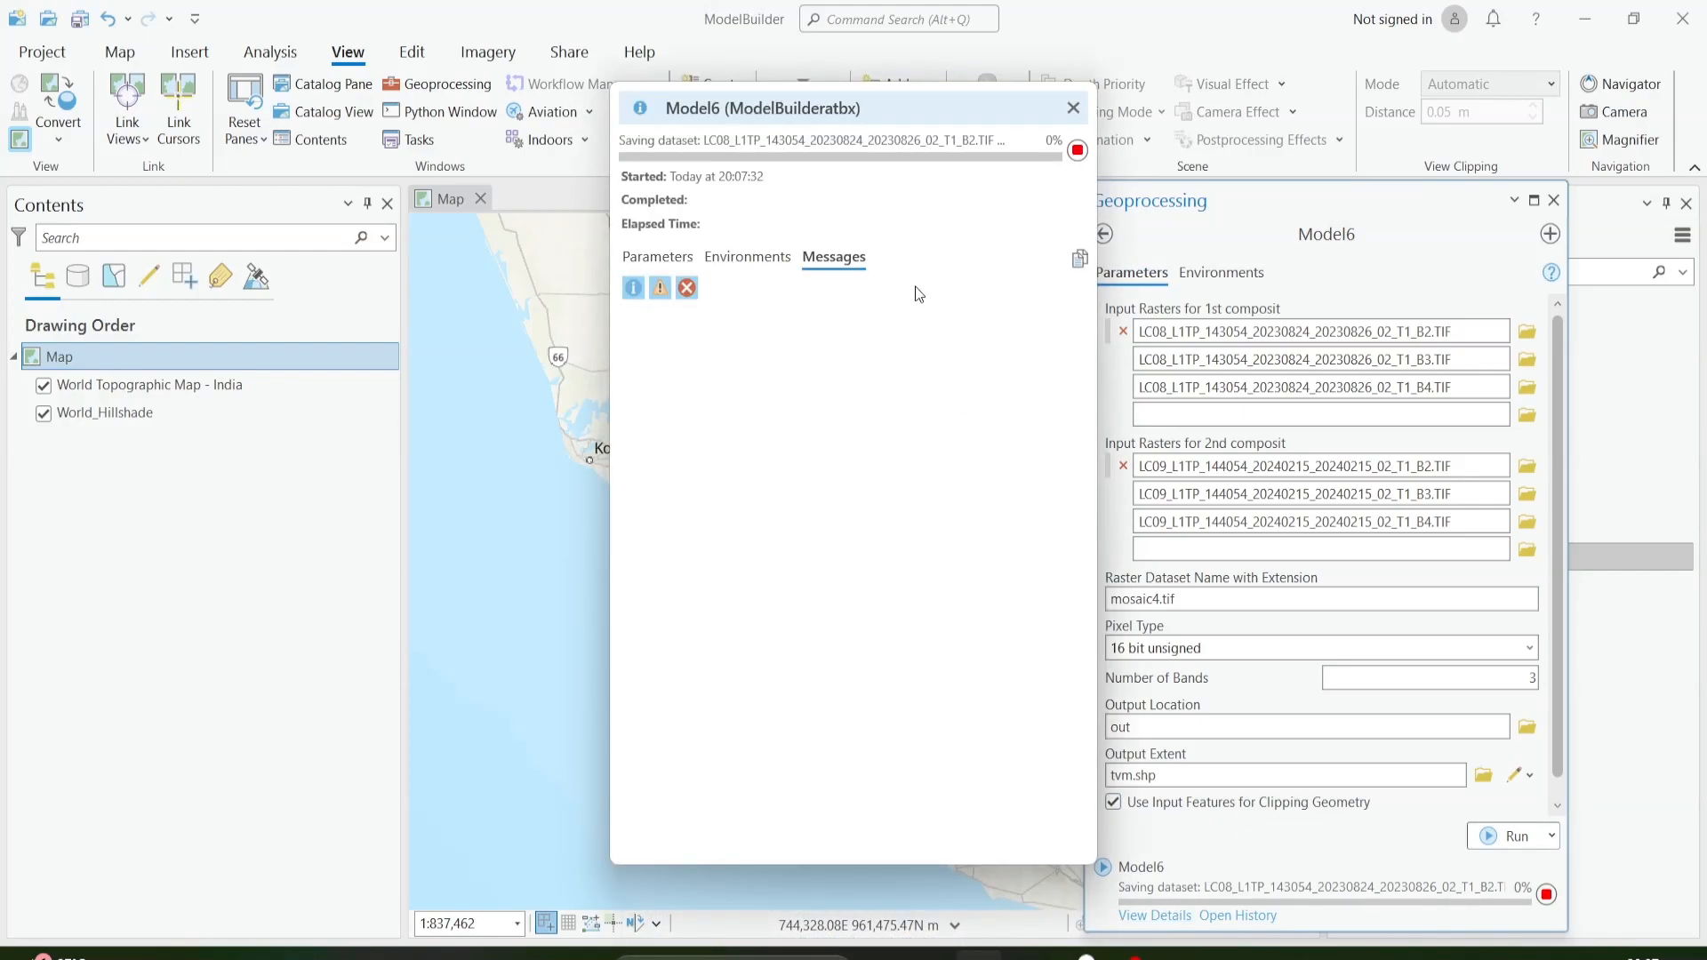
drag(861, 127, 504, 138)
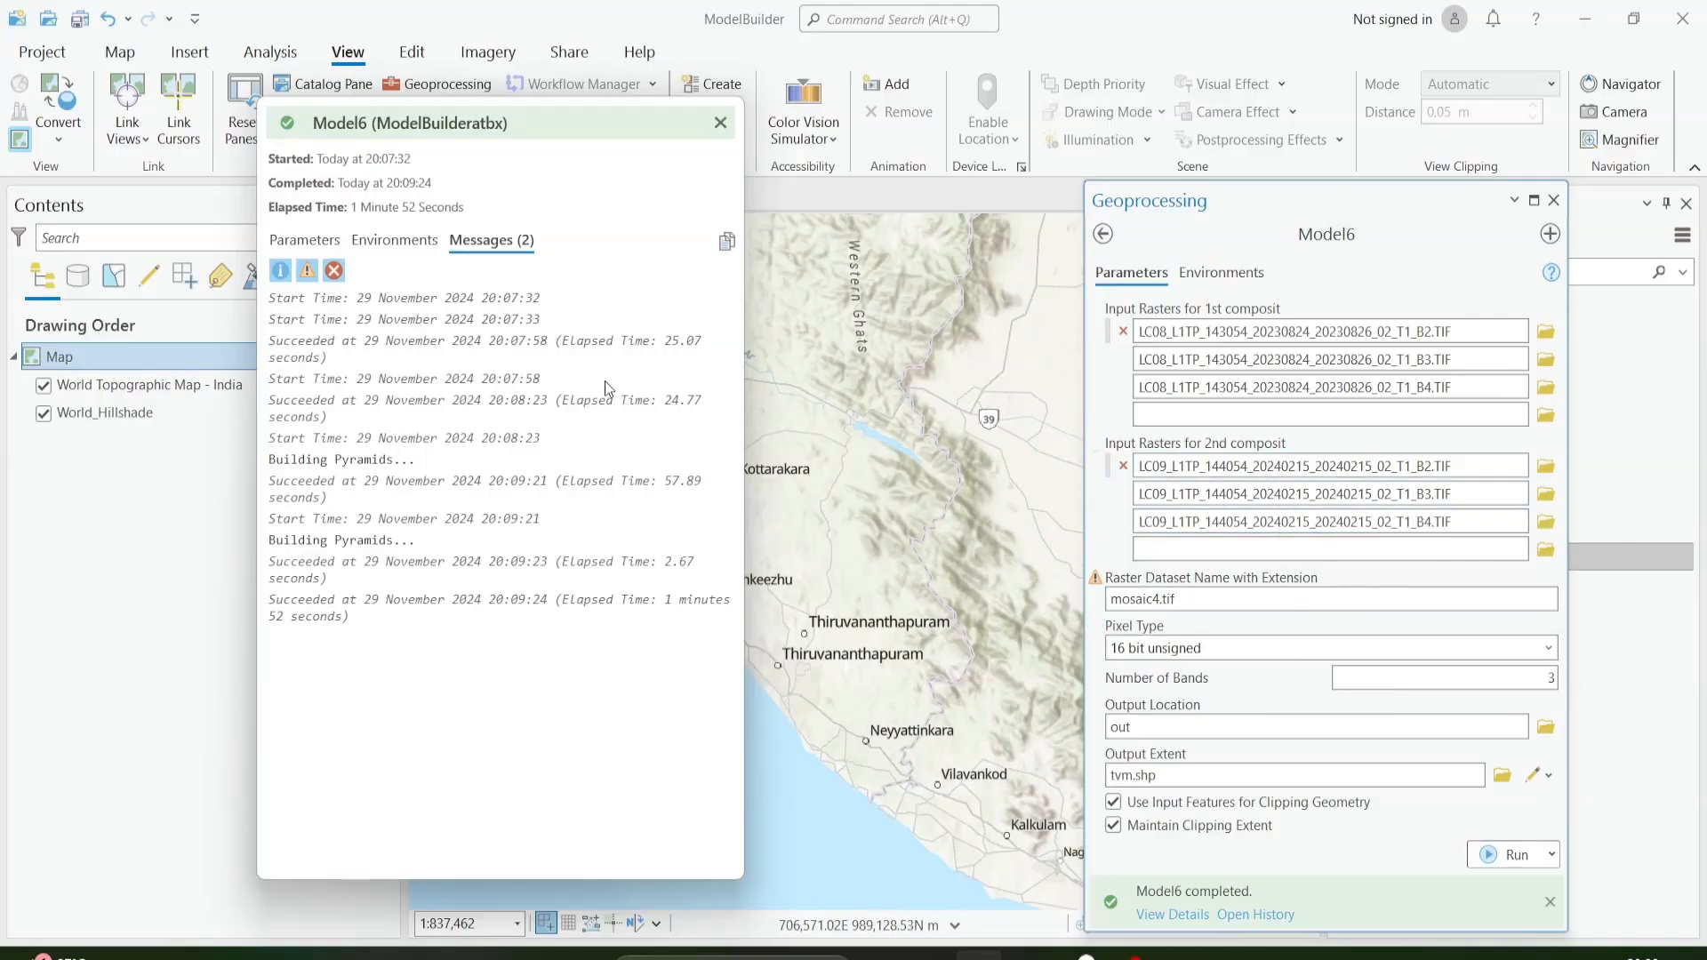
click(720, 124)
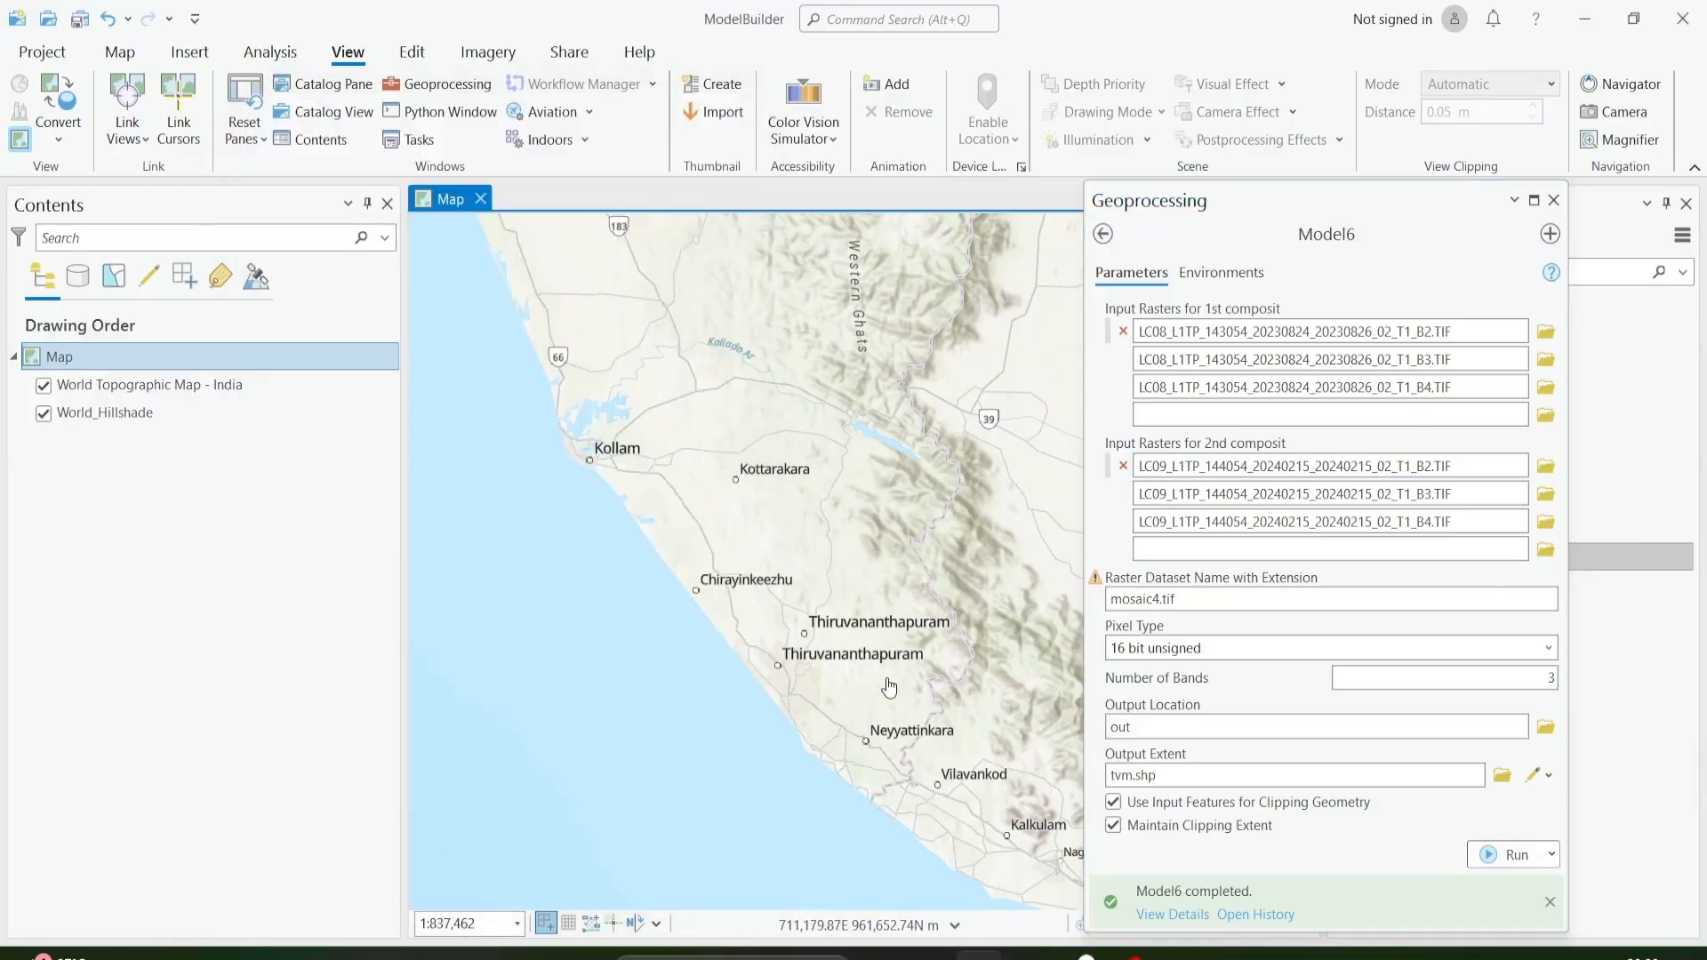
click(132, 461)
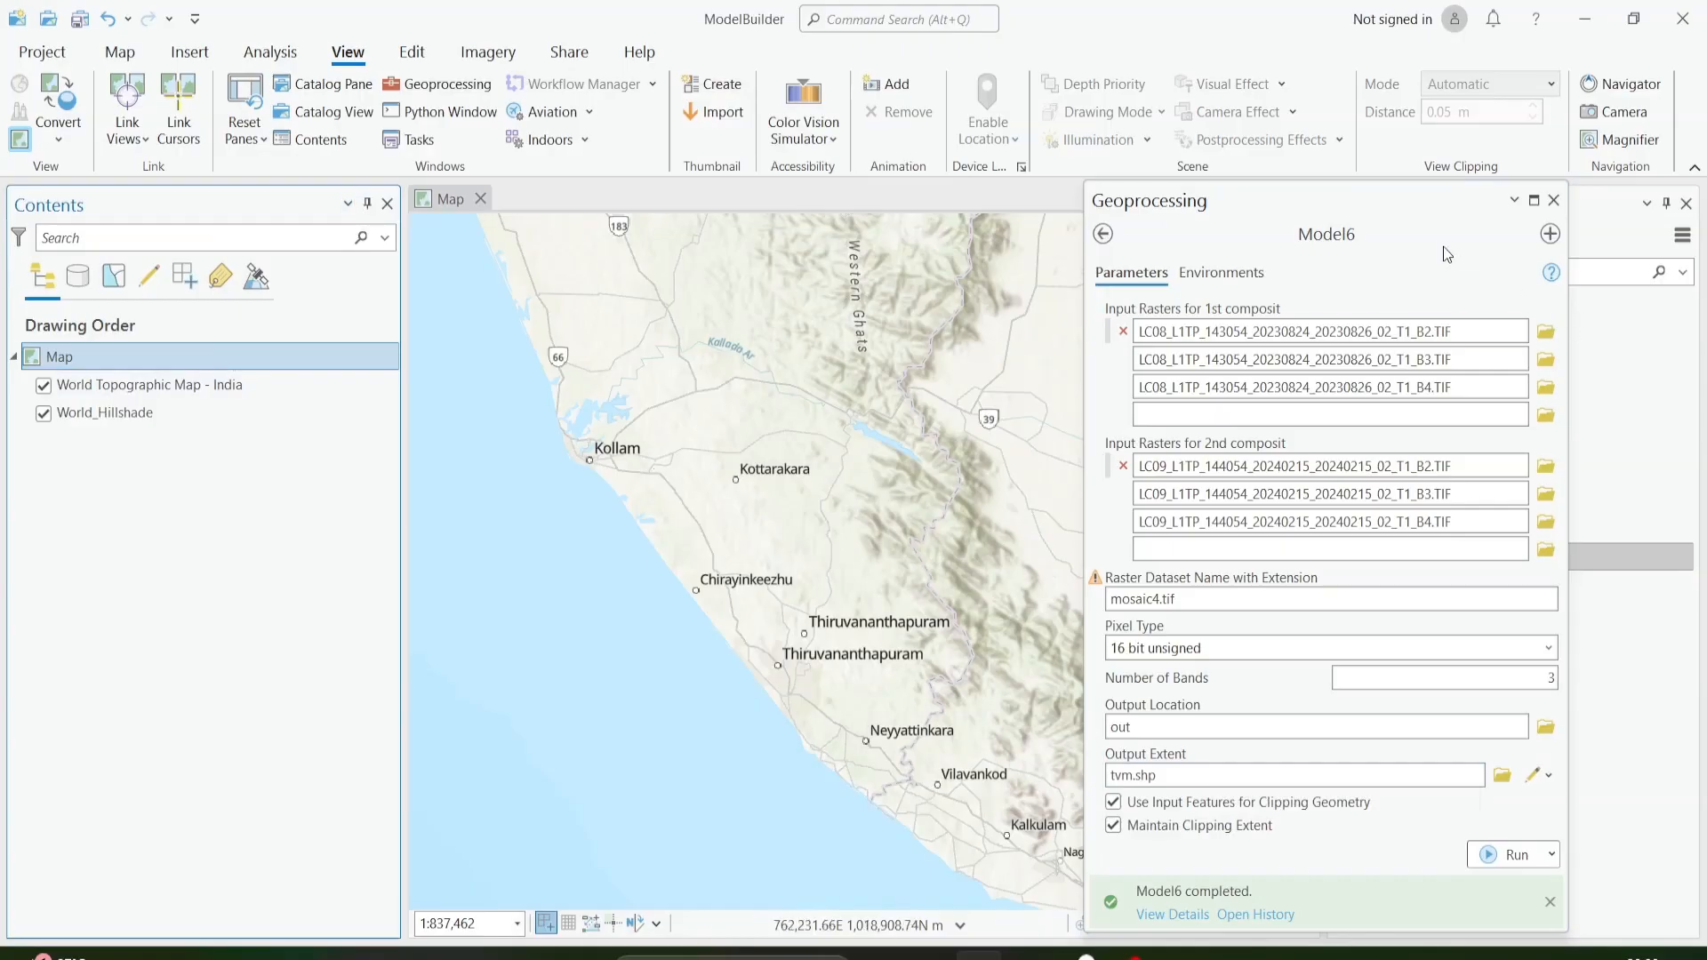
Open Model6 from ModelBuilder.atbx for editing and dock the Geoprocessing pane beside the diagram.
drag(1388, 206, 1047, 184)
right_click(1453, 557)
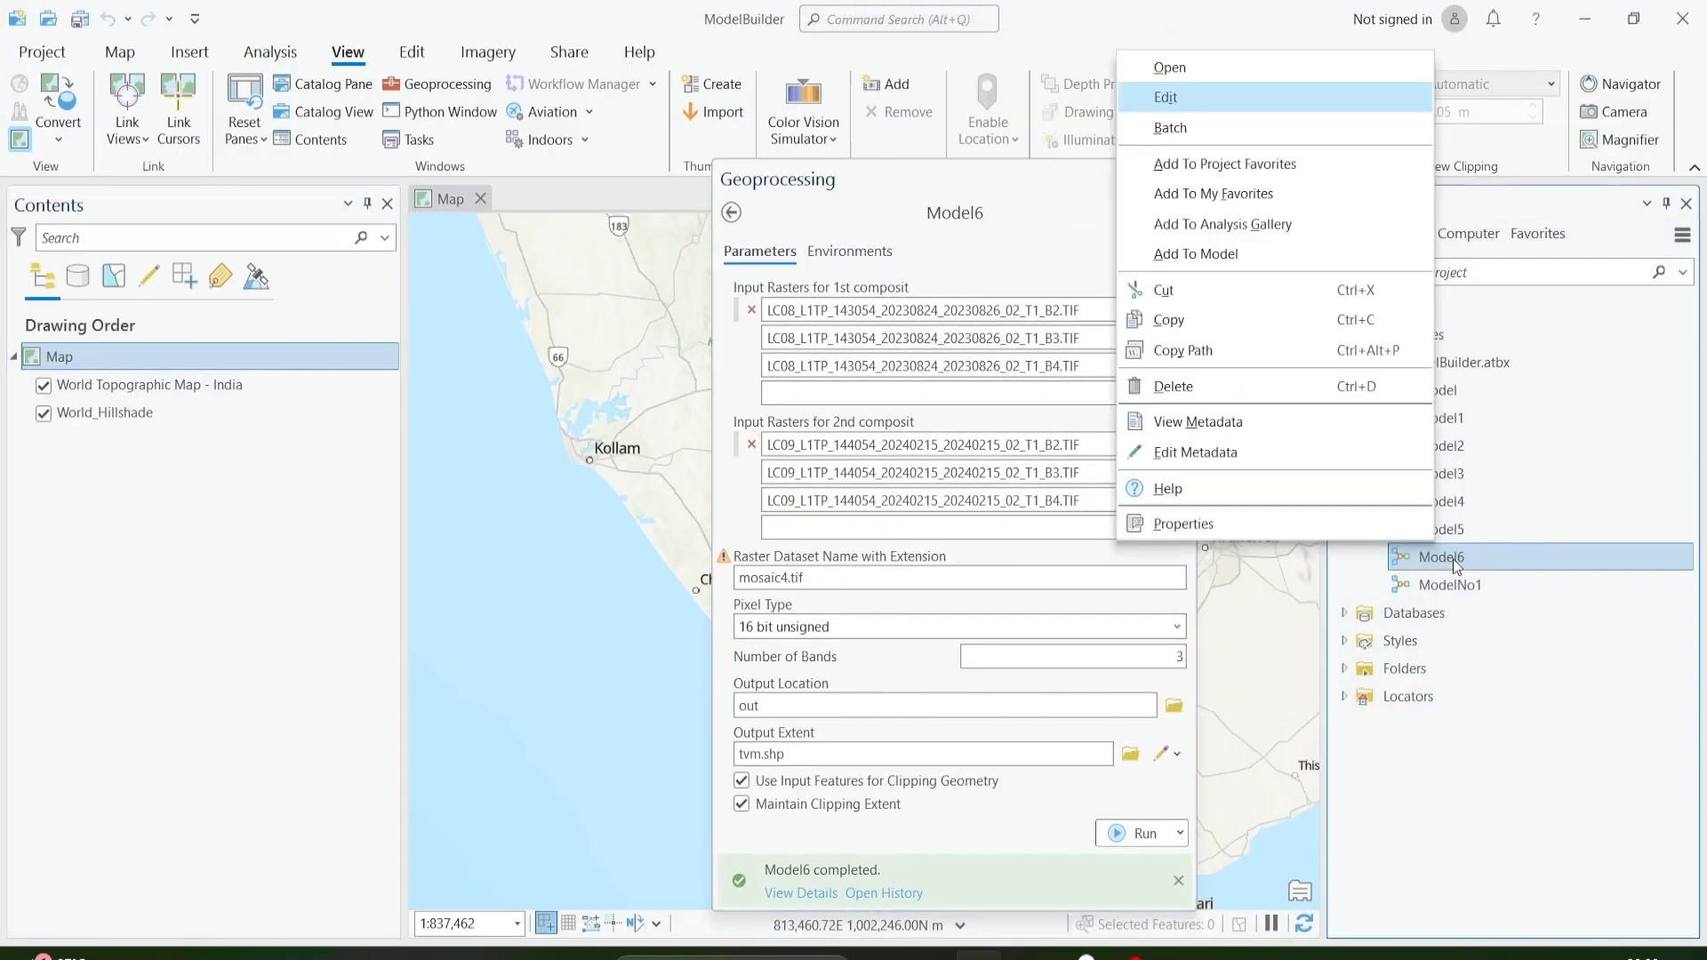
click(1229, 105)
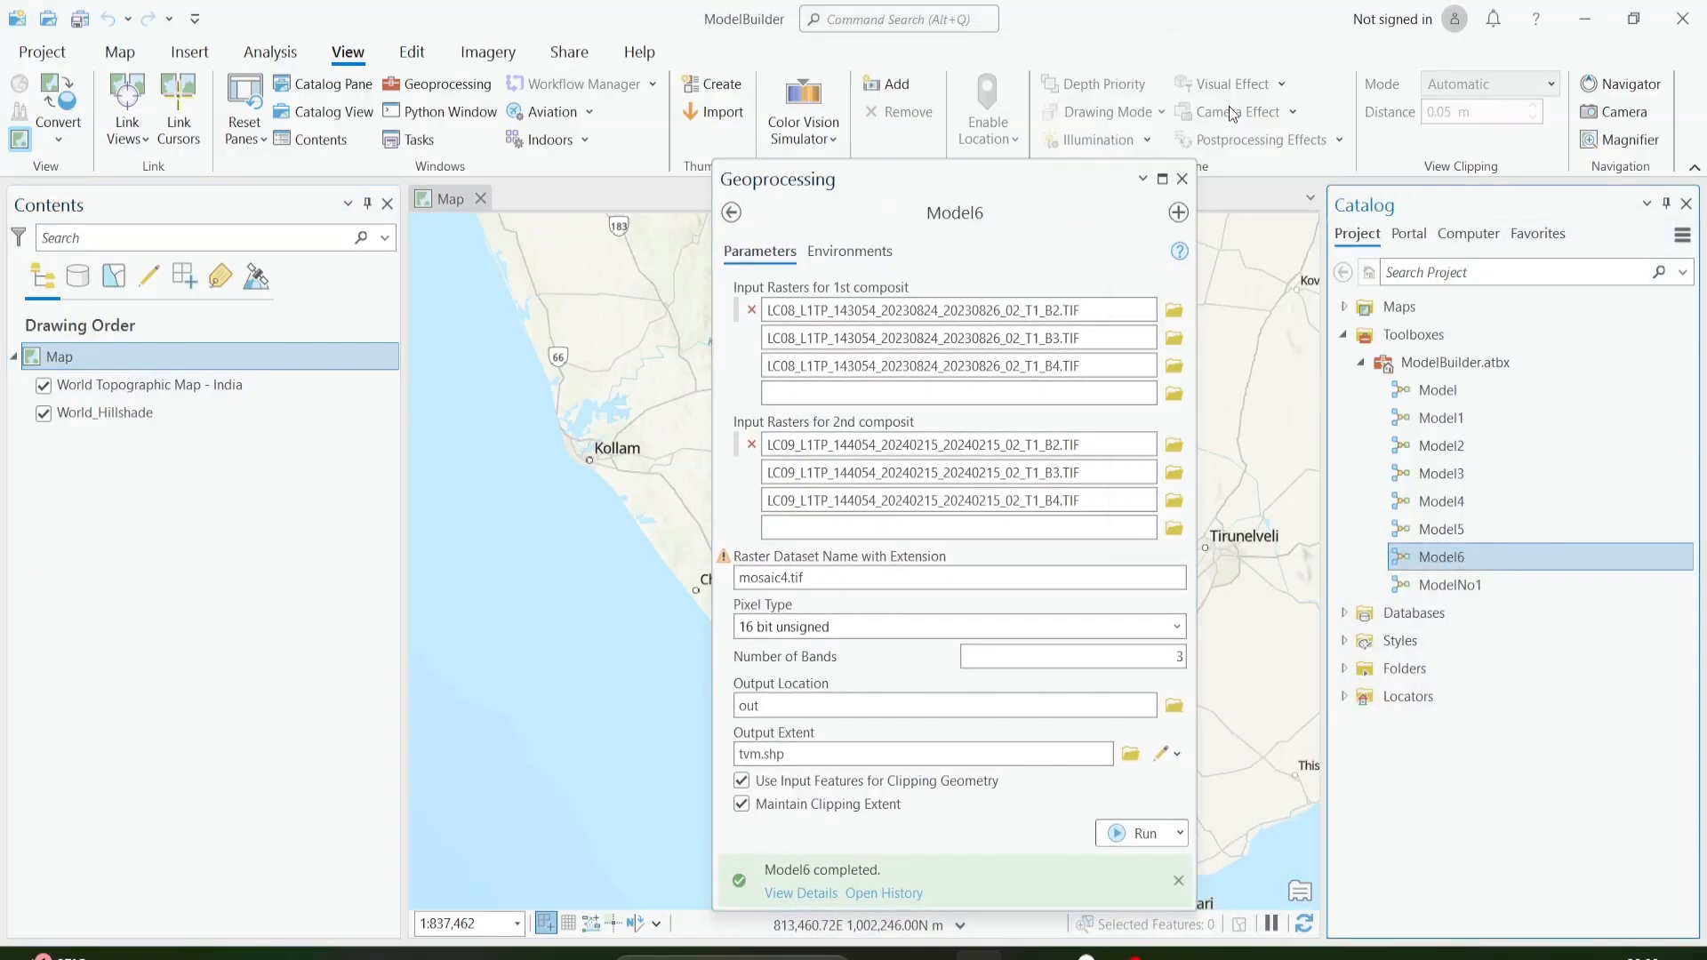
drag(967, 194, 1511, 533)
Check the Add To Display setting of the mosaic and clip output datasets in the Model6 diagram.
right_click(883, 498)
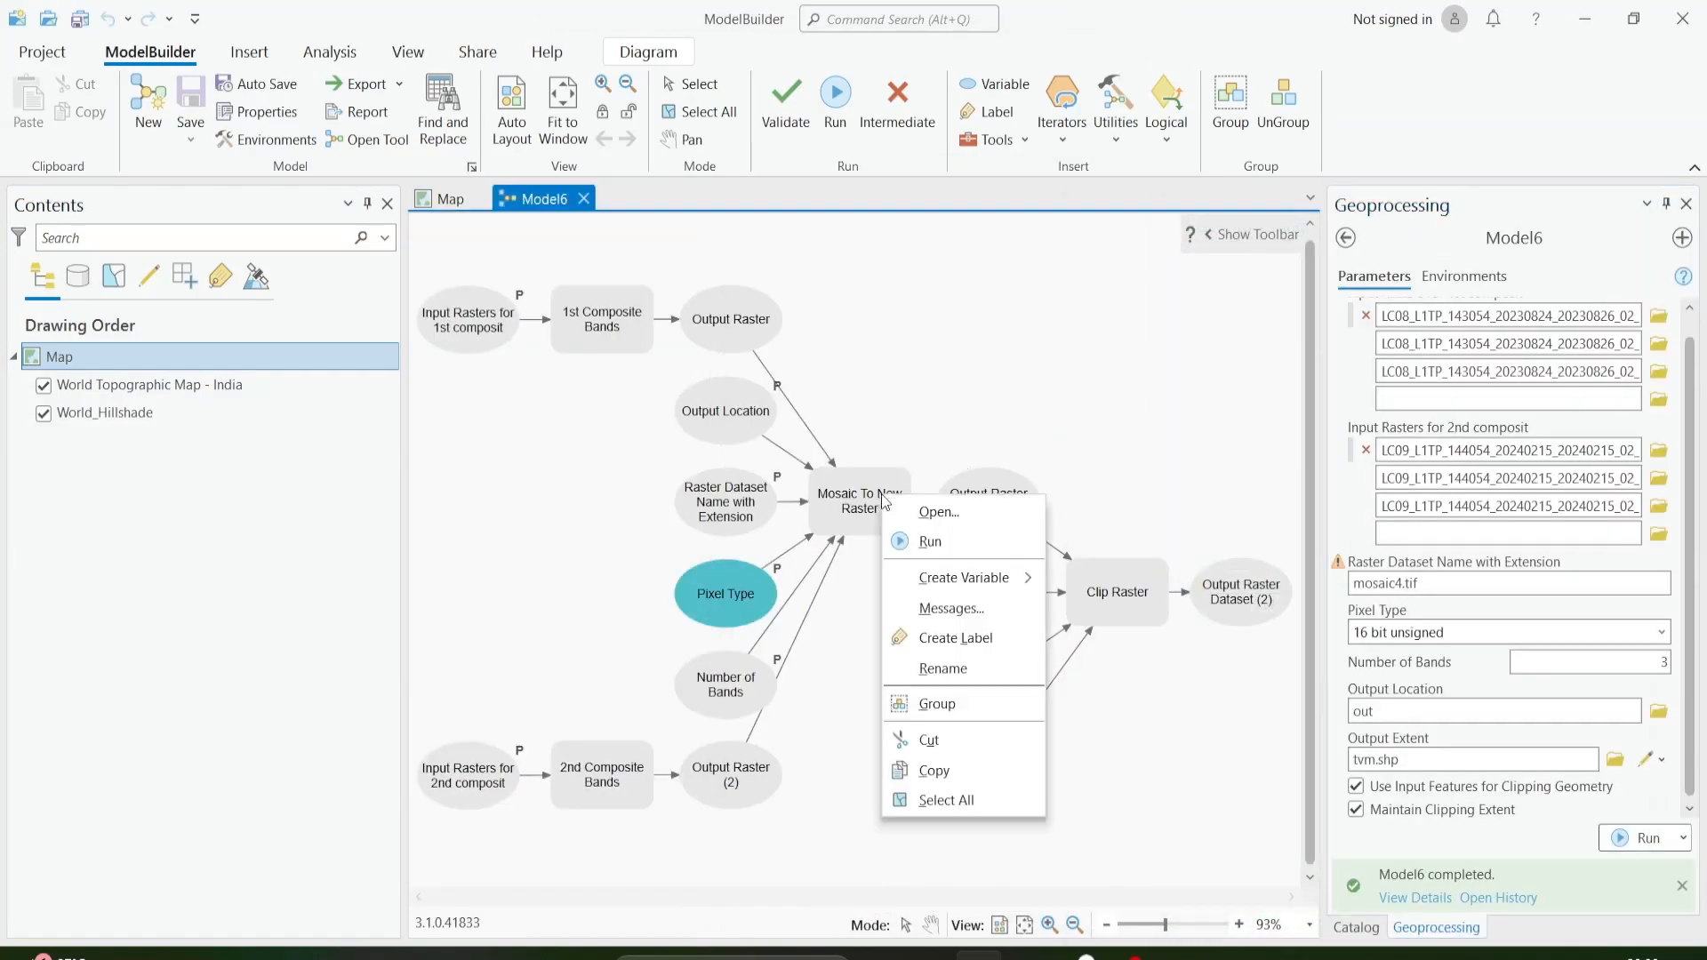
right_click(843, 493)
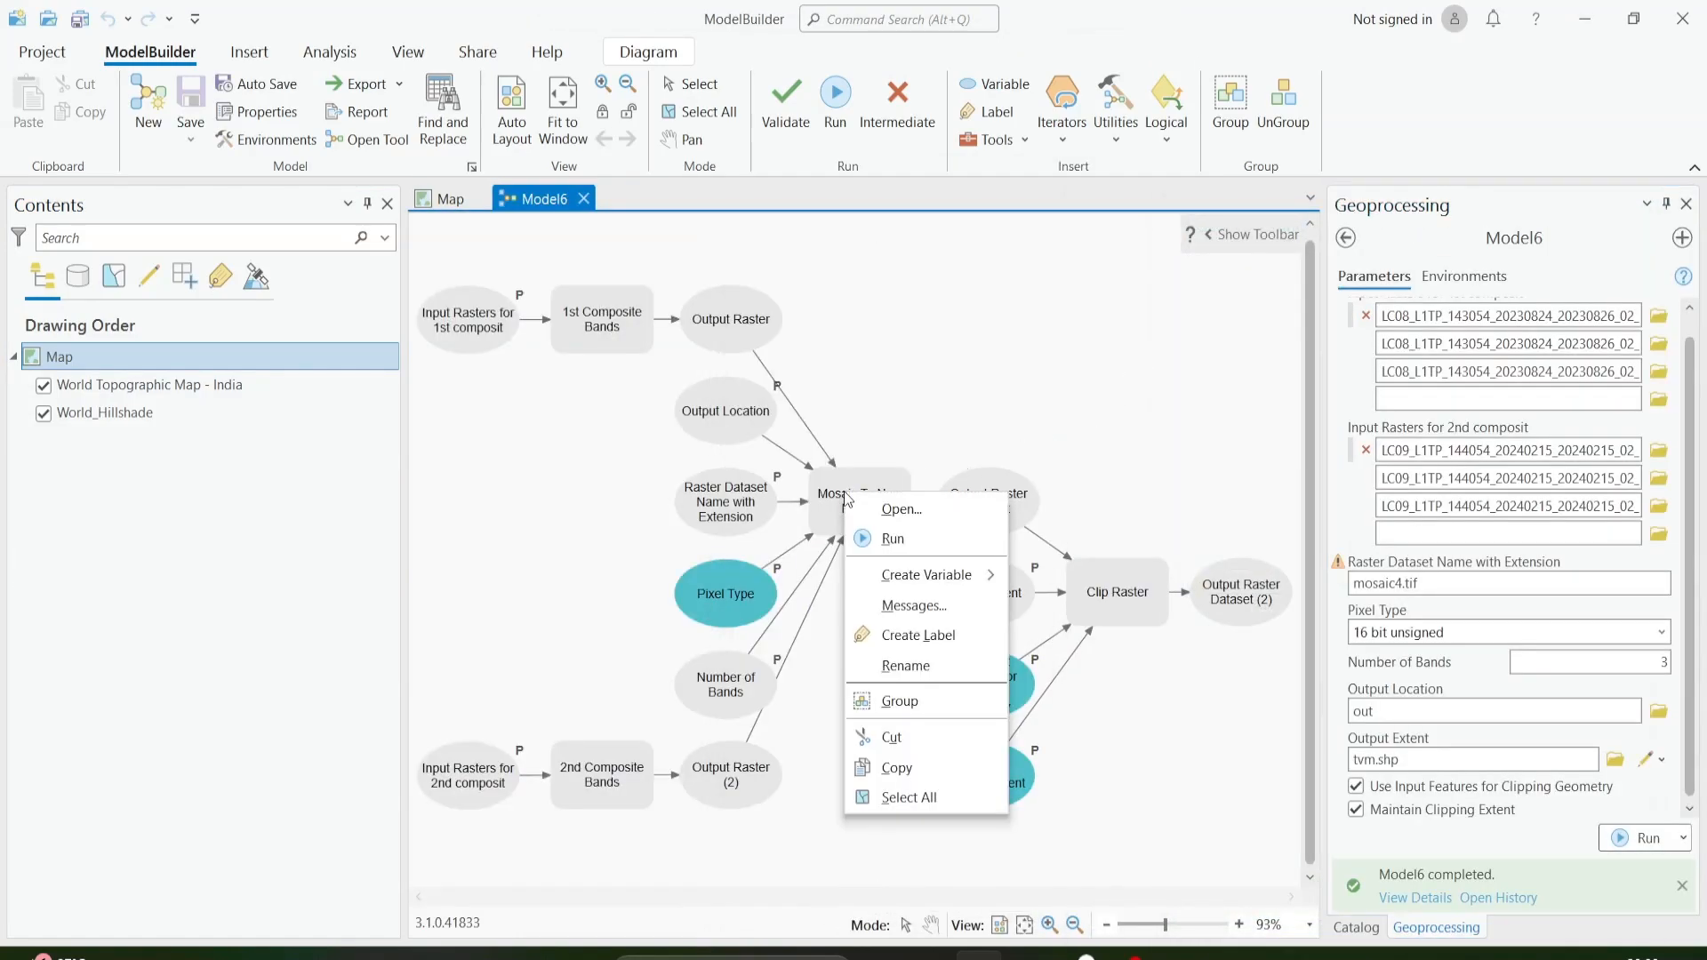
right_click(1004, 518)
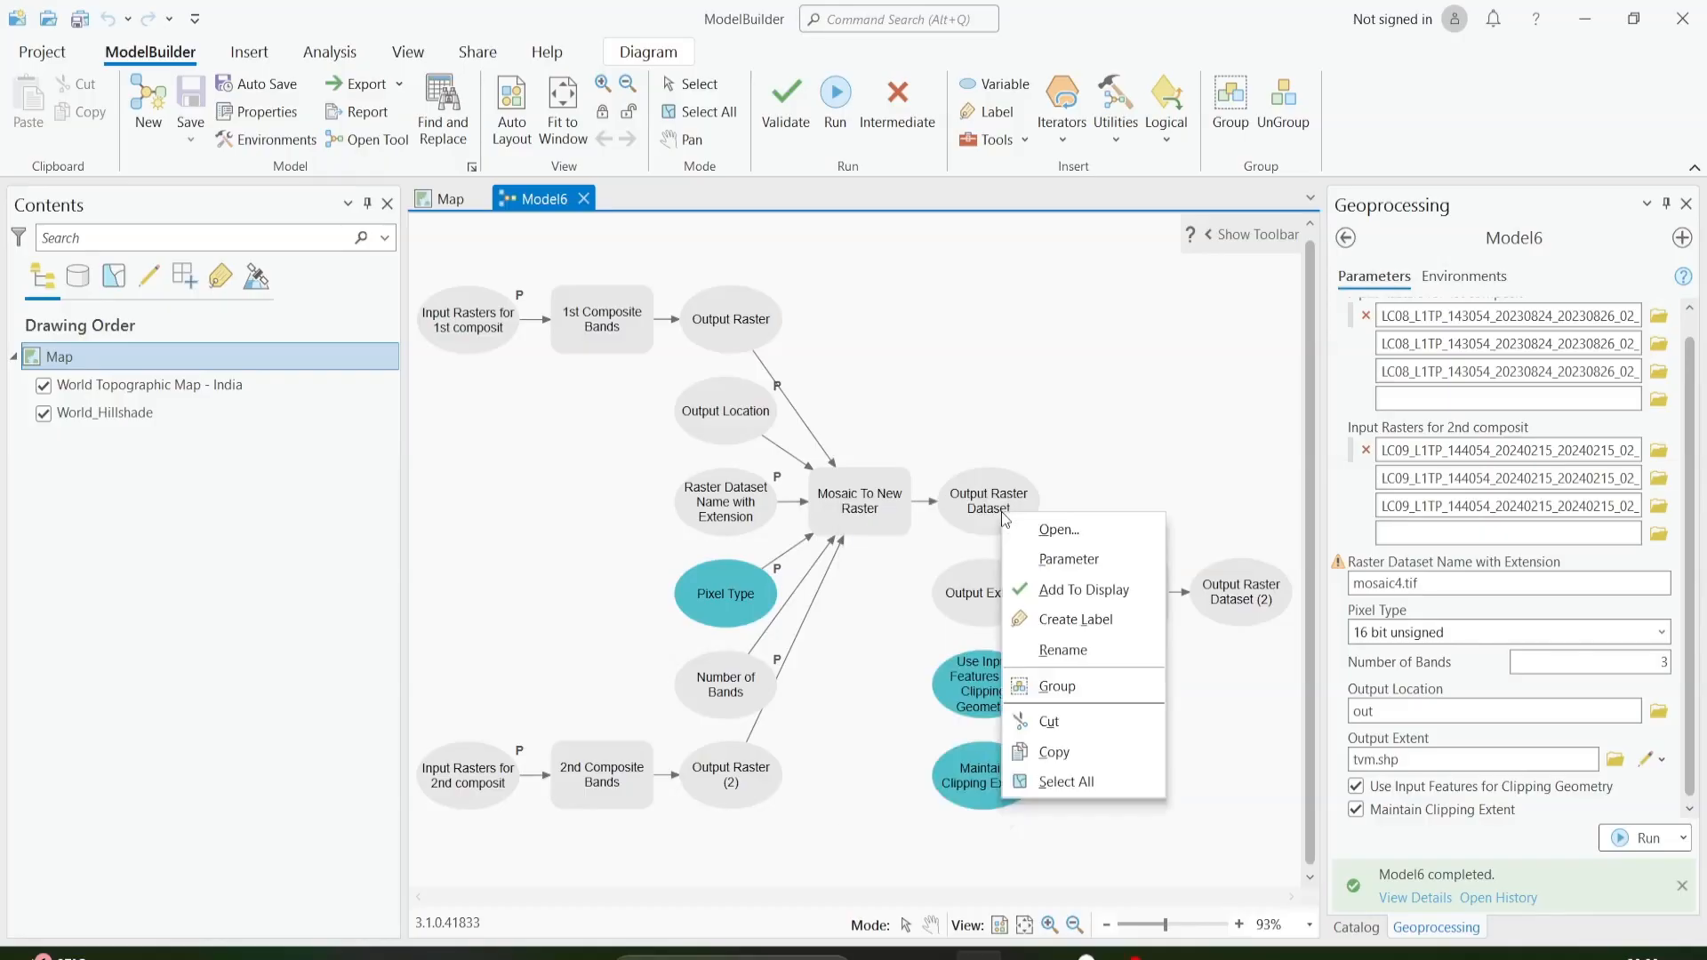
right_click(1213, 585)
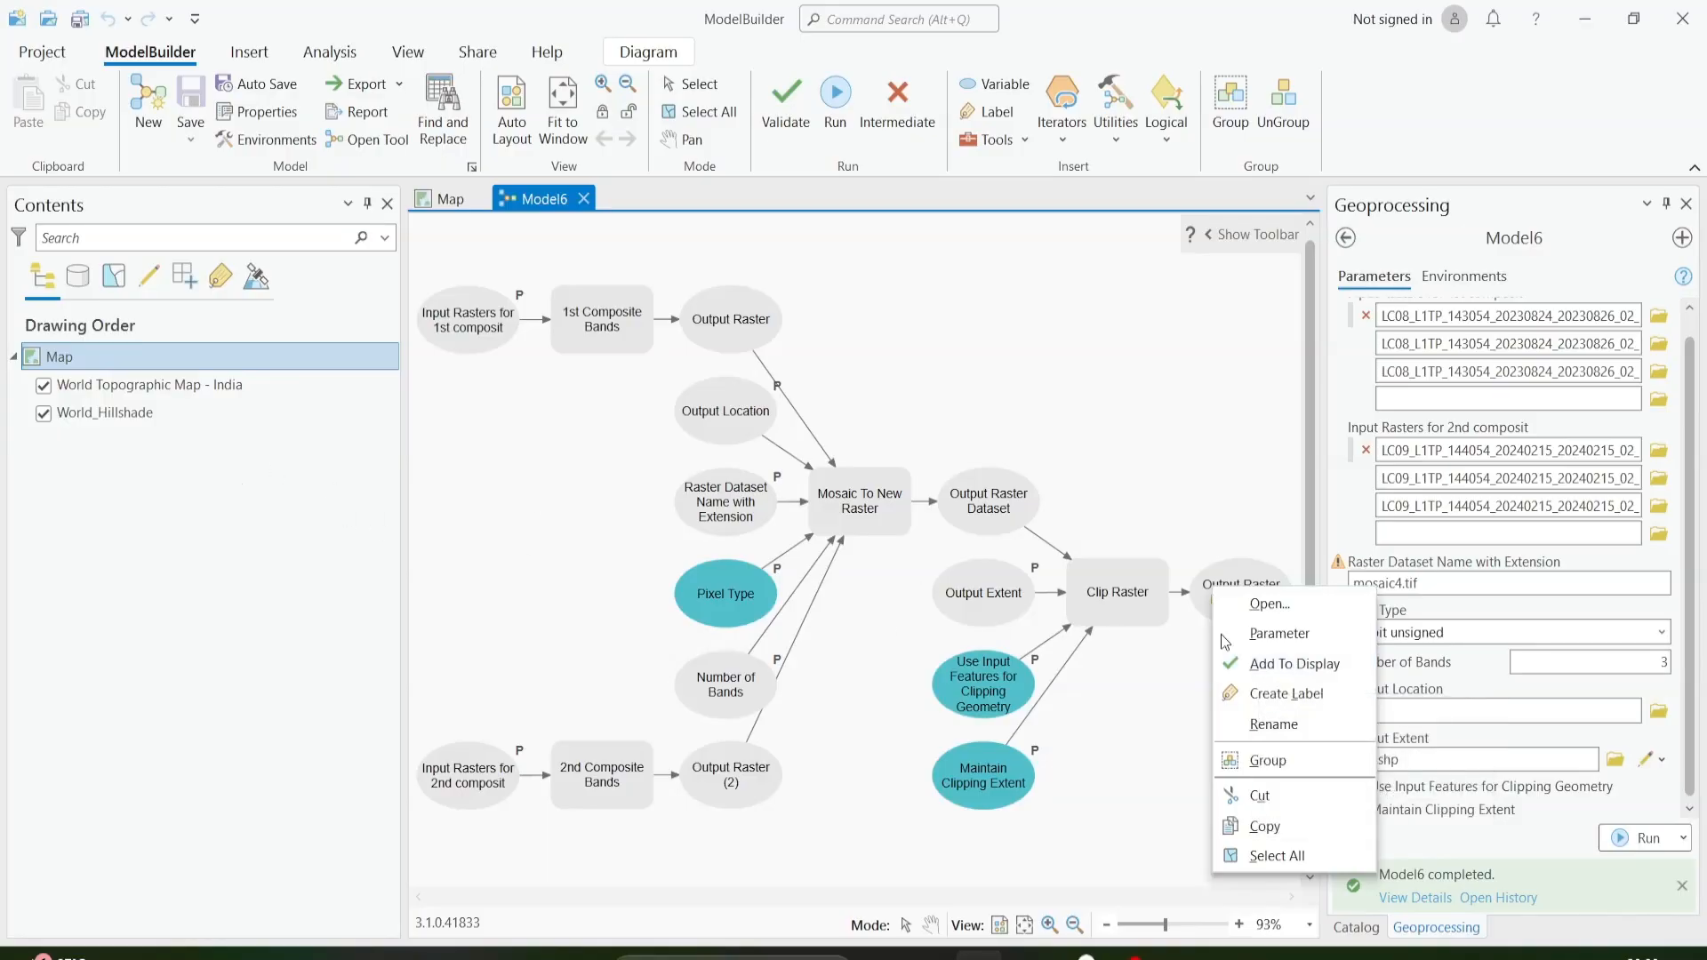
click(1241, 499)
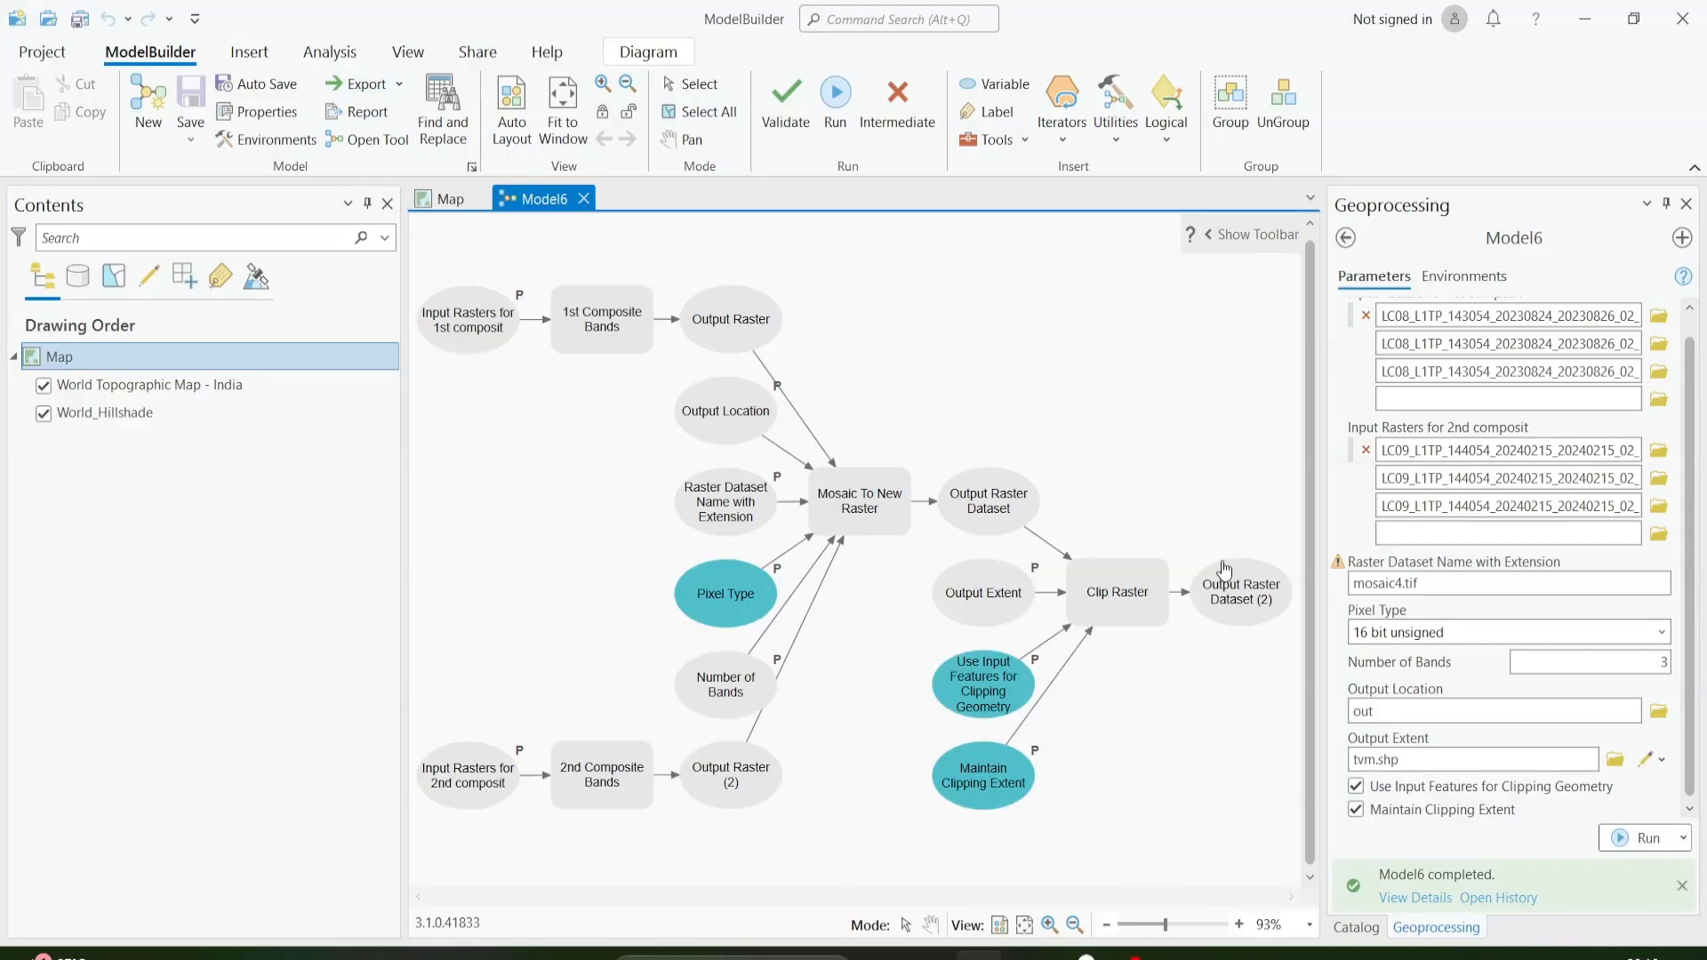
click(408, 52)
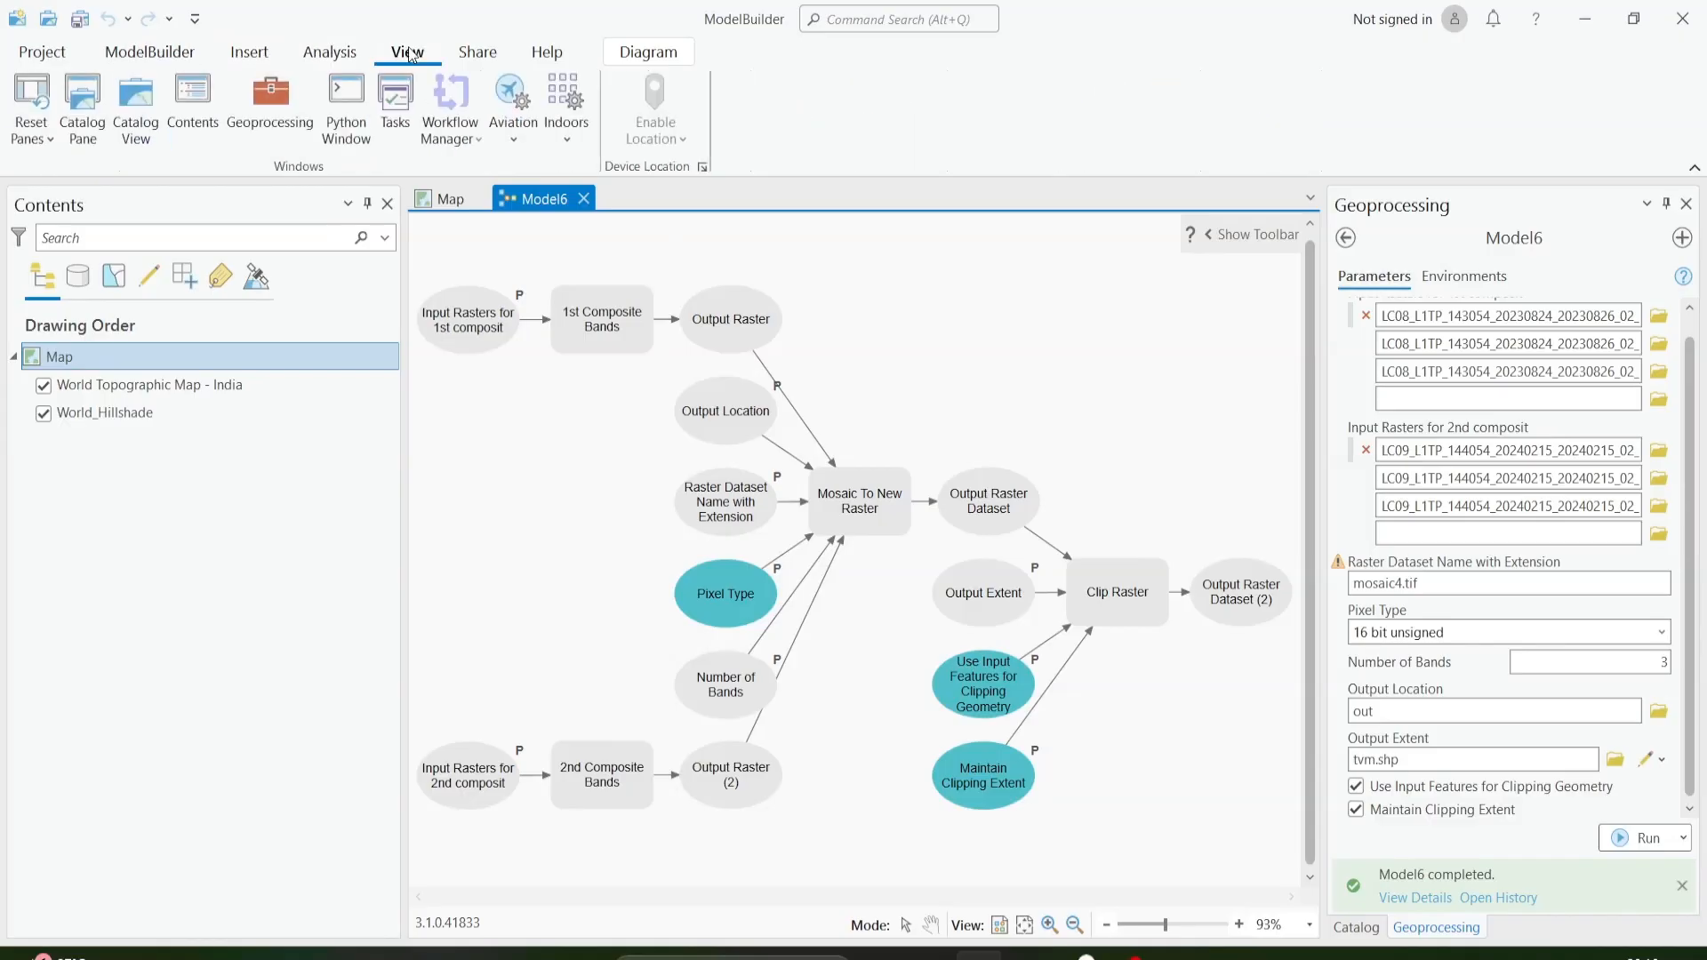
right_click(1225, 603)
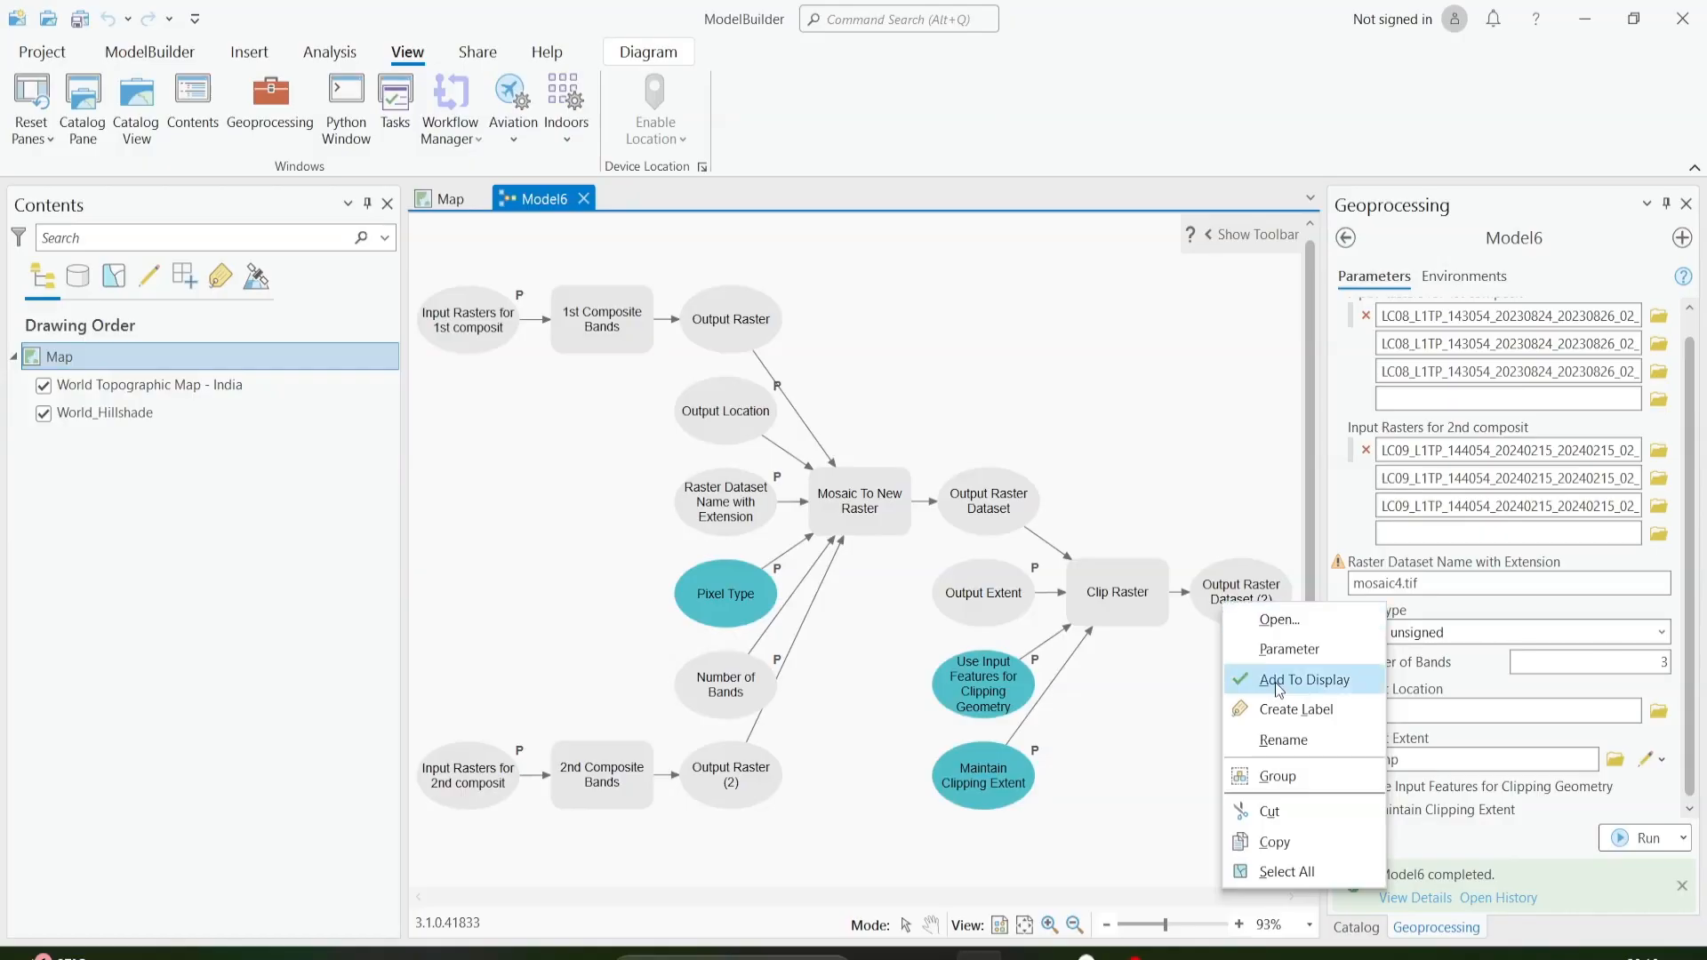
Open a catalog view, browse through the Projects folder to ModelBuilder.gdb and select the mosaic4_Clip raster.
click(426, 204)
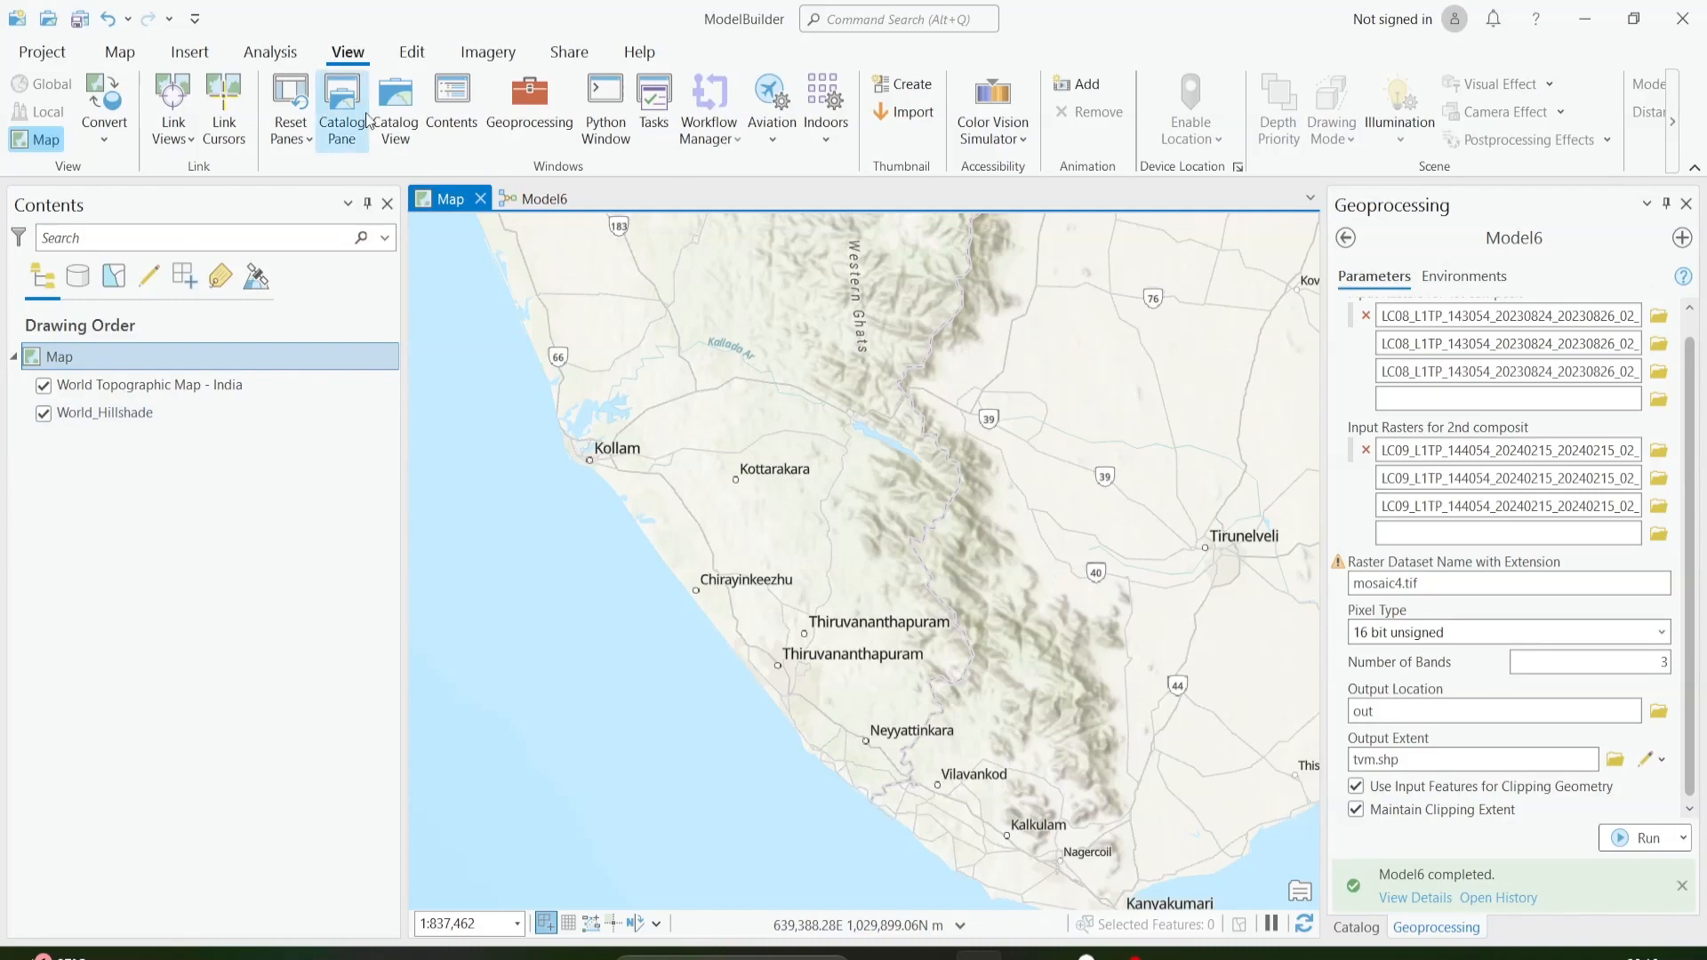
click(396, 114)
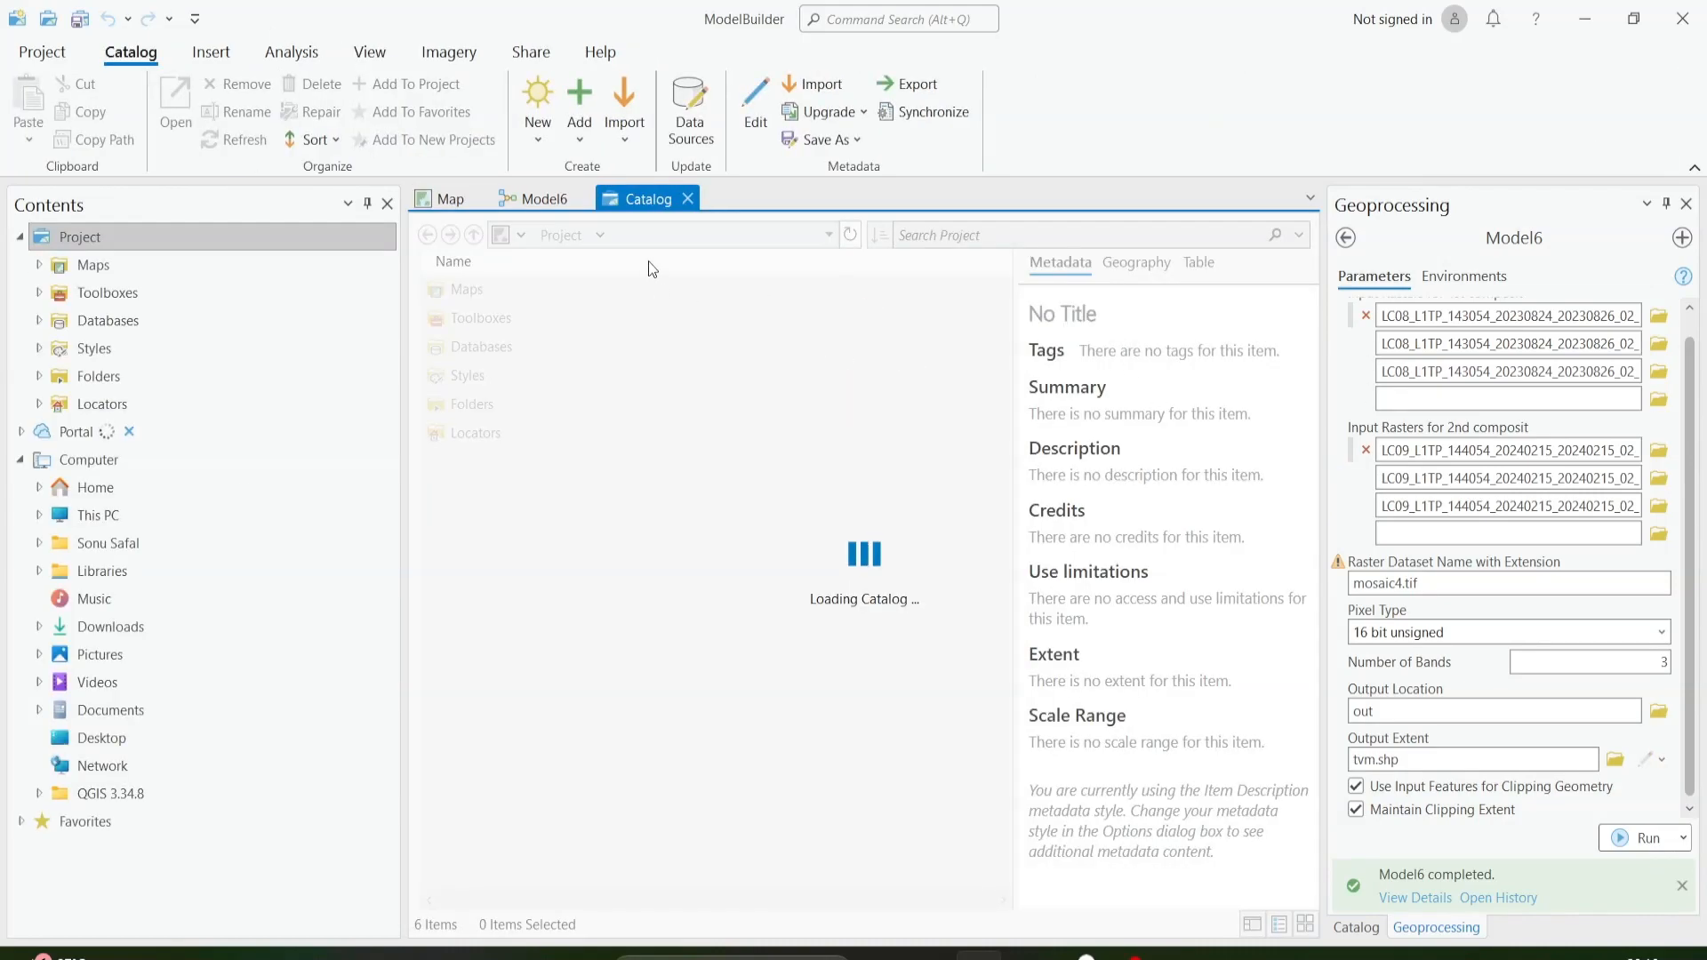
double_click(440, 402)
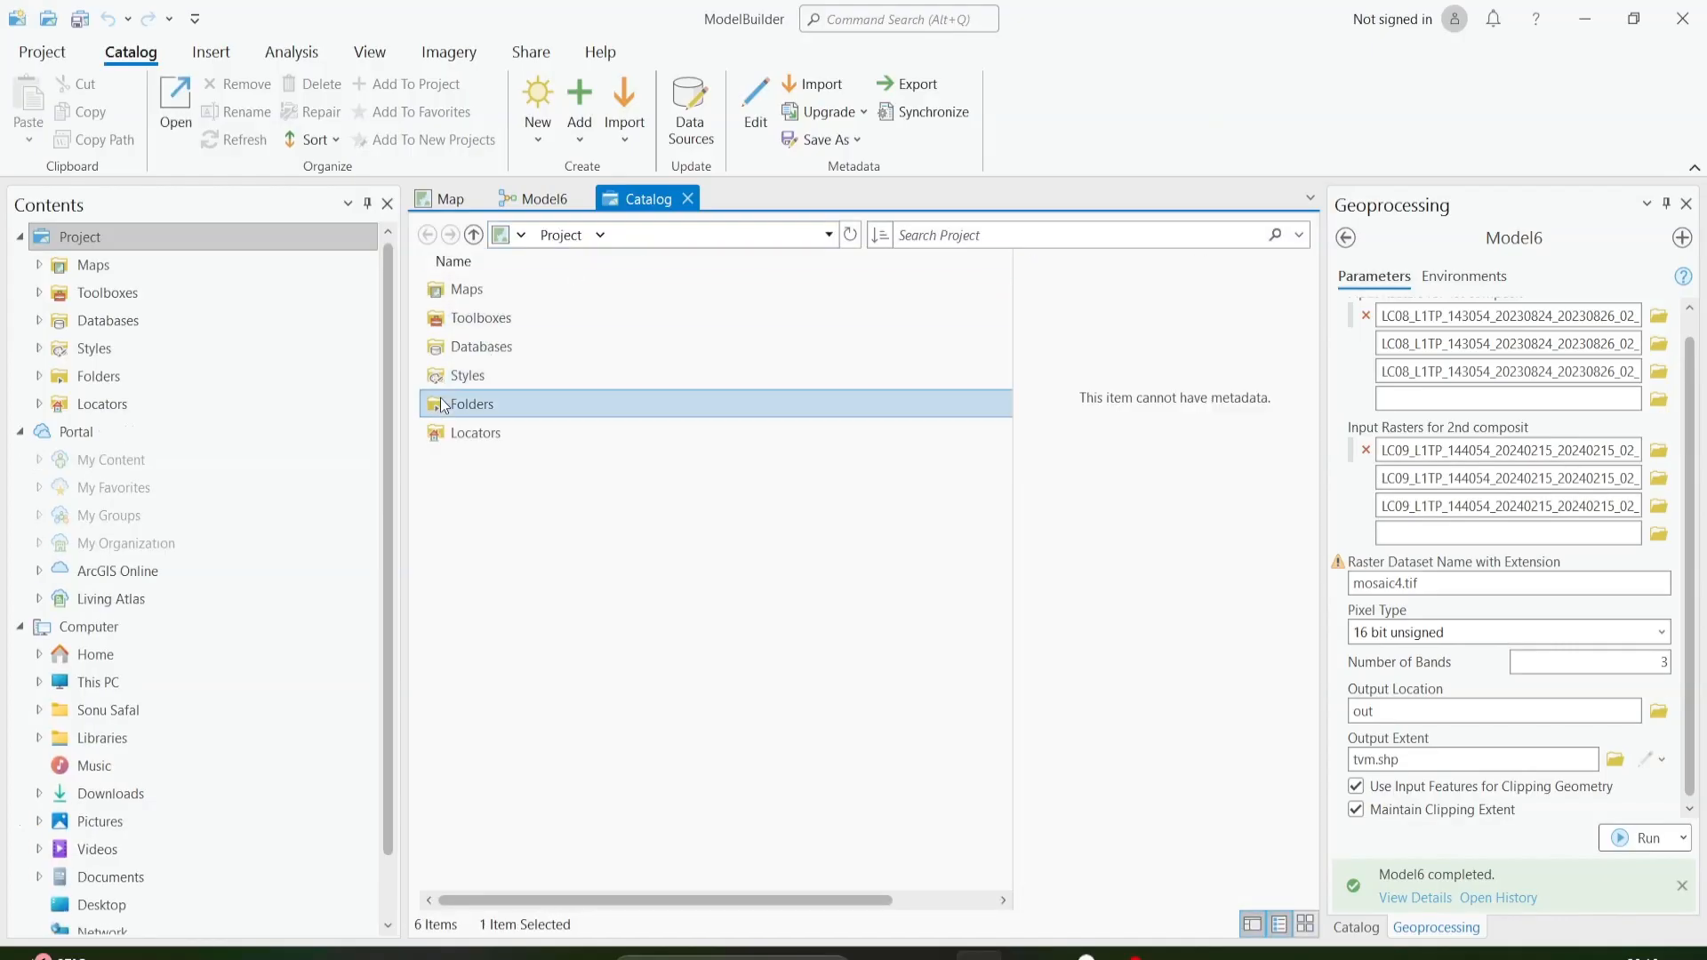
double_click(480, 289)
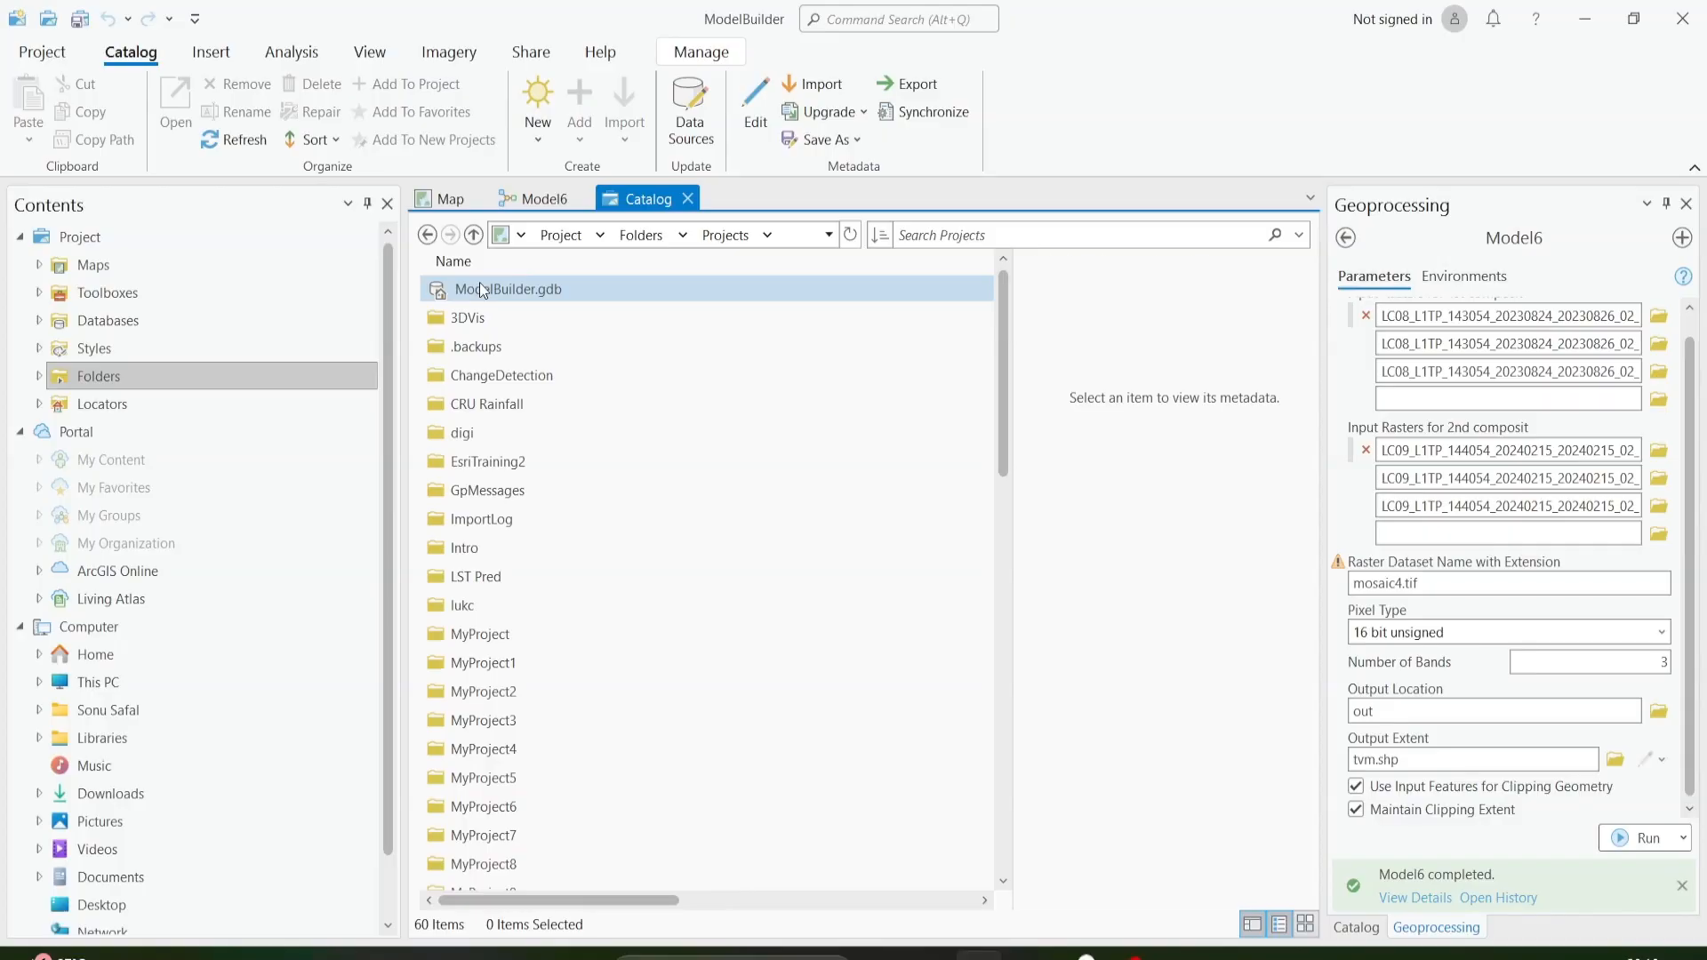
double_click(480, 290)
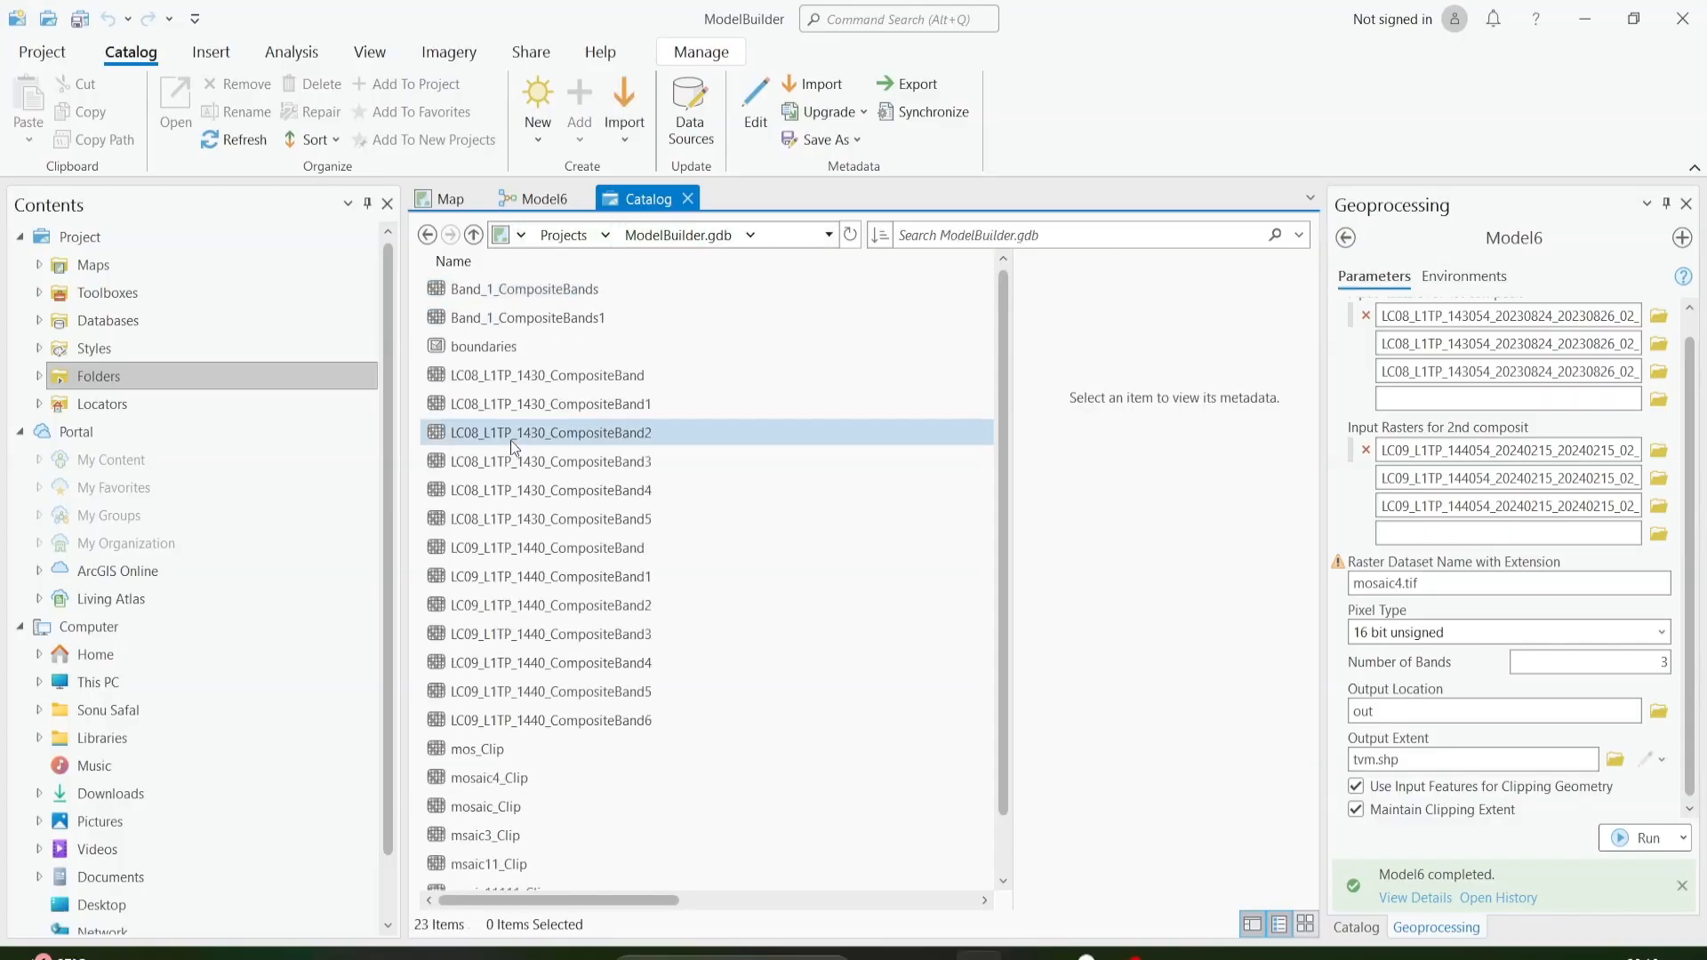
scroll(510, 440, down, 1)
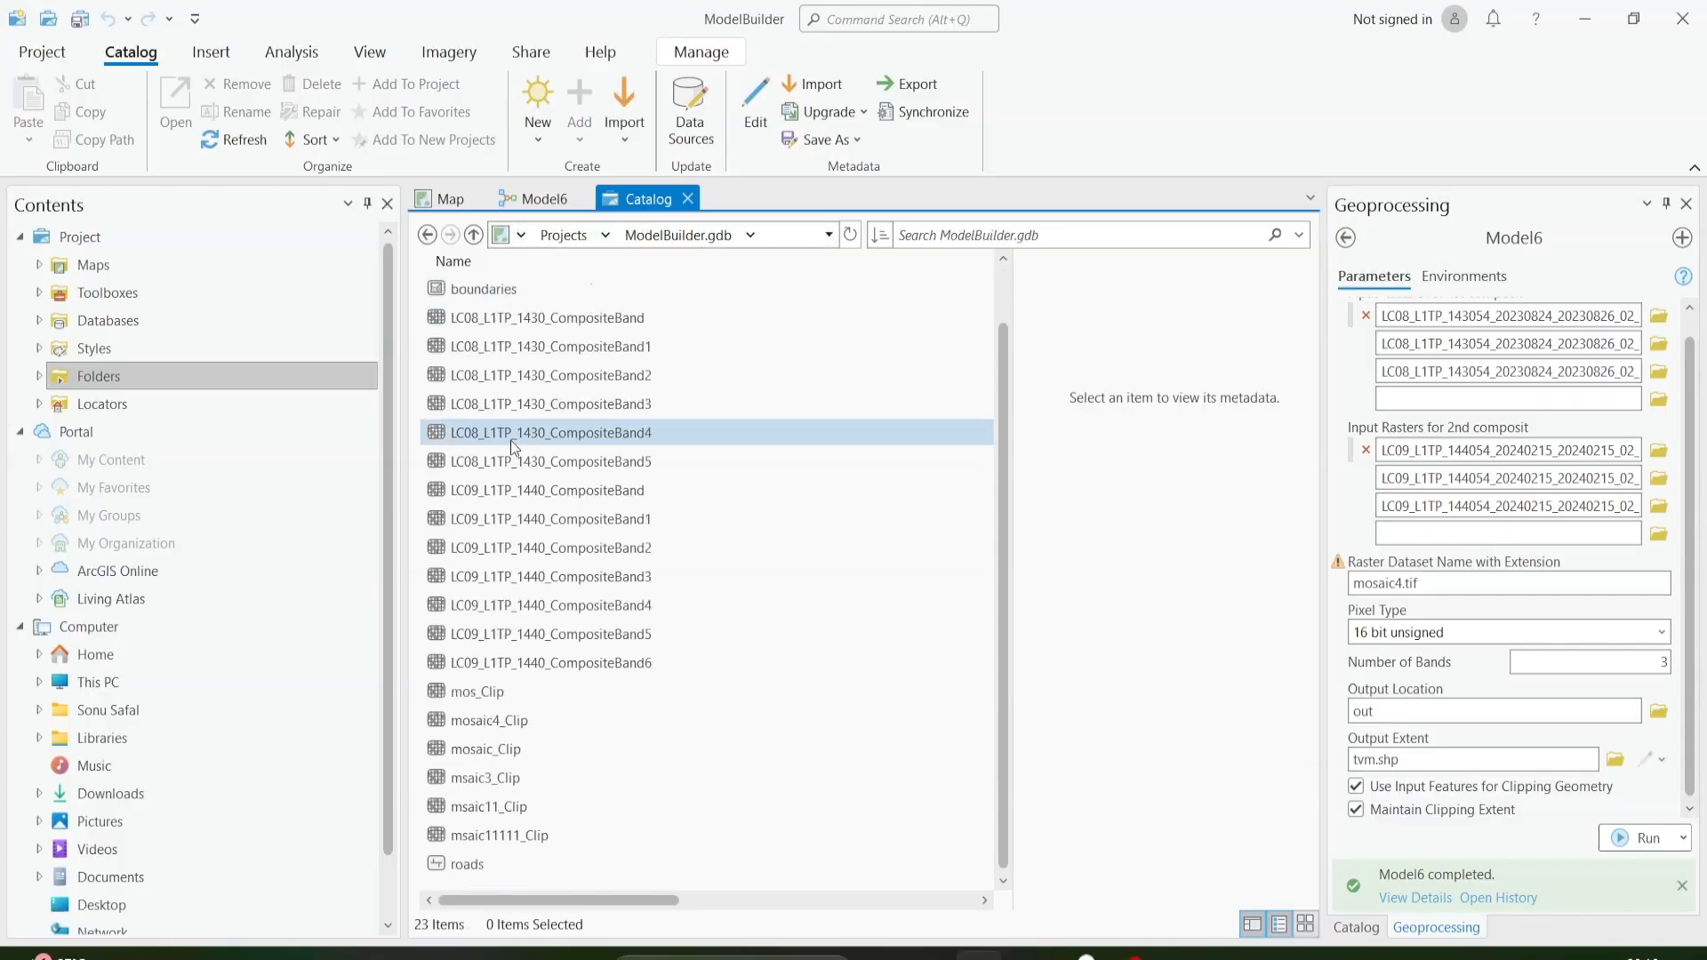
click(507, 720)
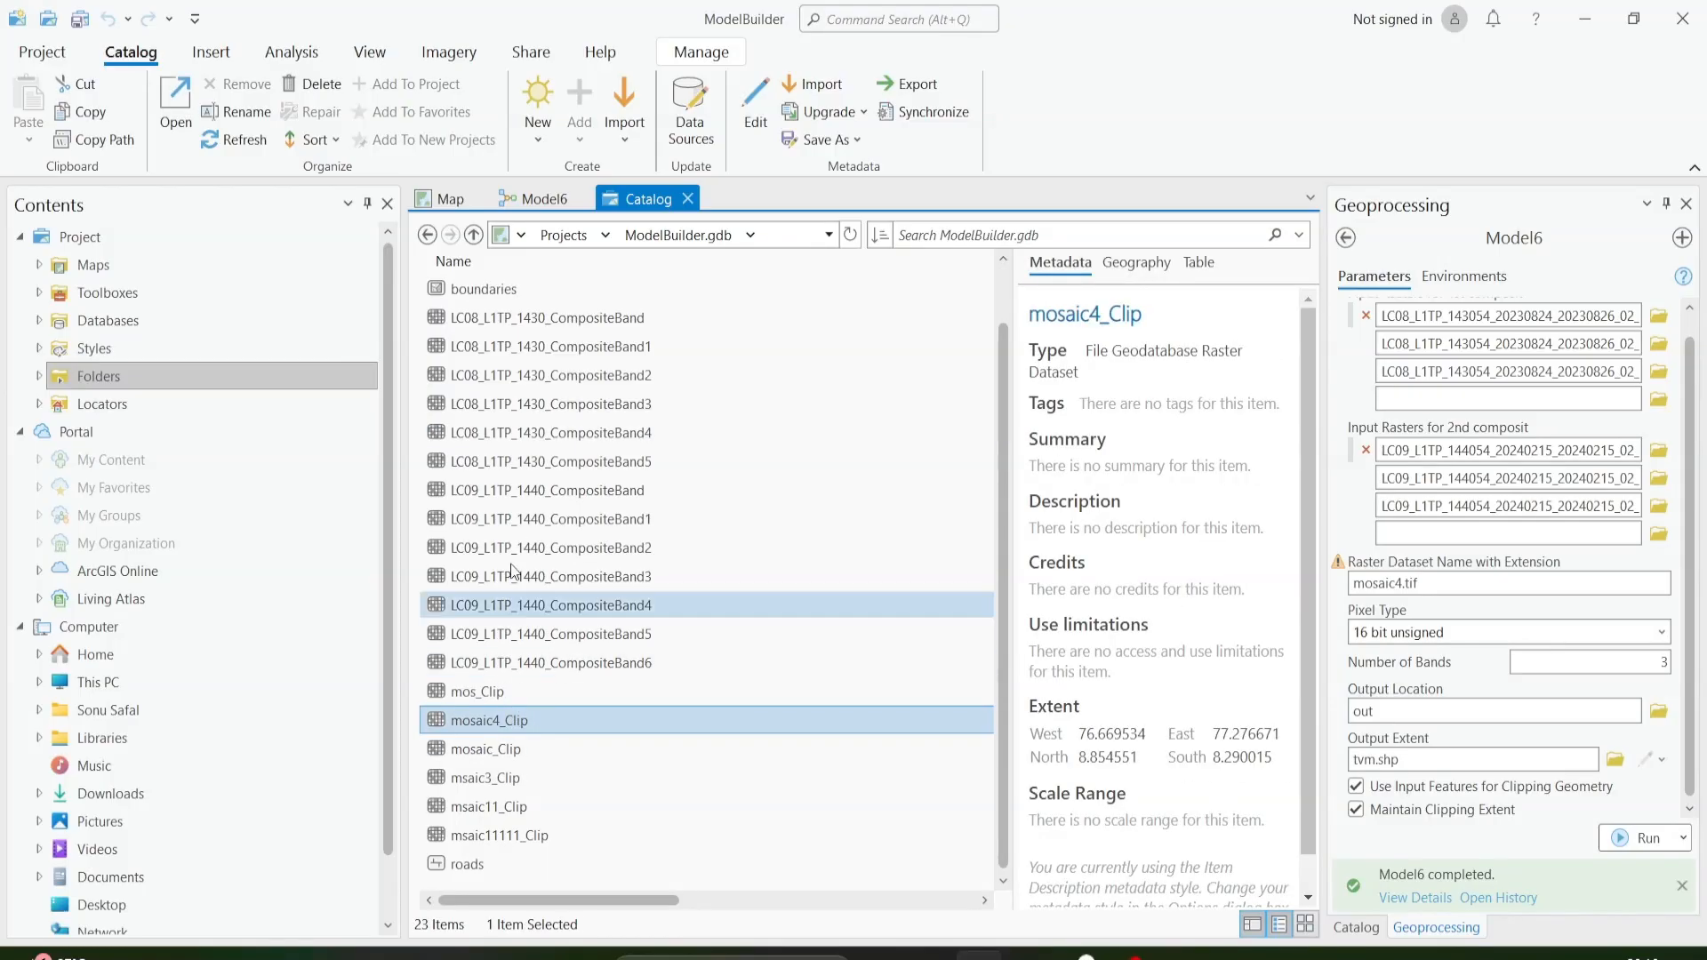
Refresh the ModelBuilder.gdb listing and check the display and intermediate data options of the first composite's output in Model6.
scroll(502, 569, up, 1)
scroll(497, 404, down, 1)
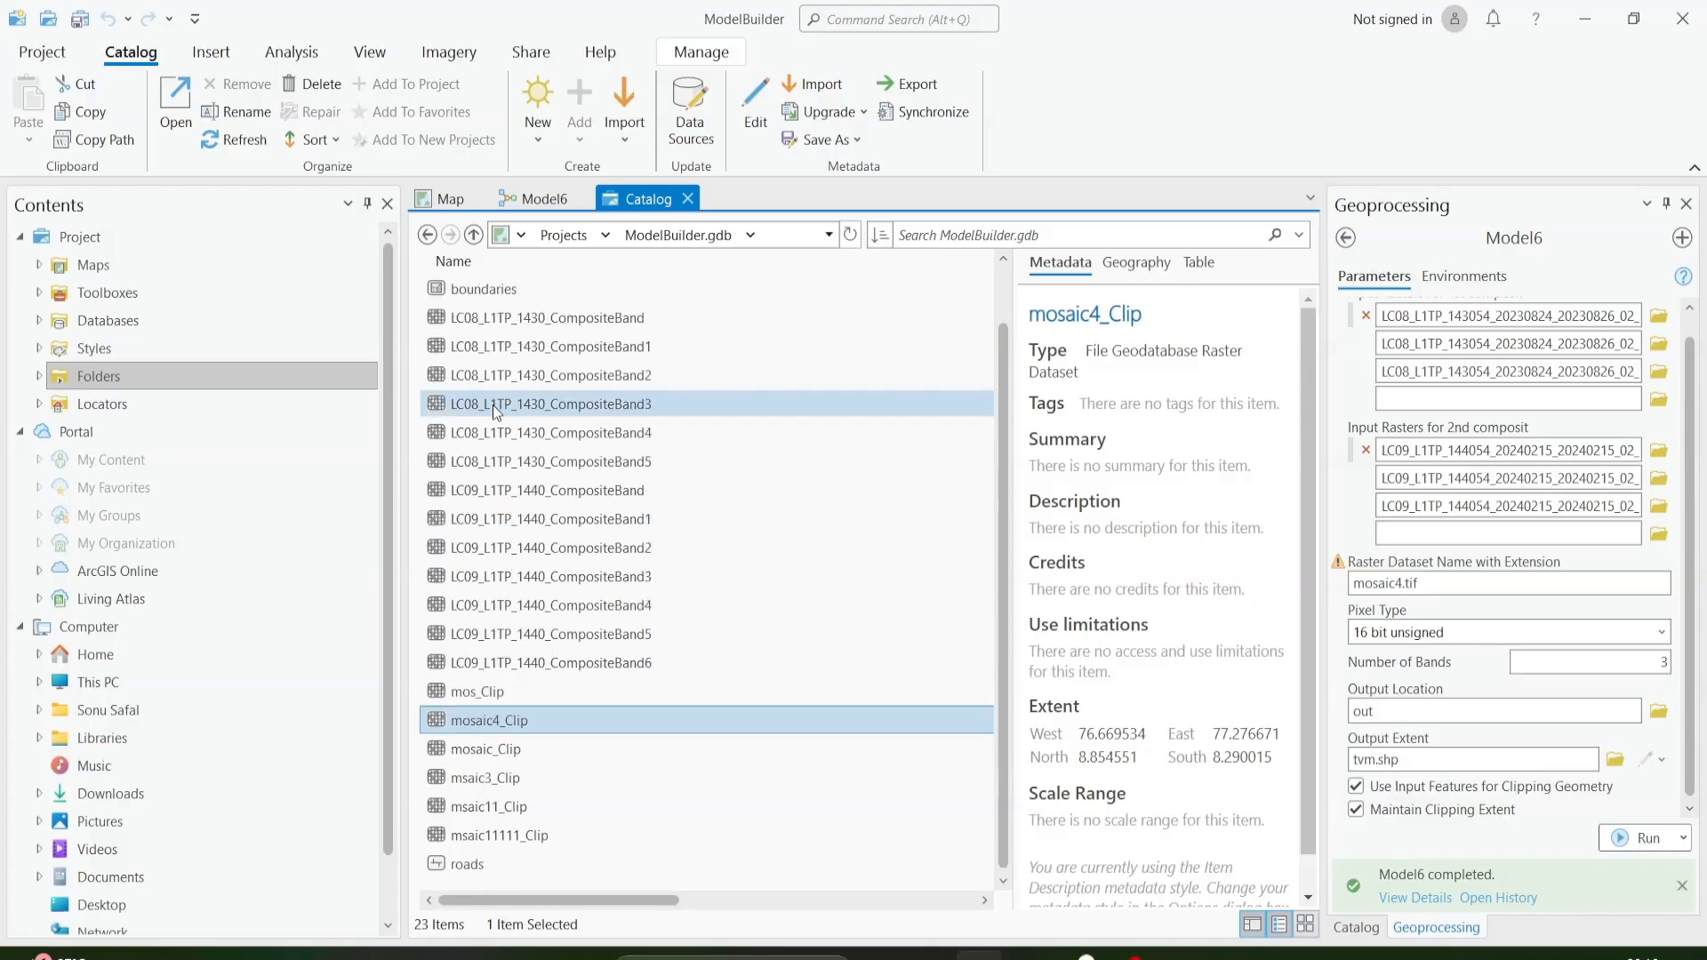
click(851, 235)
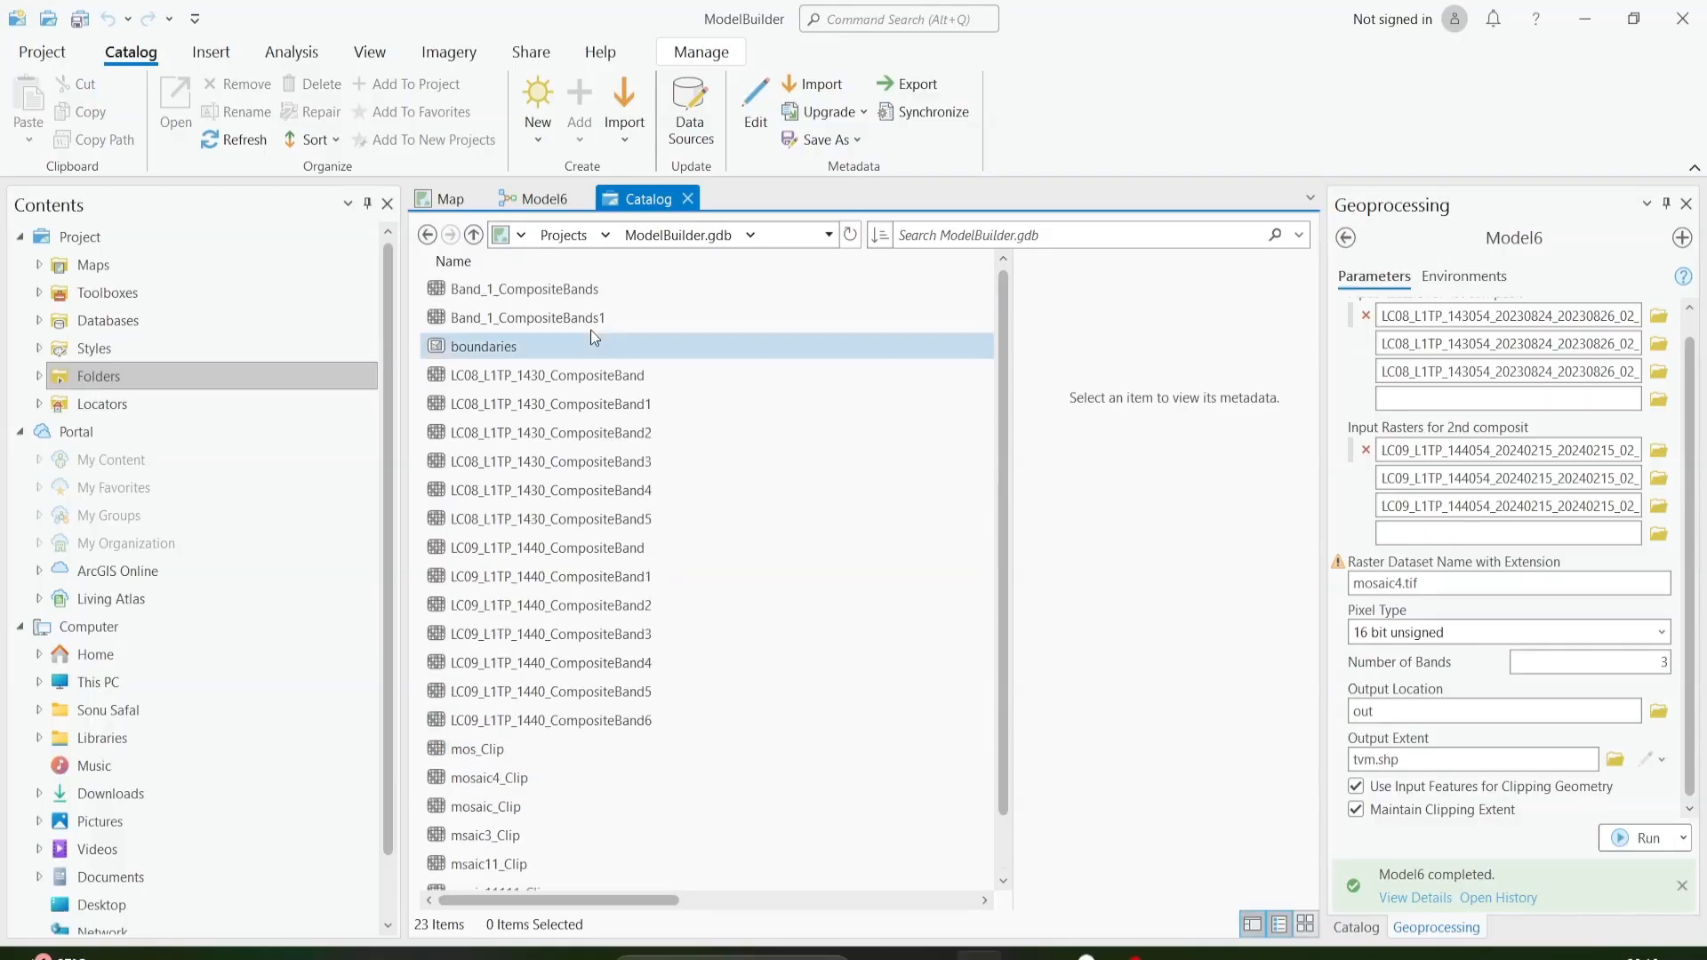
click(554, 205)
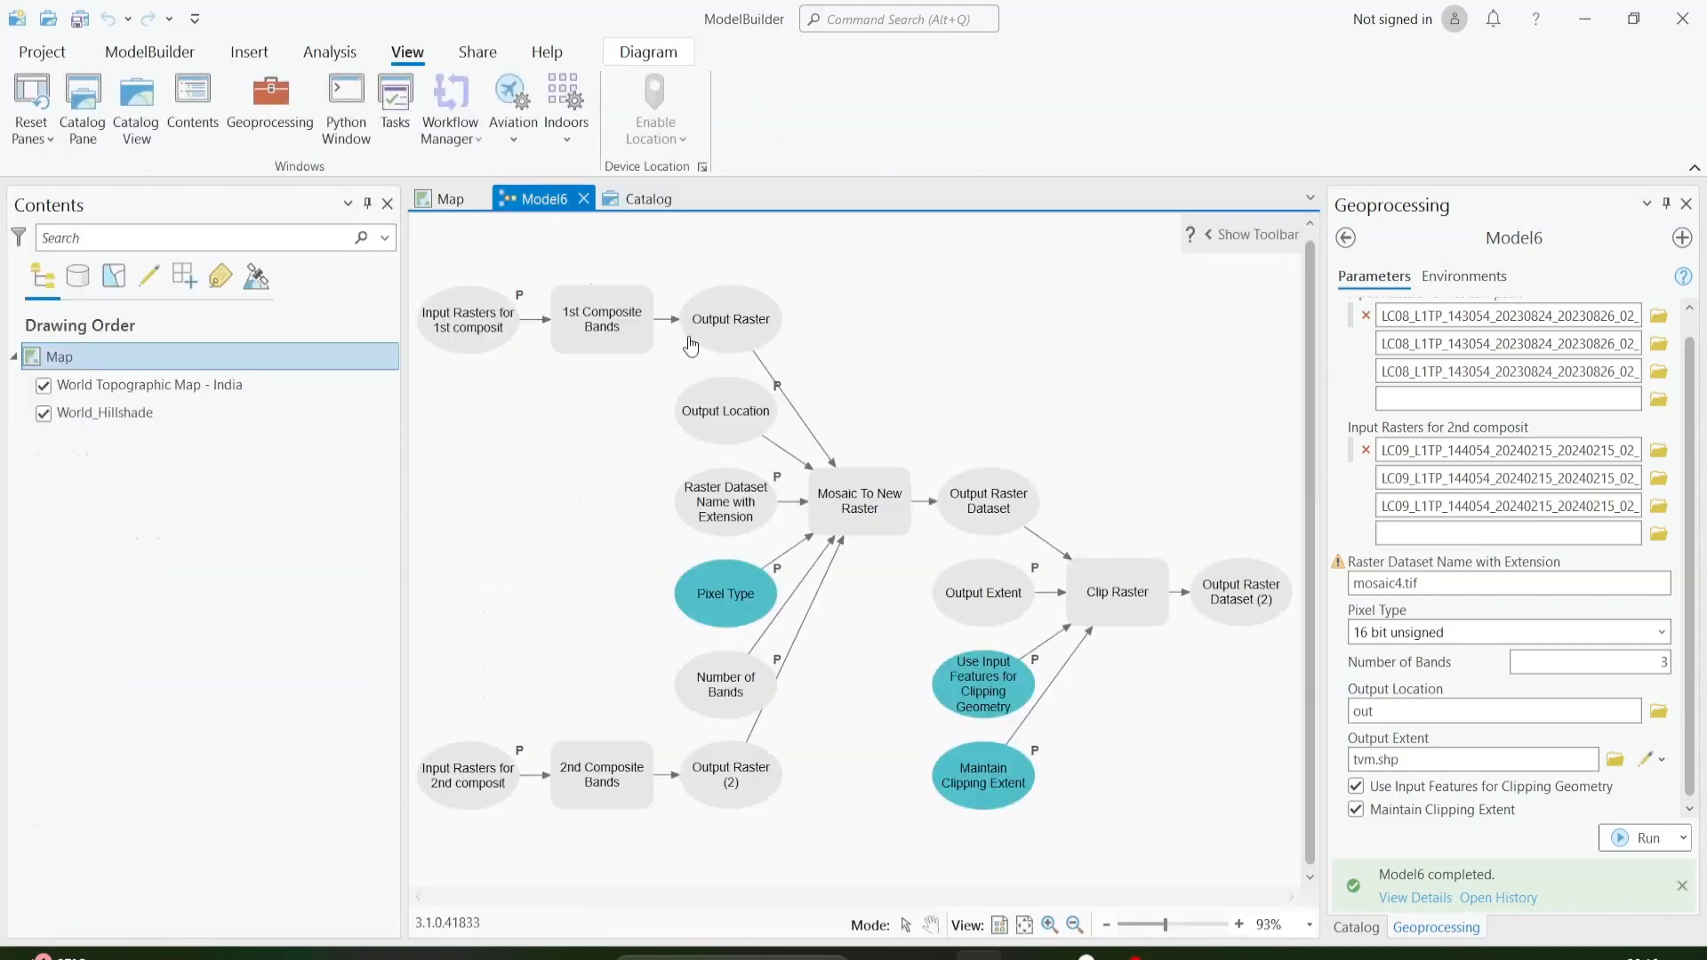
right_click(709, 317)
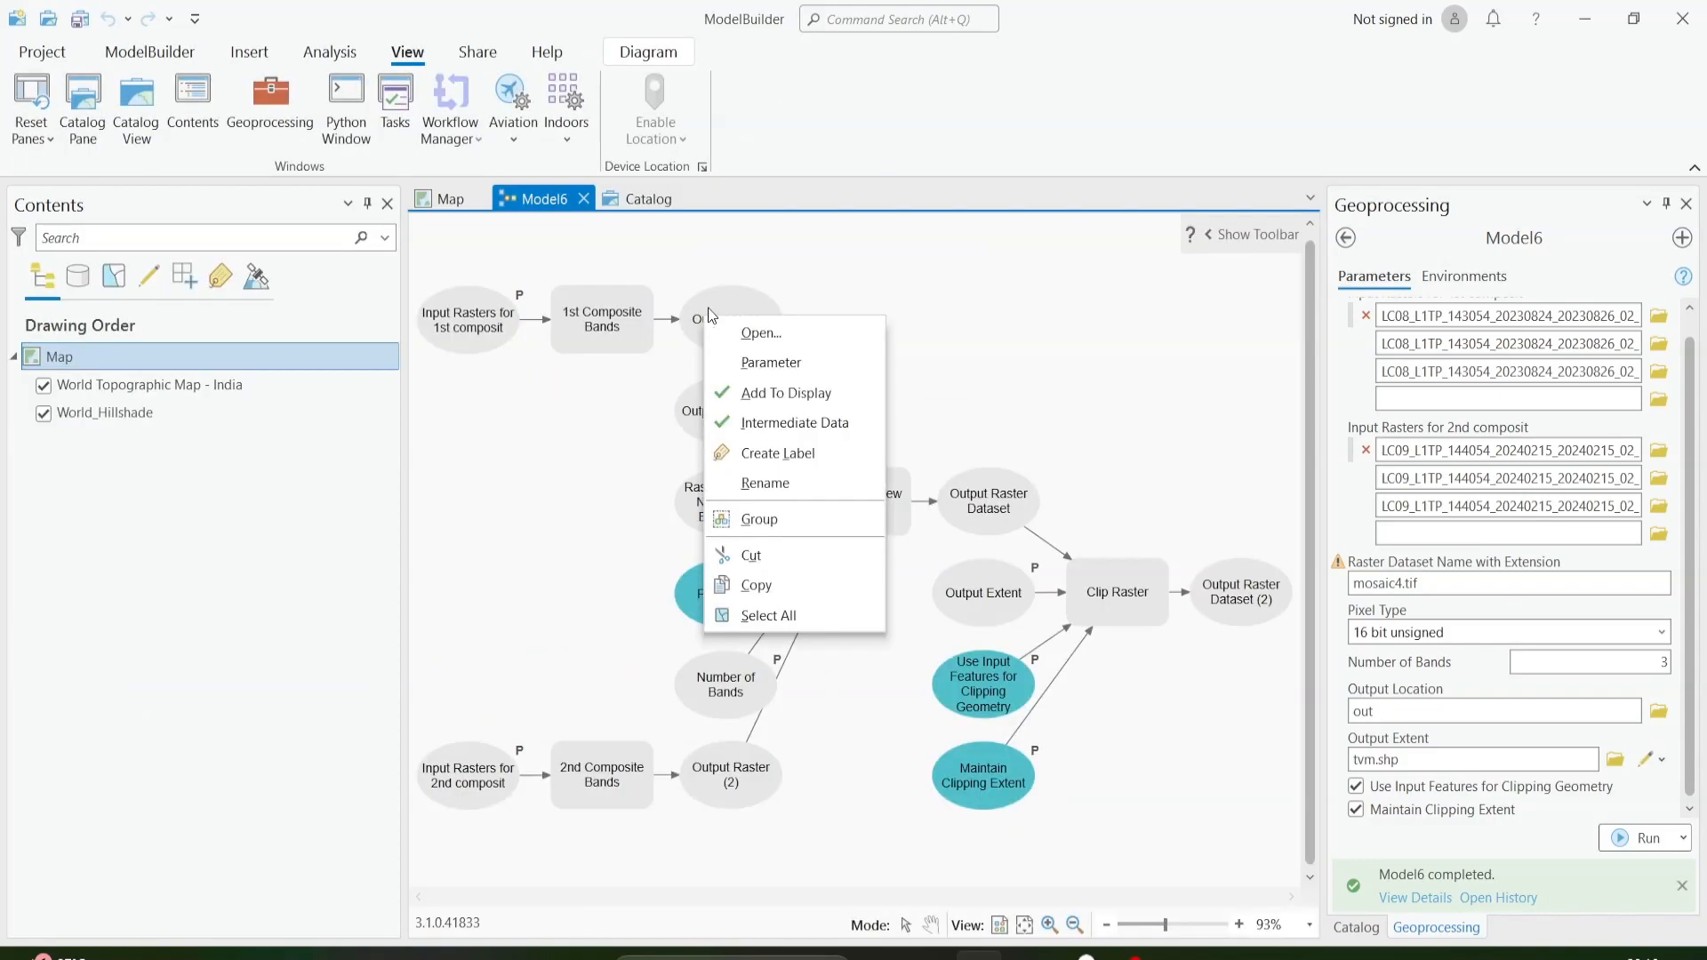
click(637, 201)
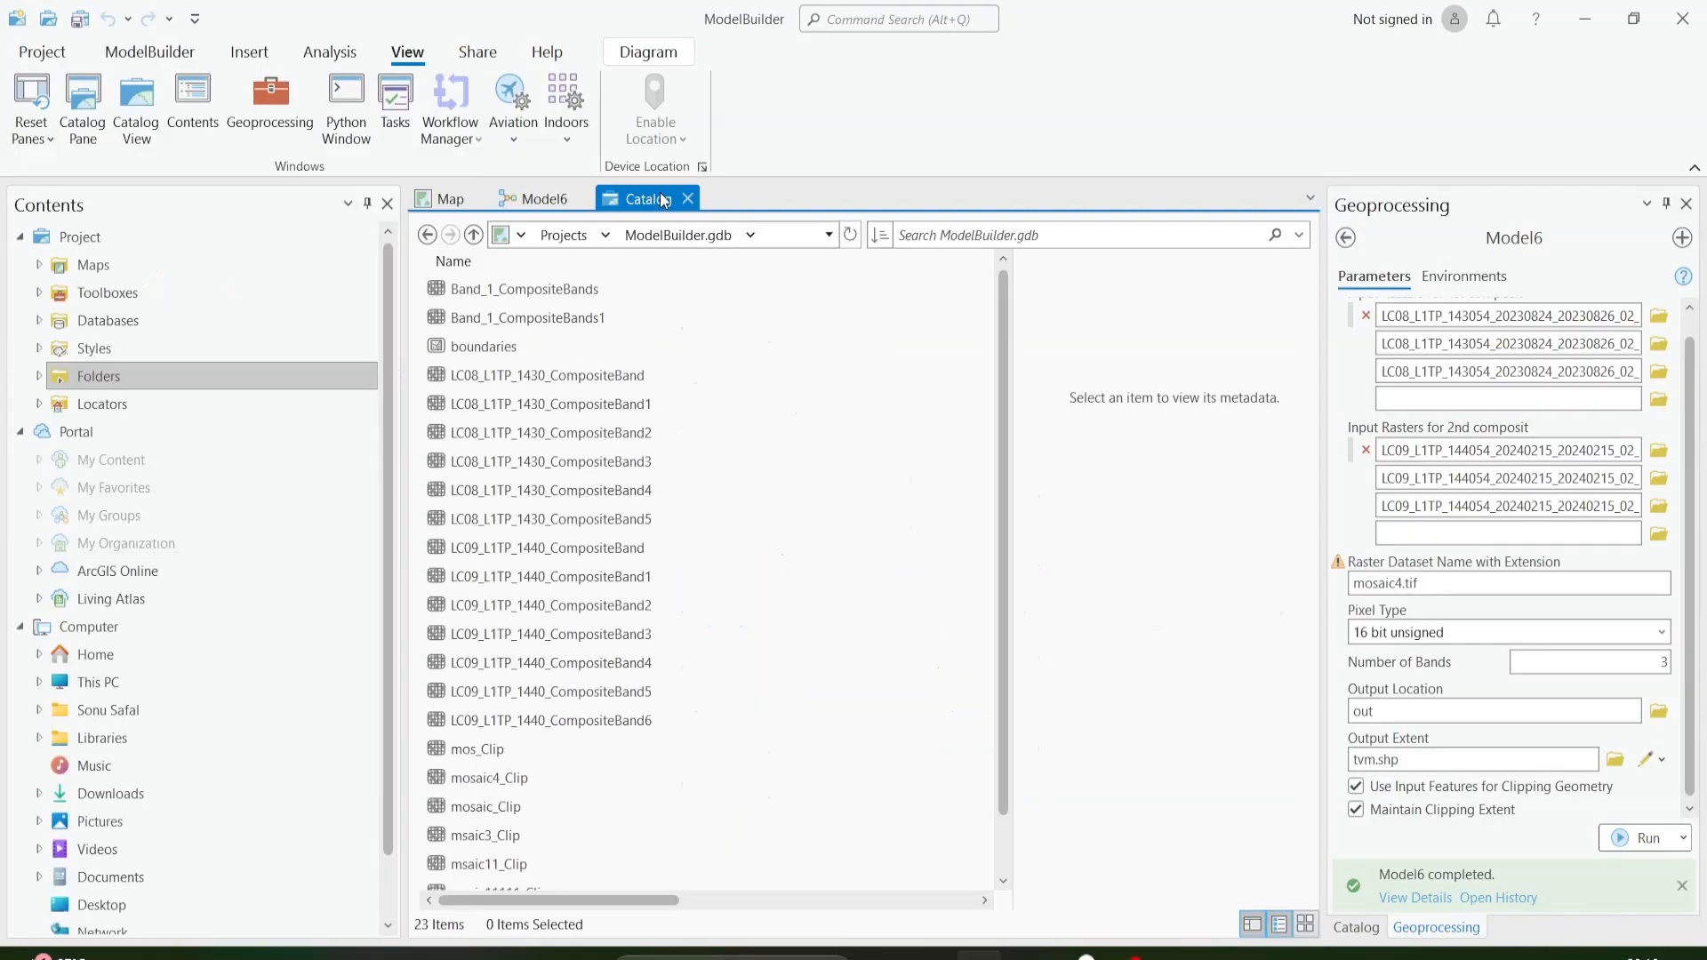
Close the catalog view, return to the map and expand the project's Folders in the Catalog pane with Toolboxes collapsed.
click(686, 199)
click(449, 199)
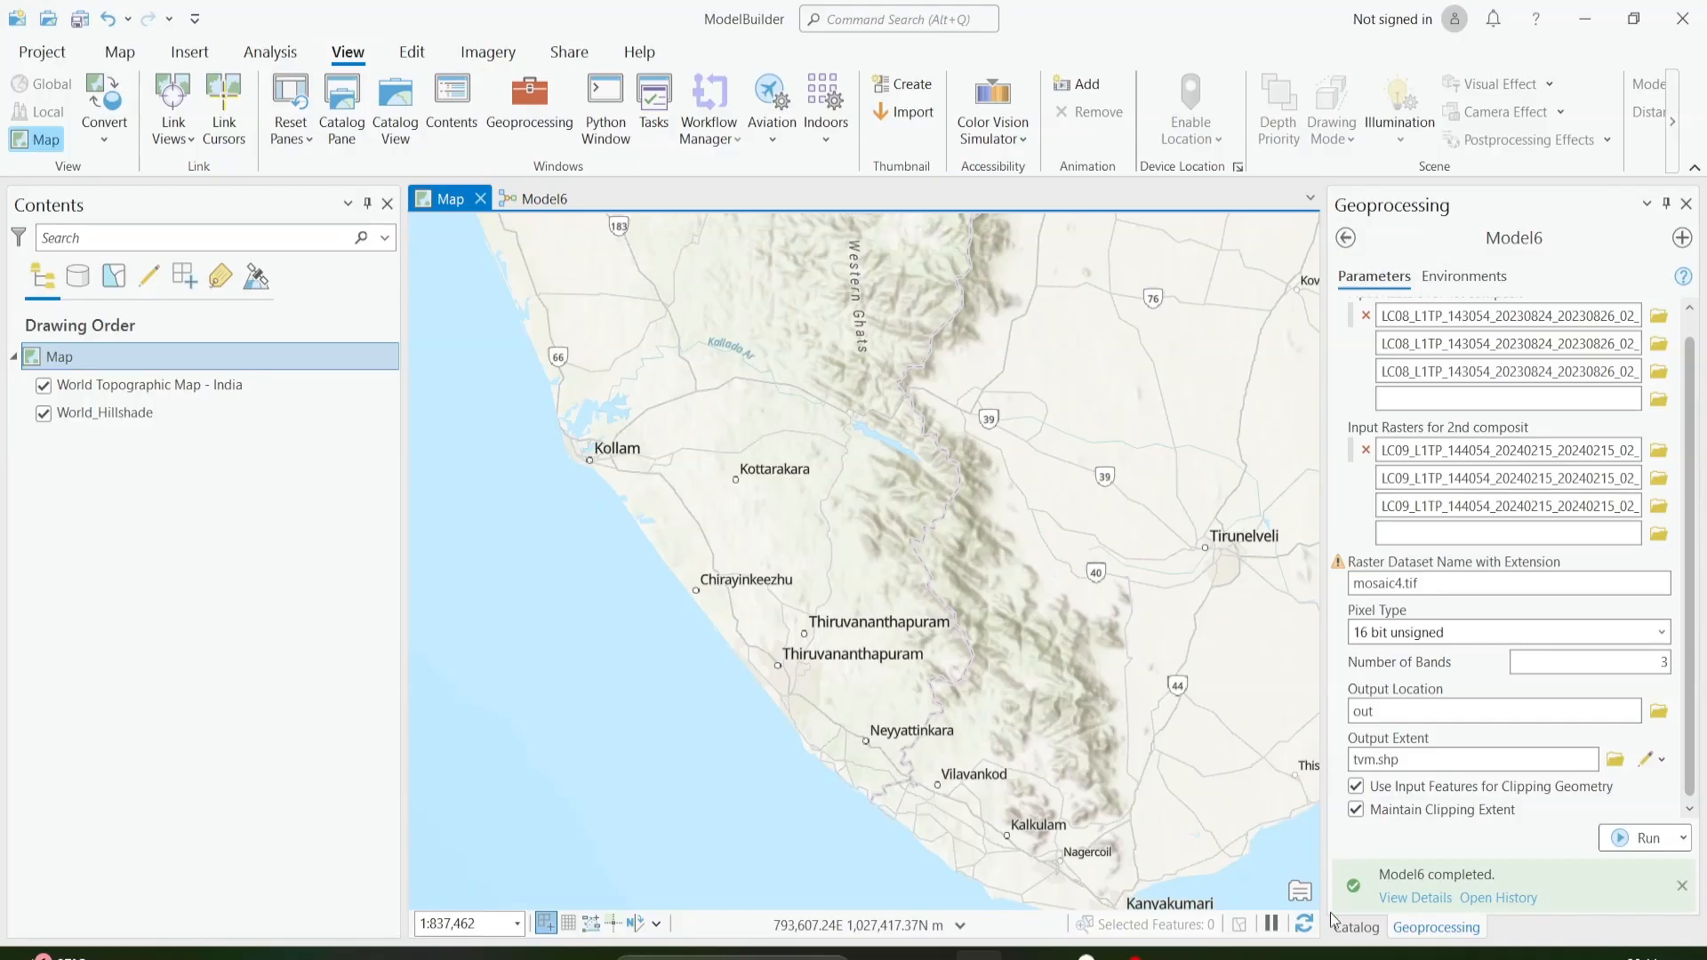
click(1356, 927)
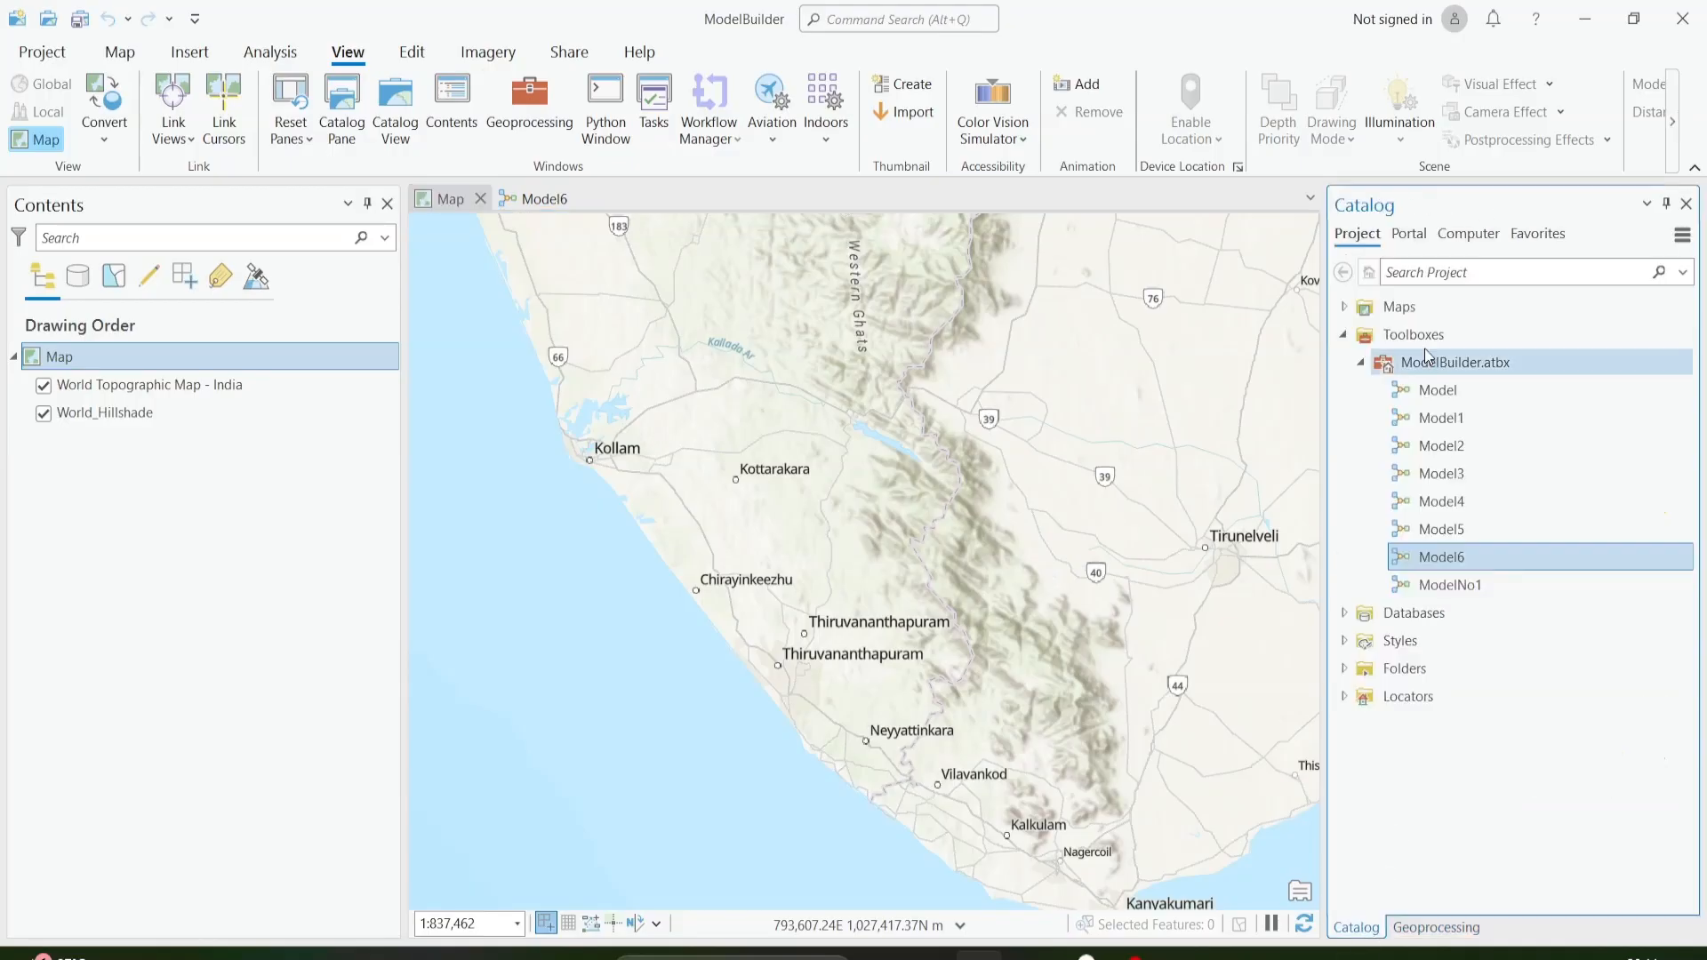
click(1345, 336)
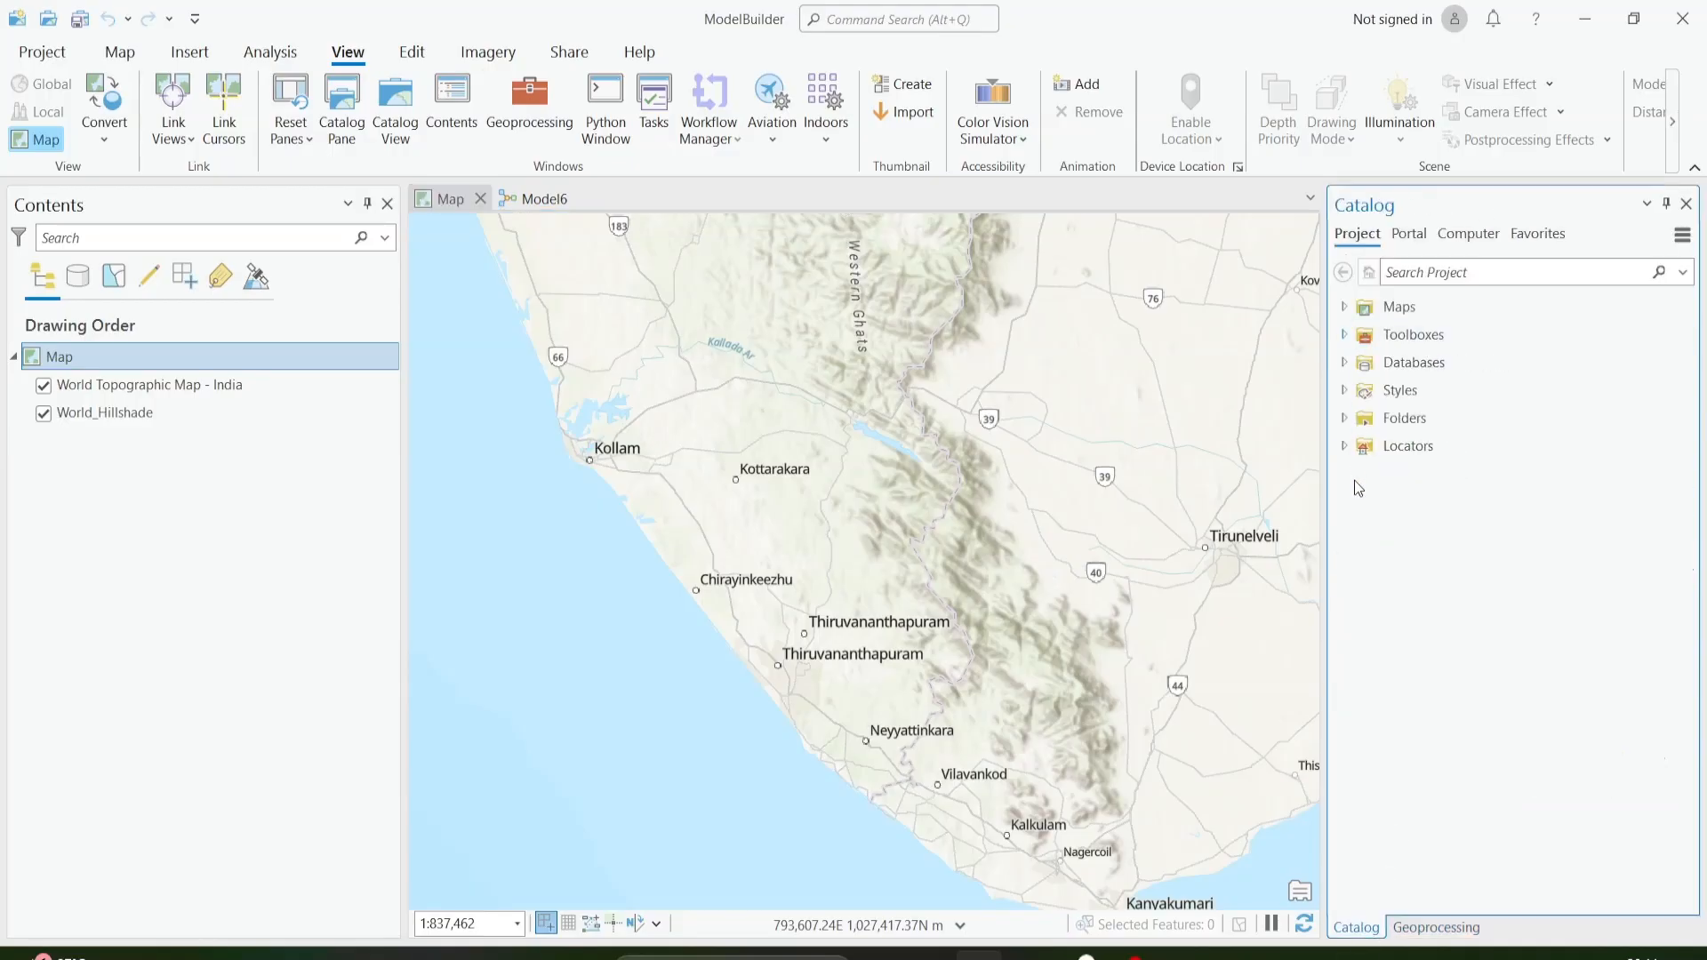
click(1345, 418)
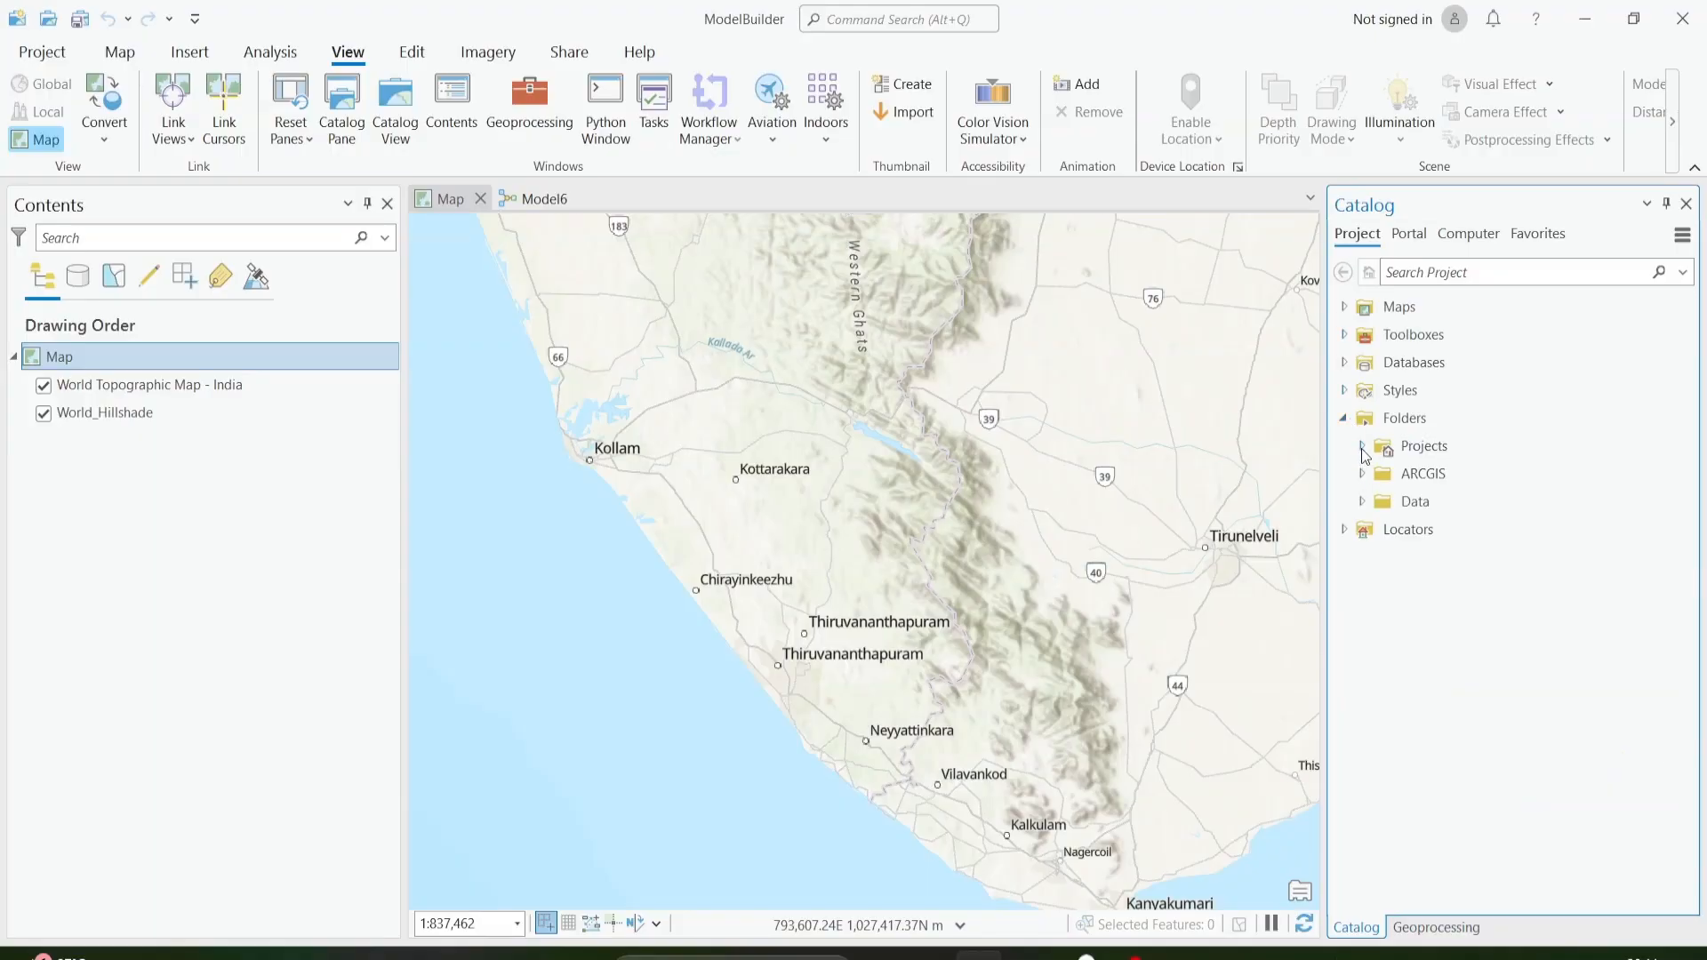
Browse the ARCGIS folder to the out folder inside modelBuilder and refresh its contents.
click(1361, 446)
click(1361, 446)
click(1362, 473)
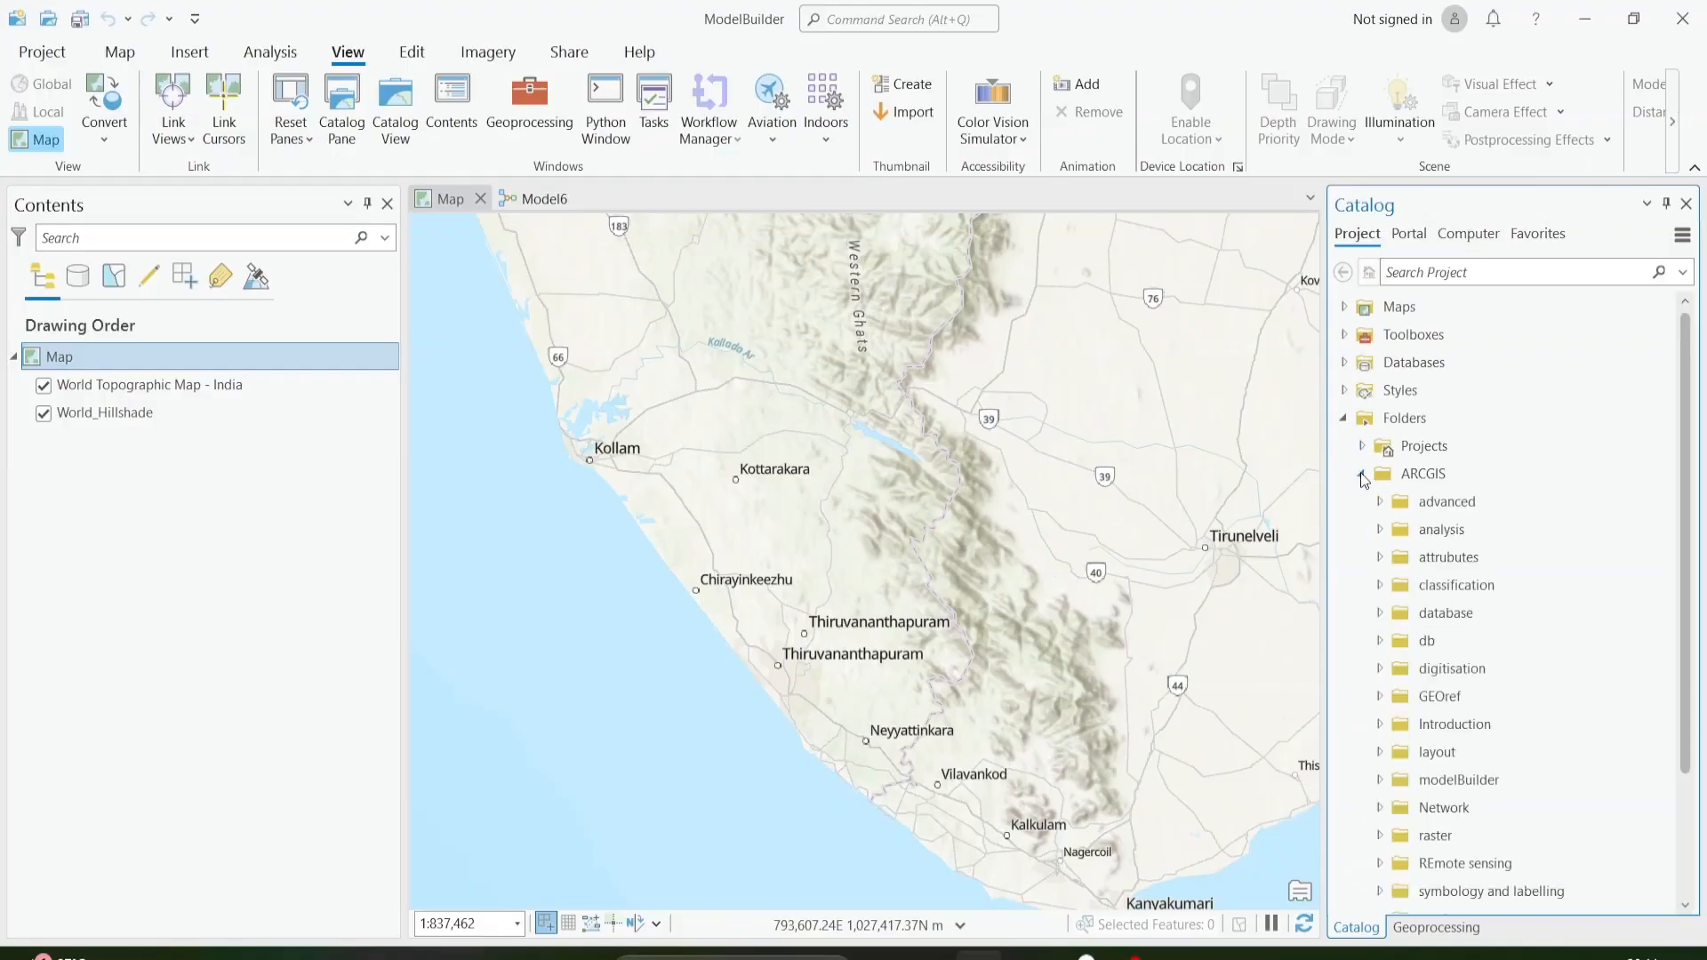
scroll(1376, 573, down, 1)
click(1380, 613)
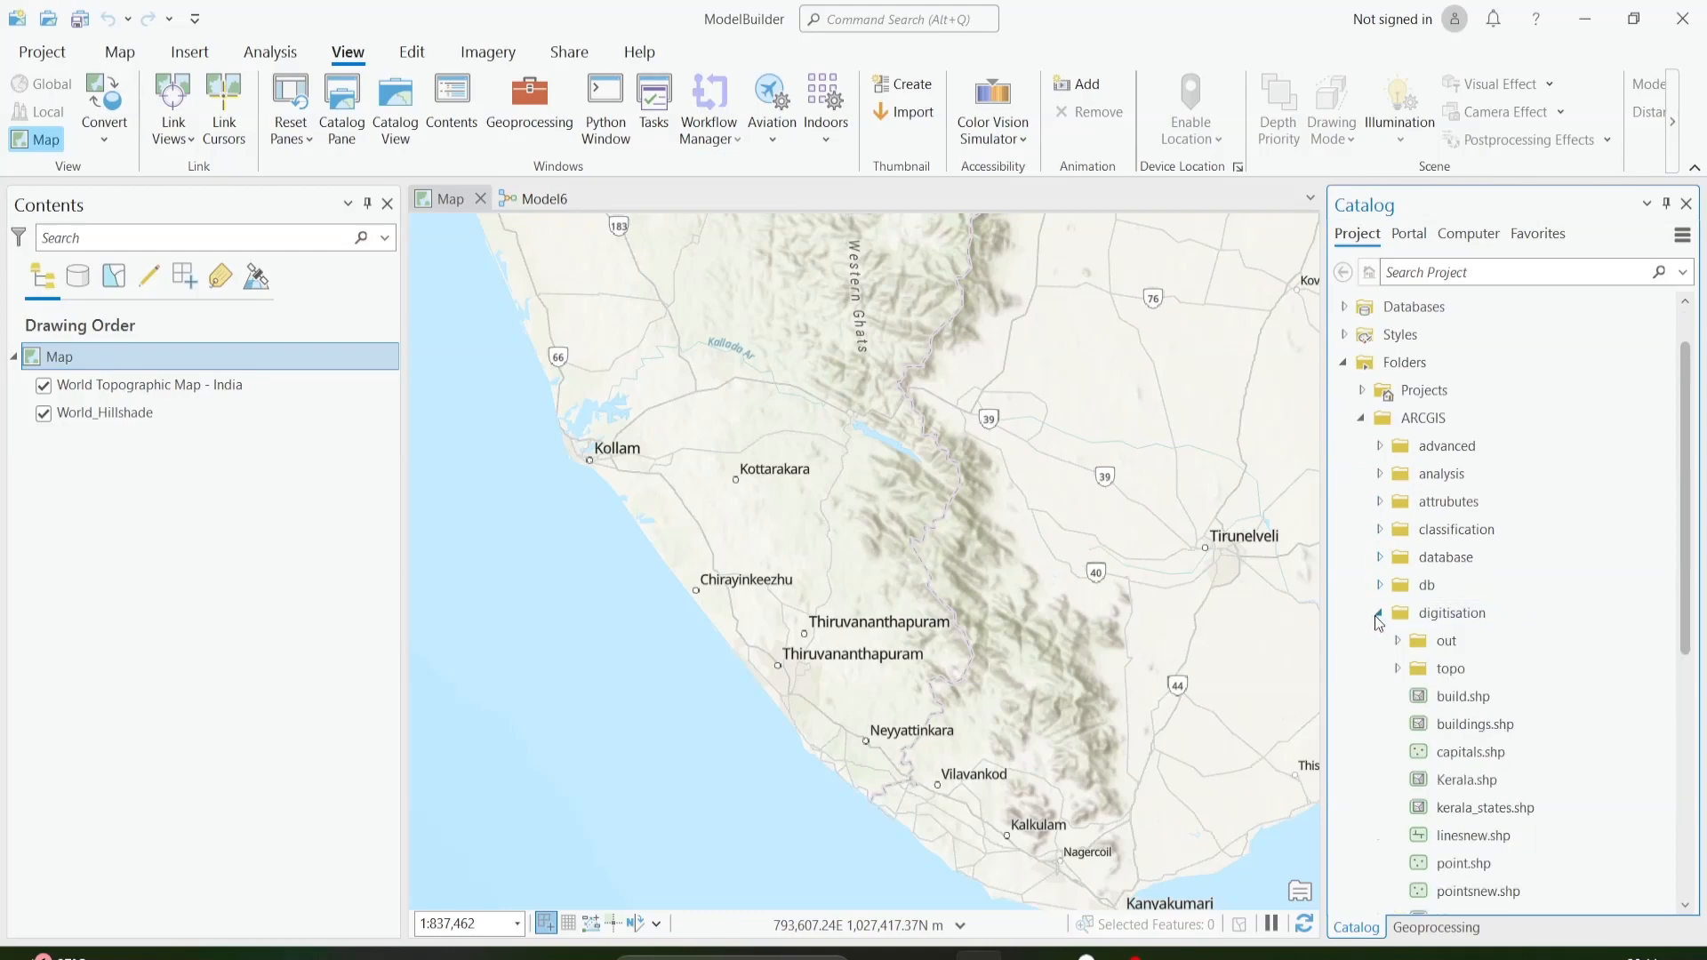
click(1380, 614)
scroll(1415, 559, down, 2)
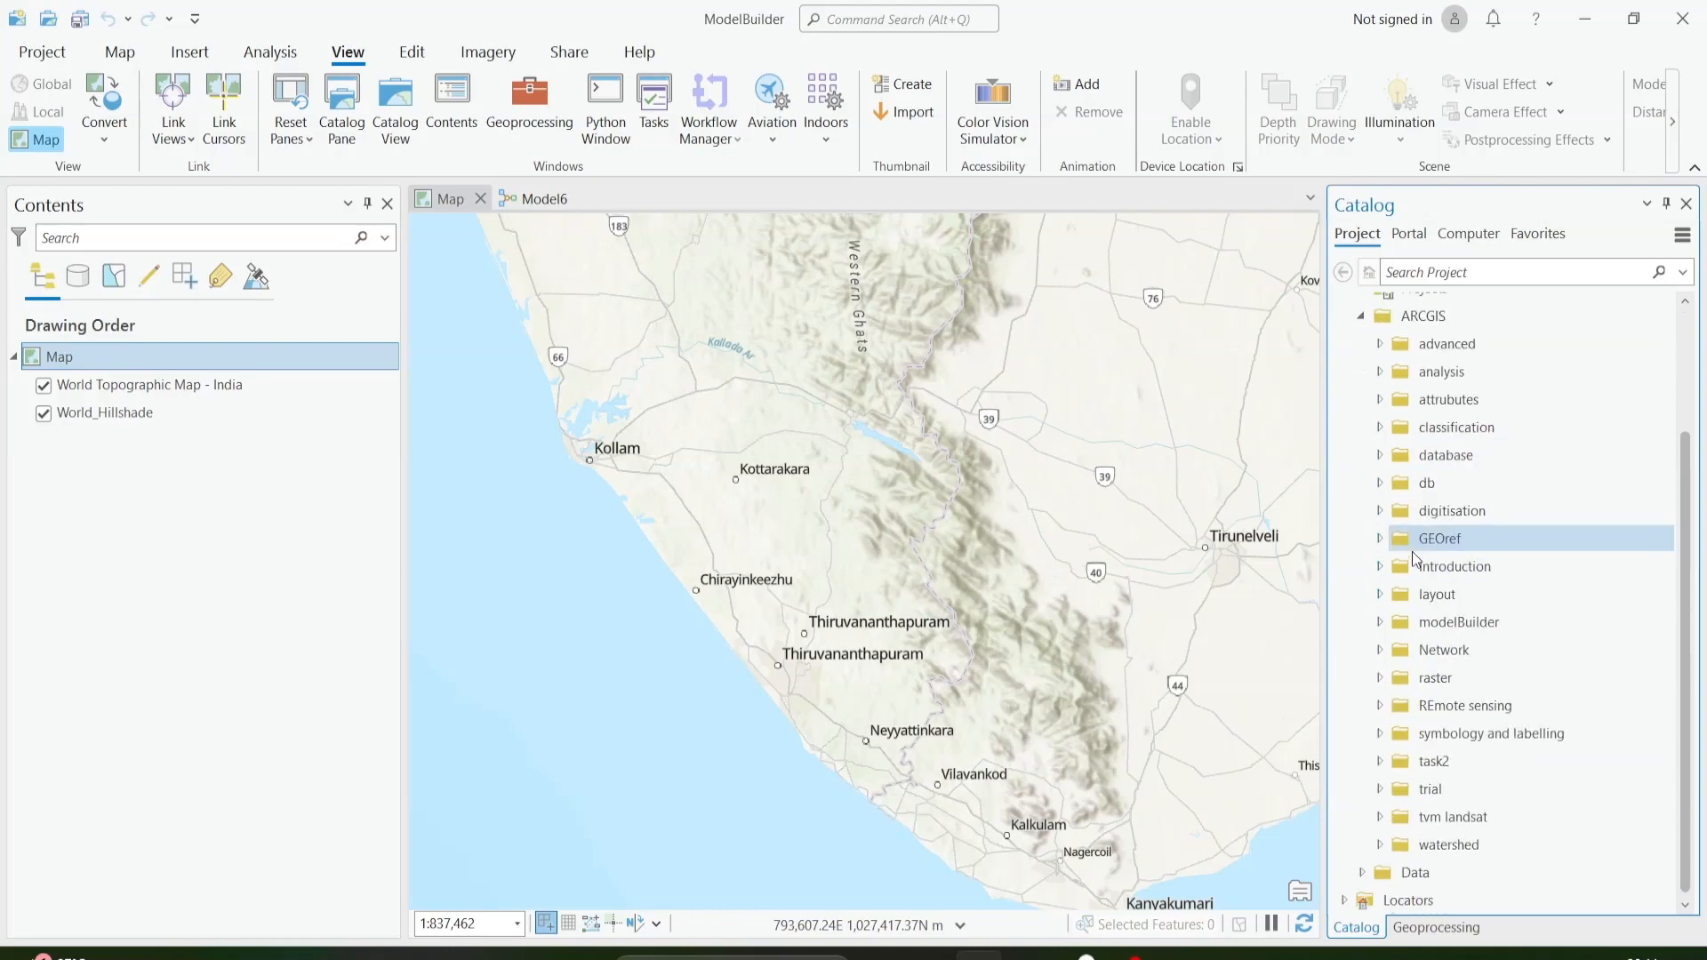
click(1380, 623)
click(1397, 649)
click(1451, 658)
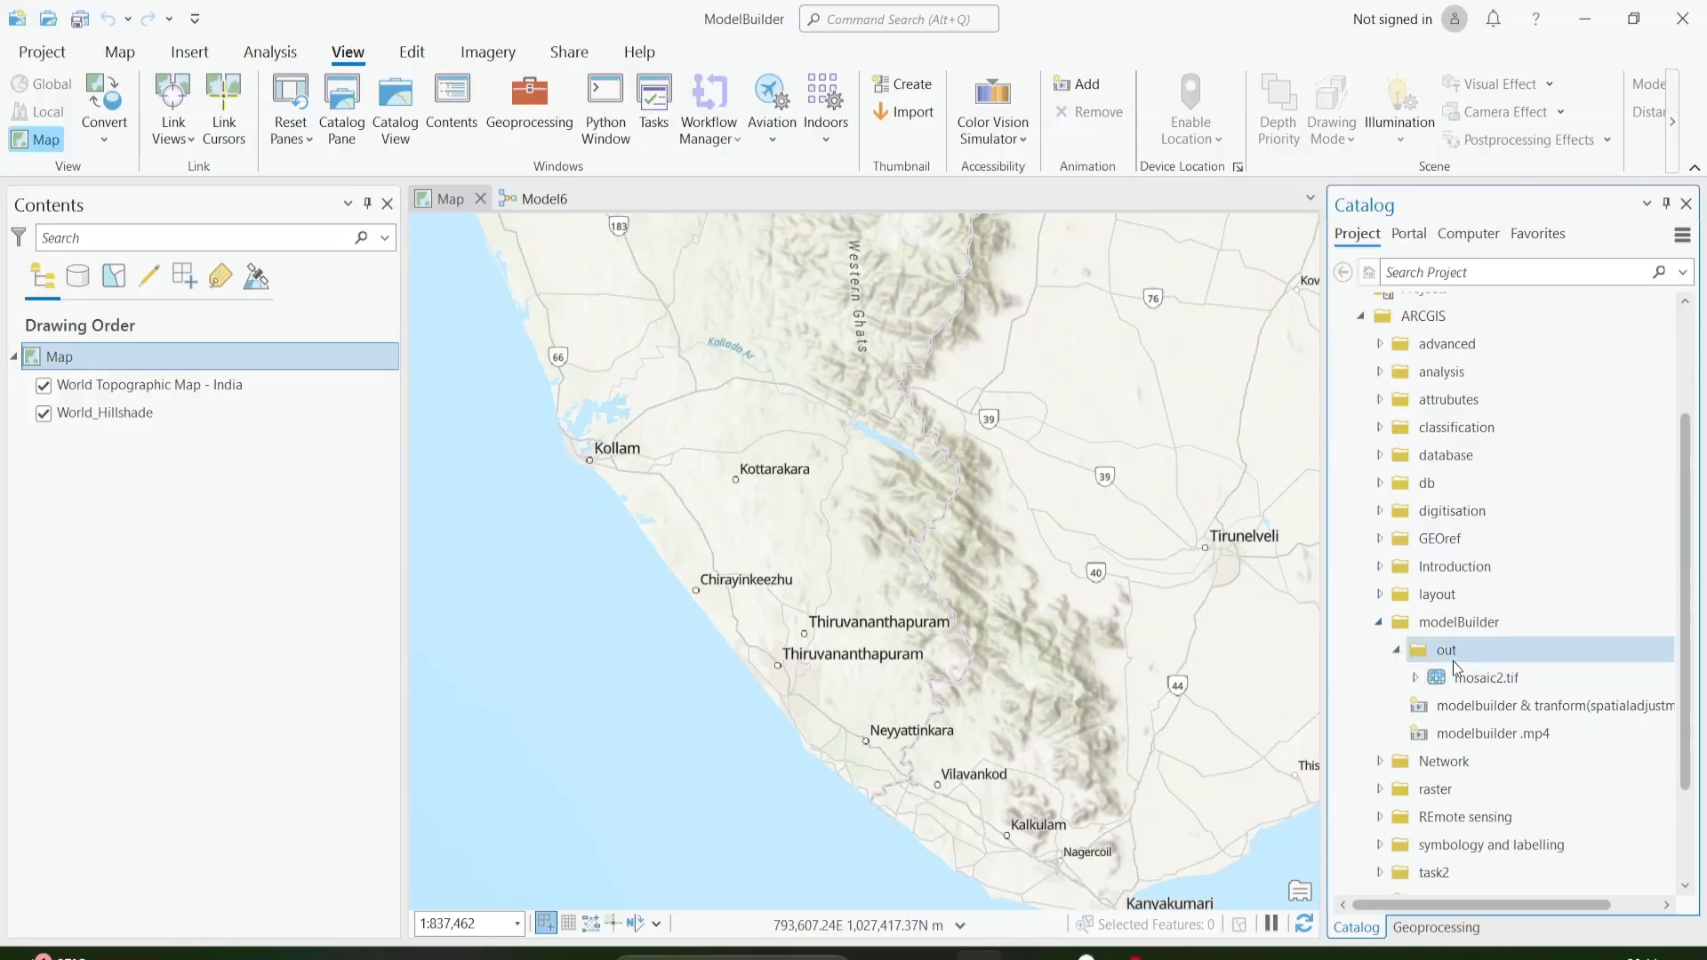
right_click(1455, 665)
click(1281, 335)
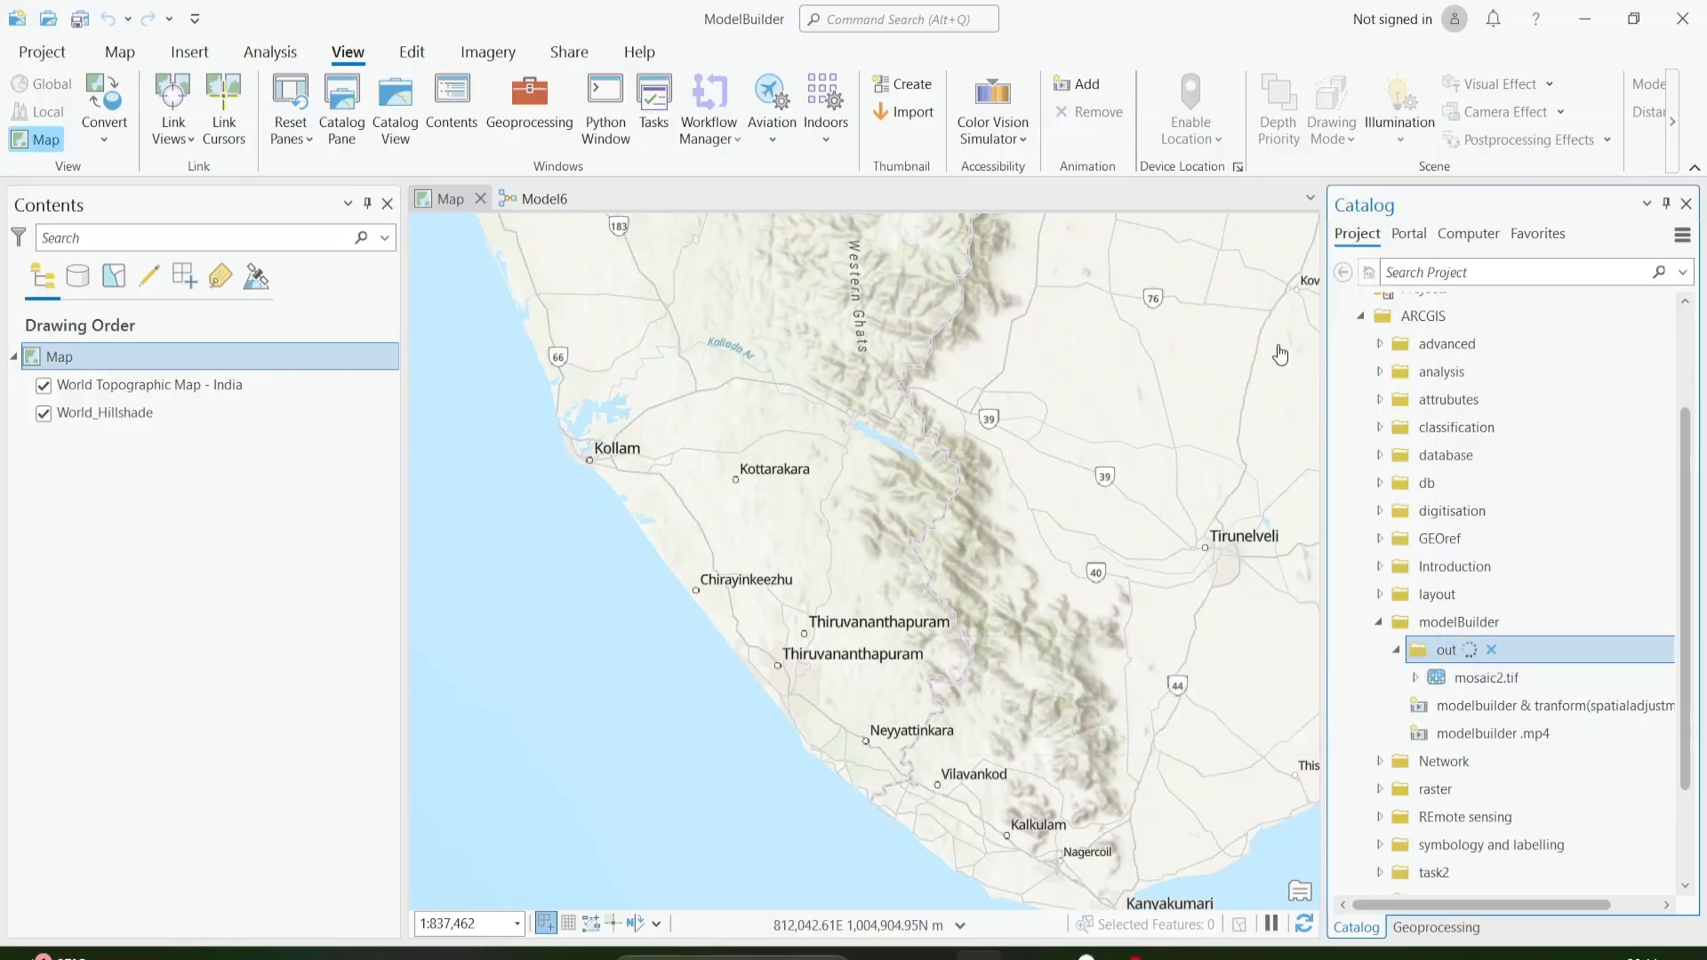
Add the mosaic4.tif raster from the out folder to the current map.
right_click(1483, 706)
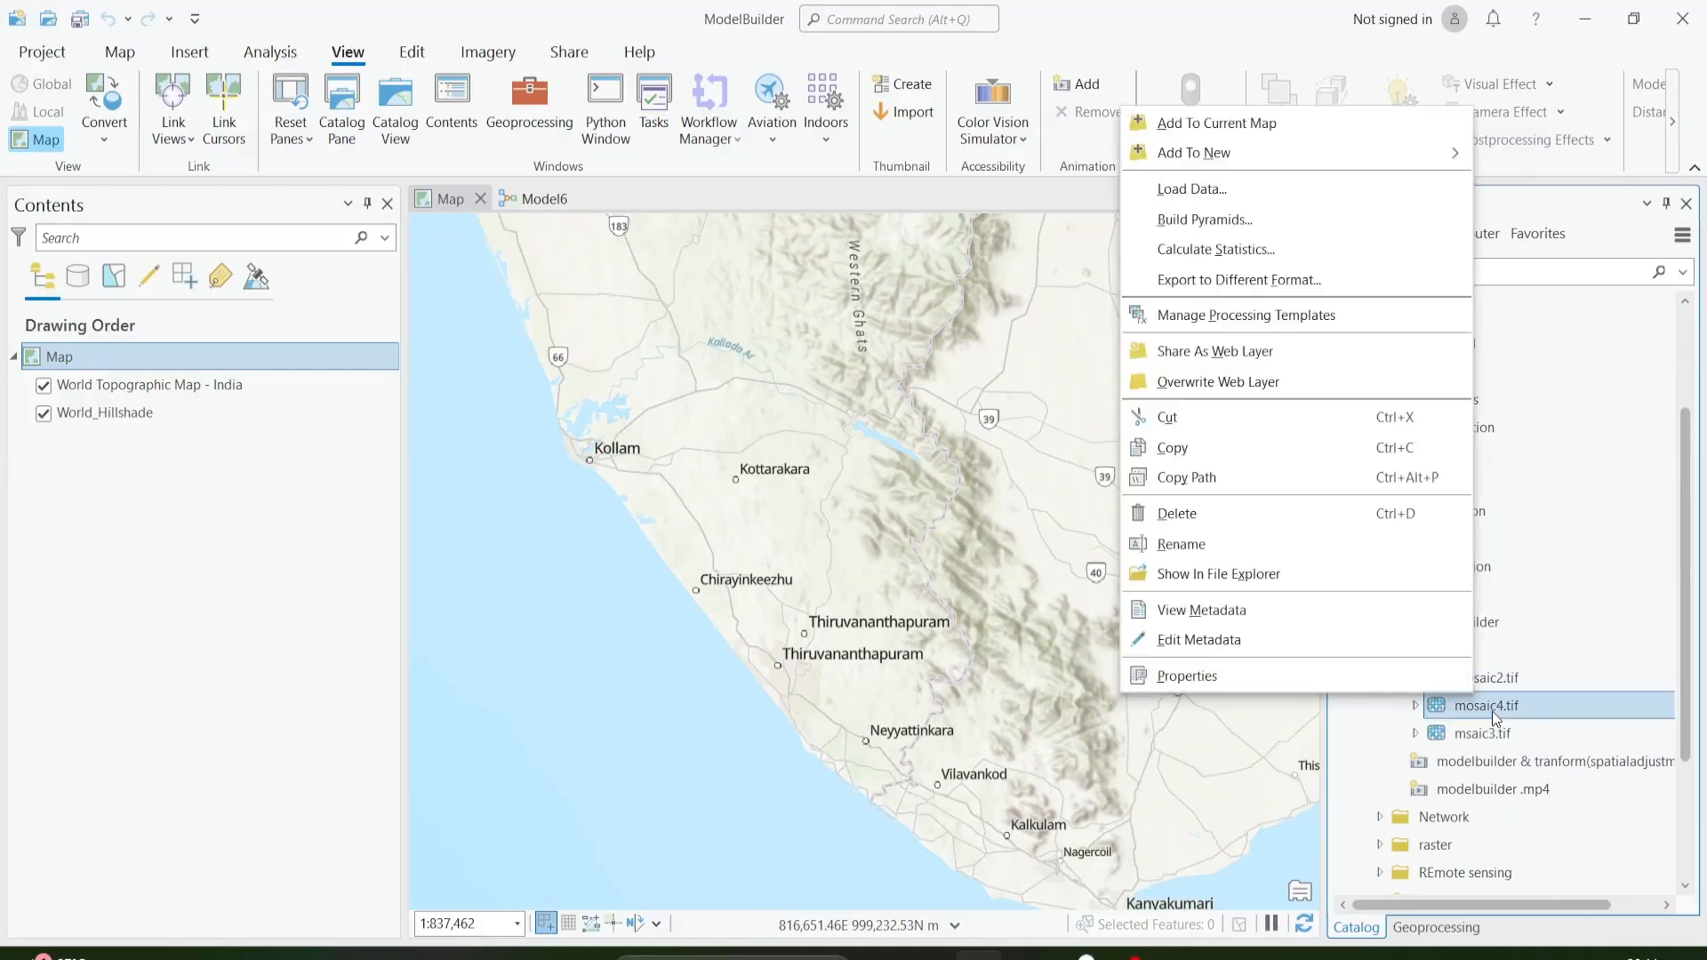
click(1241, 125)
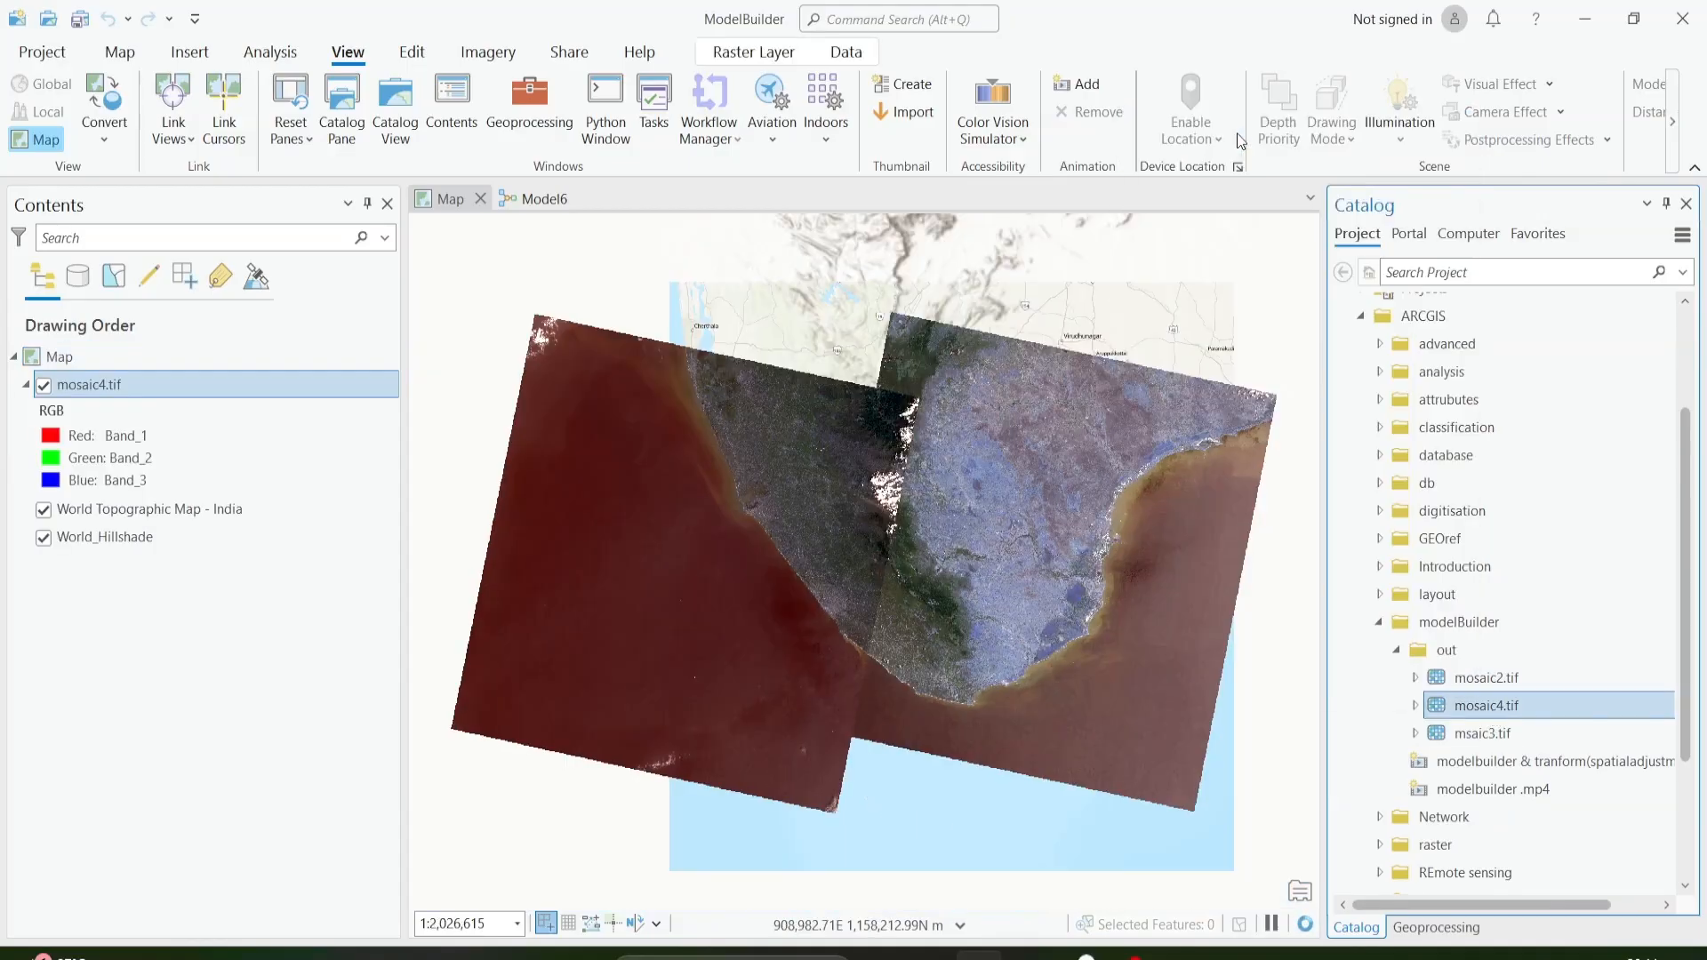
right_click(1496, 714)
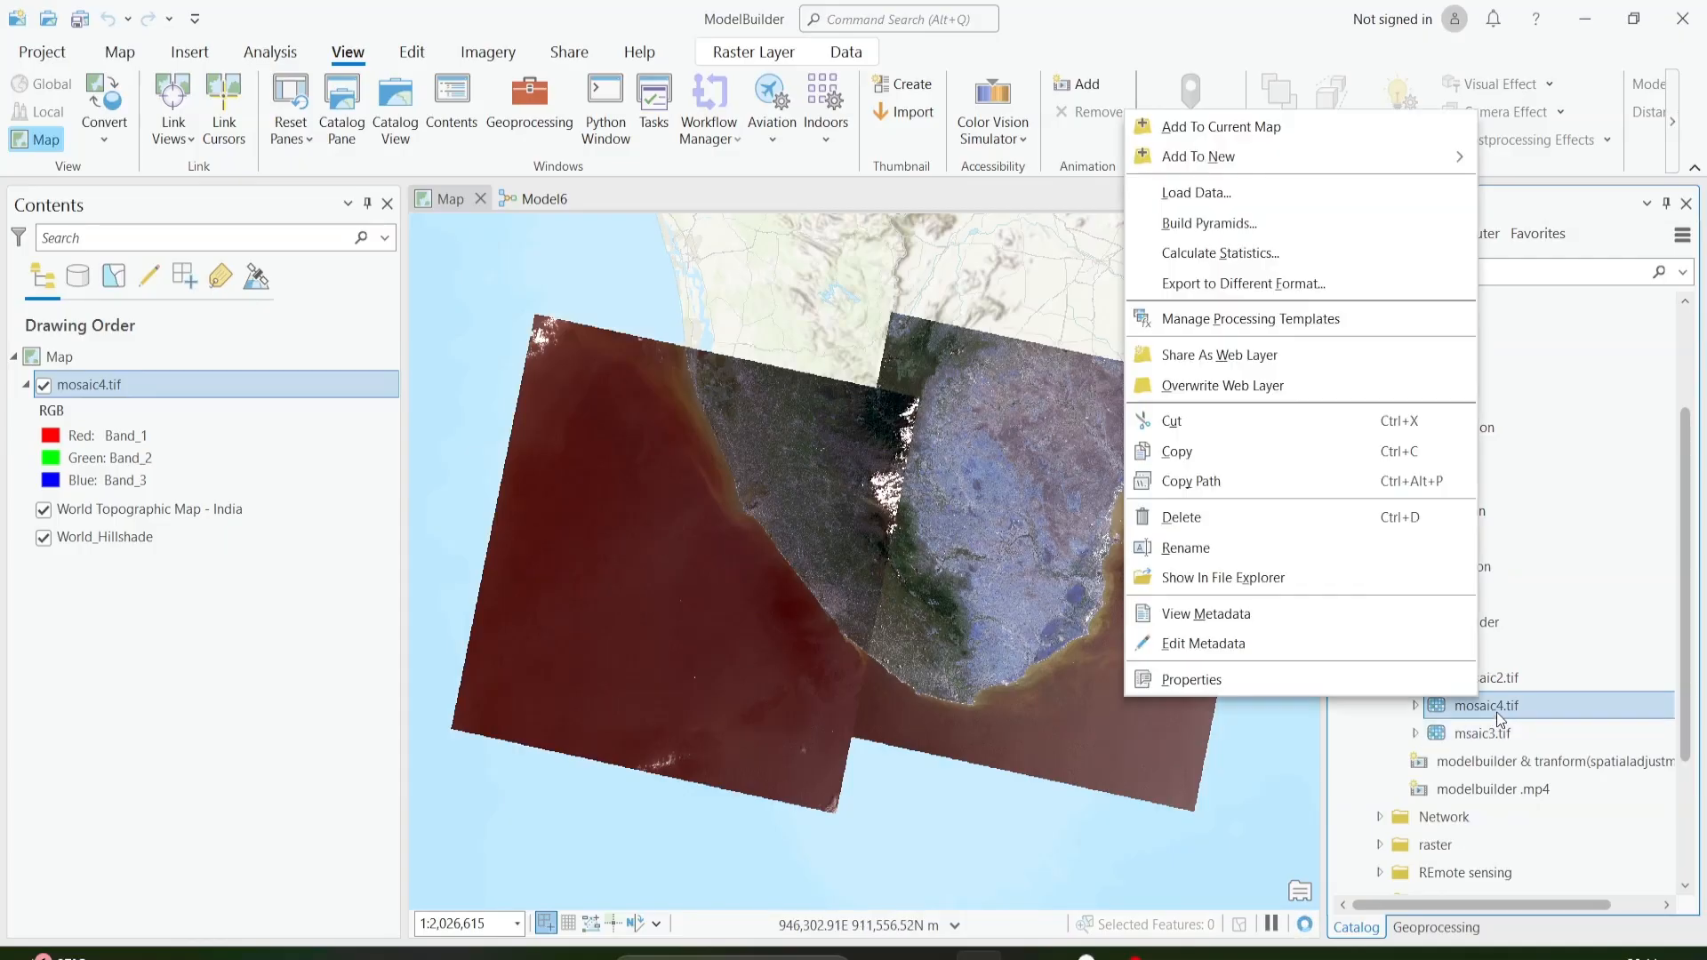
click(1631, 617)
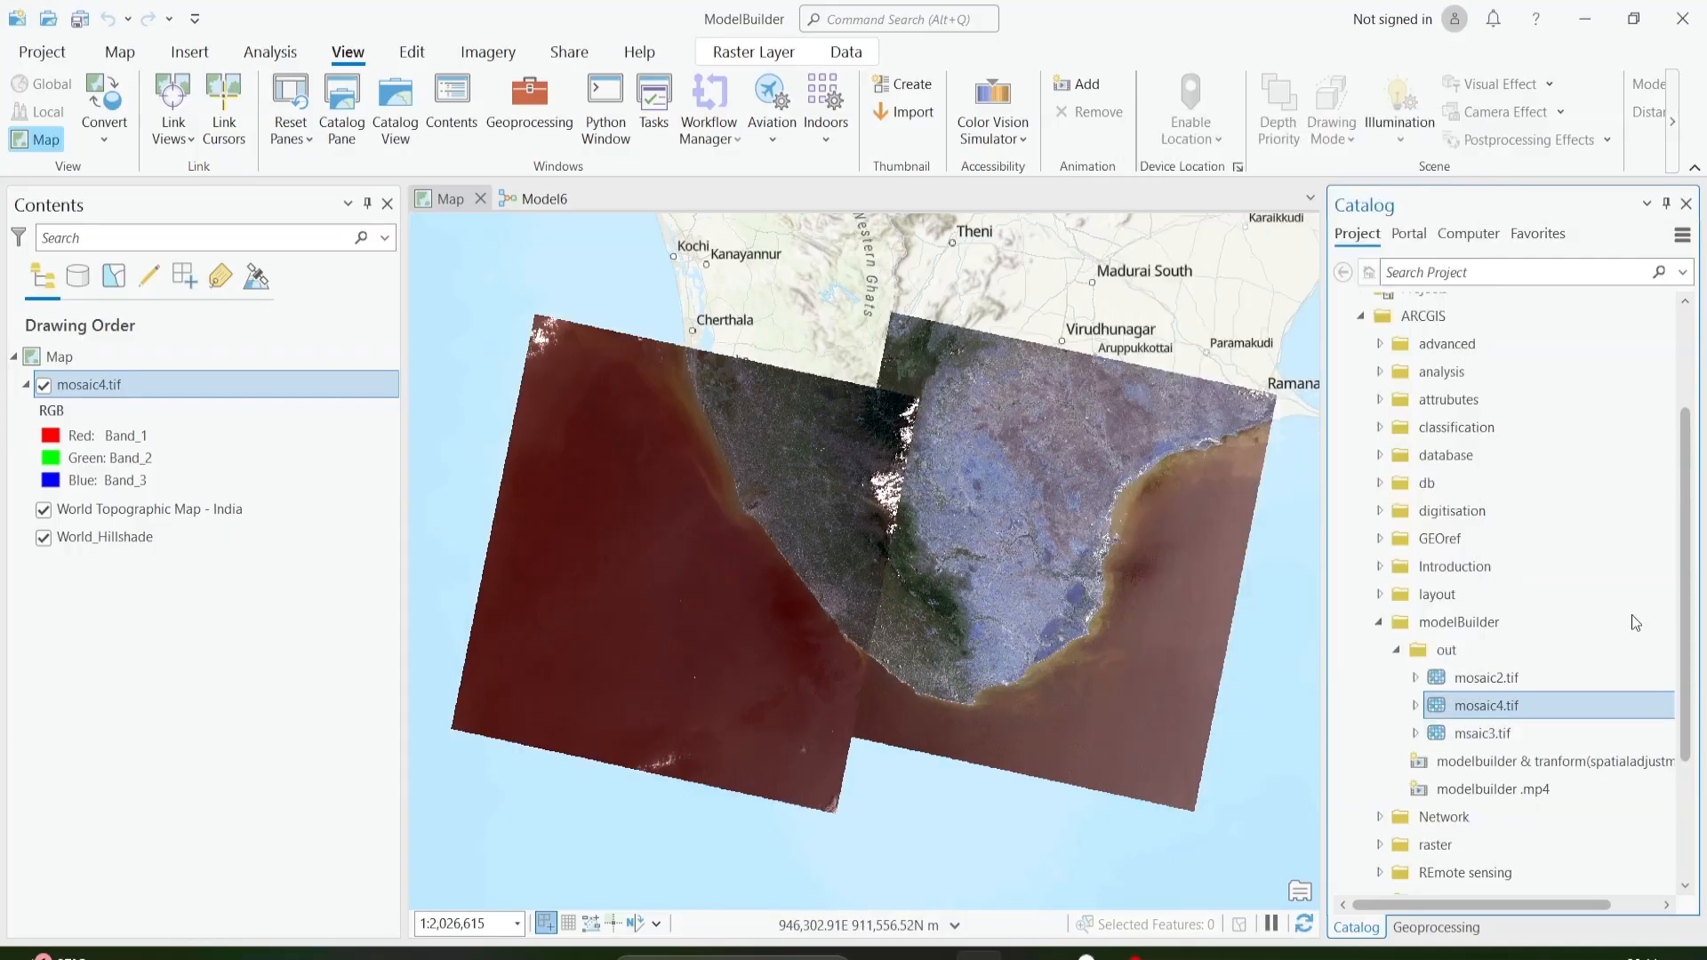
Add the mosaic4_Clip raster from ModelBuilder.gdb in the Projects folder to the current map and inspect the clipped area.
scroll(1592, 598, up, 3)
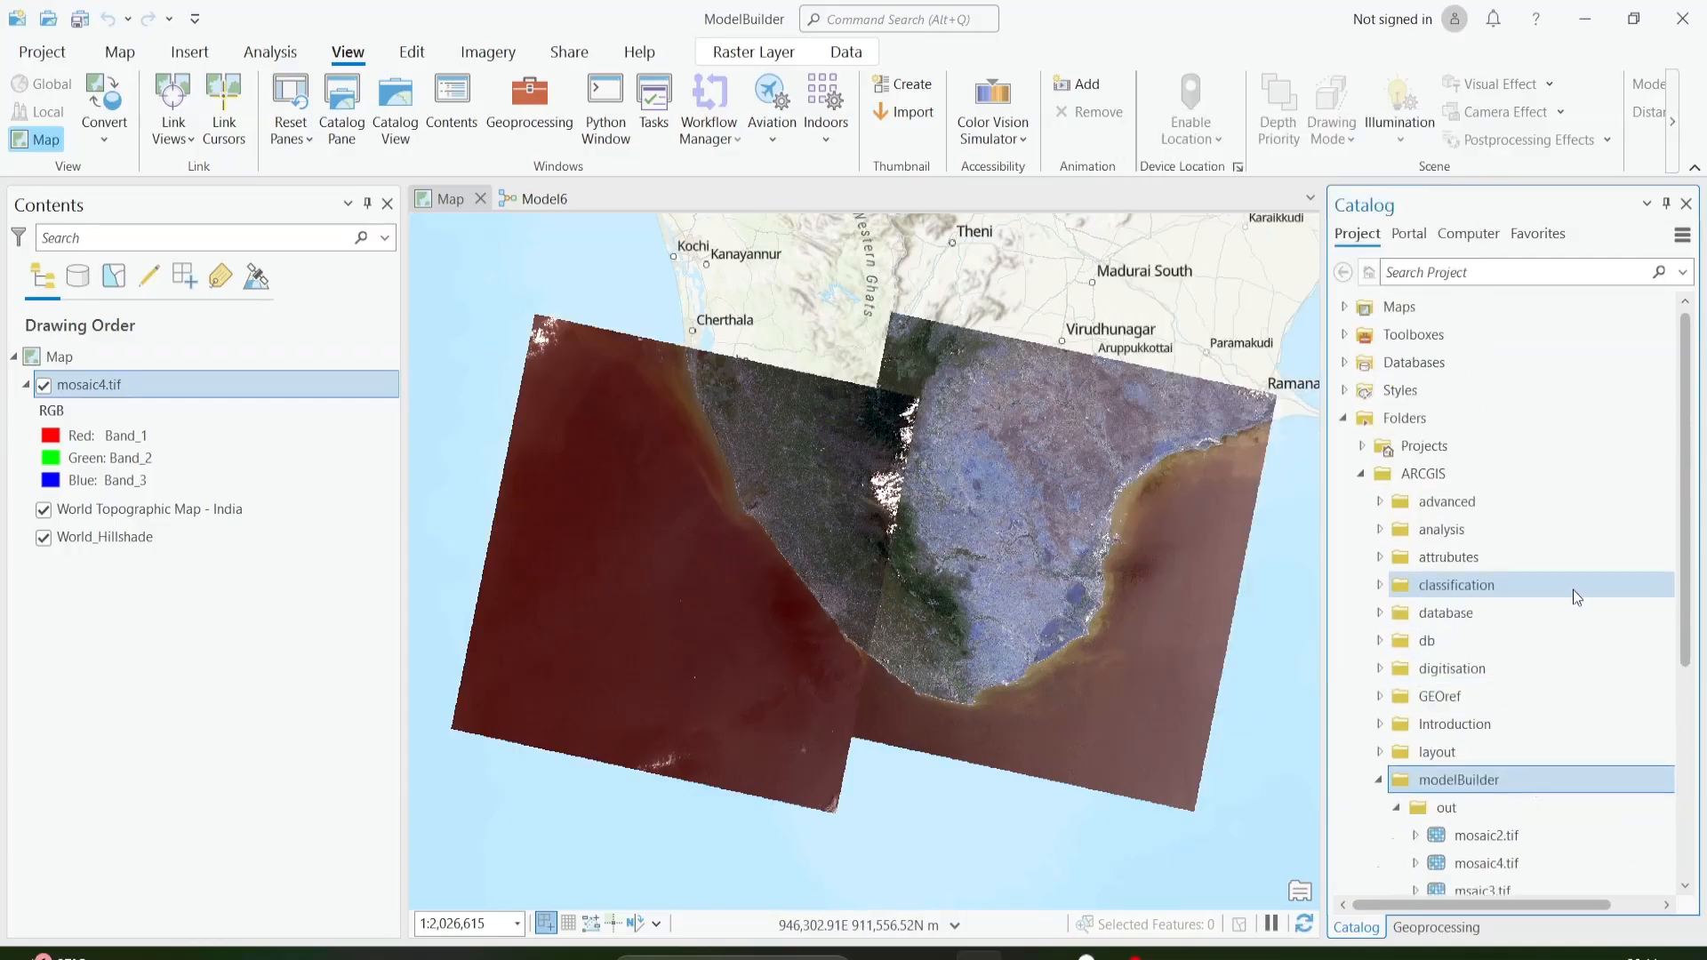
click(1360, 446)
click(1381, 473)
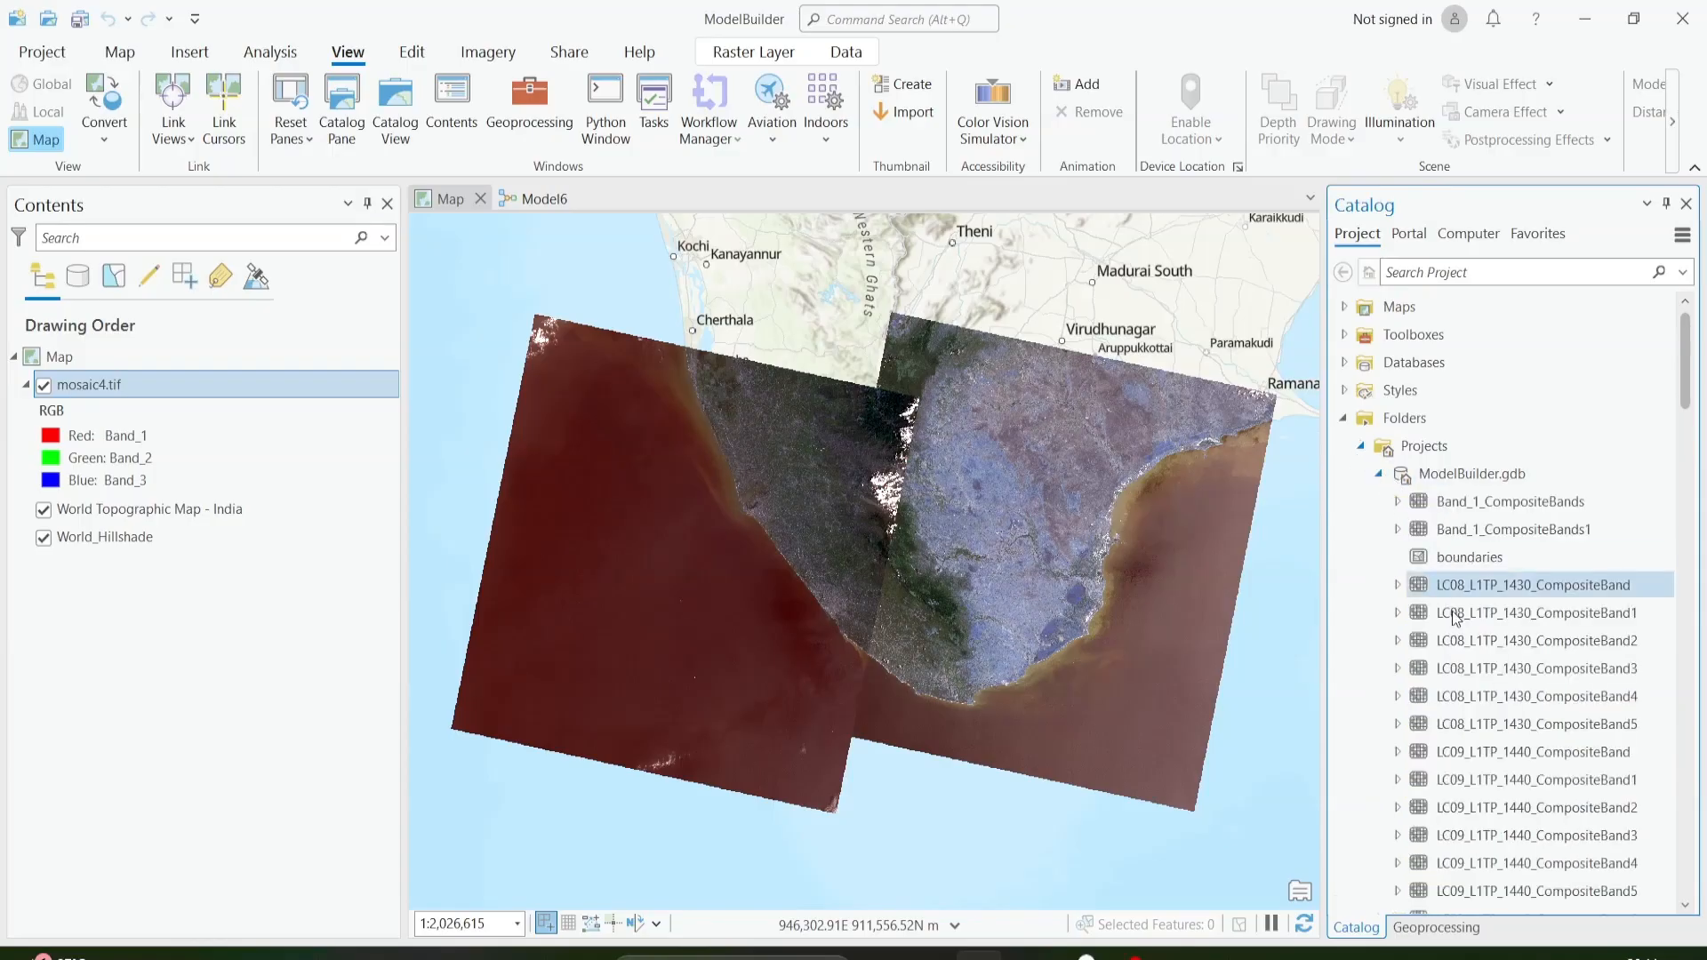
scroll(1460, 647, down, 1)
scroll(1461, 646, down, 3)
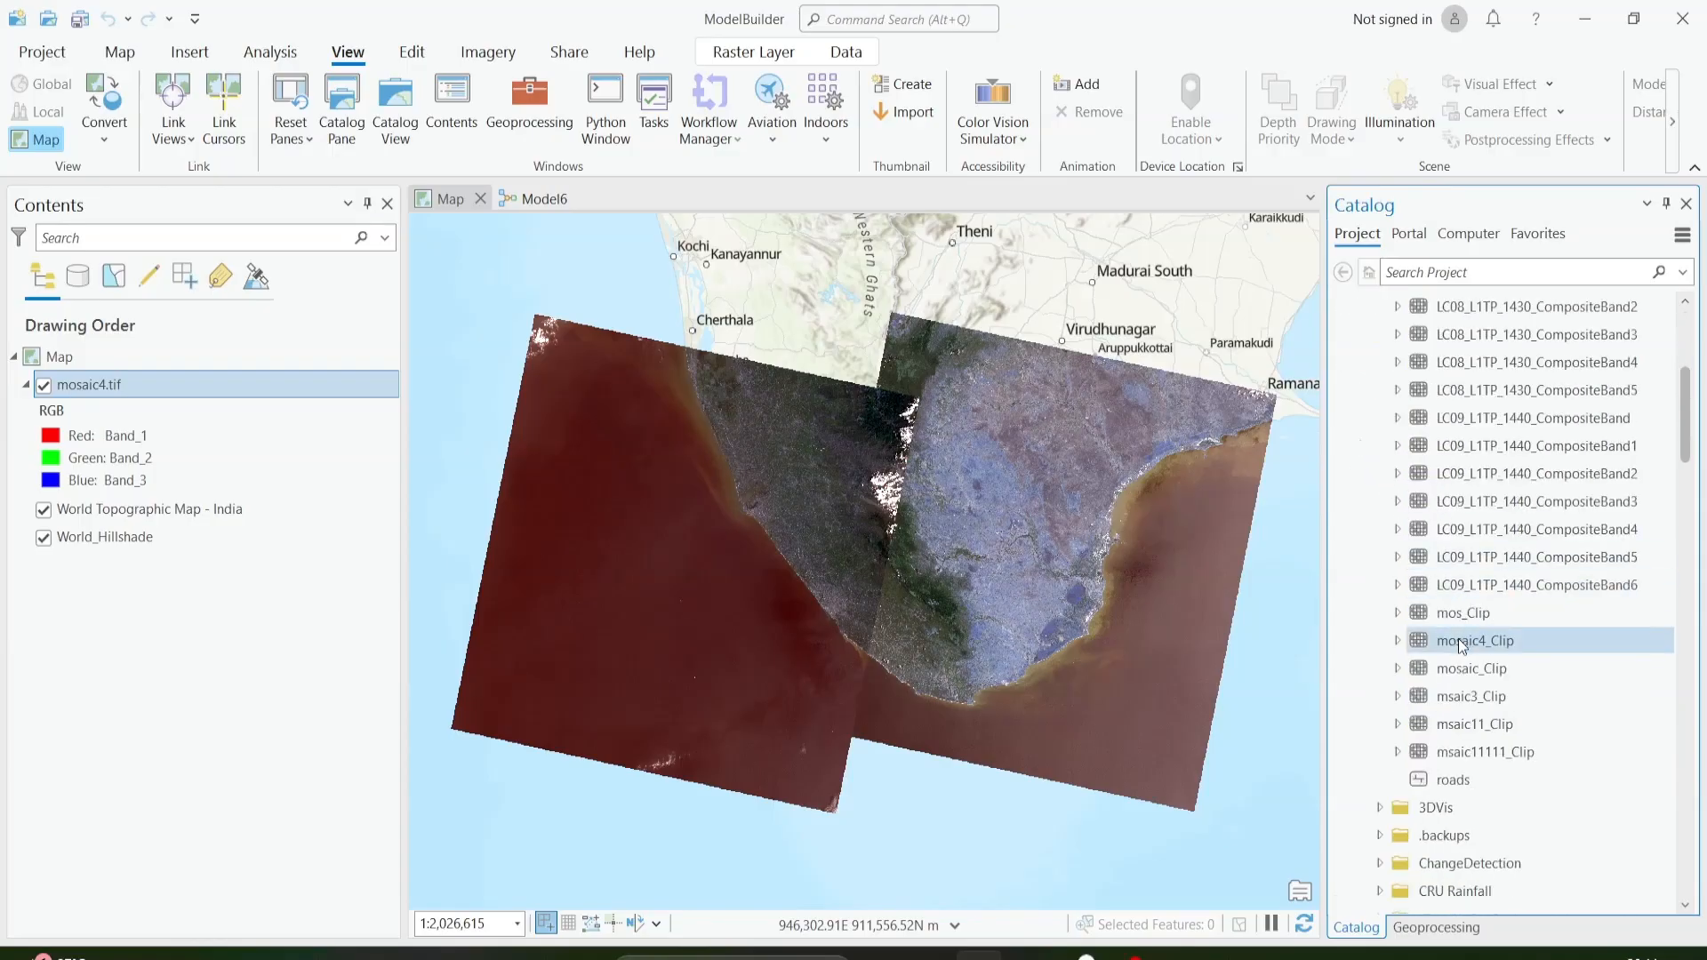
click(1503, 653)
right_click(1503, 653)
click(1231, 85)
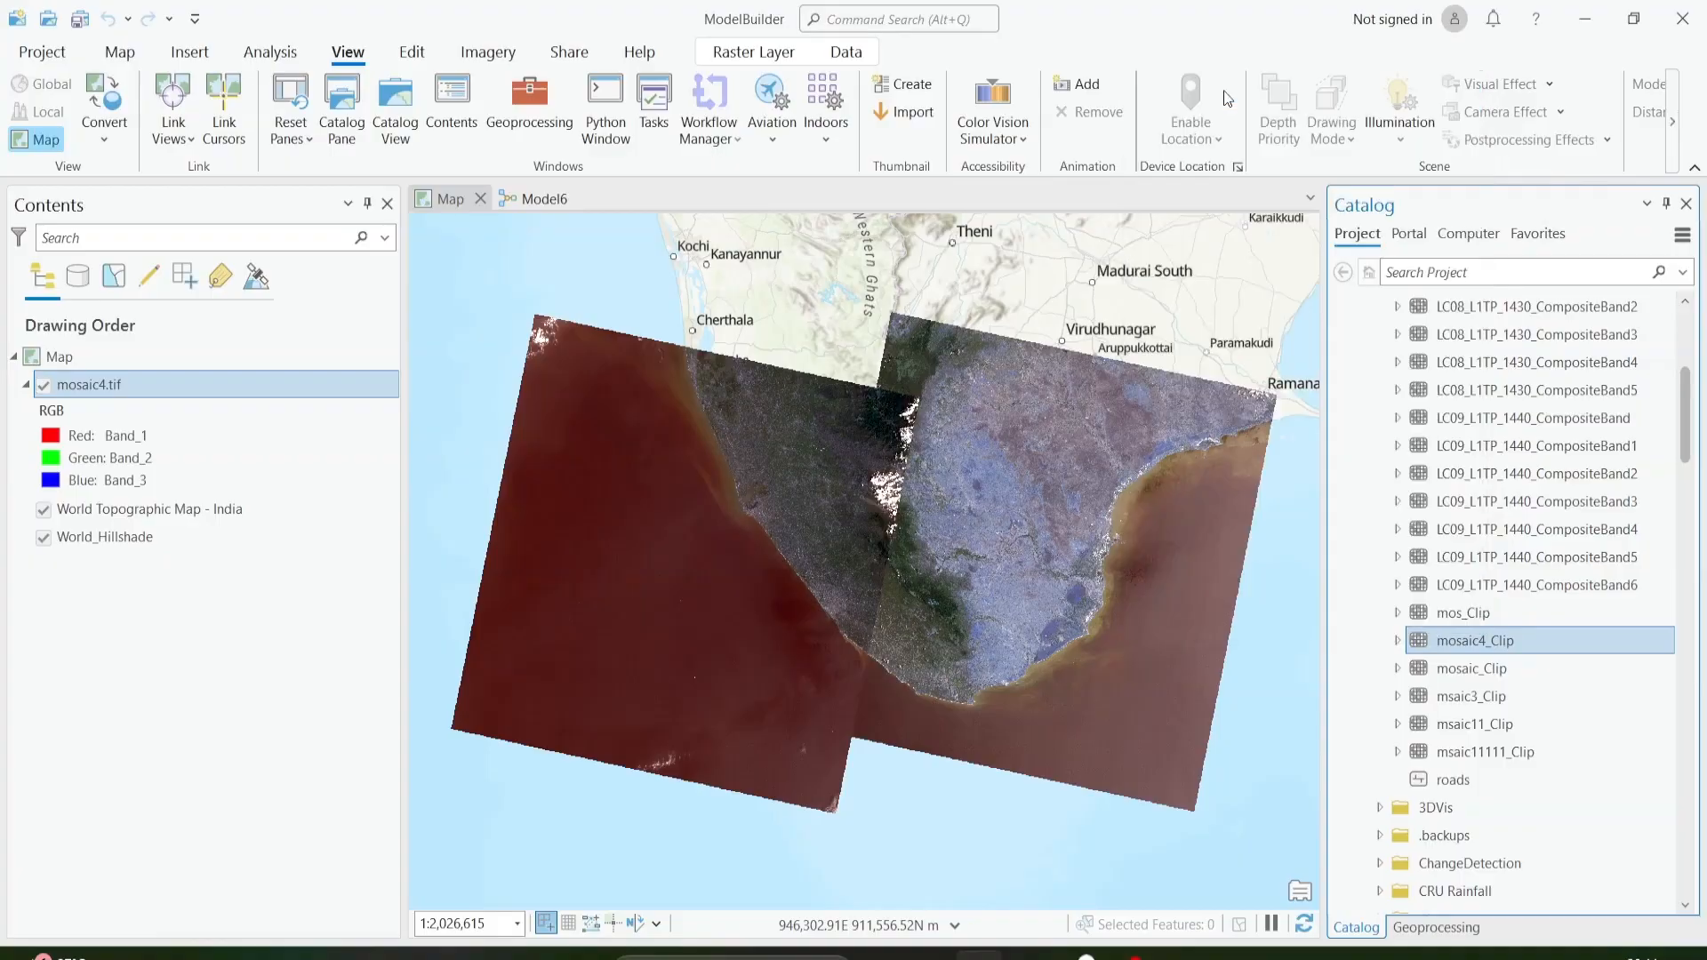
scroll(892, 603, up, 3)
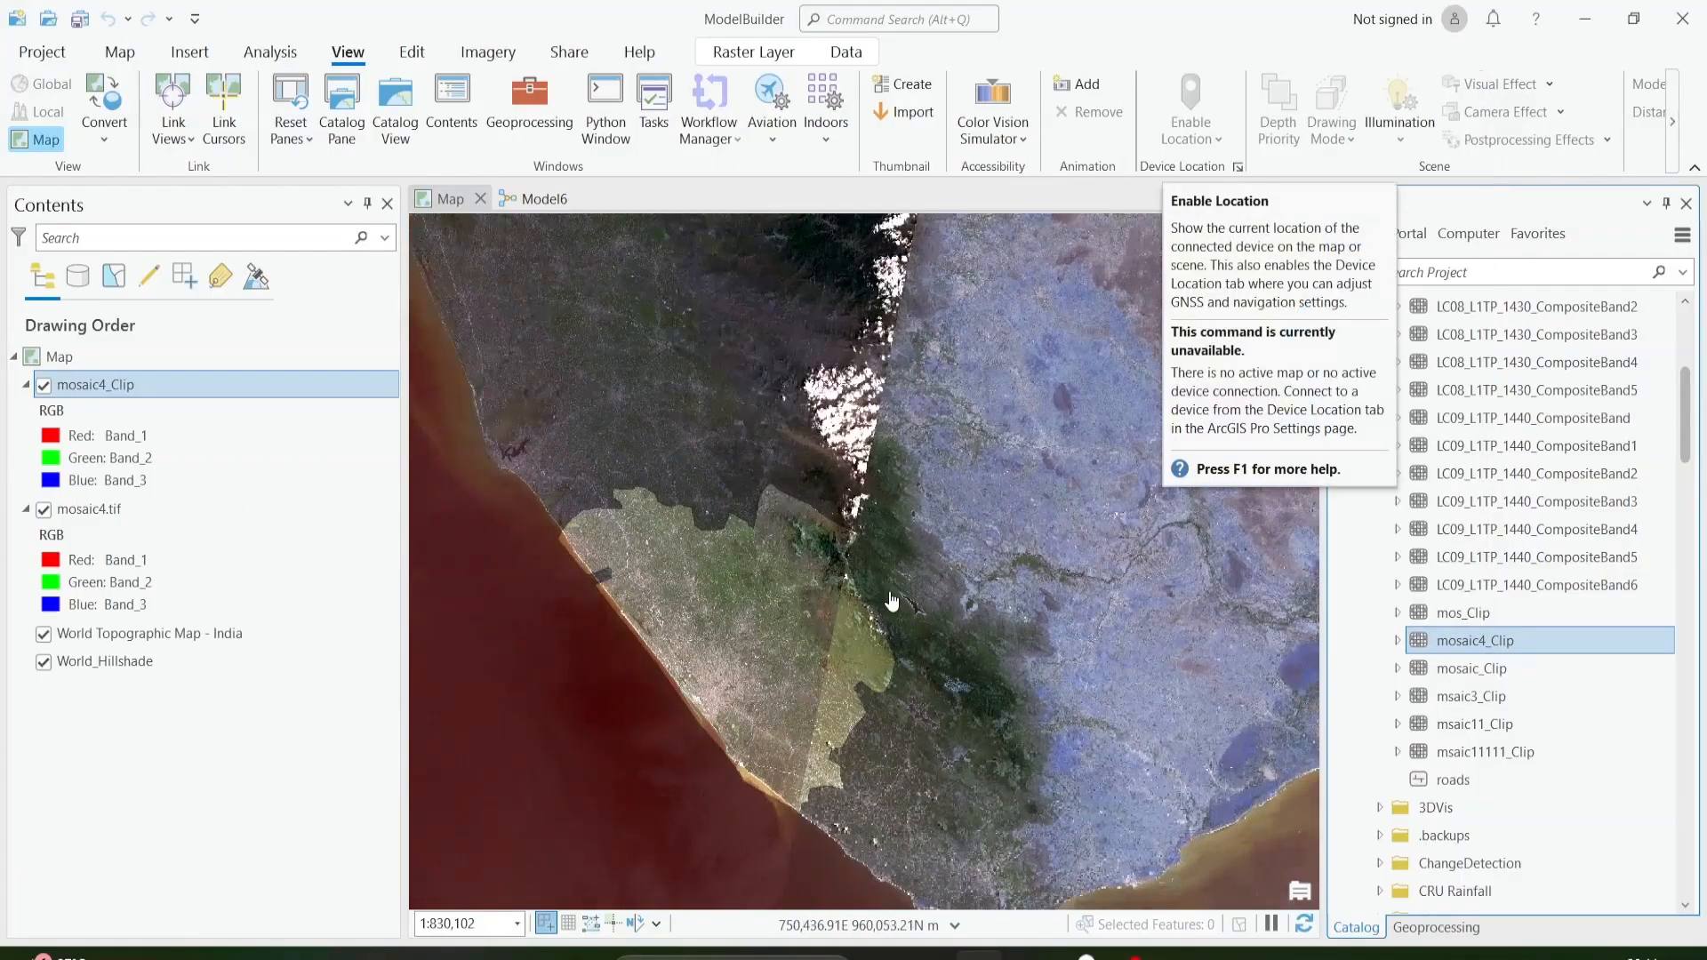
scroll(892, 602, down, 2)
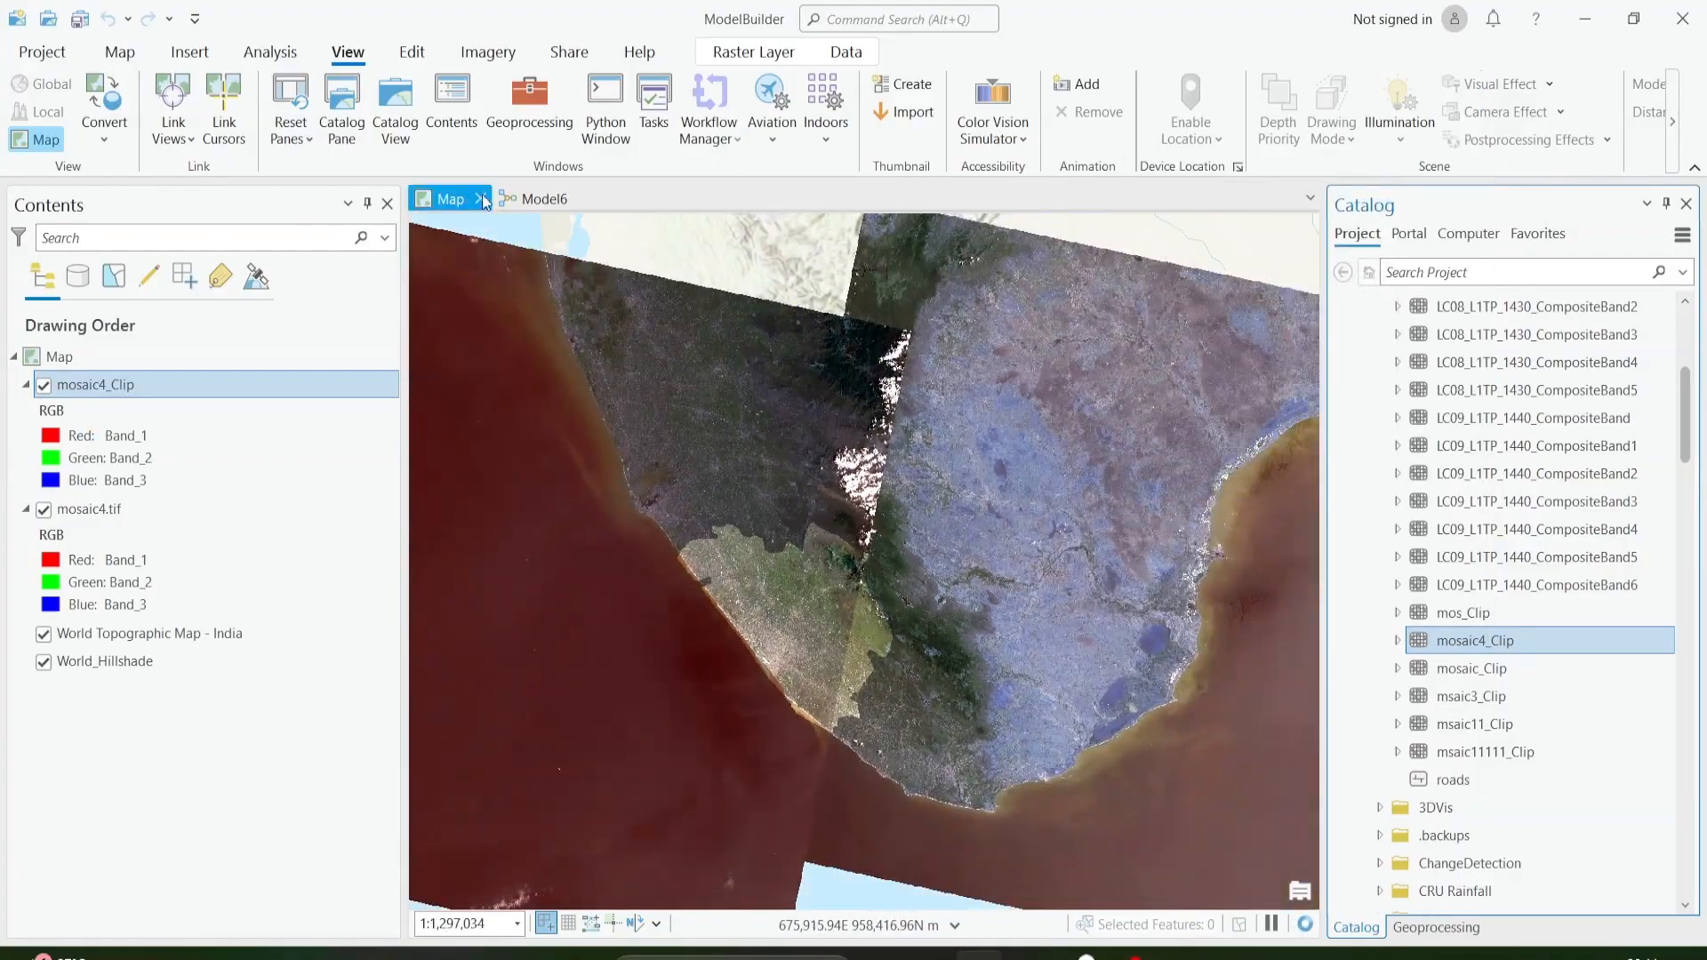
Check the Add To Display and Intermediate Data settings of the composite, mosaic and clip outputs in the Model6 diagram.
click(546, 199)
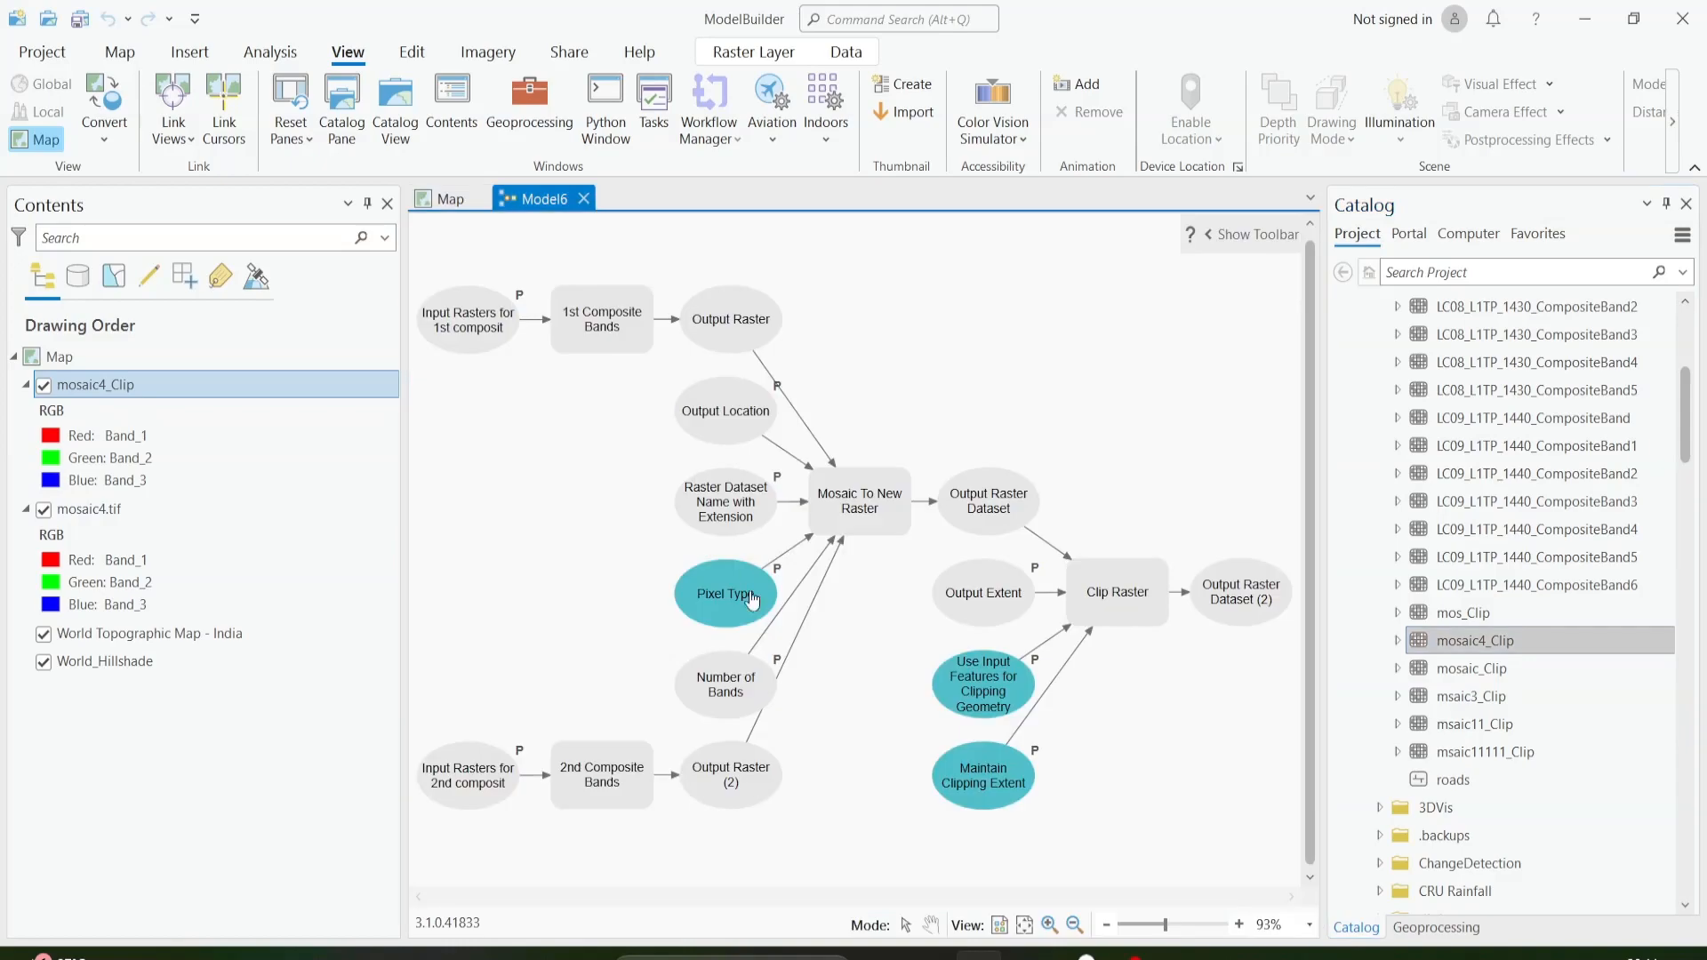
right_click(710, 330)
click(878, 803)
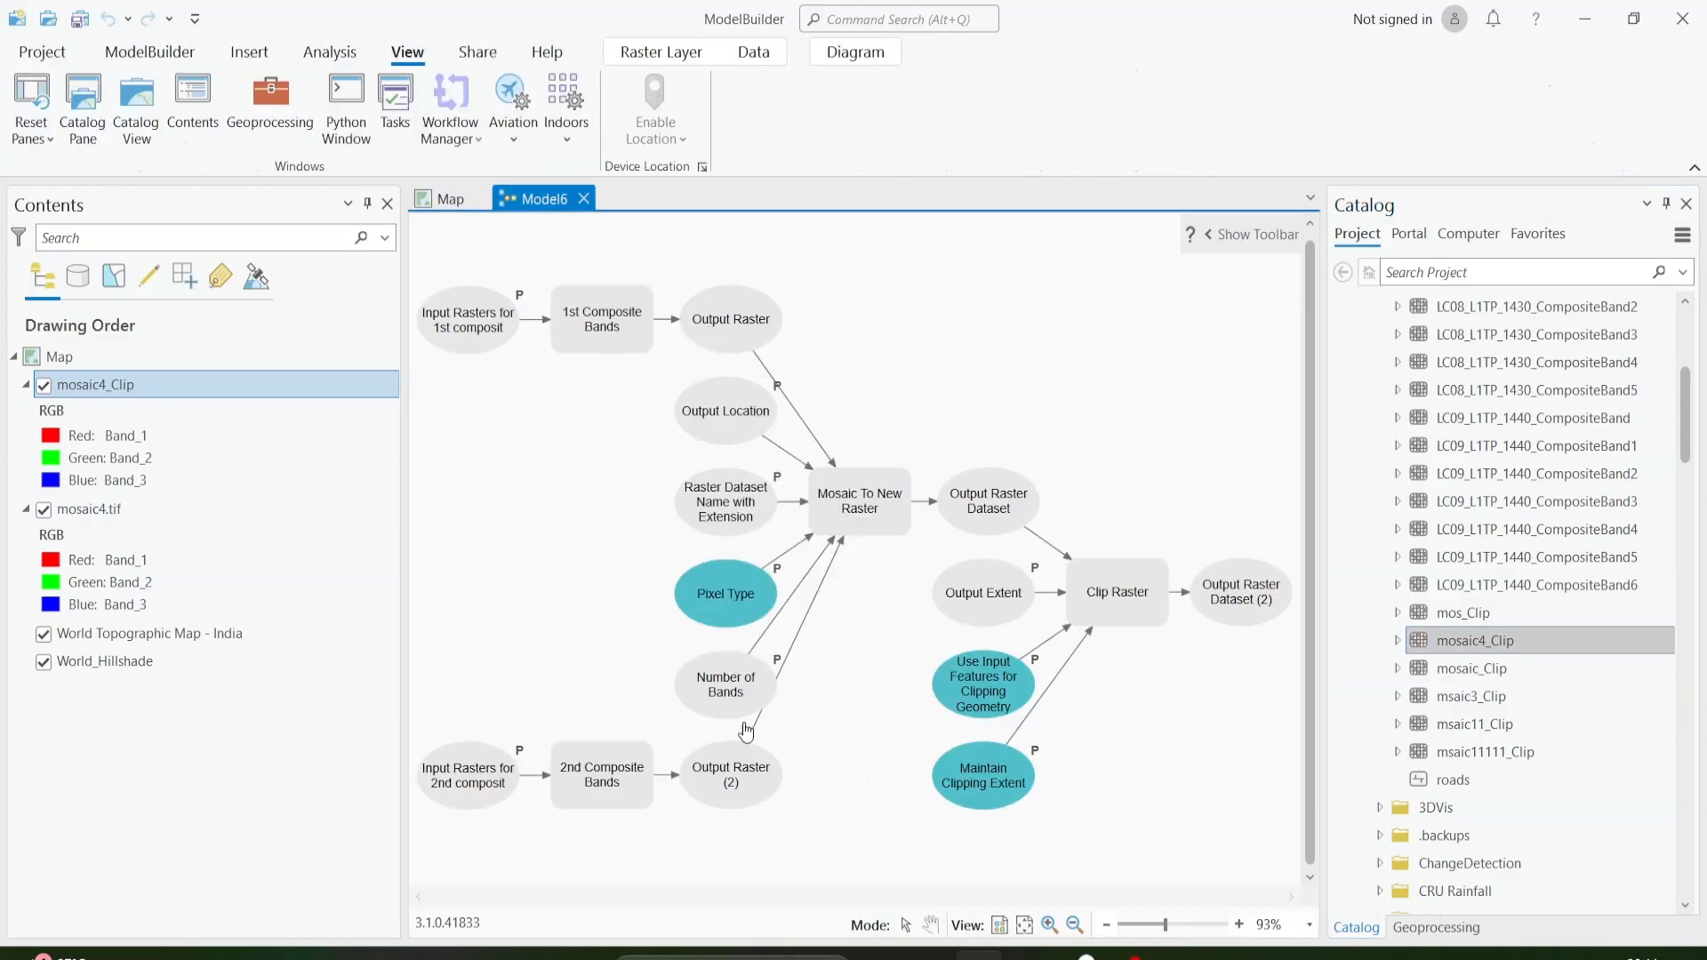
right_click(741, 775)
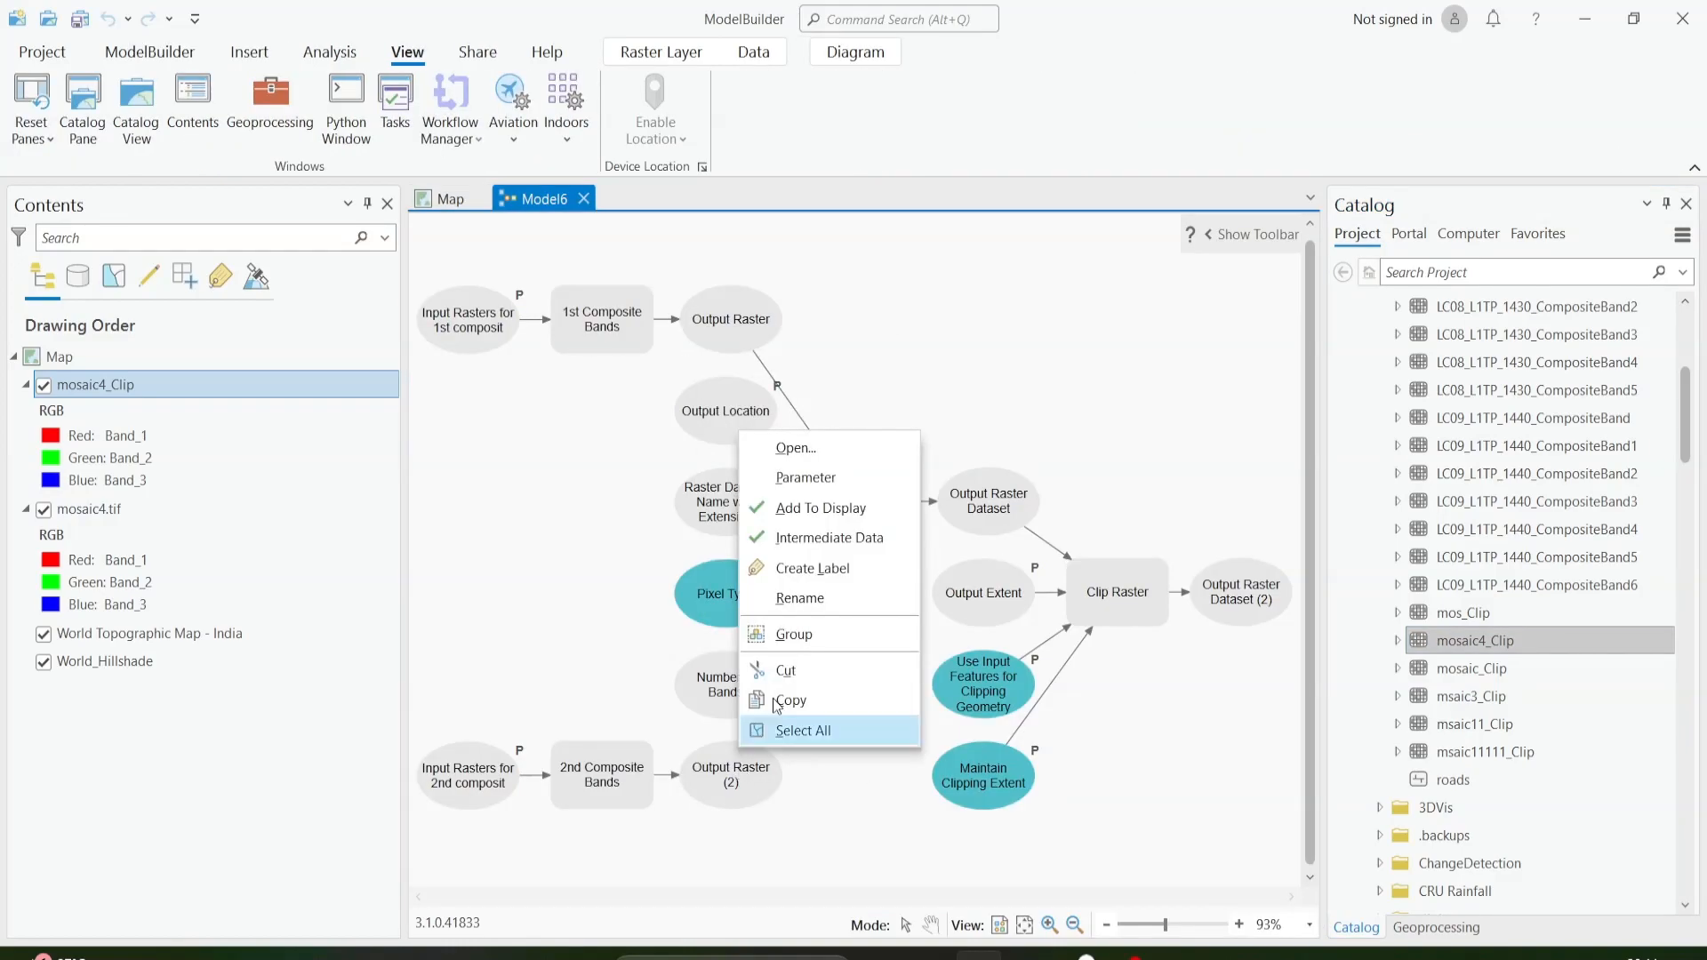
right_click(999, 509)
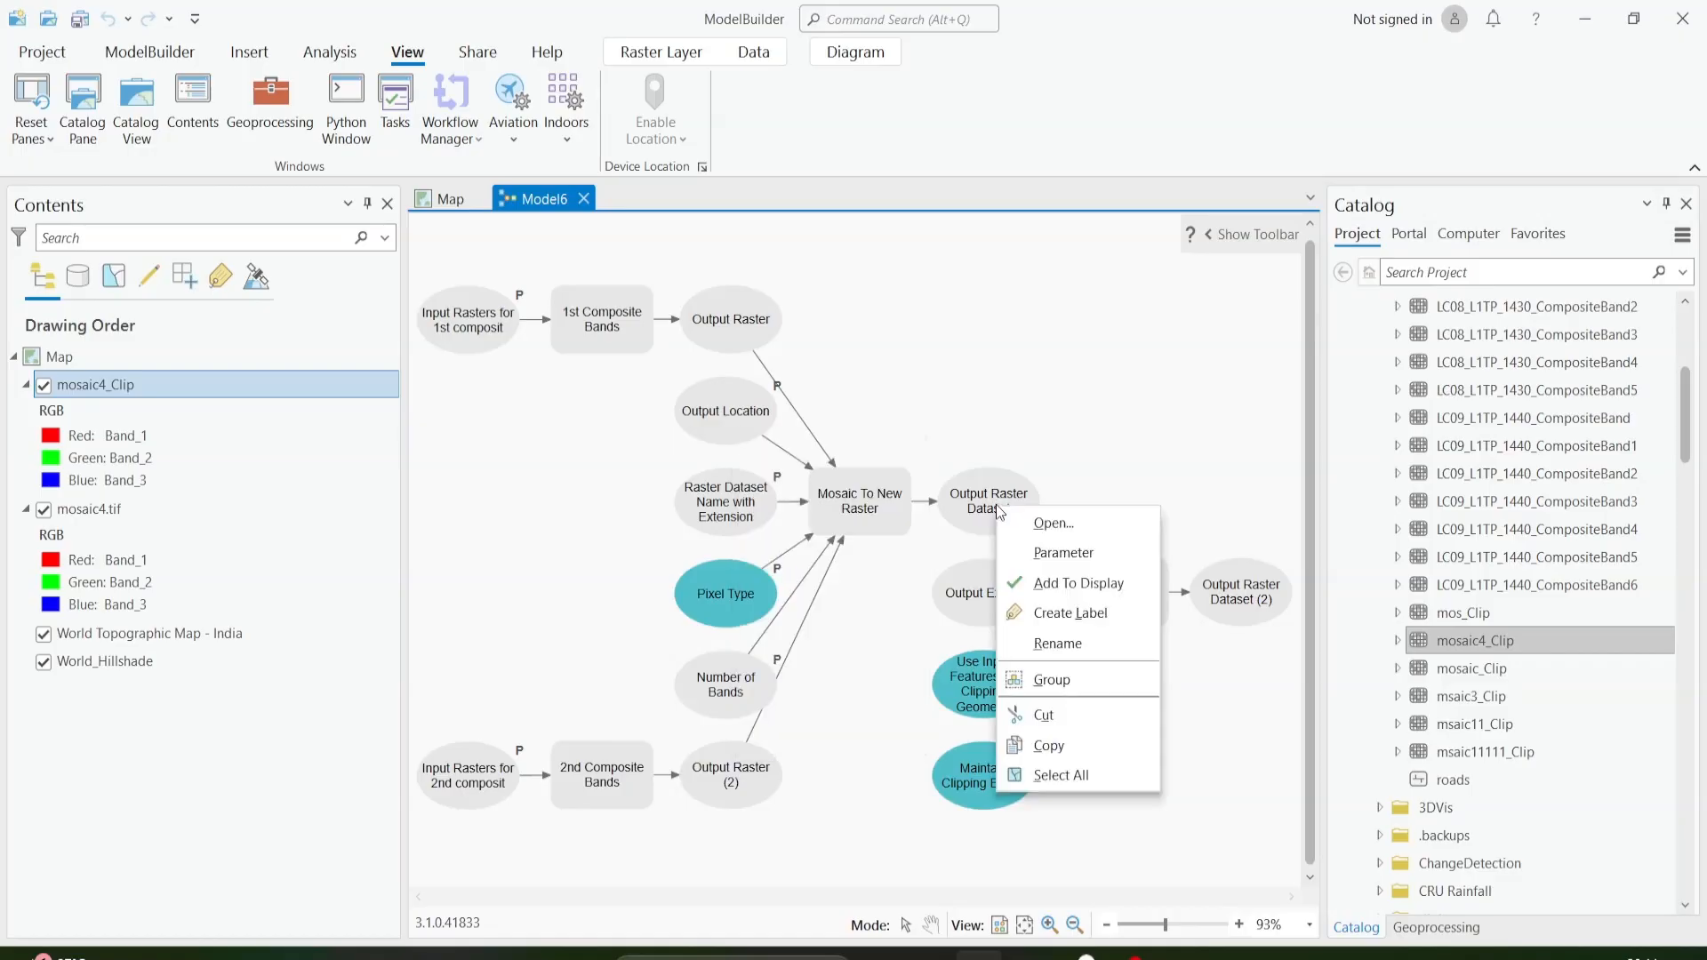
click(1209, 744)
right_click(1248, 612)
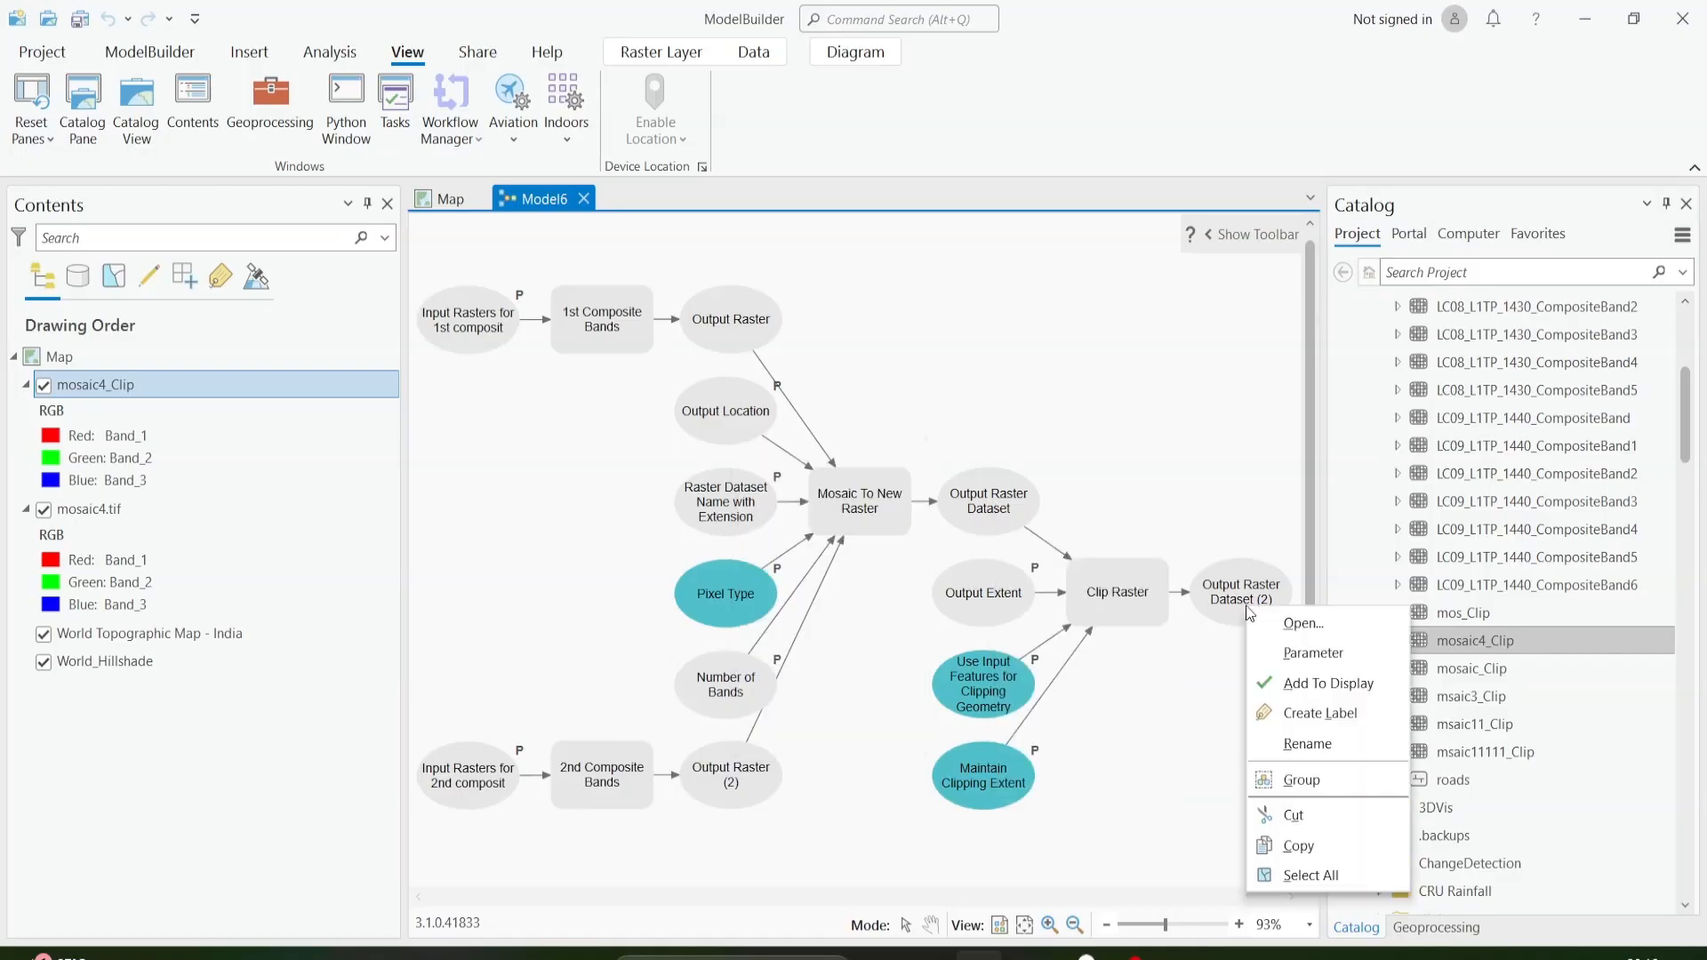
click(1193, 701)
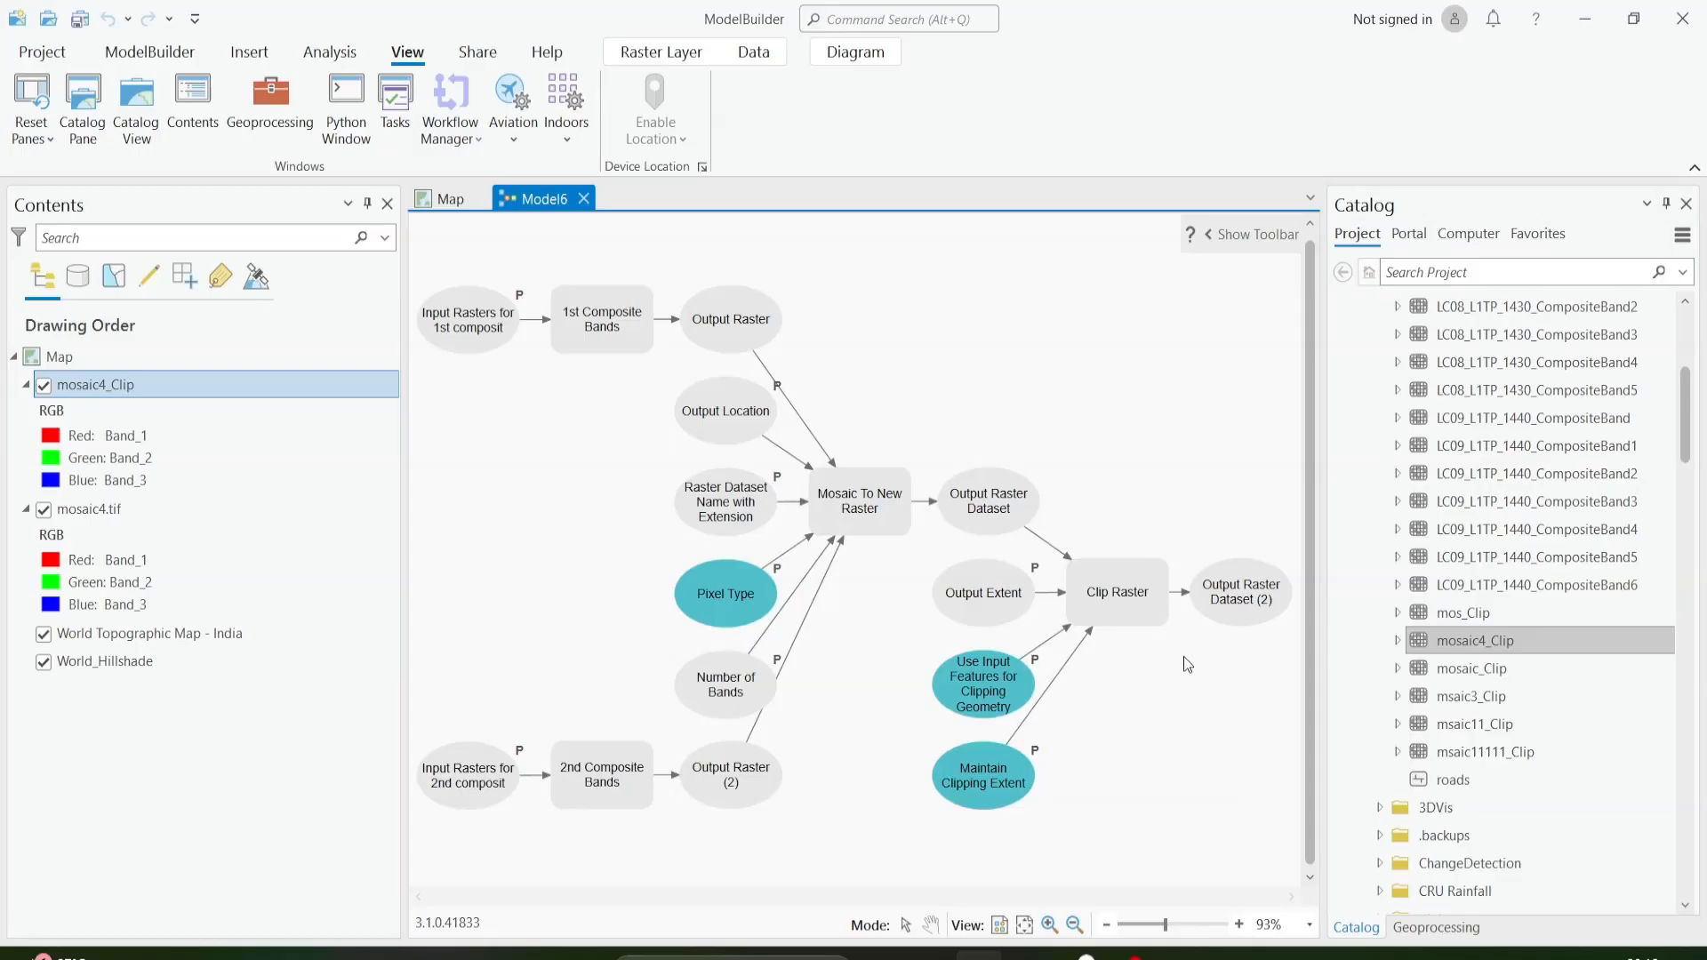
View the full mosaic on the map, dismiss the Model6 run notification beside its parameters and return to the Model6 diagram.
click(449, 198)
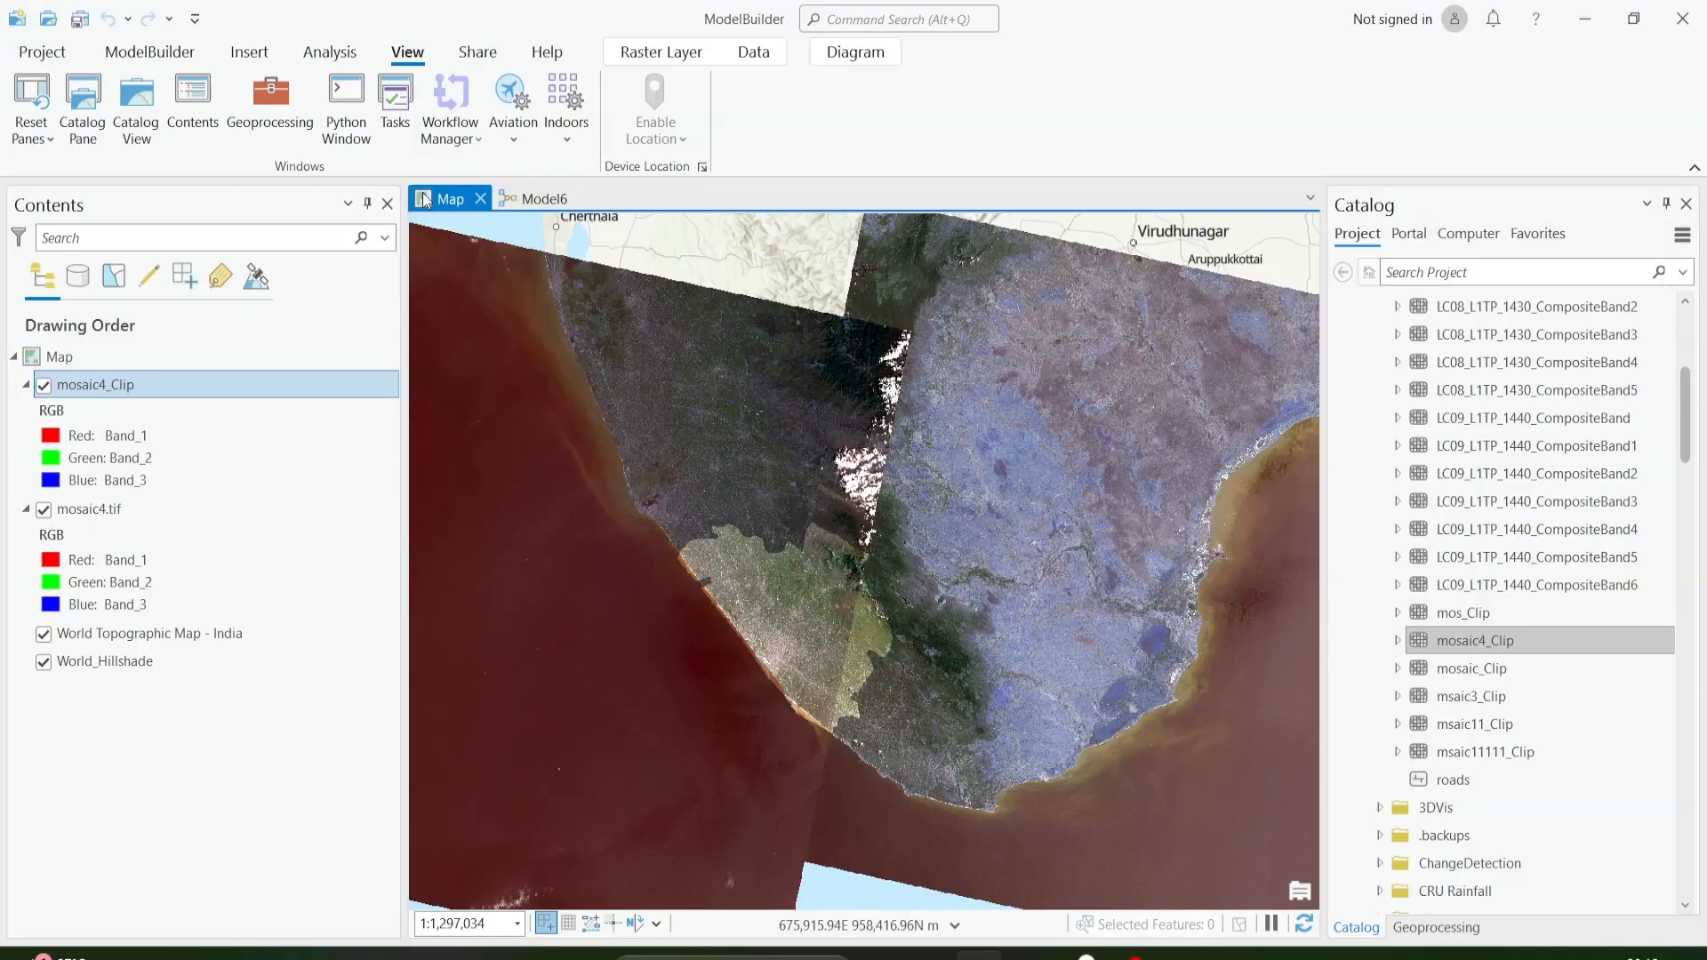
scroll(1168, 701, down, 3)
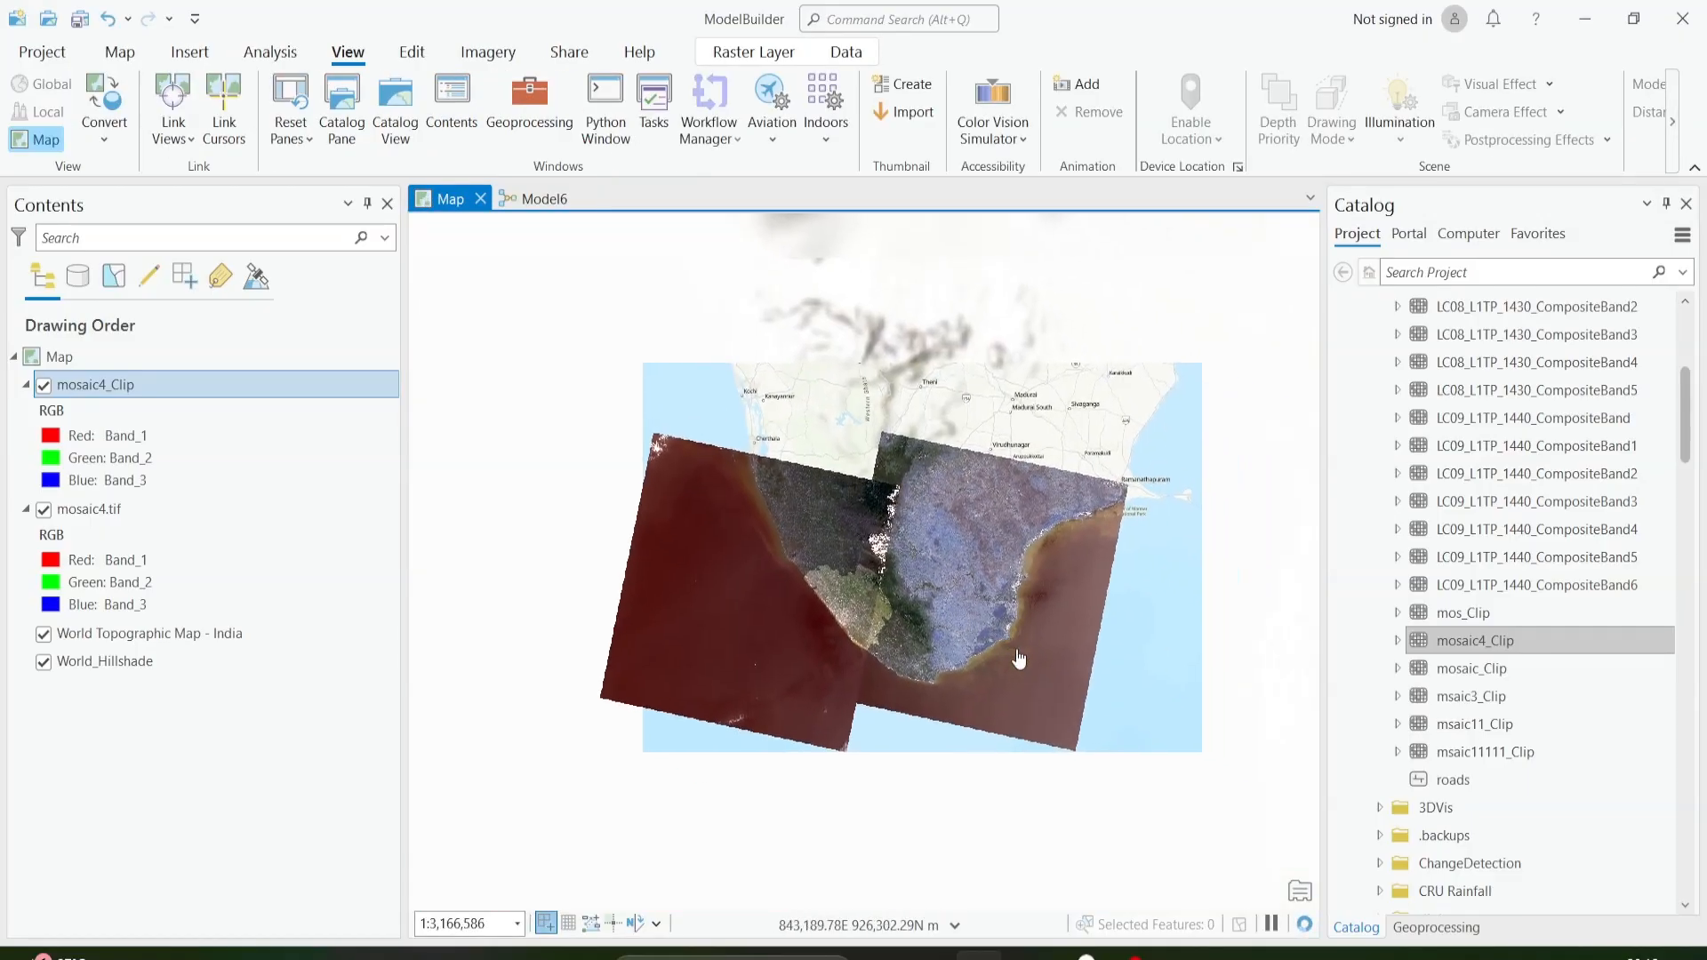
click(1438, 926)
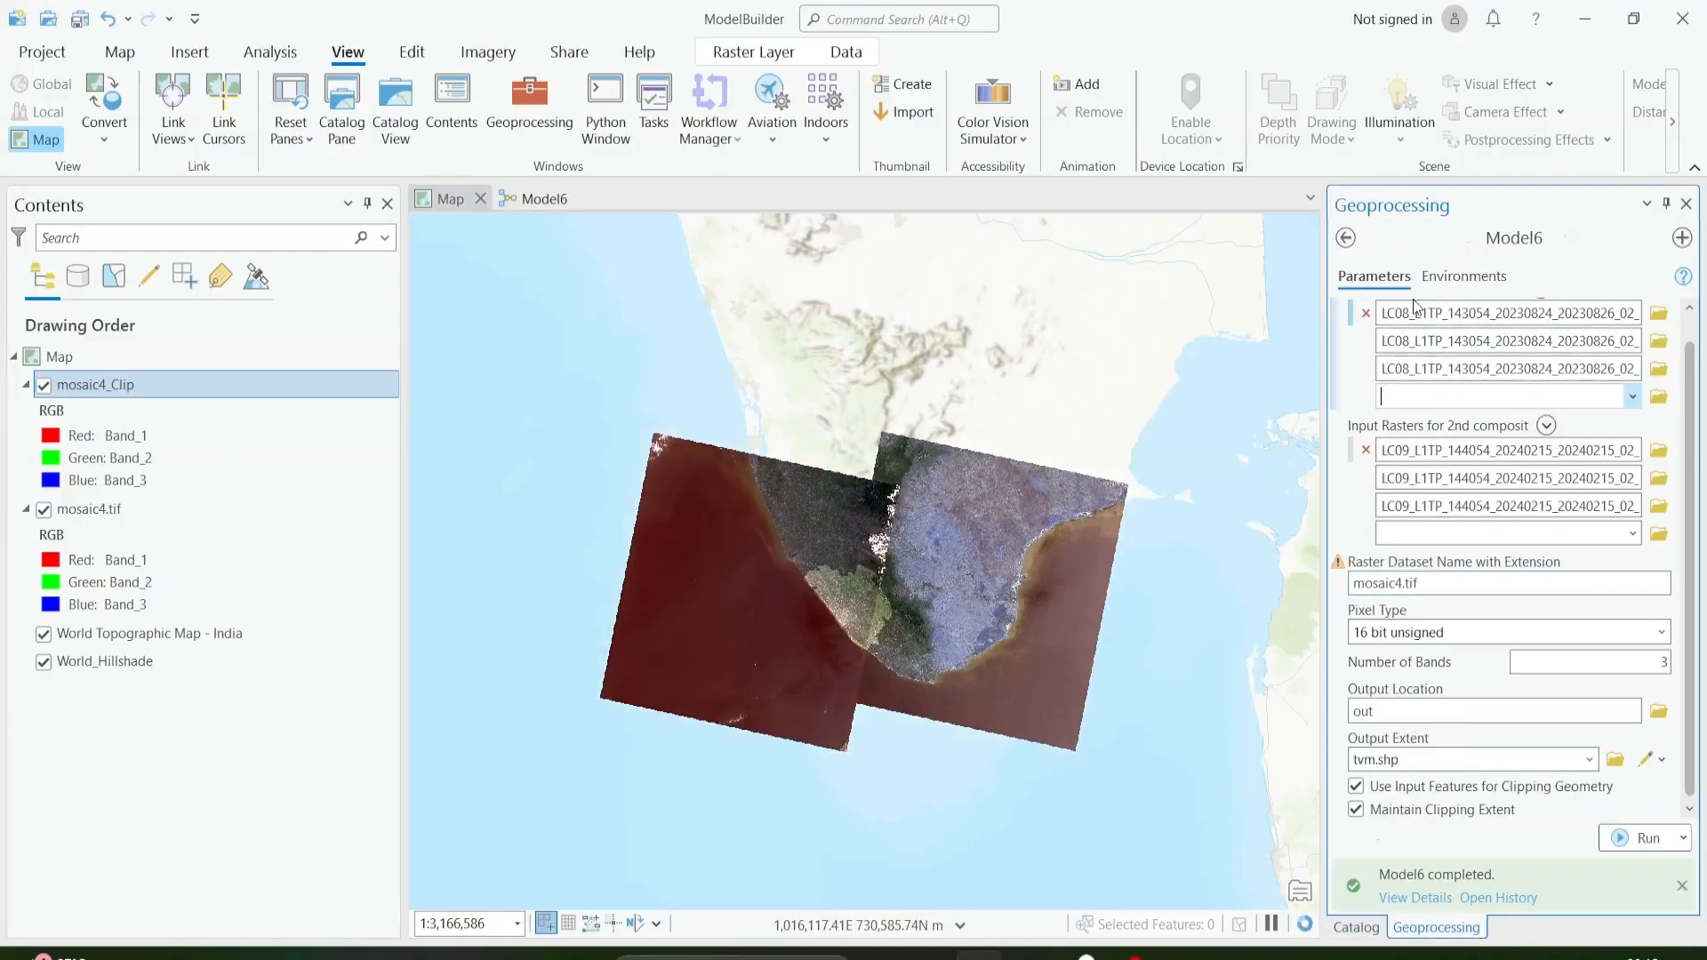
click(1682, 887)
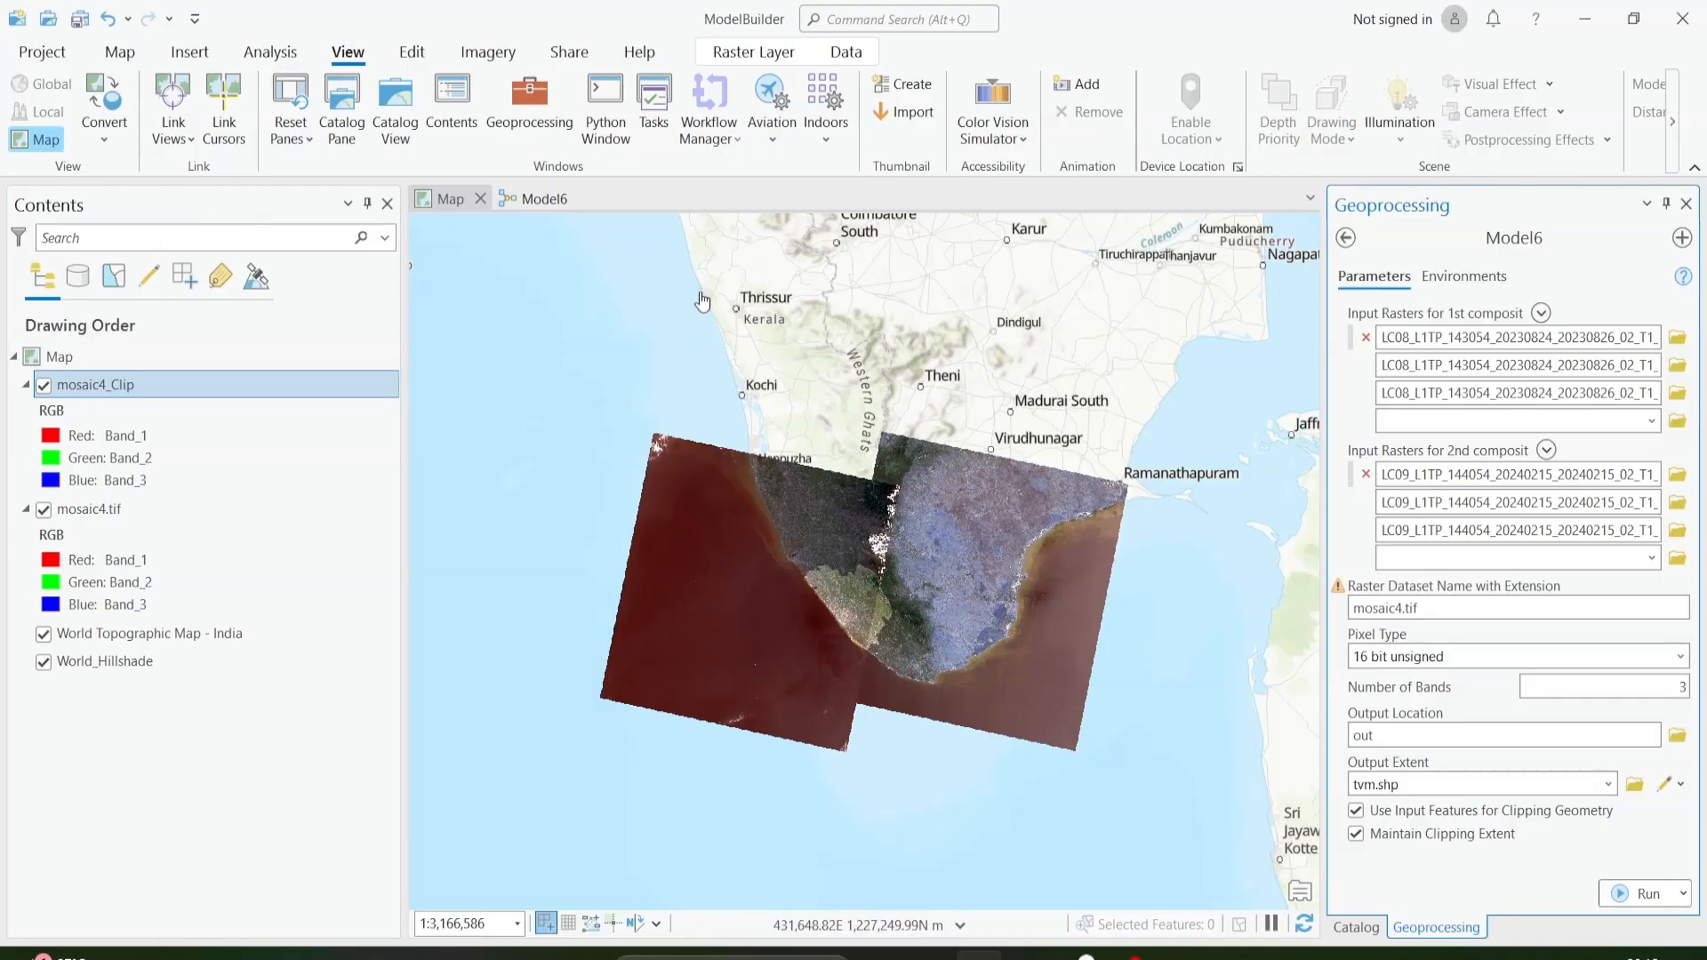
click(544, 197)
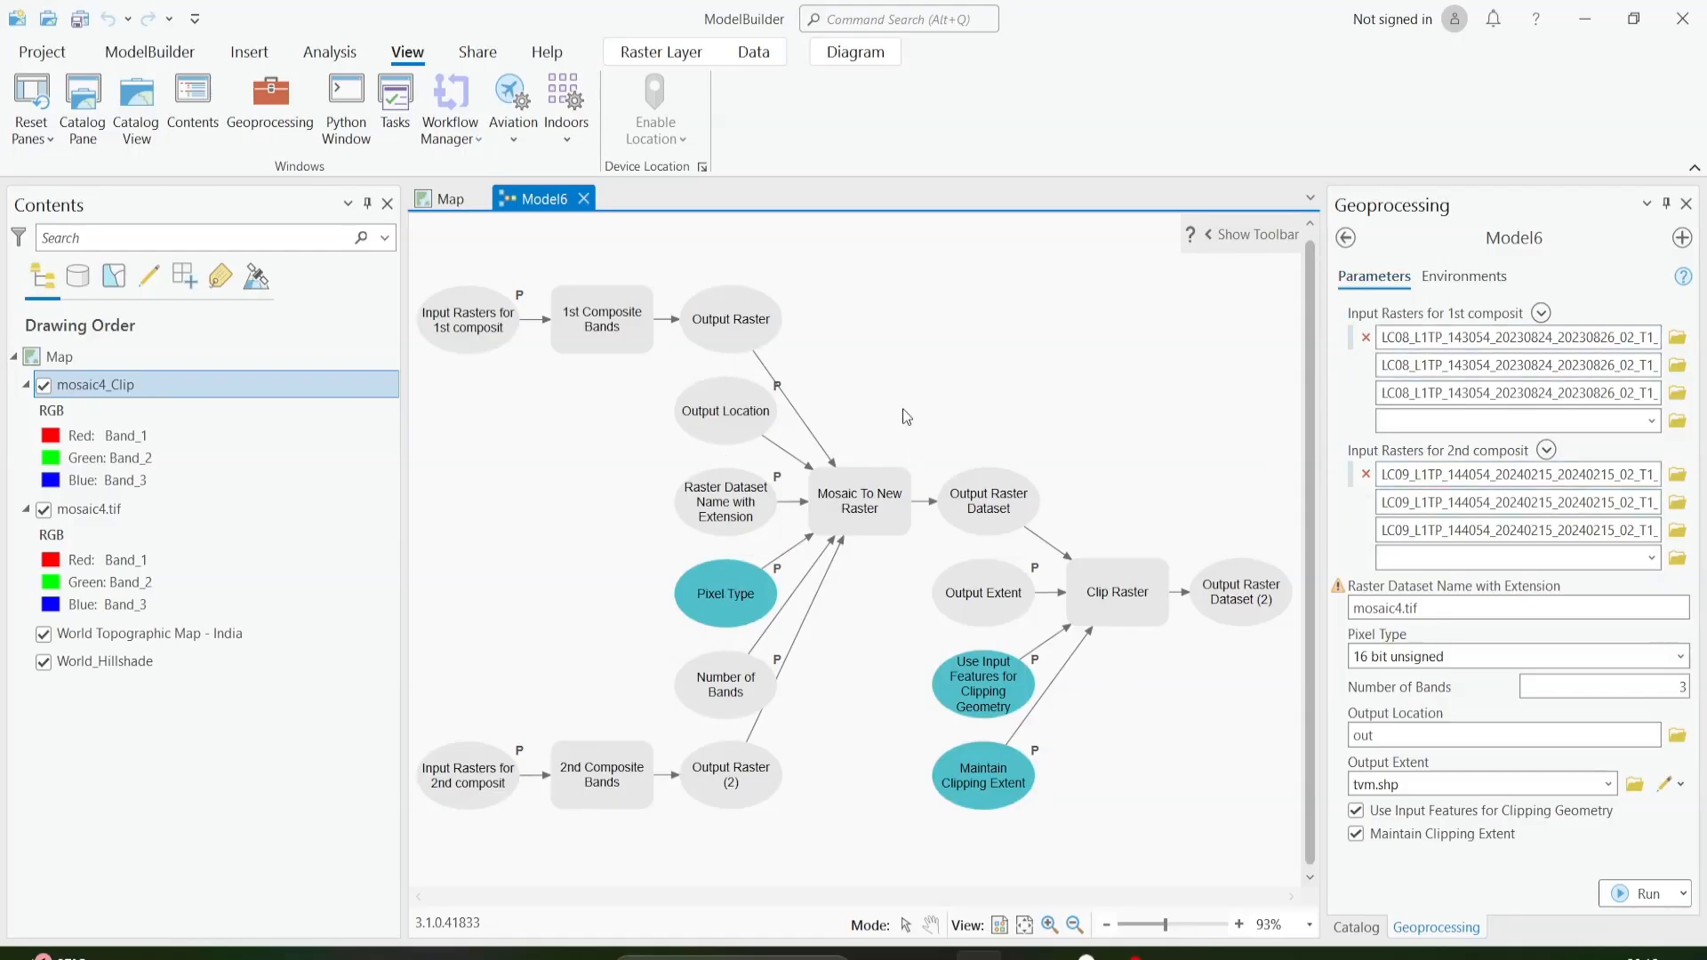
Examine the Parameter settings of Output Location and Raster Dataset Name with Extension, and the Create Variable options of Mosaic To New Raster, in the Model6 diagram.
right_click(755, 400)
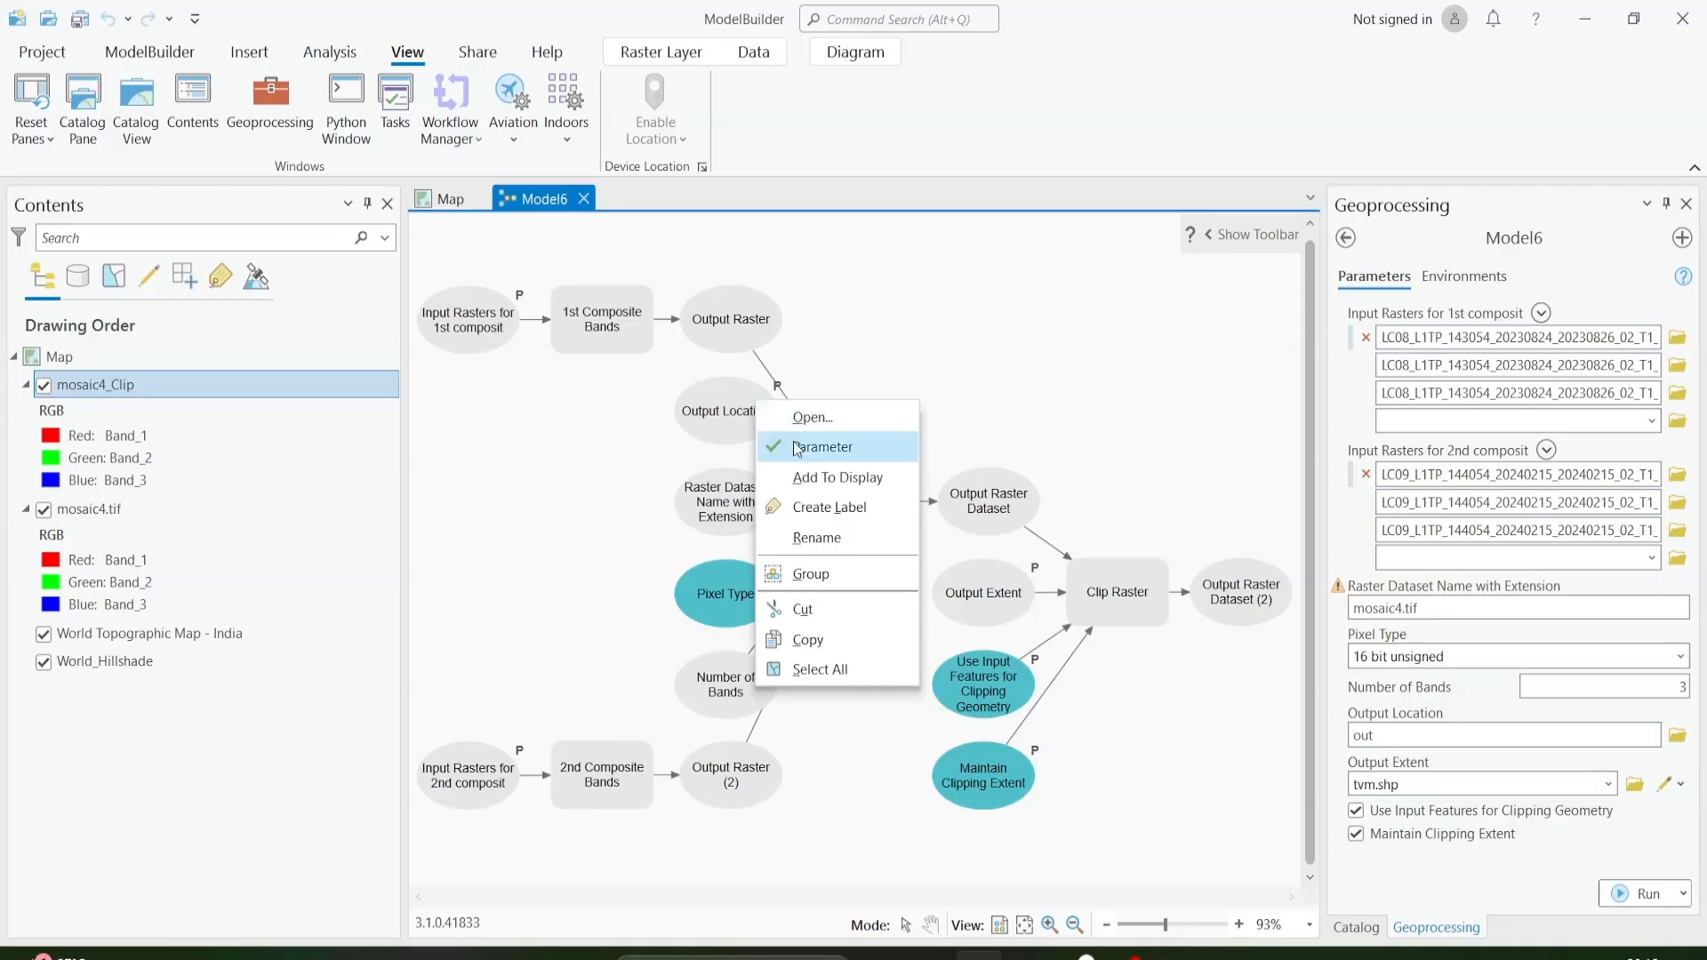
click(1476, 233)
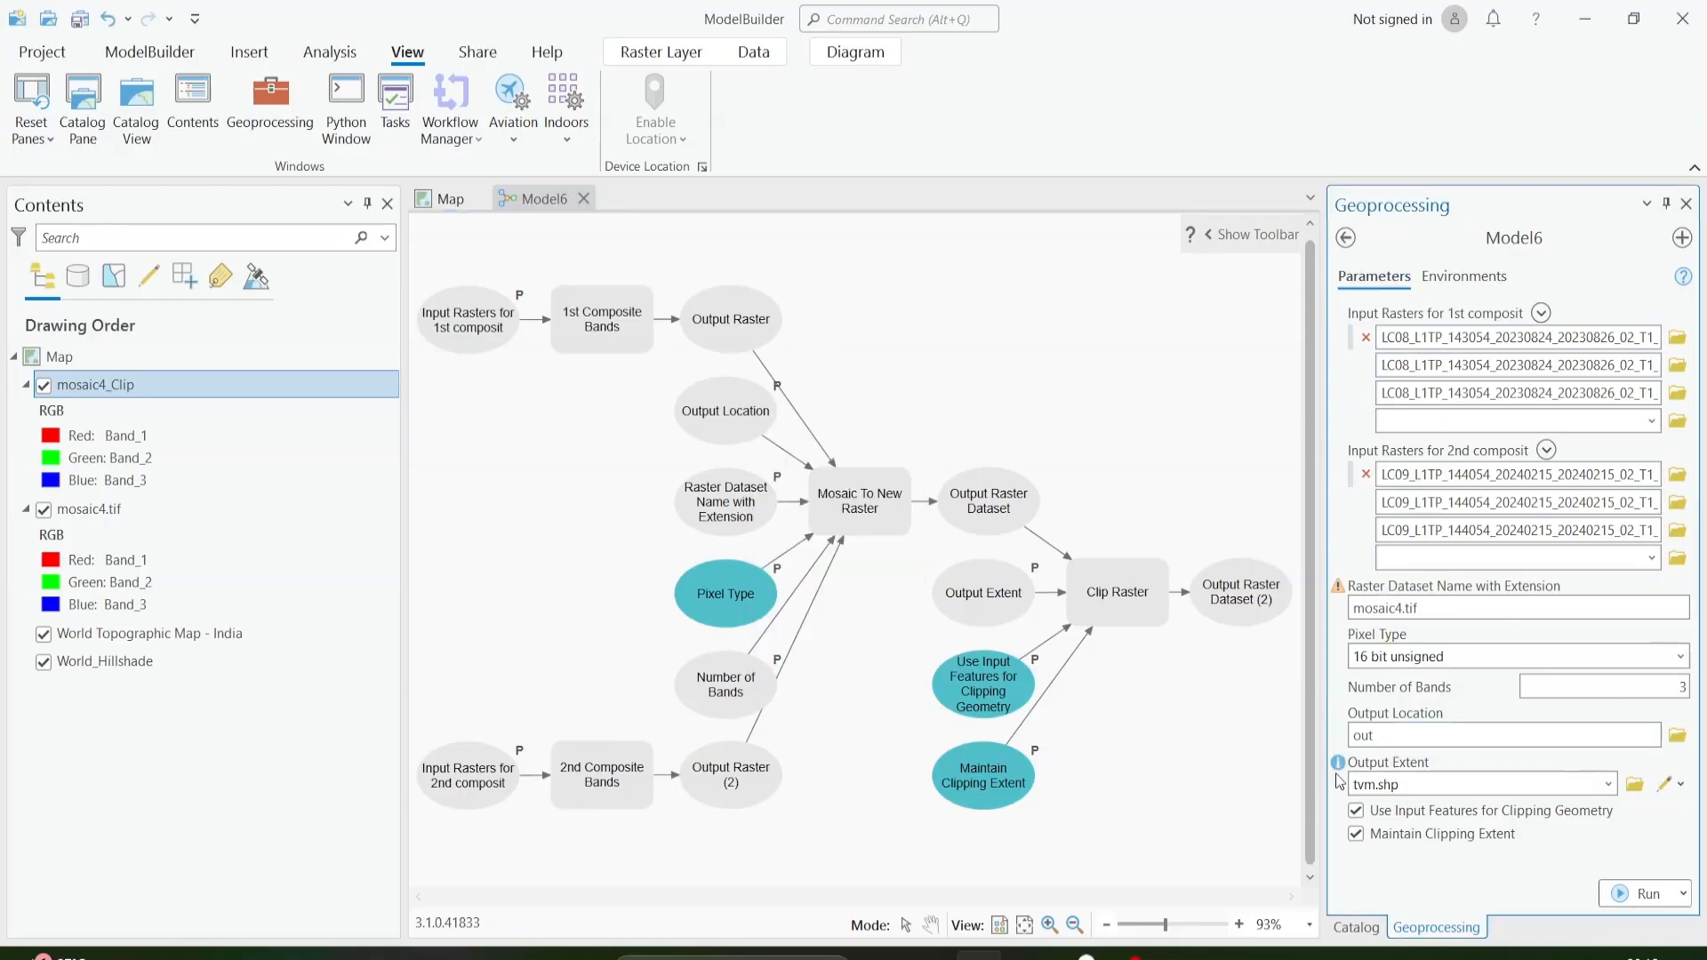
right_click(858, 505)
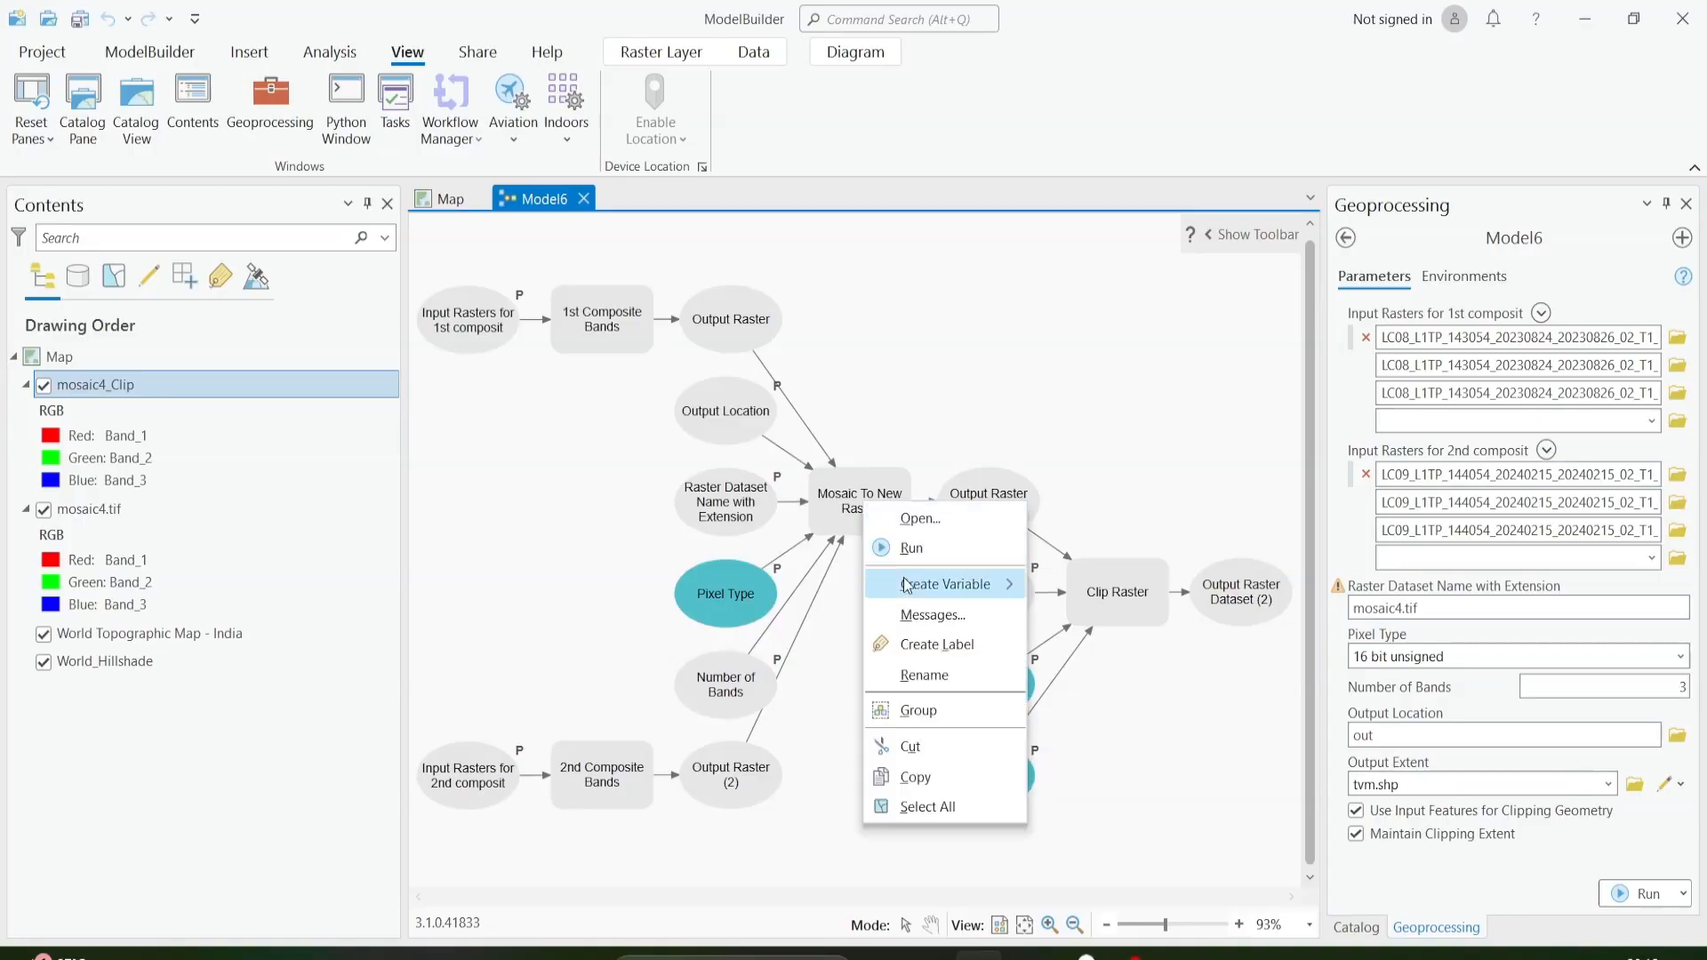
mouse_move(906, 584)
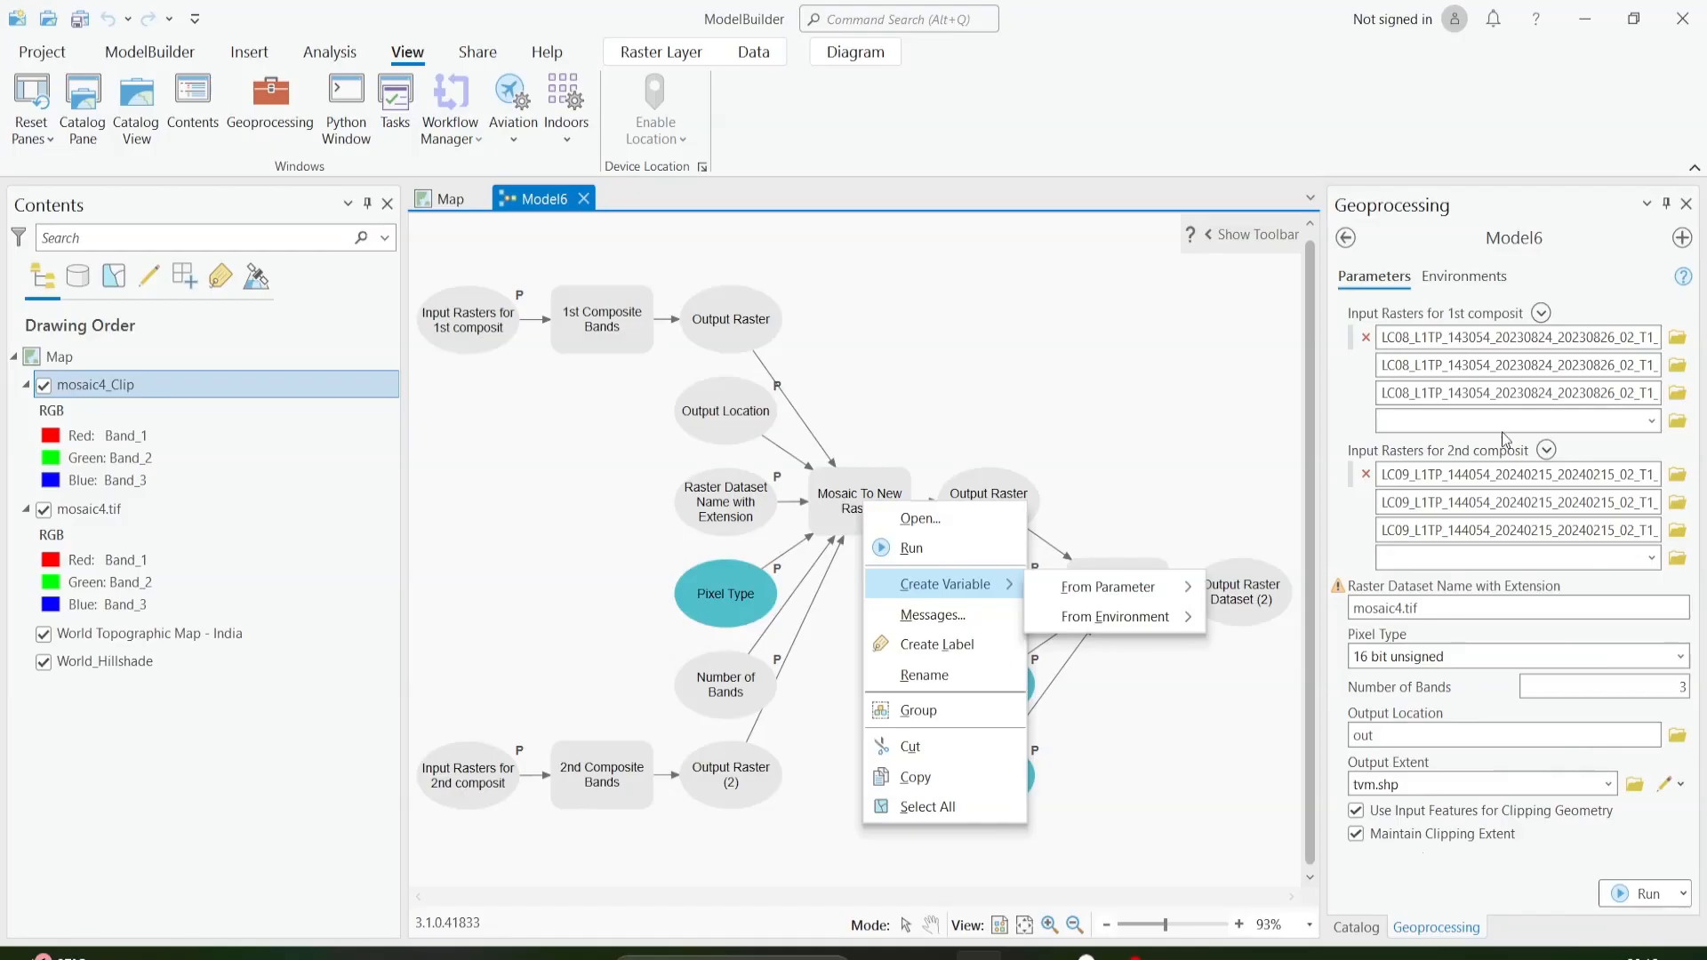
click(798, 781)
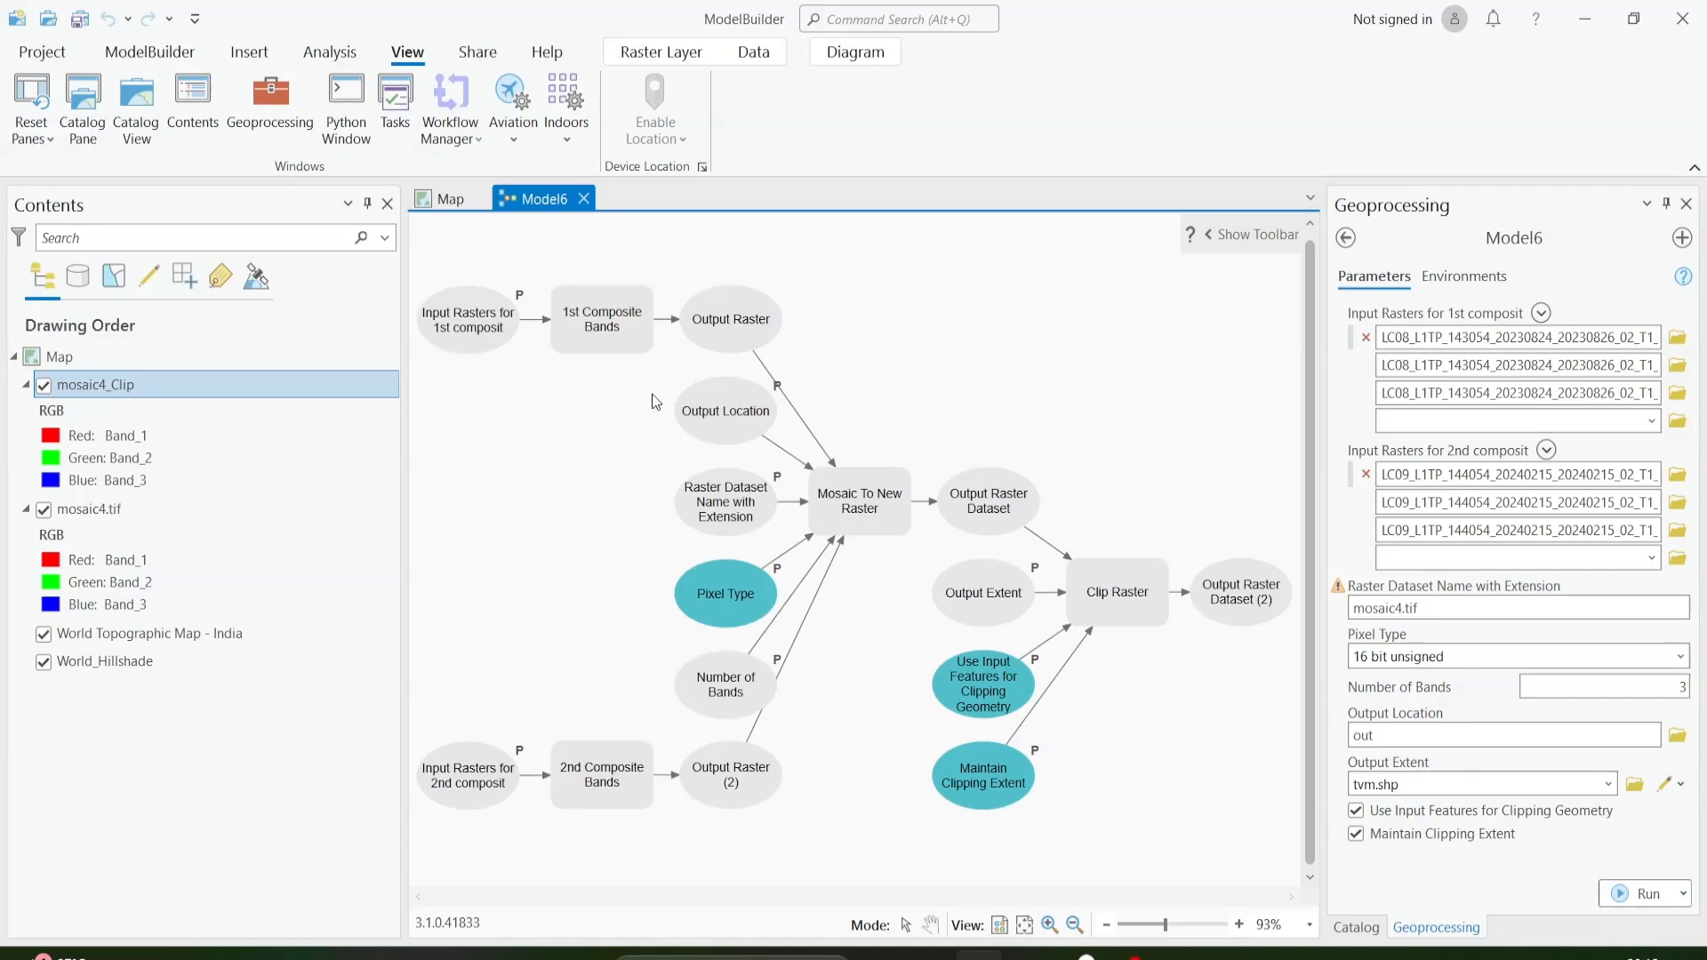
right_click(734, 487)
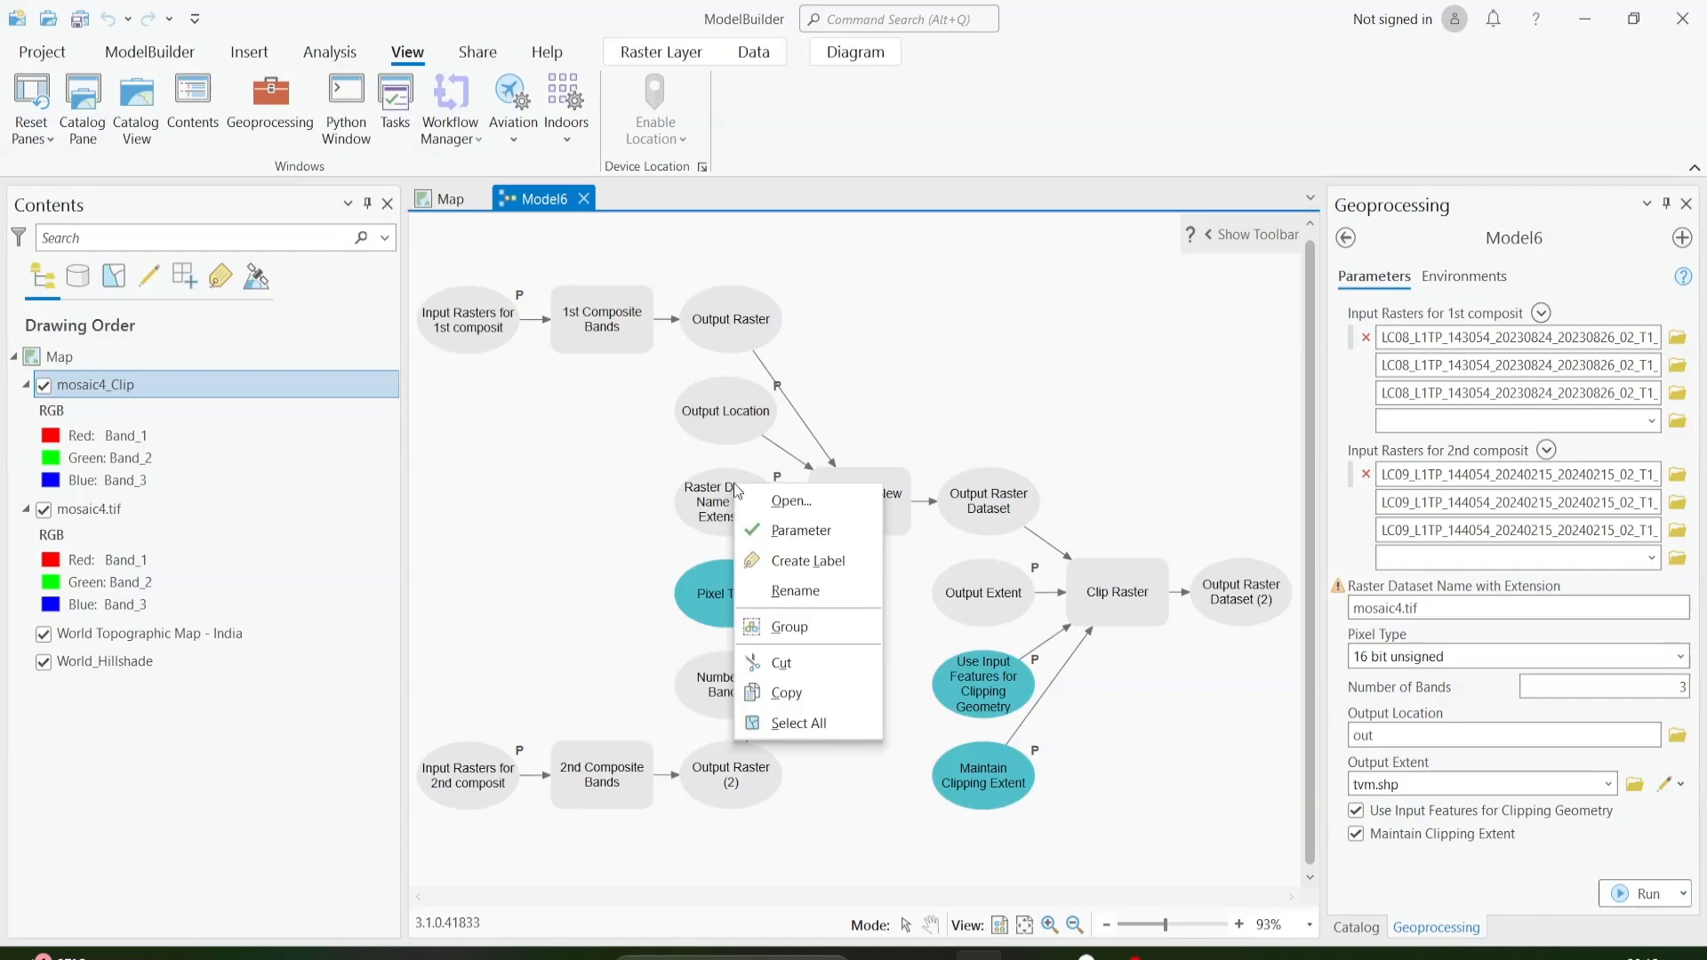
click(649, 494)
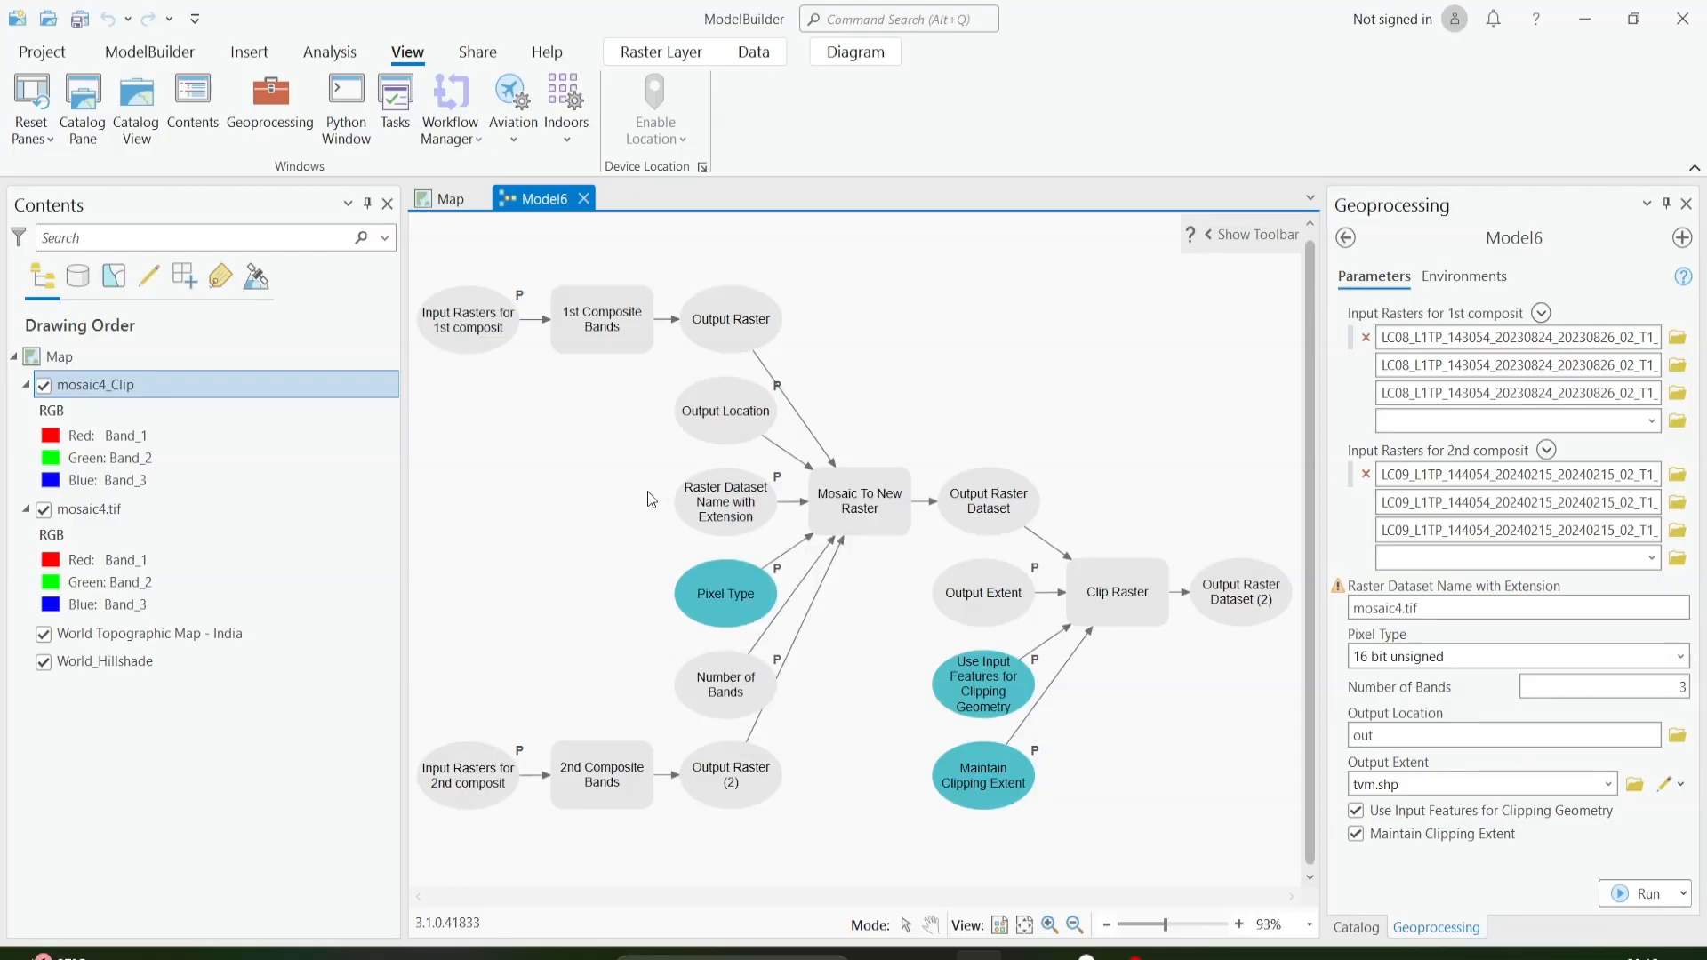
right_click(748, 499)
click(557, 478)
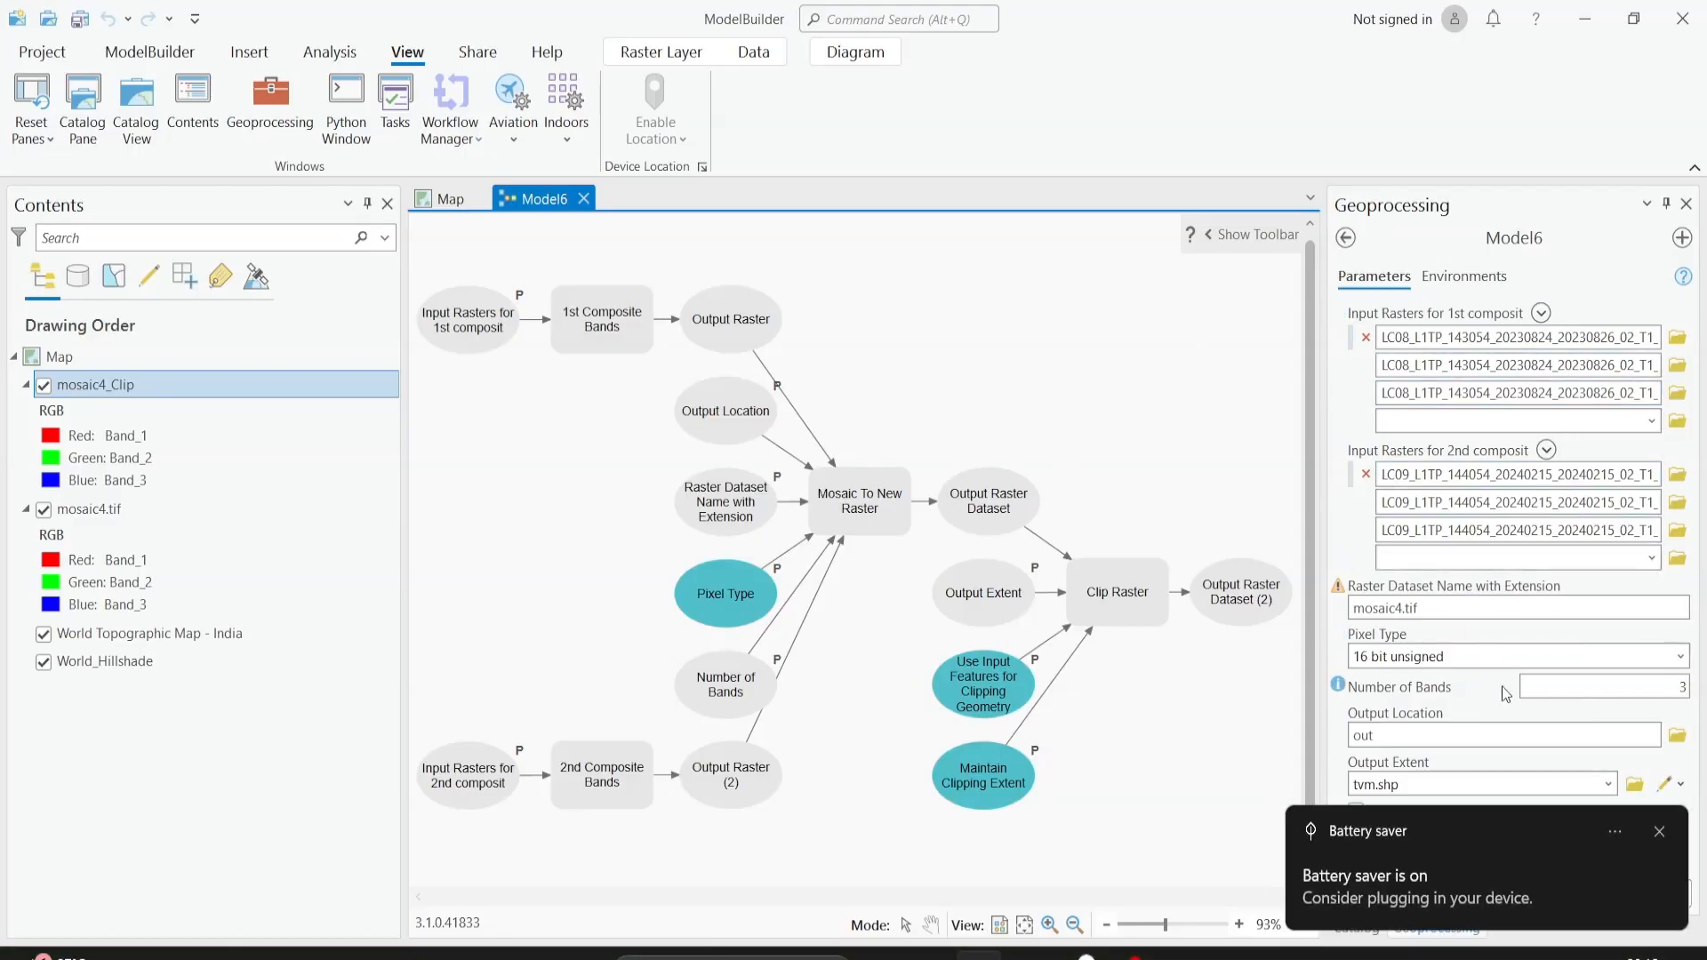
click(1660, 831)
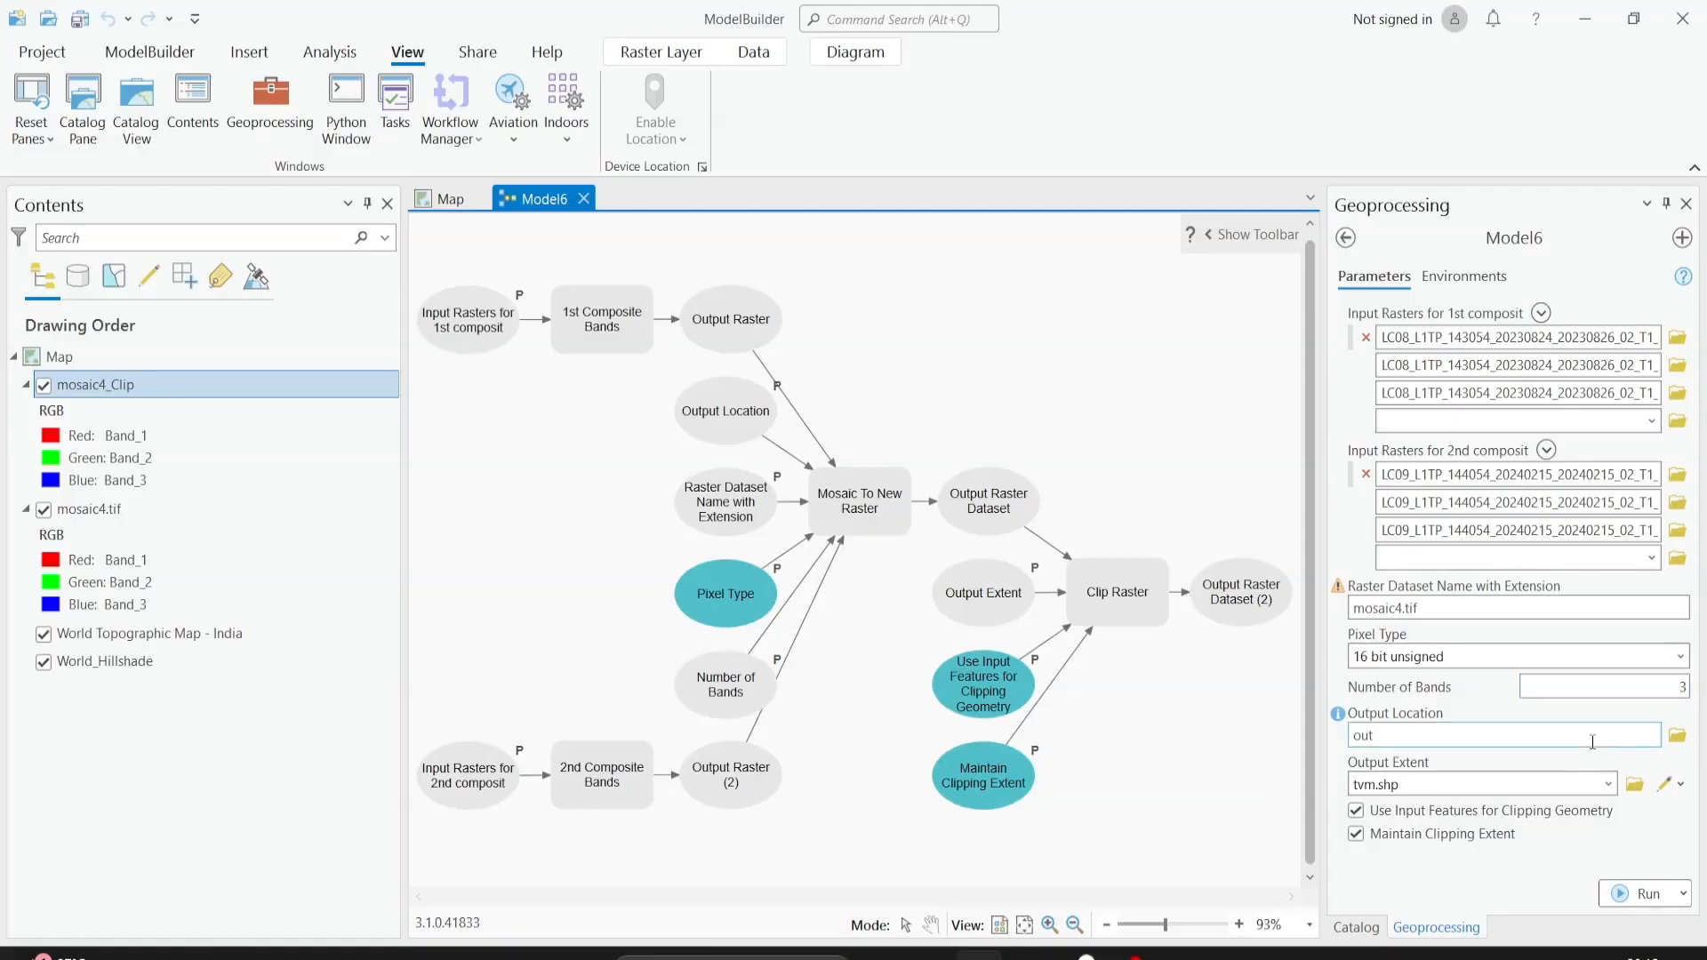